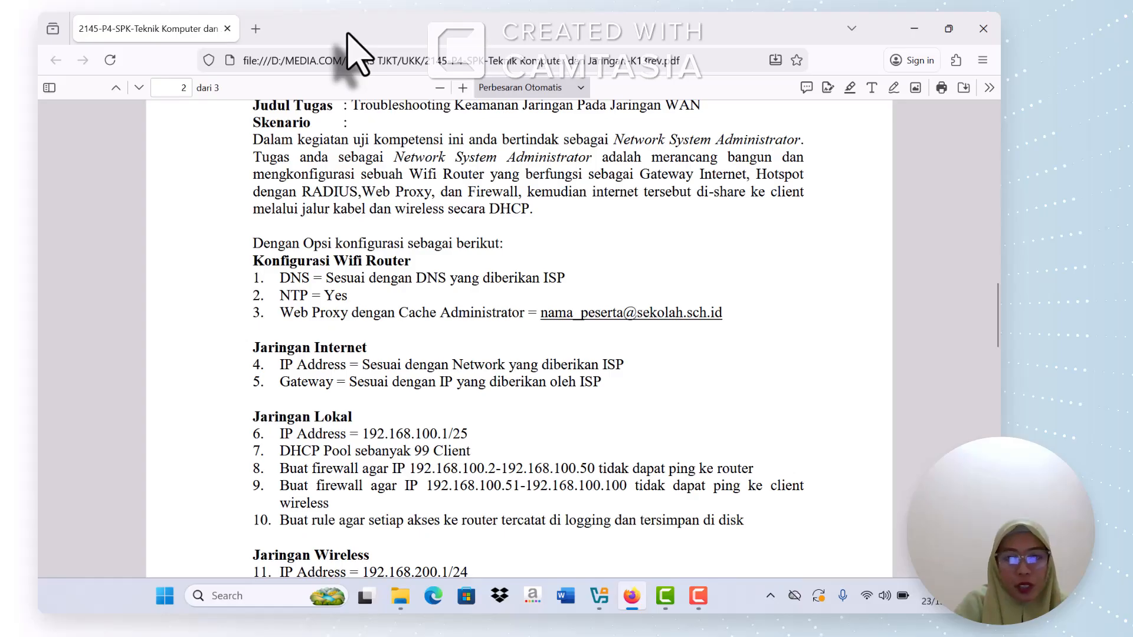
# Step: Scroll through the exam PDF to read the task requirements
pyautogui.scroll(10, 518, 242)
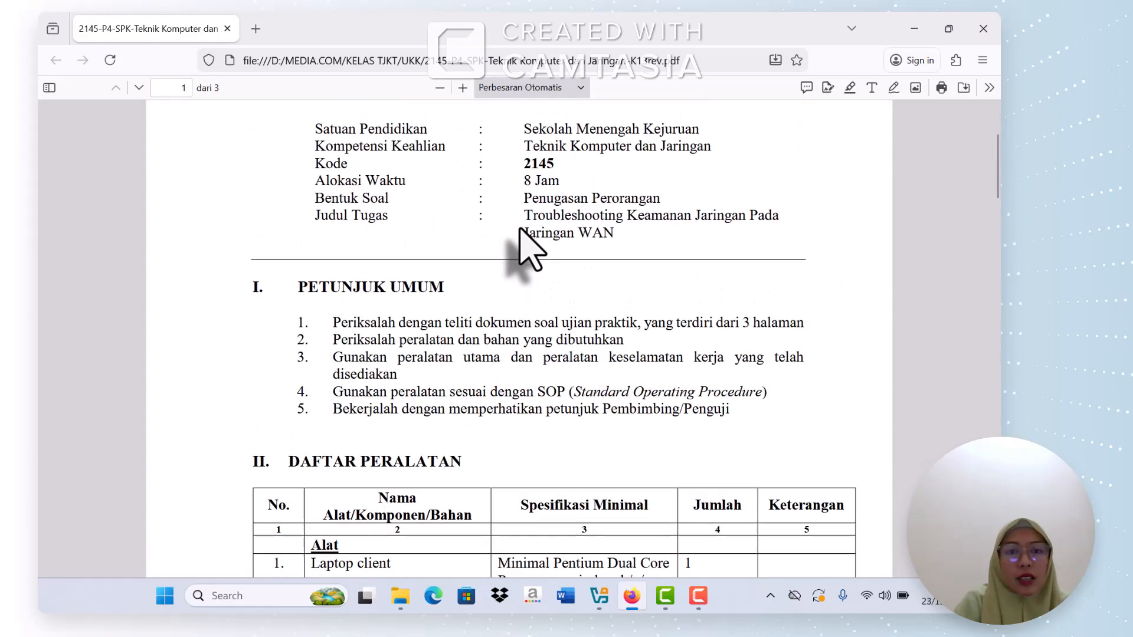
pyautogui.scroll(3, 520, 230)
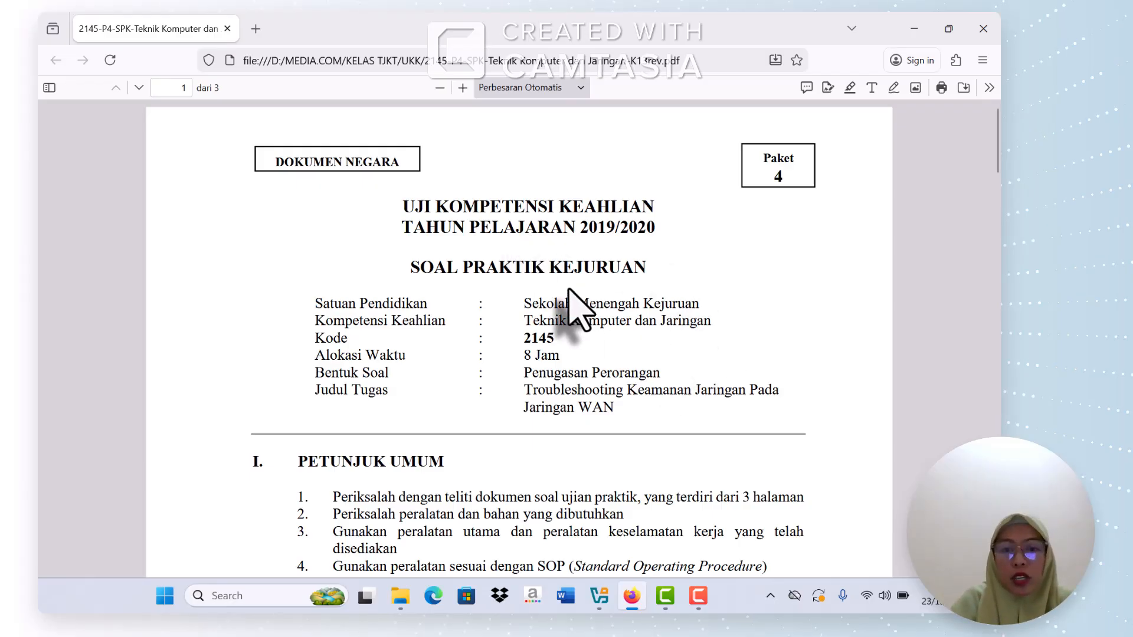
pyautogui.scroll(-2, 568, 289)
pyautogui.scroll(-1, 575, 307)
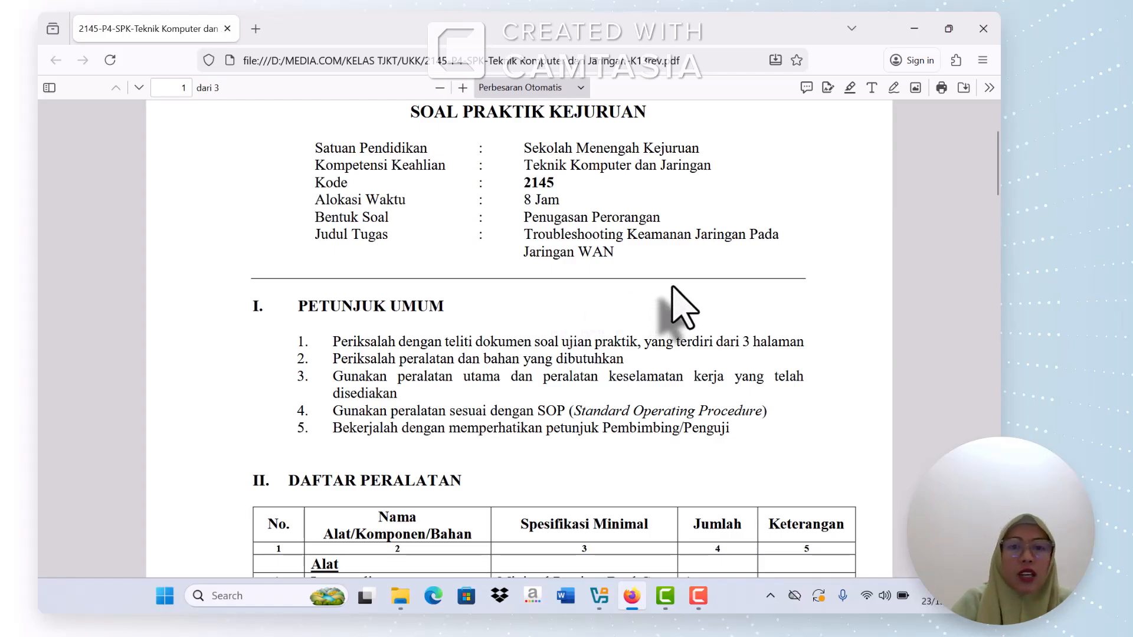
pyautogui.scroll(-3, 684, 307)
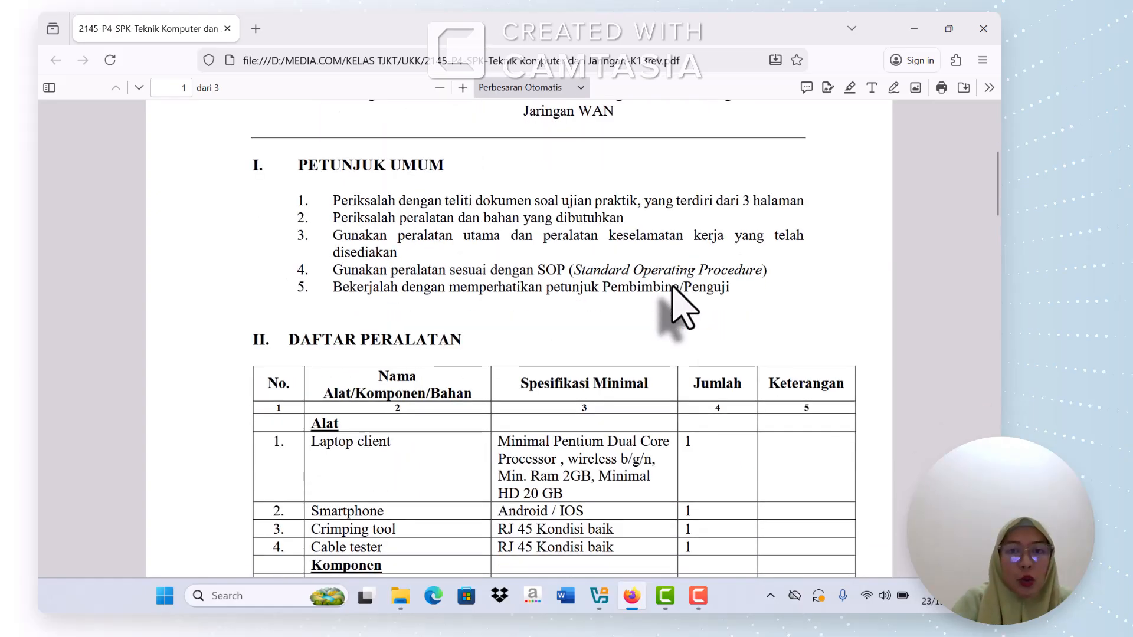
pyautogui.scroll(-5, 684, 307)
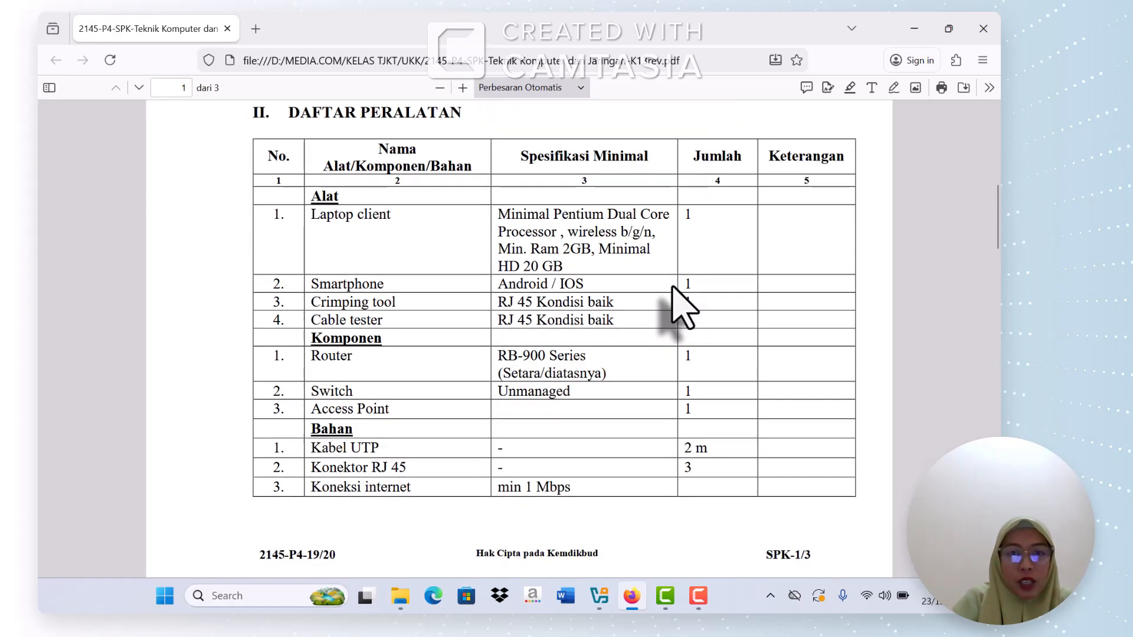
pyautogui.scroll(-9, 683, 307)
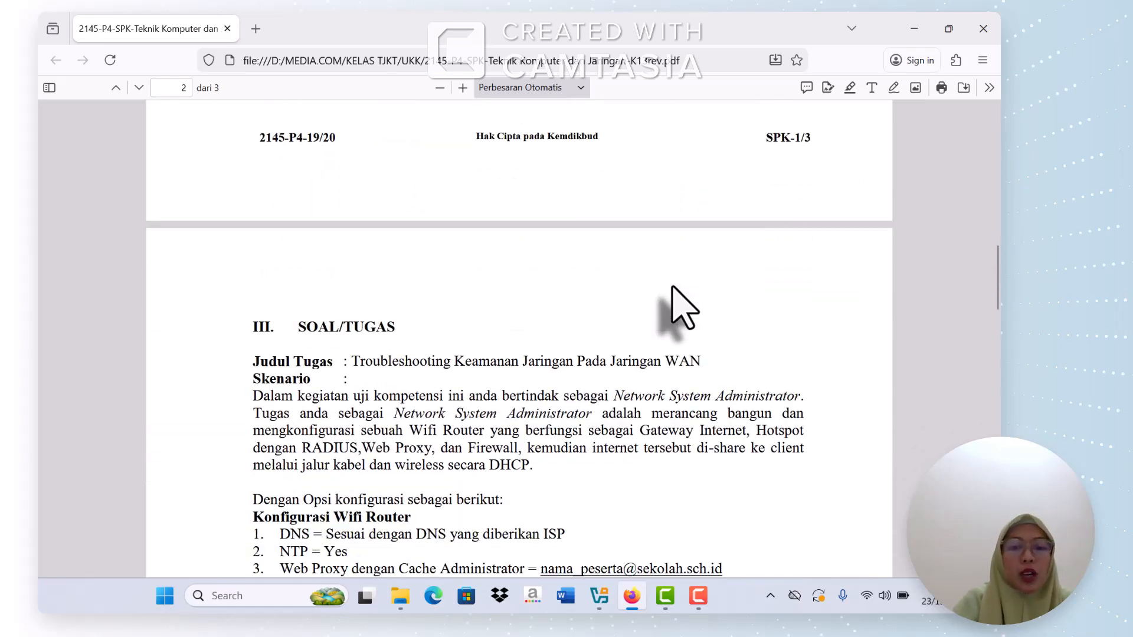
pyautogui.scroll(-2, 683, 306)
pyautogui.scroll(-4, 673, 286)
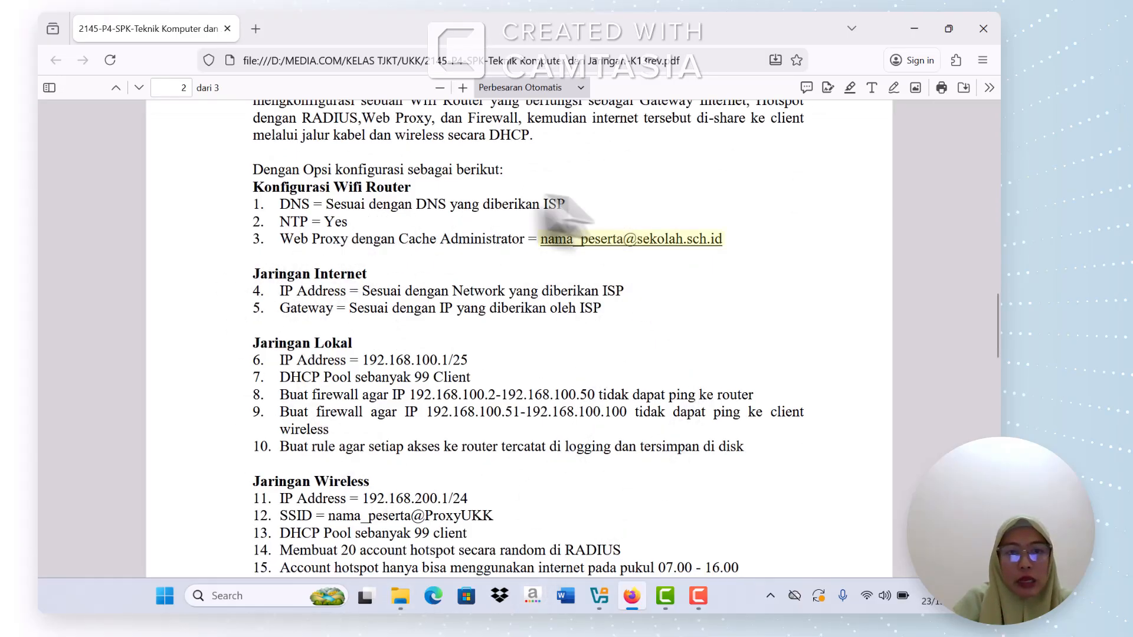
pyautogui.scroll(3, 392, 326)
pyautogui.scroll(-1, 393, 325)
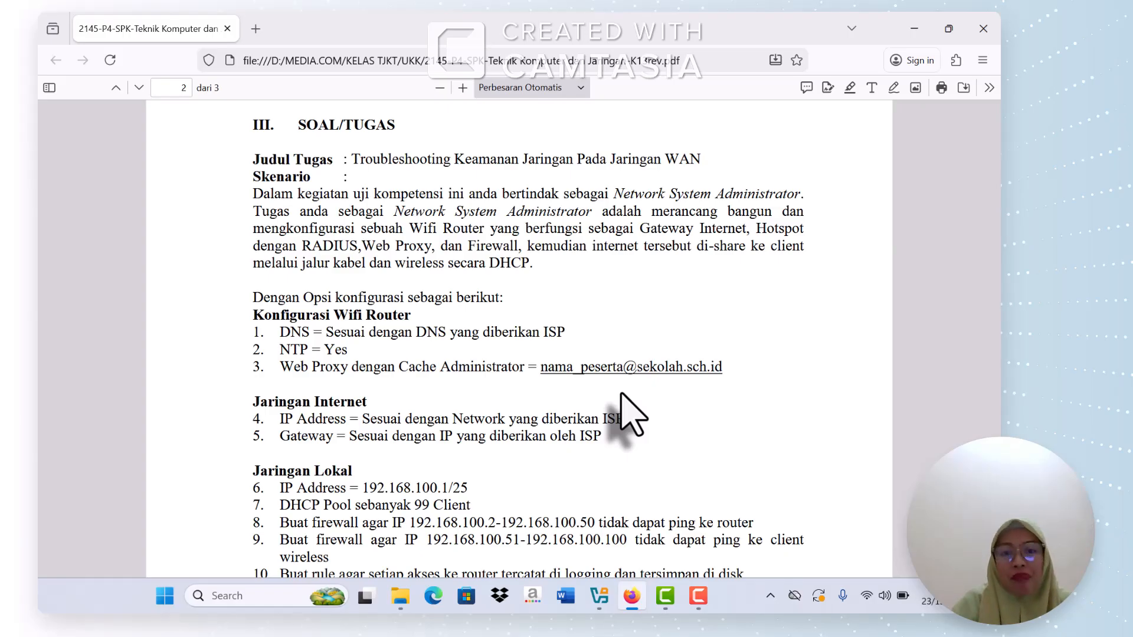
pyautogui.scroll(-10, 628, 413)
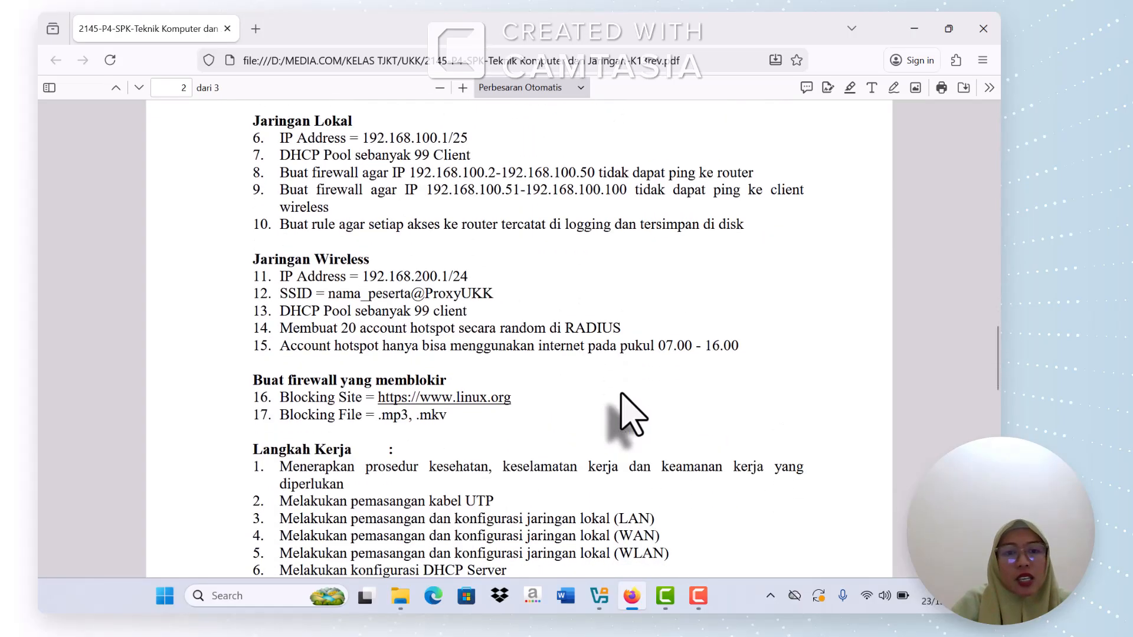
pyautogui.scroll(-2, 629, 413)
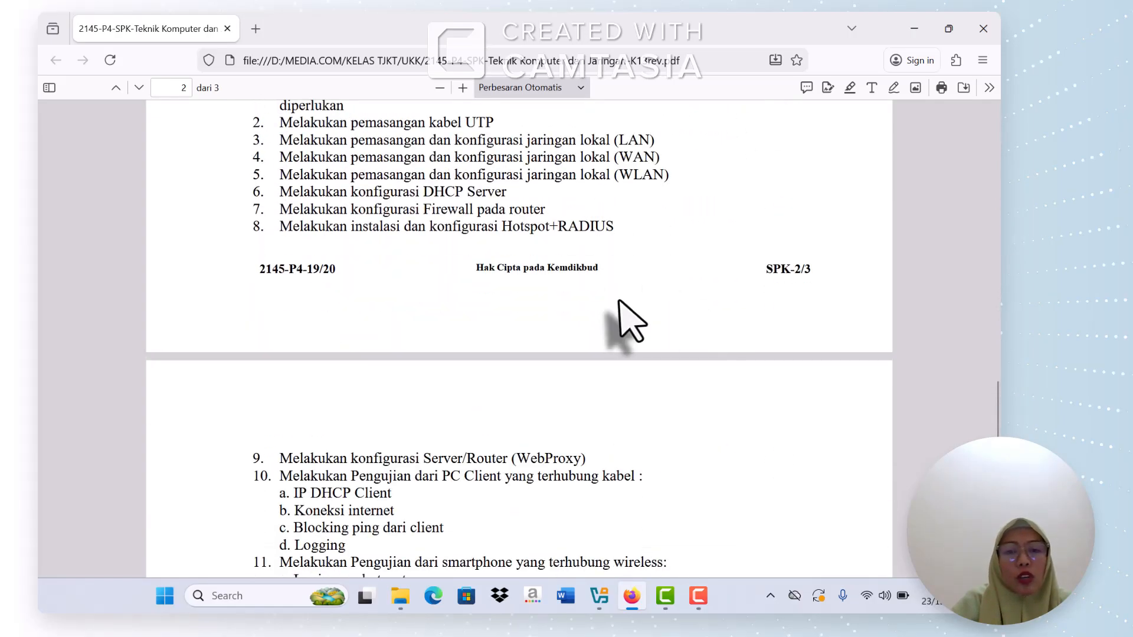
pyautogui.scroll(-6, 620, 316)
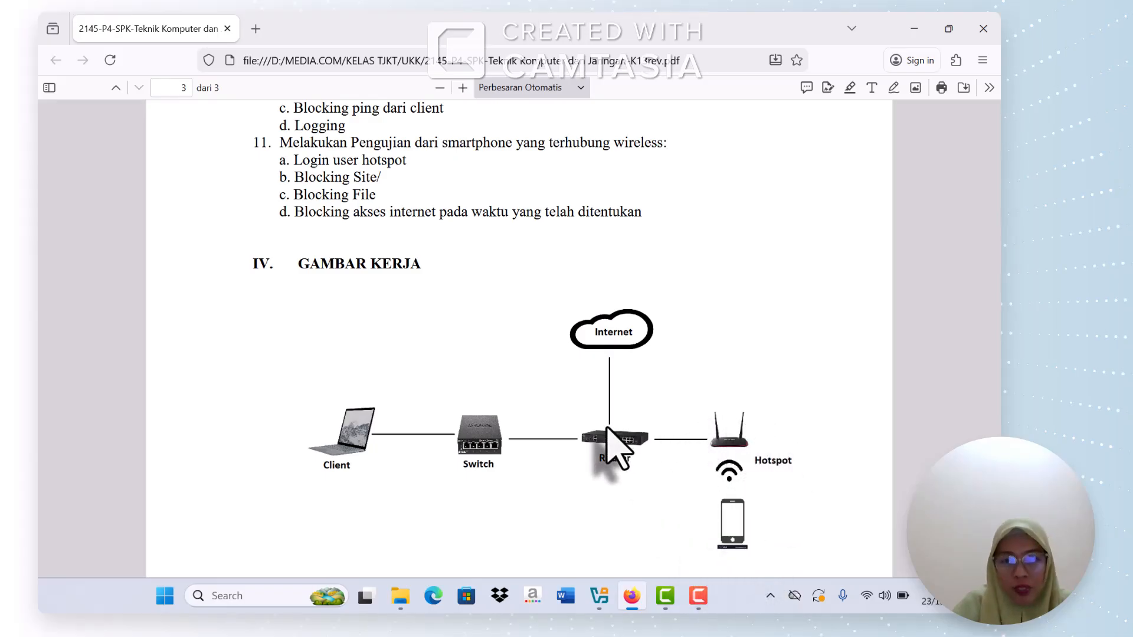
# Step: Scroll the PDF back up to the SOAL/TUGAS scenario
pyautogui.scroll(10, 616, 448)
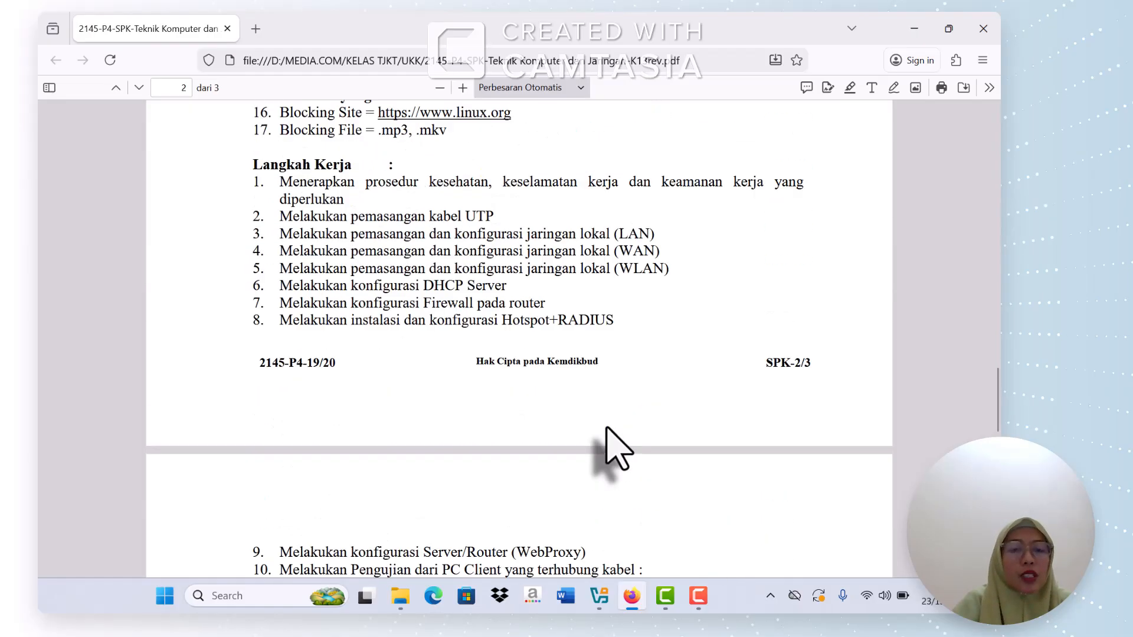
pyautogui.scroll(5, 617, 449)
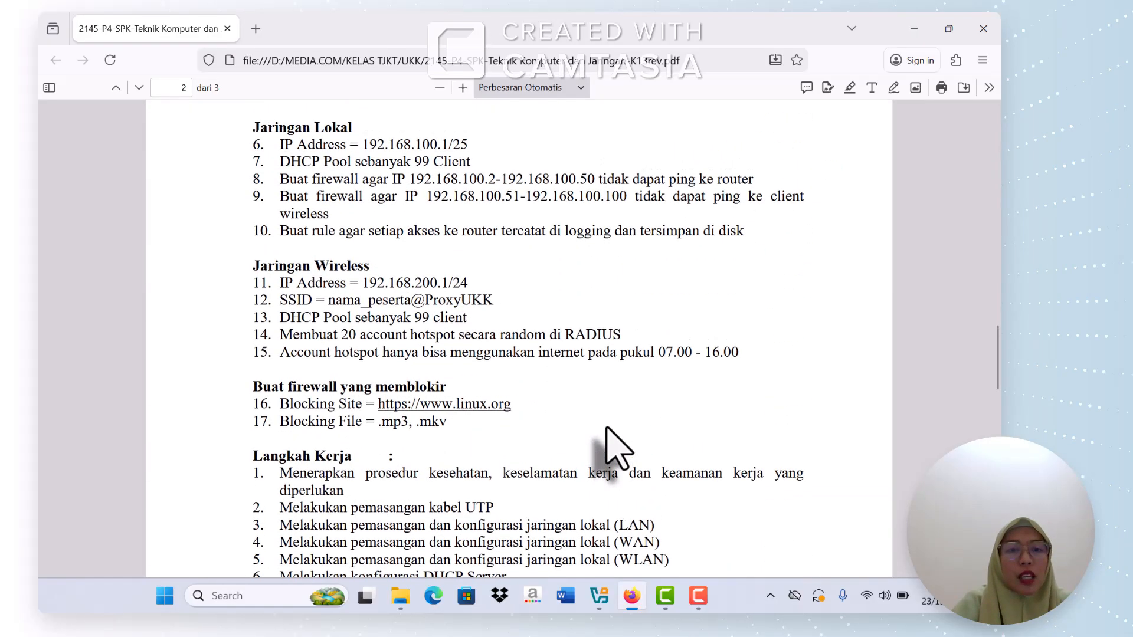
pyautogui.scroll(2, 617, 448)
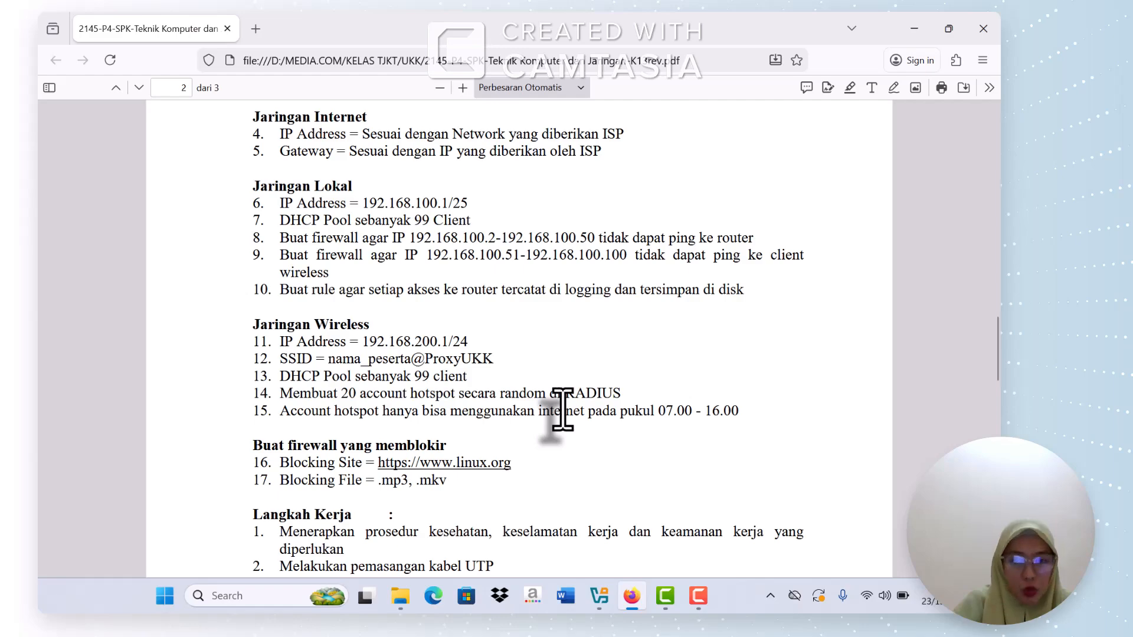
pyautogui.scroll(5, 562, 409)
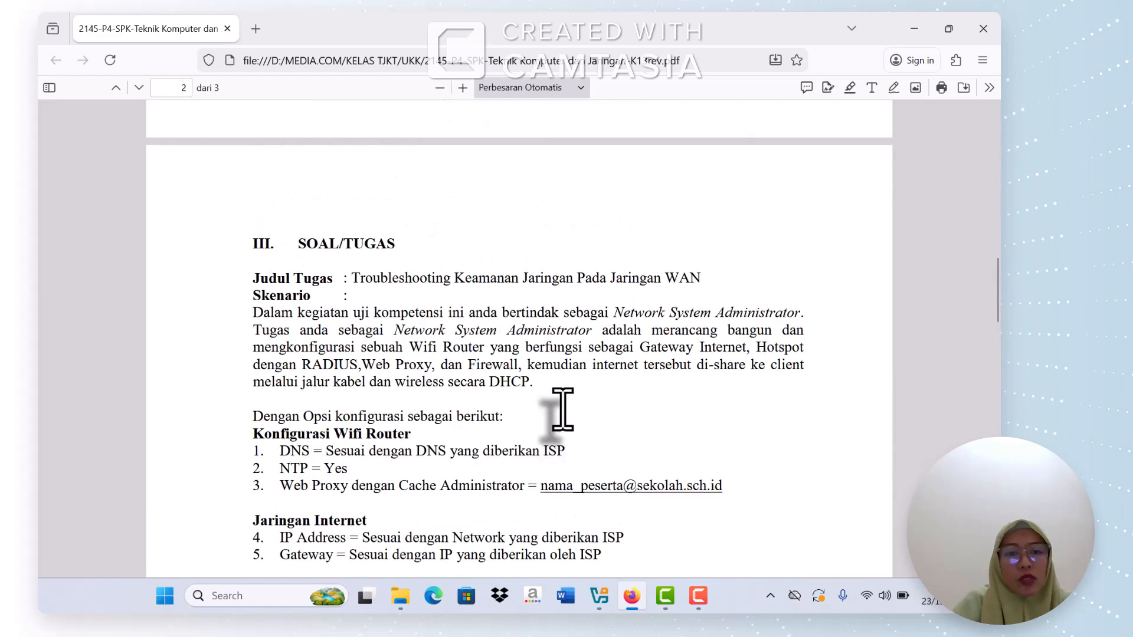
pyautogui.scroll(-2, 562, 409)
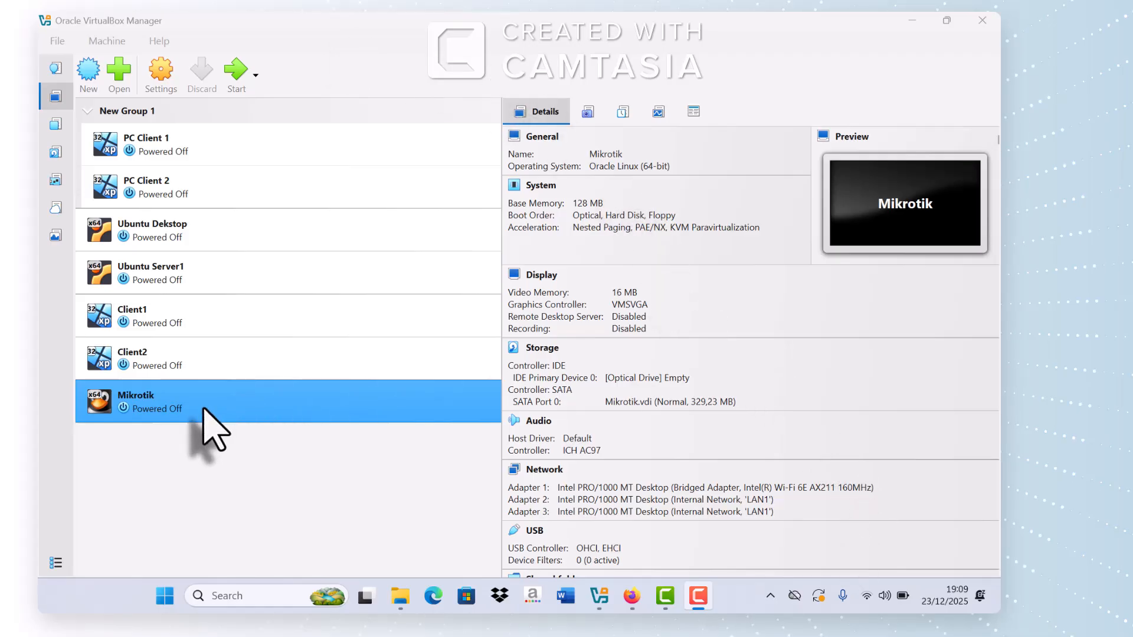
# Step: Load mikrotik-6.48.6.iso into the Mikrotik VM's empty IDE optical drive
pyautogui.click(142, 81)
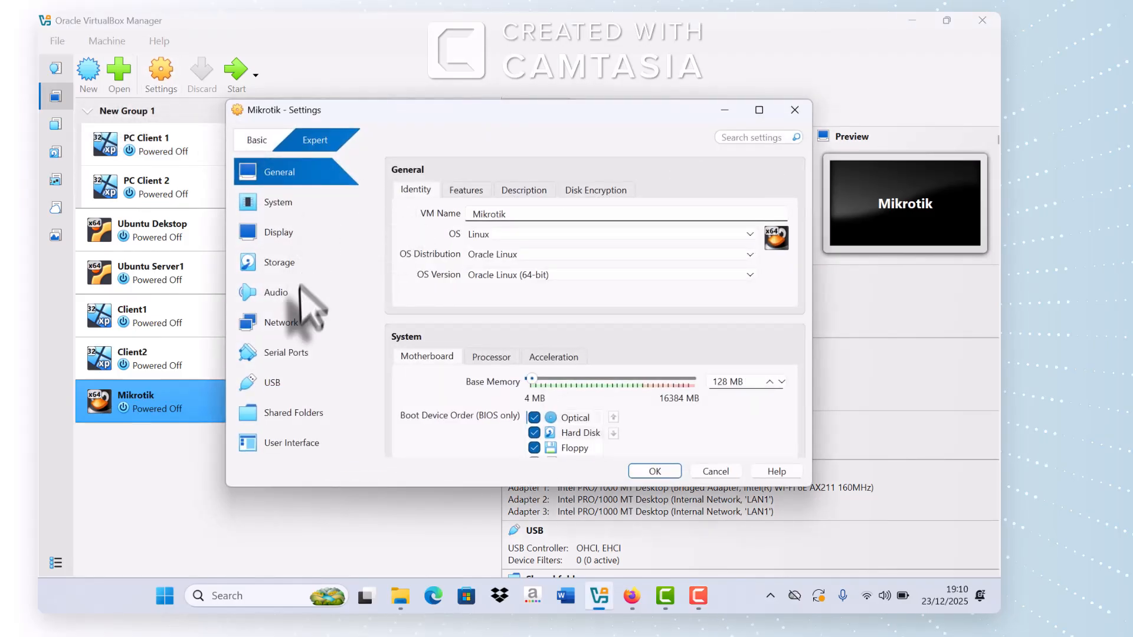
pyautogui.click(294, 322)
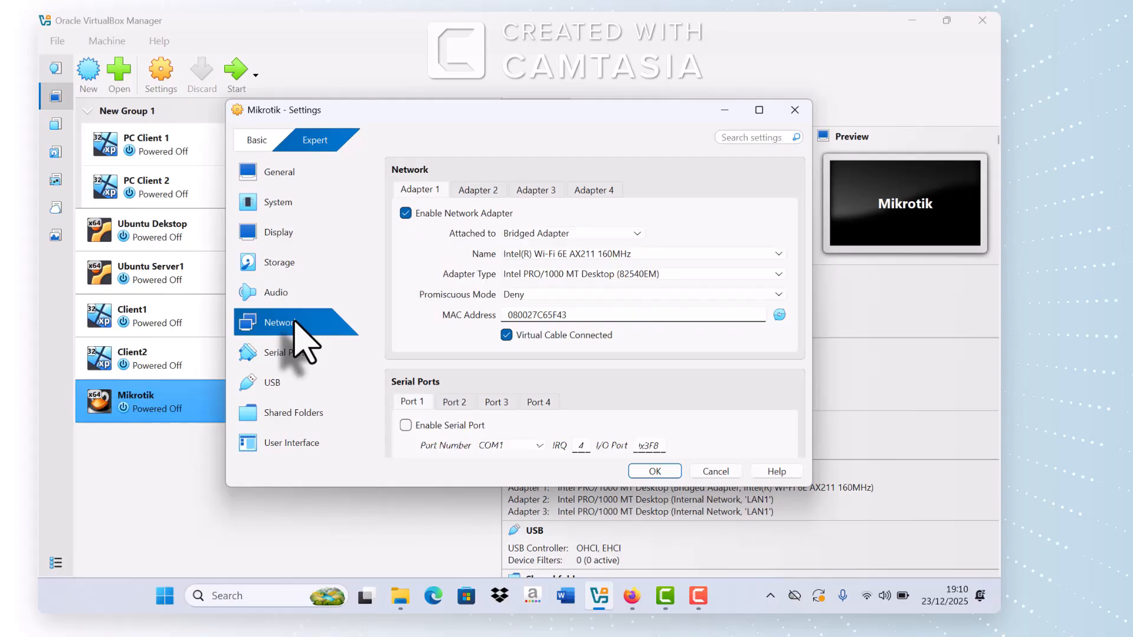
pyautogui.click(298, 263)
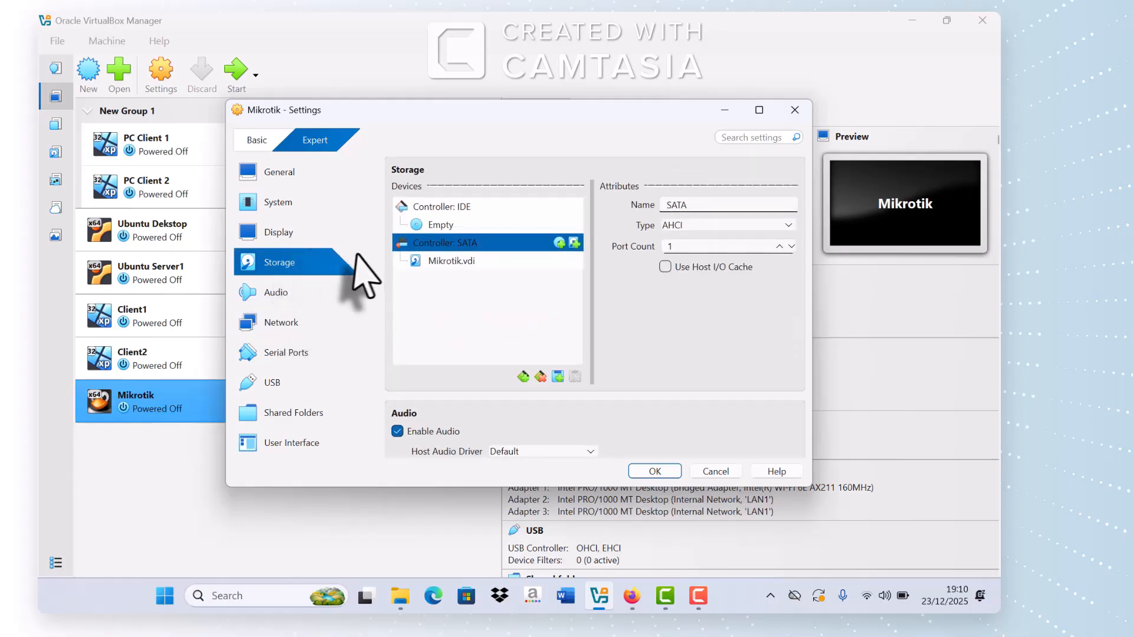
pyautogui.click(438, 225)
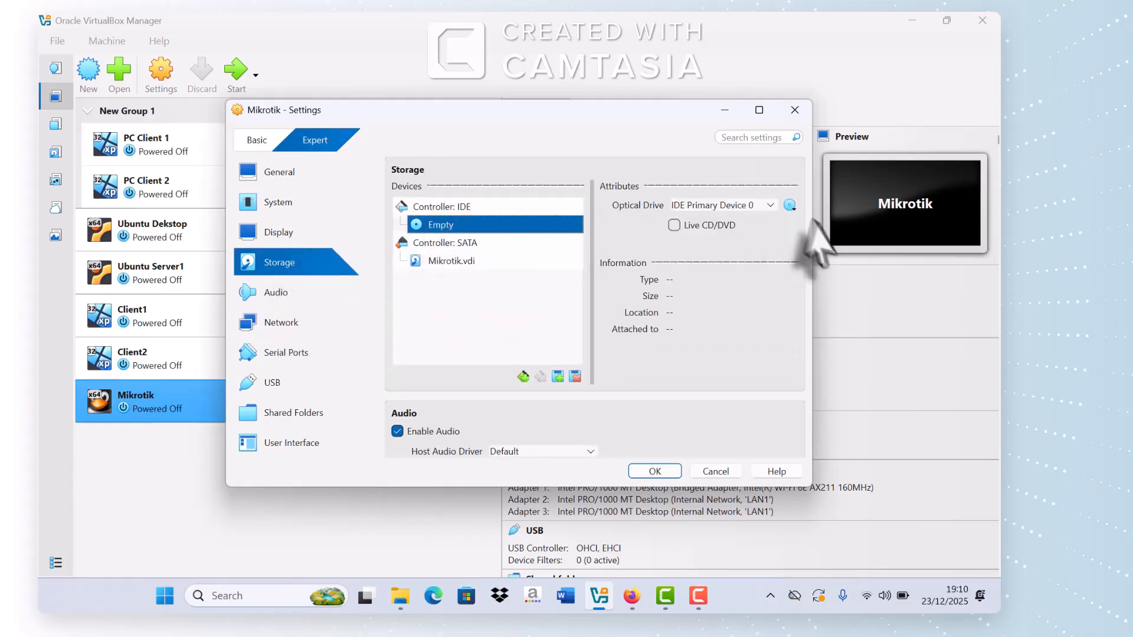
pyautogui.click(789, 206)
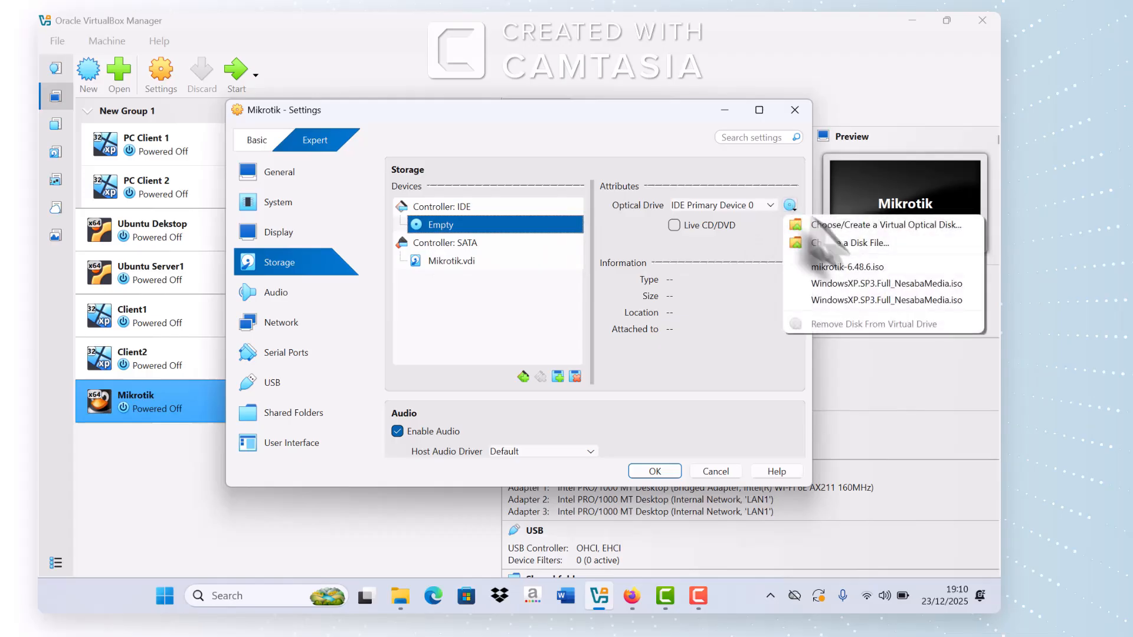
pyautogui.click(848, 269)
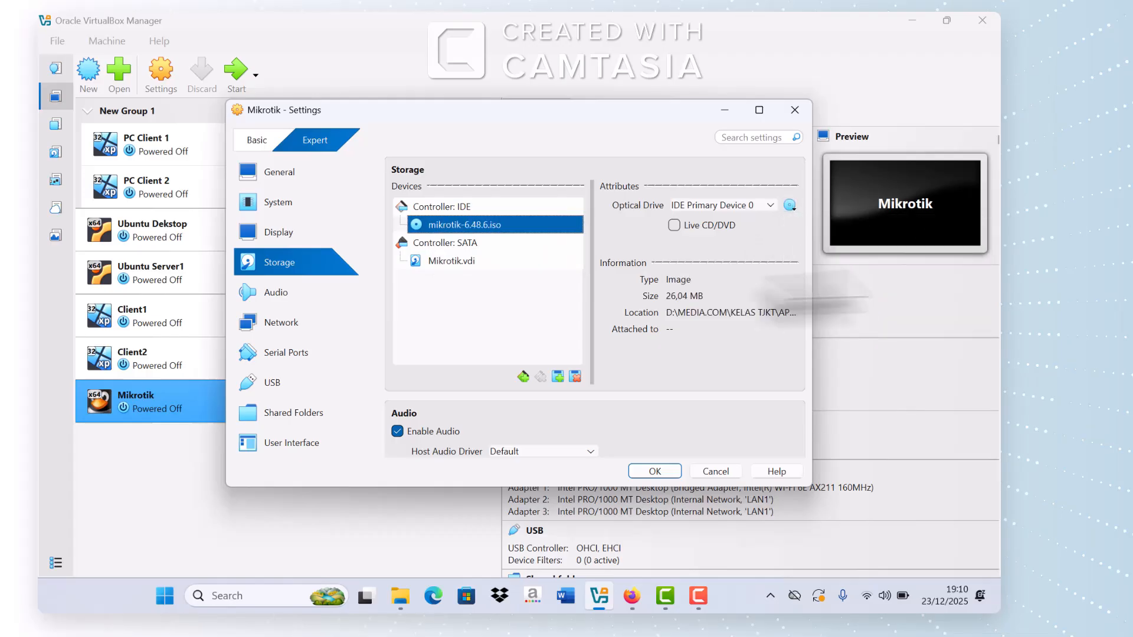
# Step: Review the System boot order and Network Adapters 1–3, then save the Mikrotik settings
pyautogui.click(298, 208)
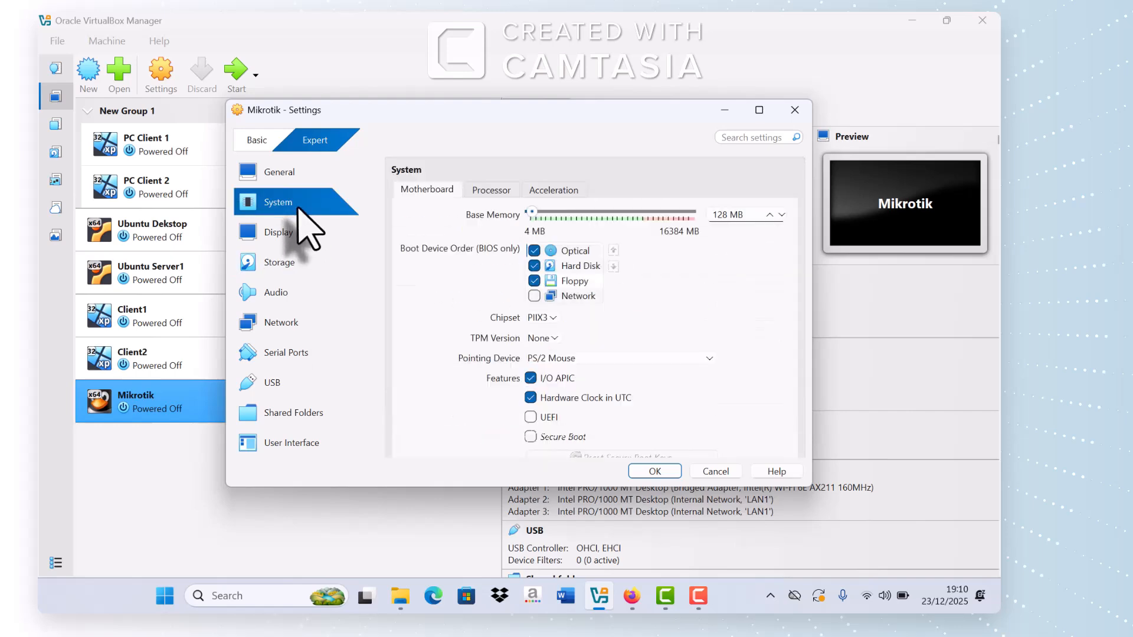
pyautogui.click(284, 323)
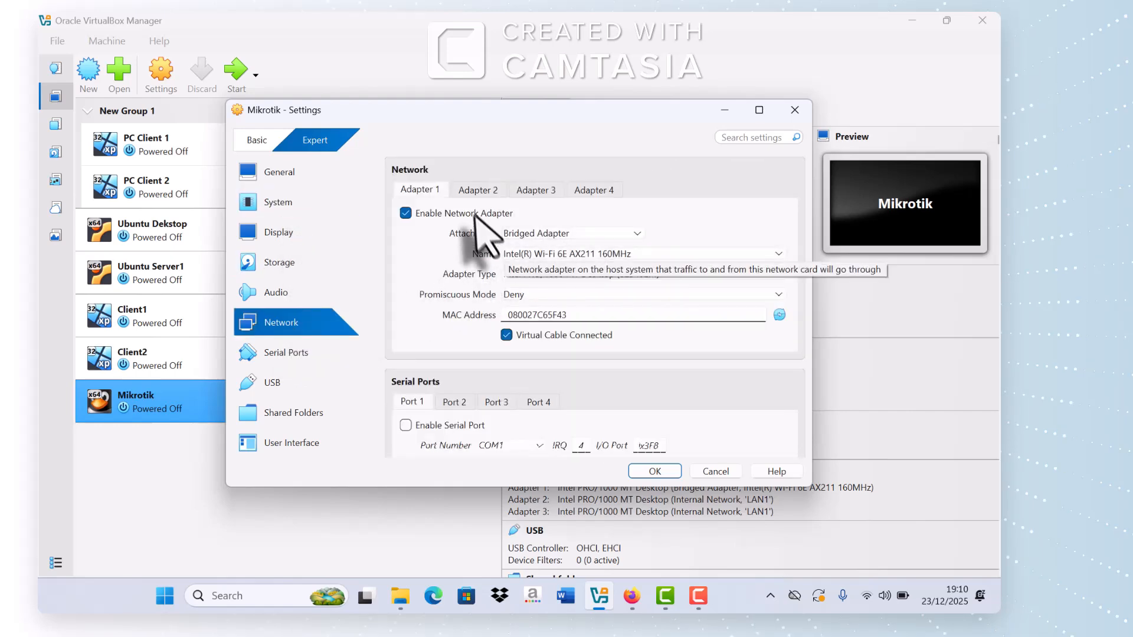
pyautogui.click(469, 189)
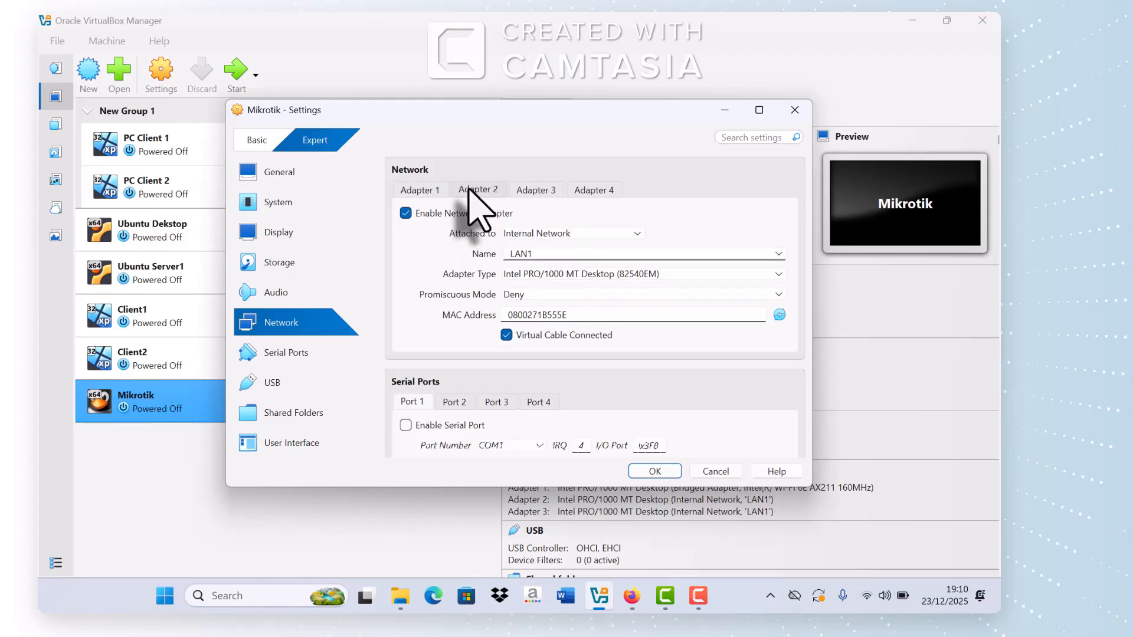
pyautogui.click(529, 190)
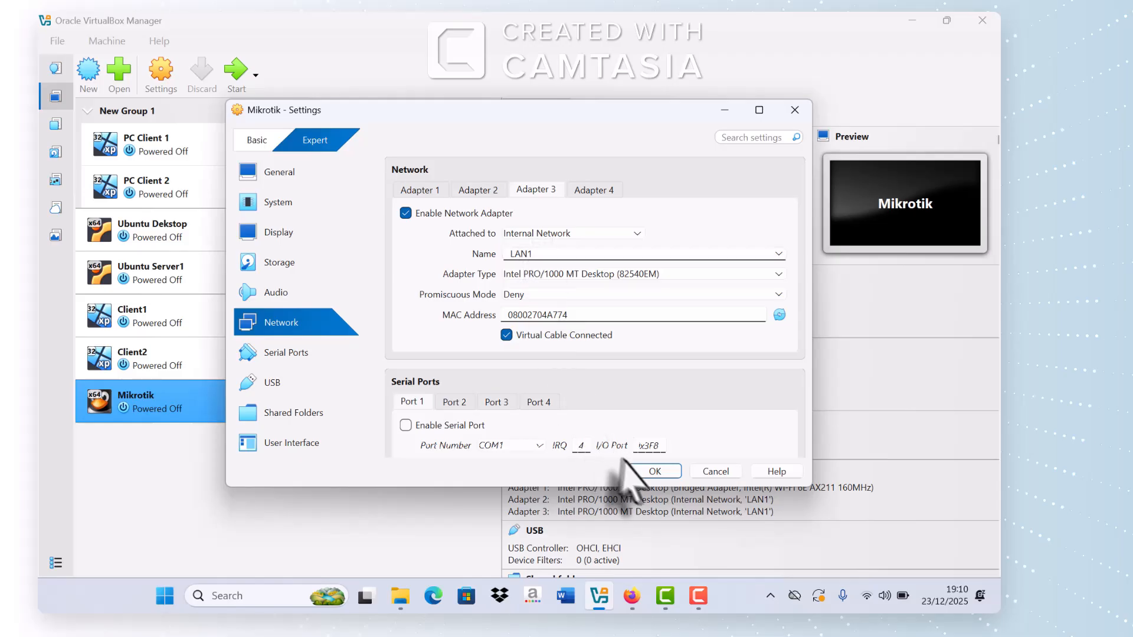
pyautogui.click(654, 470)
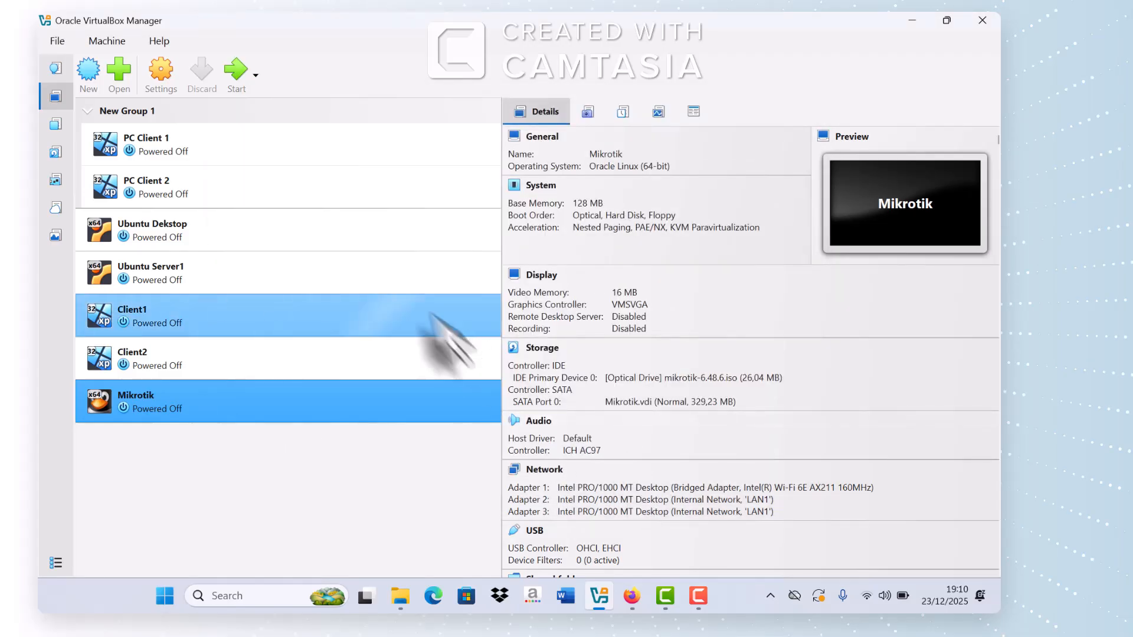
# Step: Boot Mikrotik, answer the installer prompts n and y, then force-eject the installer ISO
pyautogui.click(239, 86)
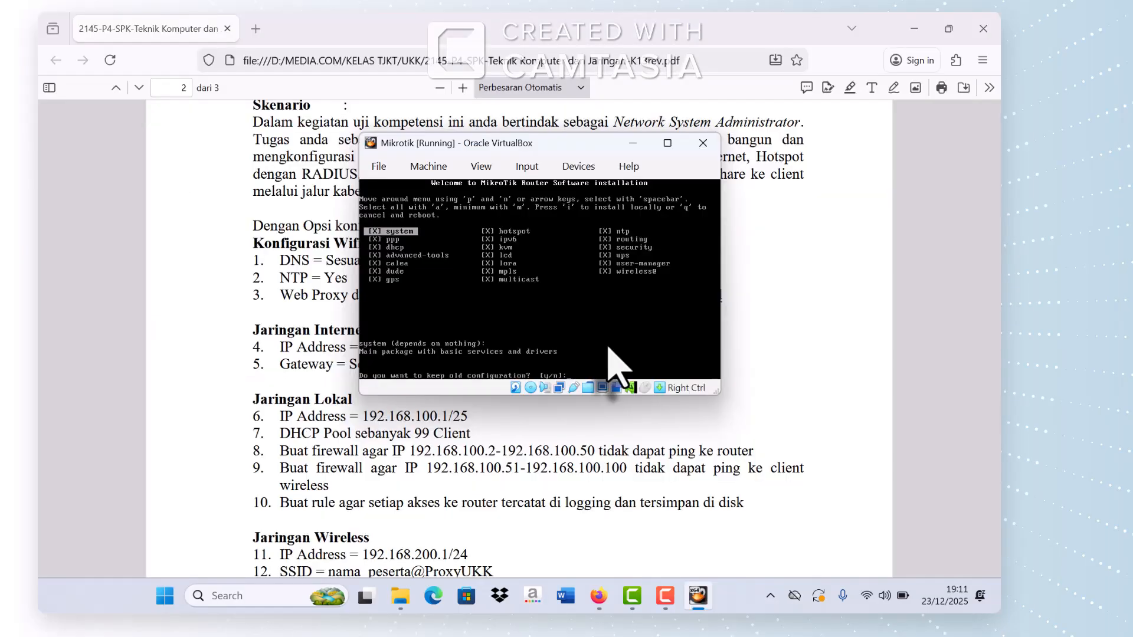
pyautogui.write('n]:y')
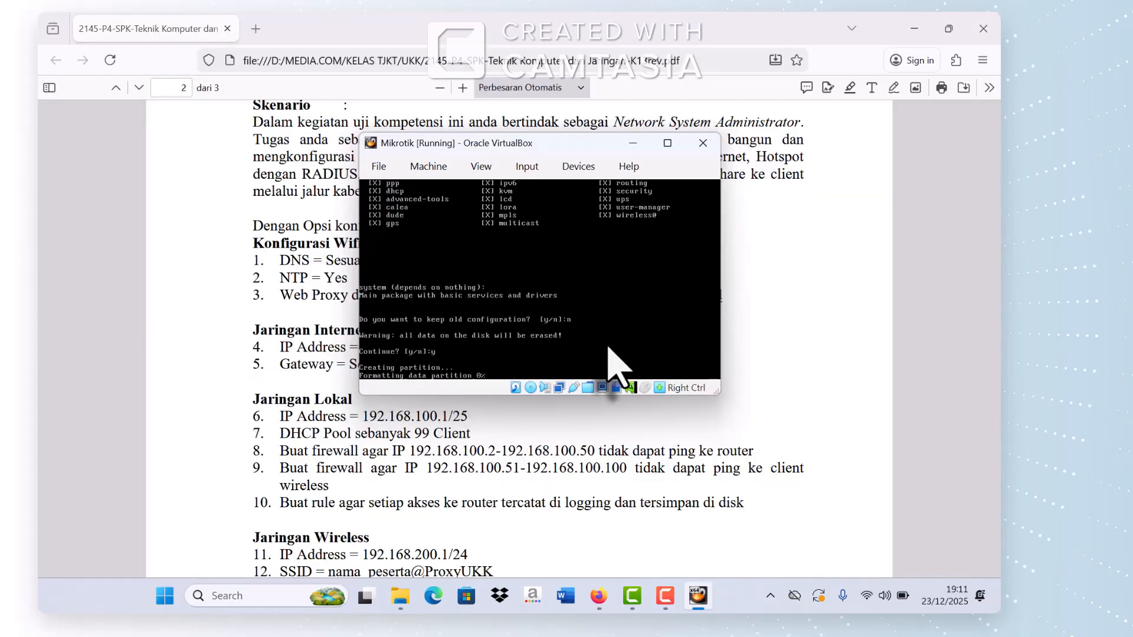
pyautogui.click(577, 167)
pyautogui.moveTo(583, 193)
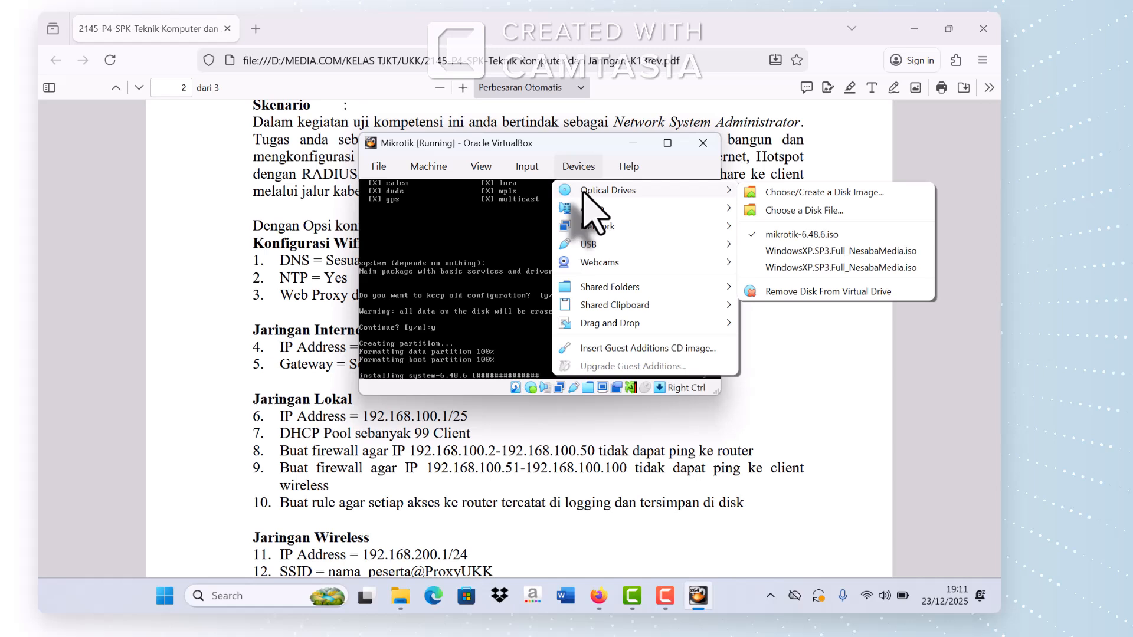
pyautogui.click(804, 295)
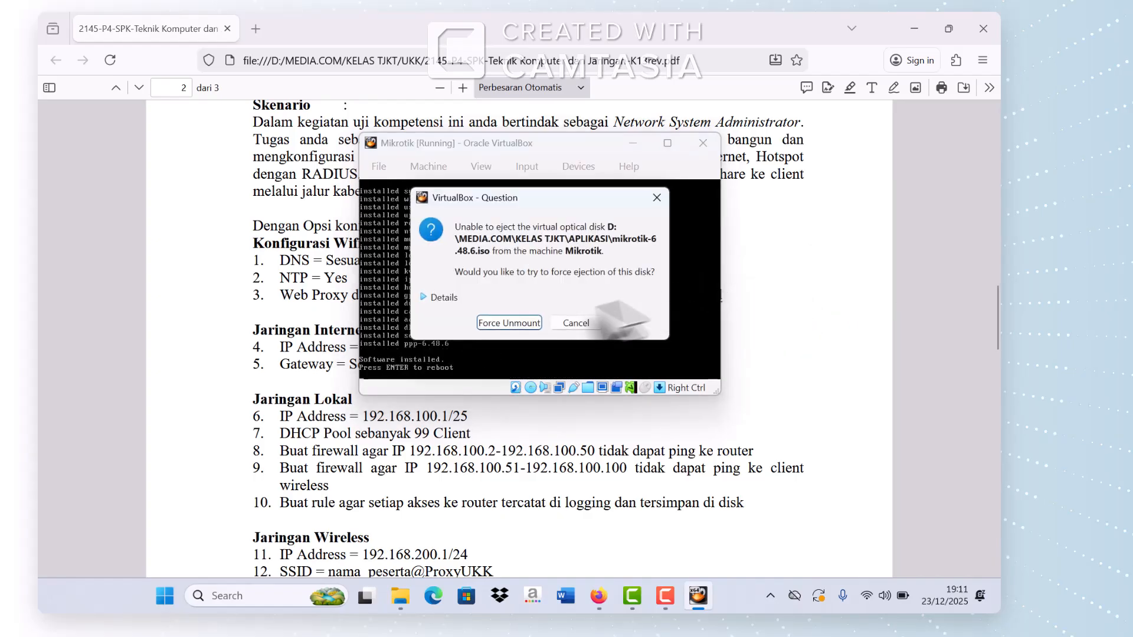
pyautogui.click(531, 322)
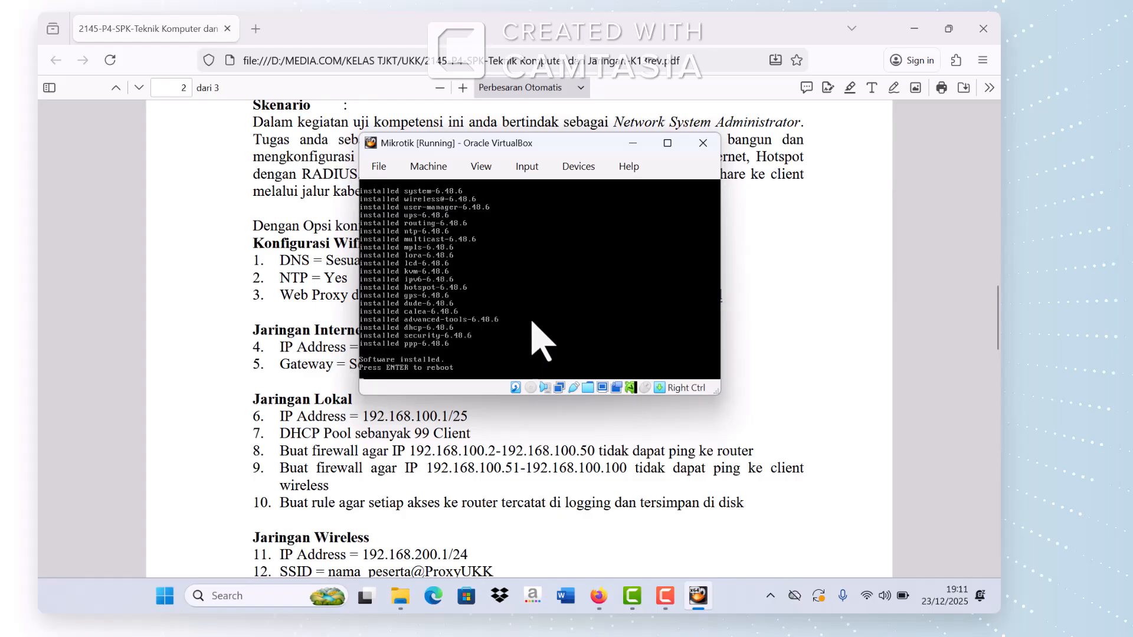
# Step: Reboot into RouterOS, log in with a blank password, decline the license, and minimize the VM
pyautogui.press('Return')
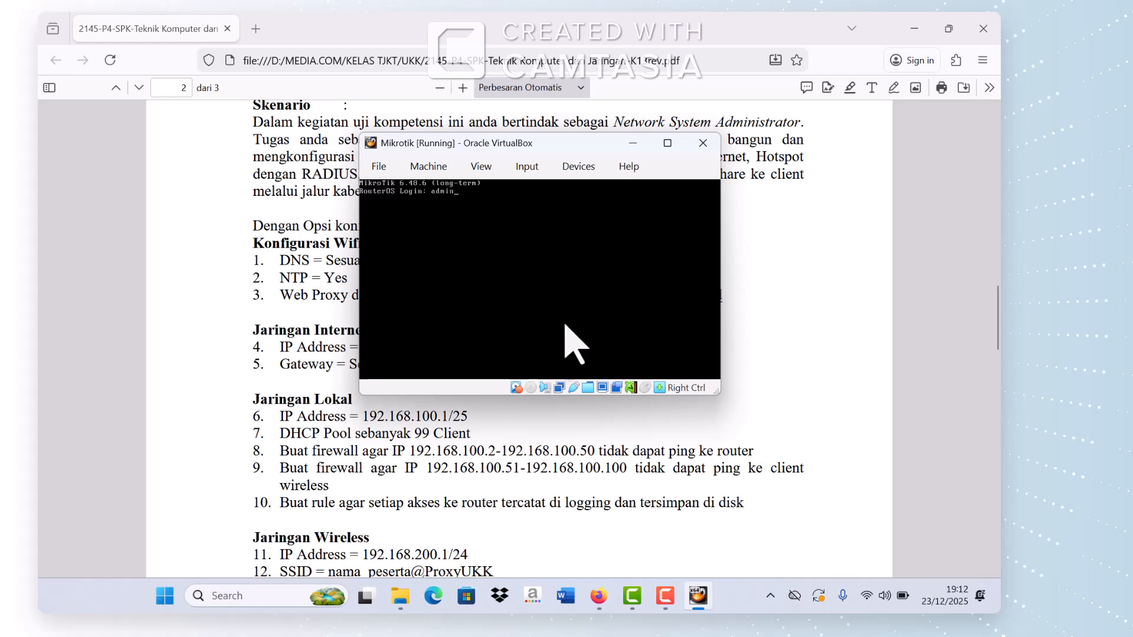
pyautogui.press('Return')
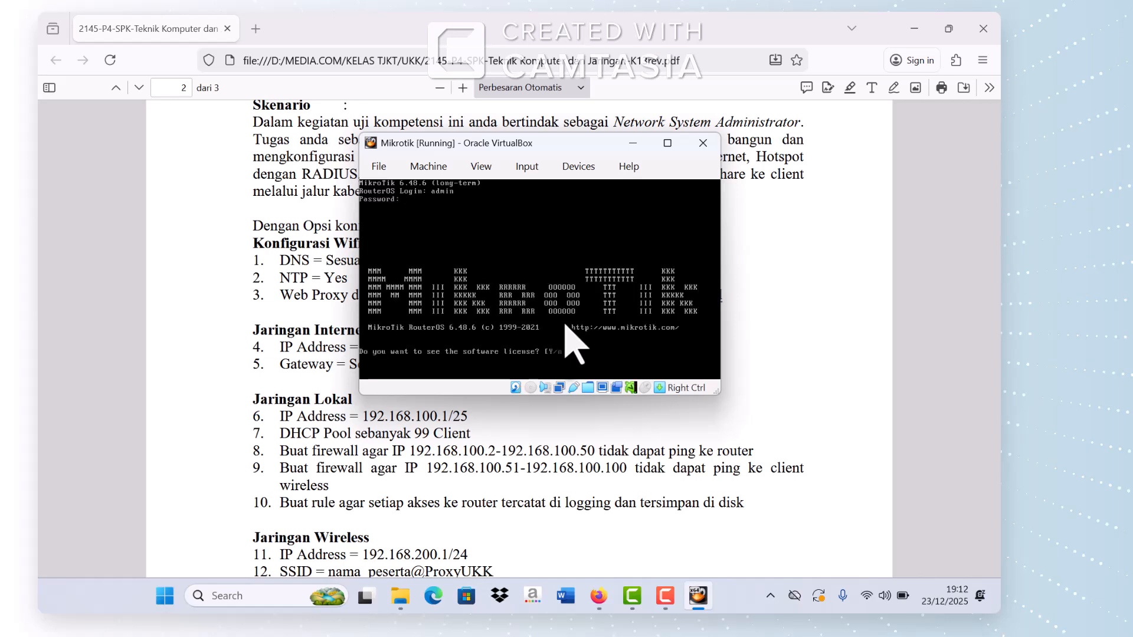
pyautogui.write('n')
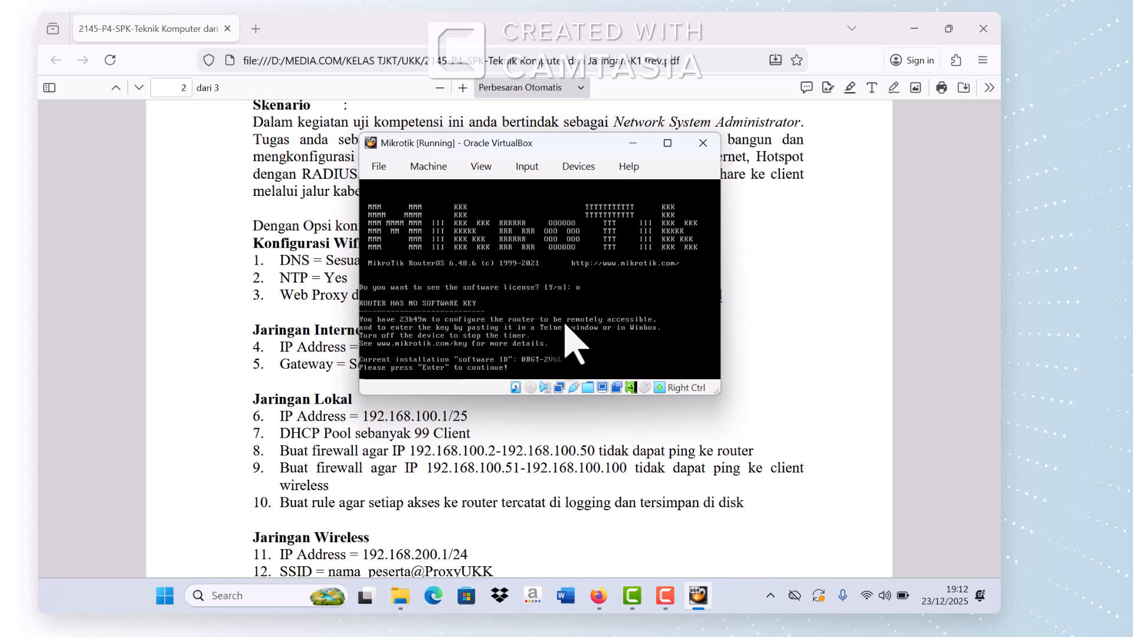
pyautogui.press('Return')
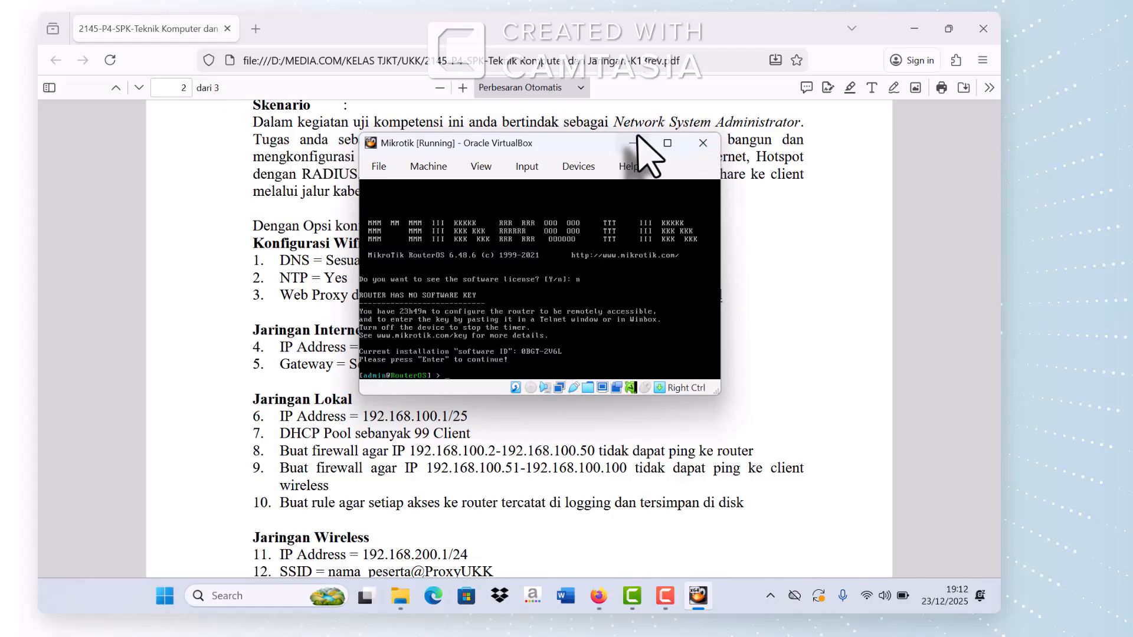
pyautogui.click(633, 142)
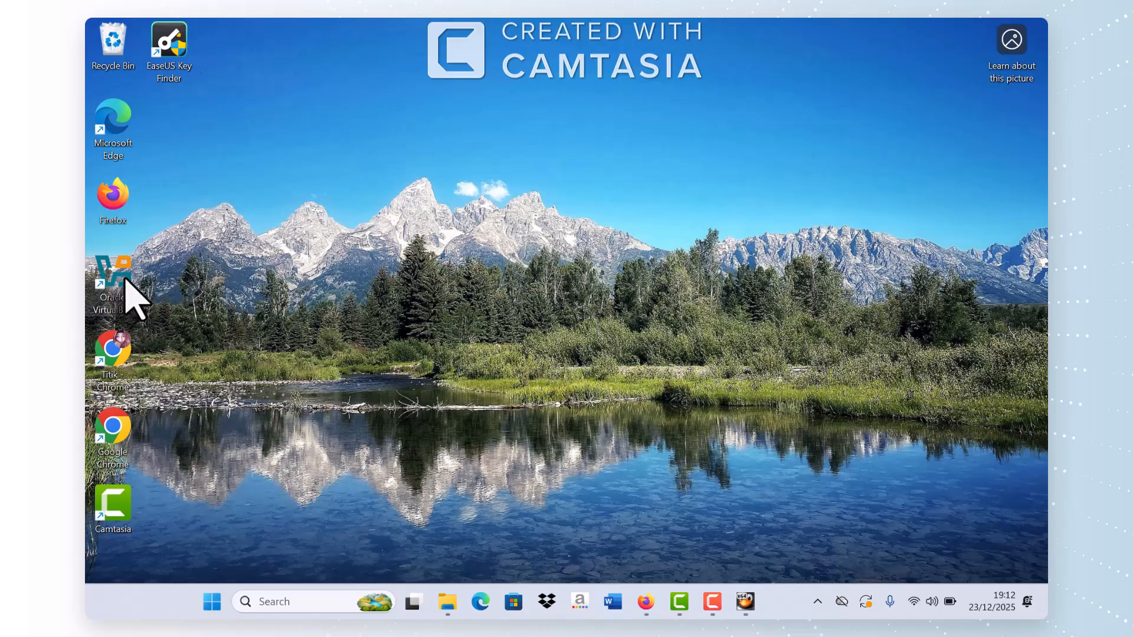
# Step: Launch VirtualBox Manager and confirm Client1's network adapter is on internal network LAN1
pyautogui.doubleClick(125, 278)
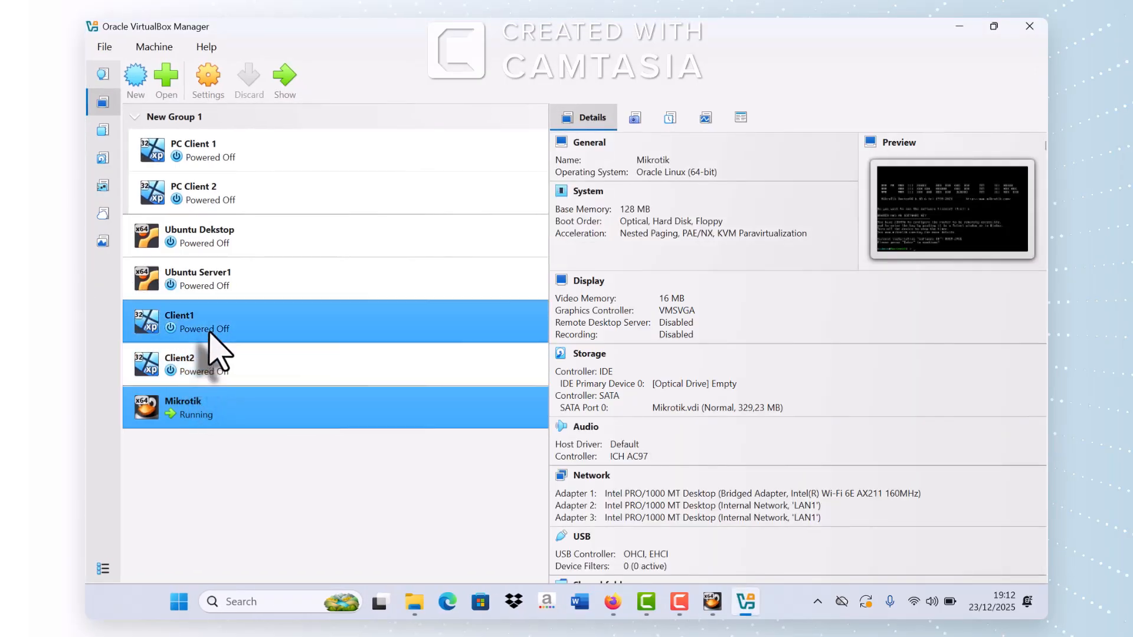
pyautogui.click(210, 340)
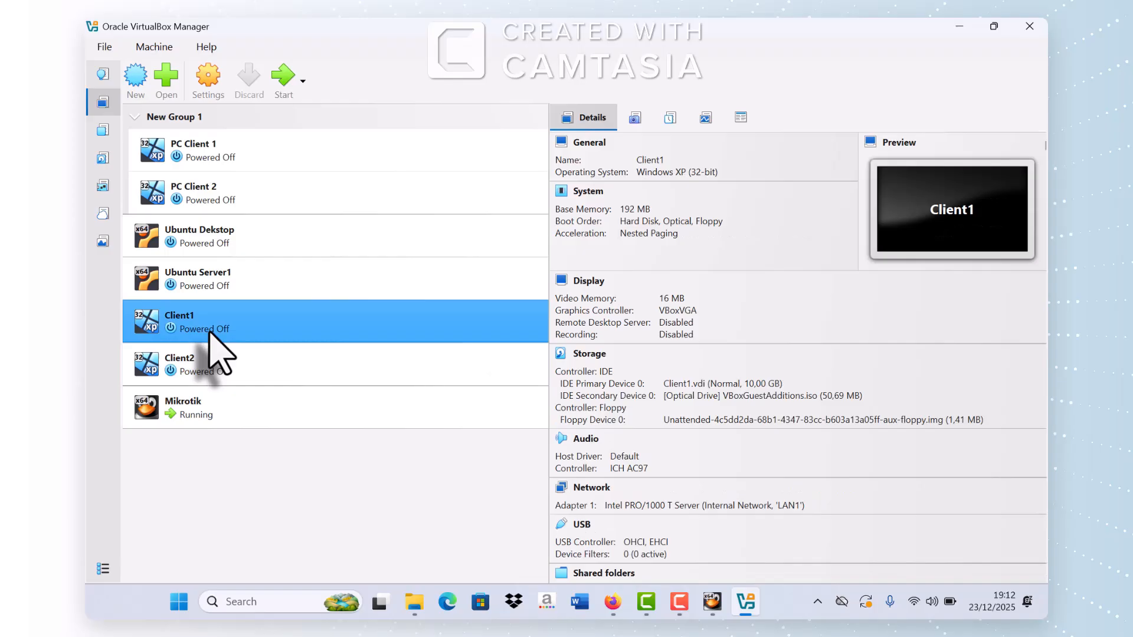
pyautogui.click(204, 92)
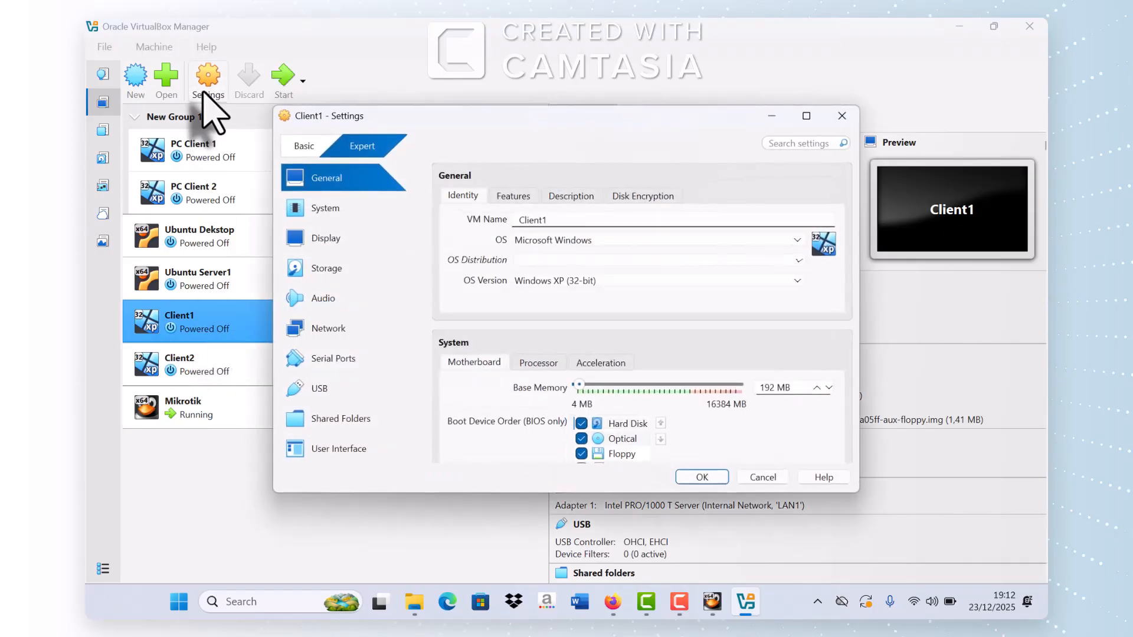
pyautogui.click(333, 273)
pyautogui.click(326, 331)
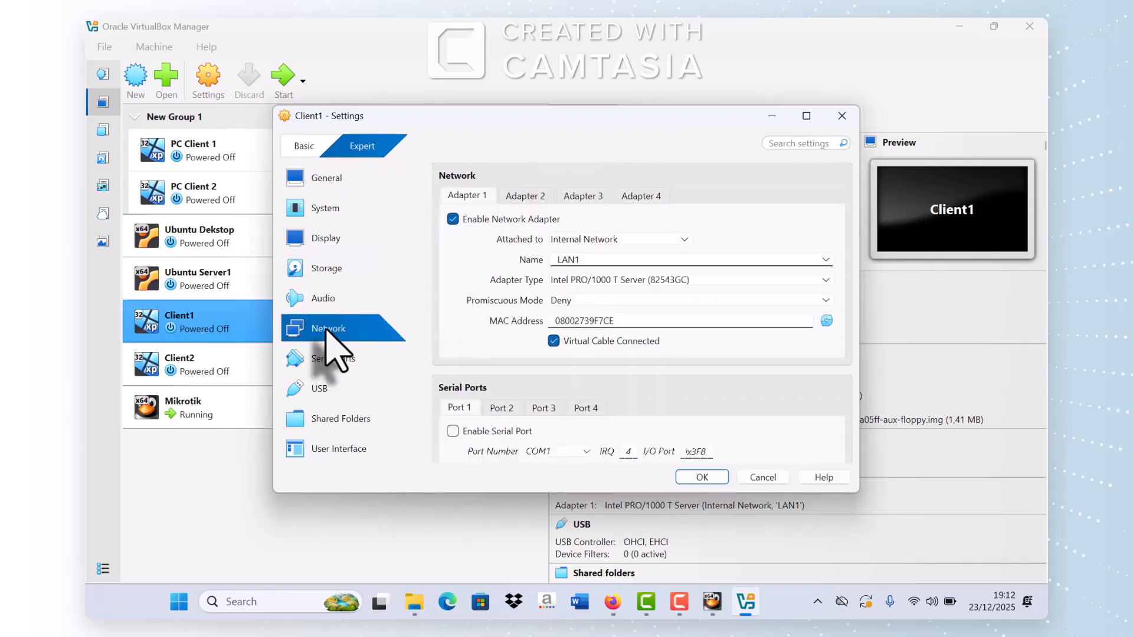
pyautogui.click(710, 477)
# Step: Confirm Client2's adapter is also on internal network LAN1, then reselect Client1
pyautogui.click(462, 378)
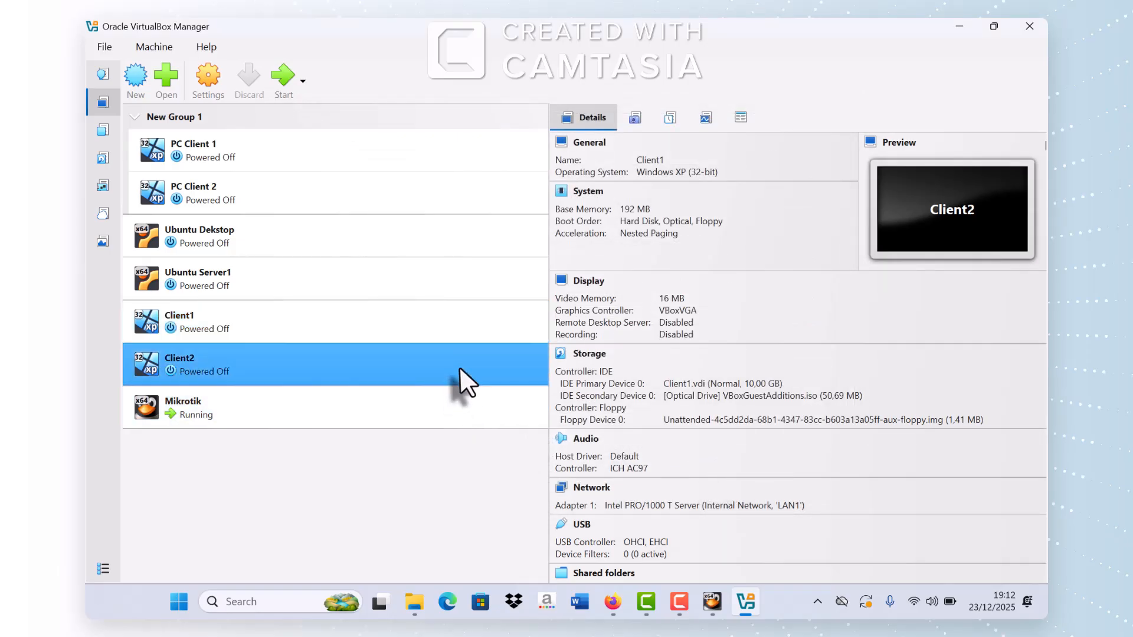
pyautogui.click(211, 94)
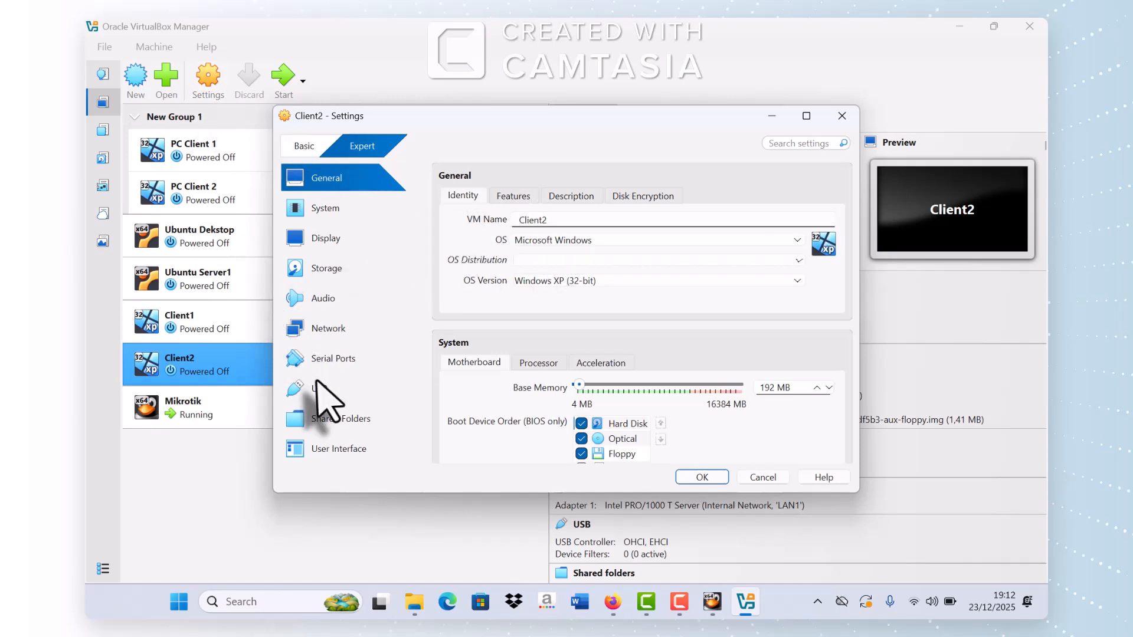
pyautogui.click(337, 335)
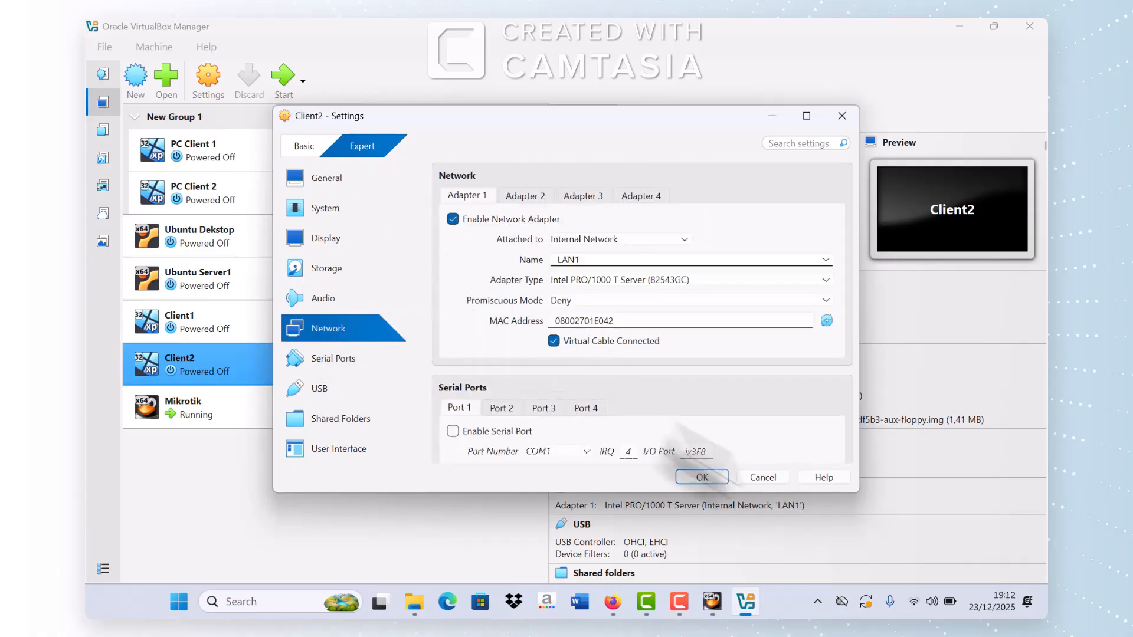
pyautogui.click(711, 475)
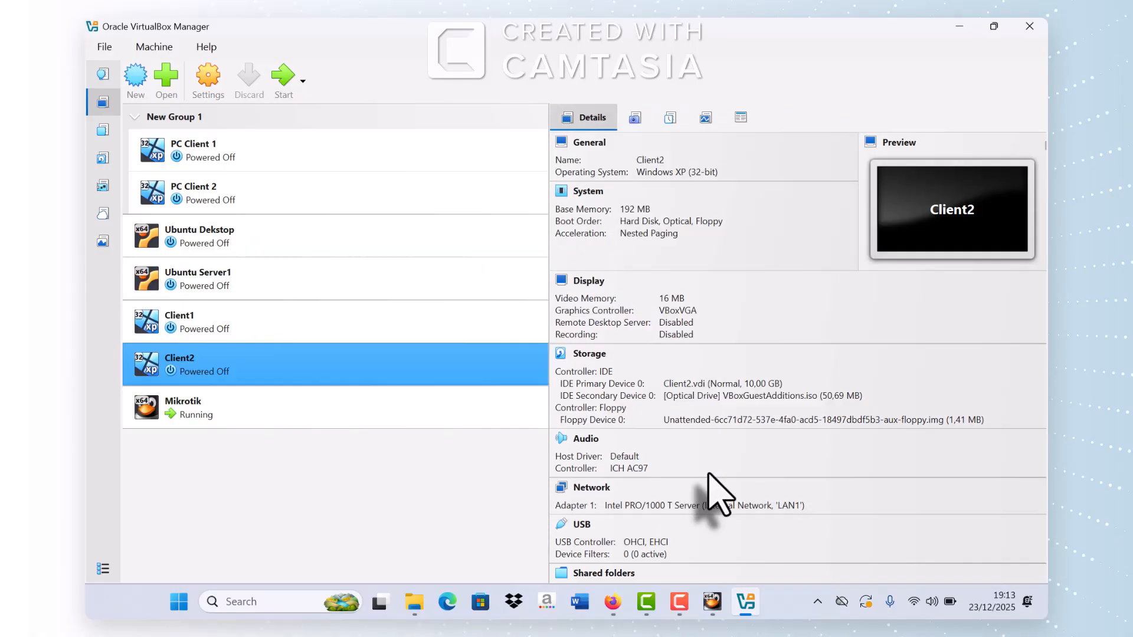
pyautogui.click(248, 323)
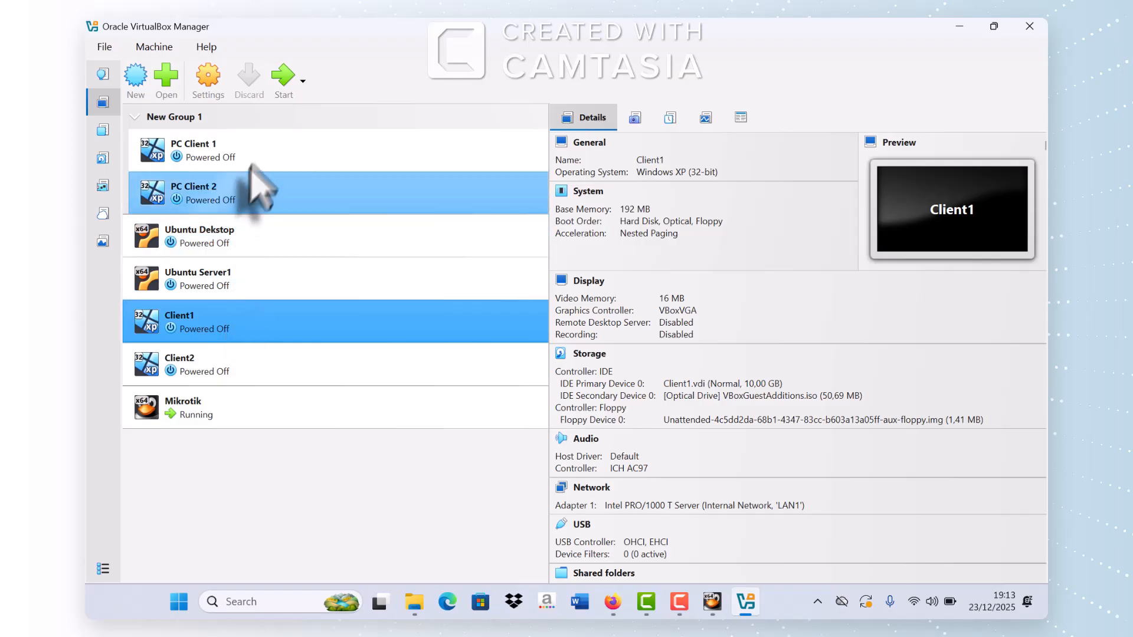
# Step: Start Client1 and dismiss the Auto capture keyboard notice
pyautogui.click(292, 86)
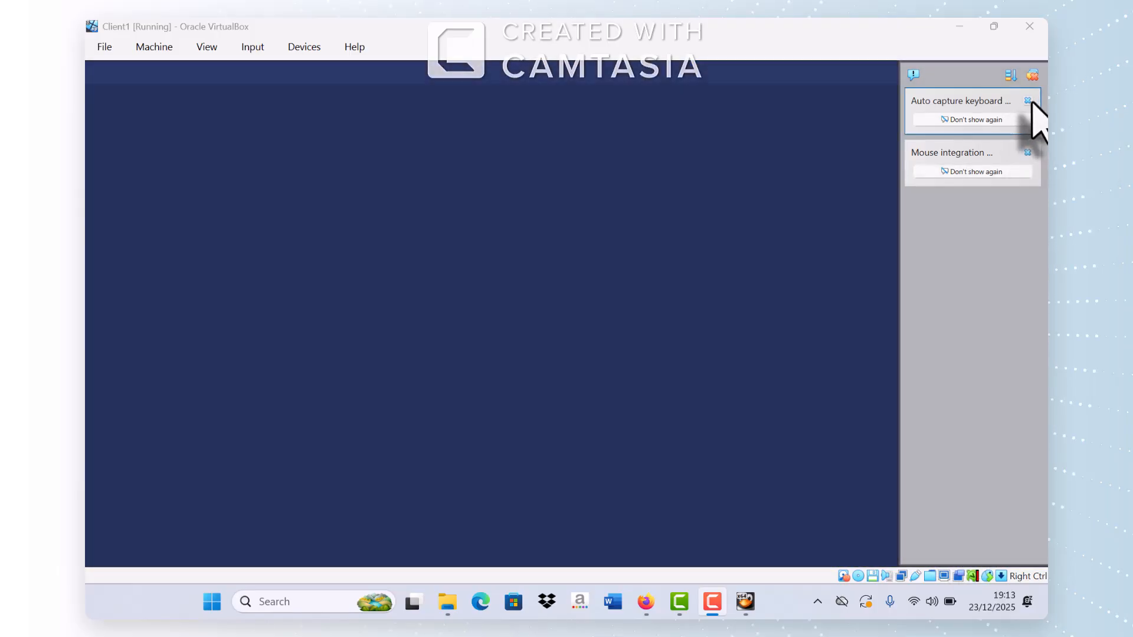
pyautogui.click(1028, 101)
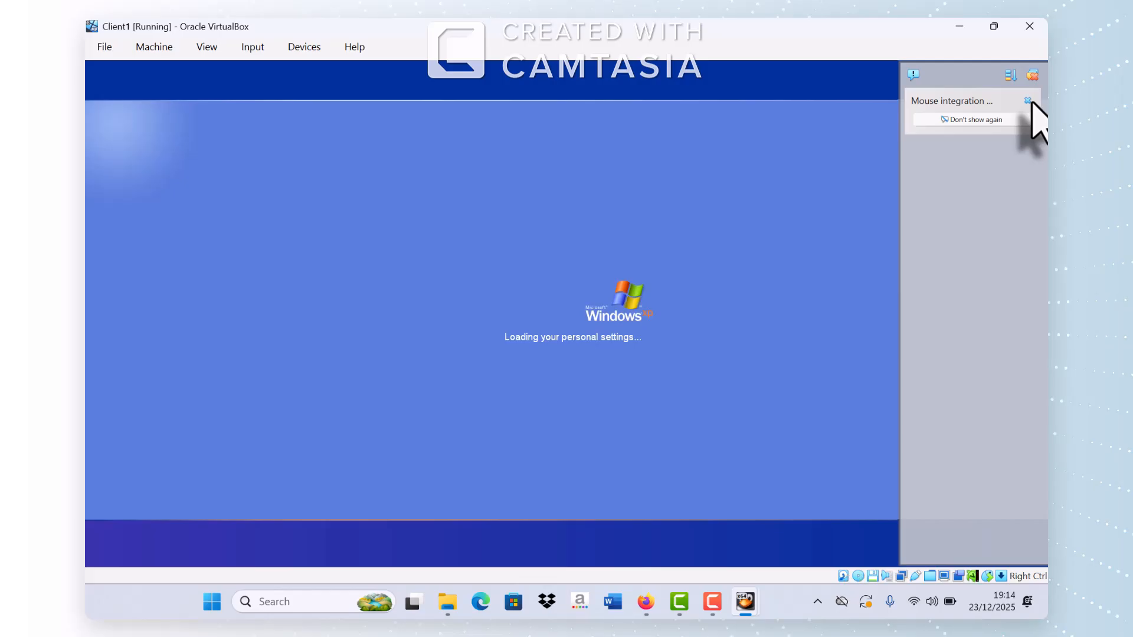
# Step: Dismiss the mouse integration notice, check Client1's network settings unchanged, and launch WinBox
pyautogui.click(1028, 100)
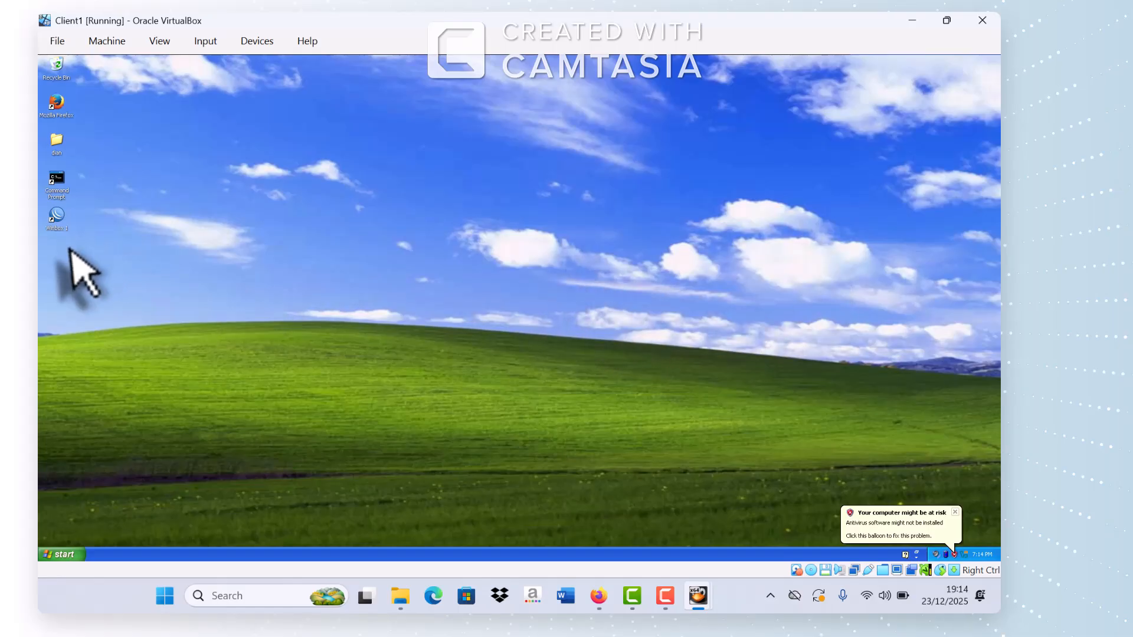
pyautogui.click(255, 42)
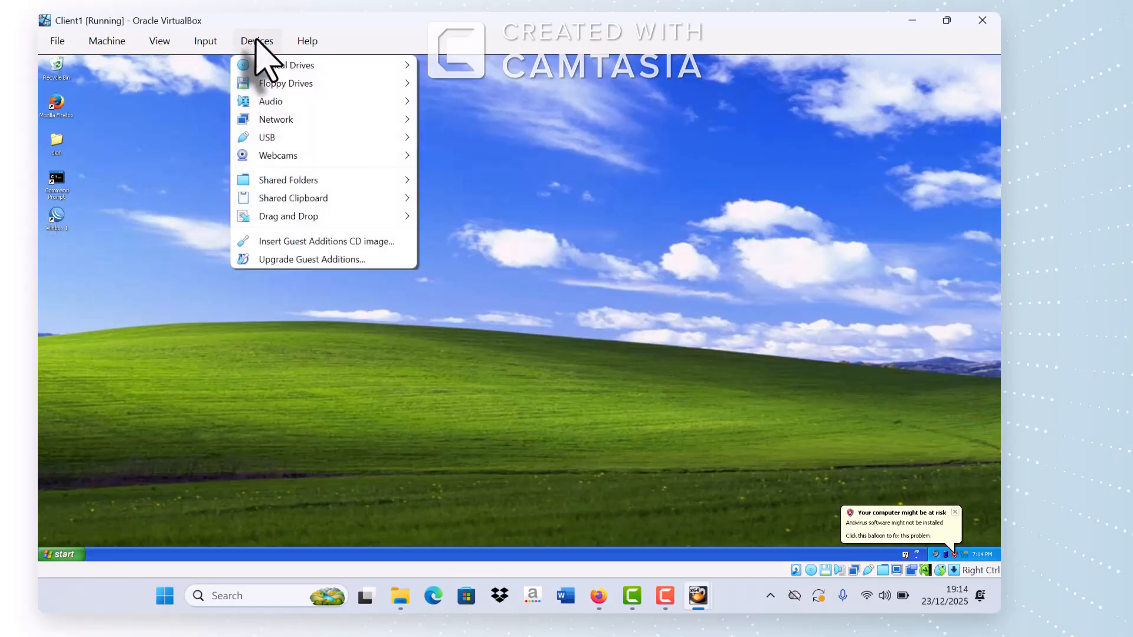
pyautogui.moveTo(304, 121)
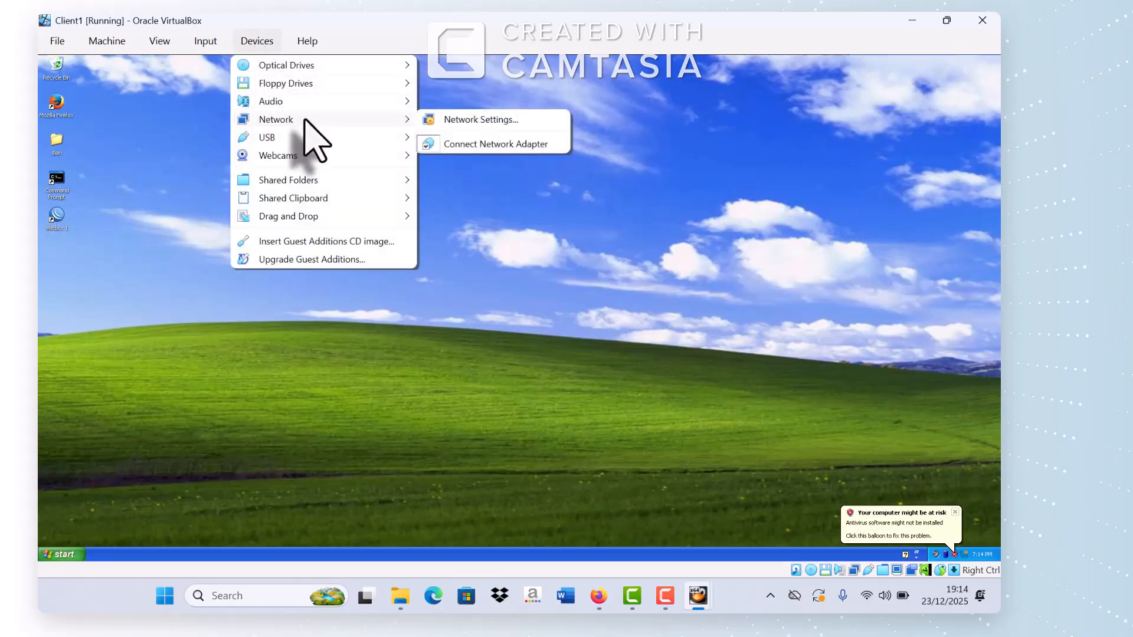
pyautogui.click(476, 125)
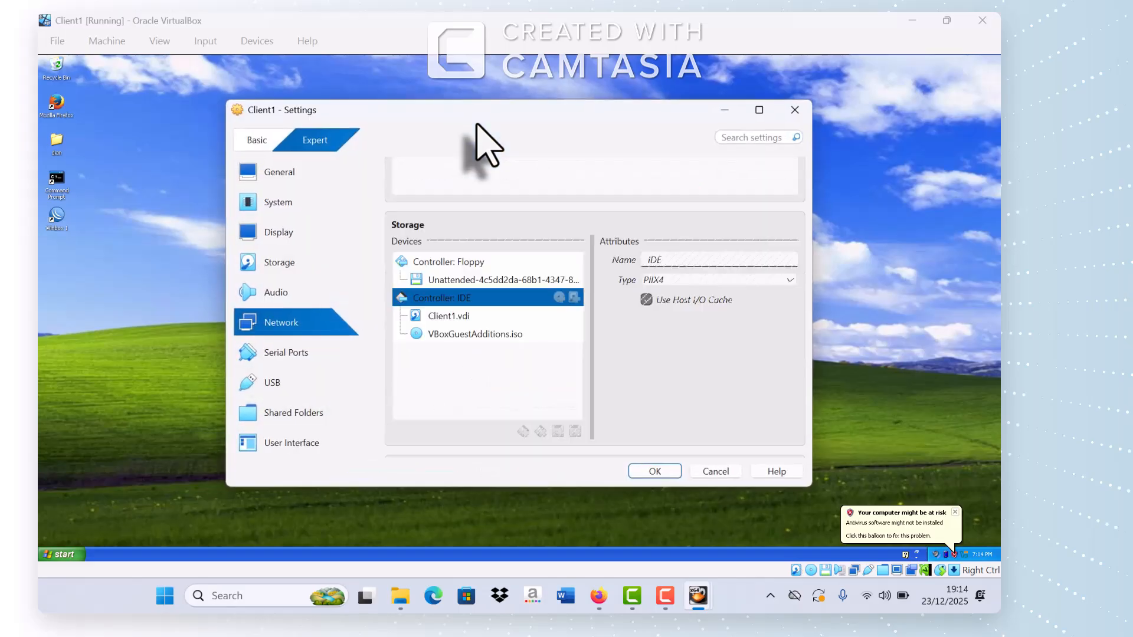
pyautogui.click(655, 471)
pyautogui.doubleClick(59, 222)
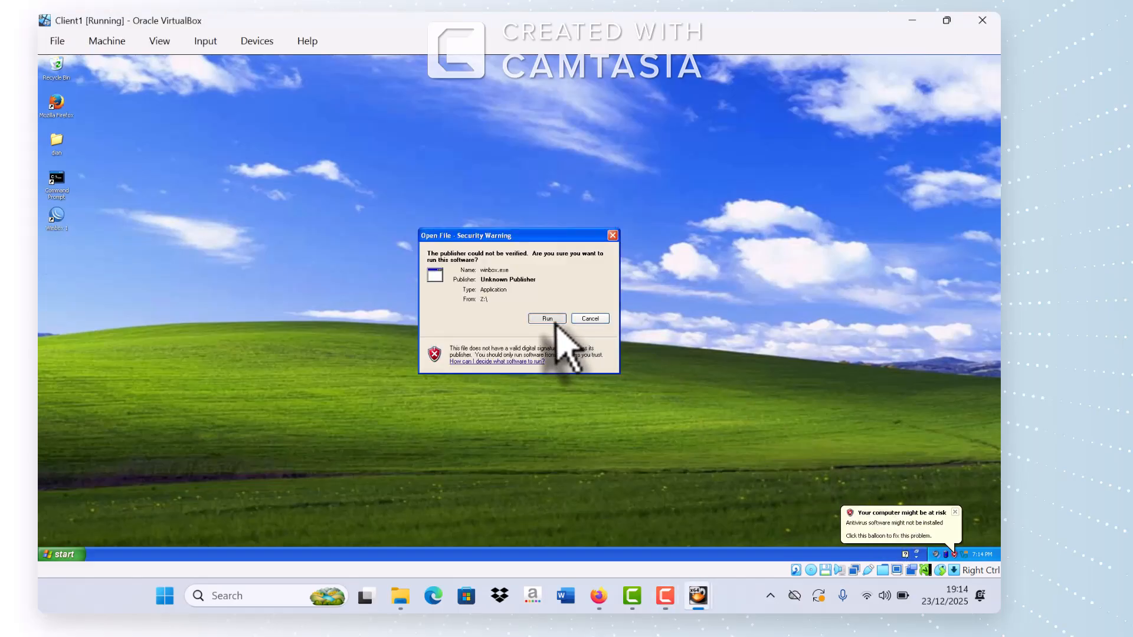
# Step: Allow winbox.exe to run and connect to the second RouterOS neighbor, dismissing the welcome notice
pyautogui.click(554, 320)
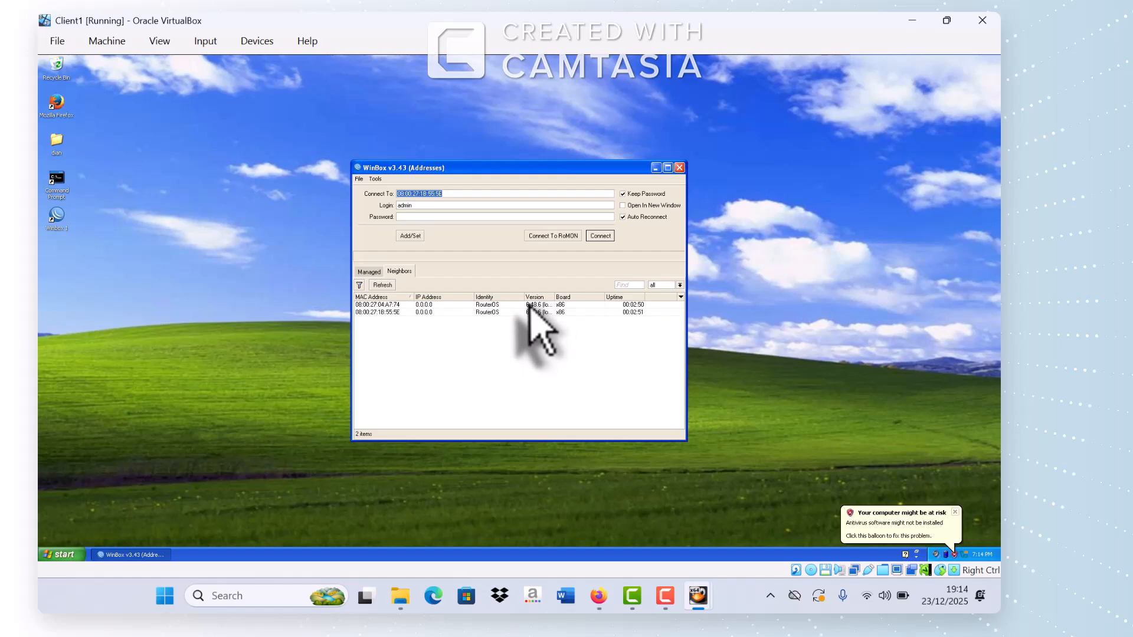
pyautogui.click(378, 312)
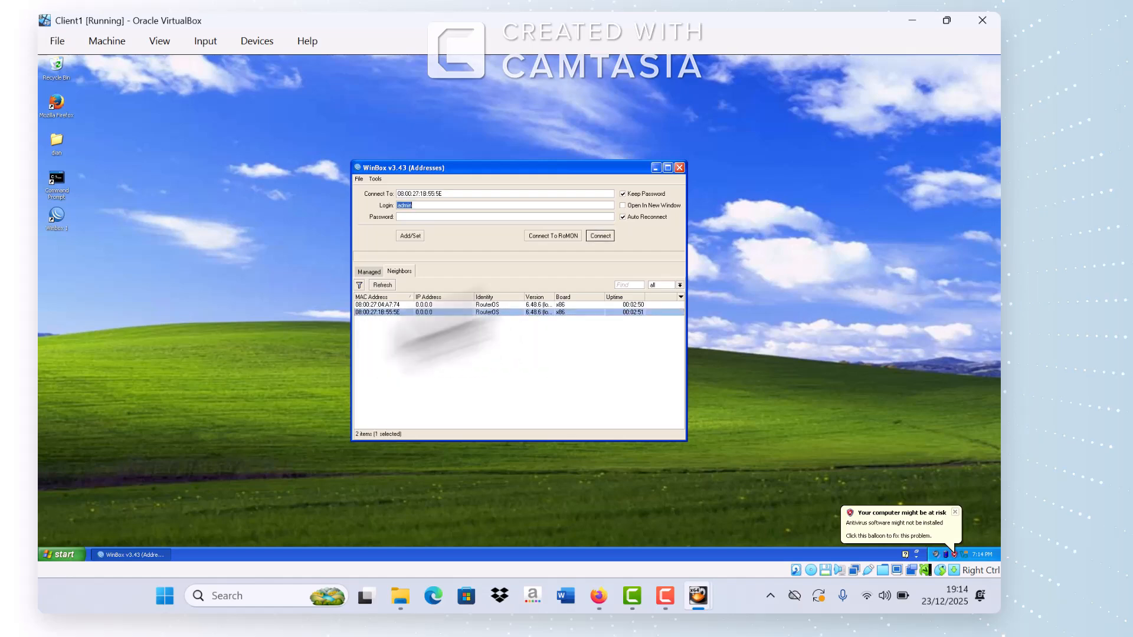
pyautogui.click(600, 236)
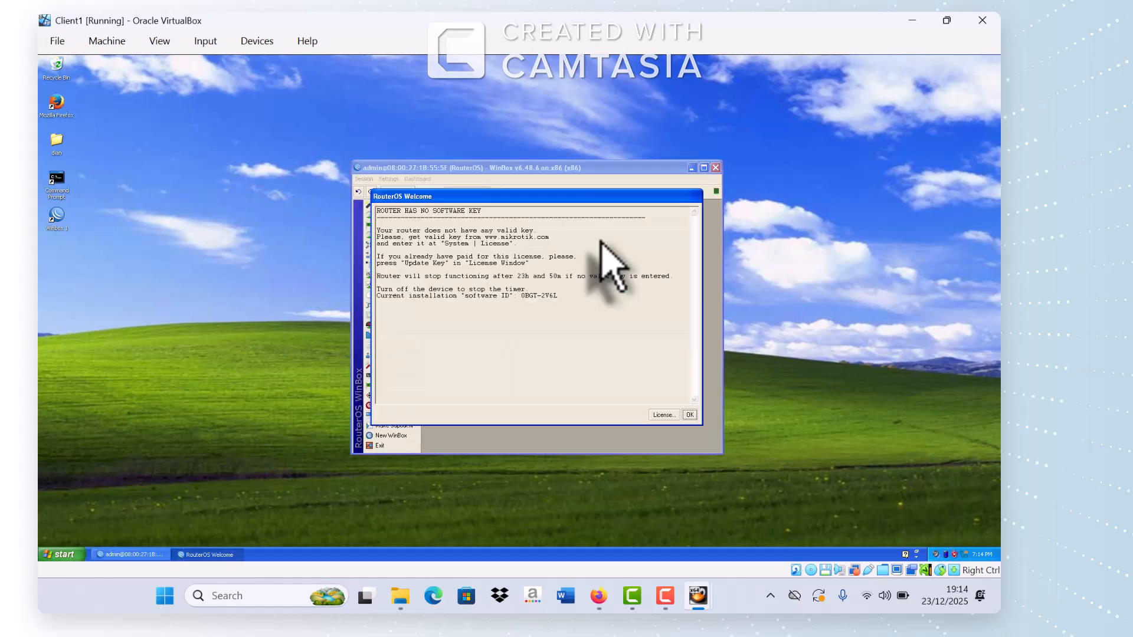
pyautogui.press('Return')
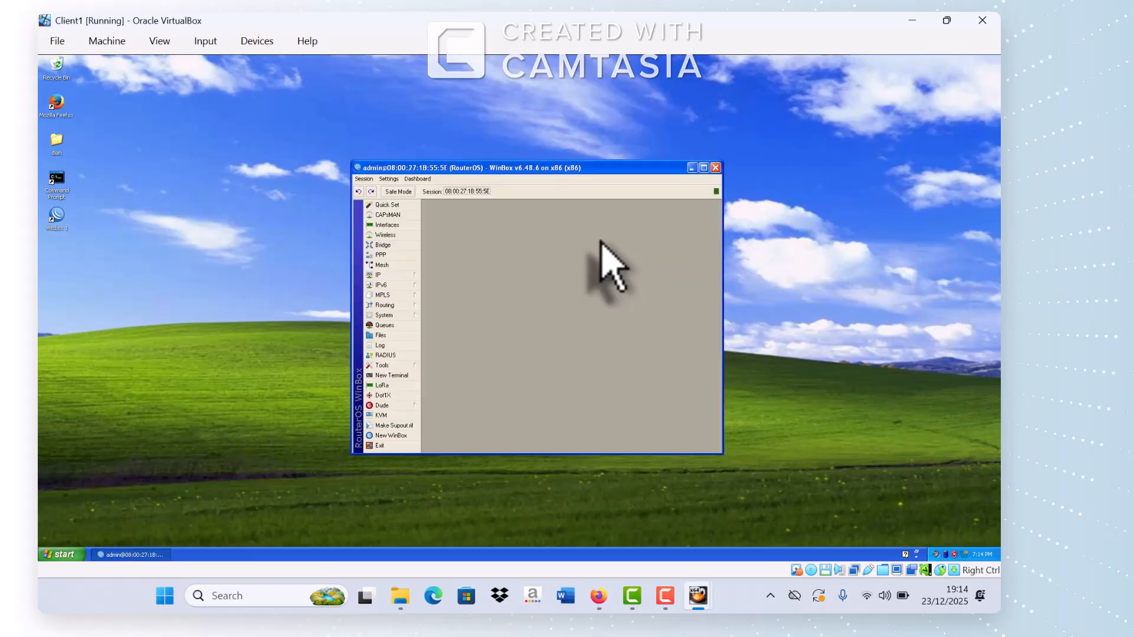
# Step: Inspect the interfaces ether1–ether3 and the empty IP address list, then close both
pyautogui.click(390, 225)
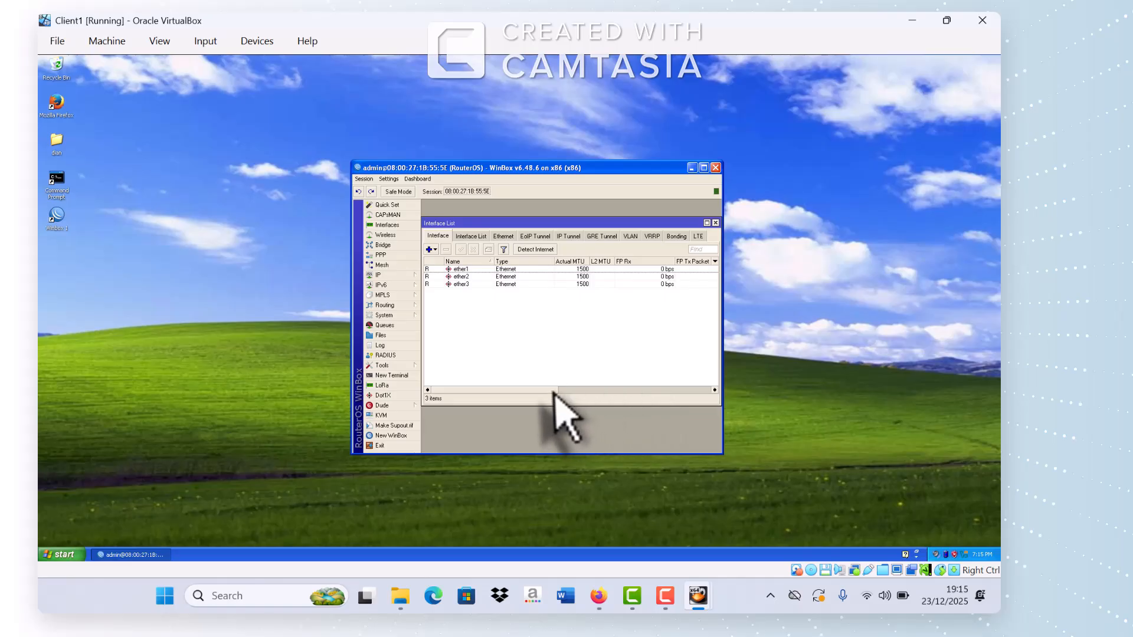
pyautogui.moveTo(554, 390); pyautogui.dragTo(631, 394)
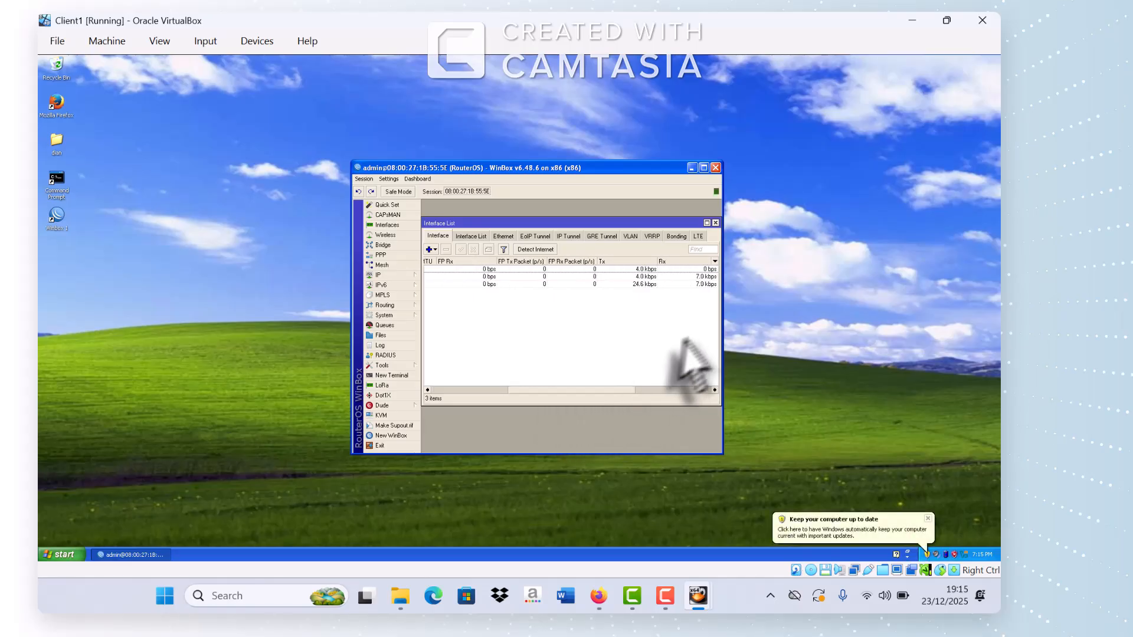
pyautogui.click(715, 223)
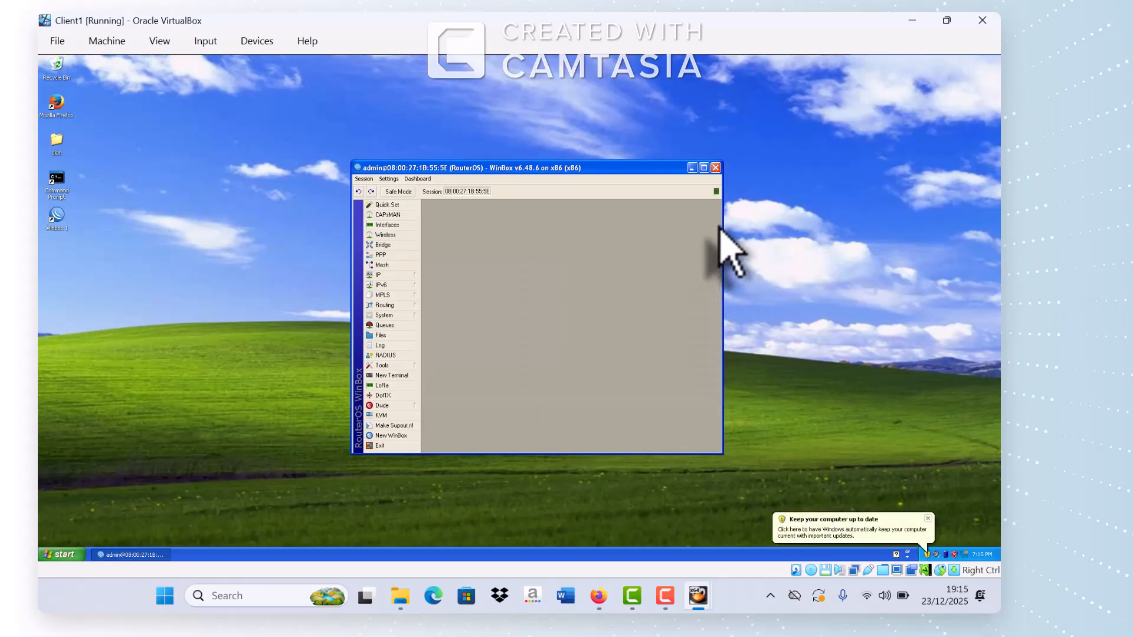
pyautogui.click(395, 277)
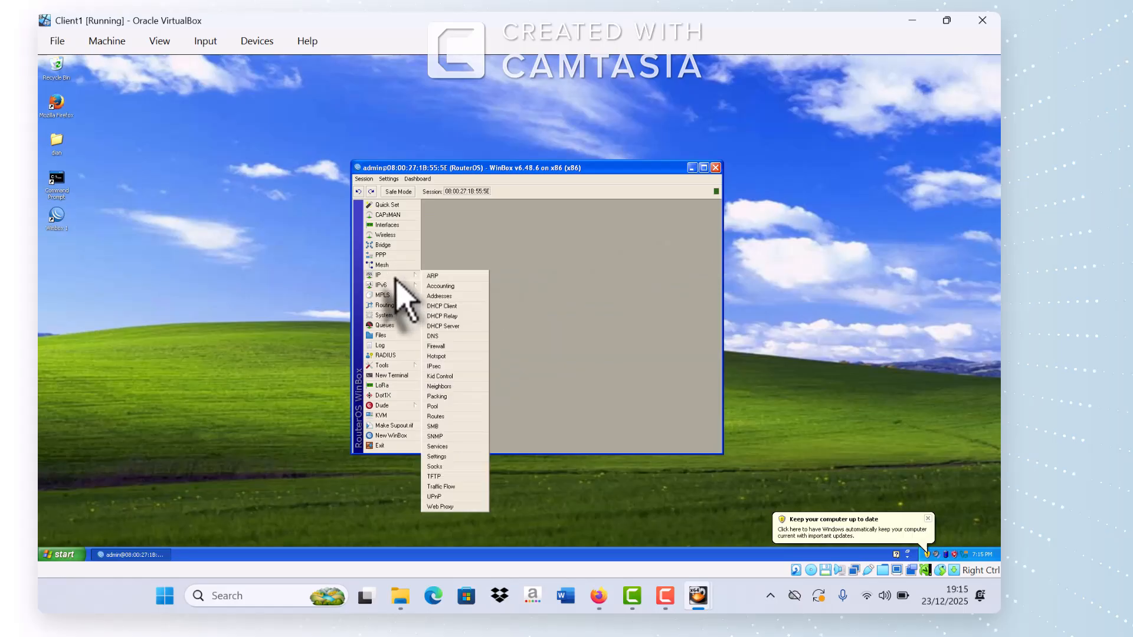
pyautogui.click(452, 296)
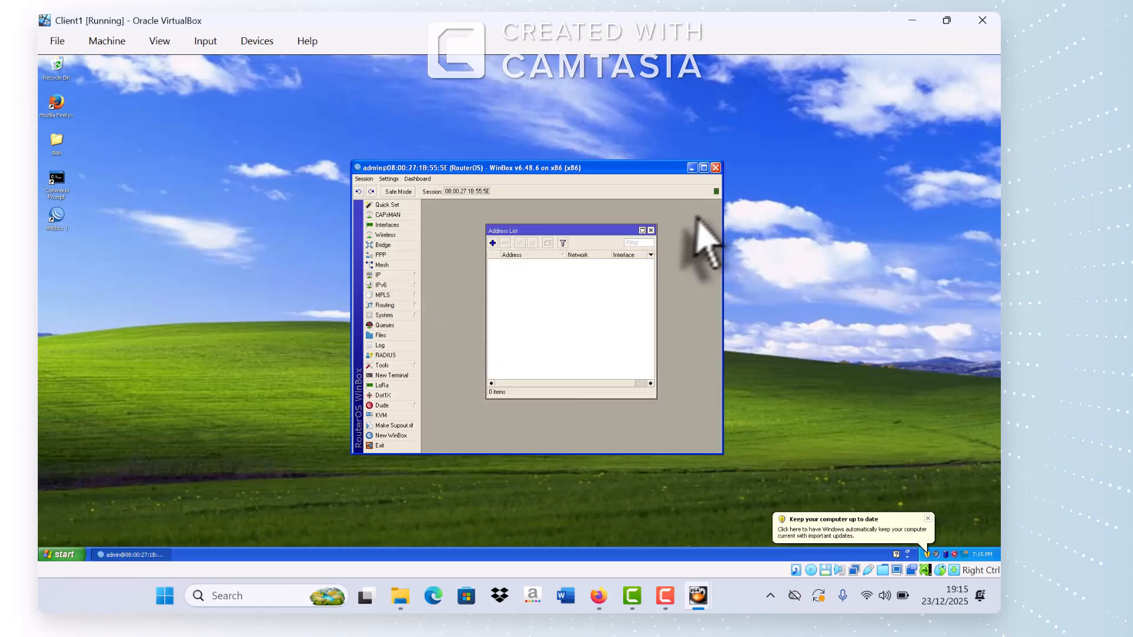
pyautogui.click(651, 231)
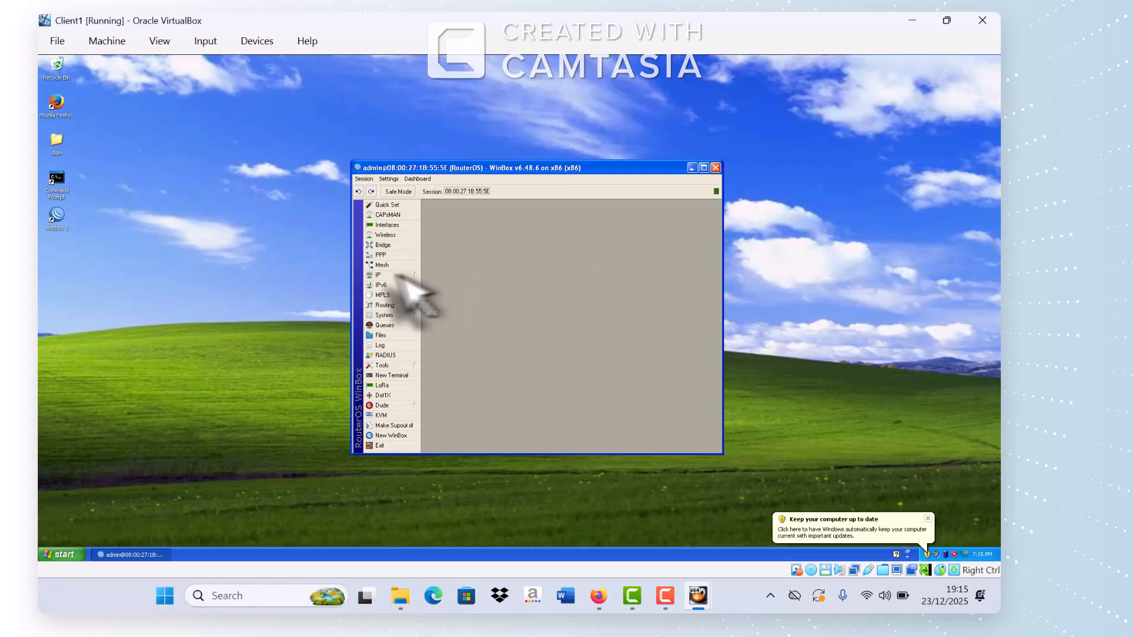
# Step: Close Word, review the task PDF in Firefox, then open IP > DHCP Client in WinBox
pyautogui.click(382, 275)
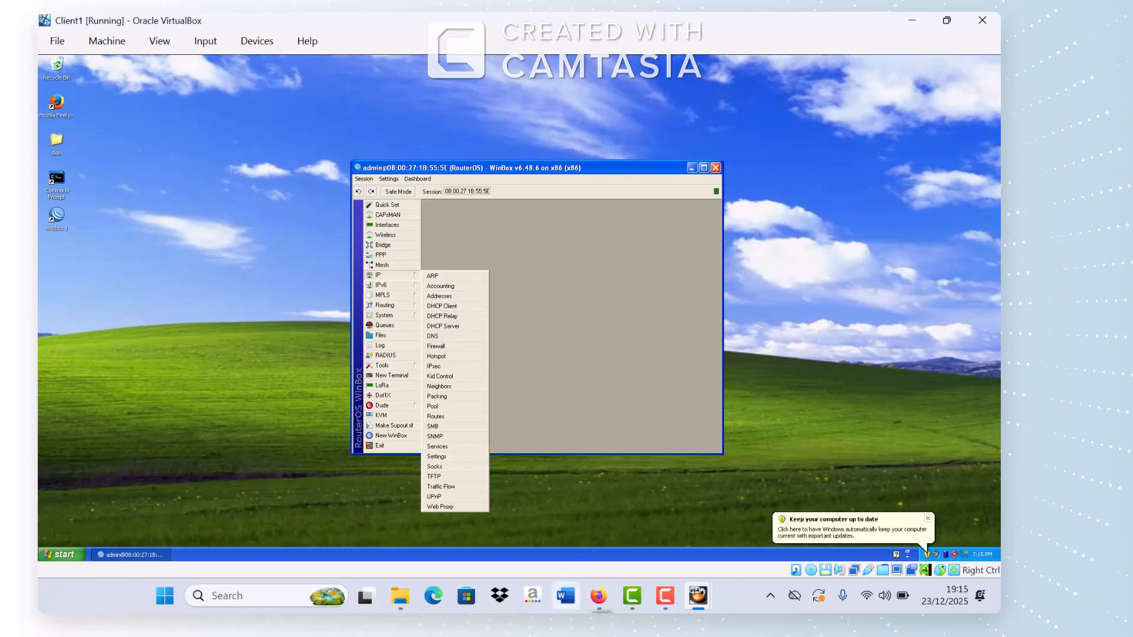
pyautogui.click(560, 601)
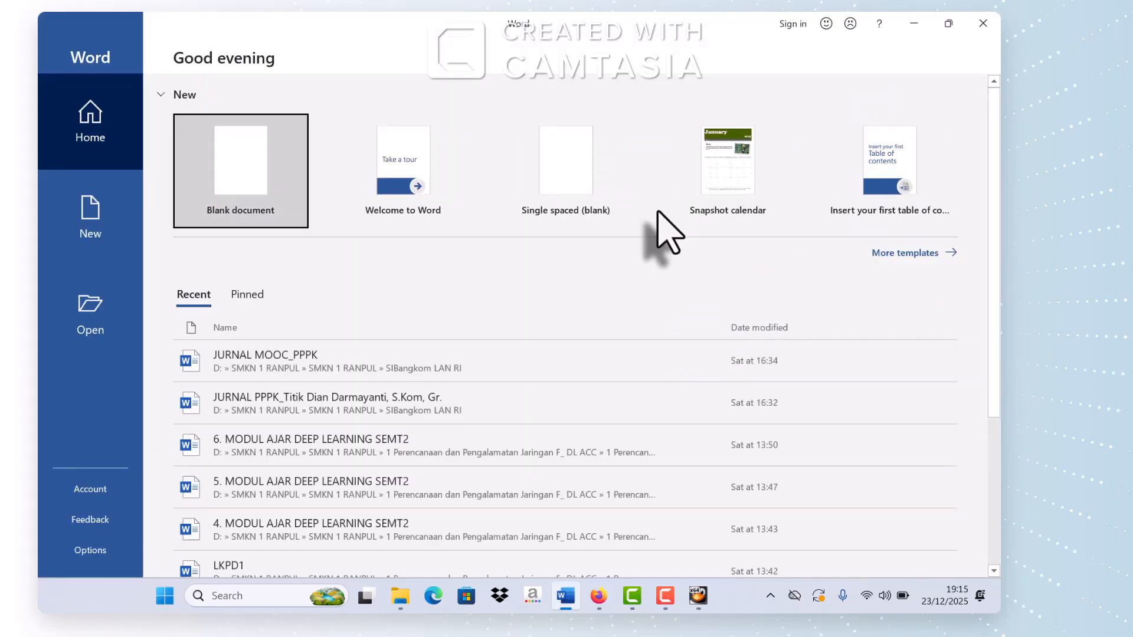
pyautogui.click(983, 23)
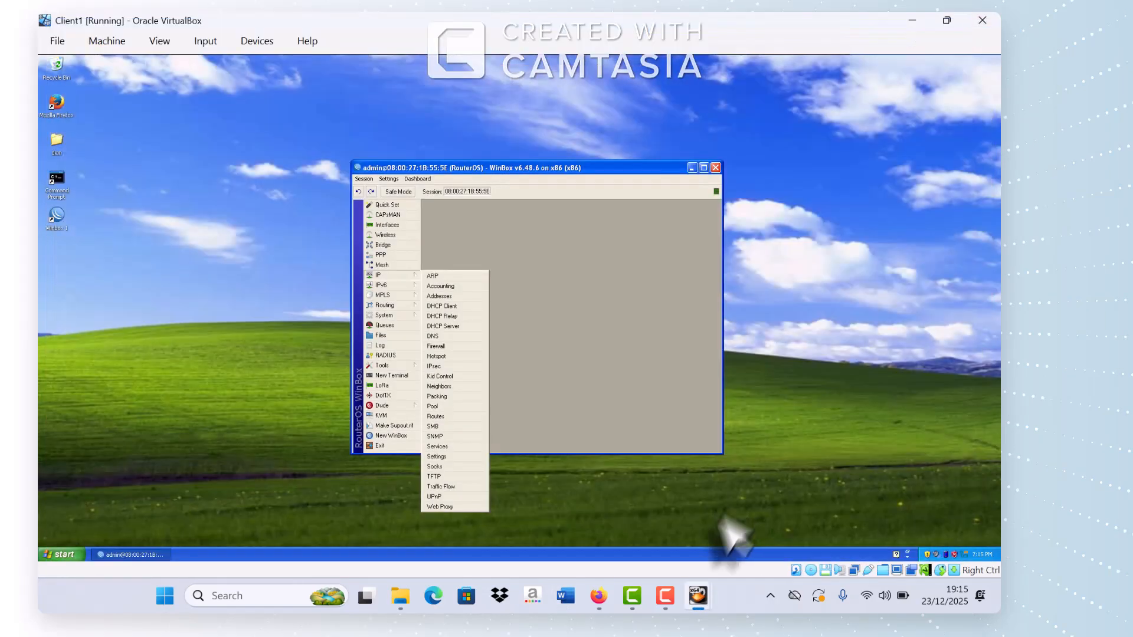
pyautogui.click(598, 596)
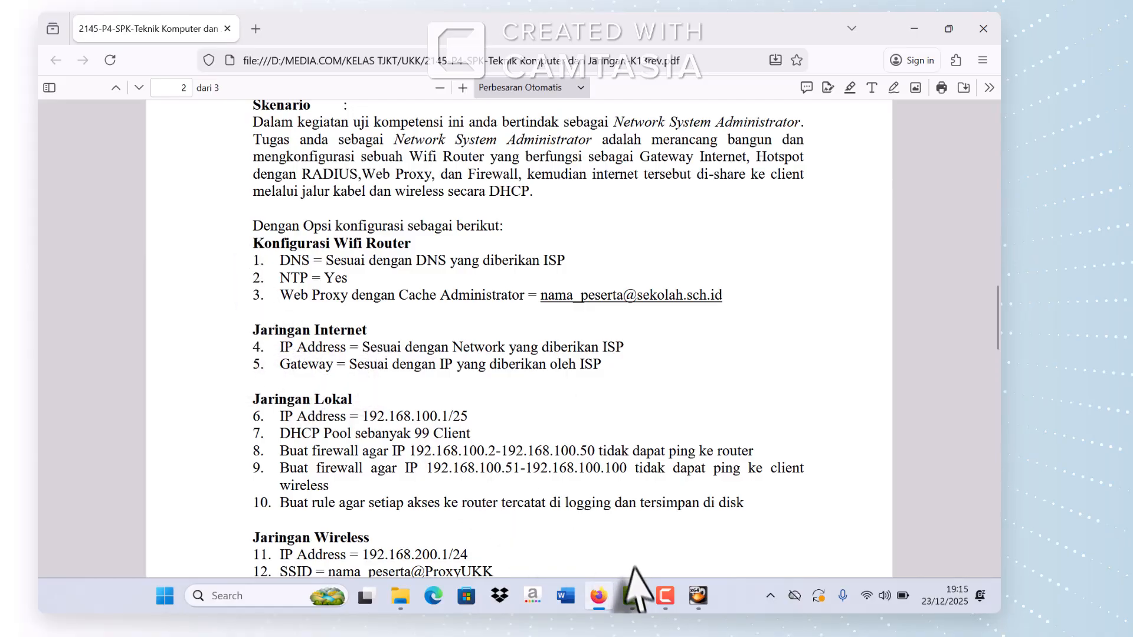
pyautogui.moveTo(699, 597)
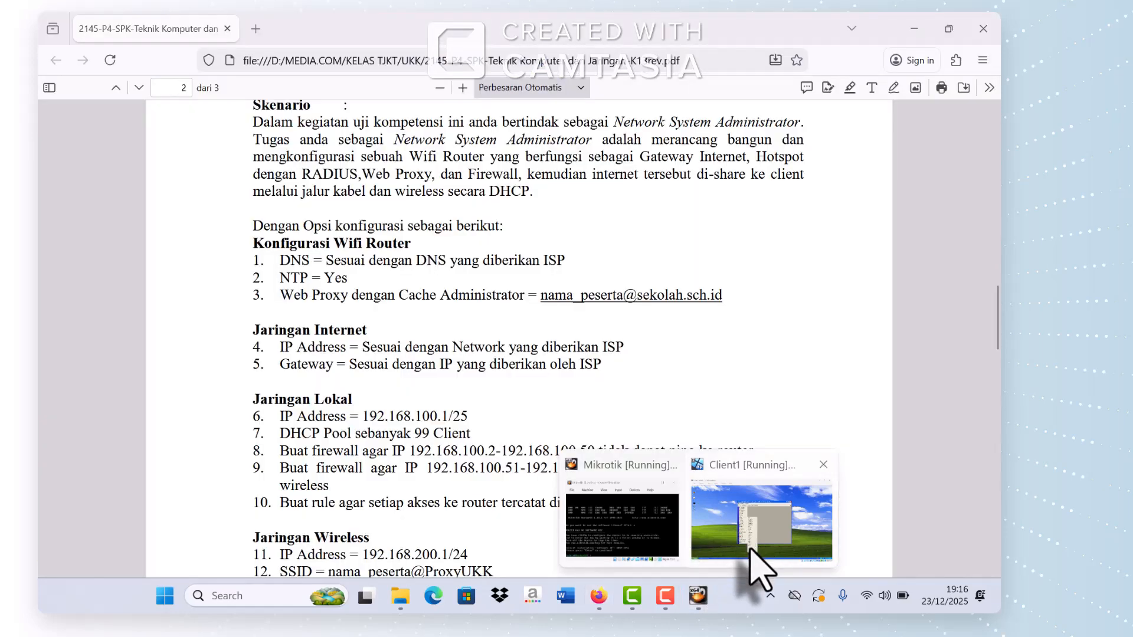
pyautogui.click(750, 550)
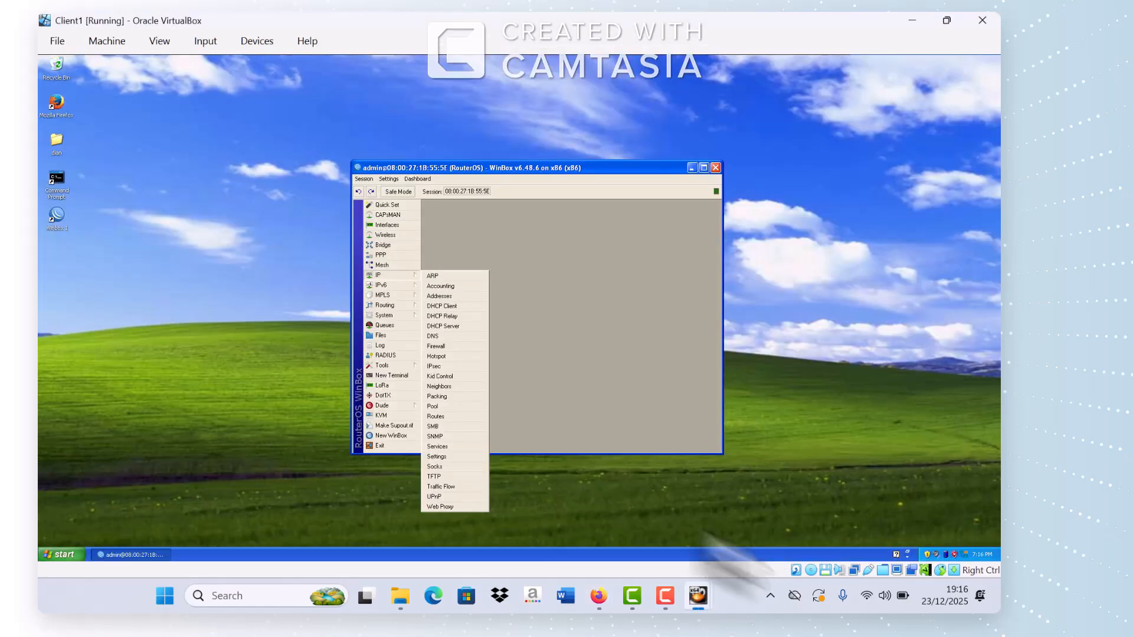
pyautogui.click(454, 313)
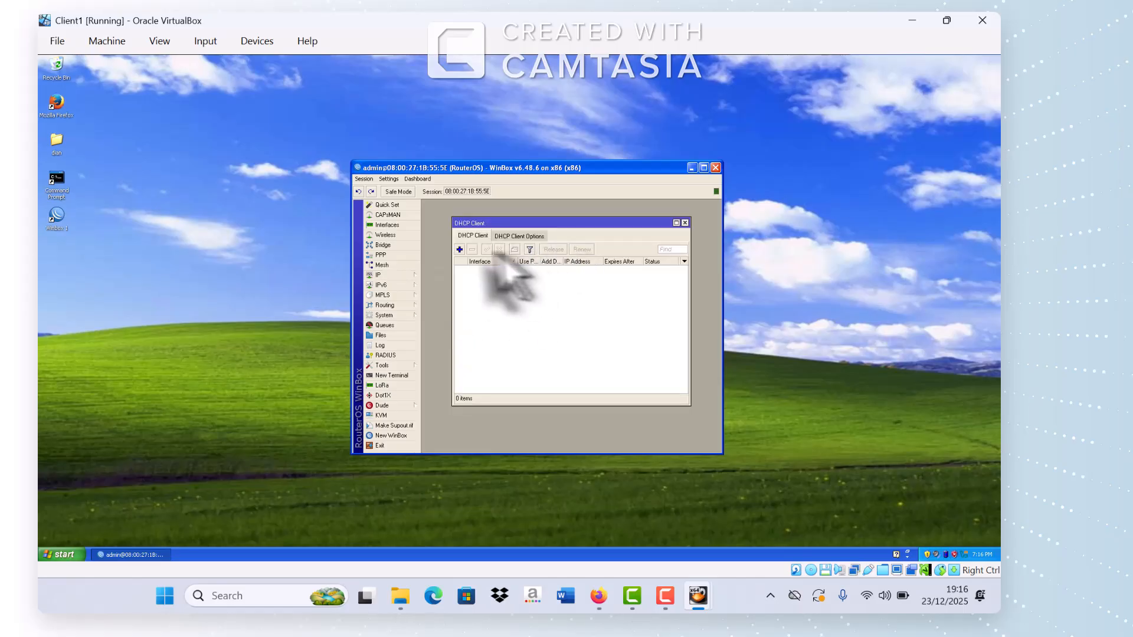
# Step: Add and apply a DHCP client on ether1, dismiss the RouterOS welcome, and close the list
pyautogui.click(460, 250)
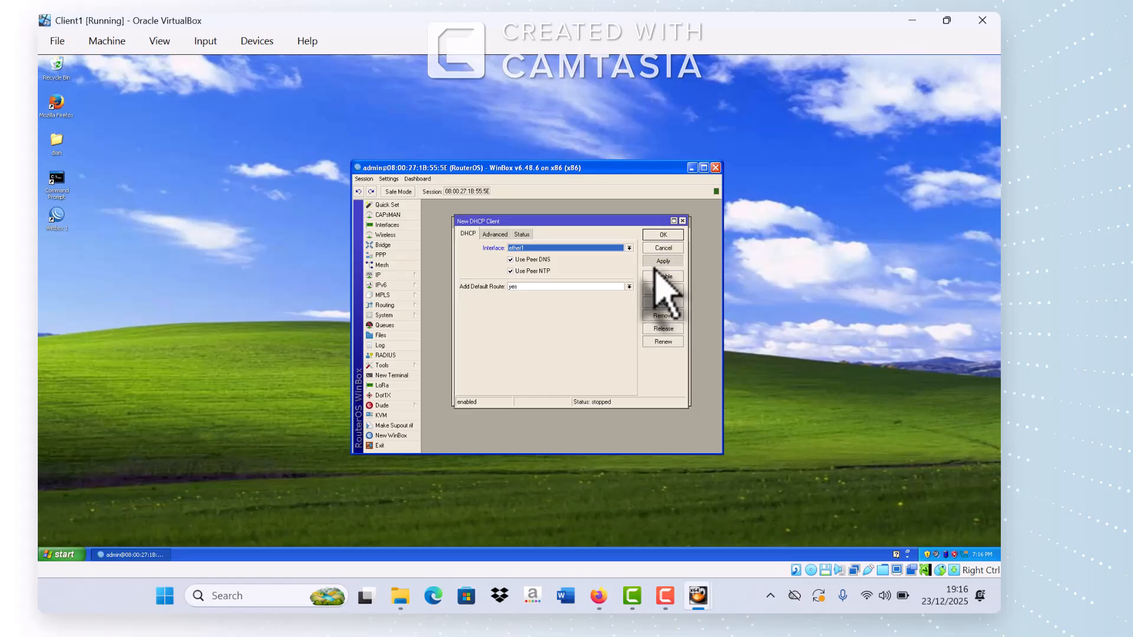
pyautogui.click(661, 261)
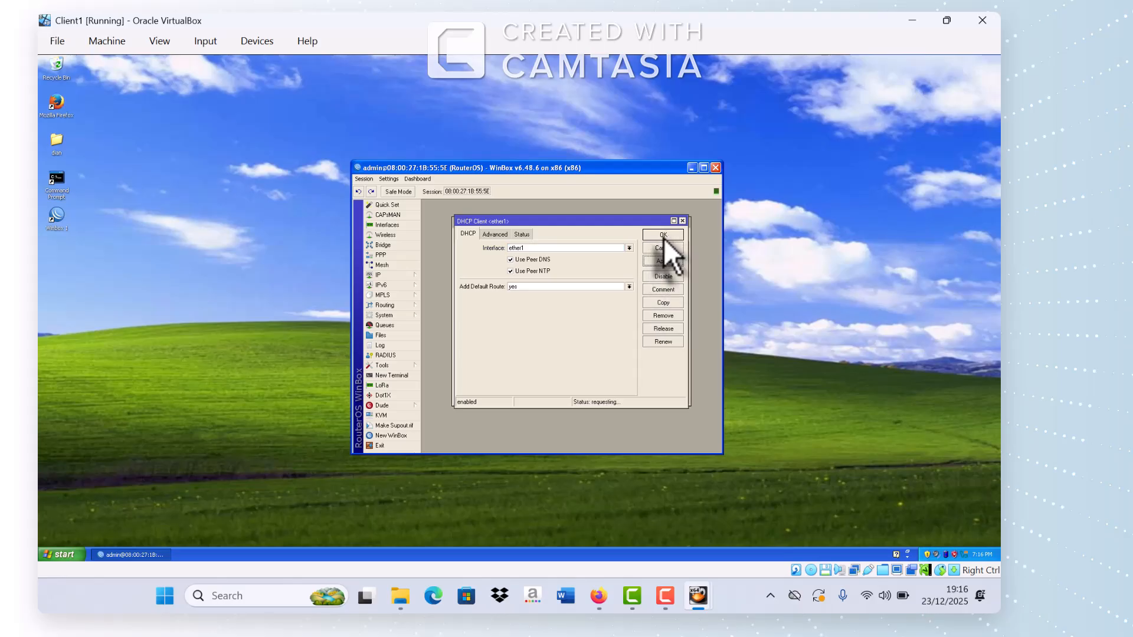
pyautogui.click(663, 236)
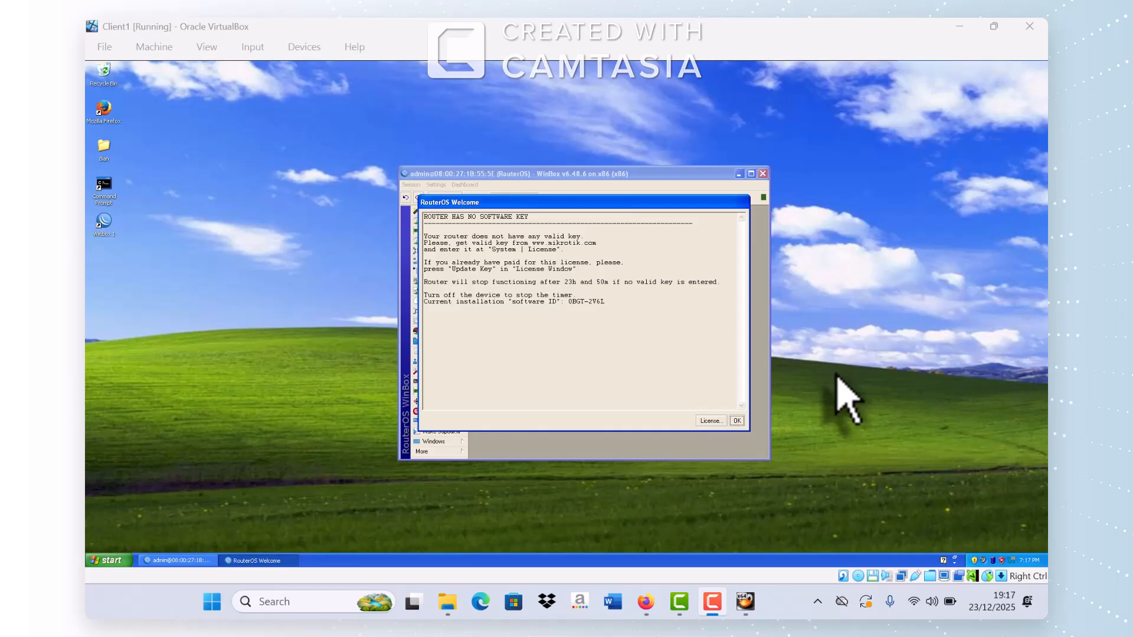
pyautogui.click(739, 419)
pyautogui.click(737, 420)
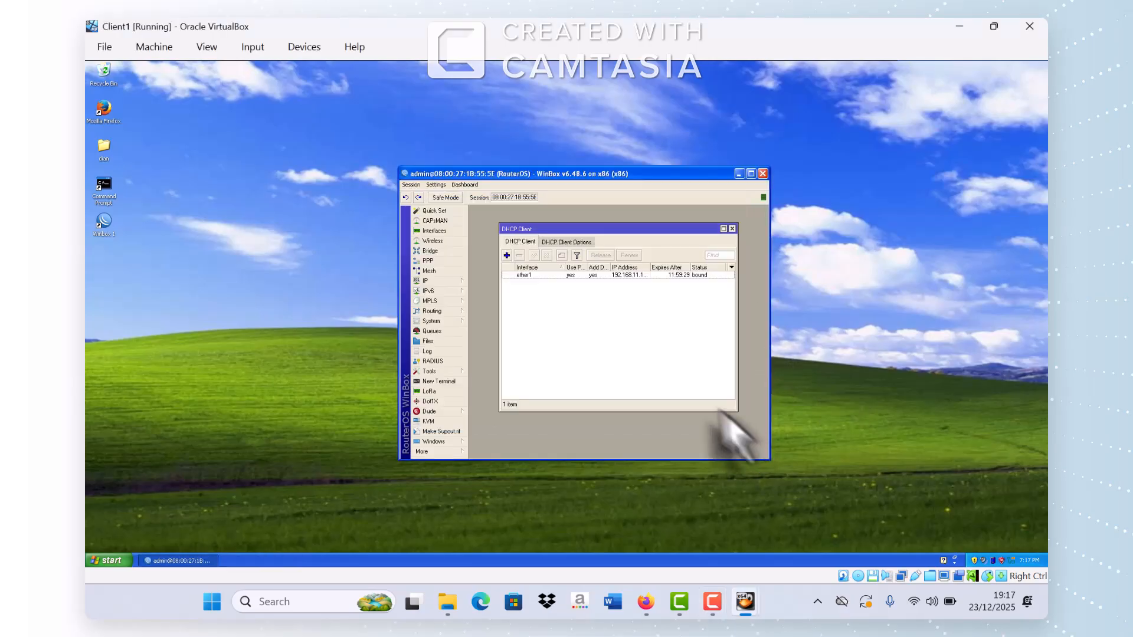
pyautogui.click(732, 229)
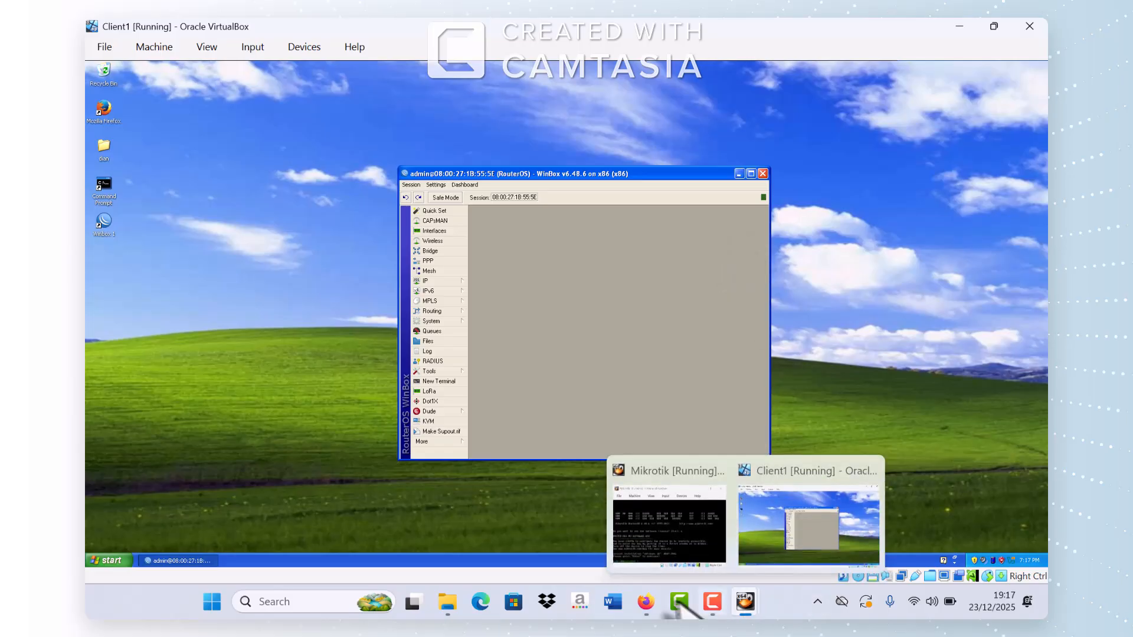
# Step: Review the task PDF, then return to the Client1 virtual machine
pyautogui.click(645, 602)
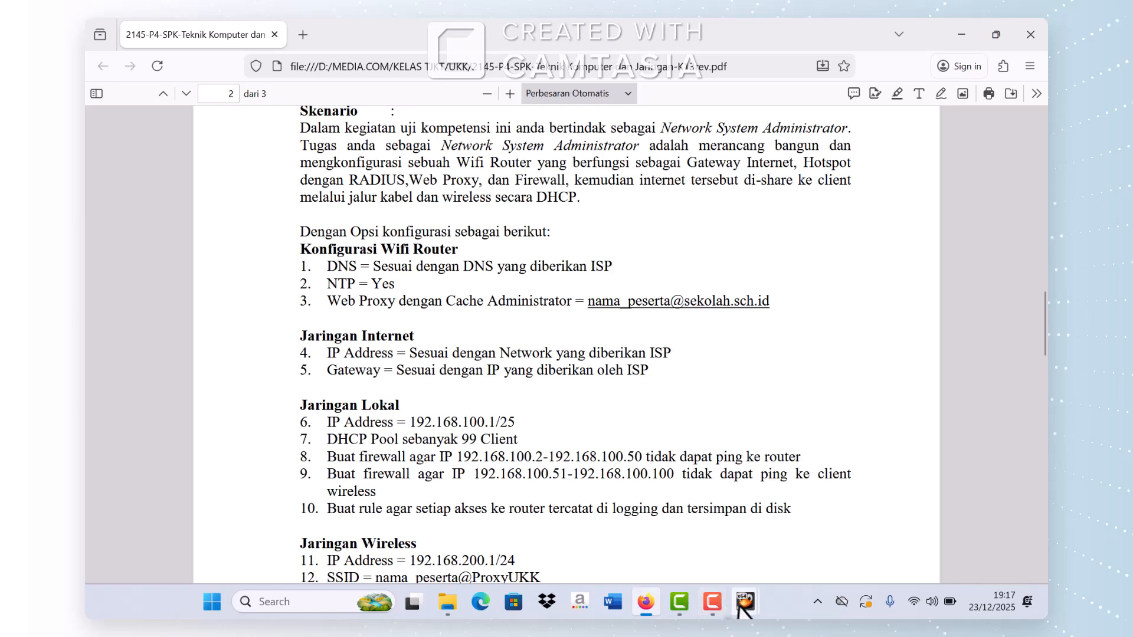
pyautogui.moveTo(744, 602)
pyautogui.click(780, 561)
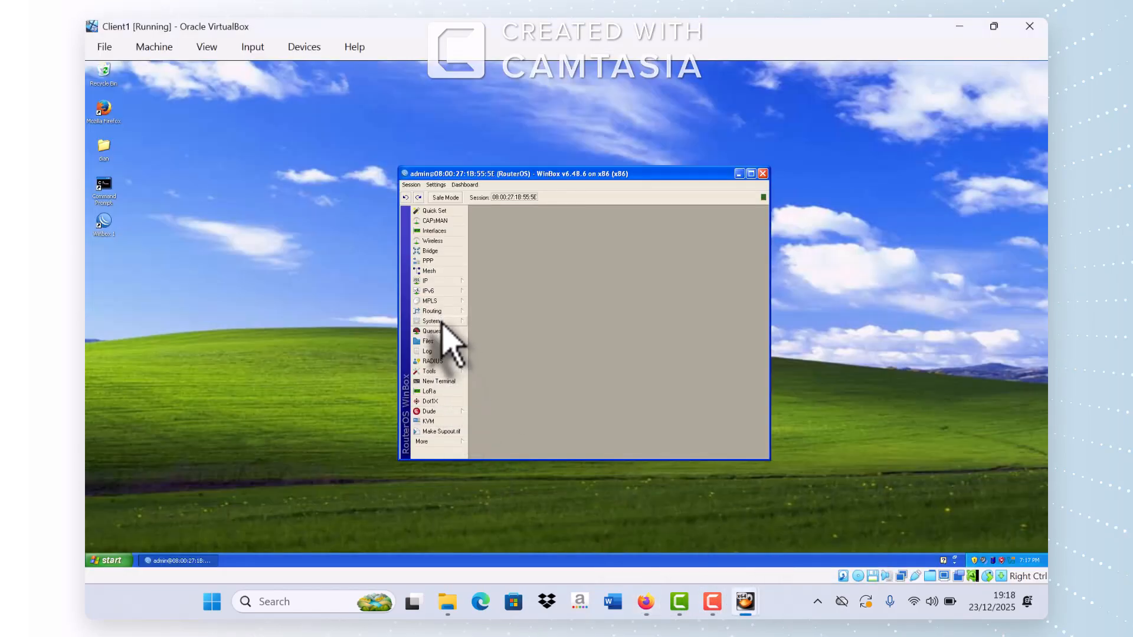
# Step: Enable the router's NTP Client in unicast mode, with both servers still 0.0.0.0
pyautogui.click(437, 321)
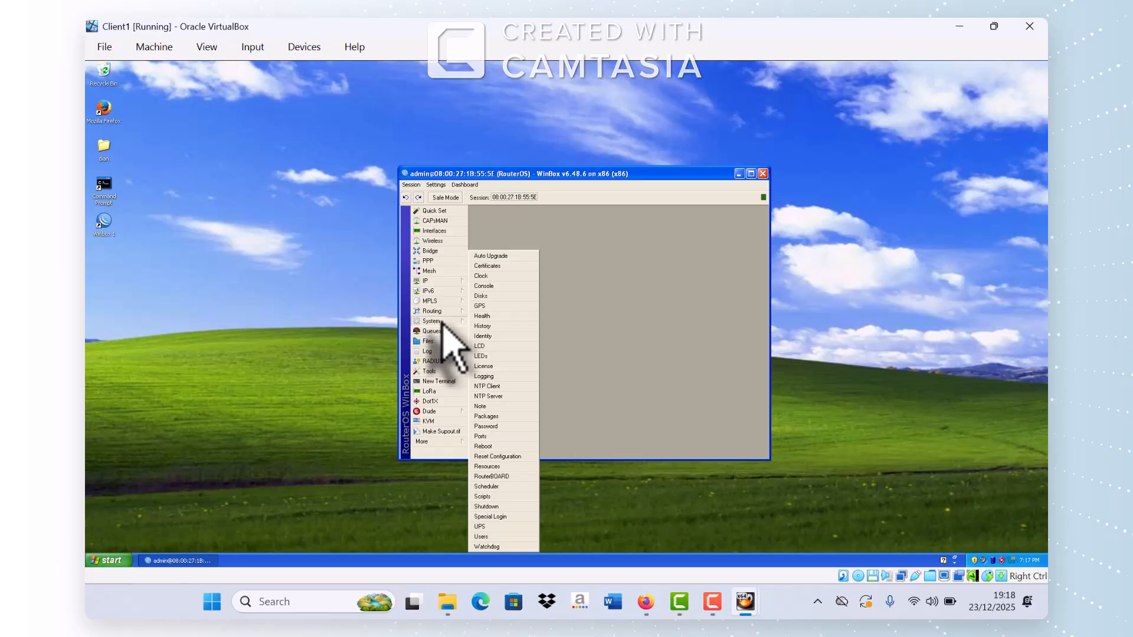
pyautogui.click(498, 387)
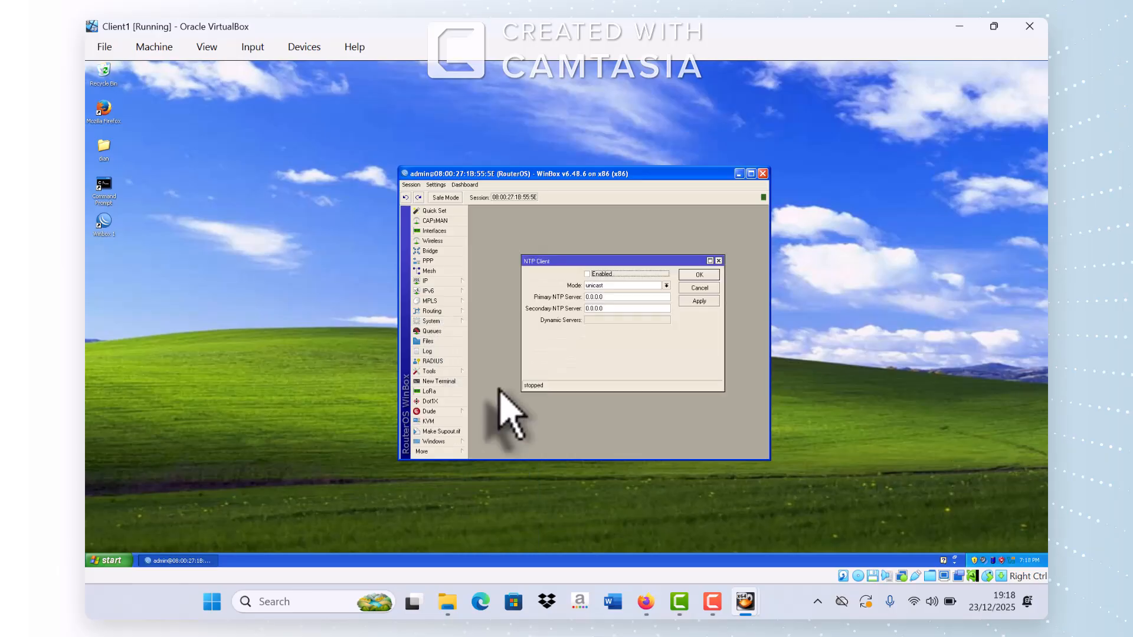
pyautogui.click(587, 274)
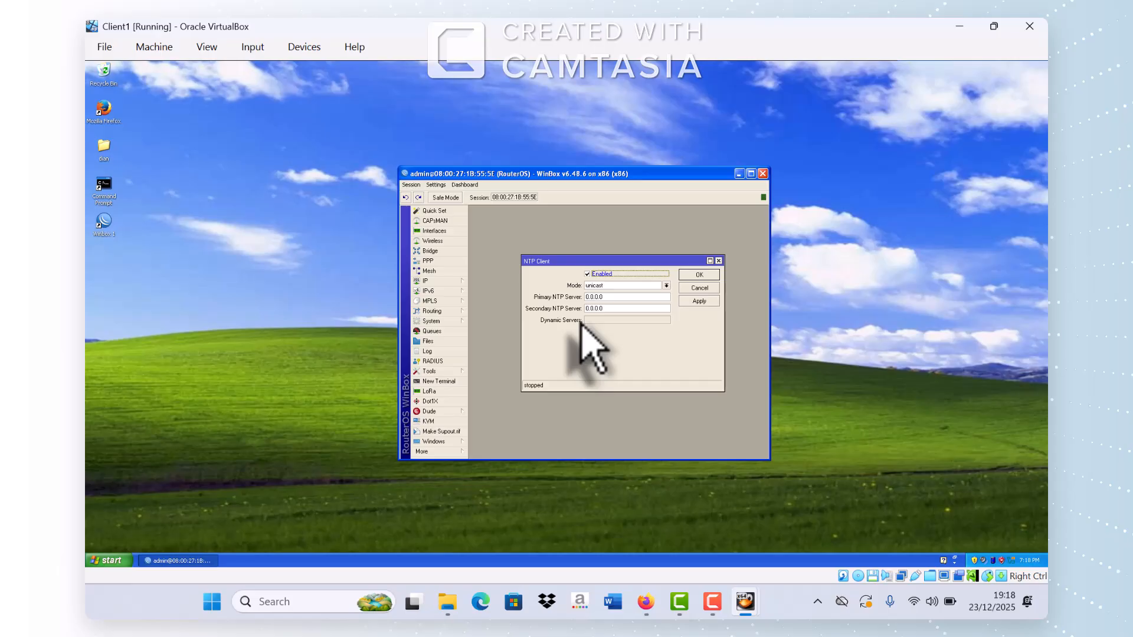
# Step: Ping id.pool.ntp.org from a router terminal and take its reply address 116.12.47.30 for the NTP Client
pyautogui.click(450, 382)
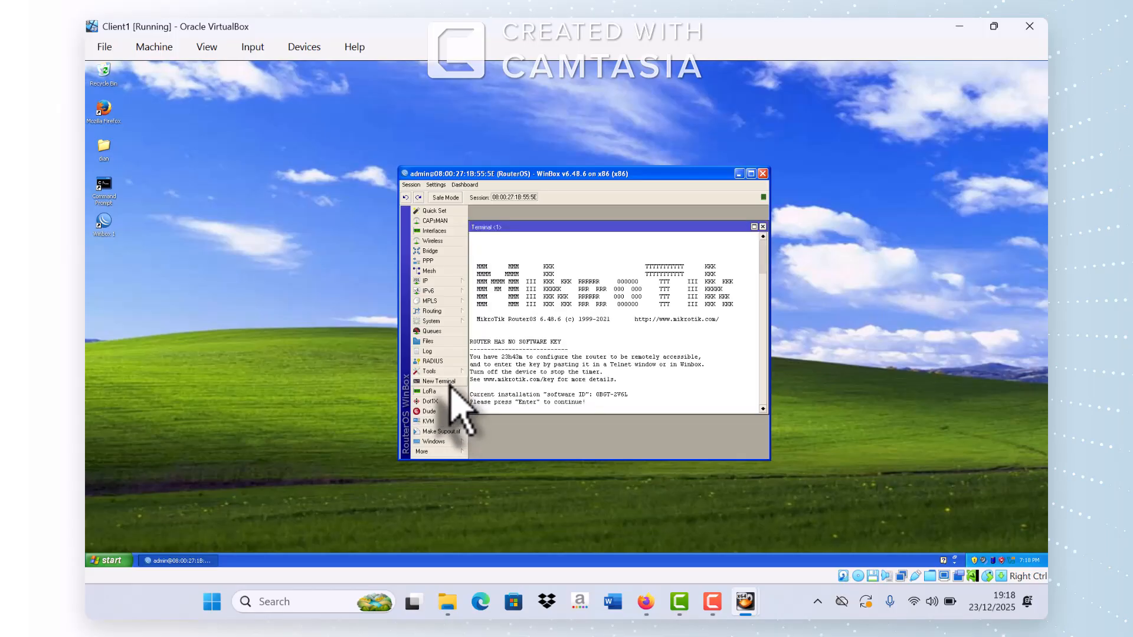
pyautogui.press('Return')
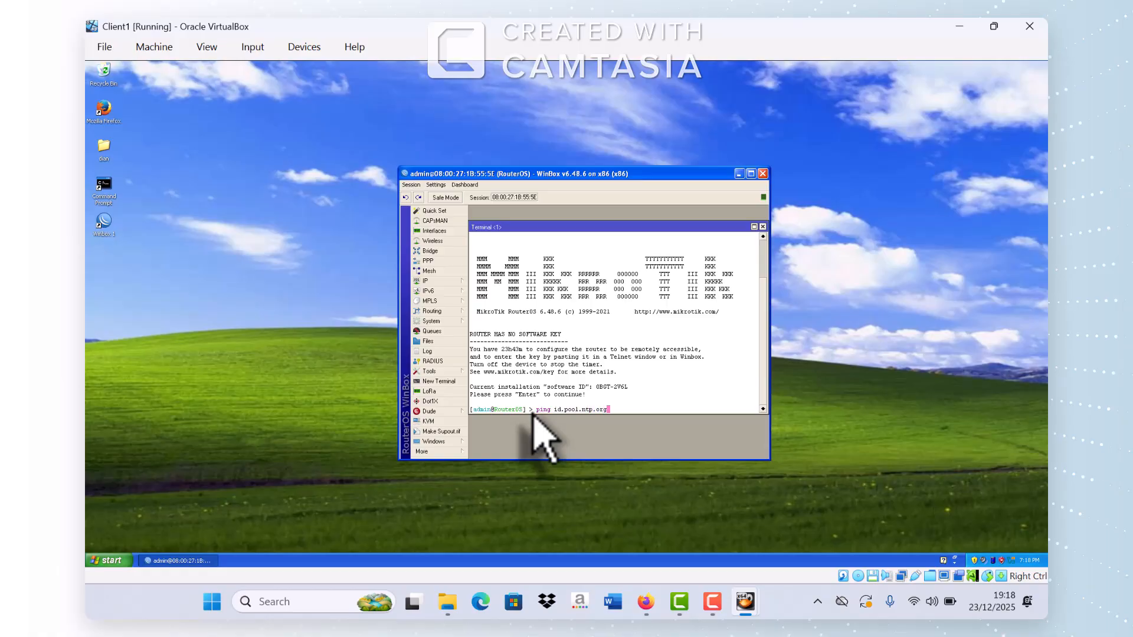
pyautogui.press('Return')
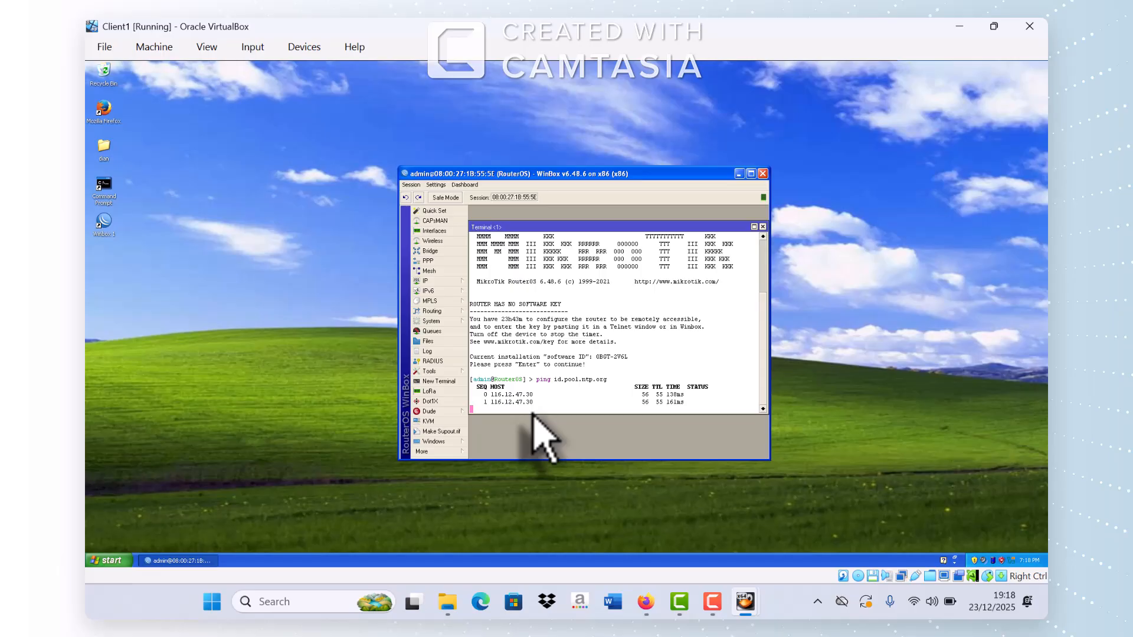
pyautogui.hotkey('ctrl', 'c')
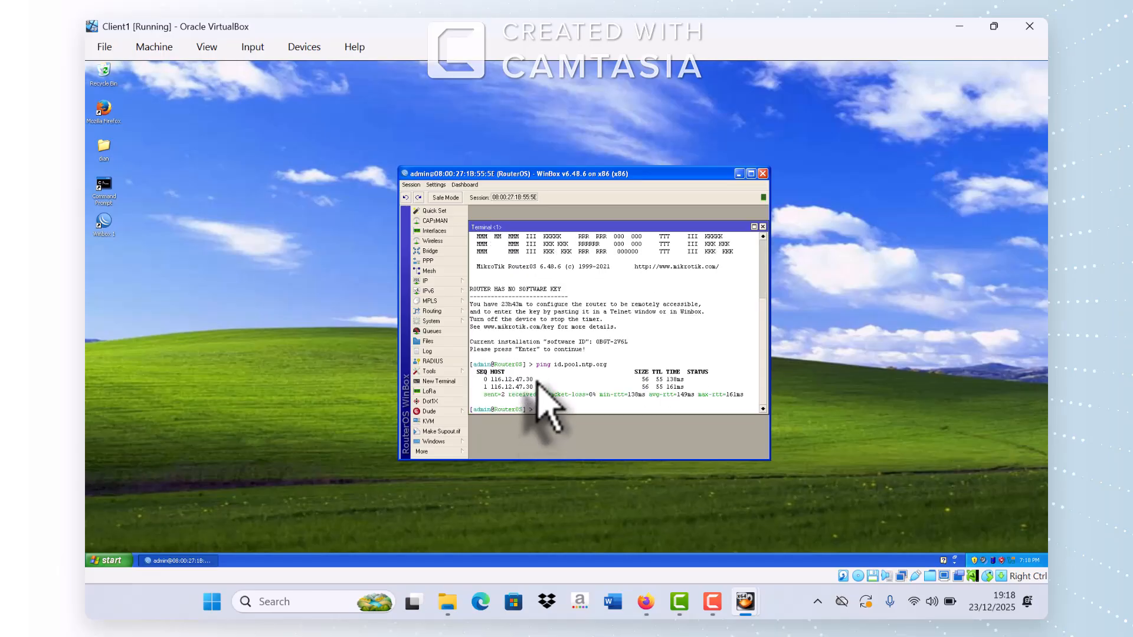
pyautogui.moveTo(535, 380); pyautogui.dragTo(489, 380)
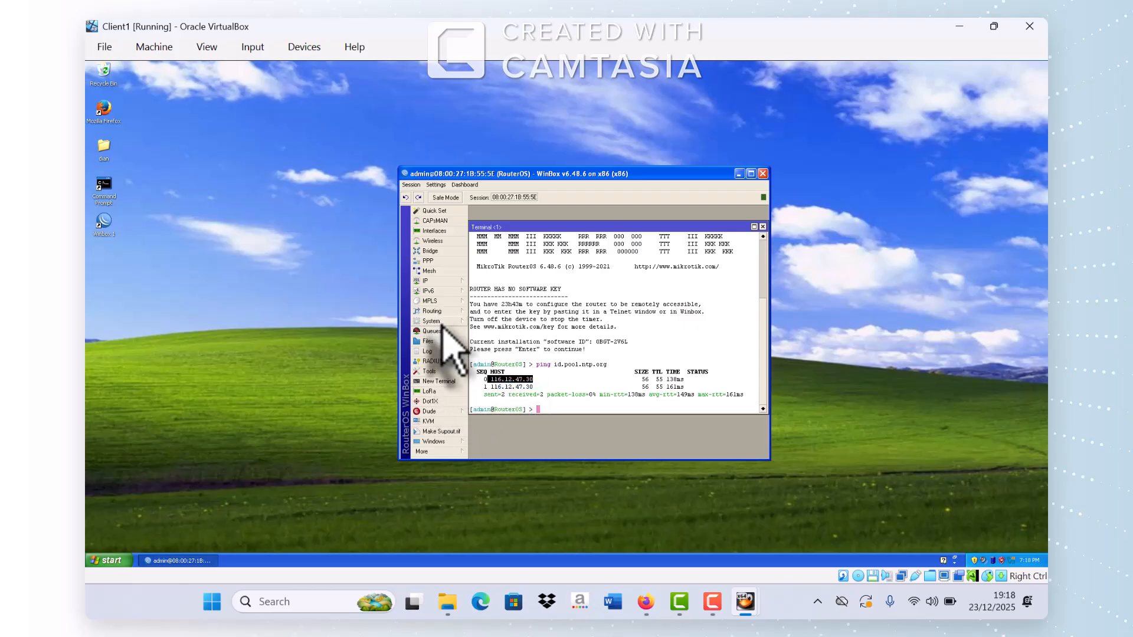
pyautogui.click(442, 323)
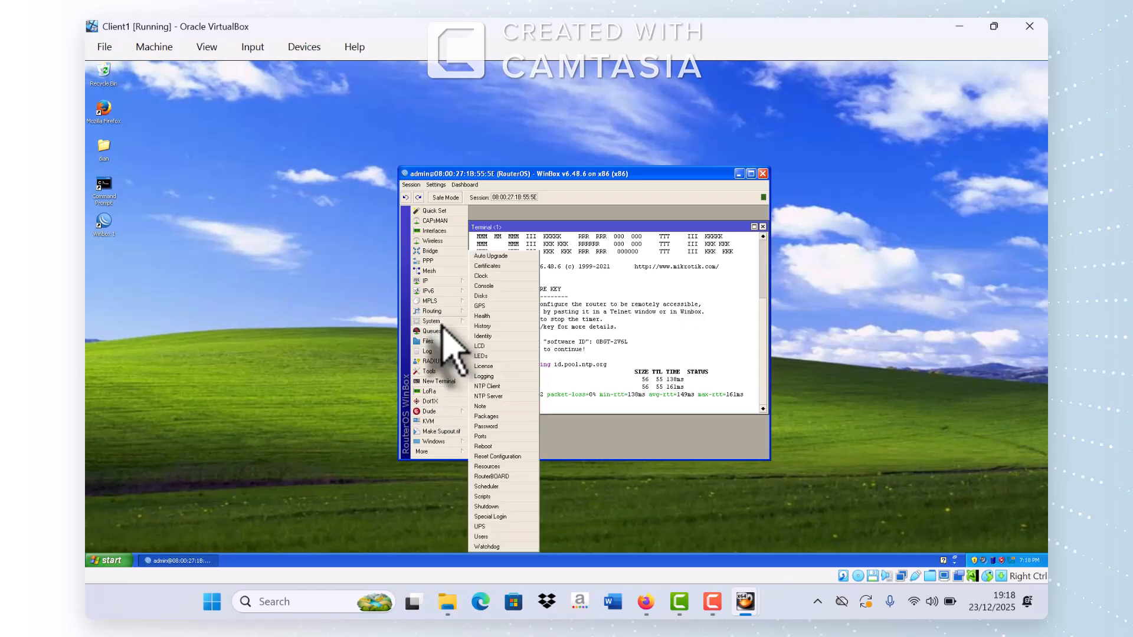
pyautogui.click(493, 387)
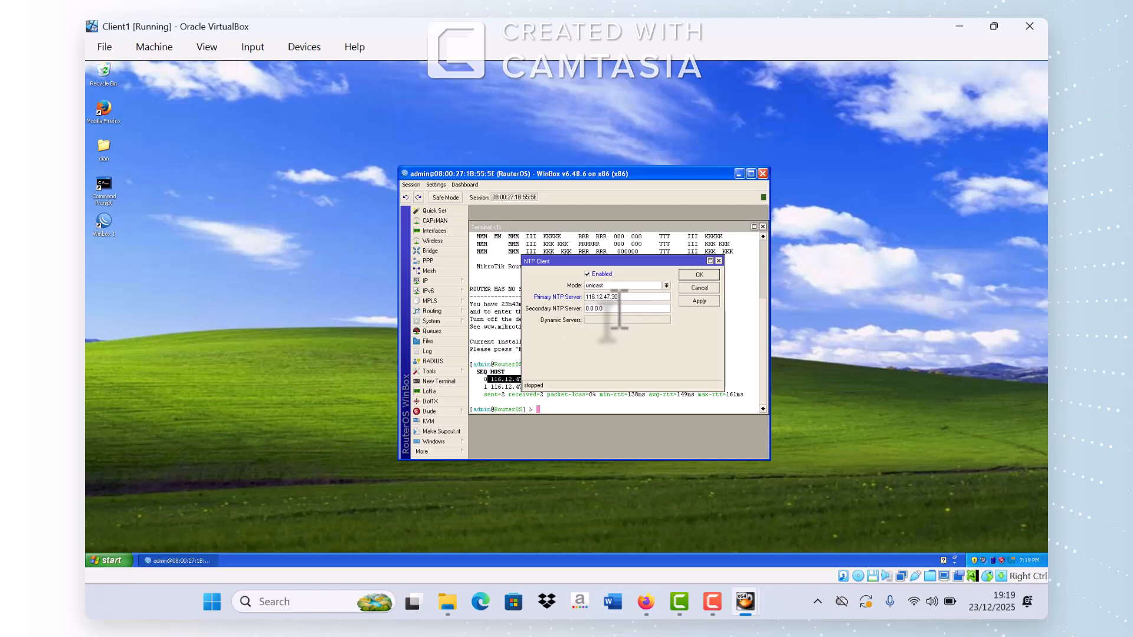
# Step: Ping asia.pool.ntp.org and save NTP servers 116.12.47.30 (primary) and 103.186.118.212 (secondary)
pyautogui.click(547, 412)
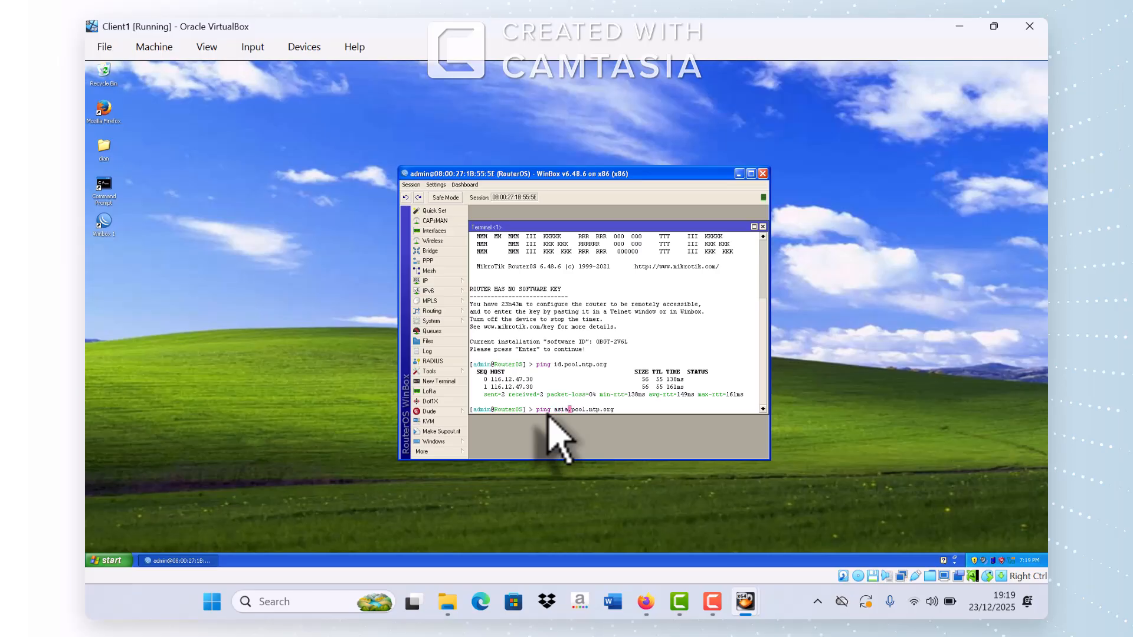
pyautogui.press('Return')
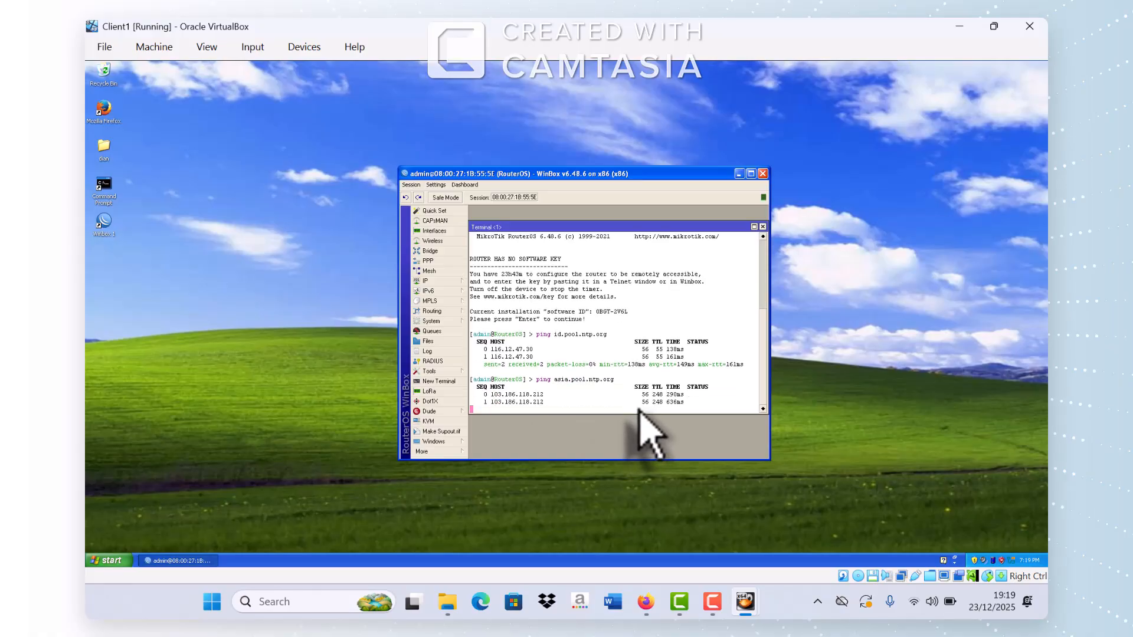
pyautogui.hotkey('ctrl', 'c')
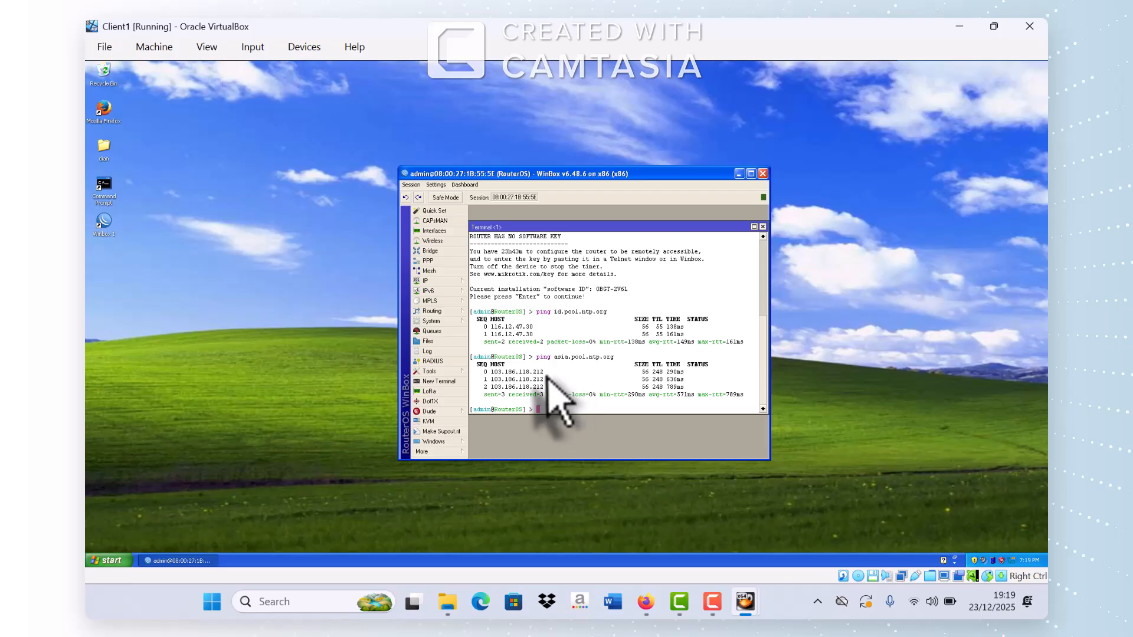
pyautogui.moveTo(544, 373); pyautogui.dragTo(496, 373)
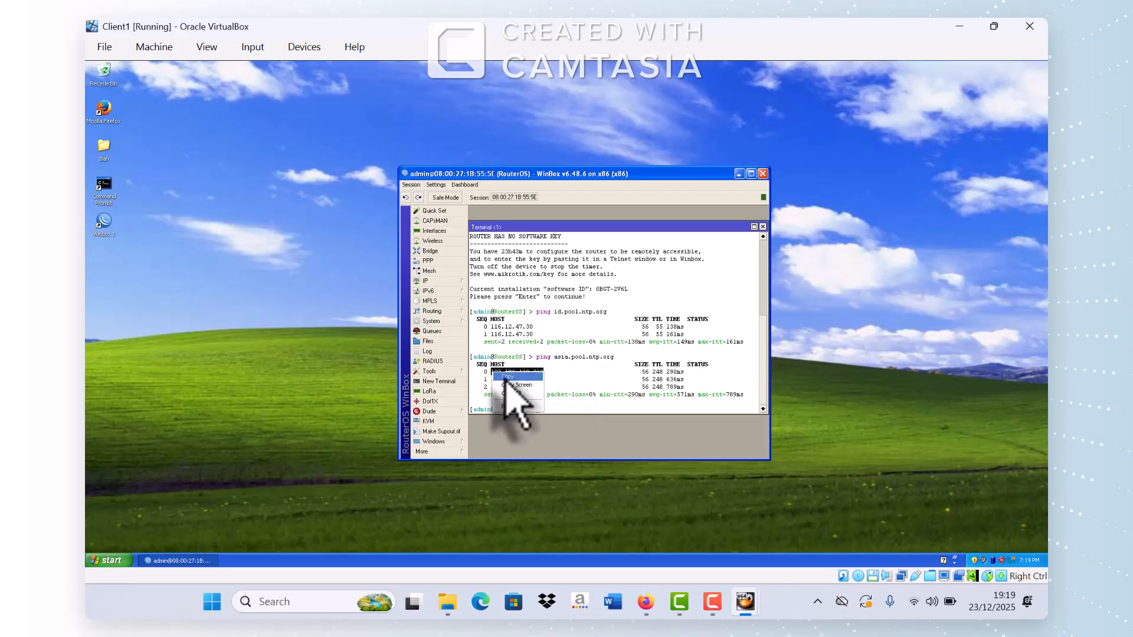
pyautogui.click(763, 227)
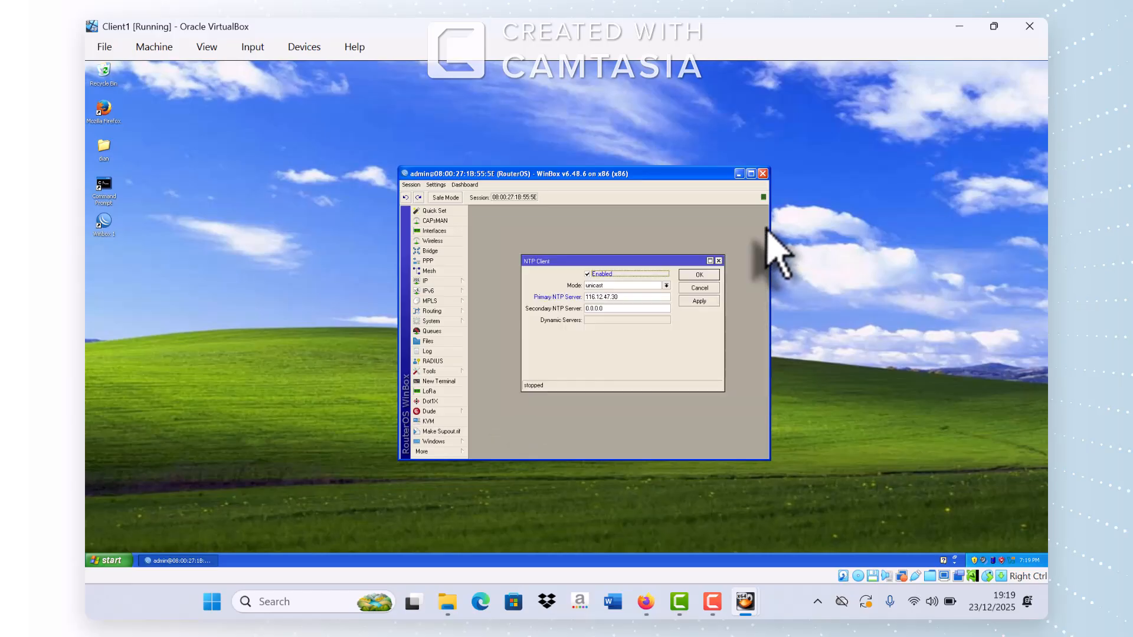
pyautogui.moveTo(606, 308); pyautogui.dragTo(578, 324)
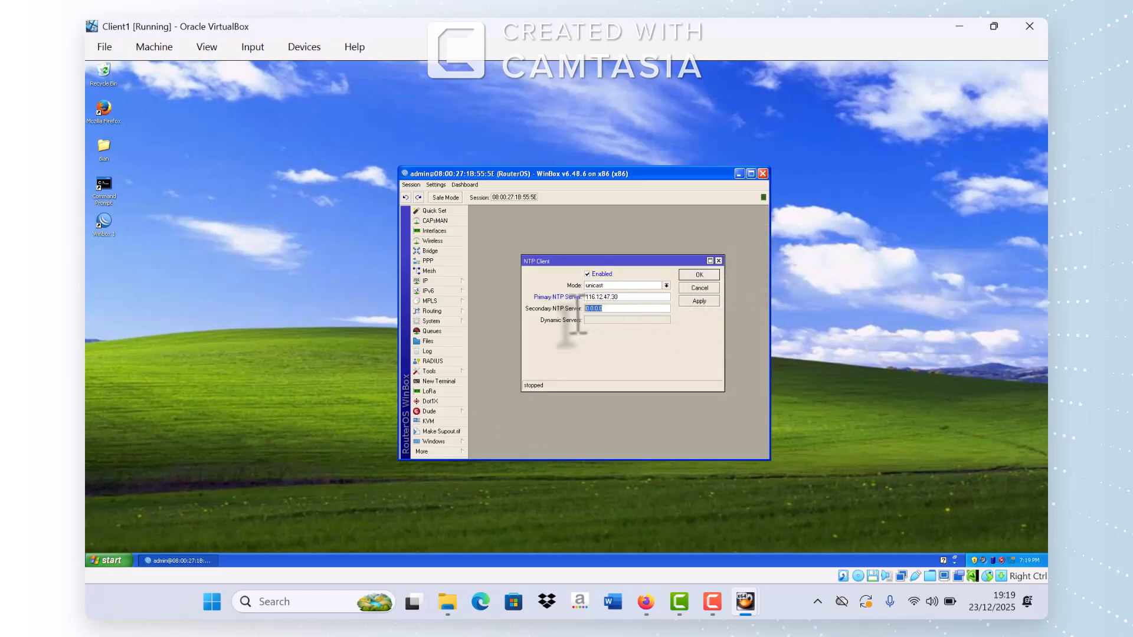
pyautogui.click(701, 301)
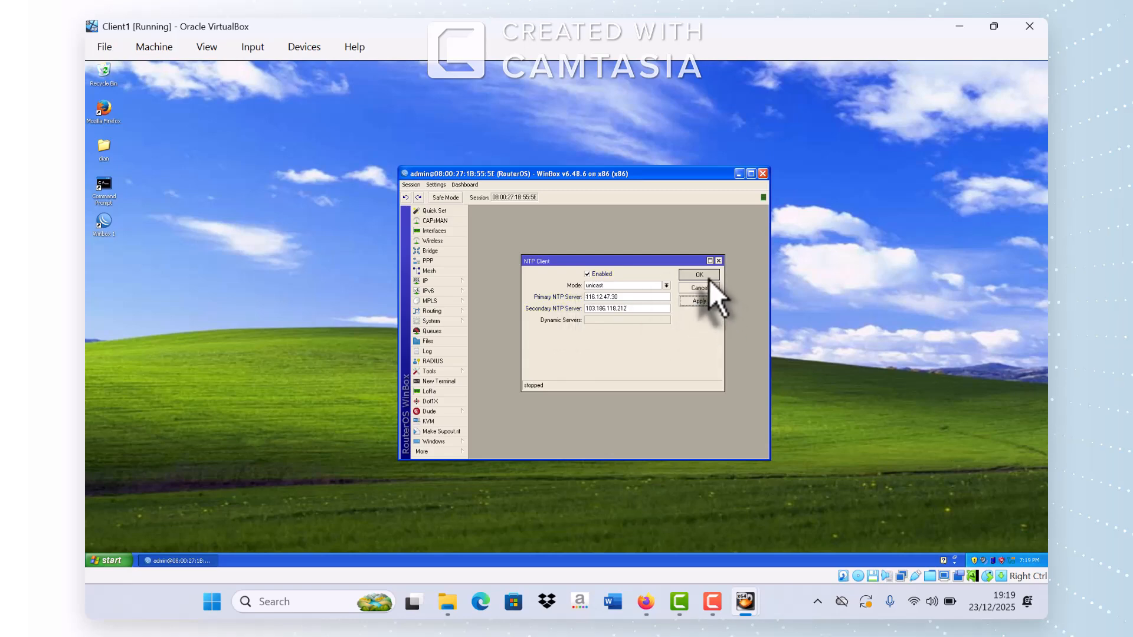
pyautogui.click(709, 280)
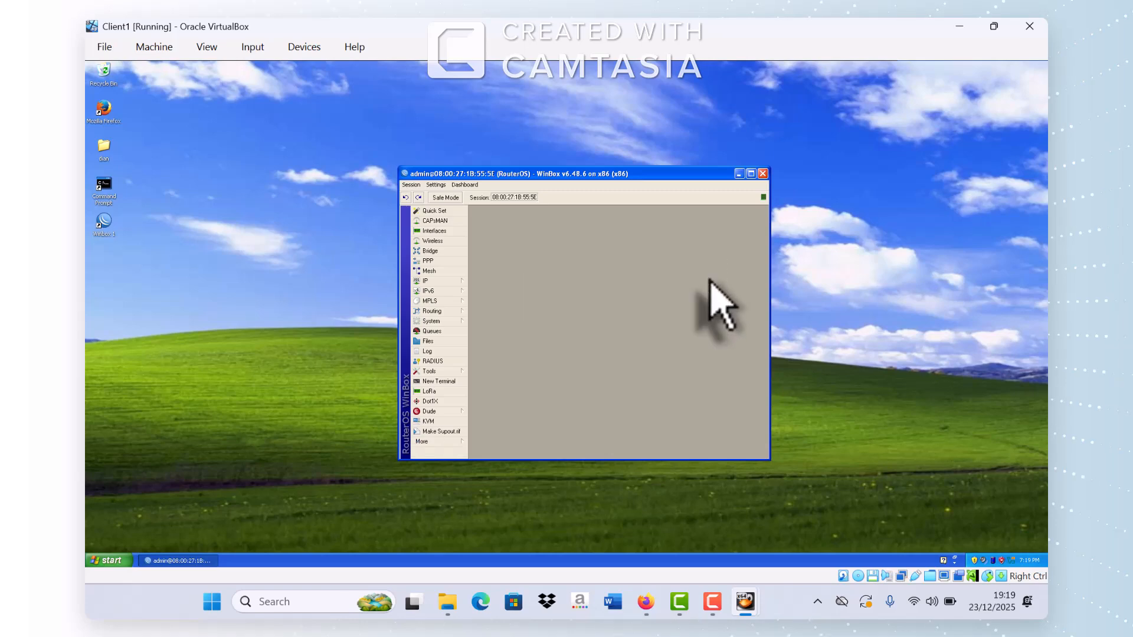
pyautogui.click(456, 322)
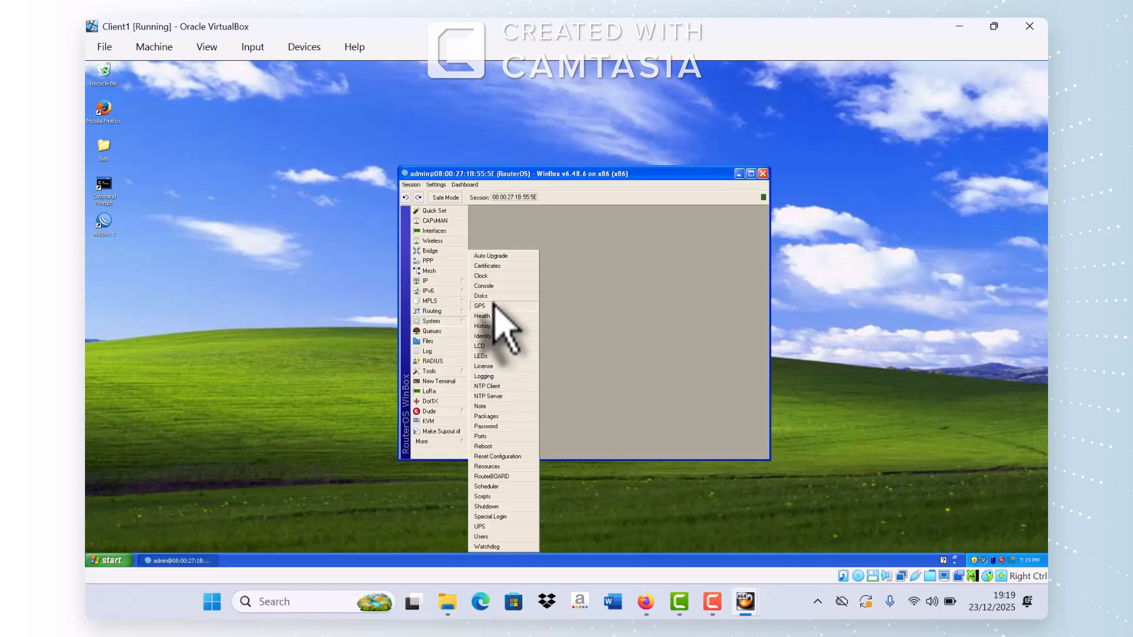
# Step: Set the router clock's time zone name to Asia/Kuala_Lumpur (GMT +08:00) and apply it
pyautogui.click(488, 279)
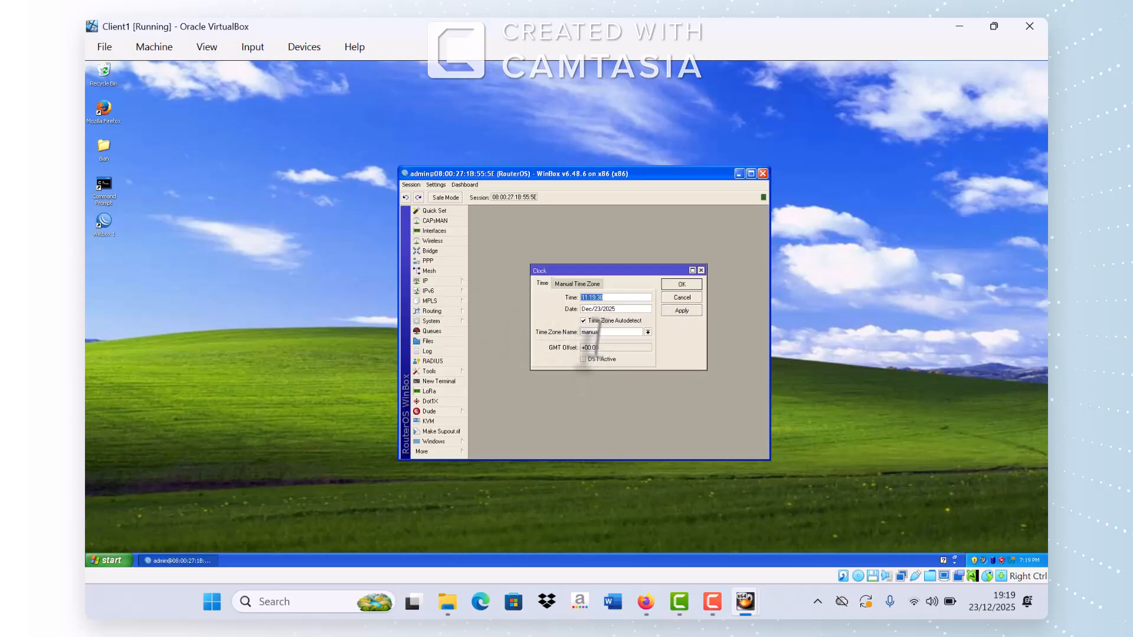
pyautogui.moveTo(592, 334); pyautogui.dragTo(569, 341)
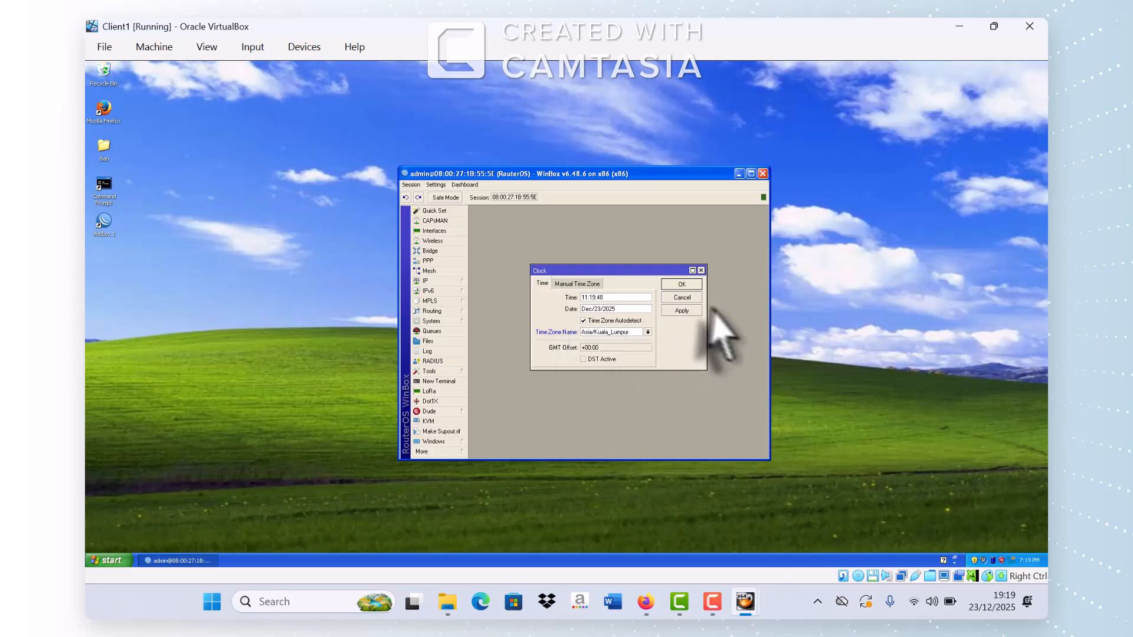
pyautogui.click(682, 310)
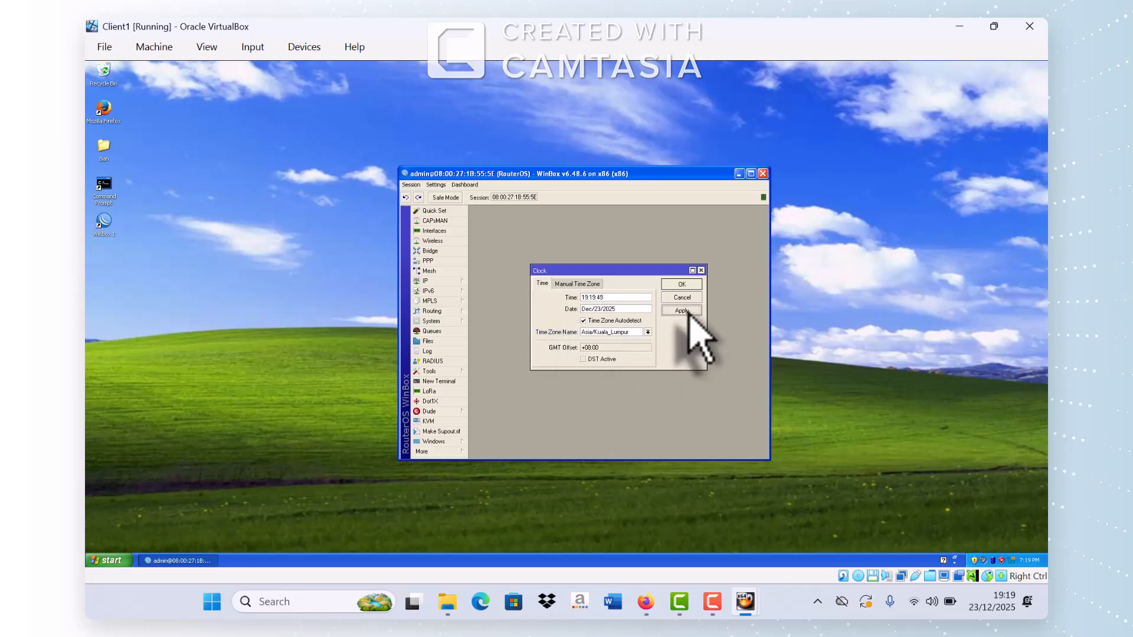
pyautogui.click(684, 288)
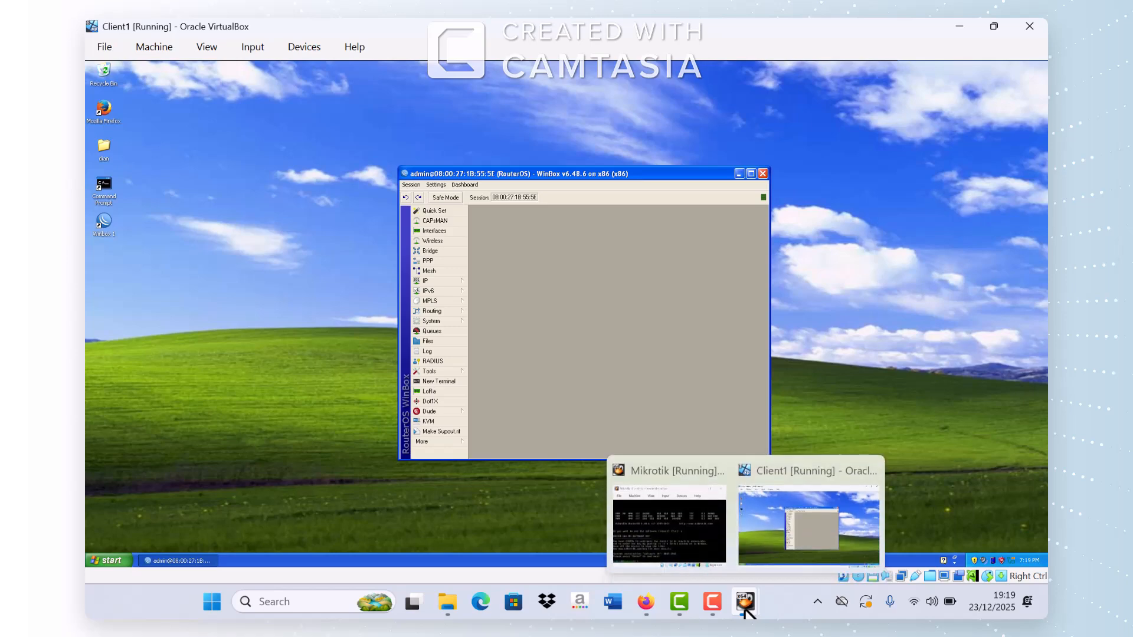
pyautogui.click(645, 605)
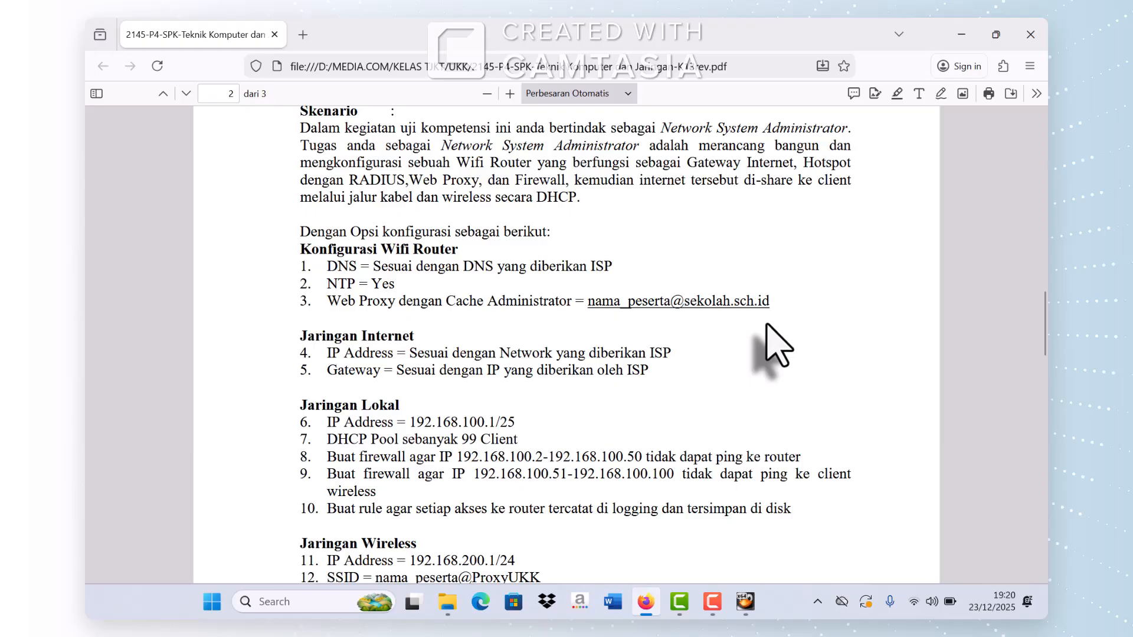
pyautogui.moveTo(744, 609)
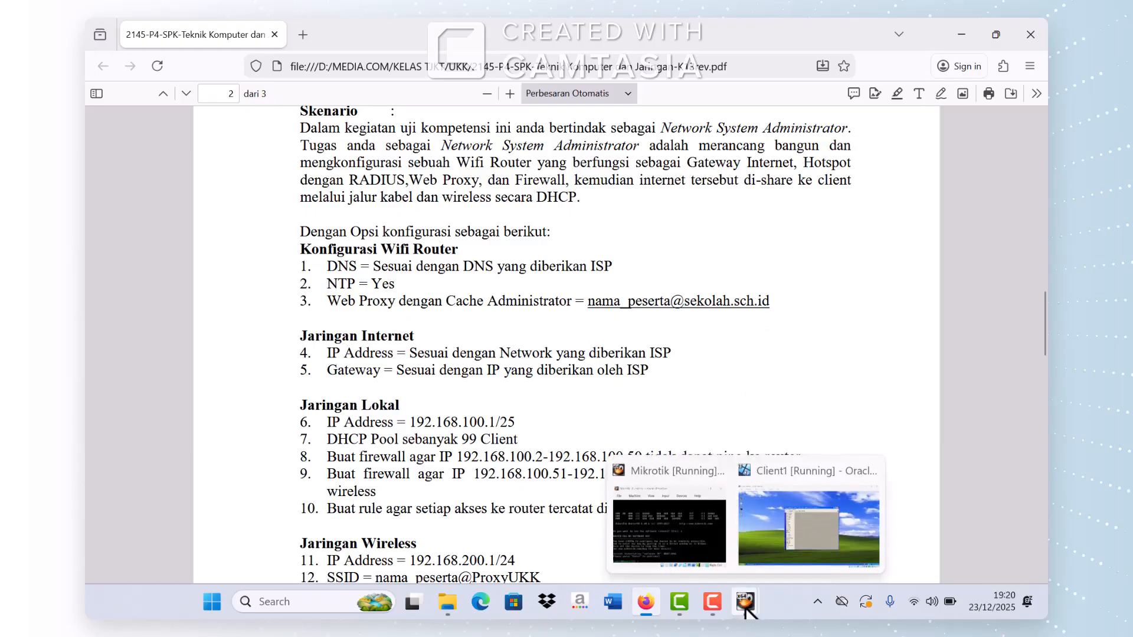
pyautogui.click(803, 552)
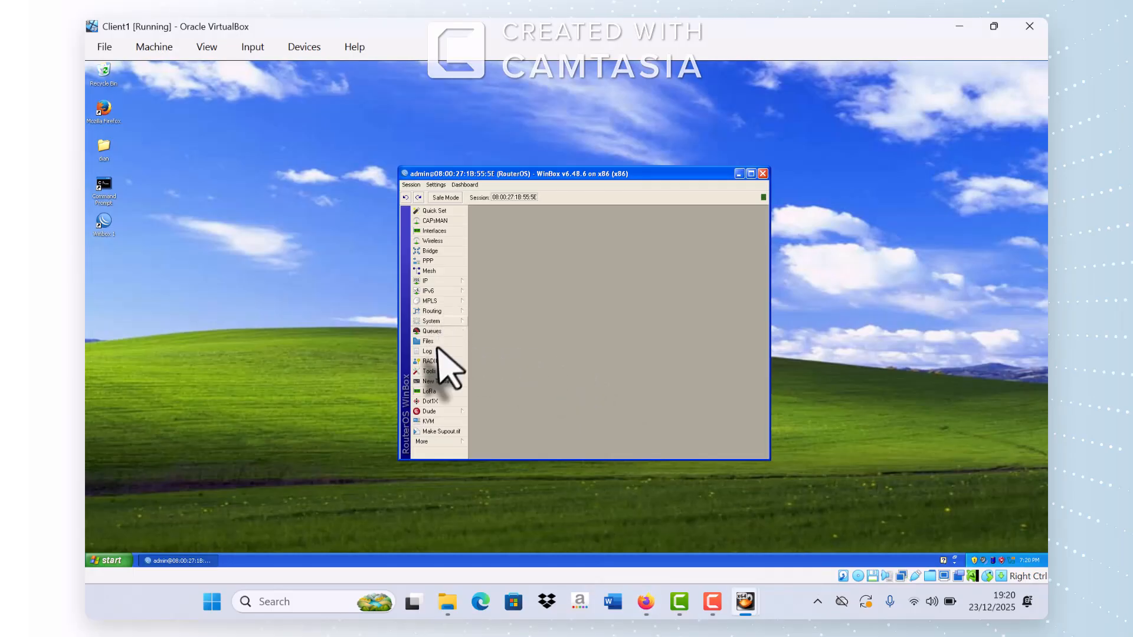
# Step: Enable the router's web proxy on port 8080, replacing webmaster with the participant's e-mail as cache administrator
pyautogui.click(429, 283)
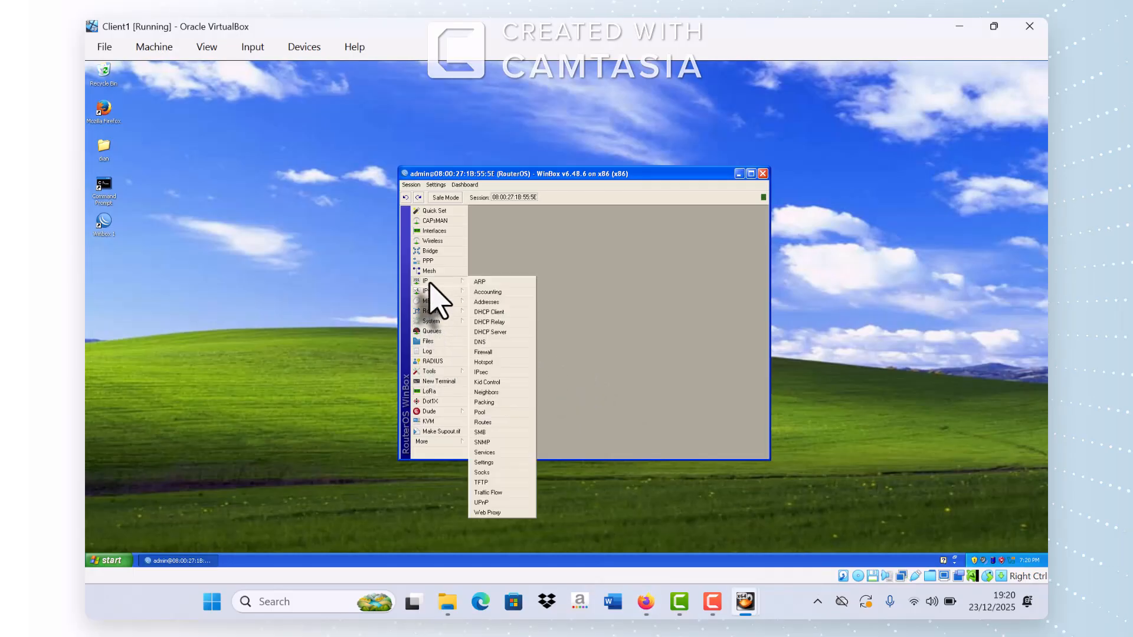
pyautogui.click(482, 512)
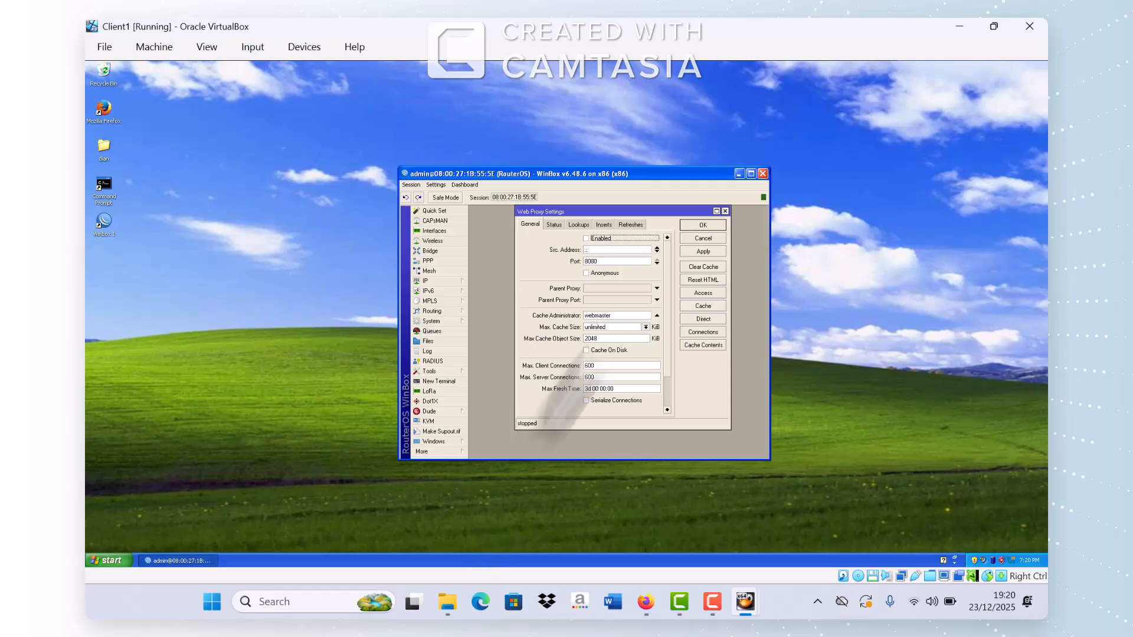
pyautogui.click(588, 239)
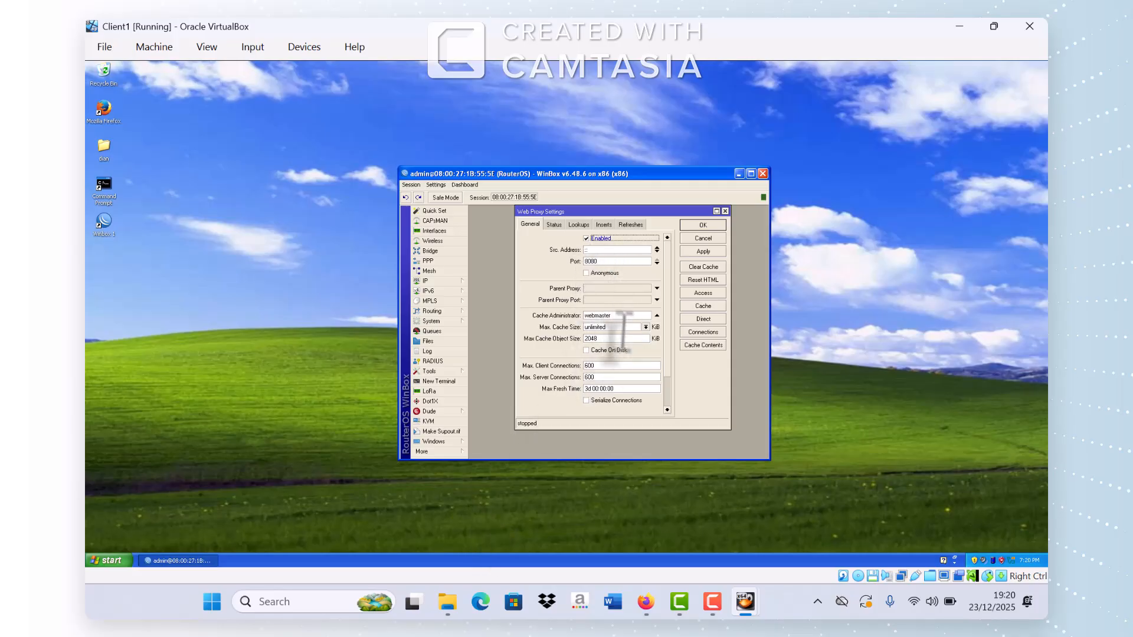
pyautogui.moveTo(614, 316); pyautogui.dragTo(580, 318)
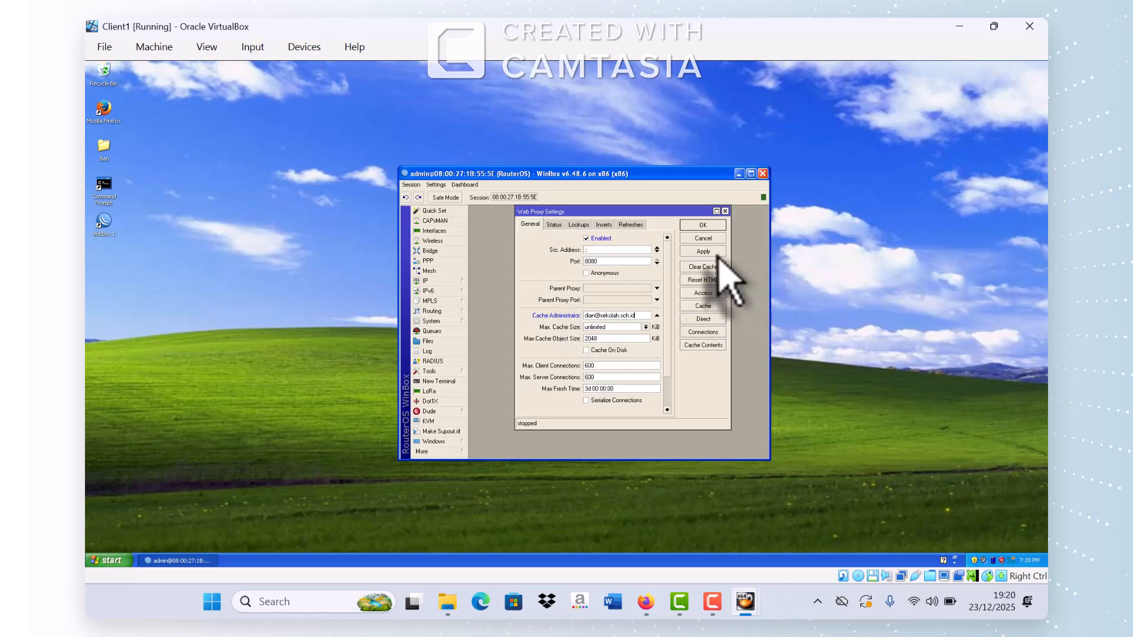
pyautogui.click(702, 251)
pyautogui.click(704, 237)
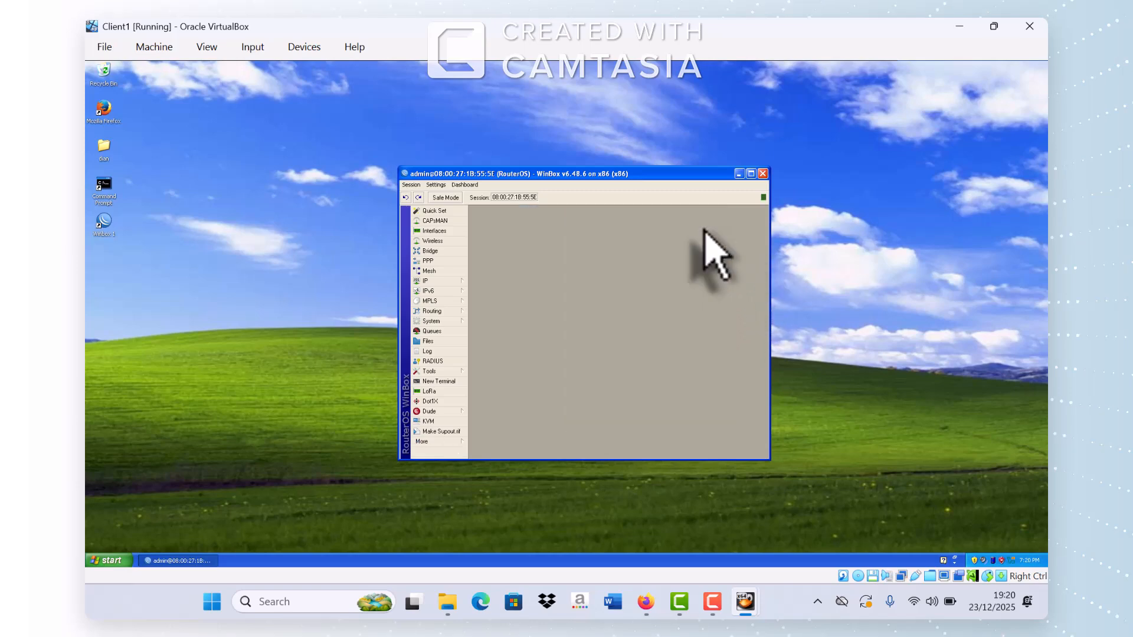
pyautogui.click(637, 610)
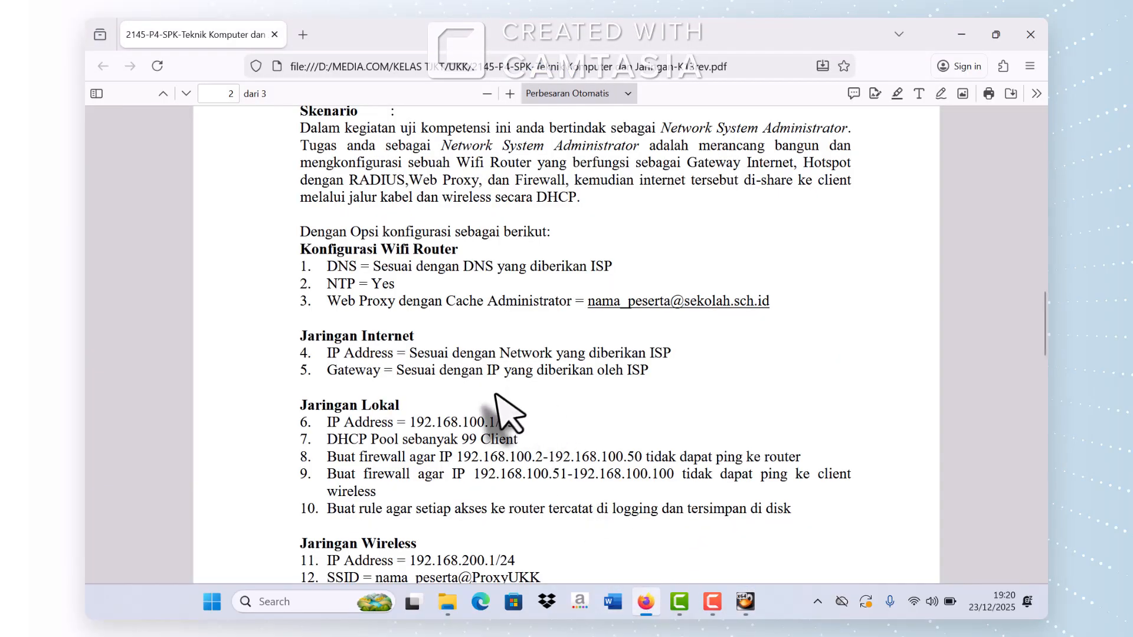
pyautogui.scroll(-1, 496, 396)
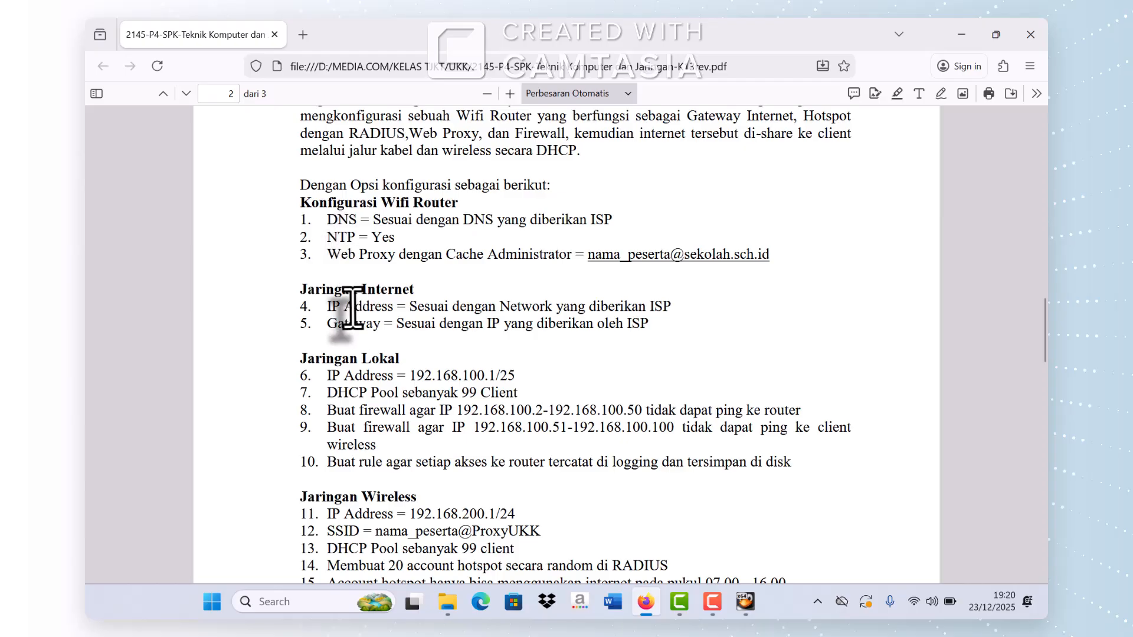
pyautogui.scroll(-1, 353, 307)
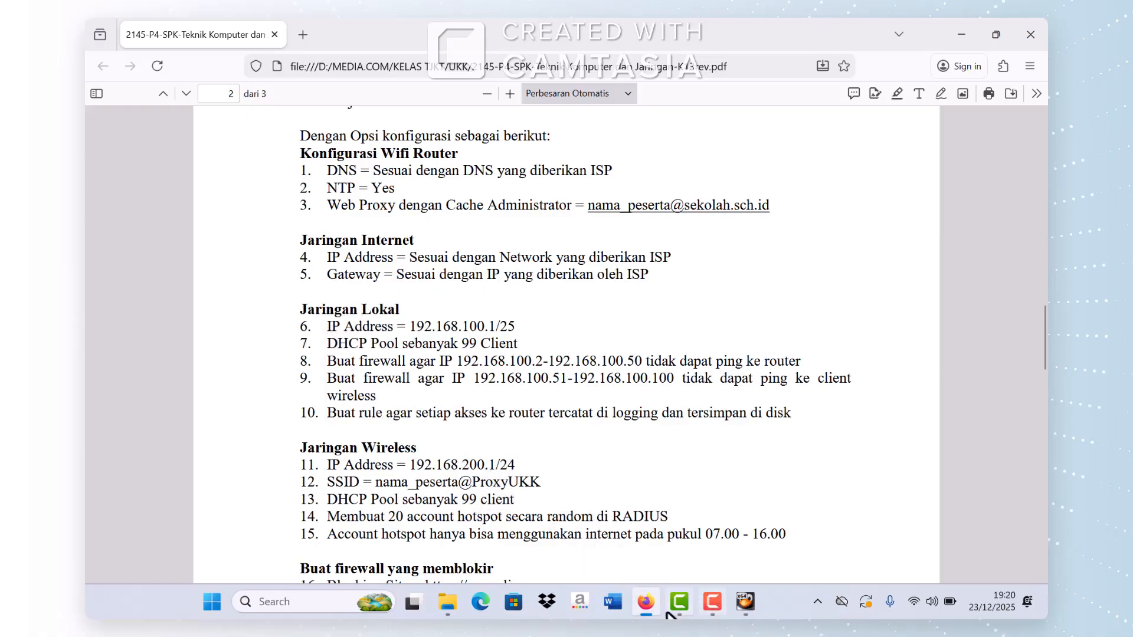
pyautogui.moveTo(741, 605)
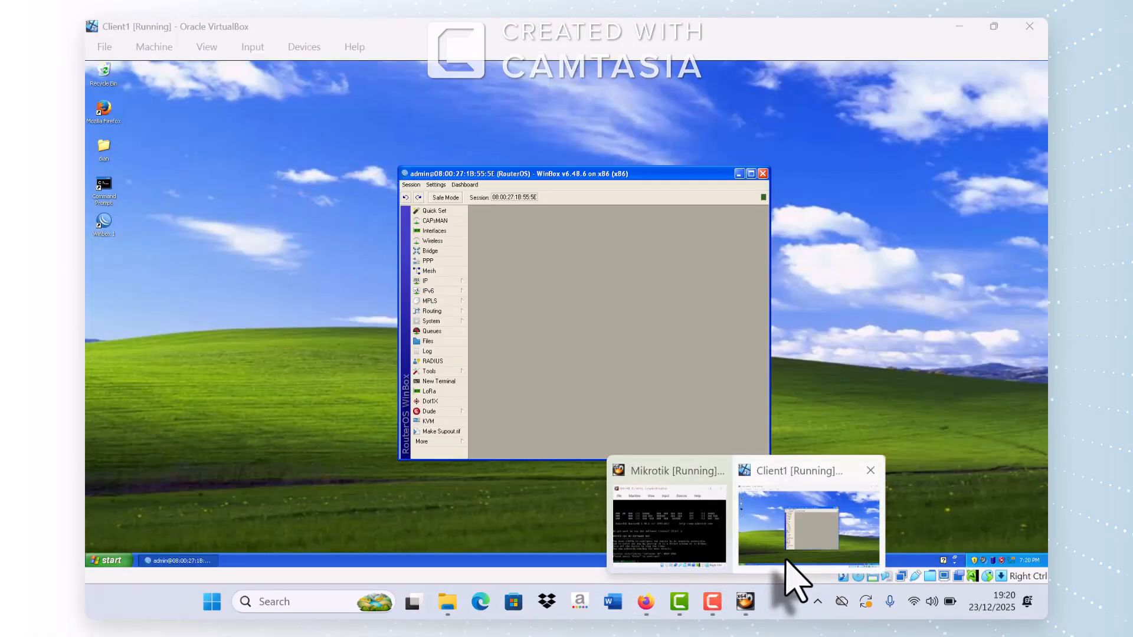
pyautogui.click(788, 557)
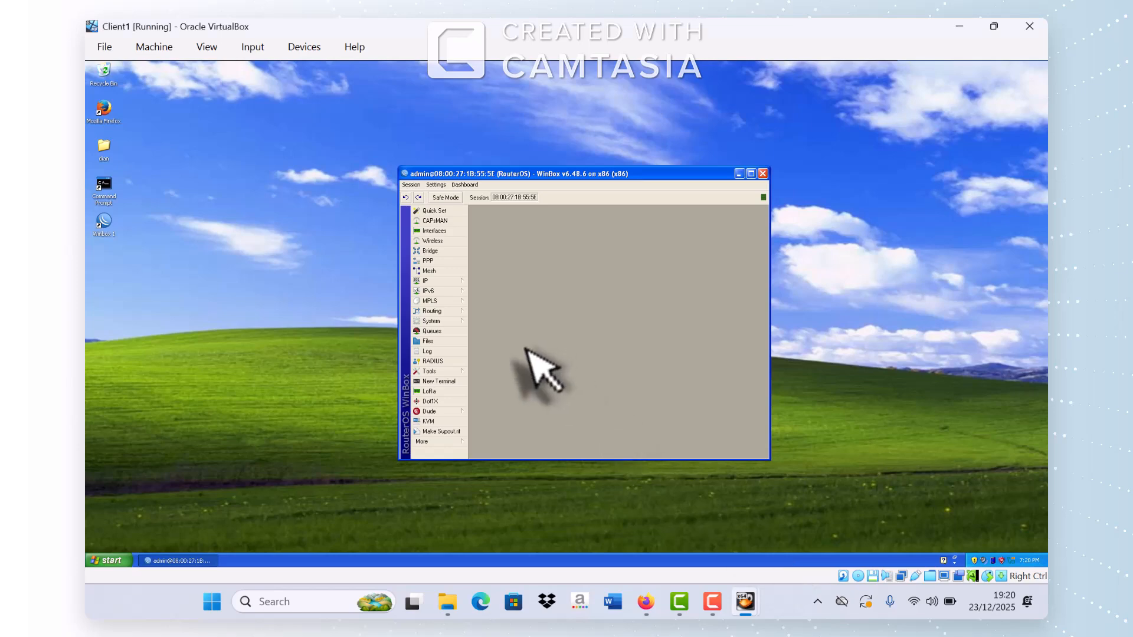
# Step: Add the address 192.168.100.1/25 on ether2 to the router's IP address list
pyautogui.click(440, 282)
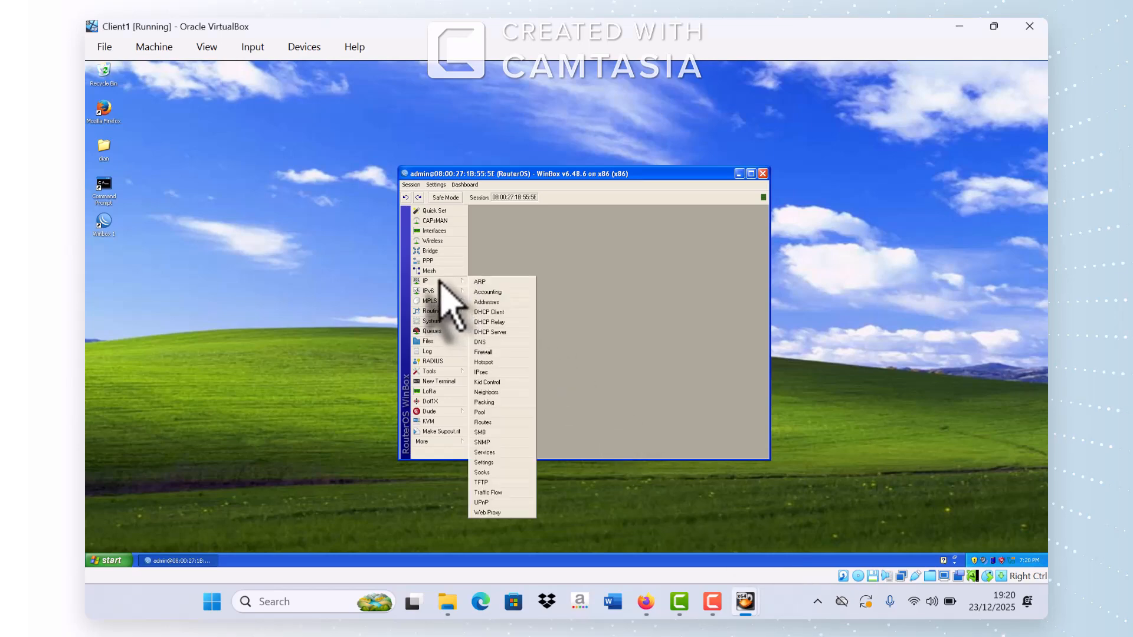
pyautogui.click(494, 302)
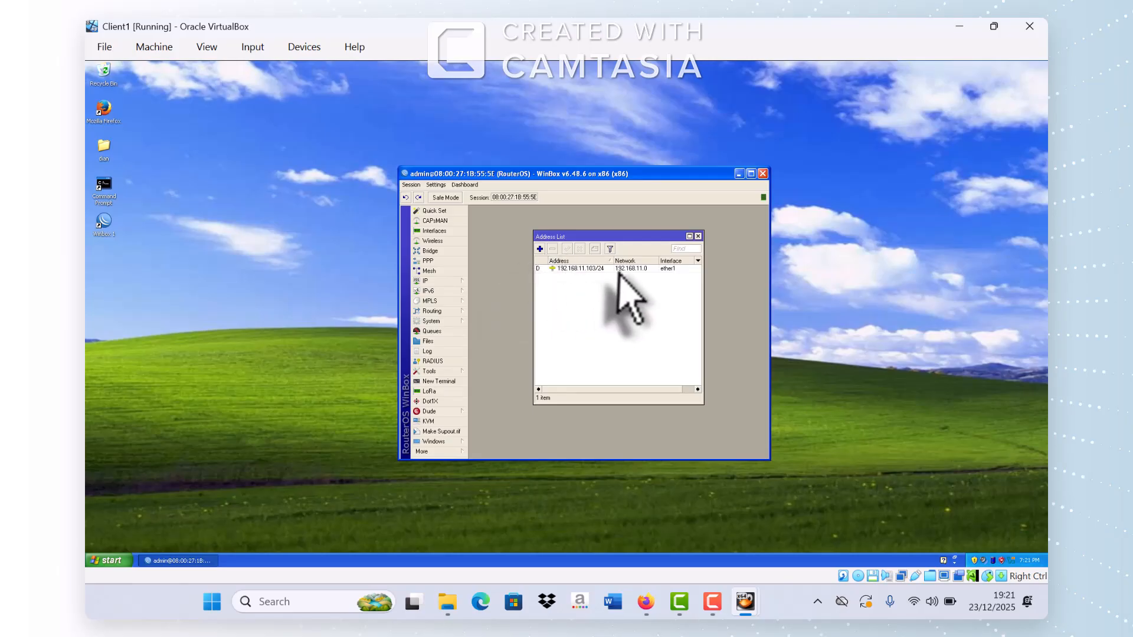
pyautogui.click(540, 248)
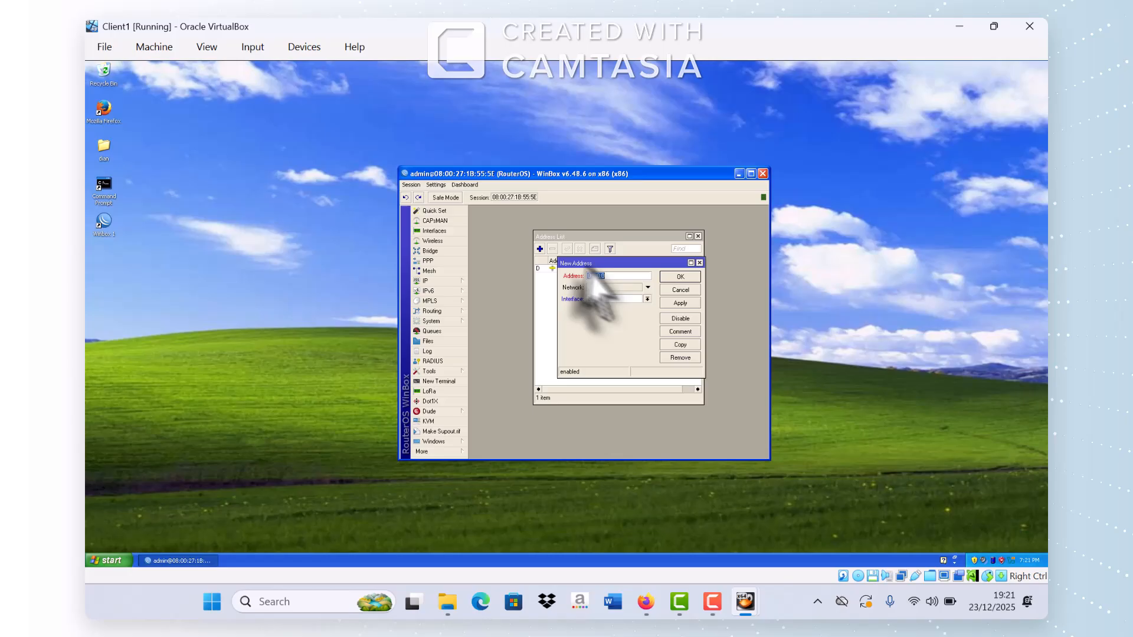
pyautogui.click(647, 299)
pyautogui.click(629, 313)
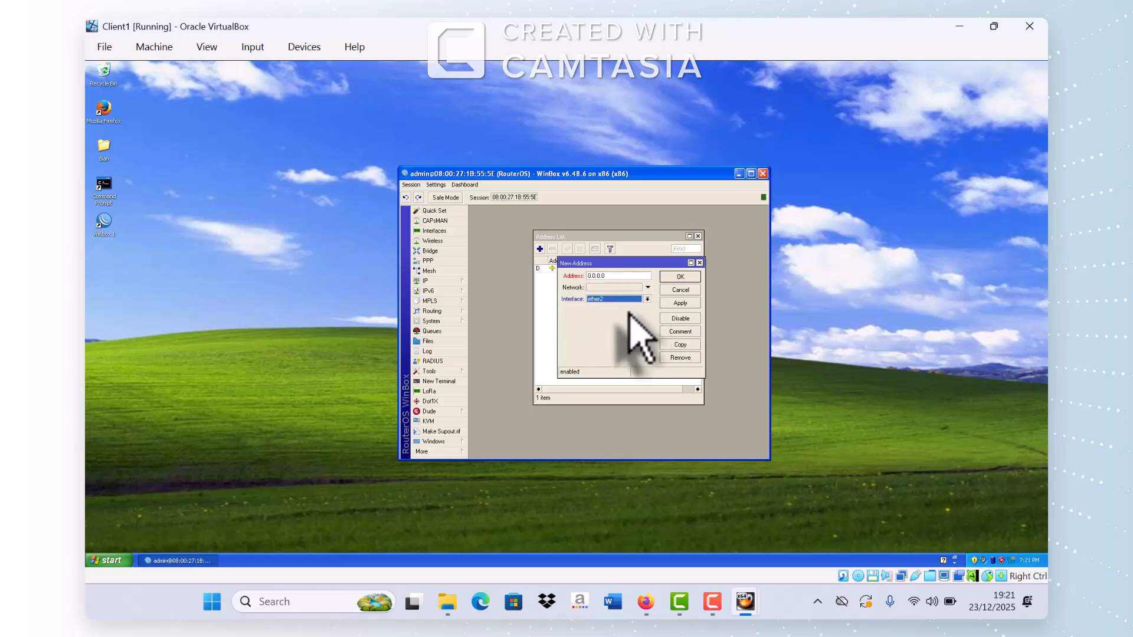
pyautogui.doubleClick(608, 276)
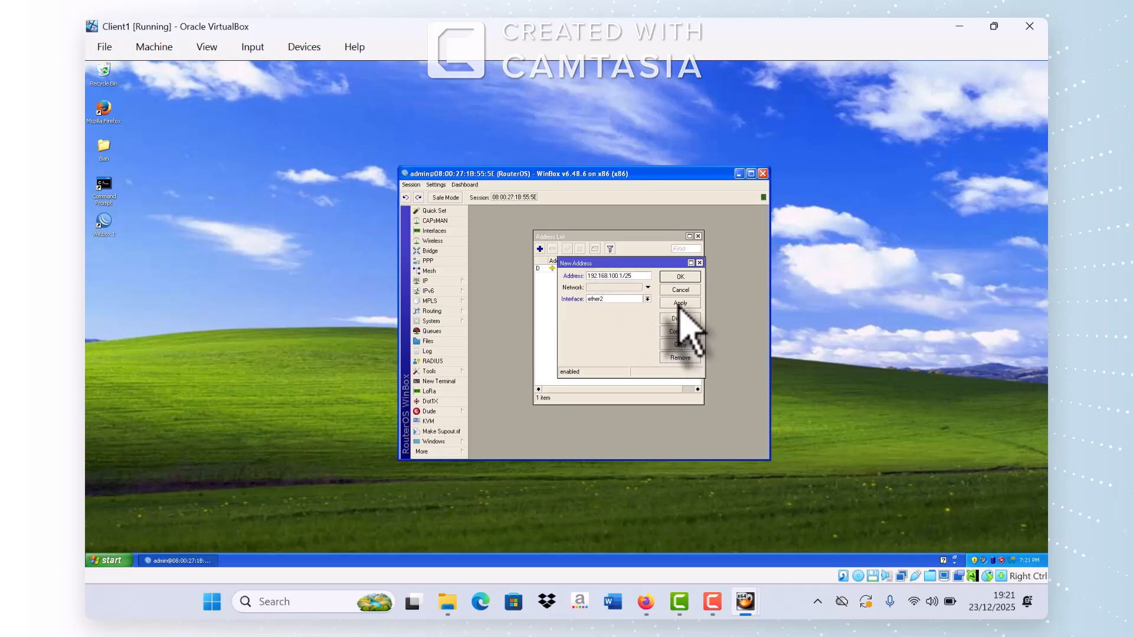
pyautogui.click(679, 303)
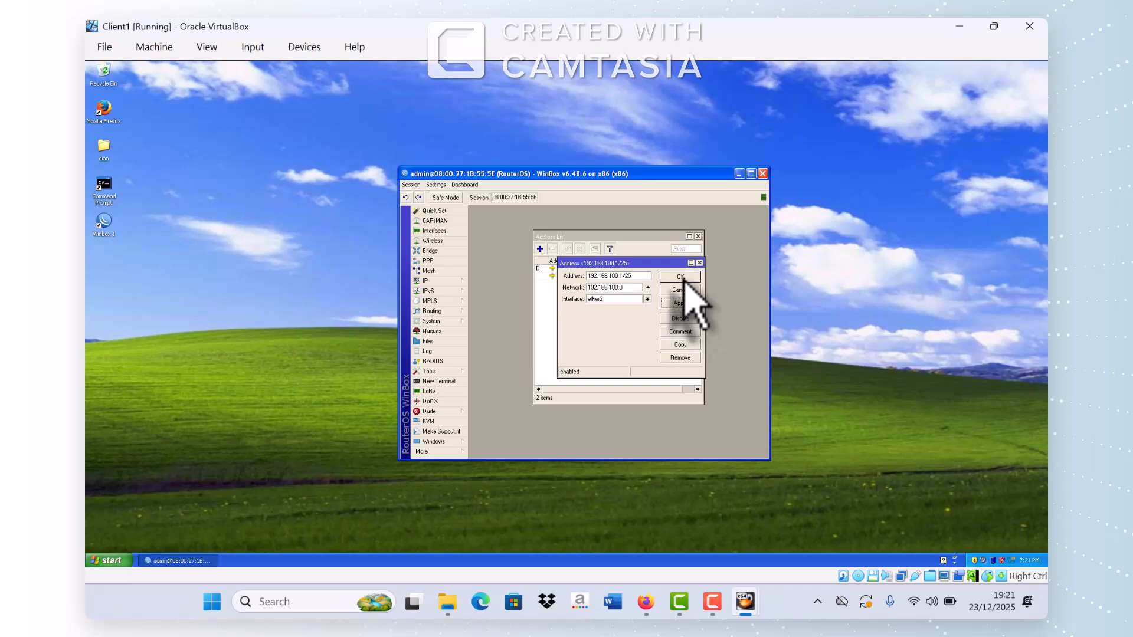
pyautogui.click(681, 278)
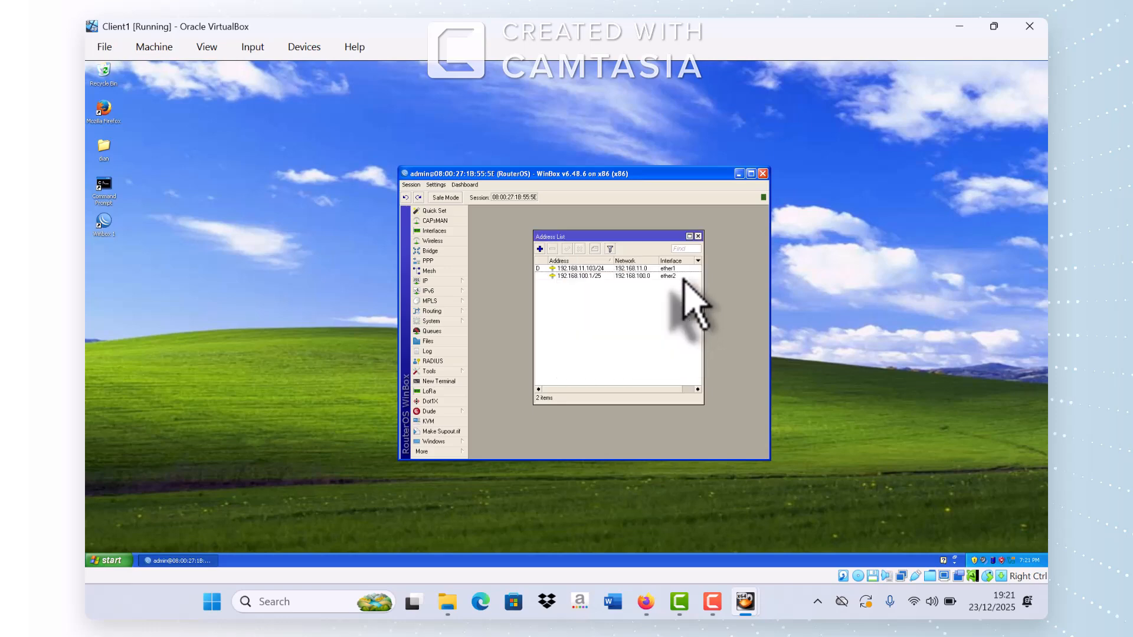
pyautogui.click(698, 236)
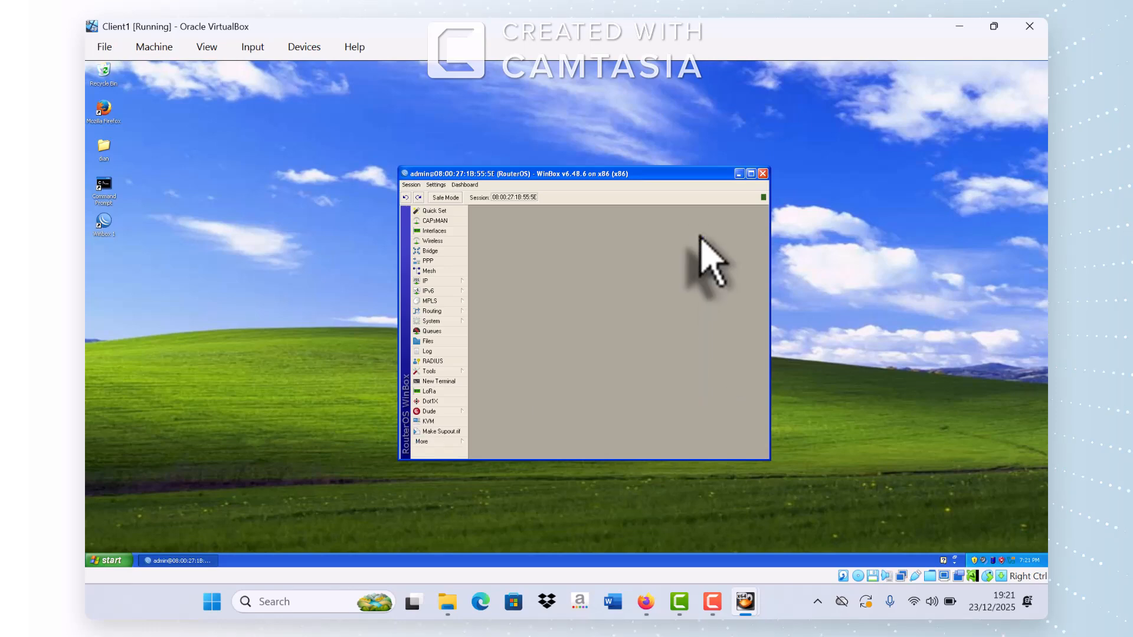
pyautogui.click(645, 601)
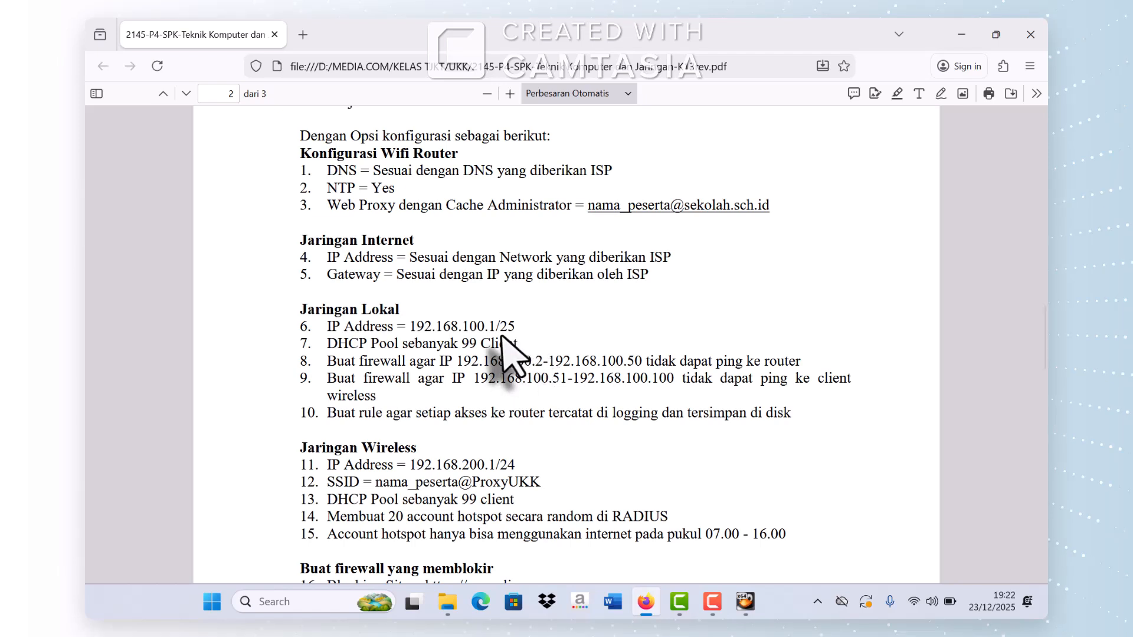
pyautogui.moveTo(742, 612)
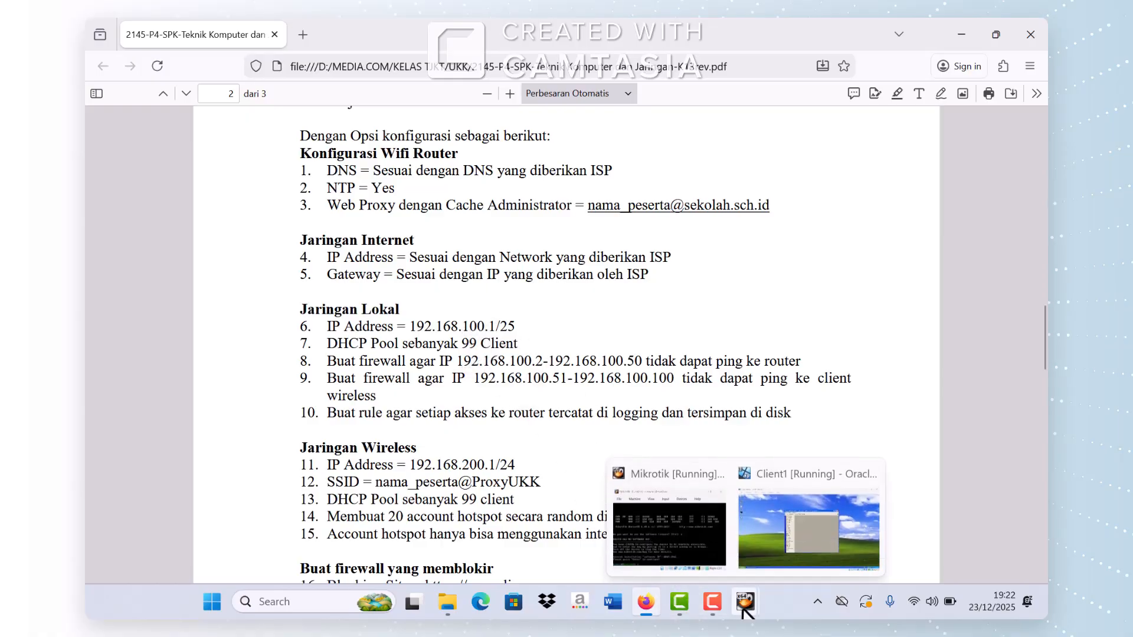
pyautogui.moveTo(780, 554)
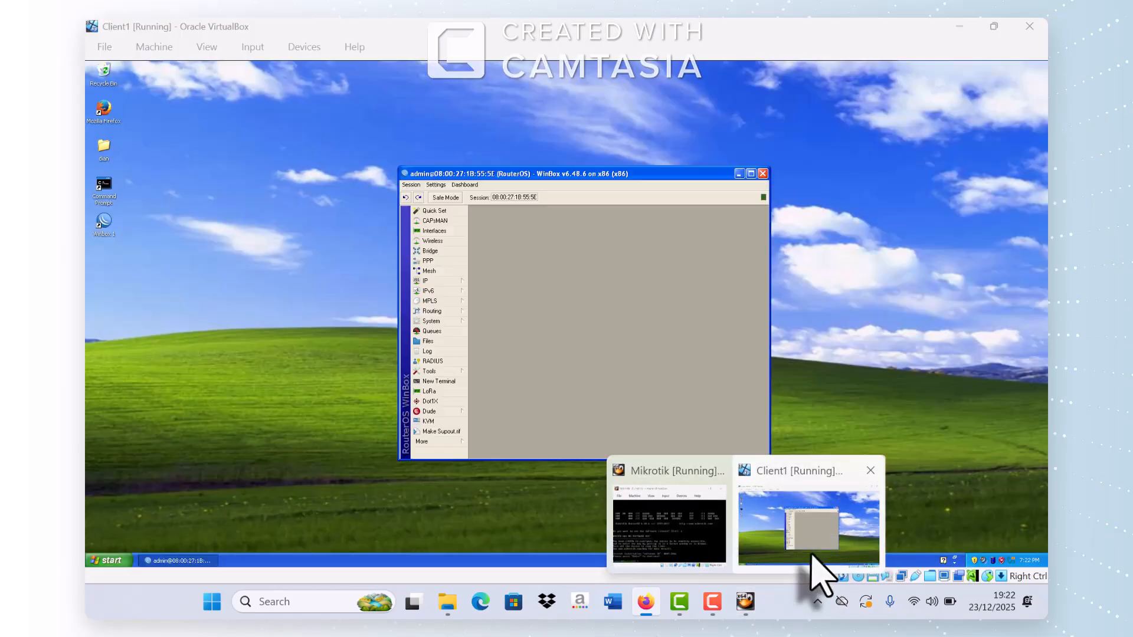
# Step: Start the router's DHCP Setup wizard and choose ether2 as the server interface
pyautogui.click(813, 557)
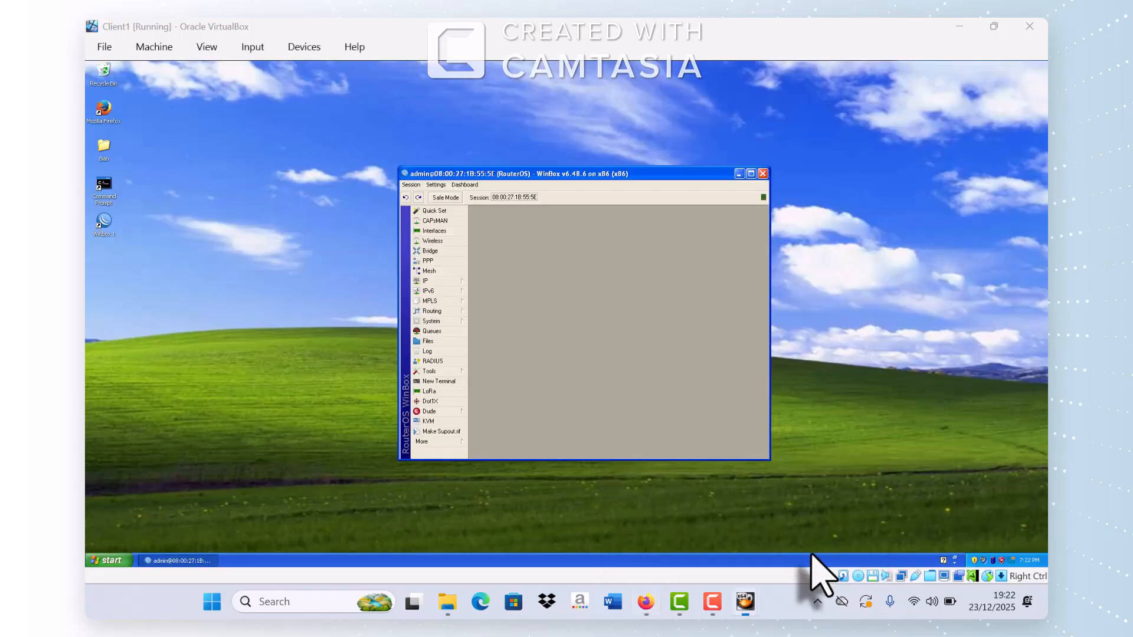
pyautogui.click(452, 282)
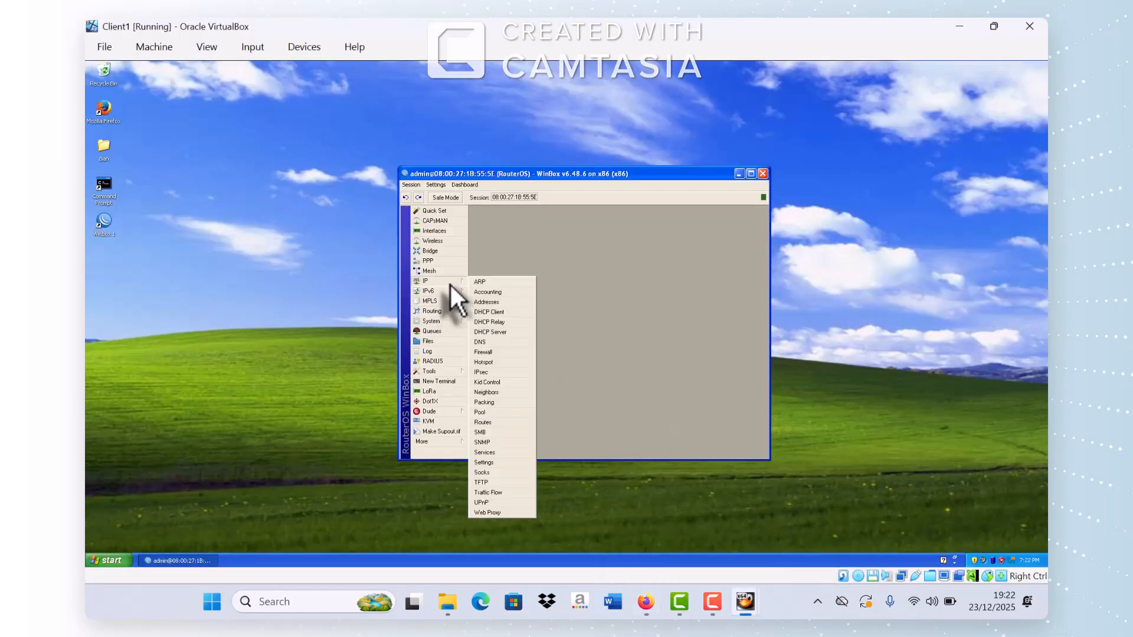
pyautogui.click(515, 334)
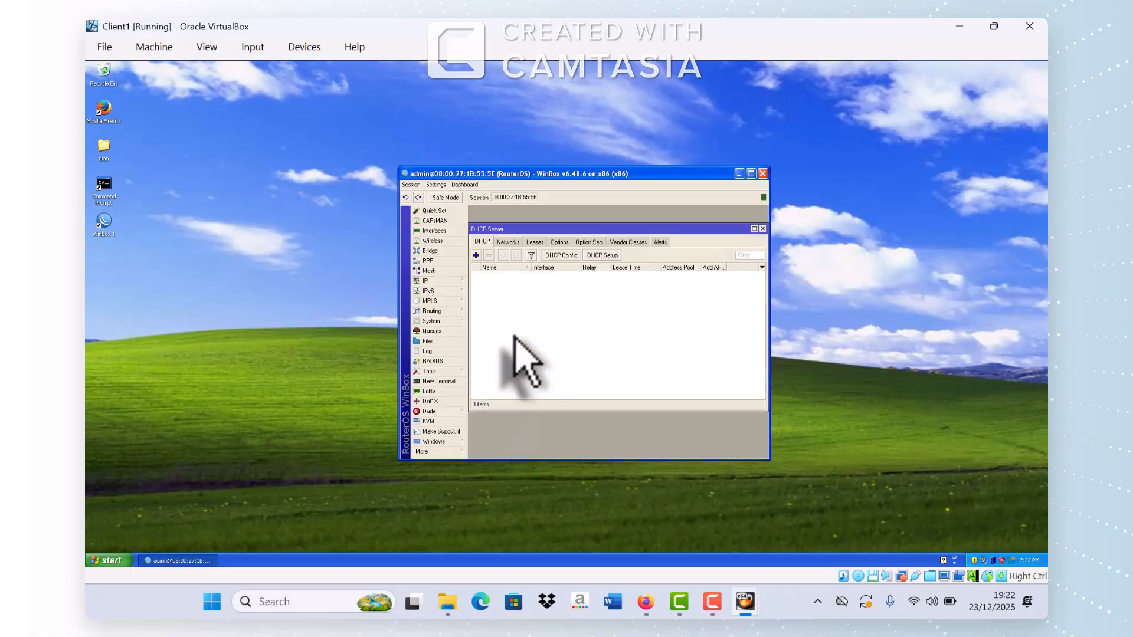
pyautogui.click(603, 257)
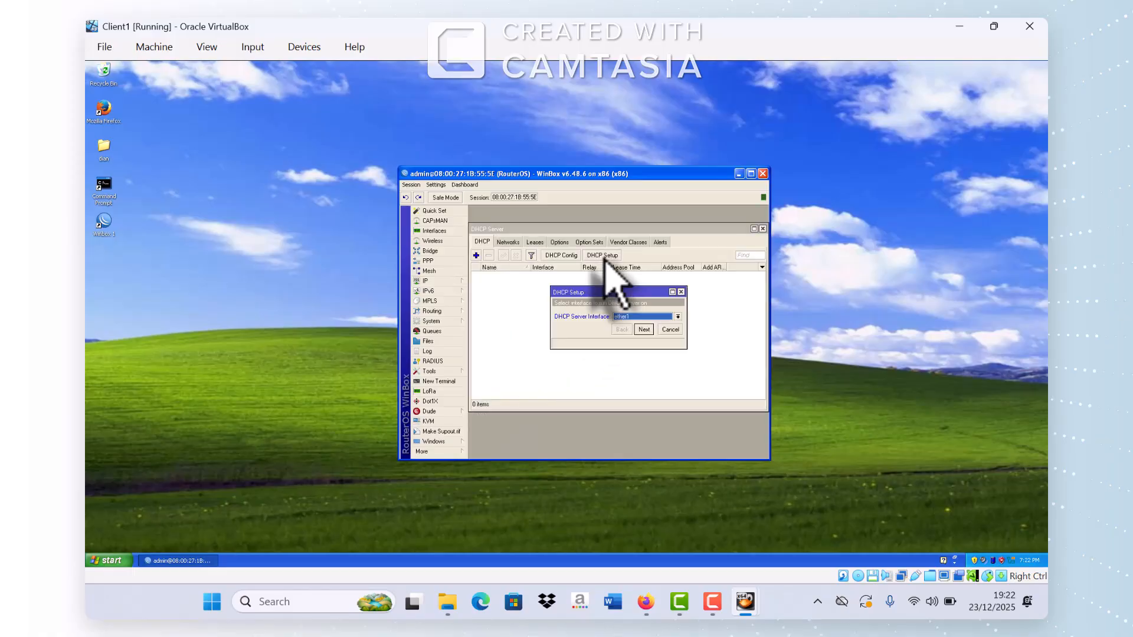
pyautogui.click(672, 316)
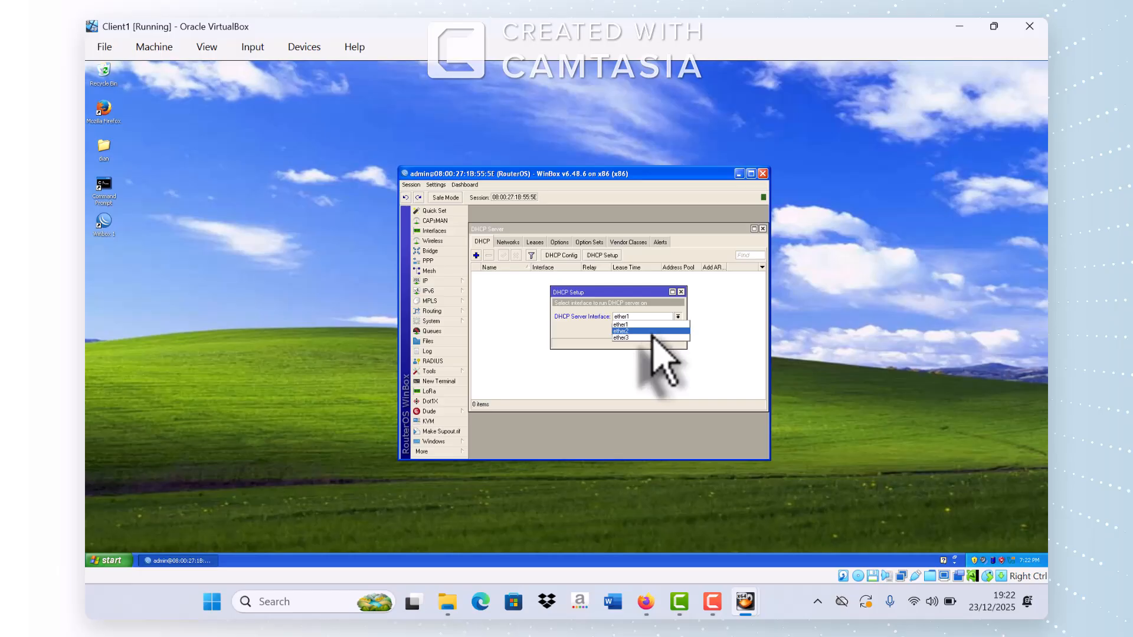
pyautogui.click(654, 331)
# Step: Accept address space 192.168.100.0/25, gateway 192.168.100.1, the pool, DNS and 00:10:00 lease to finish
pyautogui.click(644, 329)
pyautogui.click(645, 330)
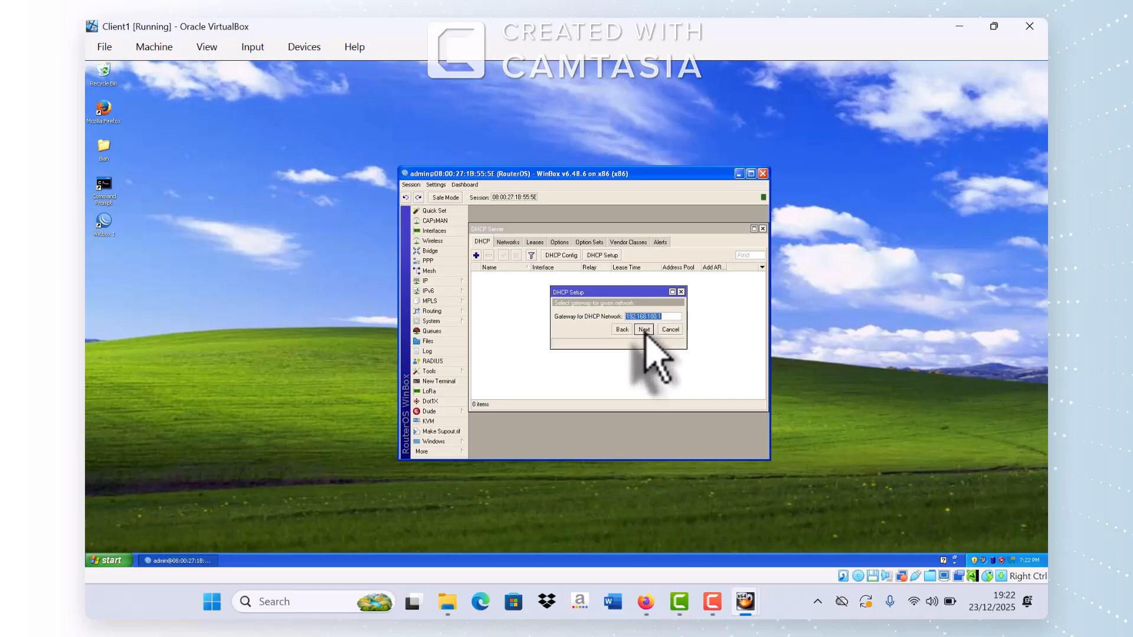
pyautogui.click(645, 329)
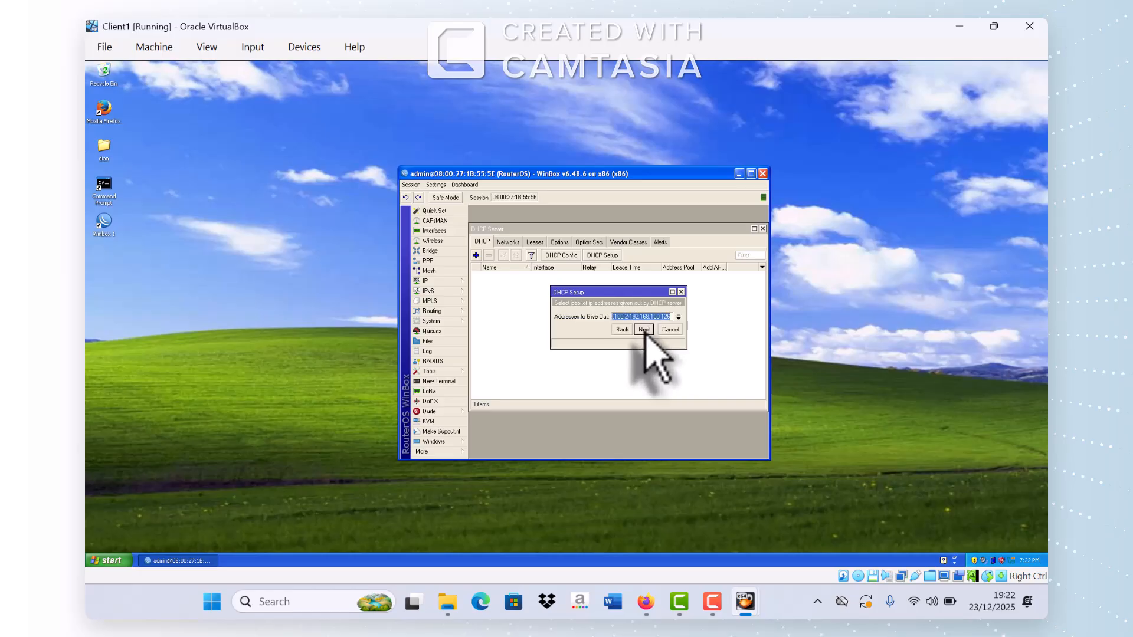
pyautogui.click(644, 331)
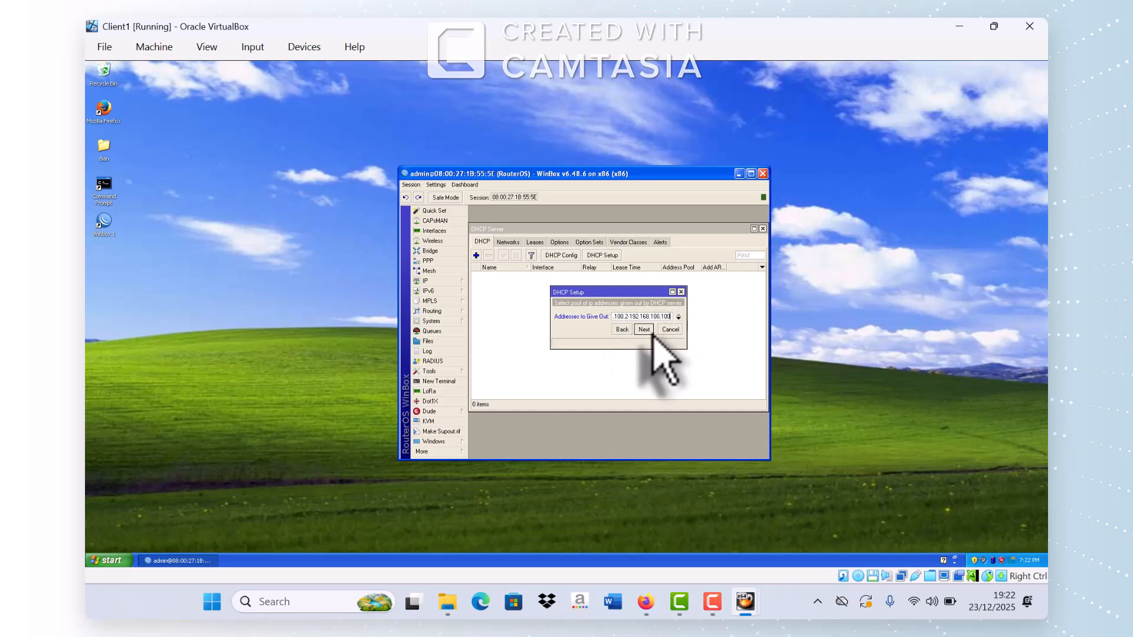
pyautogui.click(651, 332)
pyautogui.click(651, 332)
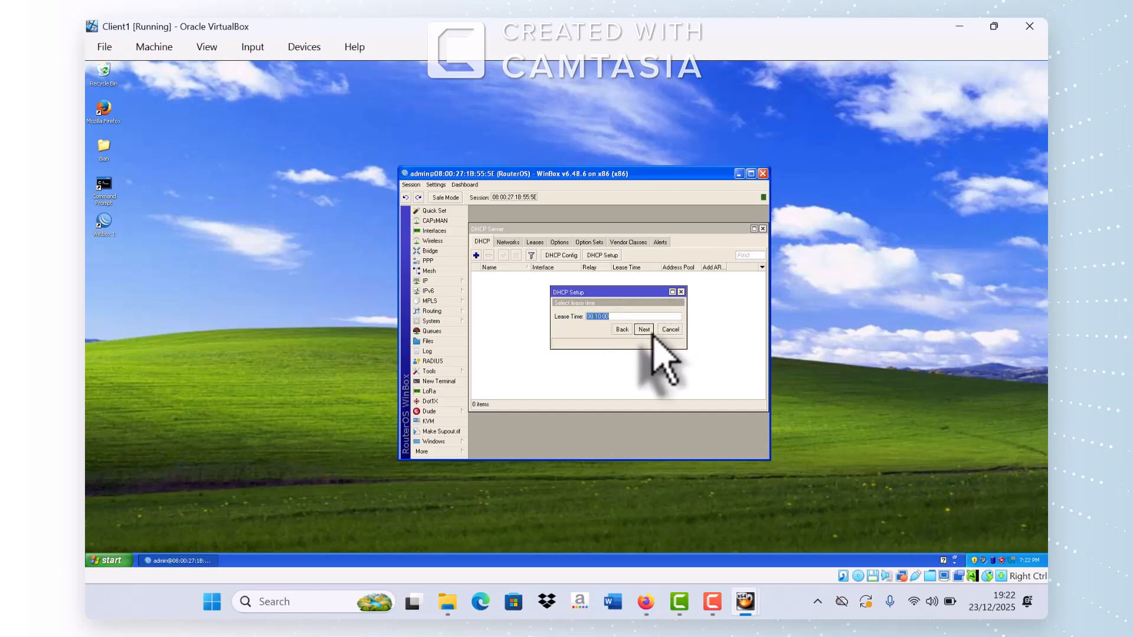
pyautogui.click(651, 332)
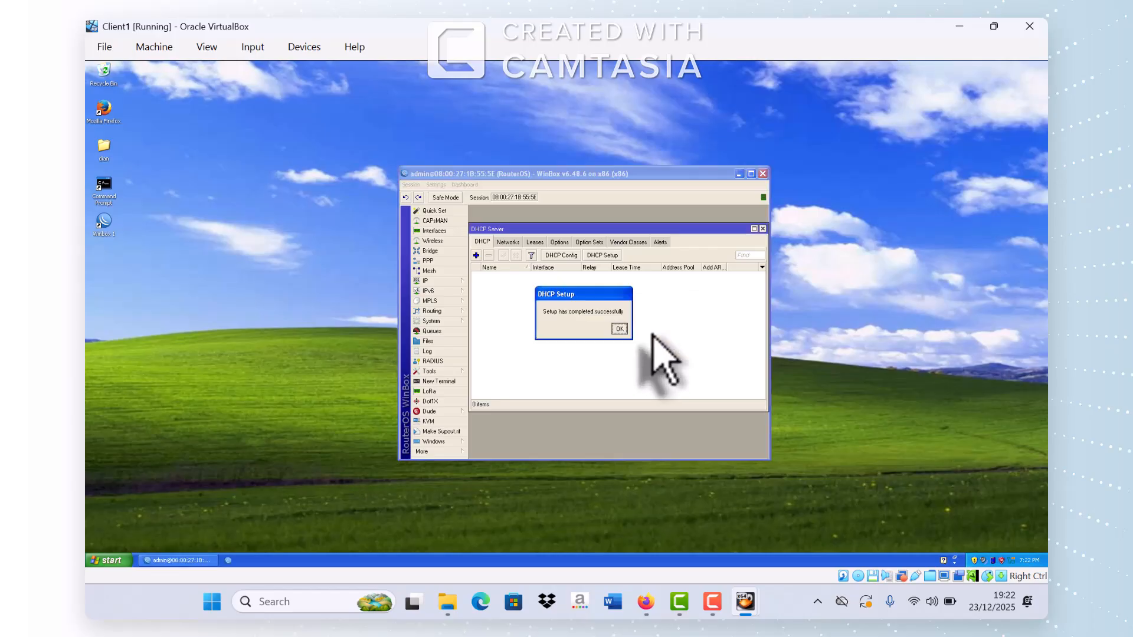
pyautogui.click(620, 327)
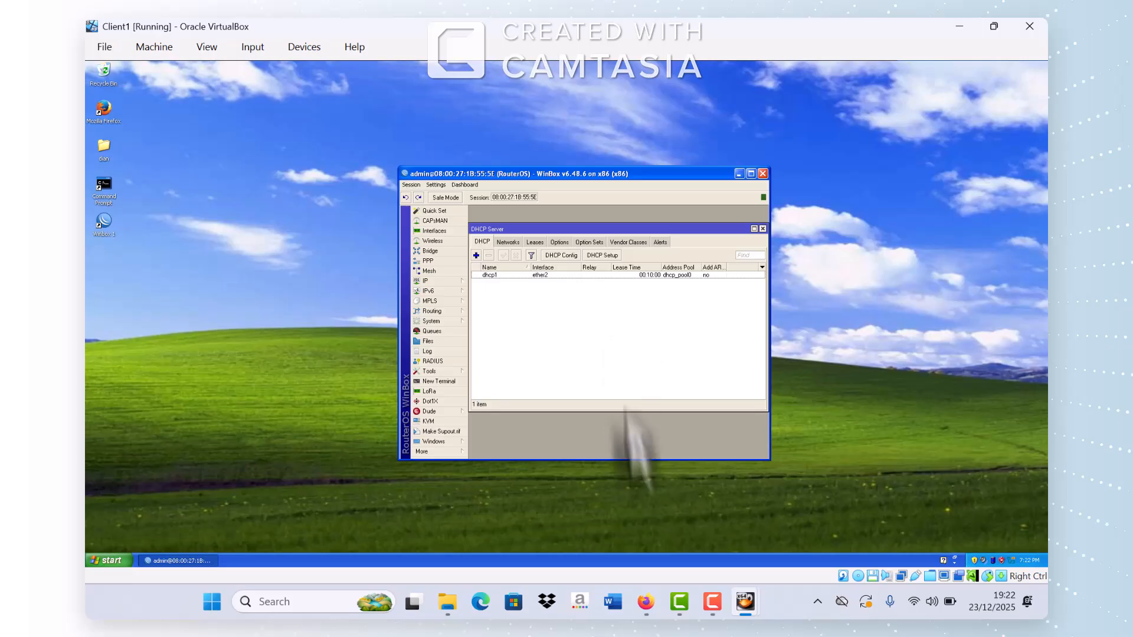
pyautogui.moveTo(750, 612)
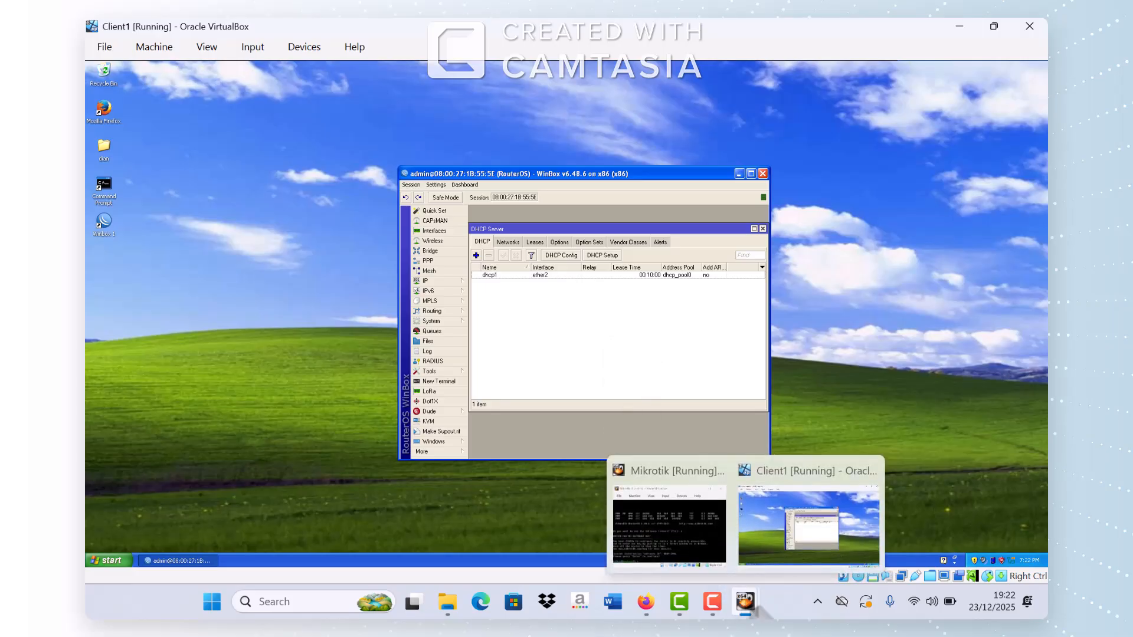
pyautogui.click(646, 603)
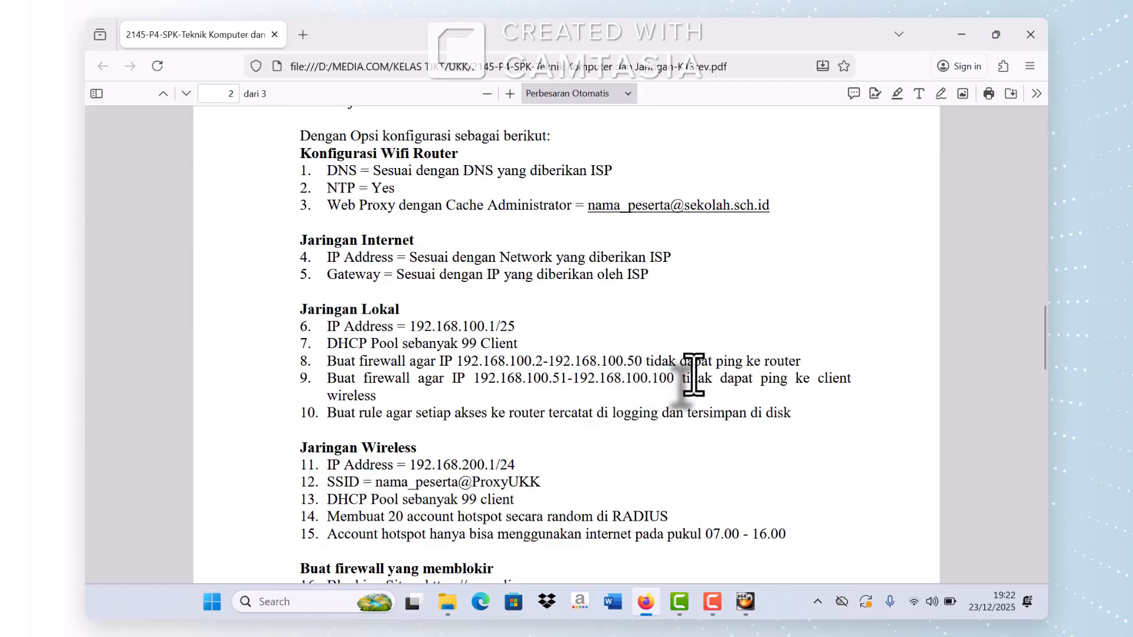
pyautogui.moveTo(743, 599)
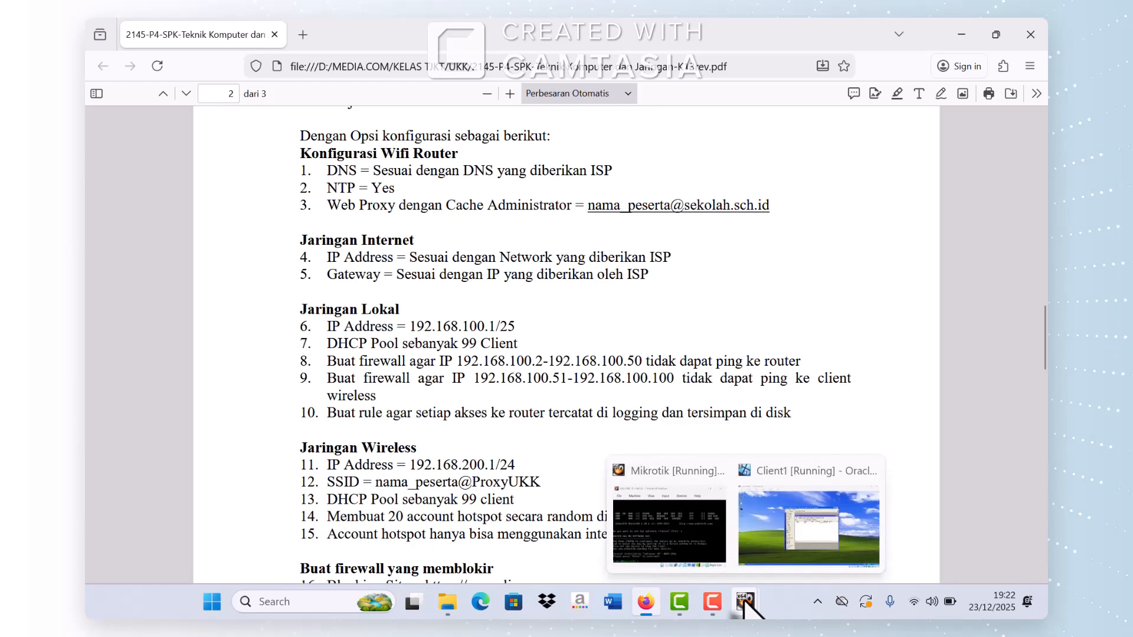
pyautogui.click(776, 558)
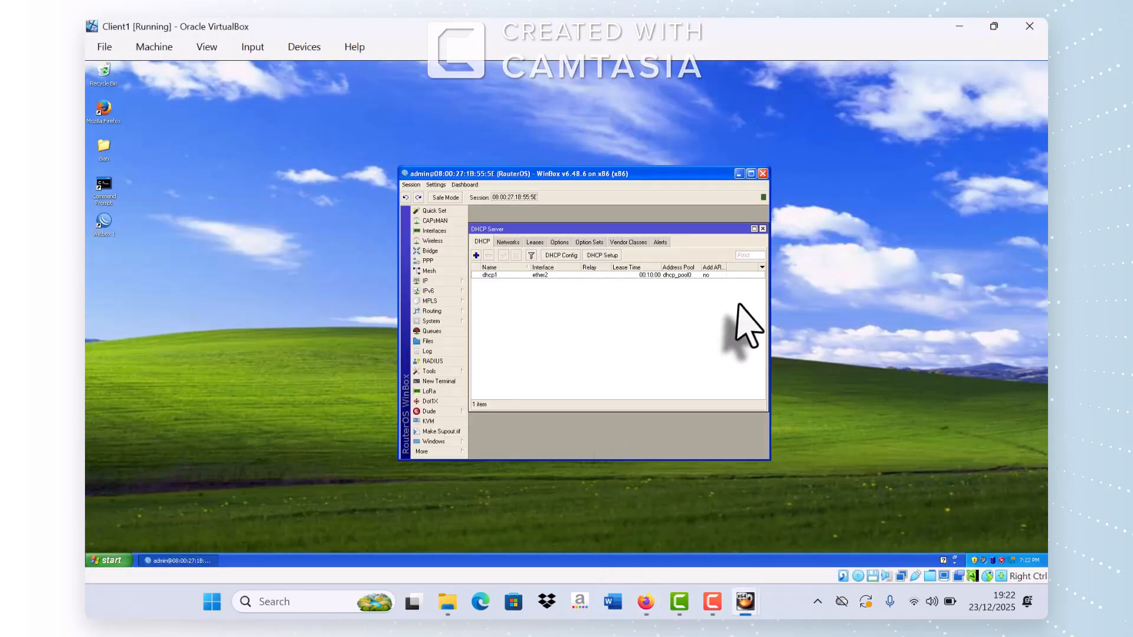
# Step: Ping 192.168.100.1 from a new router terminal, getting three replies
pyautogui.click(763, 229)
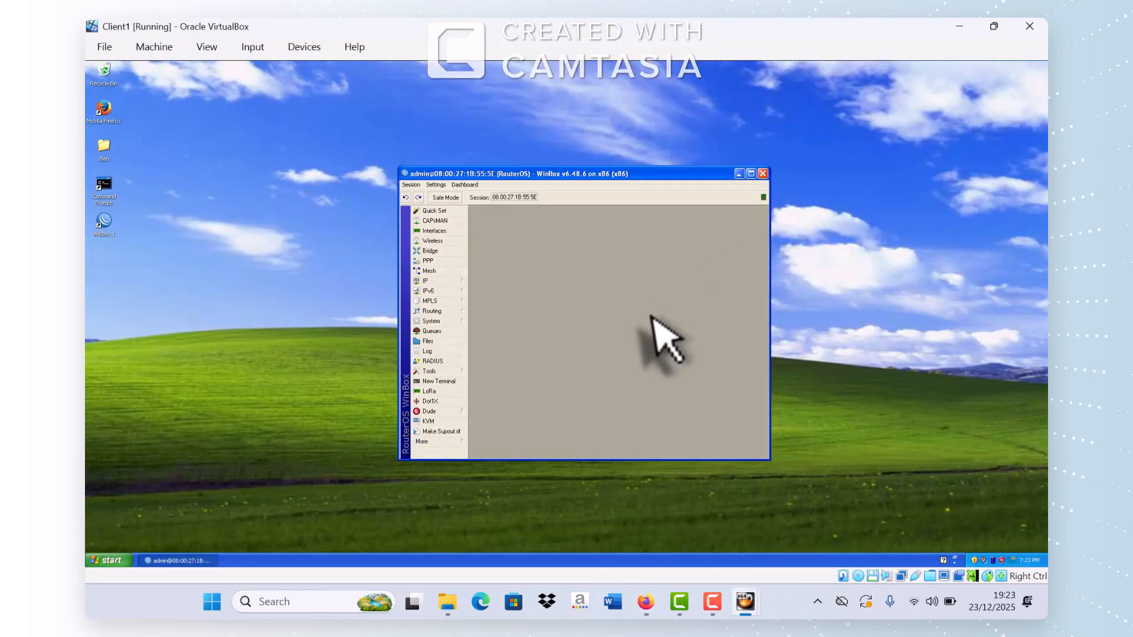
pyautogui.click(458, 383)
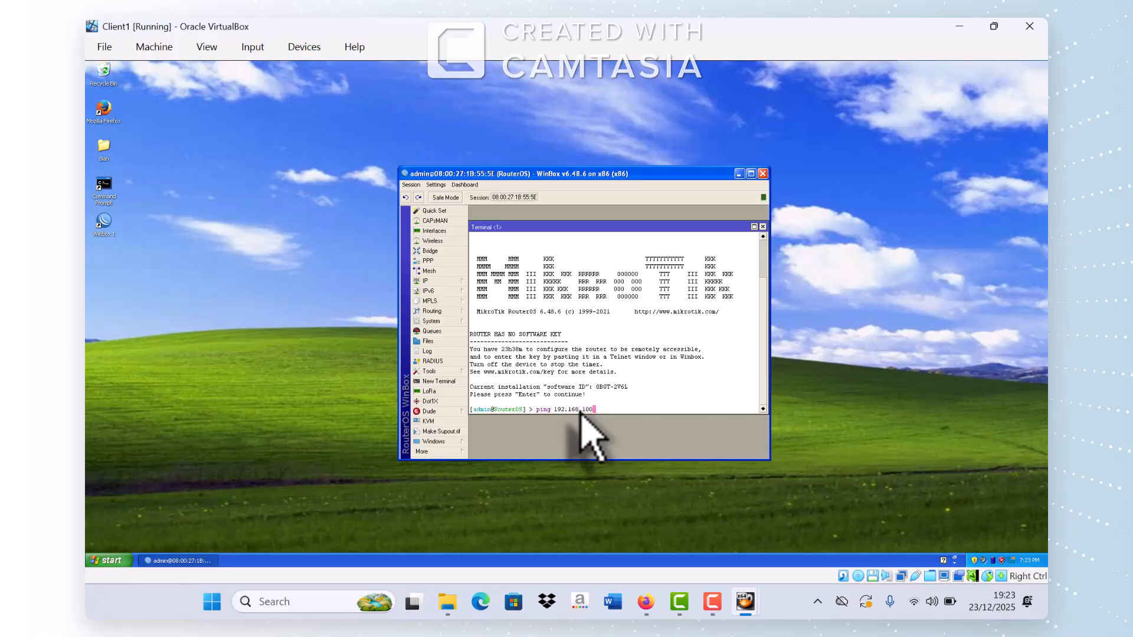
pyautogui.press('Return')
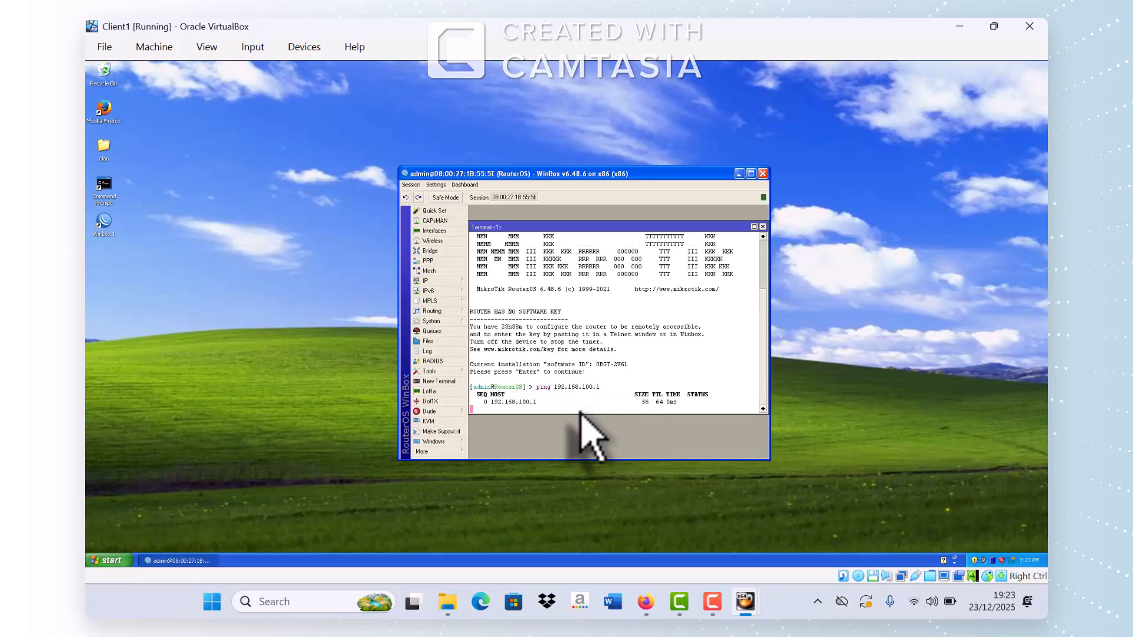
pyautogui.hotkey('ctrl', 'c')
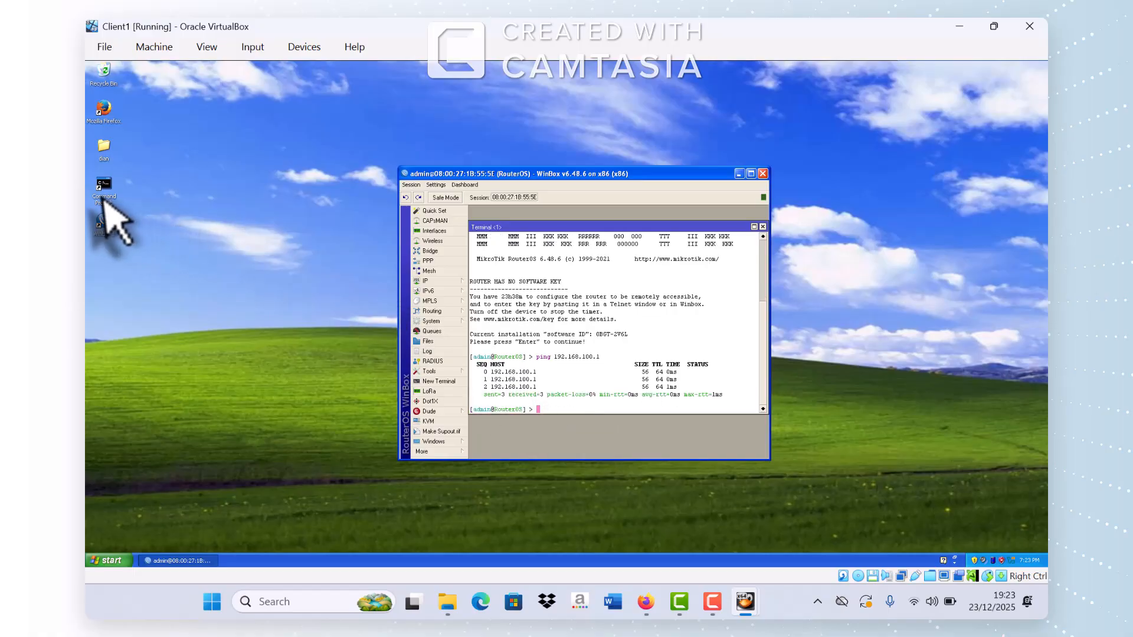
# Step: On the client, run ipconfig, ping 192.168.100.1 (it times out), then launch Control Panel with control
pyautogui.click(102, 200)
pyautogui.doubleClick(103, 200)
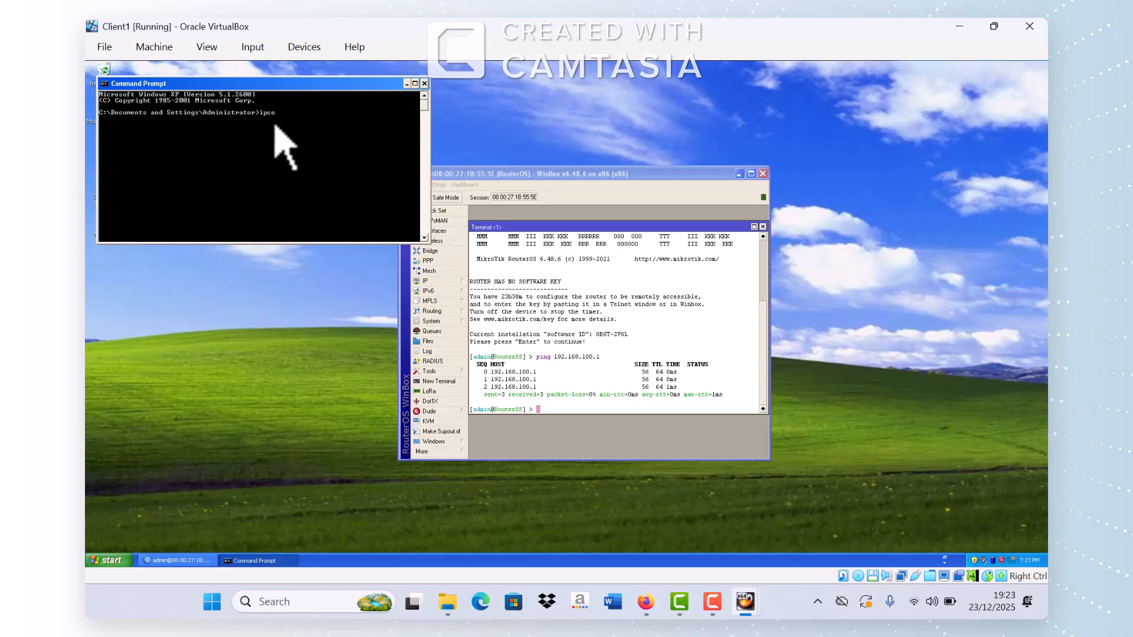
pyautogui.write('ipconfig')
pyautogui.press('Return')
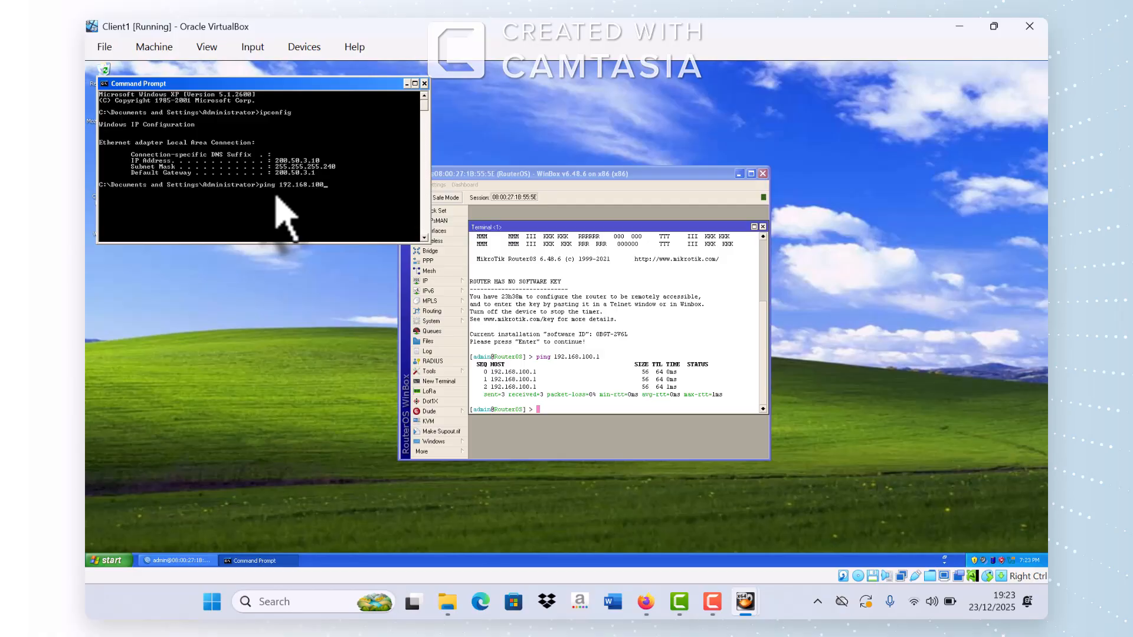
pyautogui.press('Return')
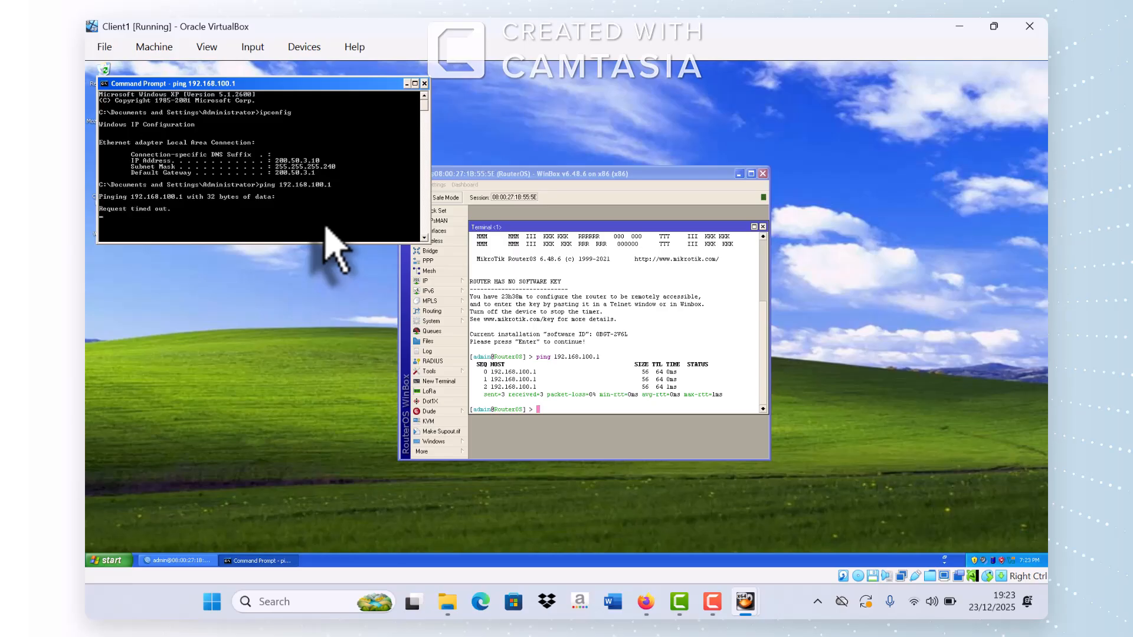
pyautogui.hotkey('ctrl', 'c')
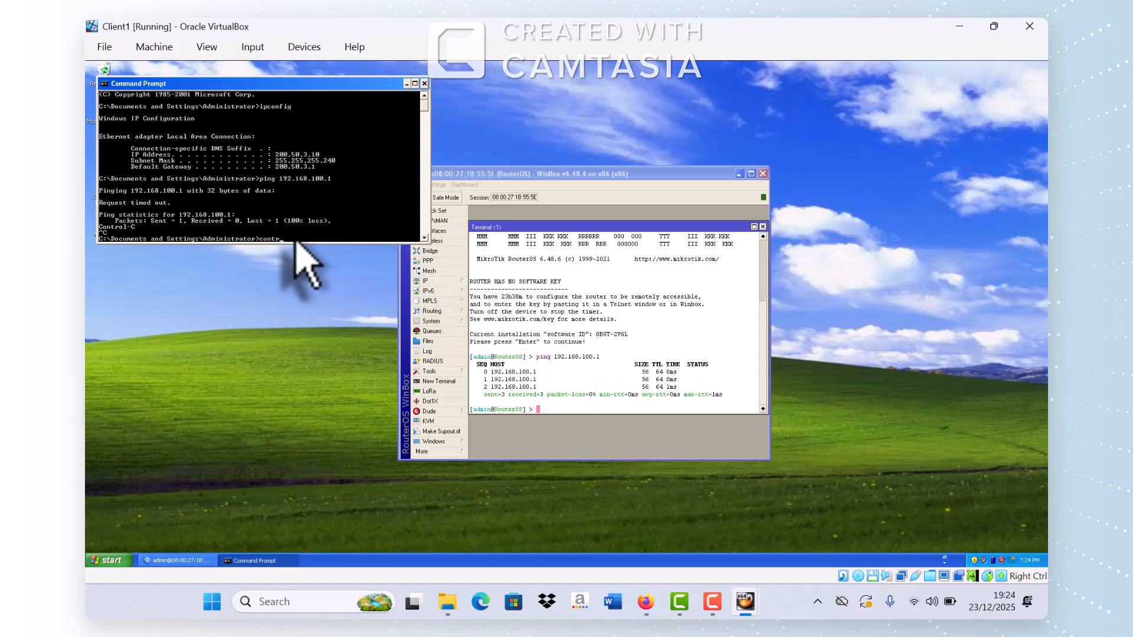
pyautogui.press('Return')
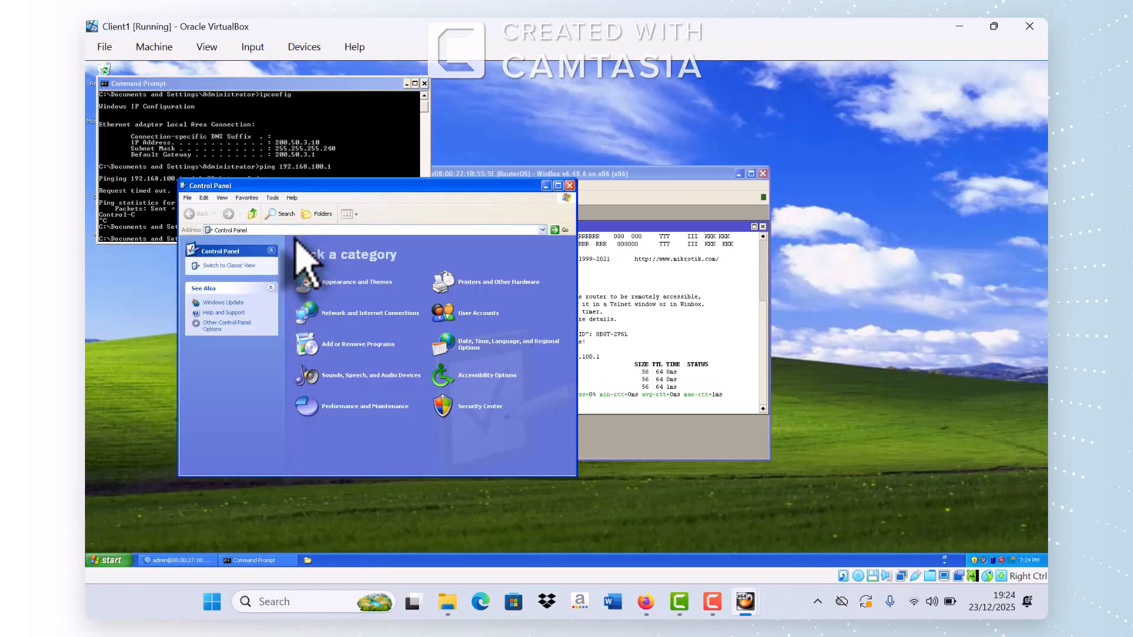
# Step: Open the Local Area Connection's Internet Protocol (TCP/IP) properties on the client
pyautogui.click(357, 315)
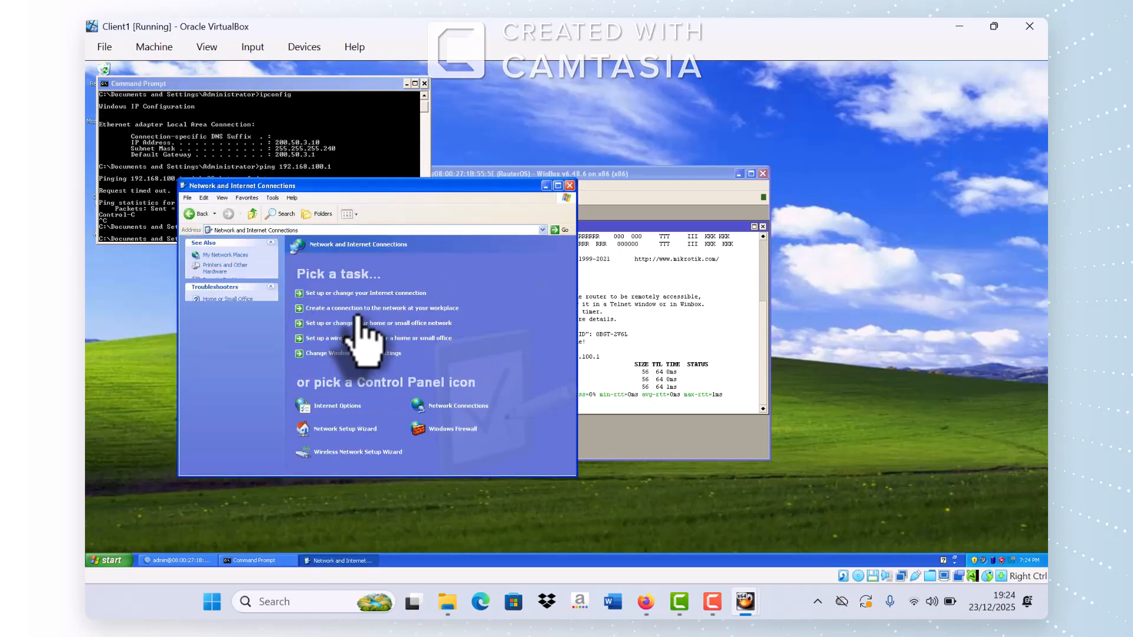
pyautogui.click(455, 408)
pyautogui.click(302, 263)
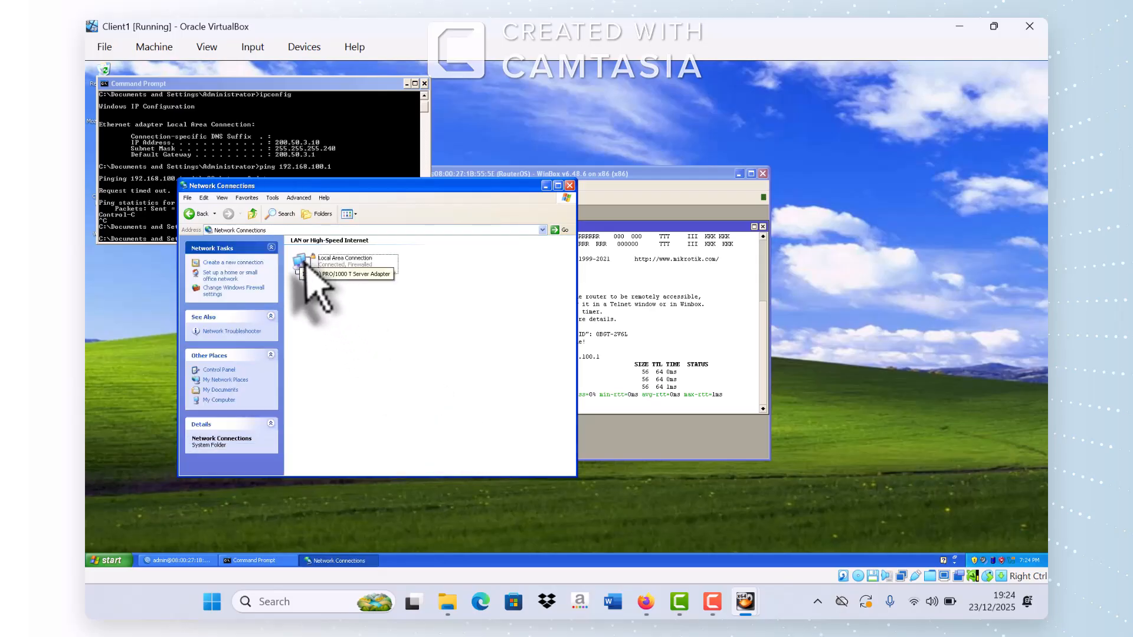
pyautogui.rightClick(304, 269)
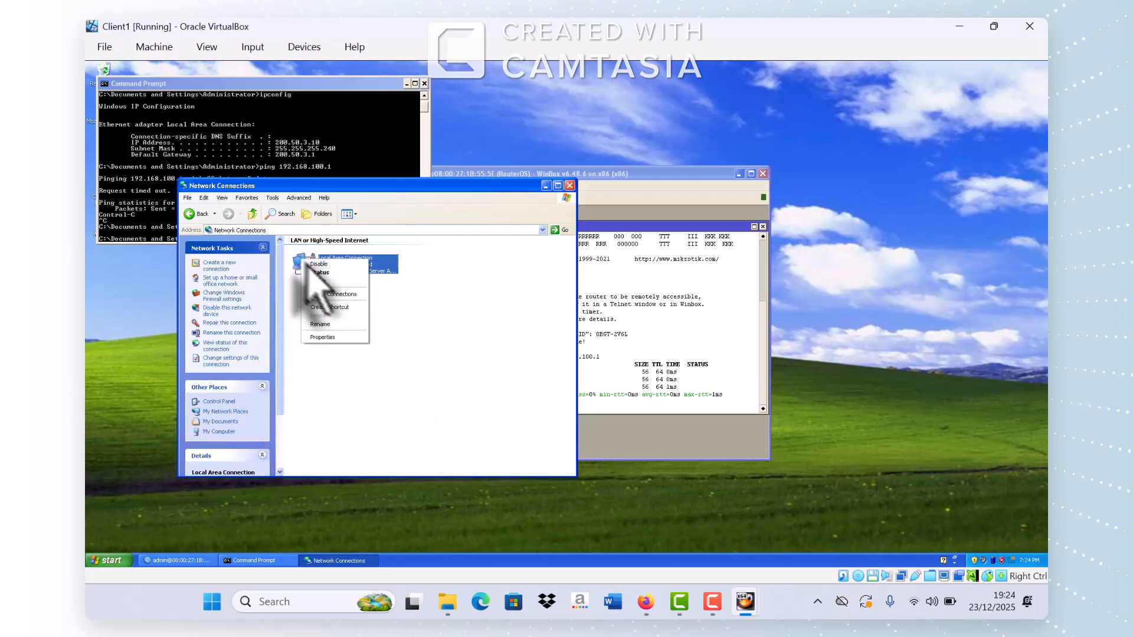
pyautogui.click(331, 325)
pyautogui.scroll(-1, 283, 260)
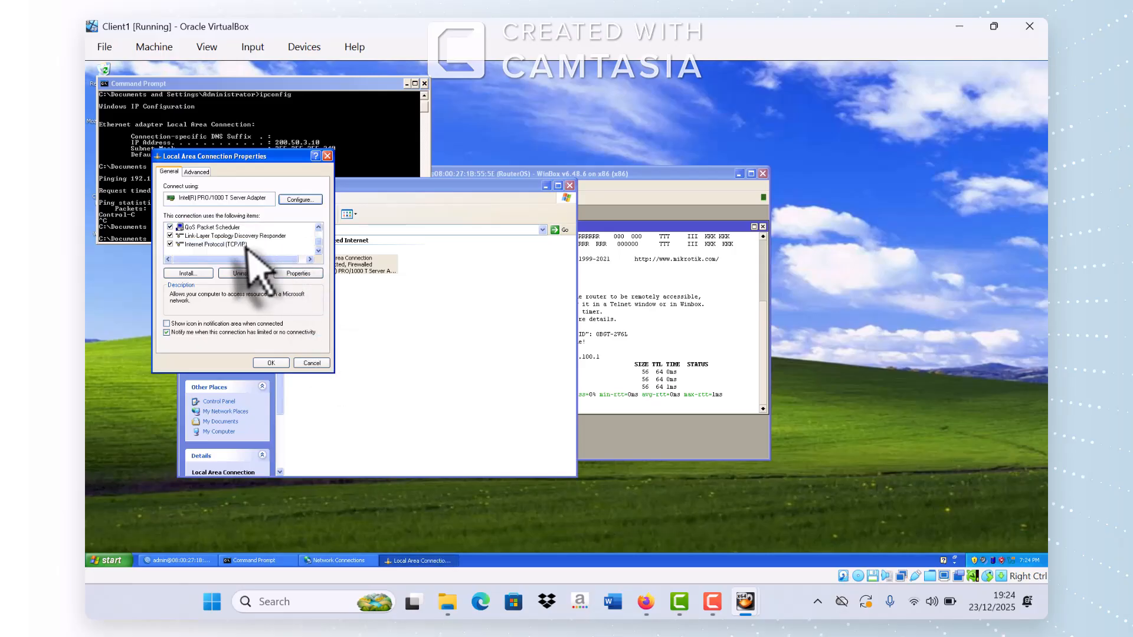
pyautogui.click(240, 245)
pyautogui.doubleClick(239, 246)
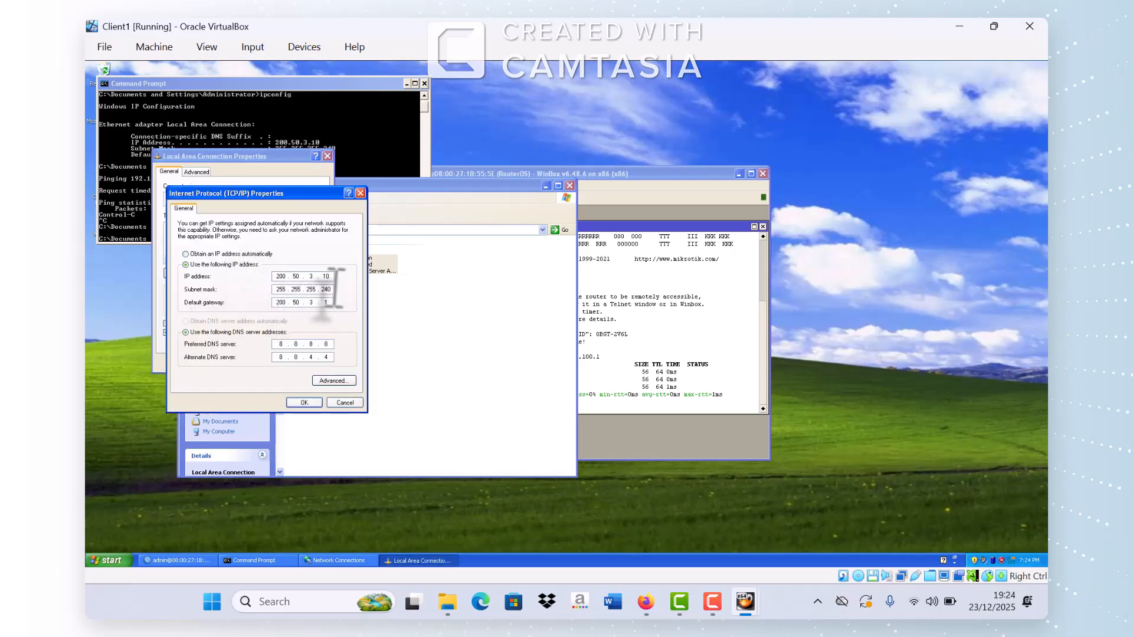
# Step: Change the client's IP address to 192.168.100.60, checking the task PDF for the values
pyautogui.doubleClick(326, 276)
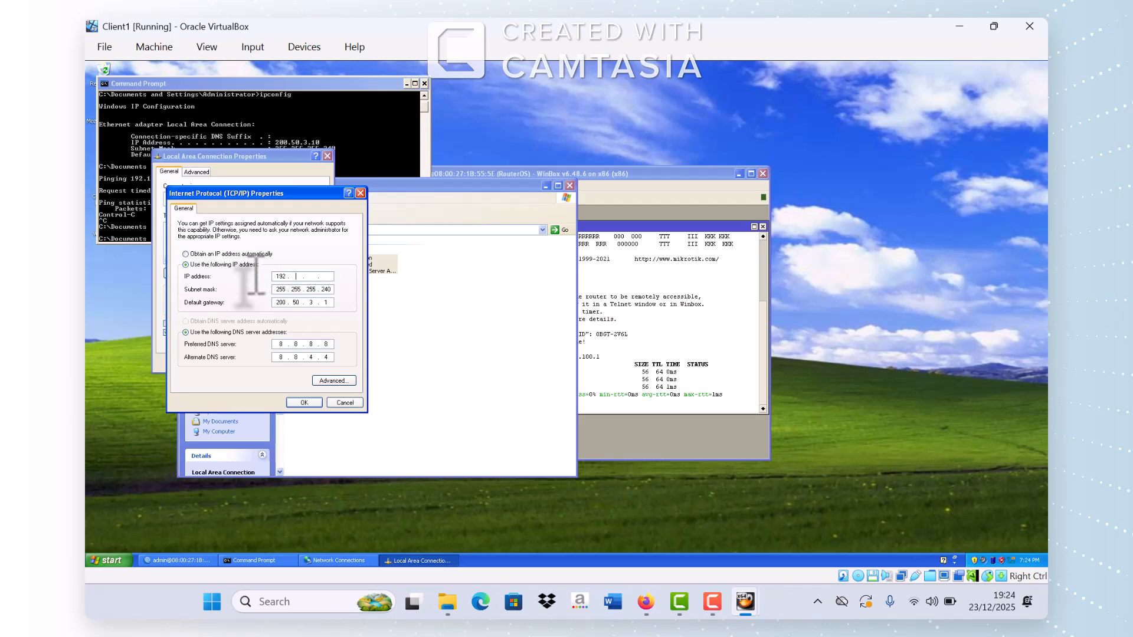
pyautogui.click(652, 596)
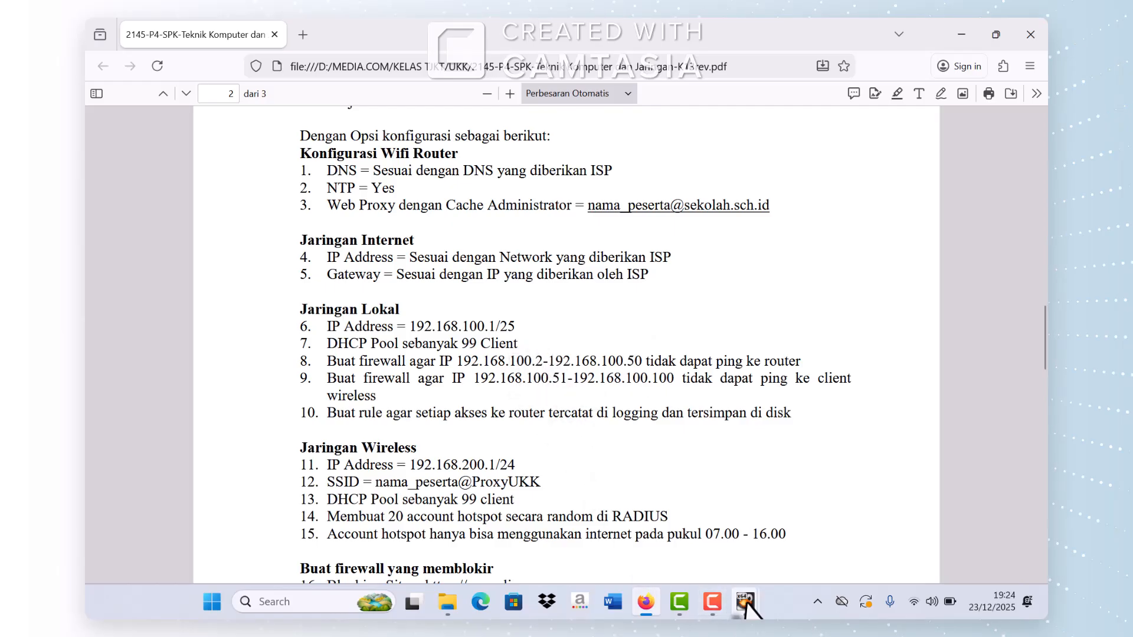
pyautogui.moveTo(746, 603)
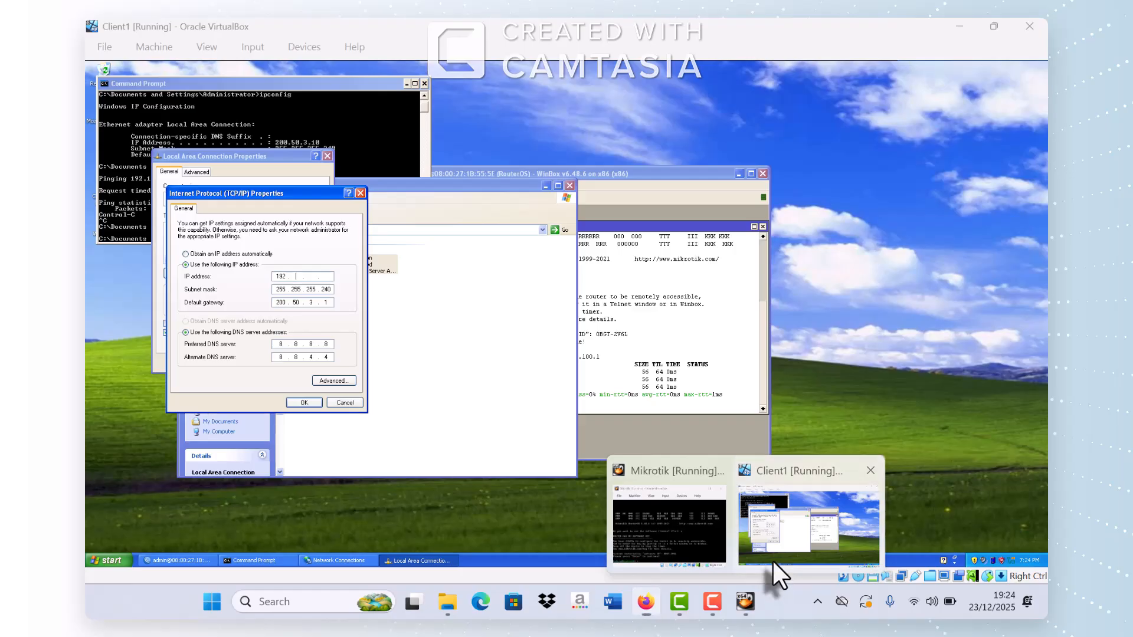
pyautogui.click(774, 564)
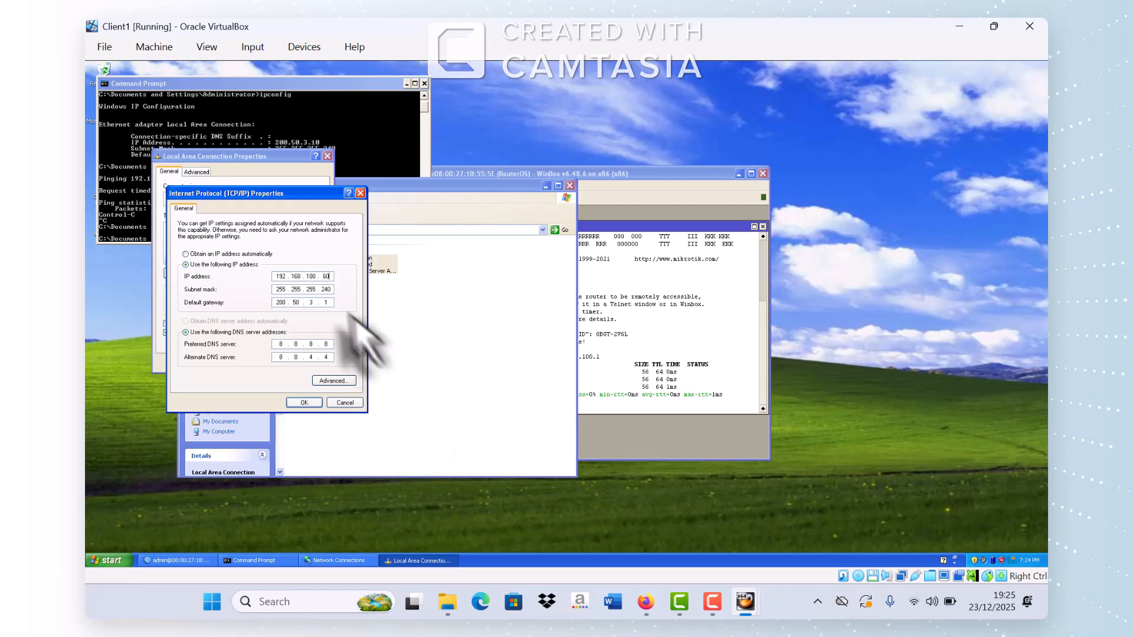
# Step: Set mask 255.255.255.0, gateway 192.168.100.1, DNS 8.8.8.8/8.8.4.4, and save the settings
pyautogui.doubleClick(325, 289)
pyautogui.write('0')
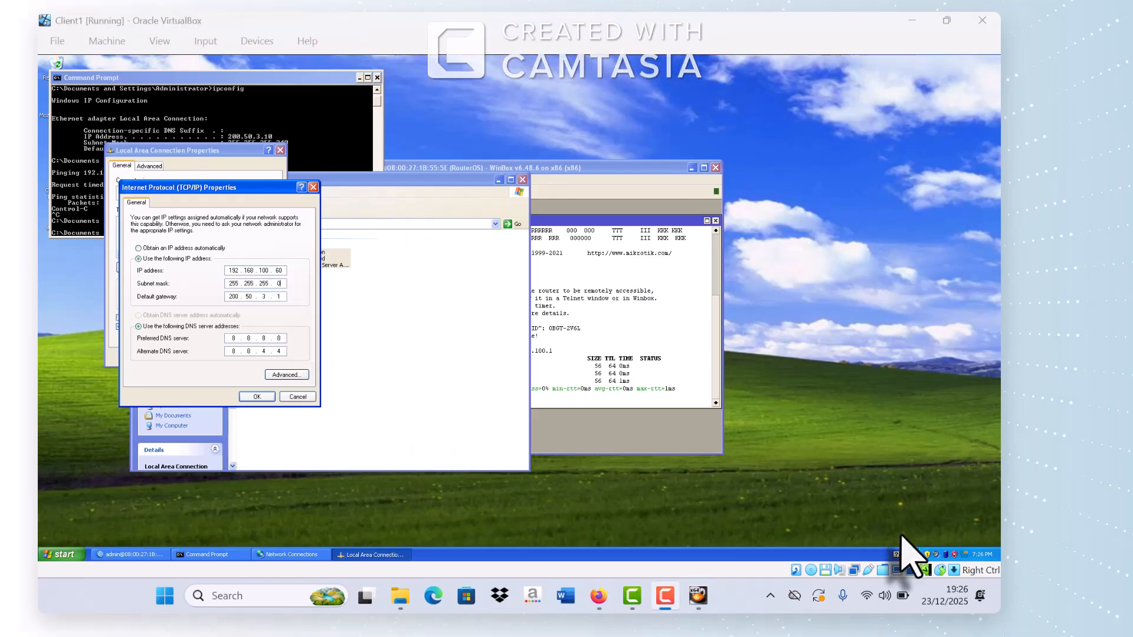
pyautogui.doubleClick(281, 296)
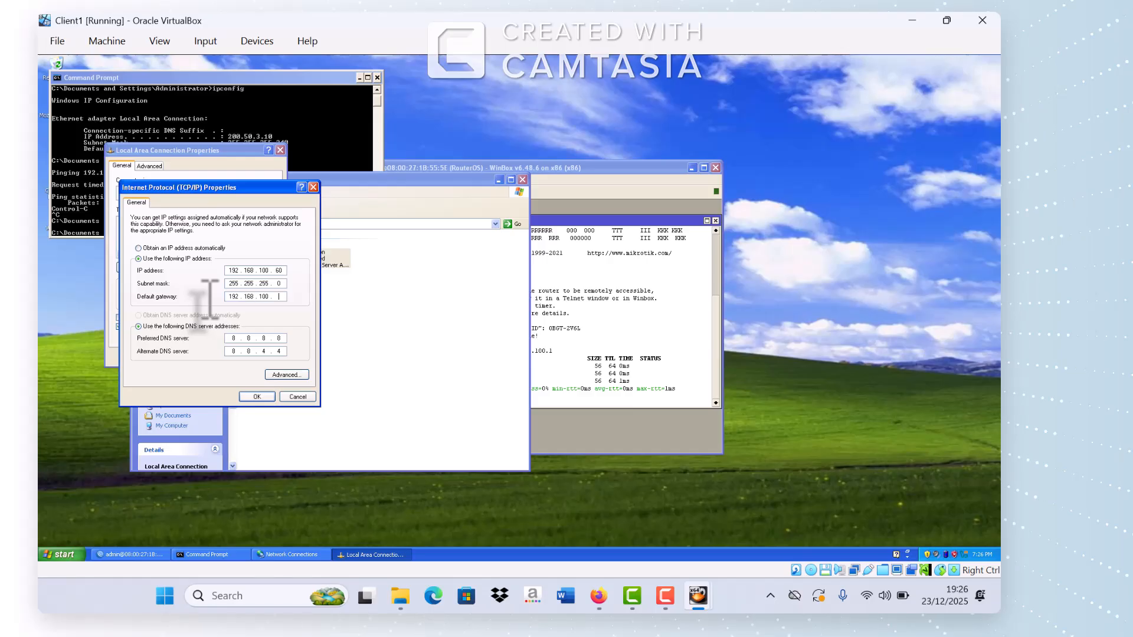
pyautogui.click(262, 397)
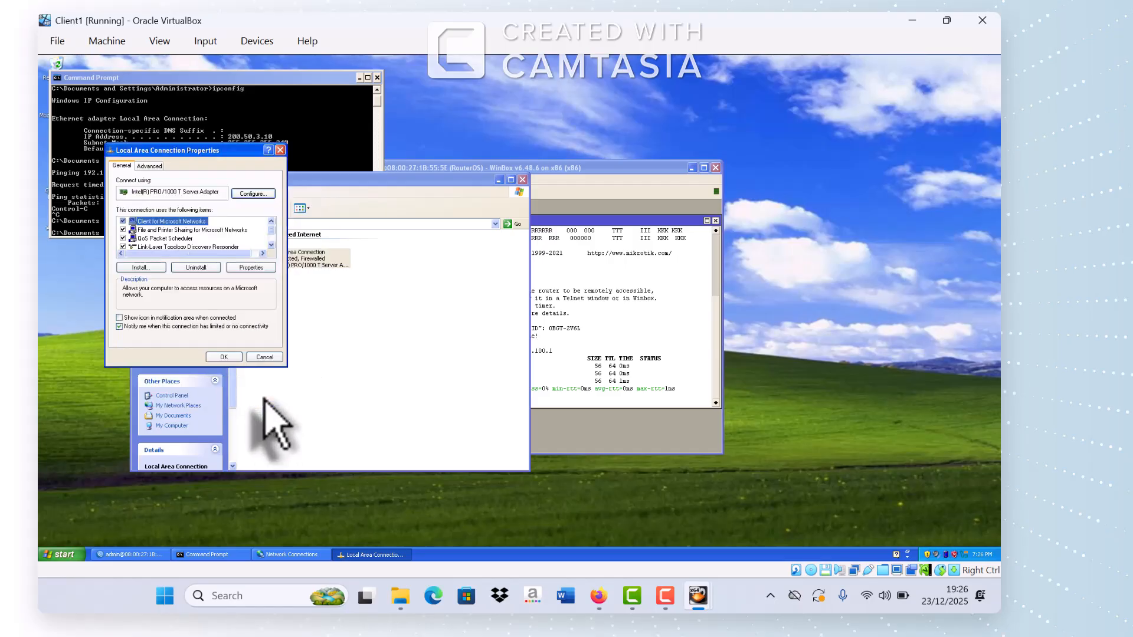
pyautogui.click(224, 357)
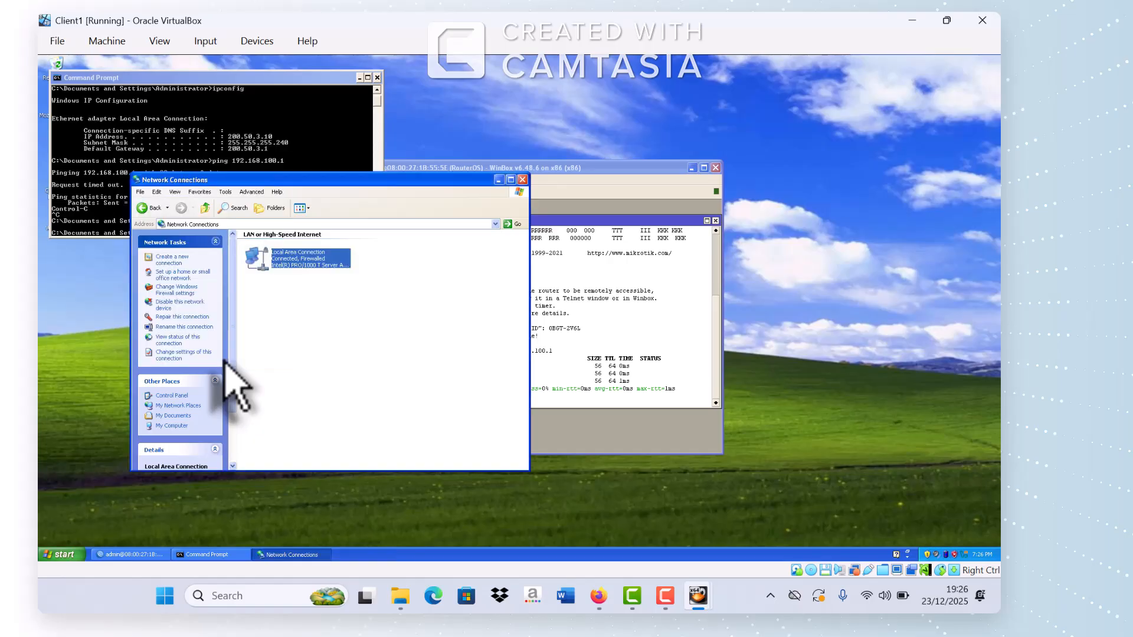
pyautogui.click(498, 180)
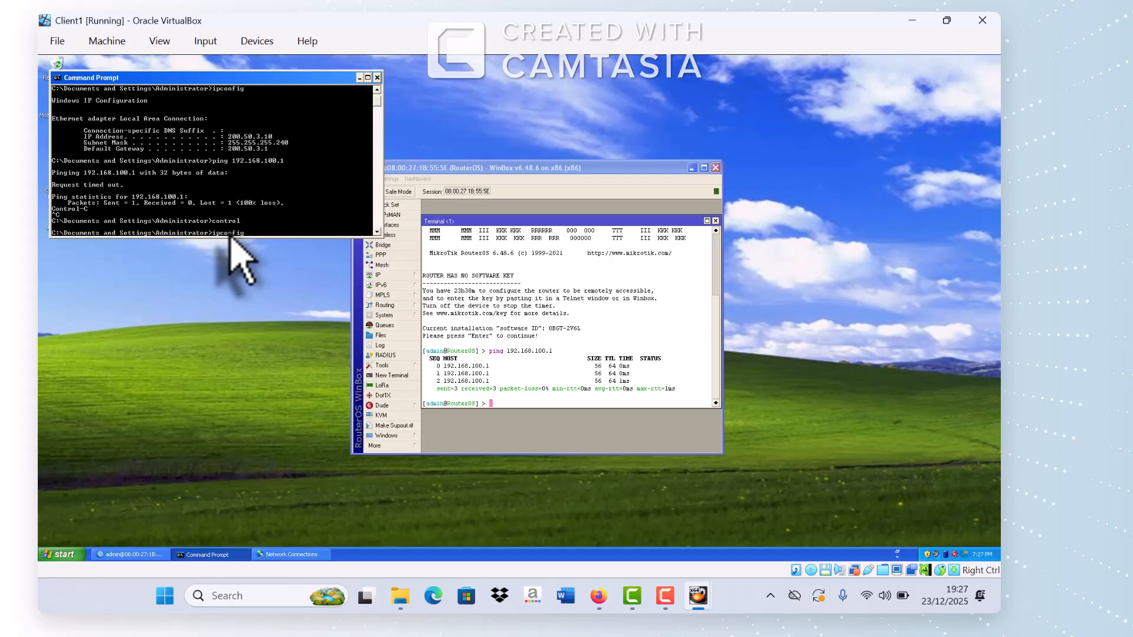
# Step: Verify IP 192.168.100.60 via ipconfig, ping 192.168.100.1 with 0% loss, and close WinBox's terminal
pyautogui.press('Return')
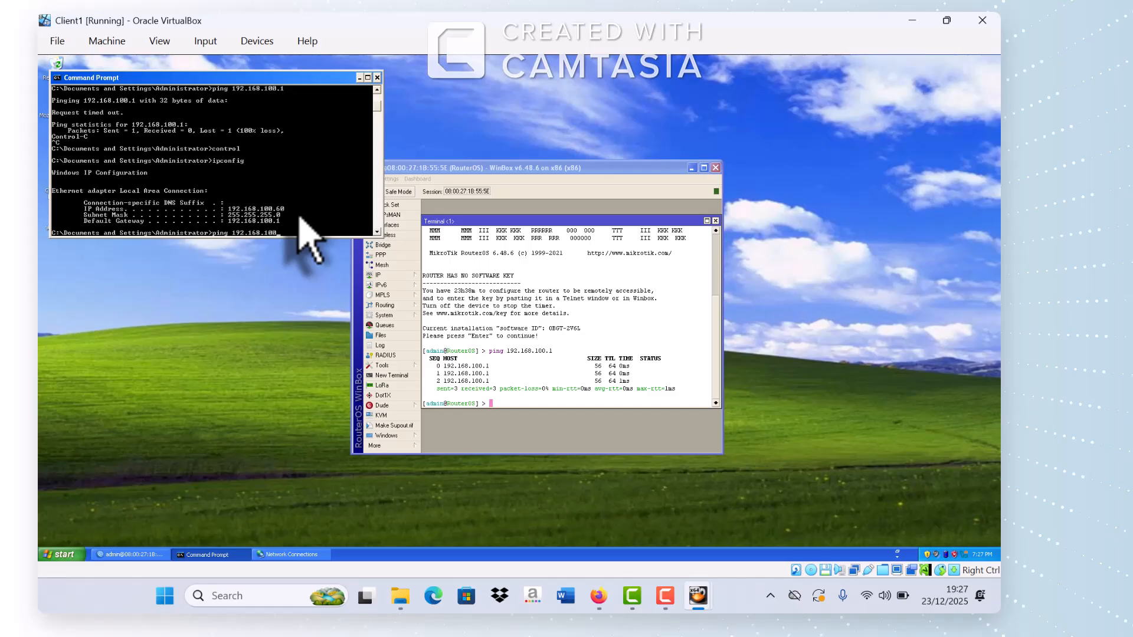
pyautogui.press('Return')
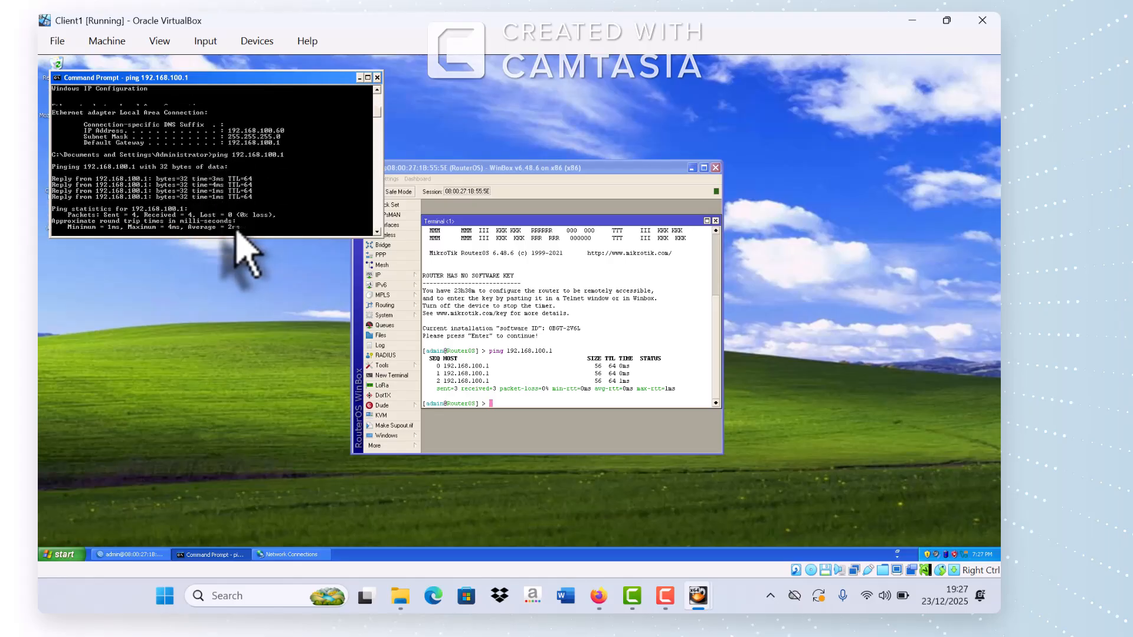
pyautogui.hotkey('ctrl', 'c')
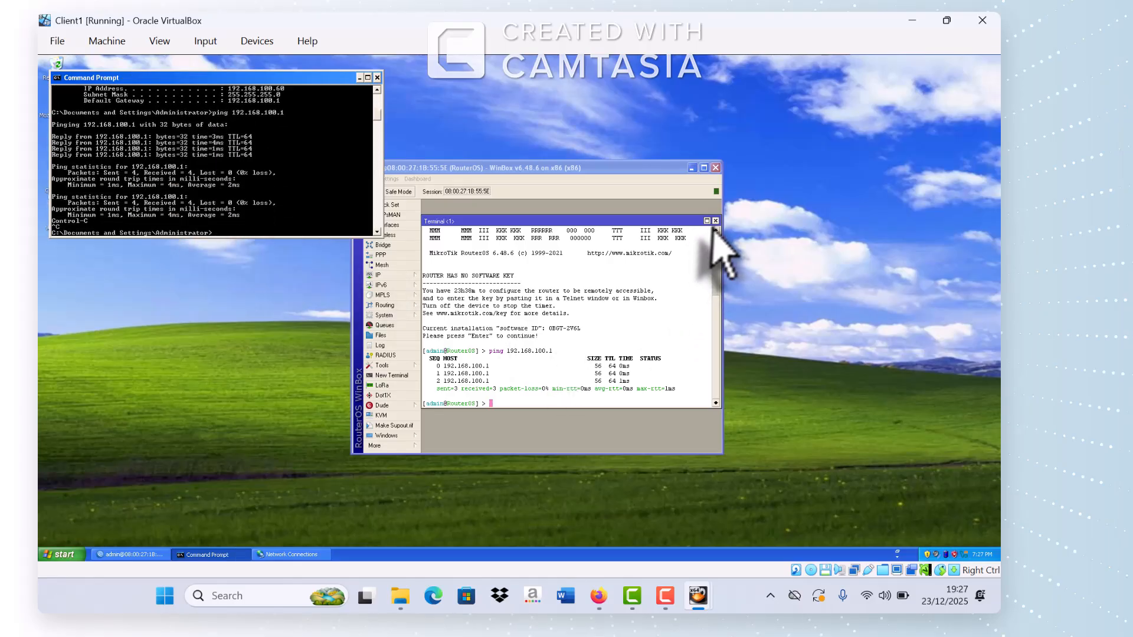
pyautogui.click(715, 221)
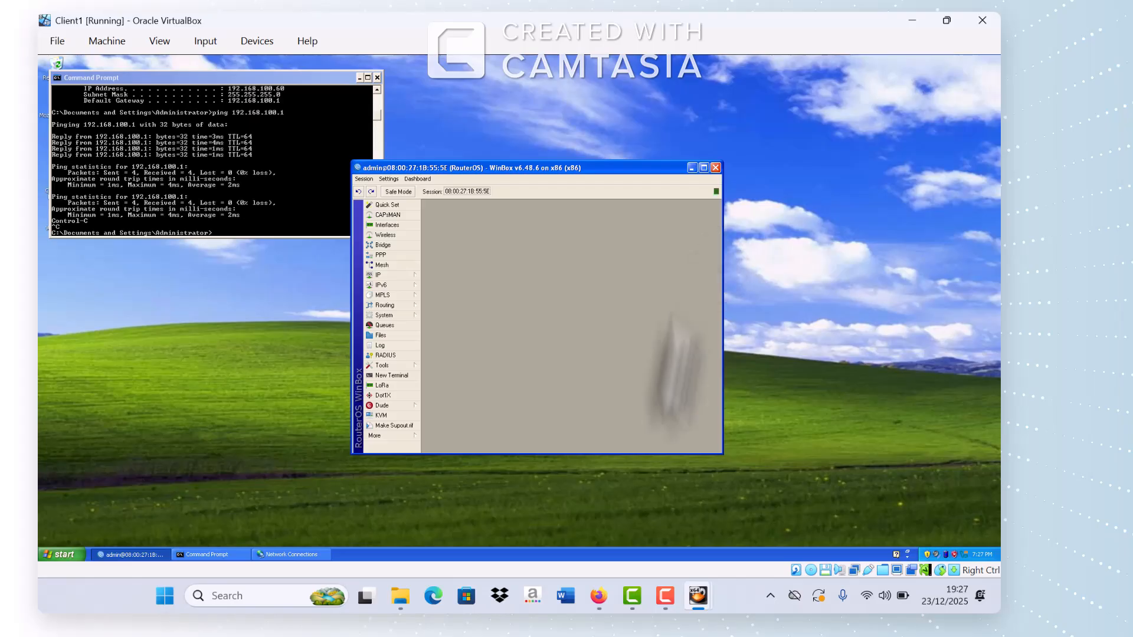
# Step: Review the task PDF, then return to the Client1 virtual machine
pyautogui.click(598, 596)
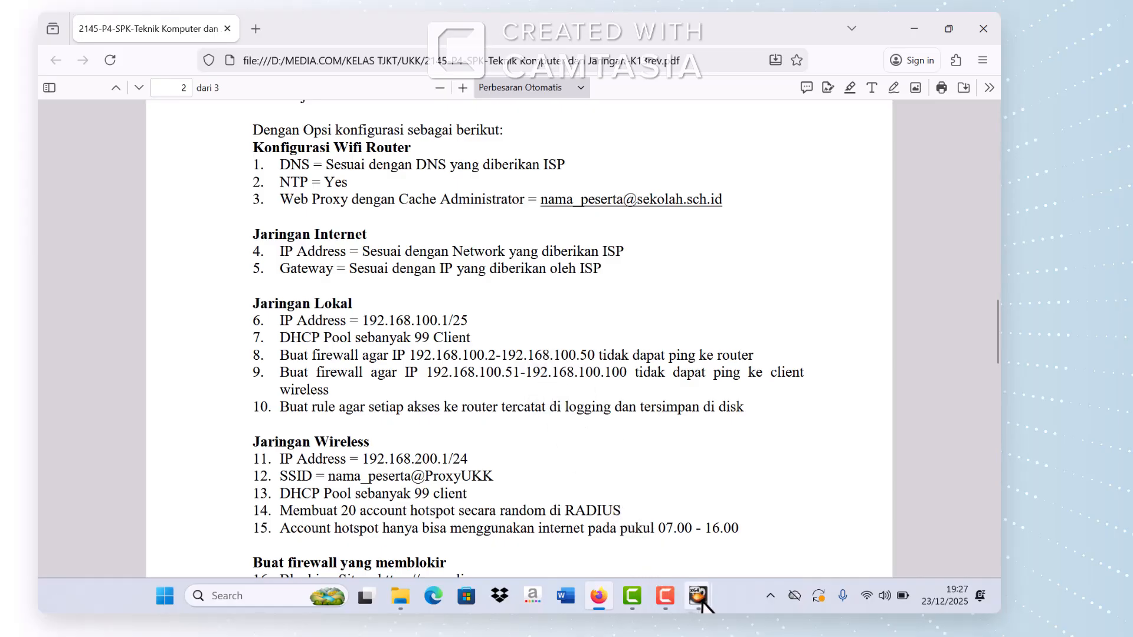
pyautogui.moveTo(698, 596)
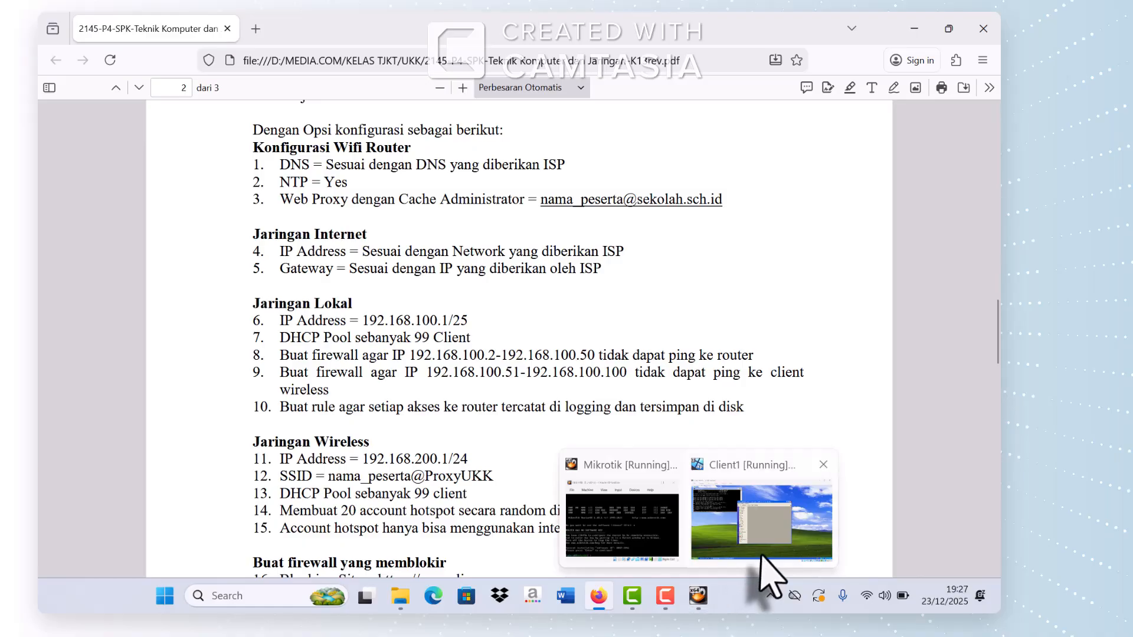
pyautogui.click(762, 557)
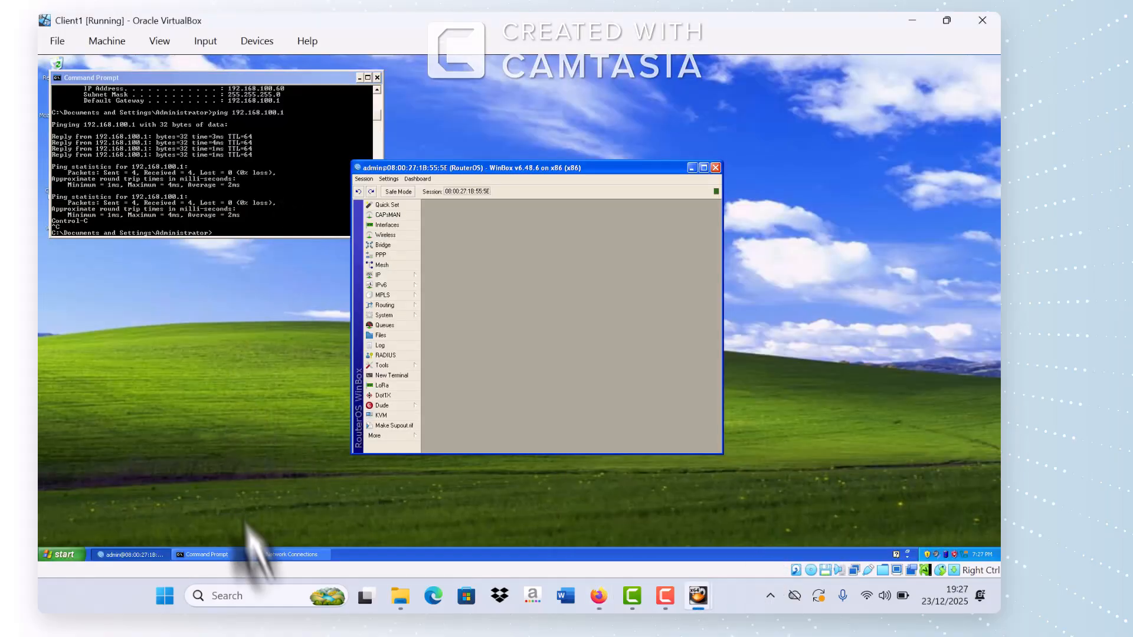
# Step: Change the client's static IP address to 192.168.100.49 and save the connection settings
pyautogui.click(290, 555)
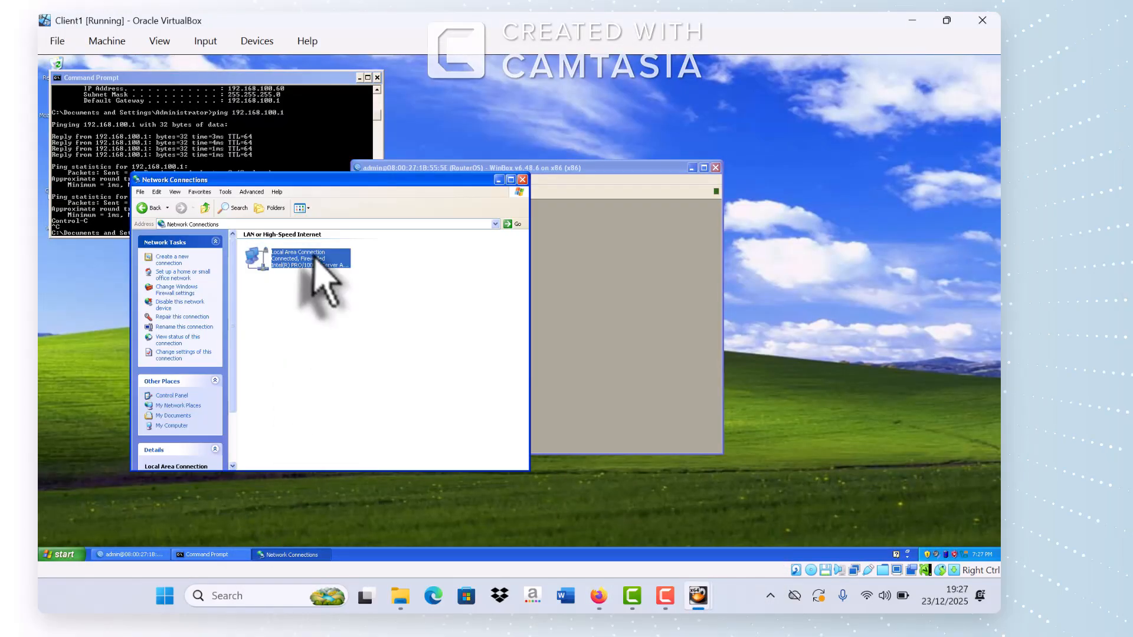
pyautogui.rightClick(302, 257)
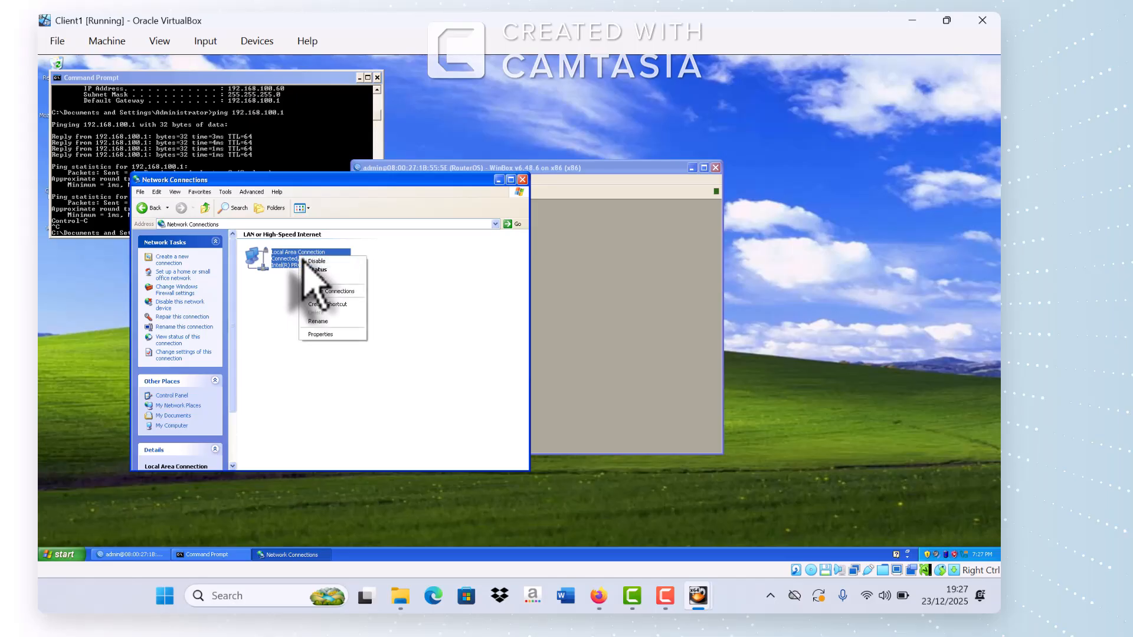
pyautogui.click(324, 334)
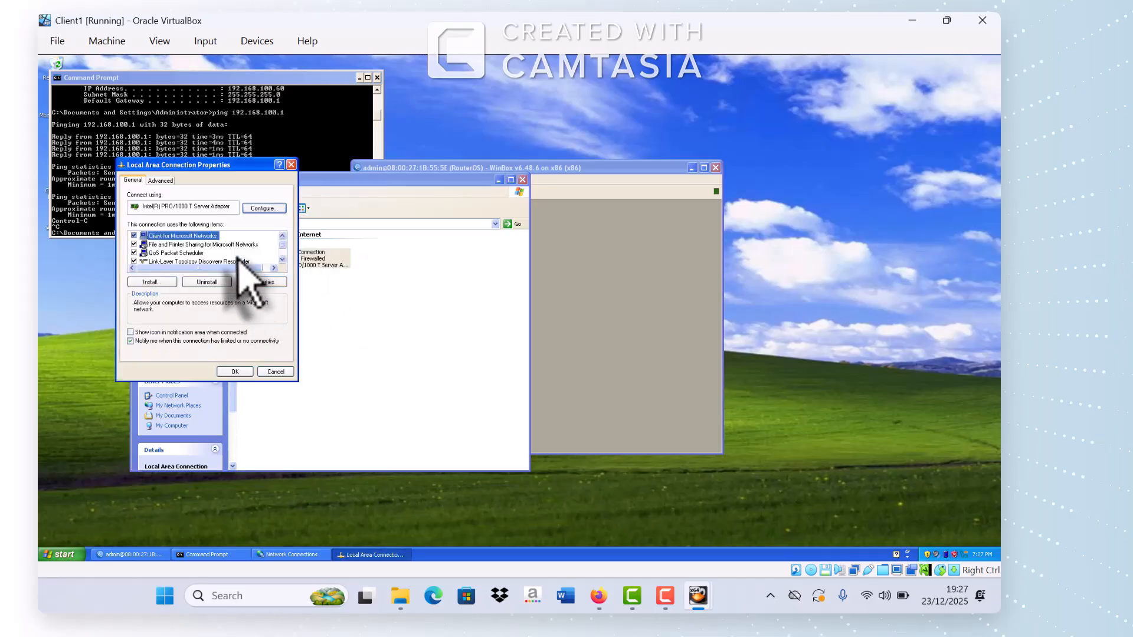
pyautogui.scroll(-2, 237, 260)
pyautogui.doubleClick(199, 260)
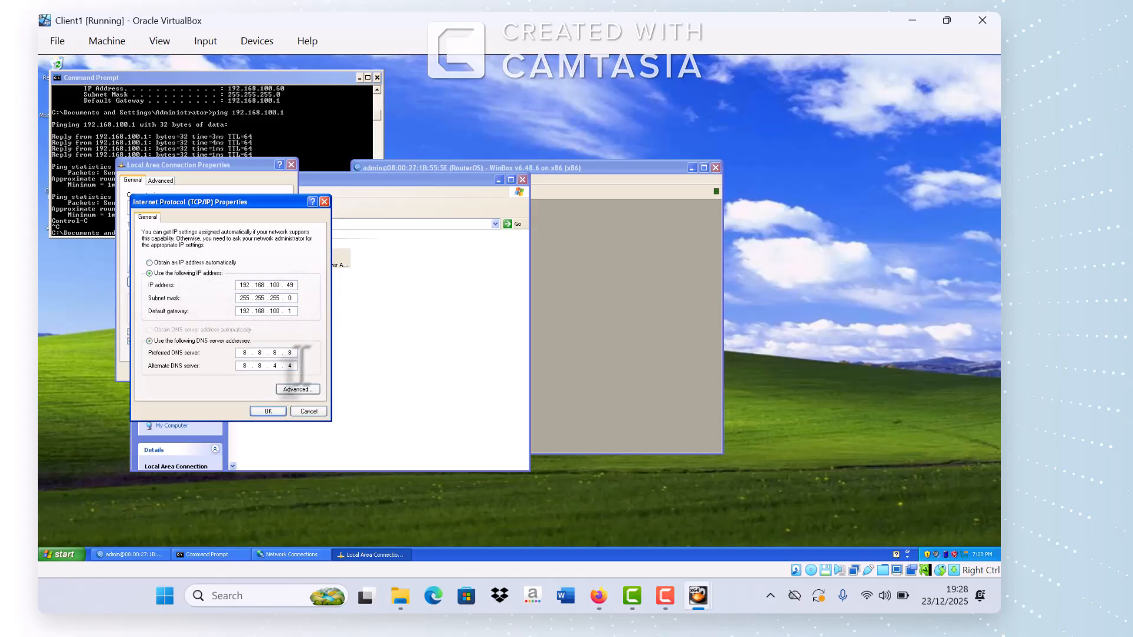
pyautogui.click(269, 412)
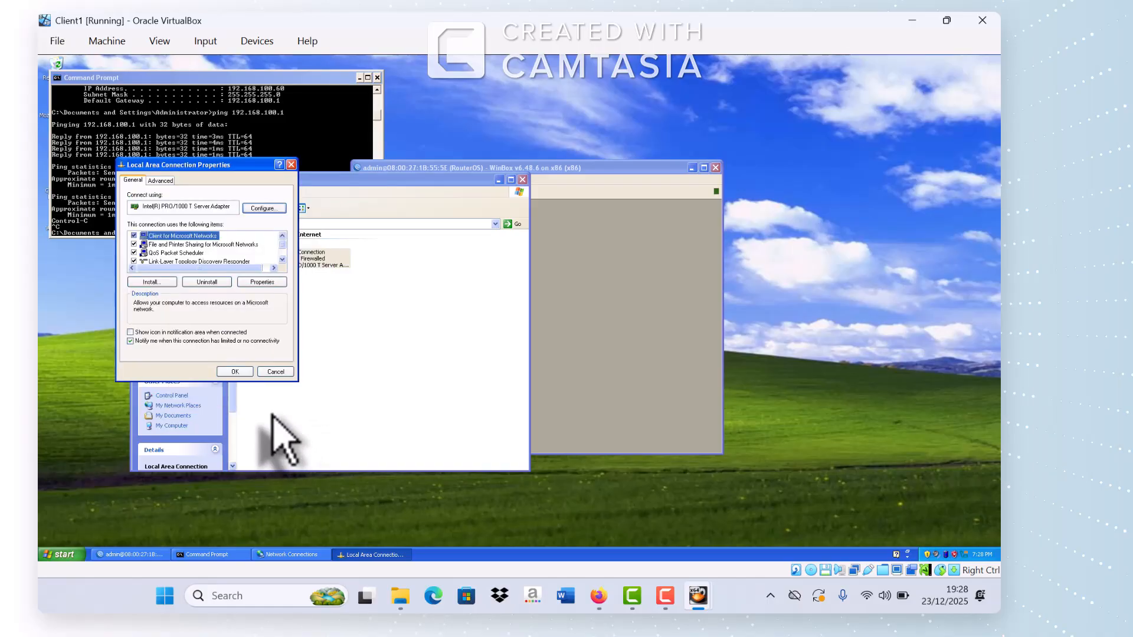
pyautogui.click(242, 375)
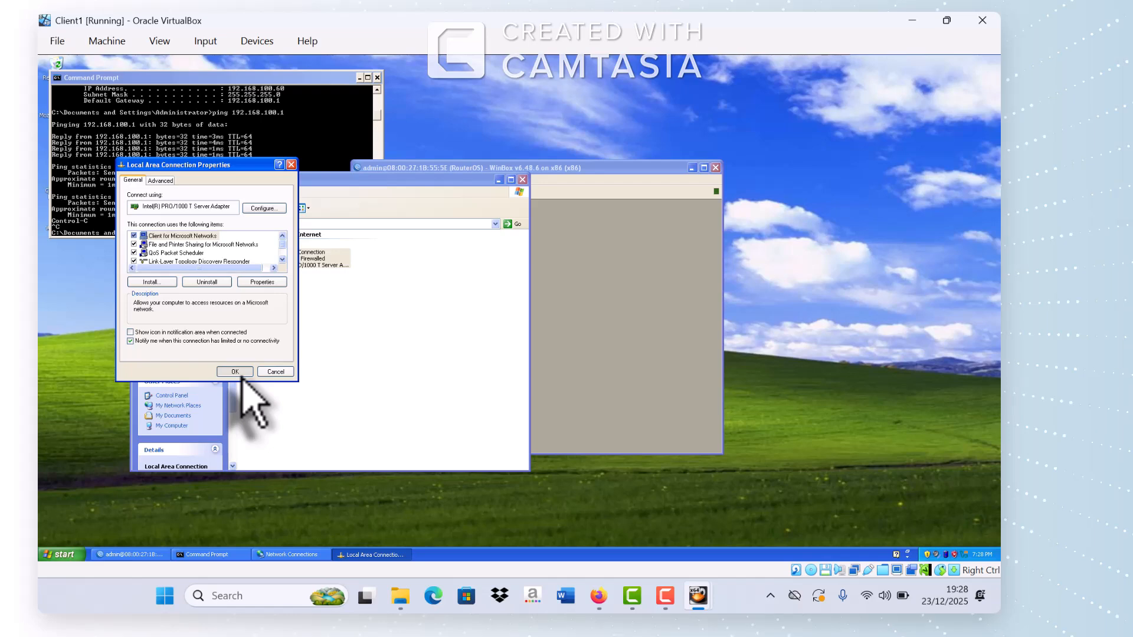
pyautogui.click(499, 181)
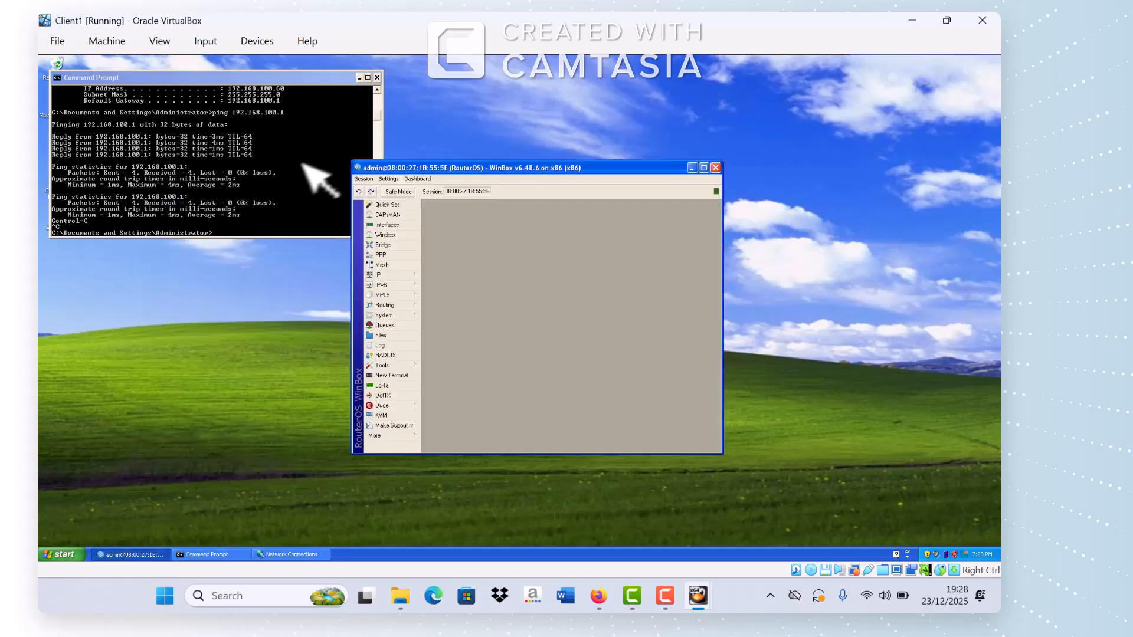
# Step: Re-run the ping to 192.168.100.1 from Client1; it gets 3 of 3 replies
pyautogui.click(237, 234)
pyautogui.press('Up')
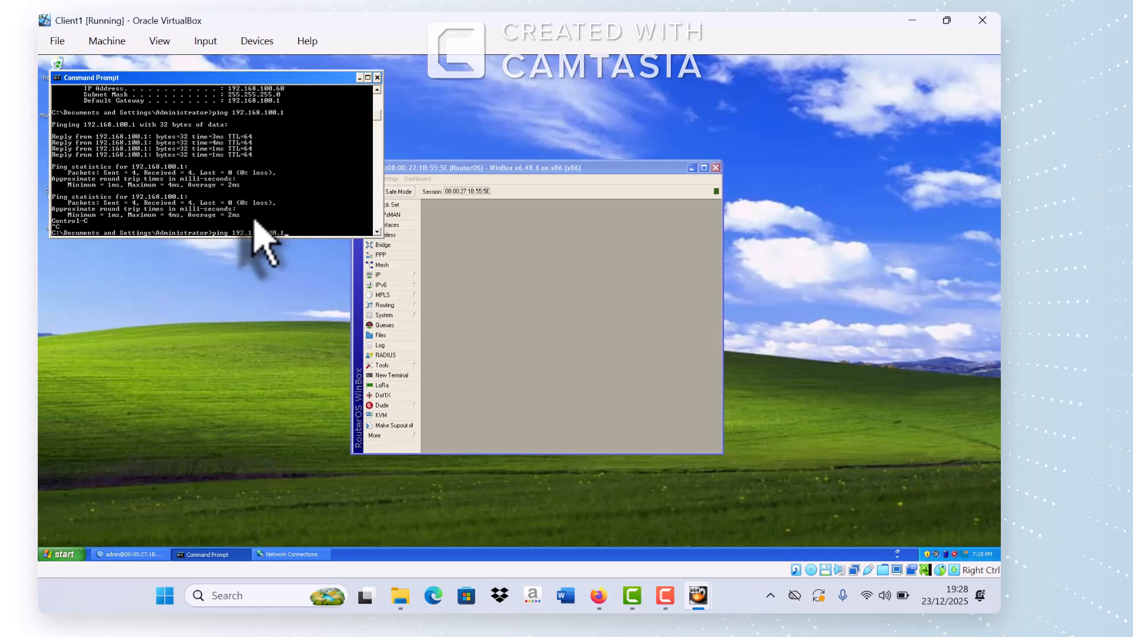
pyautogui.press('Return')
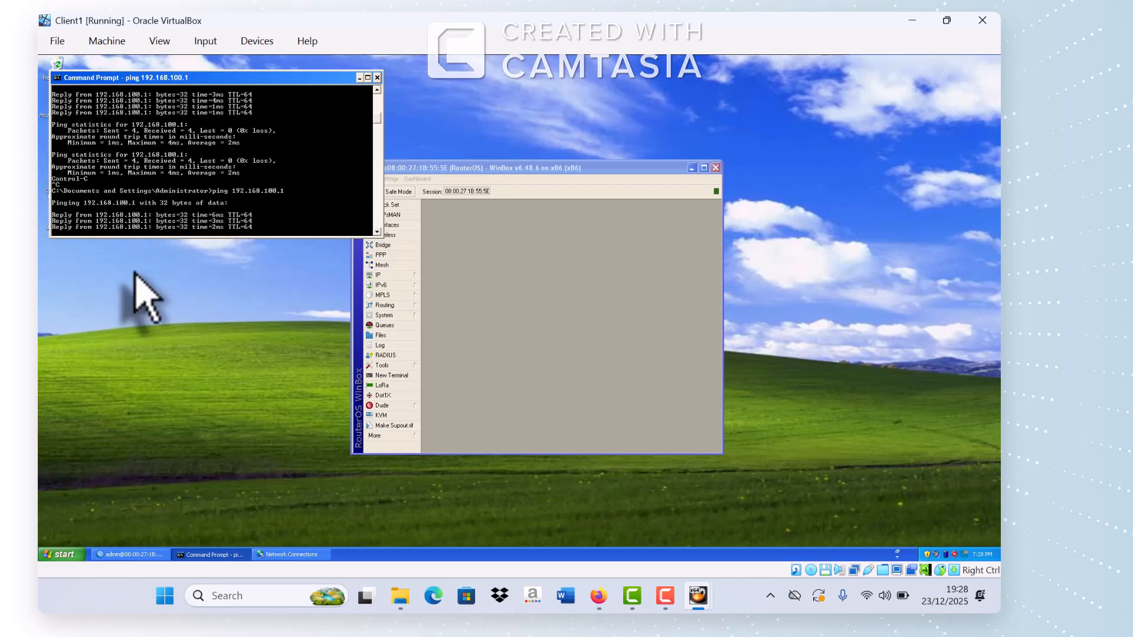
pyautogui.hotkey('ctrl', 'c')
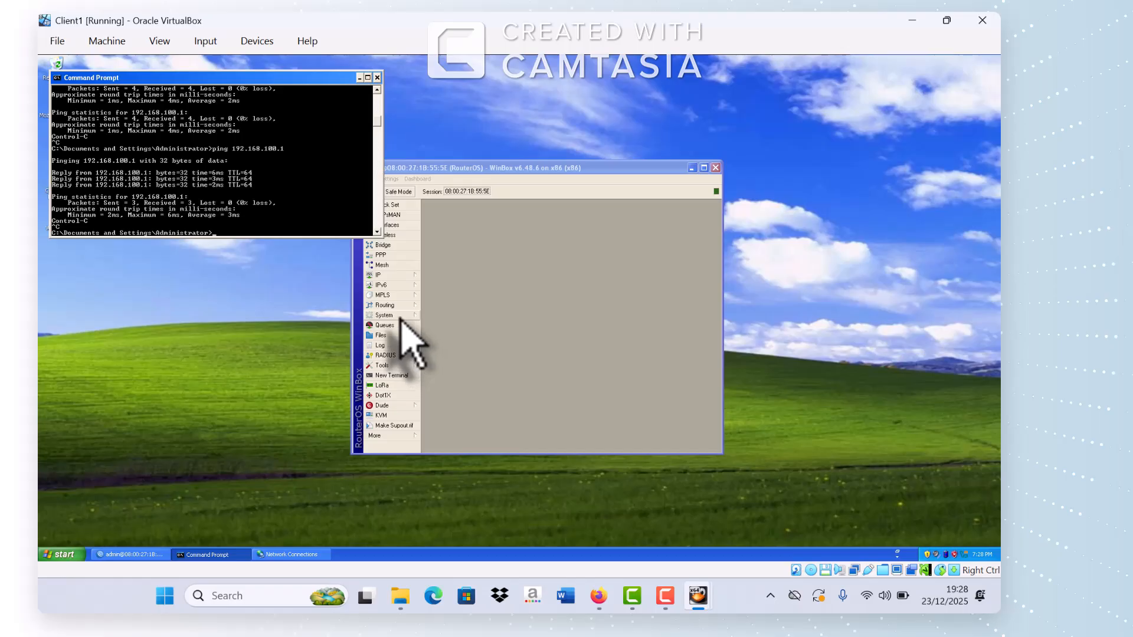
# Step: Start a new NAT rule under IP > Firewall, leaving its protocol unset
pyautogui.click(388, 276)
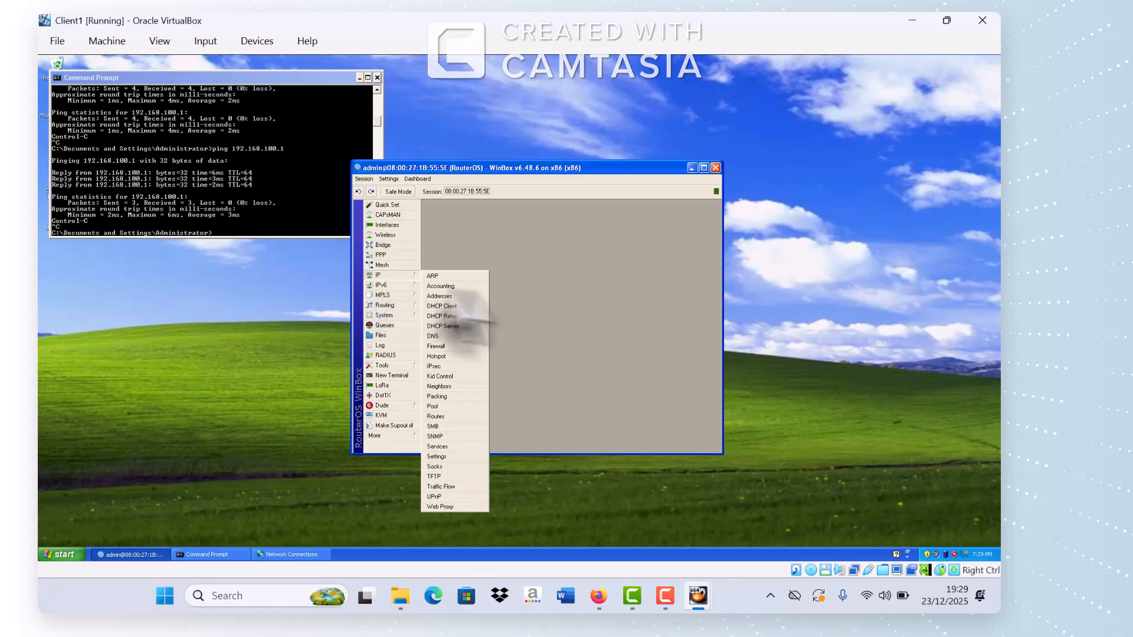
pyautogui.click(452, 350)
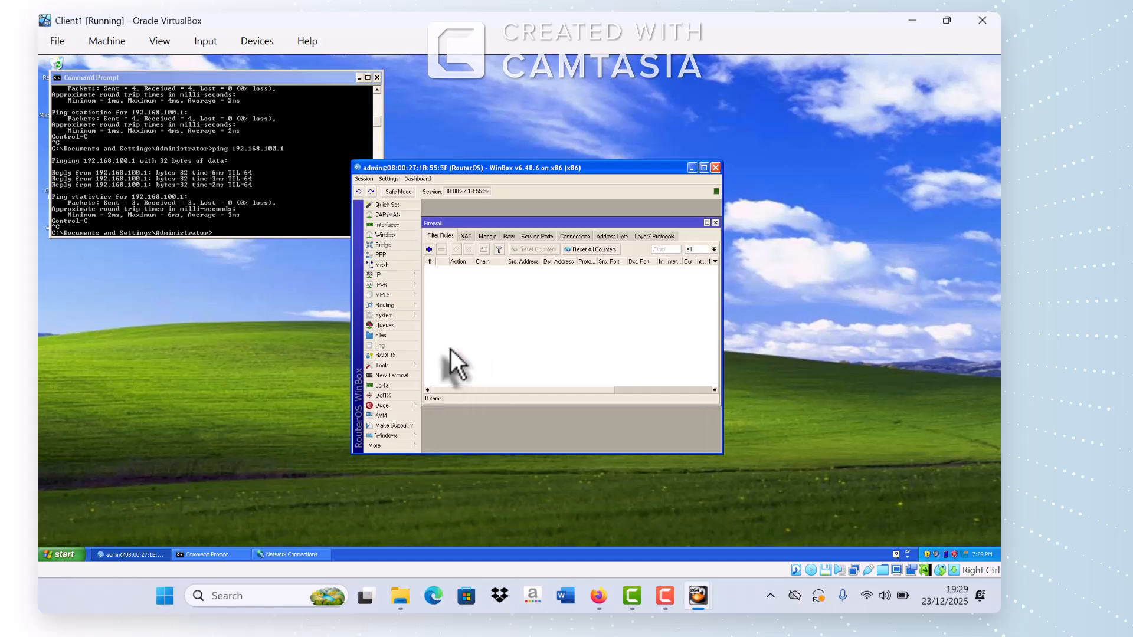
pyautogui.click(465, 237)
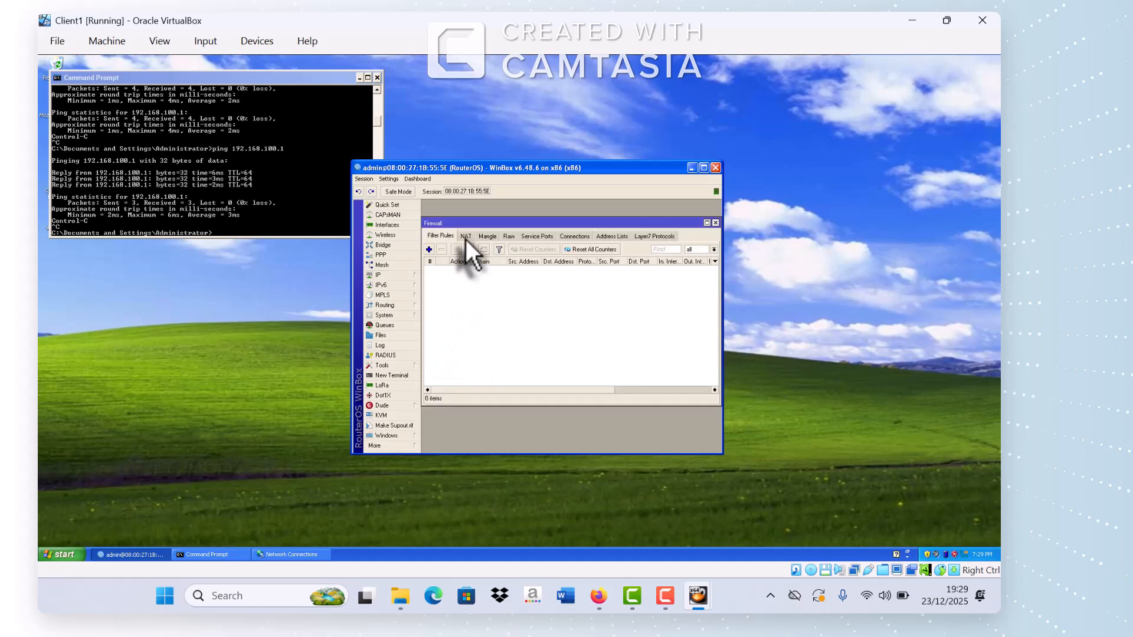
pyautogui.click(429, 249)
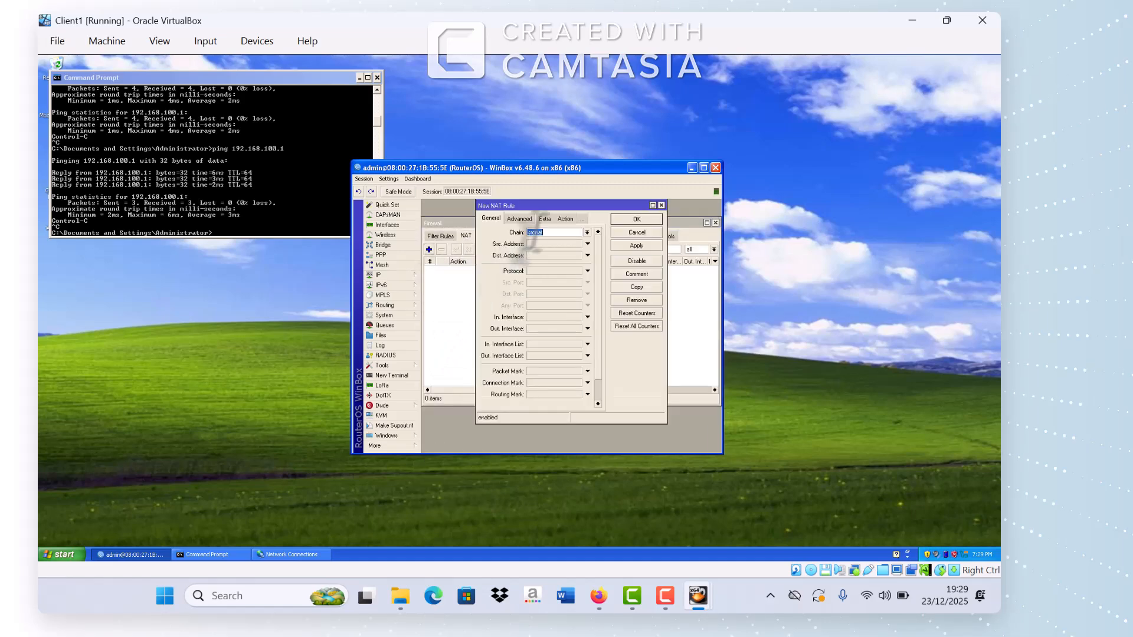
pyautogui.click(538, 271)
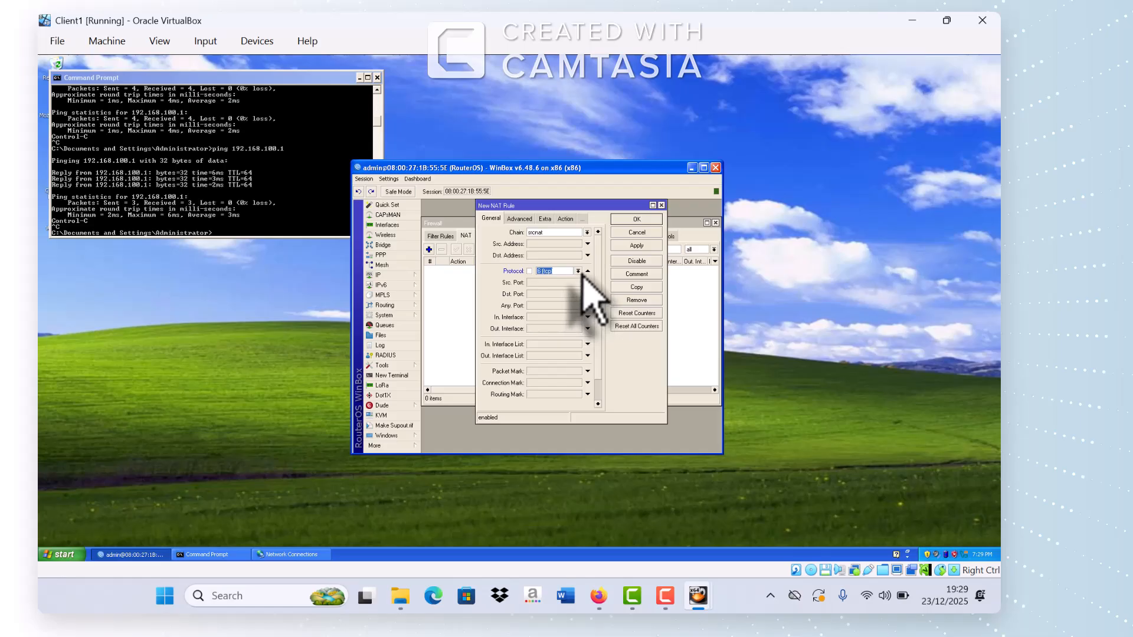
pyautogui.click(579, 272)
pyautogui.click(588, 272)
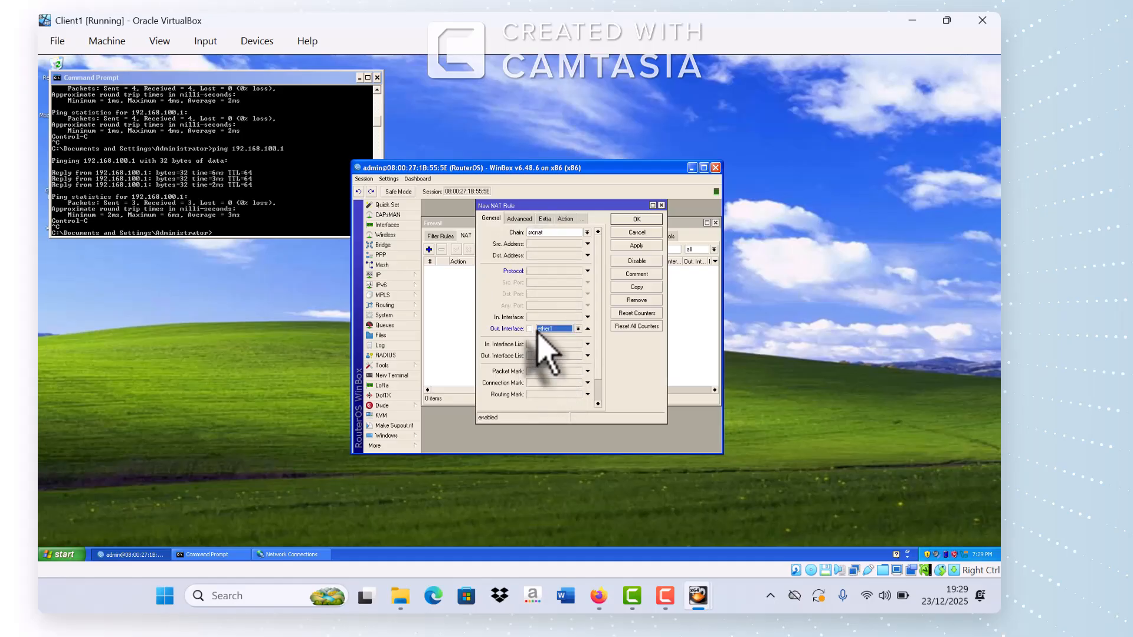
# Step: Make the NAT rule masquerade out ether1, save it, and return to Filter Rules
pyautogui.click(577, 329)
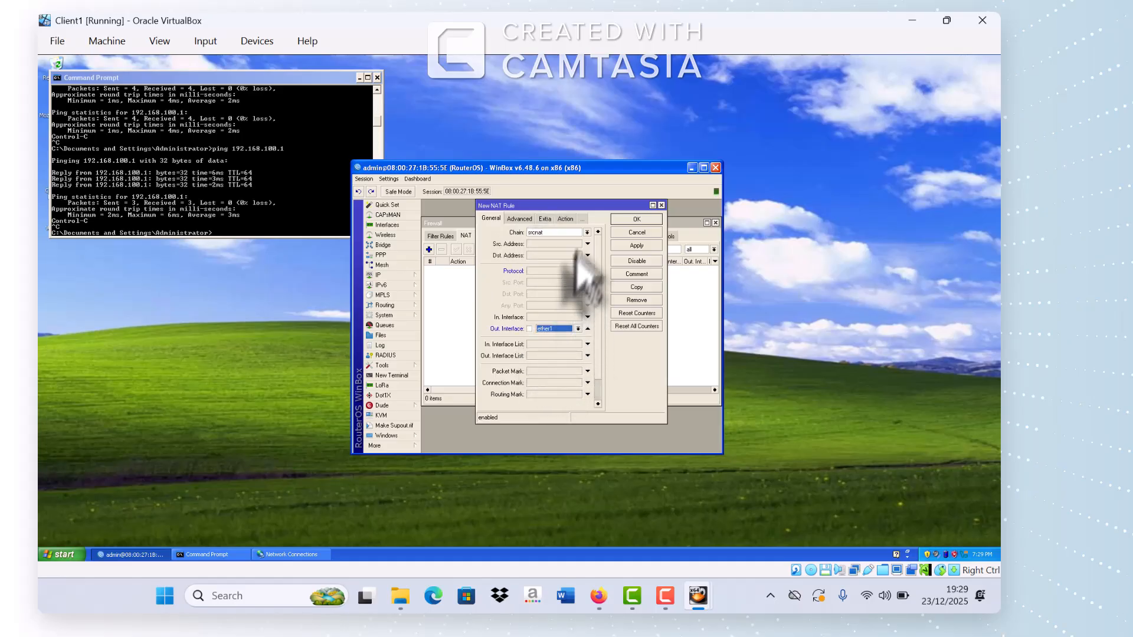
pyautogui.click(567, 220)
pyautogui.click(575, 234)
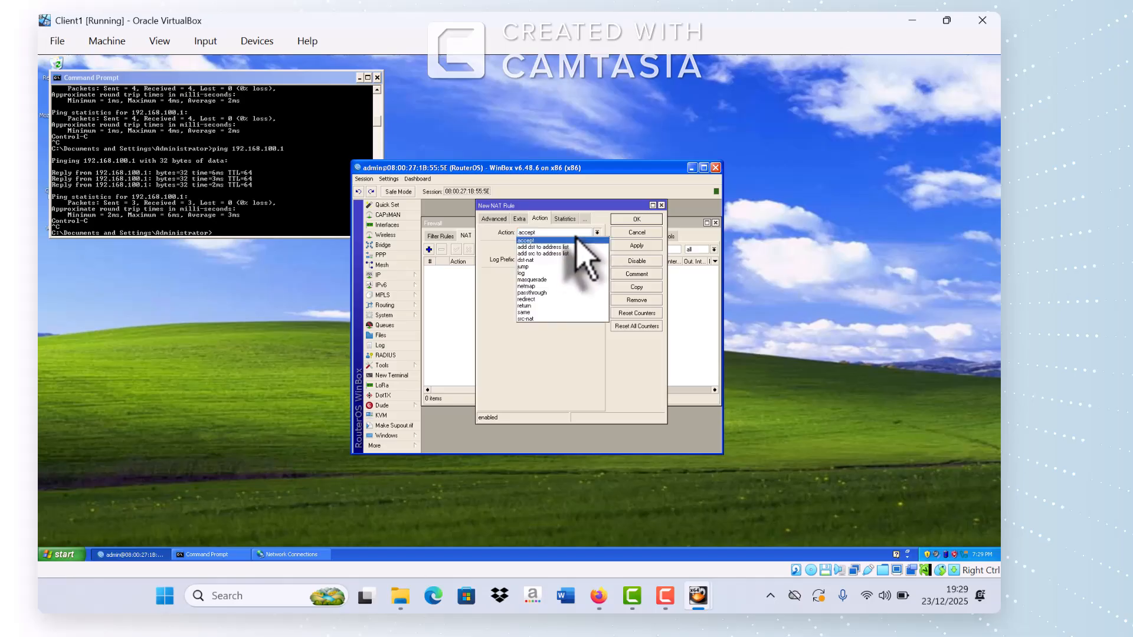
pyautogui.click(558, 281)
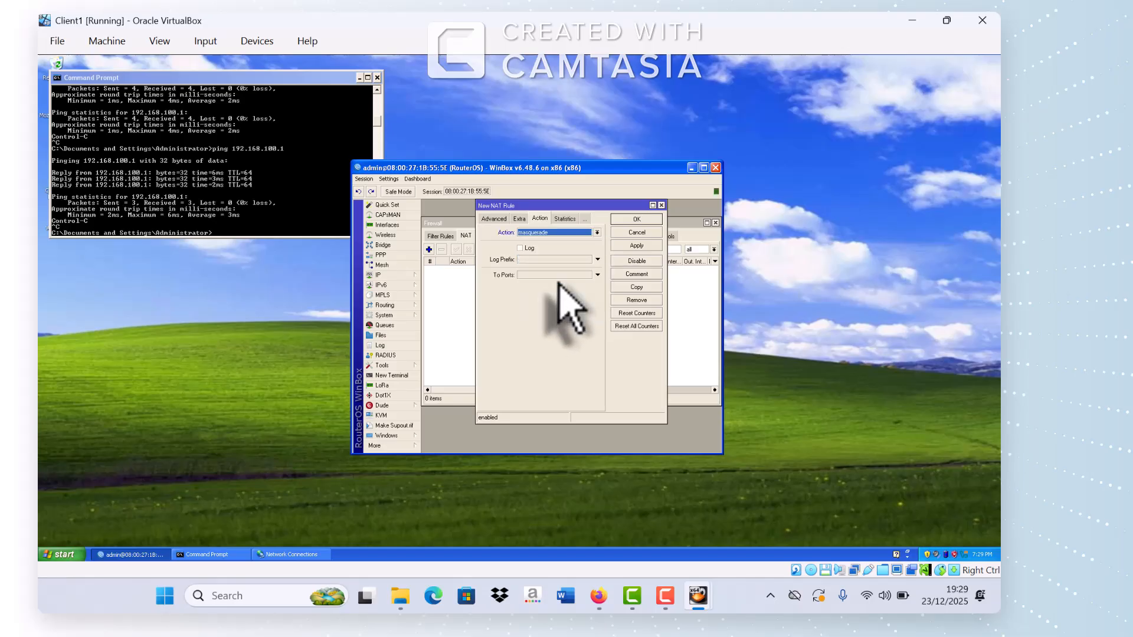
pyautogui.click(637, 246)
pyautogui.click(632, 221)
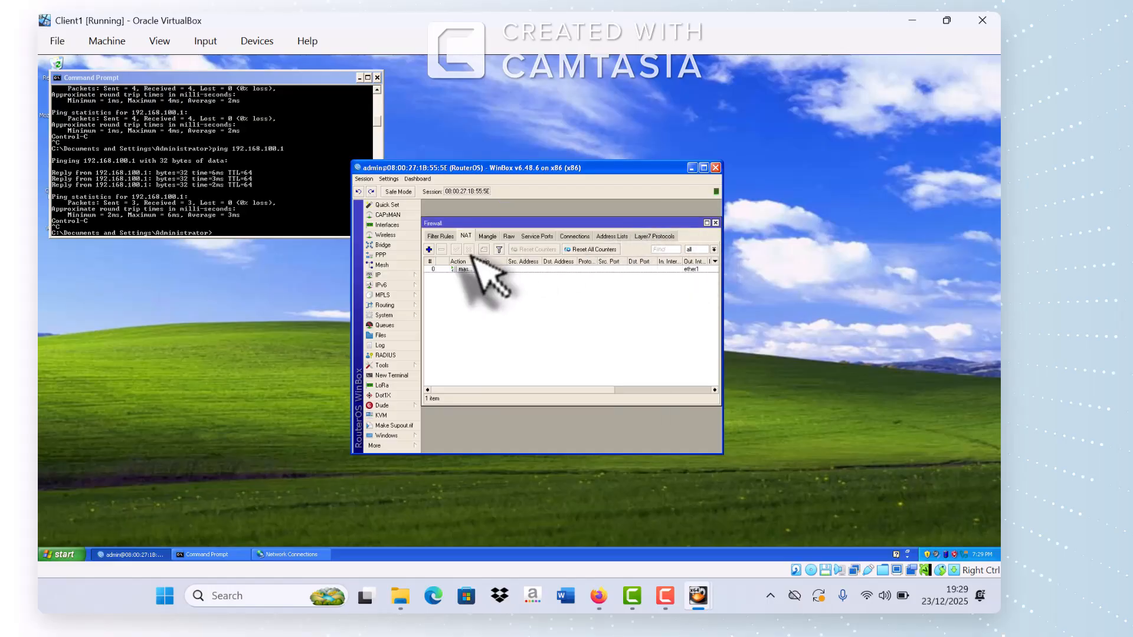
pyautogui.click(446, 238)
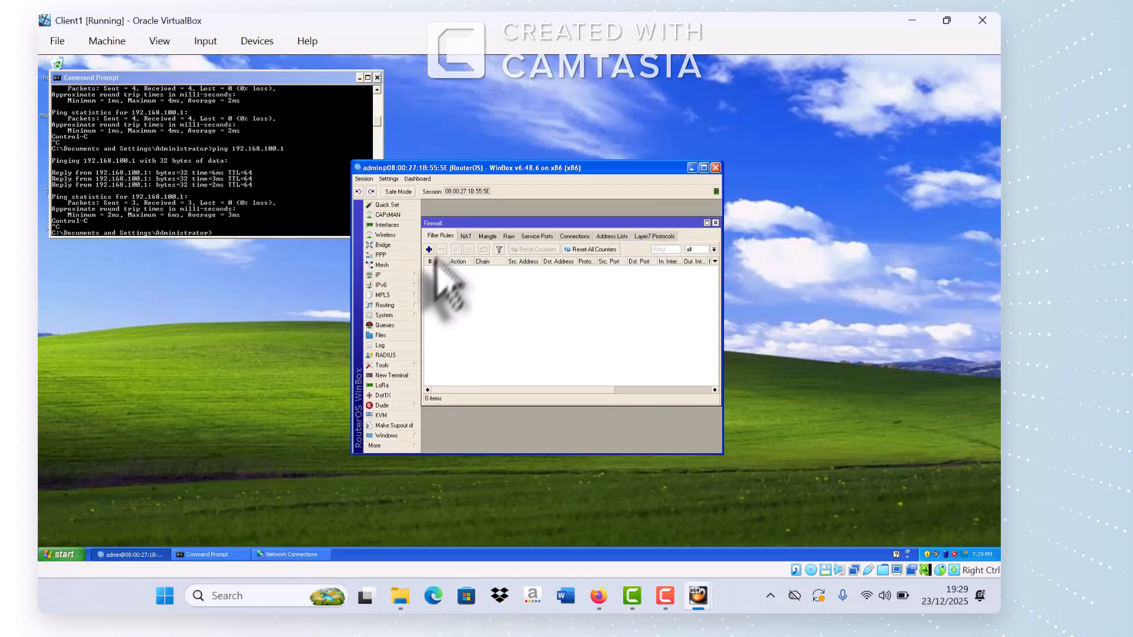
# Step: Start a new input-chain filter rule matching ICMP from source range 192.168.100.2-192.168.100.50
pyautogui.click(429, 249)
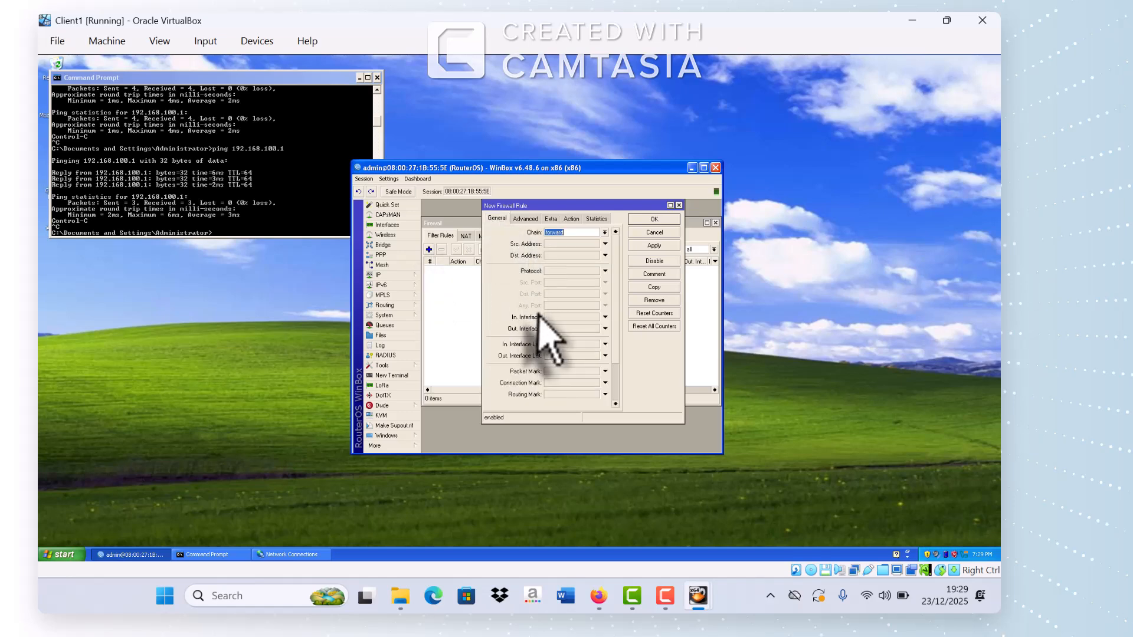
pyautogui.click(605, 234)
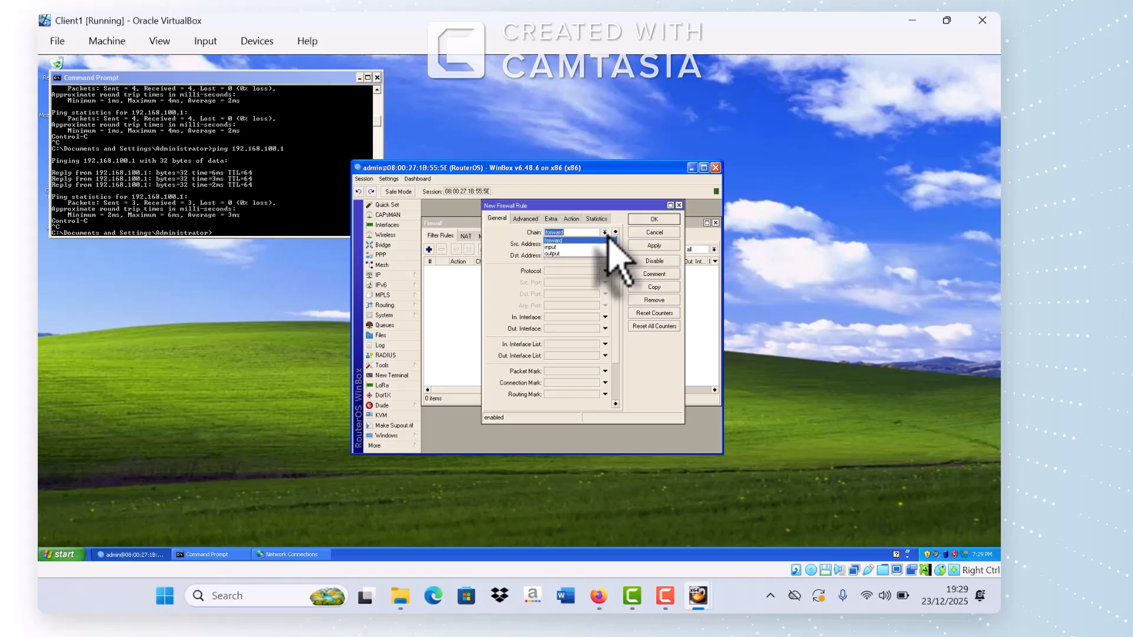
pyautogui.click(573, 248)
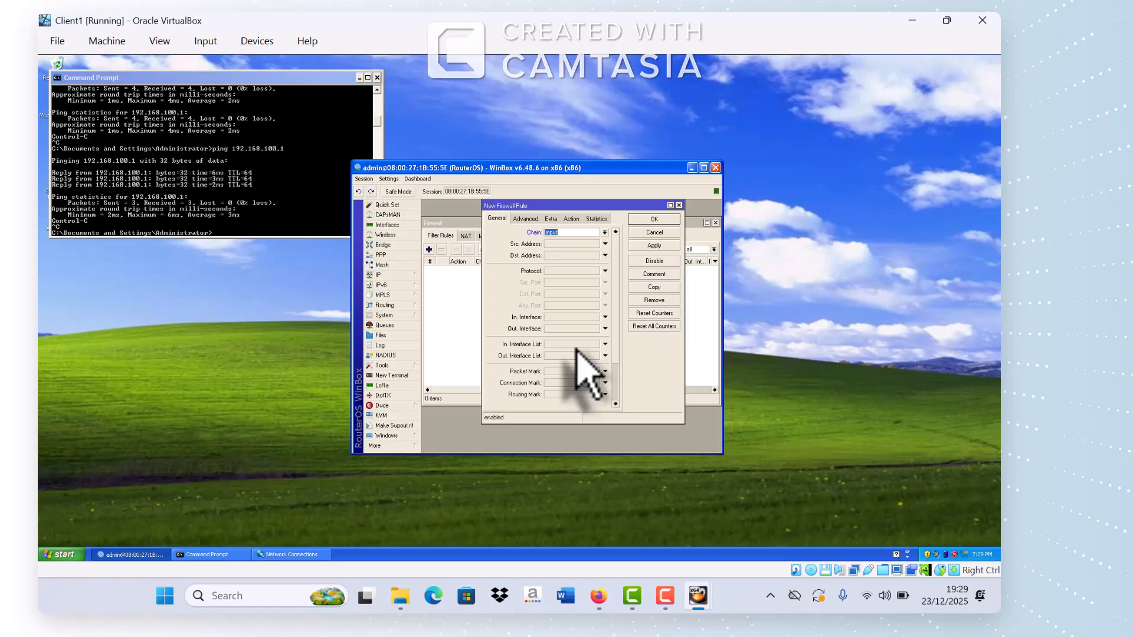
pyautogui.click(561, 244)
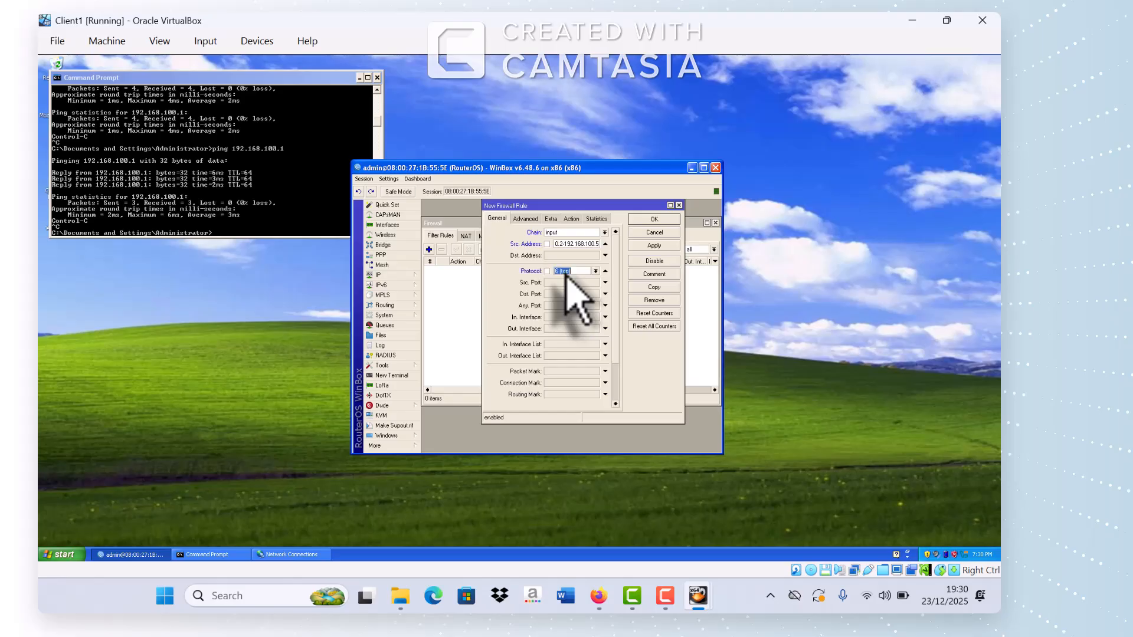
pyautogui.click(572, 271)
pyautogui.click(569, 316)
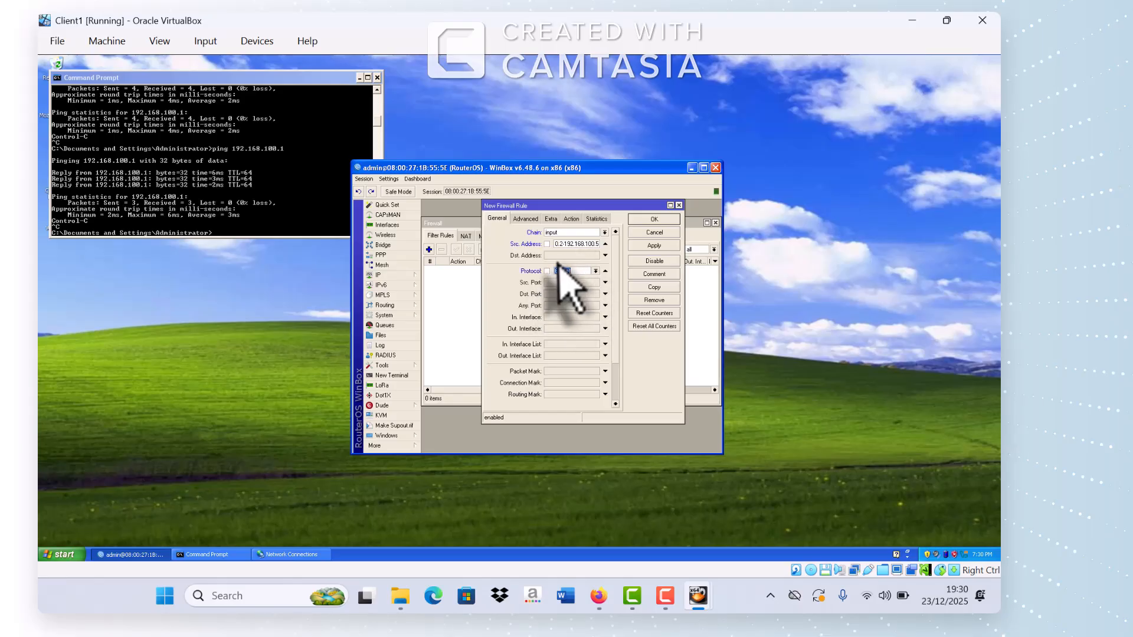
pyautogui.click(595, 272)
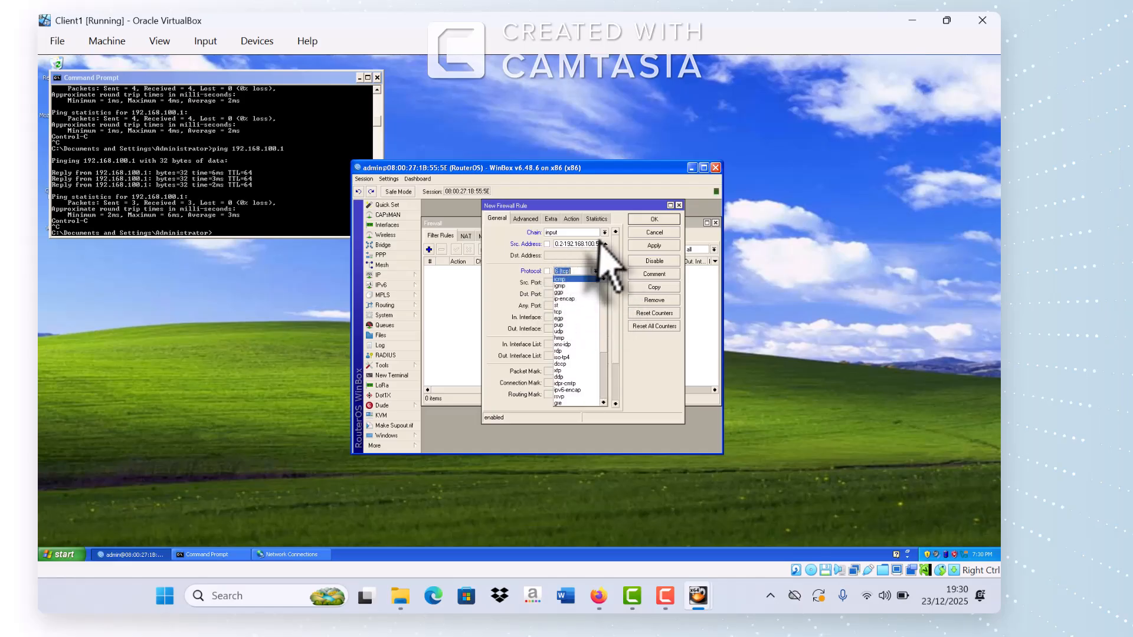
pyautogui.click(573, 280)
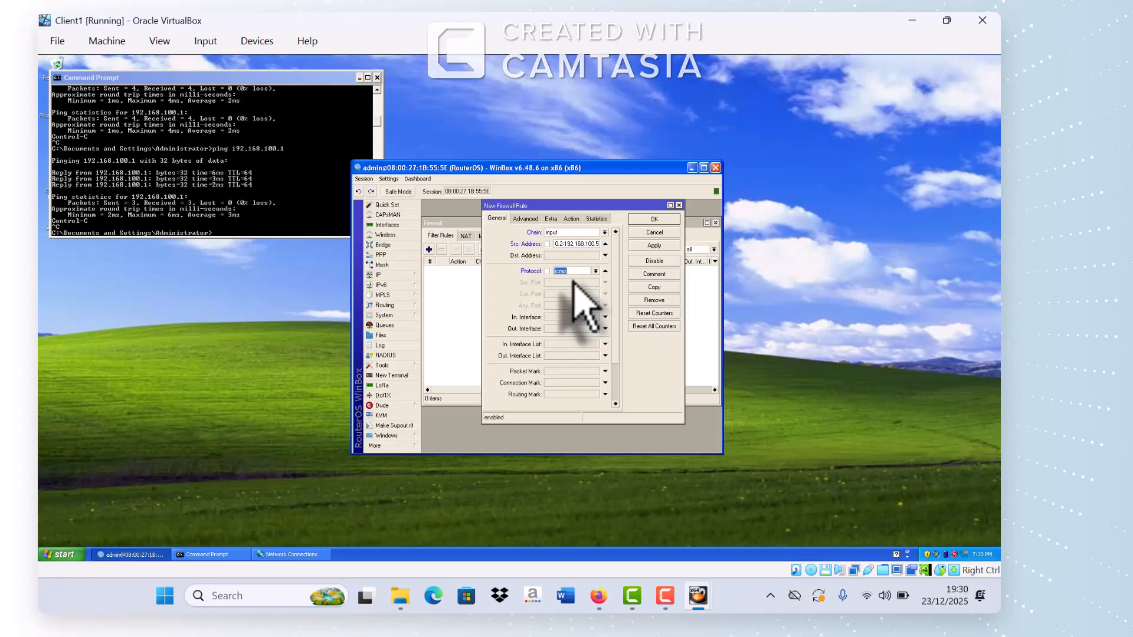
# Step: Set the rule's action to drop and save it
pyautogui.click(572, 219)
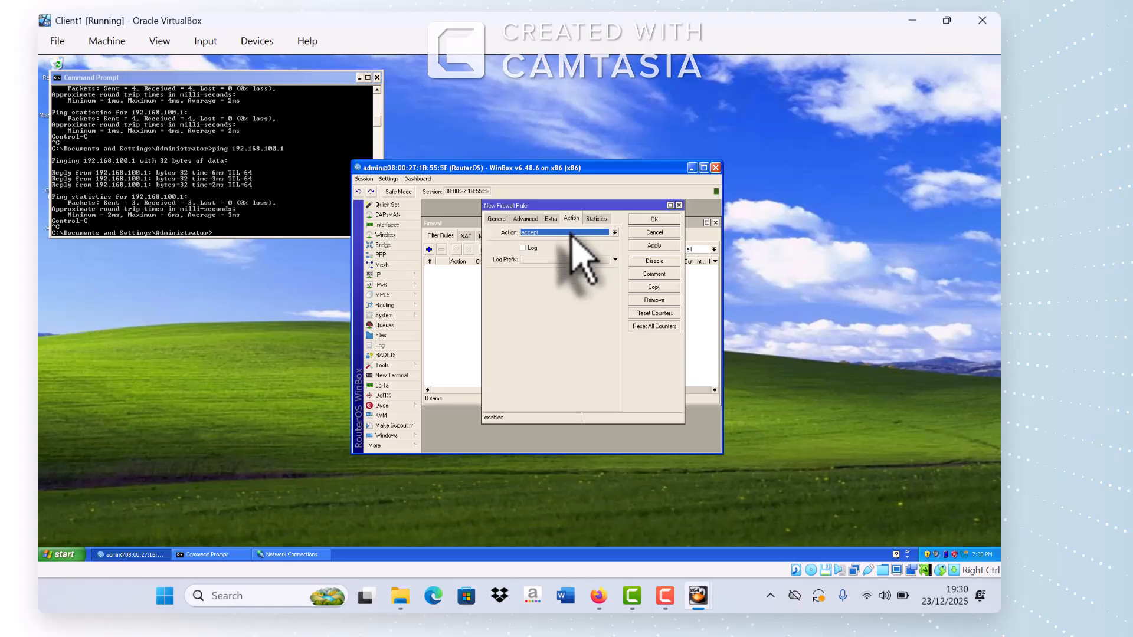
pyautogui.click(571, 233)
pyautogui.click(537, 262)
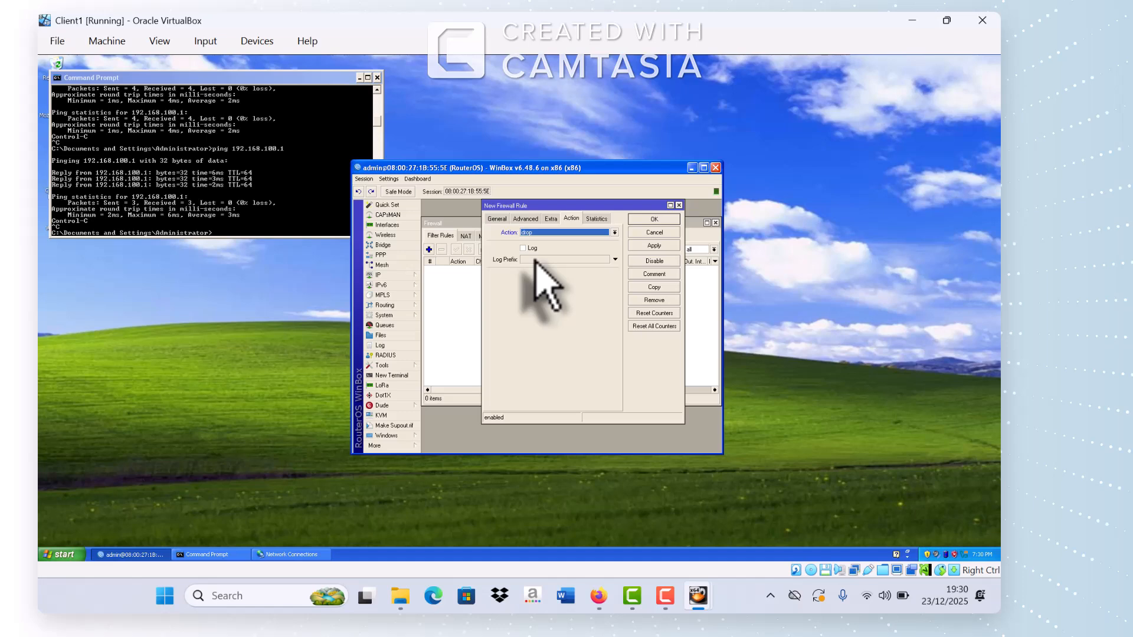
pyautogui.click(655, 245)
pyautogui.click(654, 227)
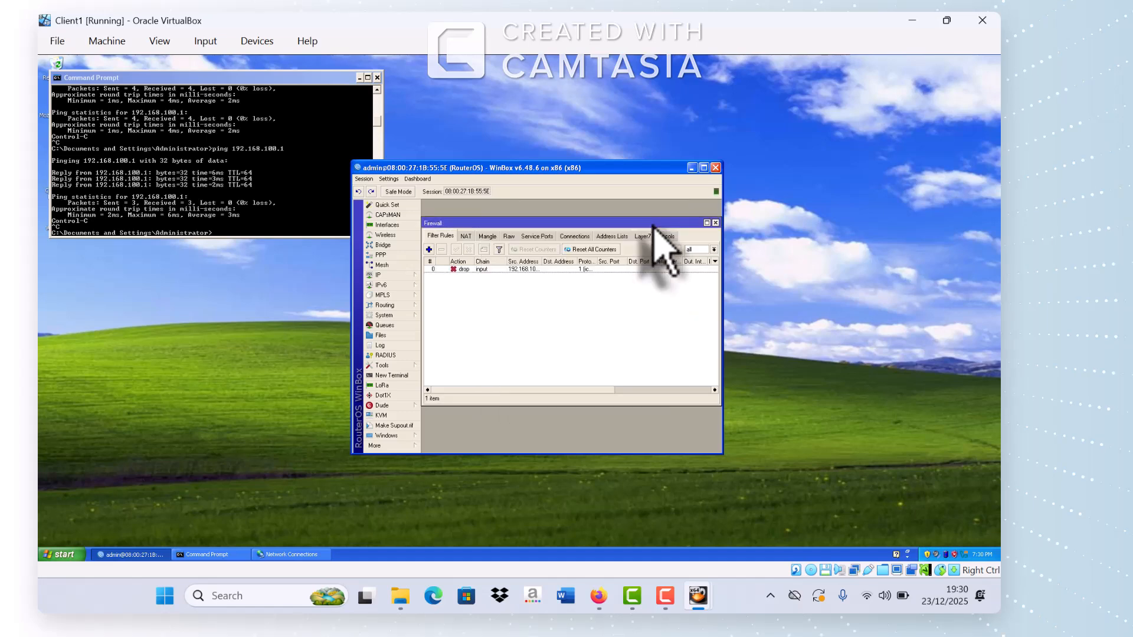
# Step: Ping the router at 192.168.100.1 from Client1's Command Prompt
pyautogui.click(224, 236)
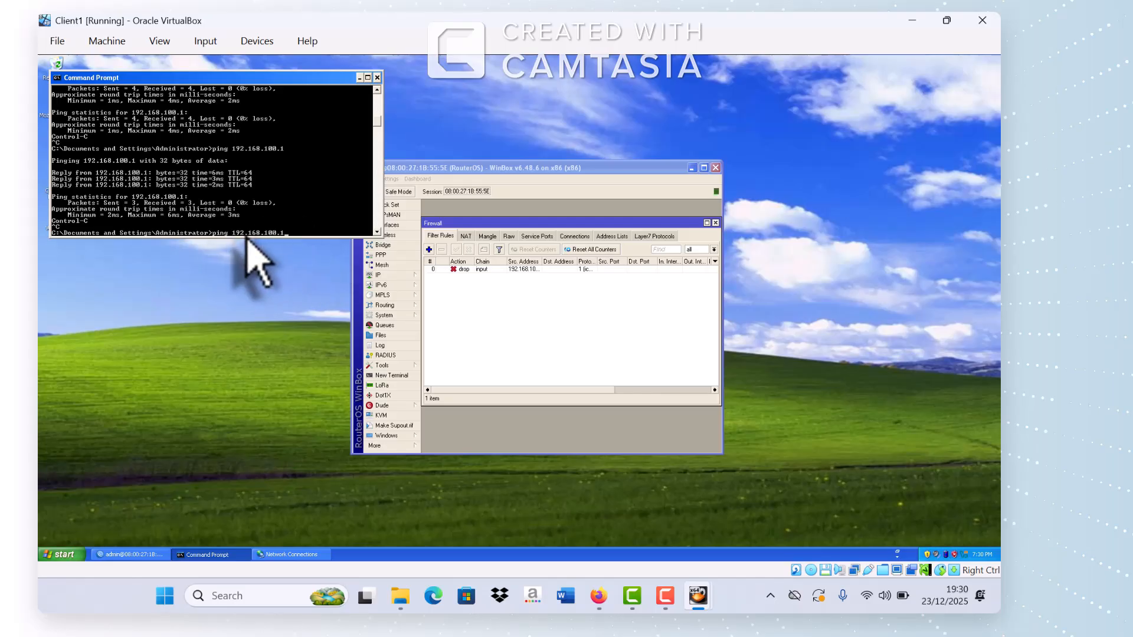
pyautogui.press('Return')
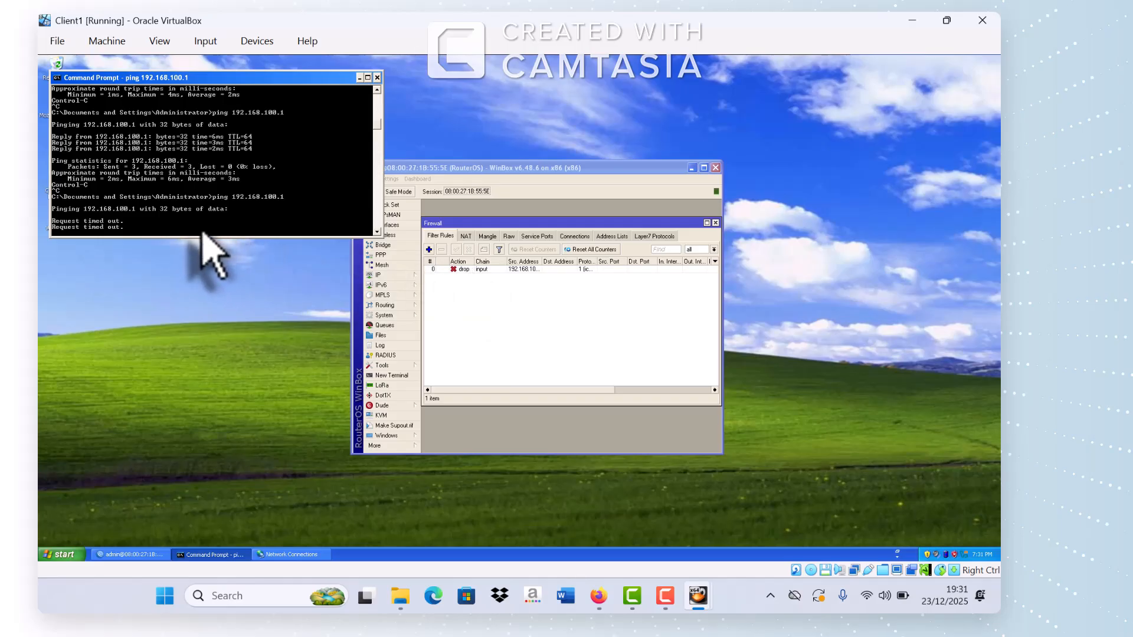
pyautogui.hotkey('ctrl', 'c')
# Step: Disable the ICMP drop rule in WinBox and ping the router again, getting replies
pyautogui.click(476, 269)
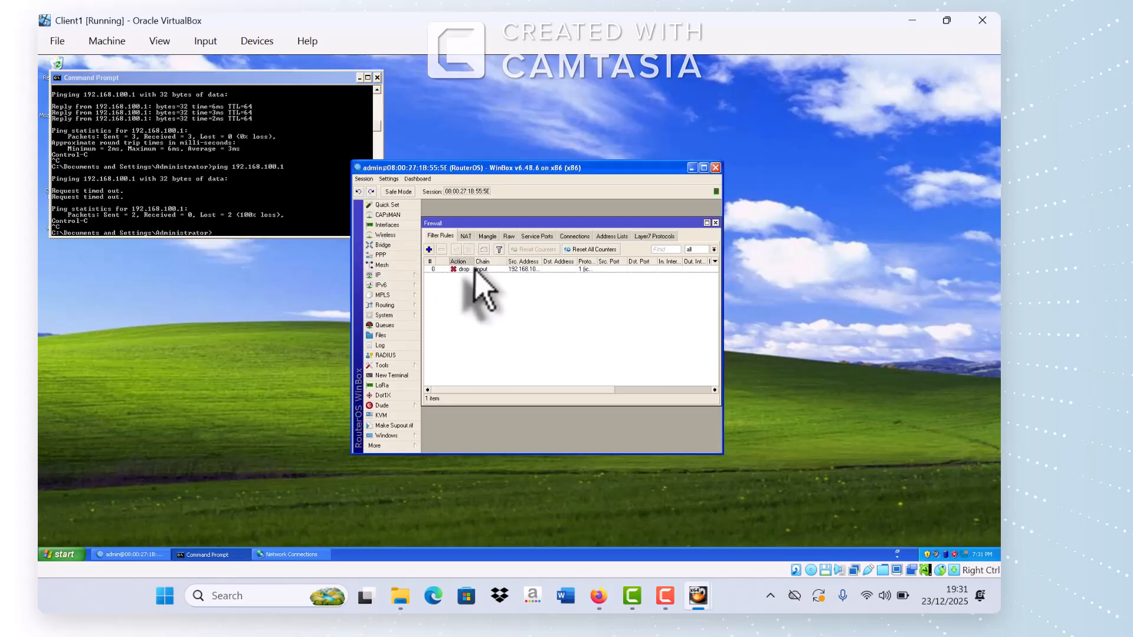
pyautogui.click(468, 268)
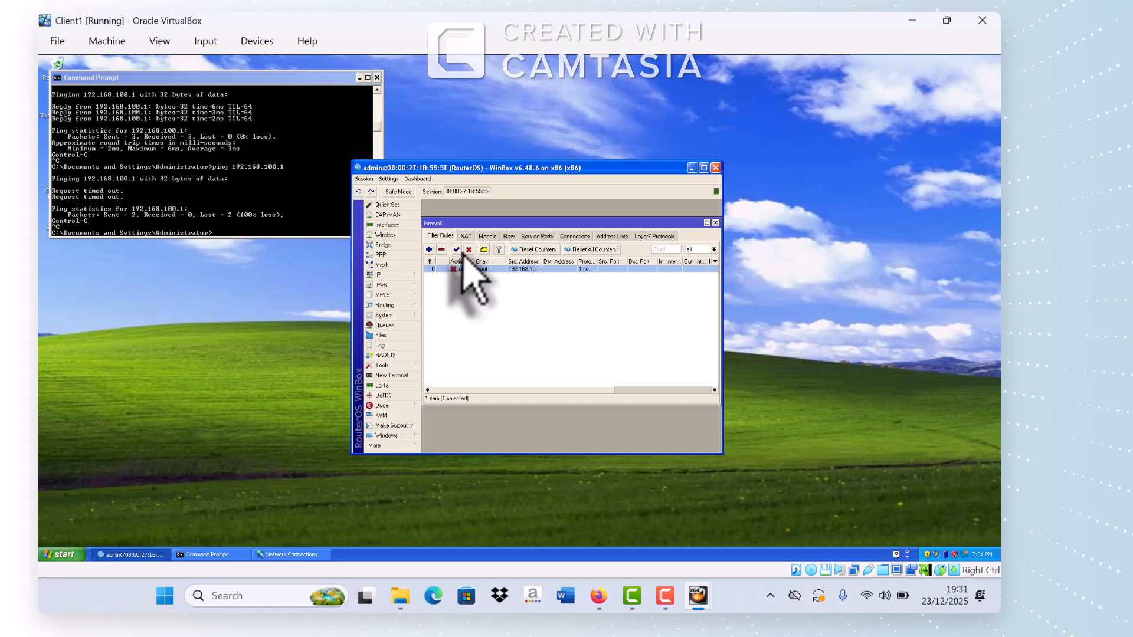
pyautogui.click(470, 250)
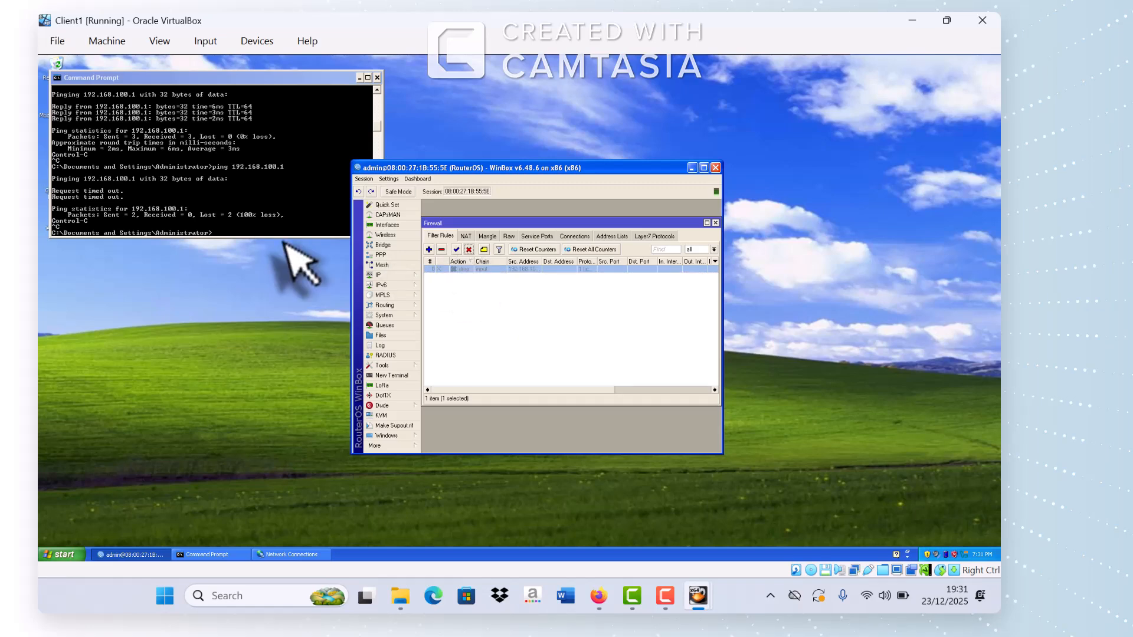
pyautogui.click(220, 235)
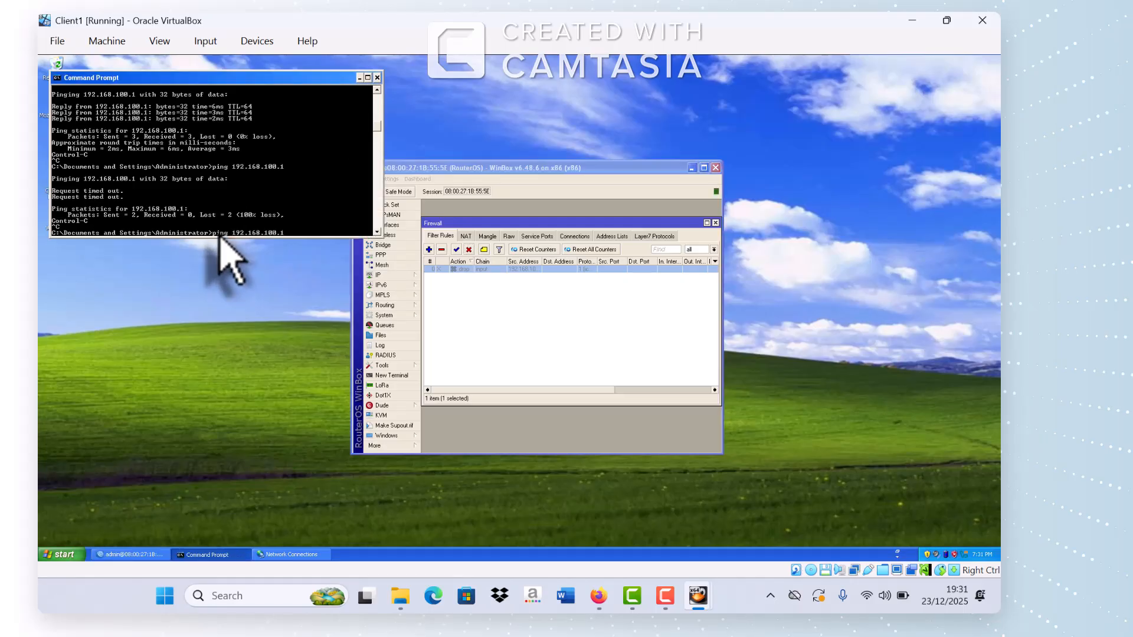
pyautogui.press('Return')
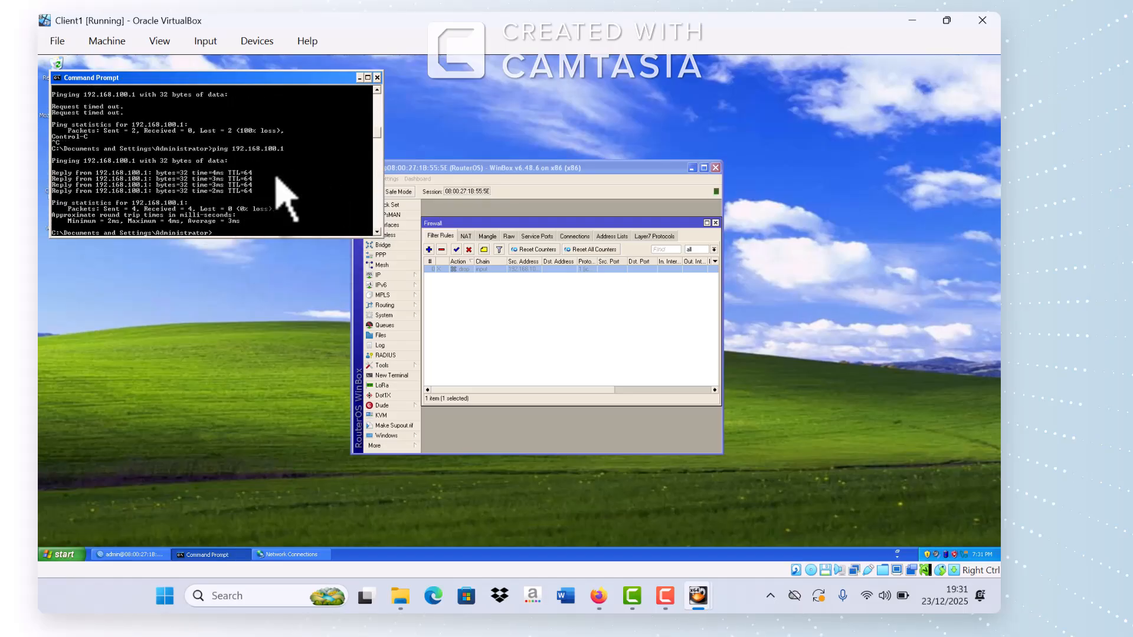
# Step: Re-enable the drop rule and ping again; the ping now times out
pyautogui.click(456, 249)
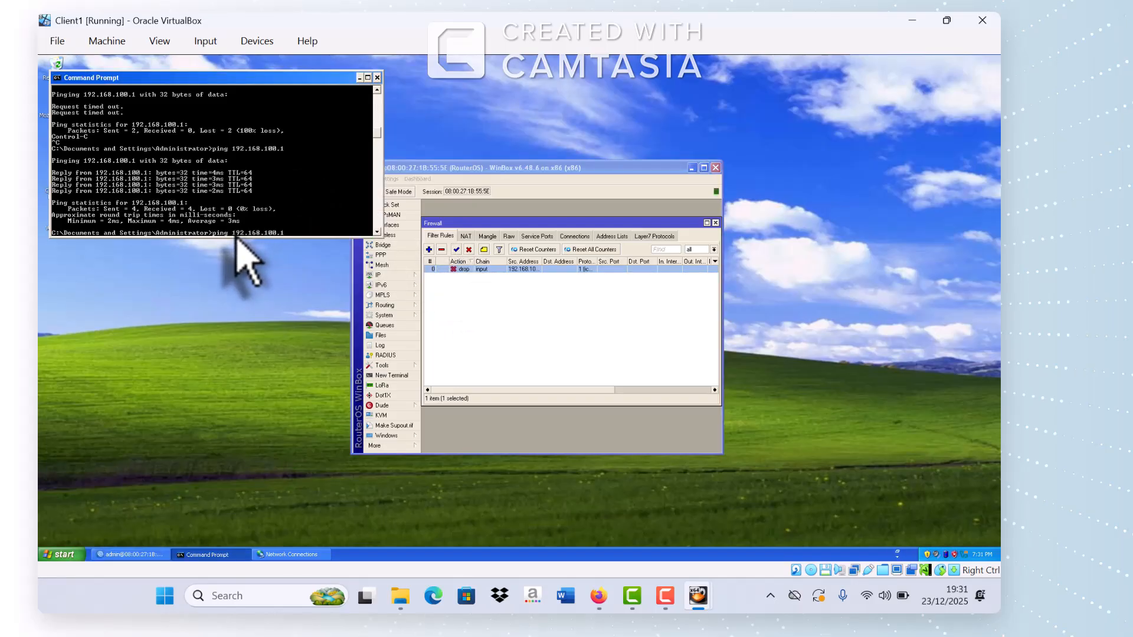
pyautogui.press('Return')
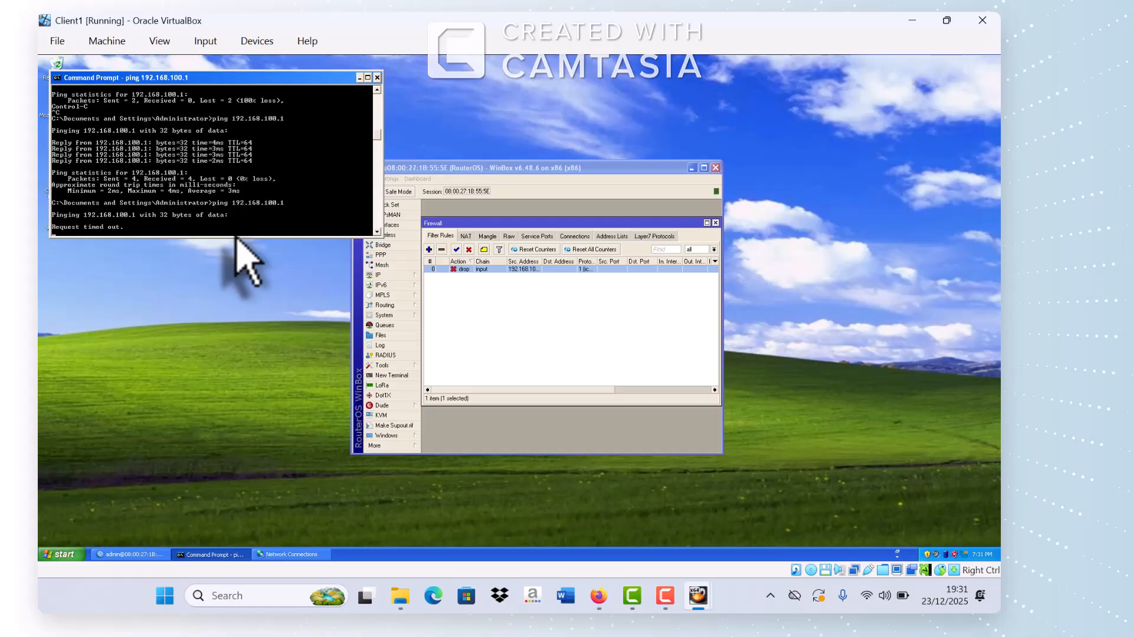
pyautogui.hotkey('ctrl', 'c')
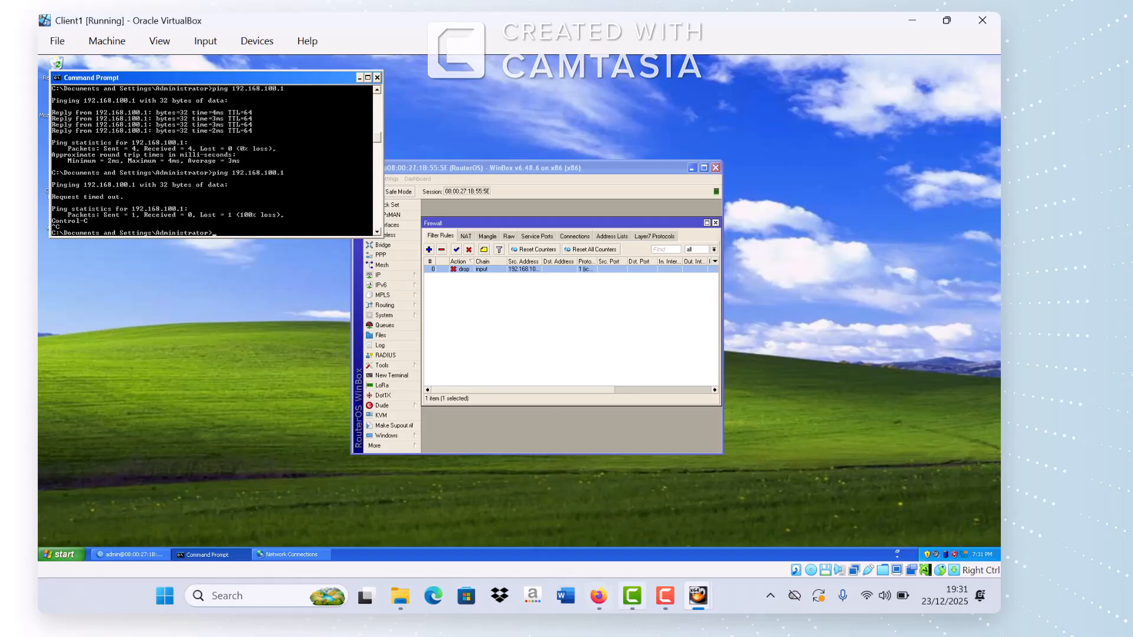
pyautogui.click(598, 597)
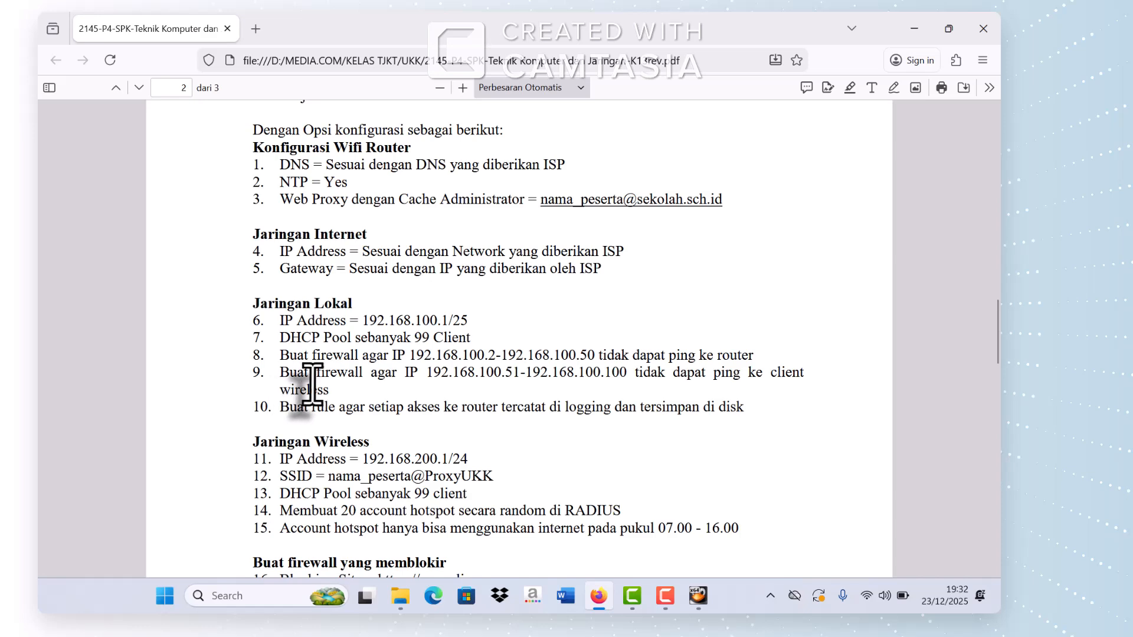
pyautogui.moveTo(700, 596)
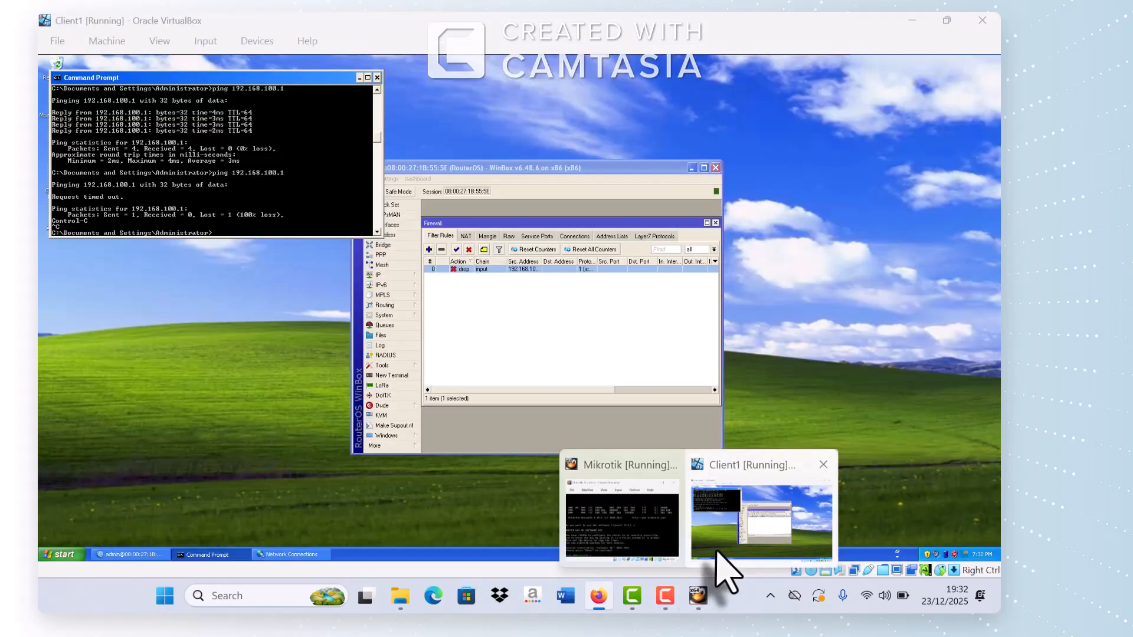
pyautogui.click(717, 552)
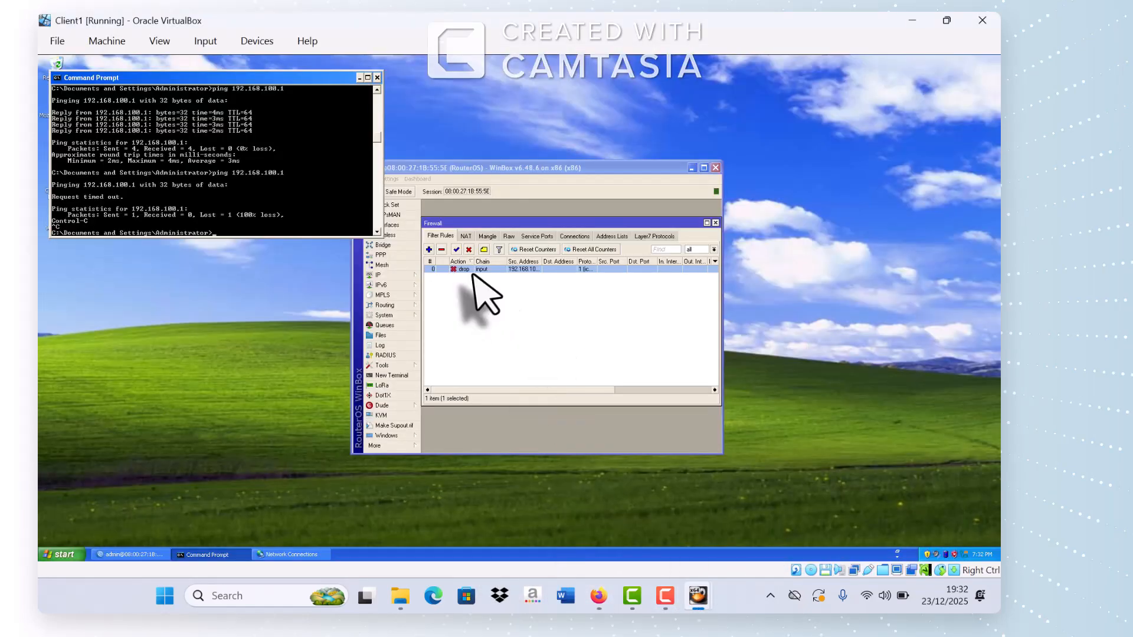
# Step: Draft a forward-chain ICMP rule with source 192.168.100.51-192.168.100.100 and destination matching enabled
pyautogui.click(429, 249)
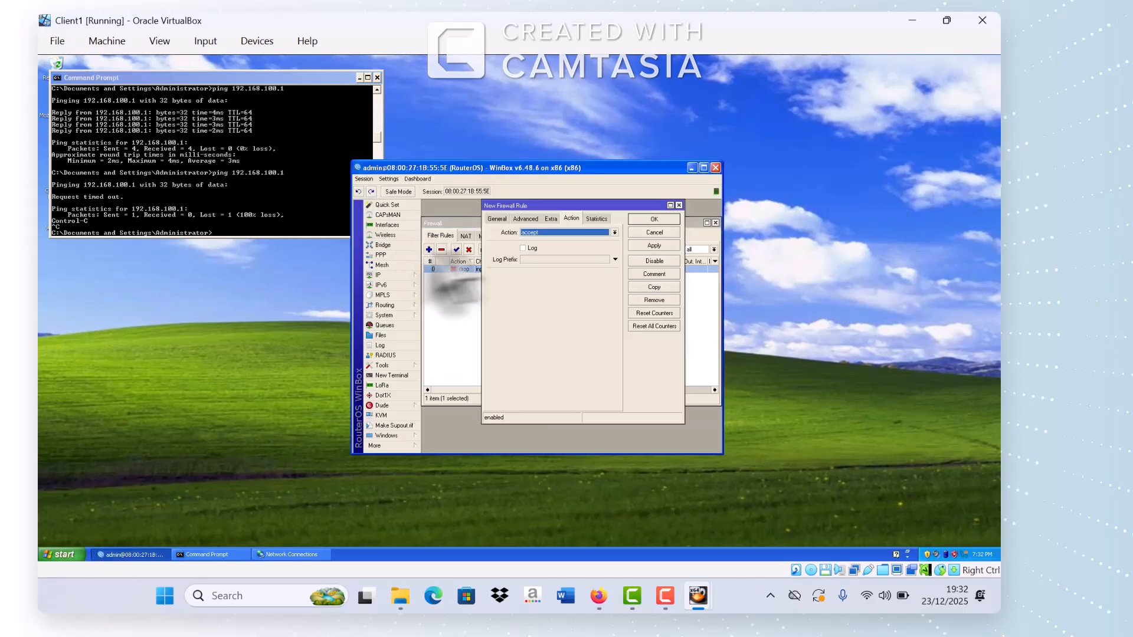
pyautogui.click(498, 220)
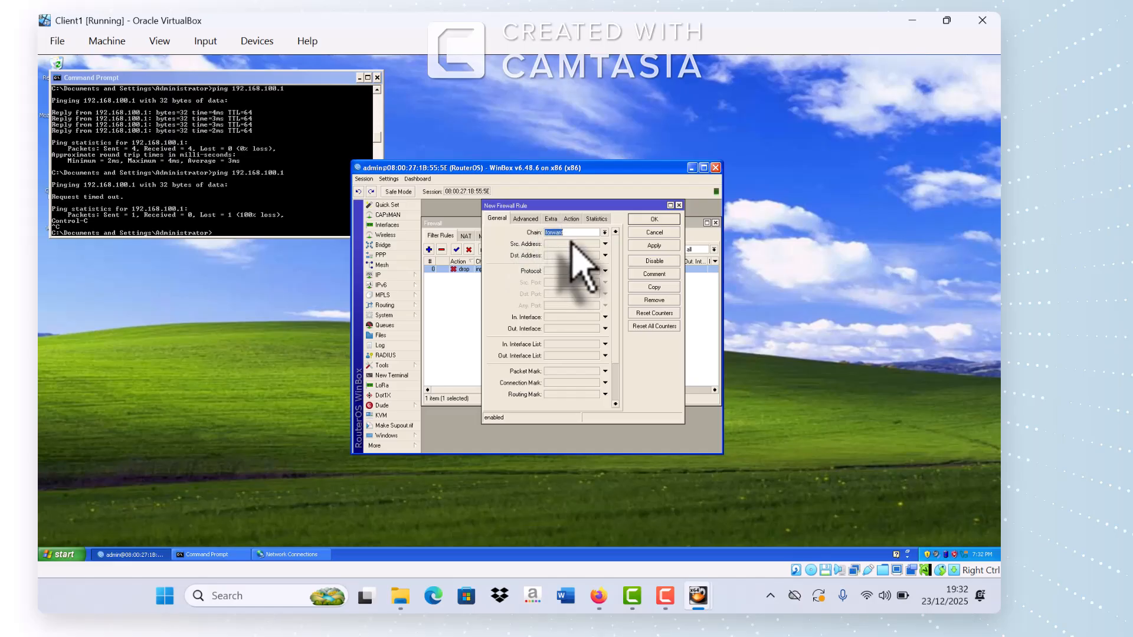
pyautogui.click(605, 271)
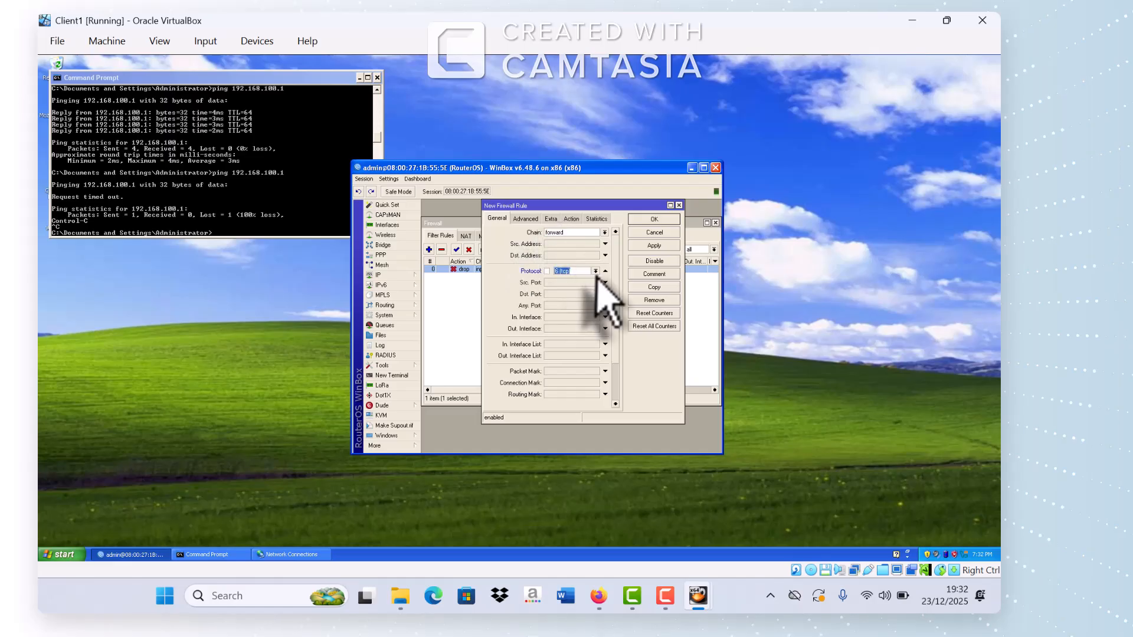
pyautogui.click(596, 270)
pyautogui.click(582, 280)
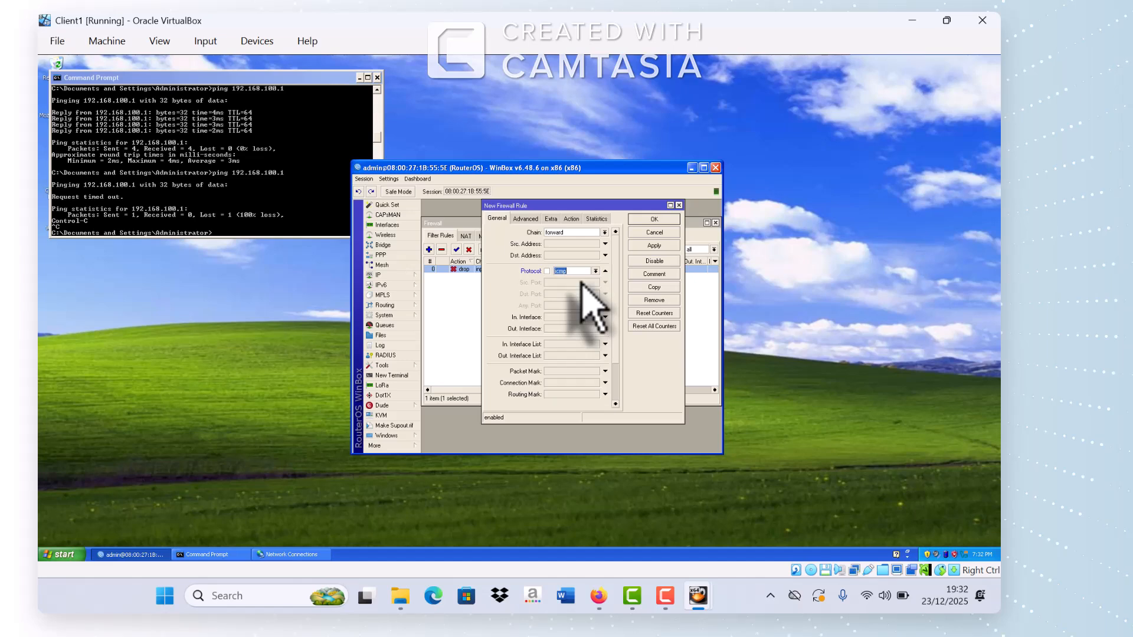
pyautogui.click(559, 244)
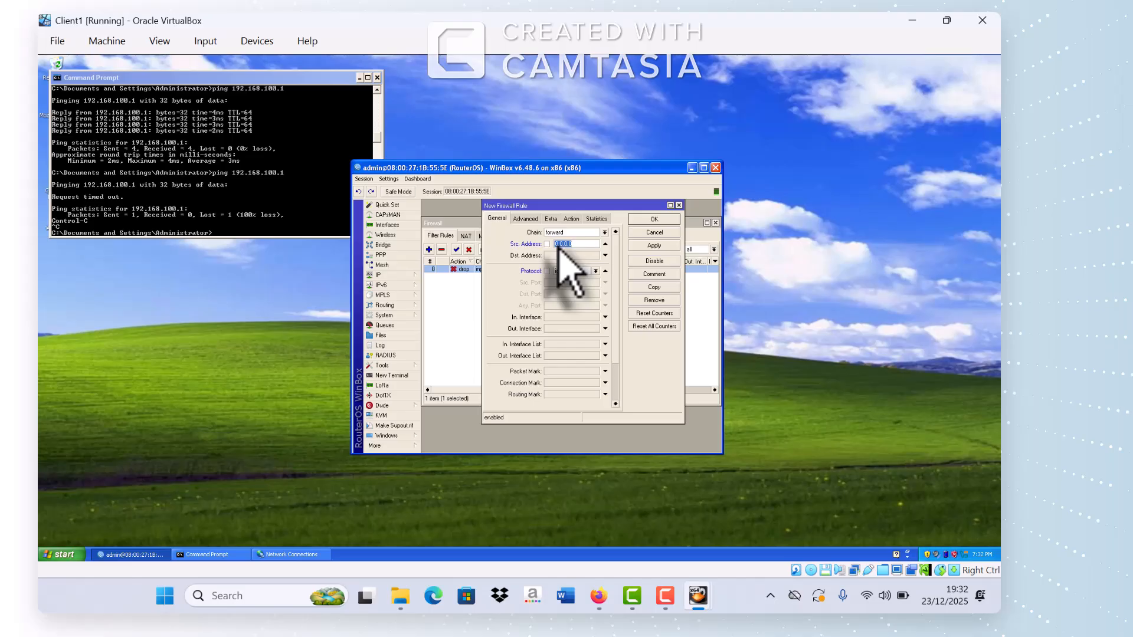
pyautogui.write('1')
pyautogui.write('92.1')
pyautogui.write('68.100.')
pyautogui.write('51-1')
pyautogui.write('92')
pyautogui.write('.1')
pyautogui.write('68.100')
pyautogui.write('.')
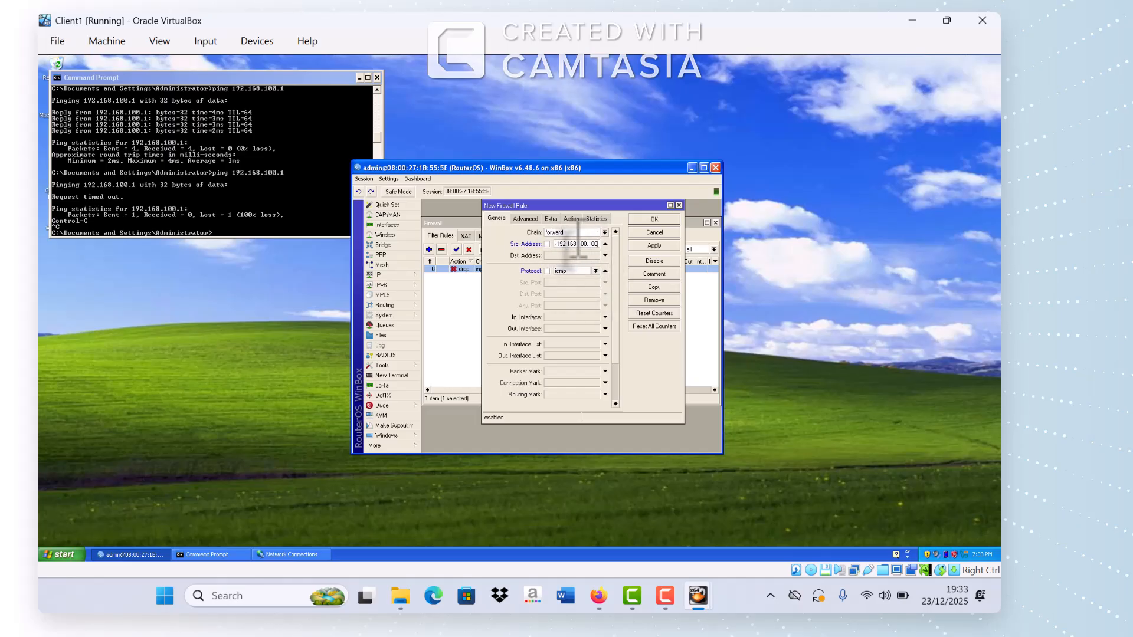
pyautogui.click(557, 256)
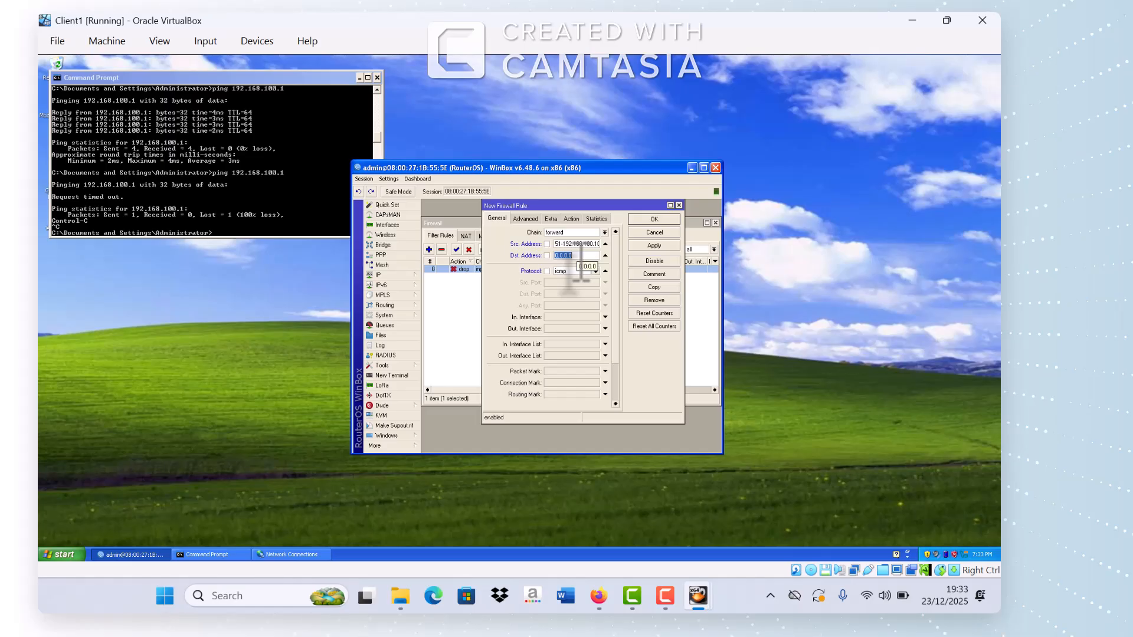
# Step: Check the wireless network 192.168.200.1/24 in the exam PDF, then return to Client1
pyautogui.click(599, 596)
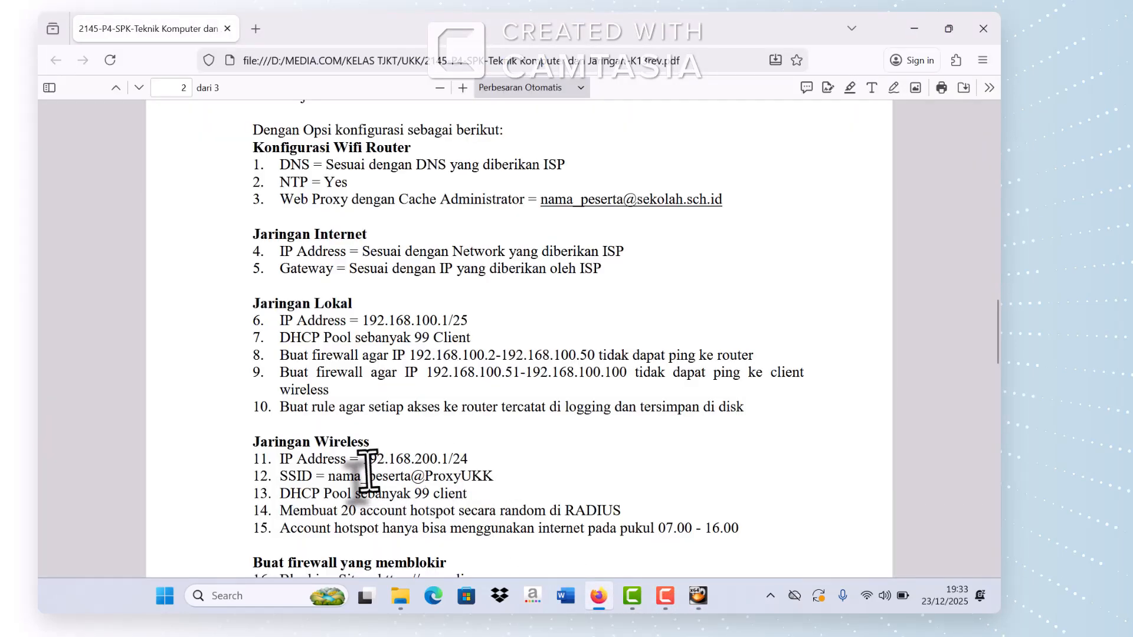
pyautogui.scroll(-2, 369, 449)
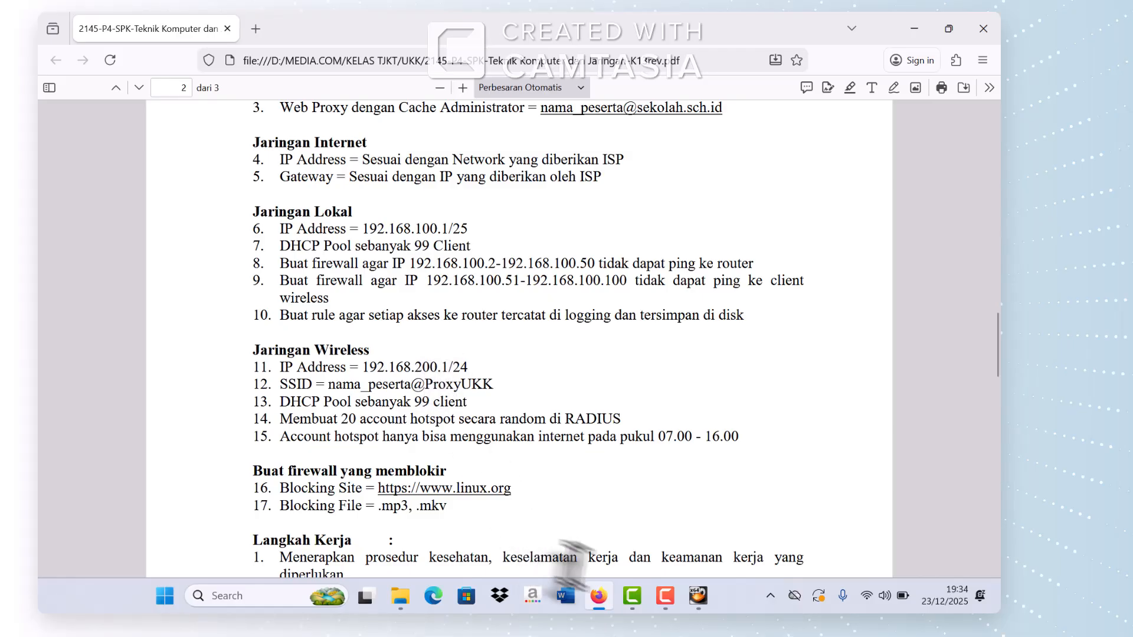
pyautogui.moveTo(704, 602)
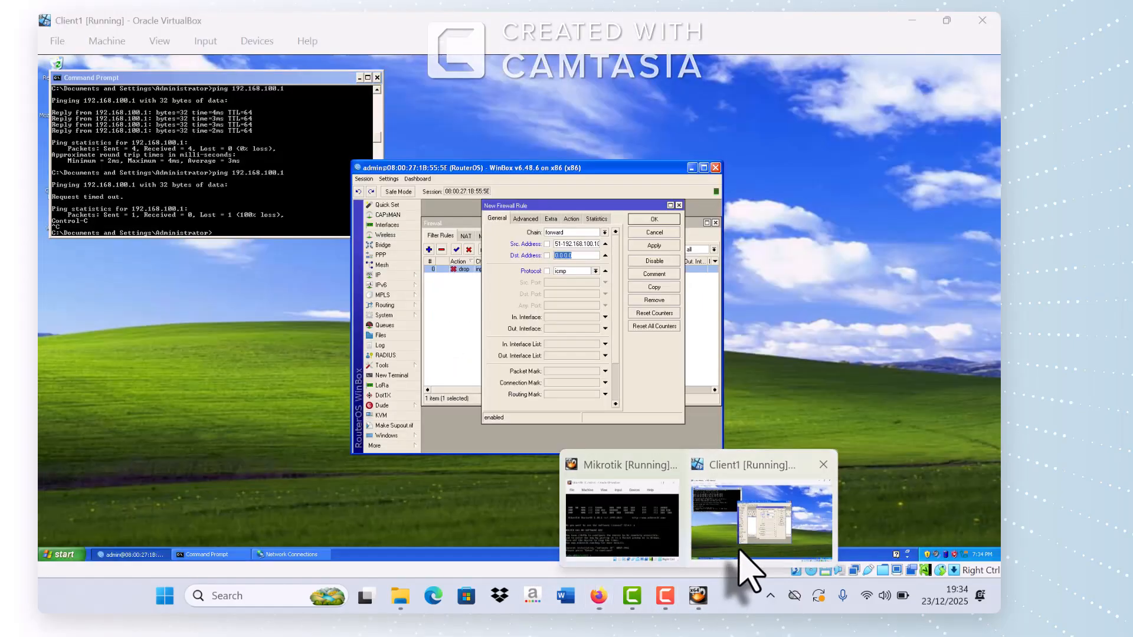
pyautogui.click(749, 493)
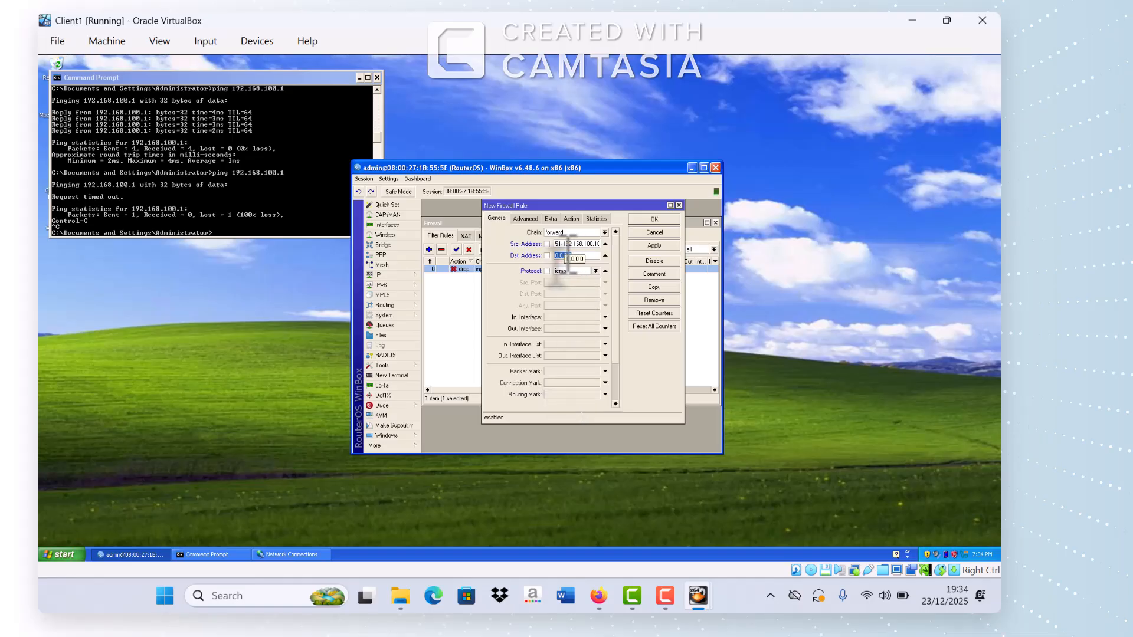
# Step: Give the forward rule destination 192.168.200.0/24 and action drop, then save it
pyautogui.write('192.168.200.0/24')
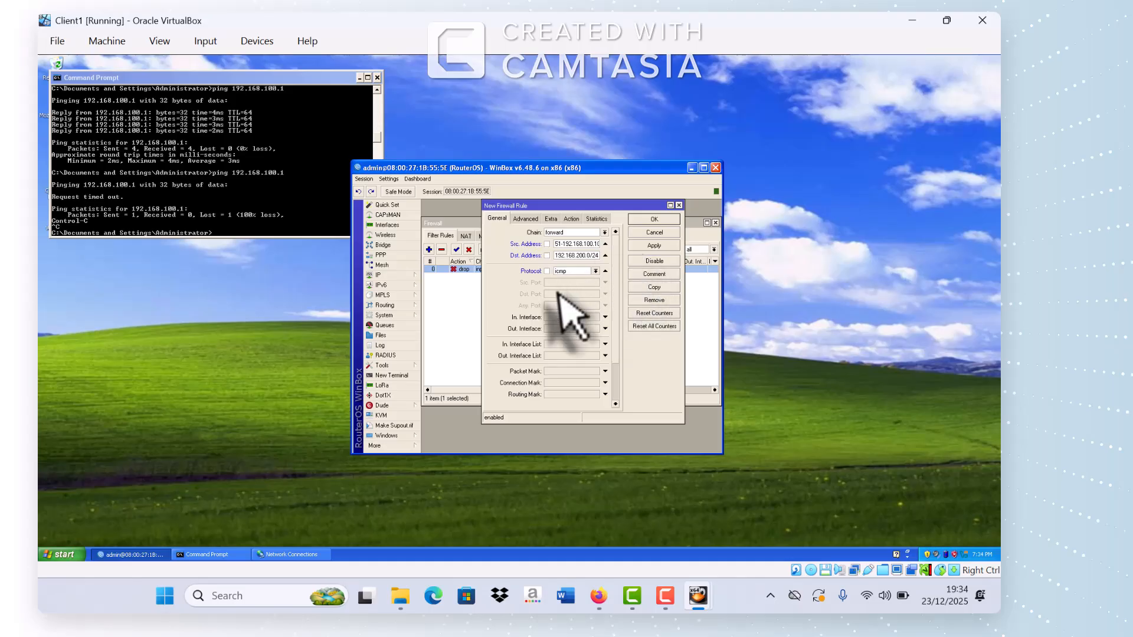
pyautogui.click(571, 219)
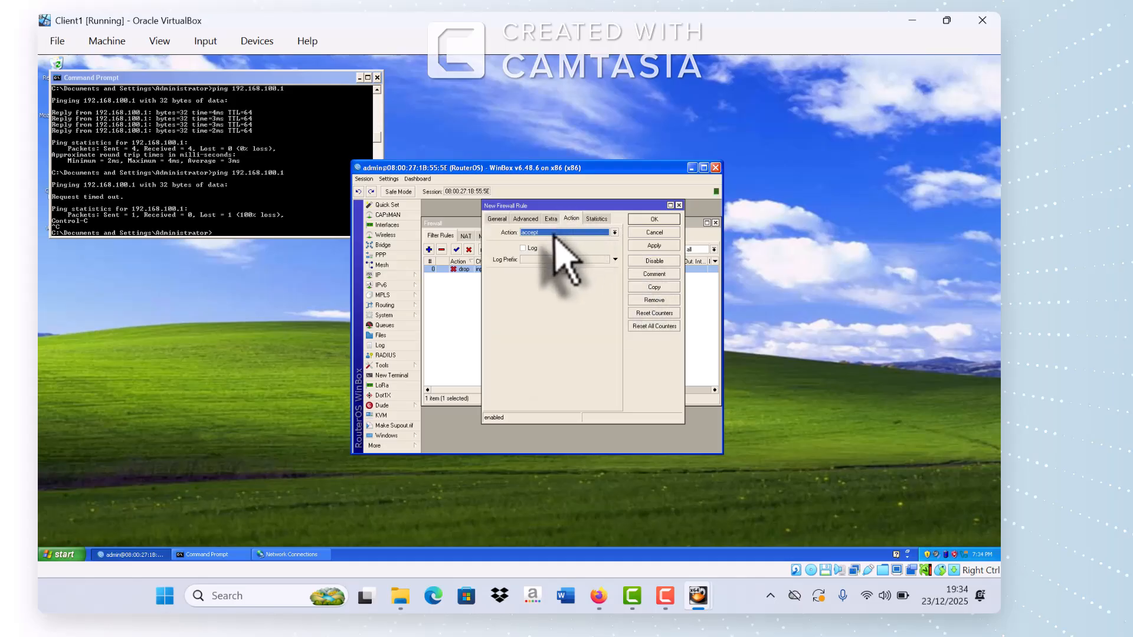
pyautogui.click(560, 233)
pyautogui.click(530, 260)
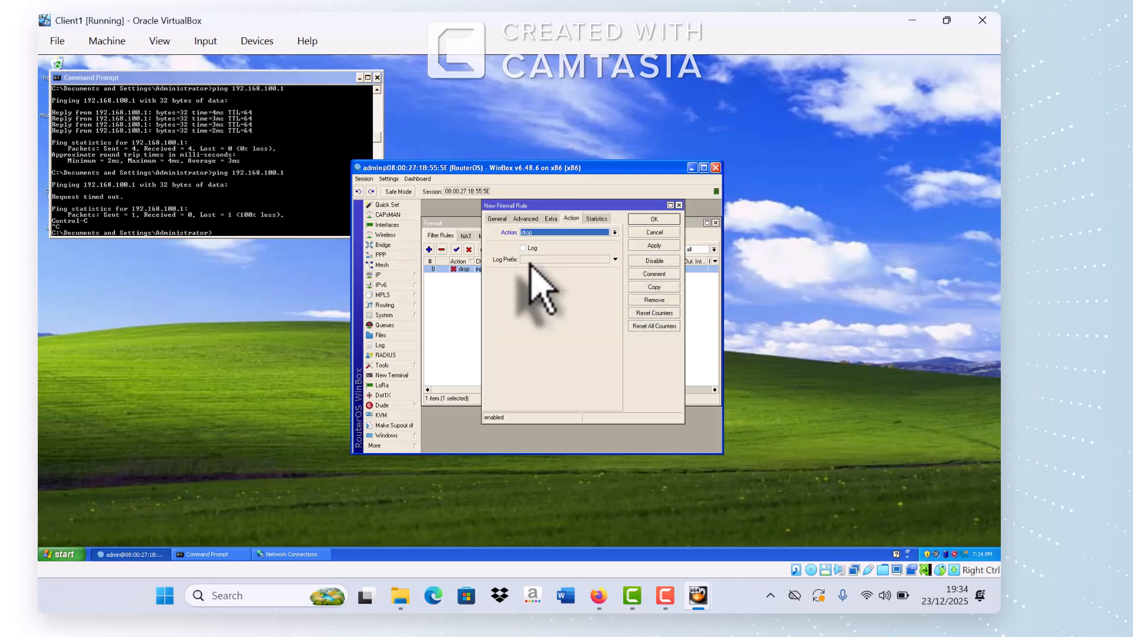
pyautogui.click(655, 245)
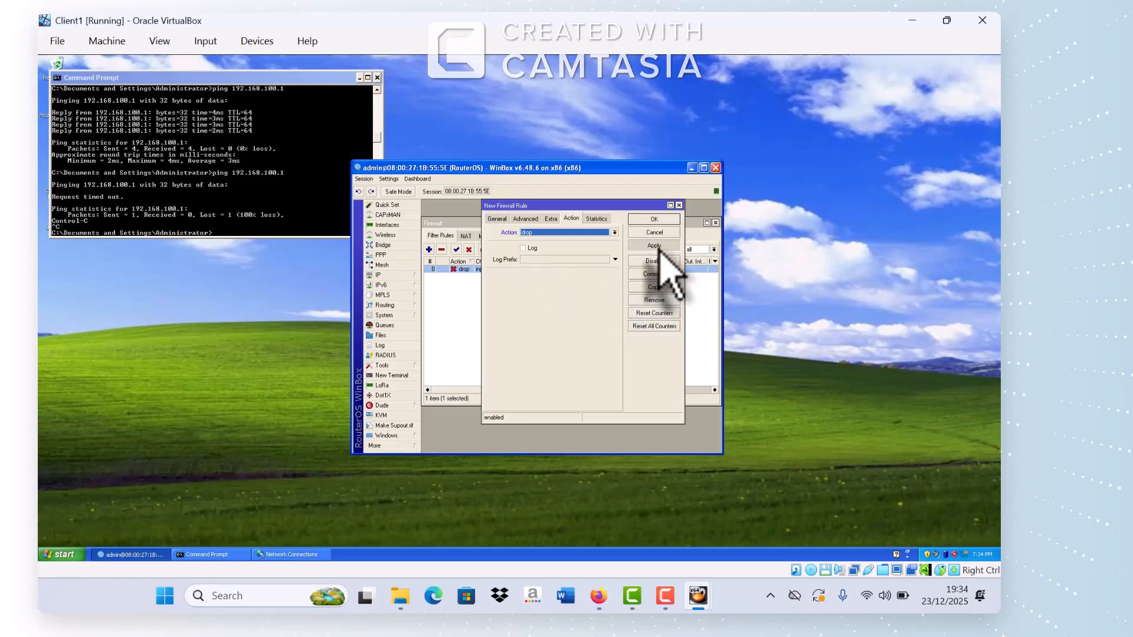
pyautogui.click(655, 220)
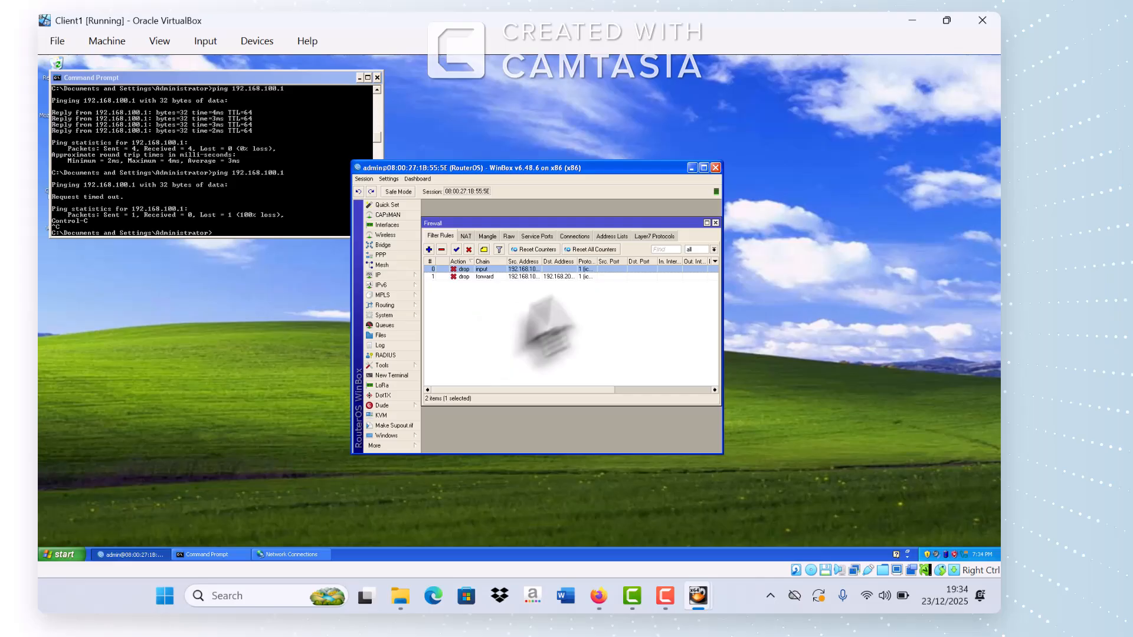
# Step: Add address 192.168.200.1/24 on ether3, closing the Firewall and Address List windows
pyautogui.click(715, 224)
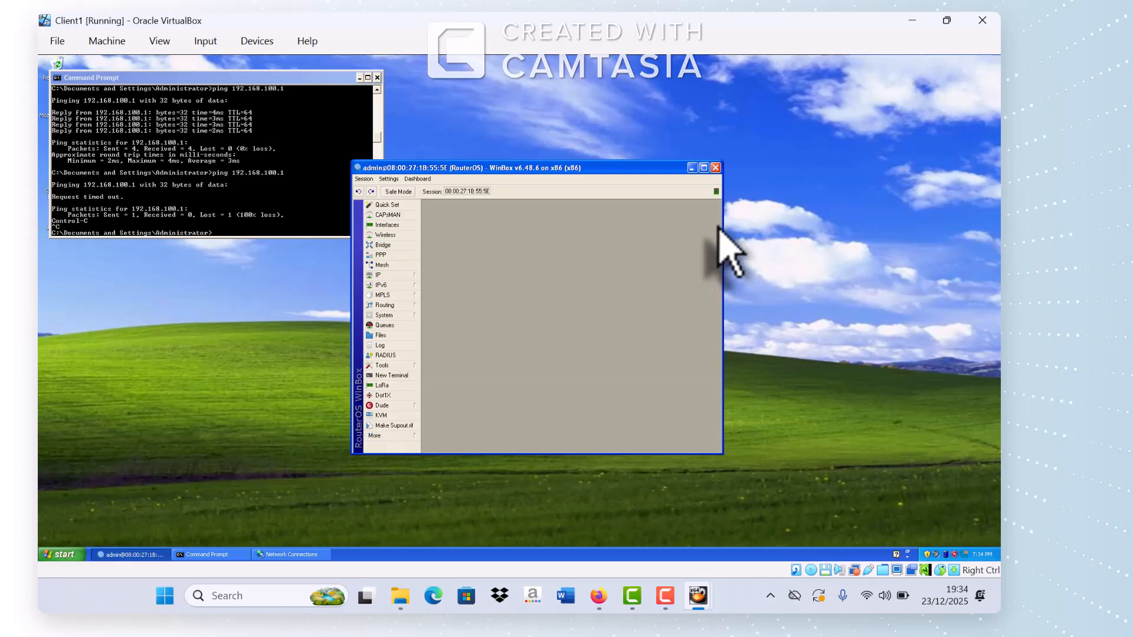
pyautogui.click(381, 275)
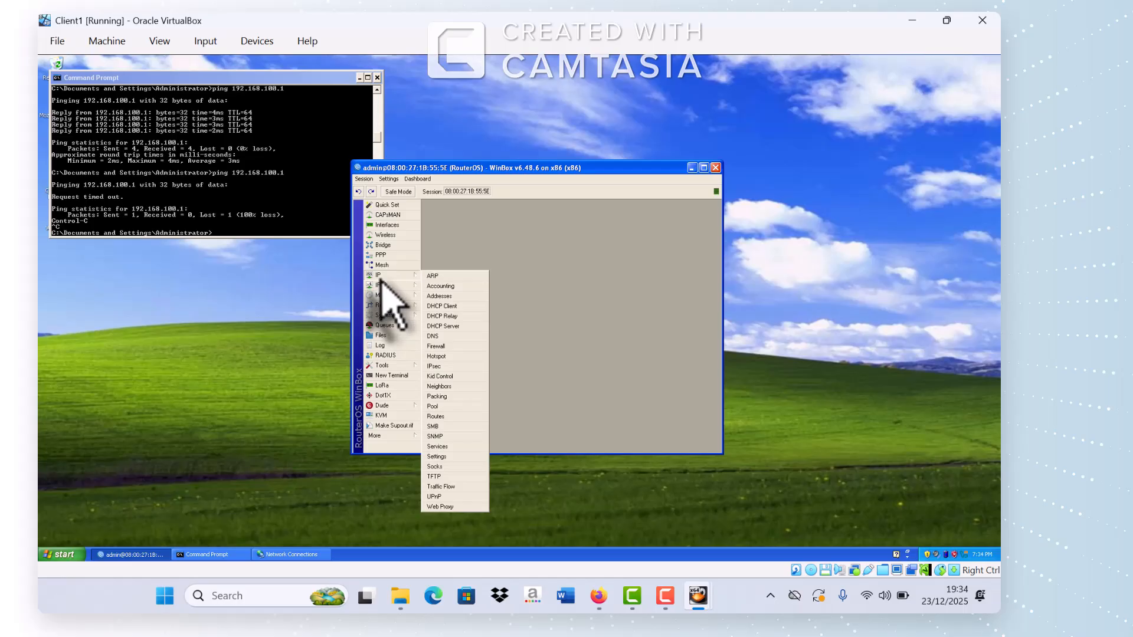
pyautogui.click(465, 297)
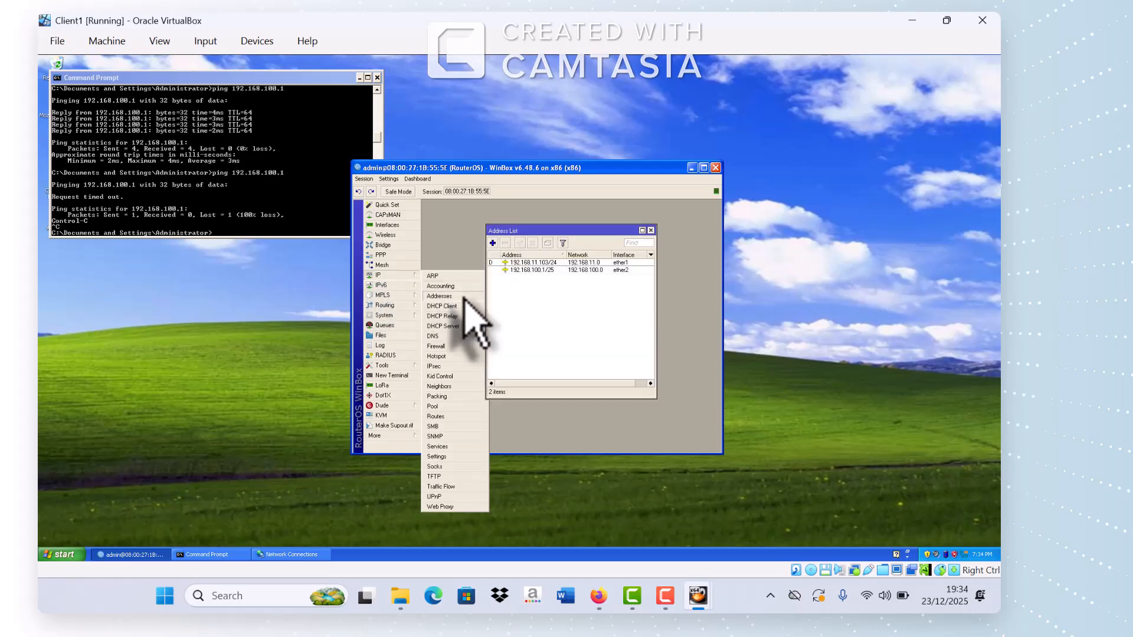
pyautogui.click(493, 243)
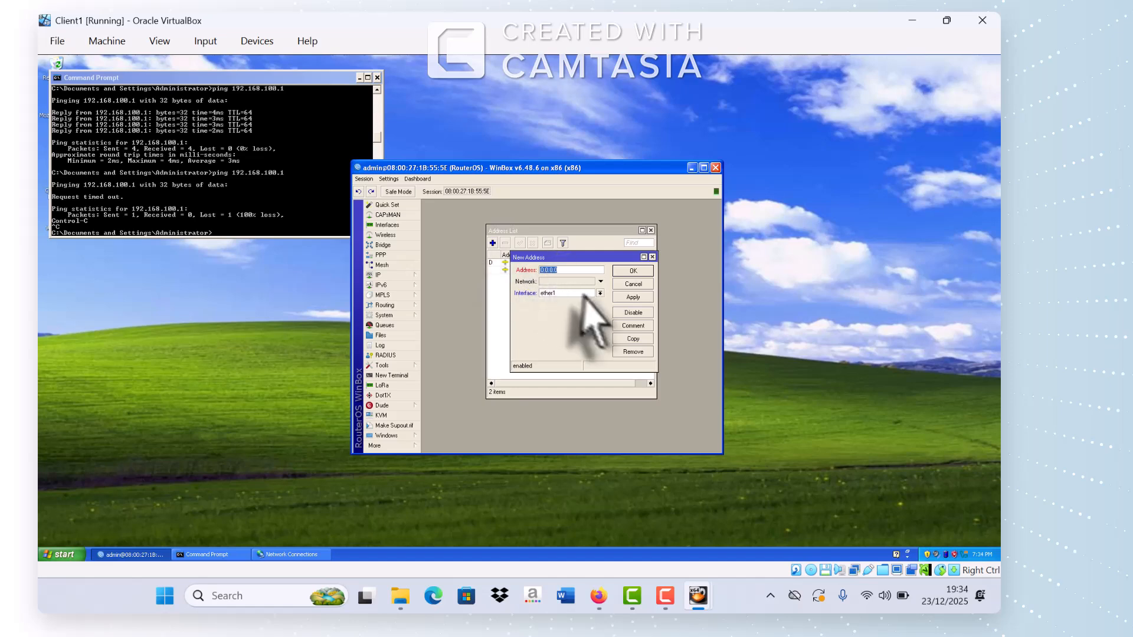
pyautogui.click(601, 293)
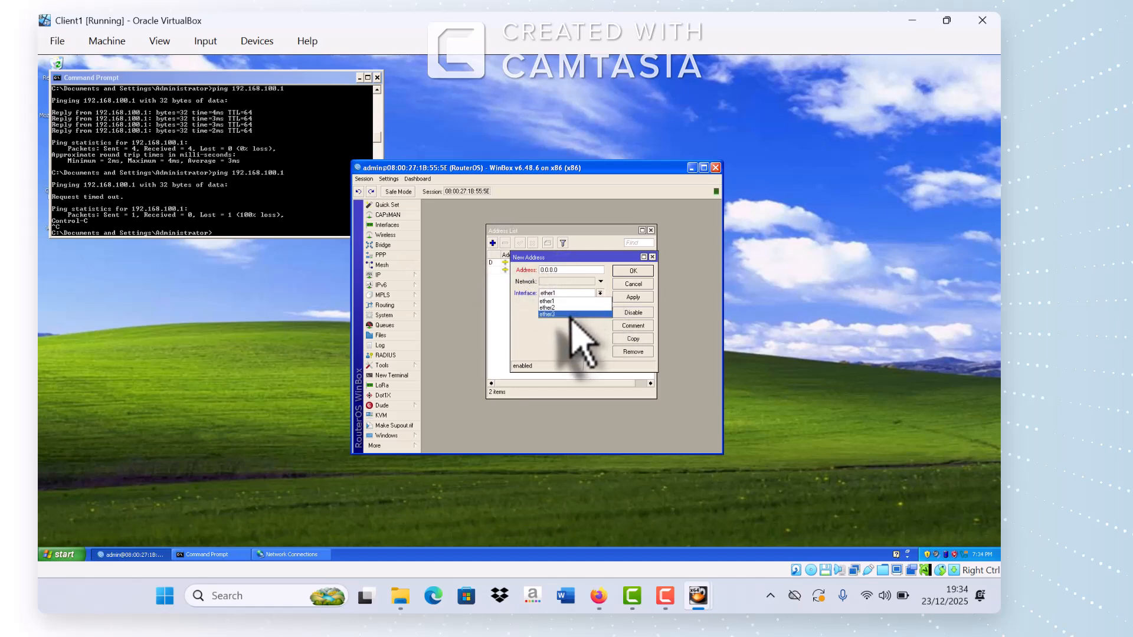
pyautogui.click(569, 314)
pyautogui.click(559, 269)
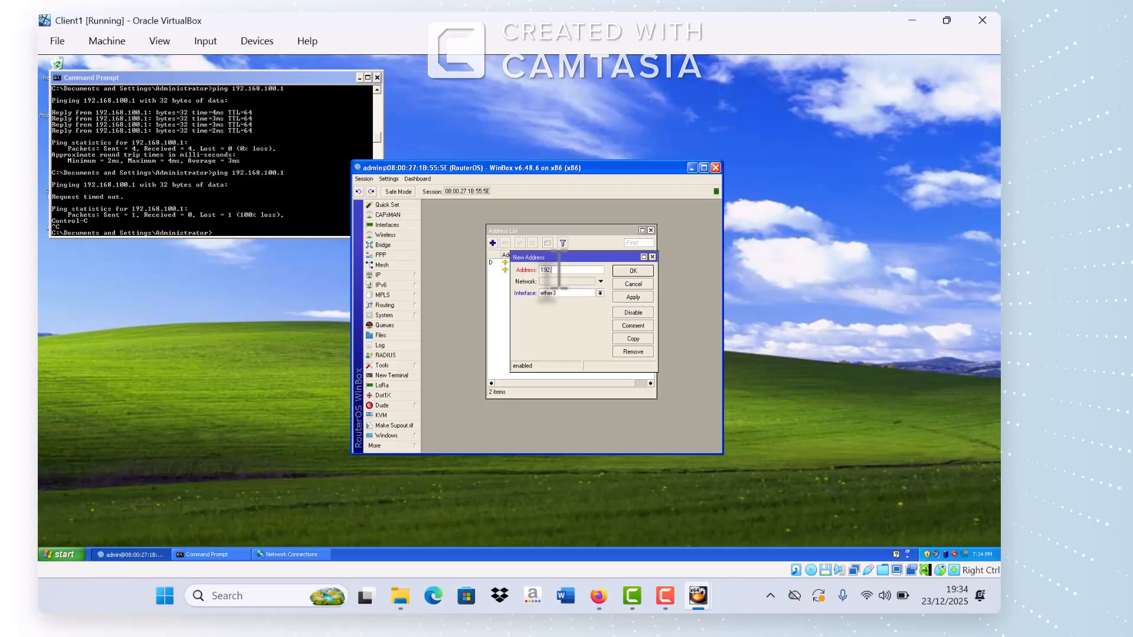
pyautogui.write('192.168.200.1/24')
pyautogui.click(645, 301)
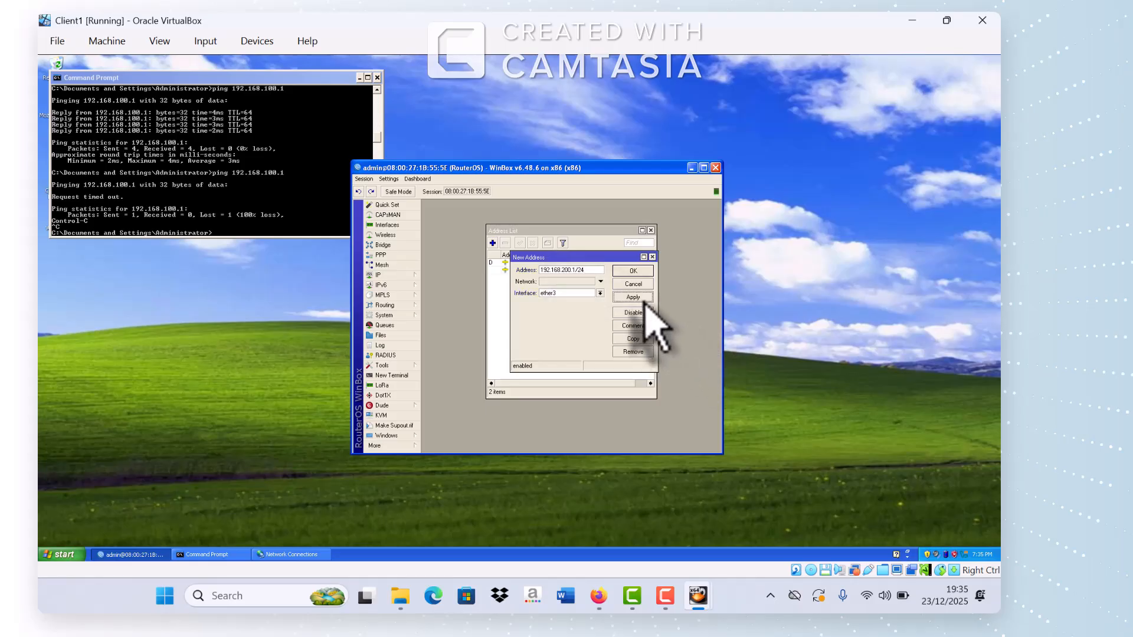
pyautogui.click(635, 271)
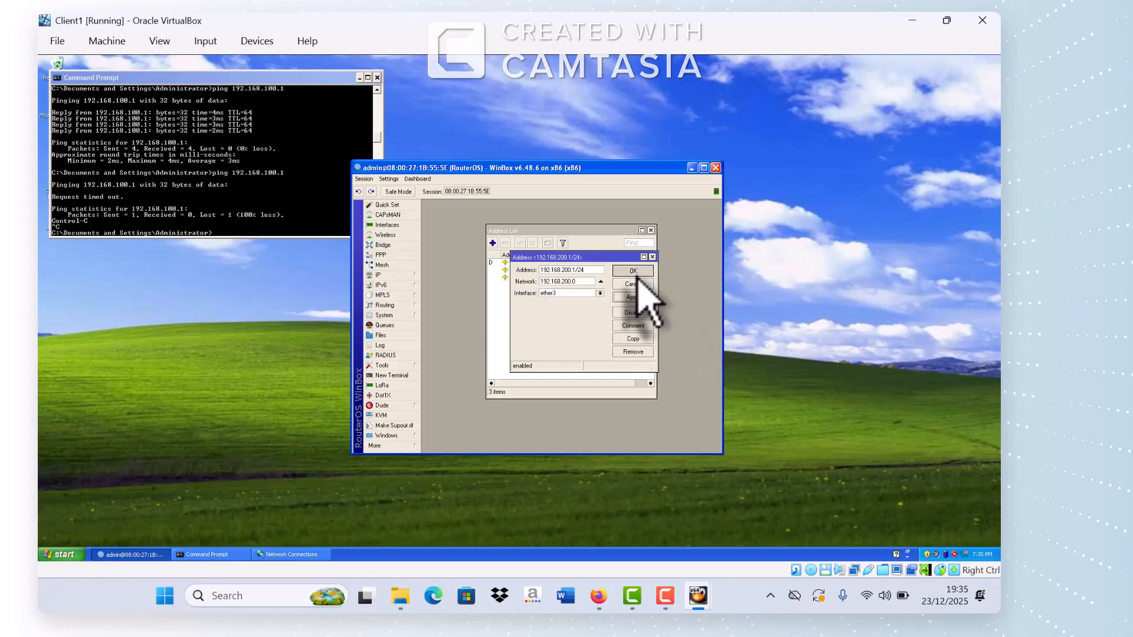
pyautogui.click(650, 230)
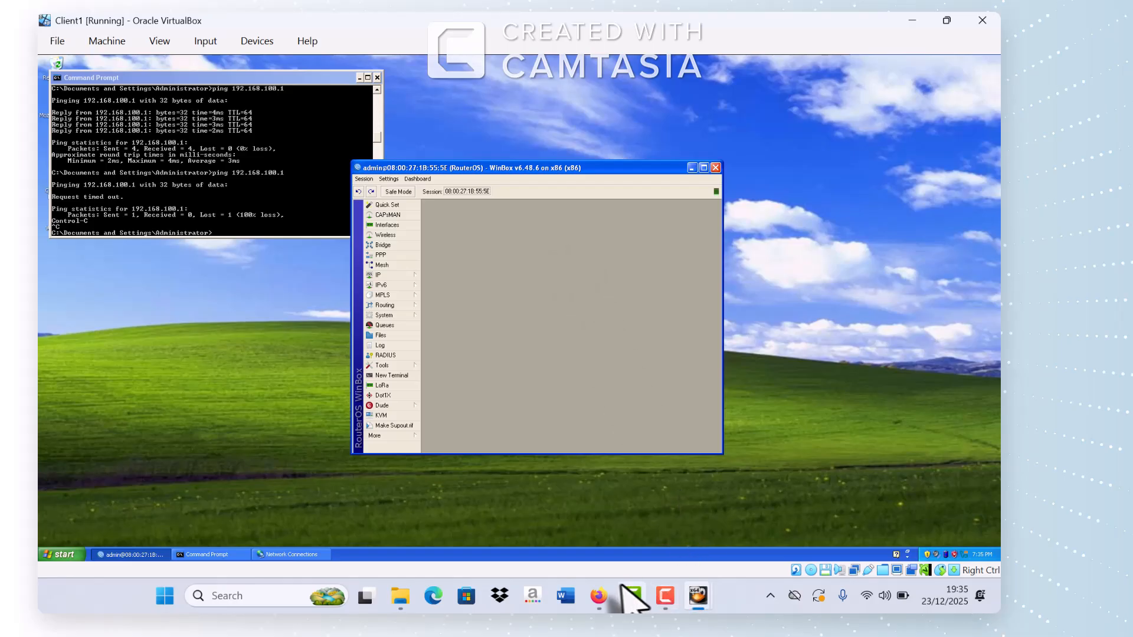
# Step: Show page 2 of the task PDF with the firewall and disk-logging requirements
pyautogui.click(600, 595)
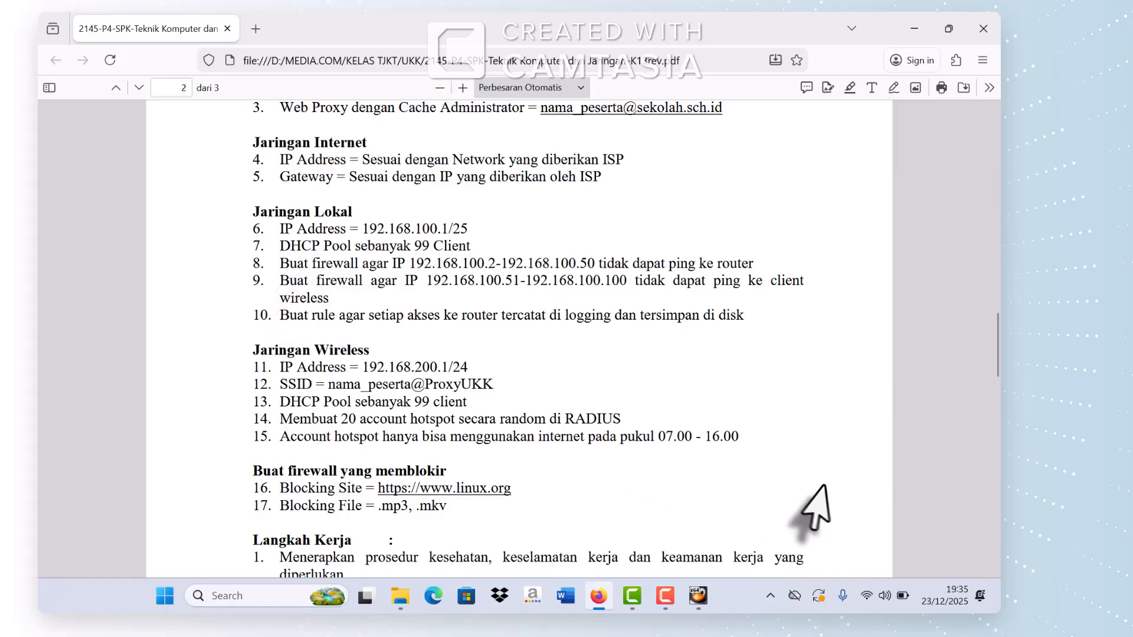
pyautogui.click(898, 511)
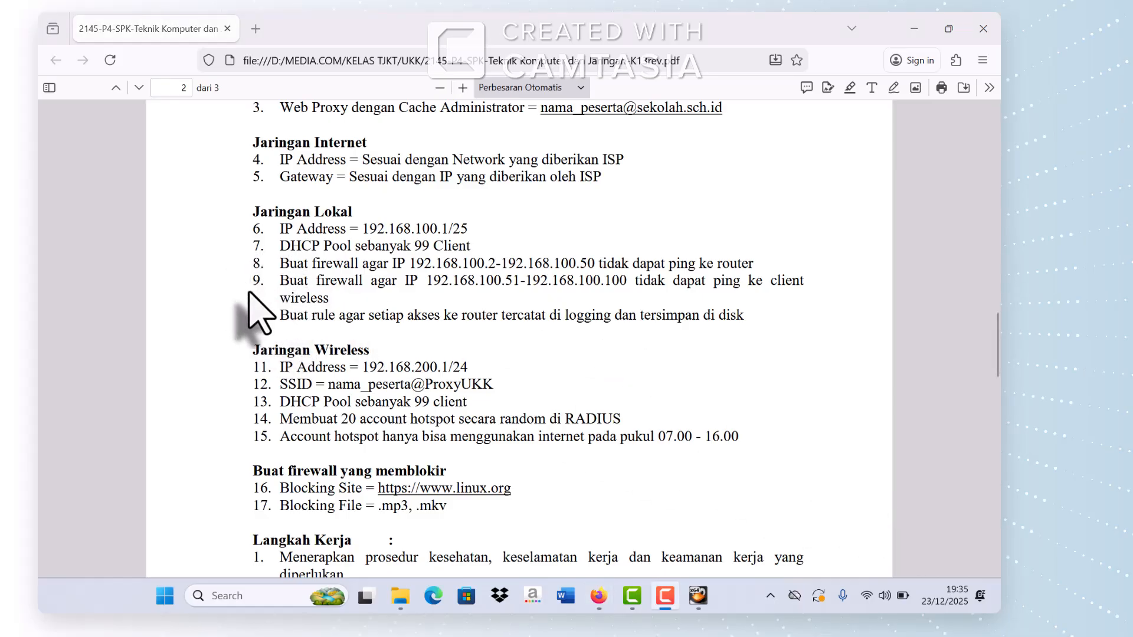
# Step: Return to the Client1 machine and bring its Command Prompt in front of WinBox
pyautogui.moveTo(702, 596)
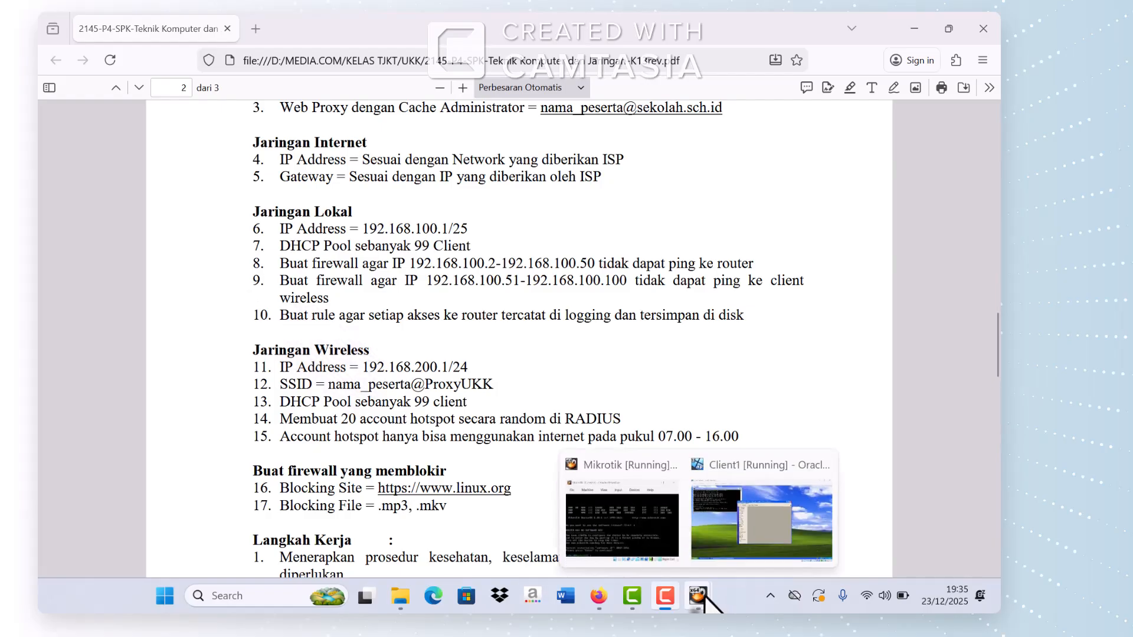
pyautogui.click(718, 558)
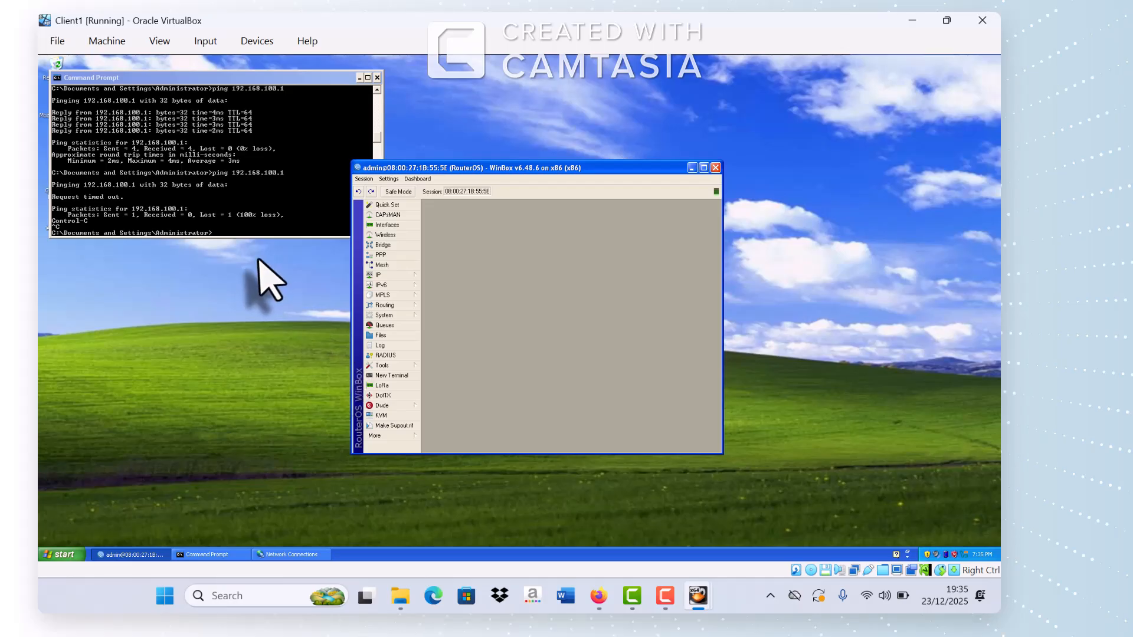
pyautogui.click(229, 234)
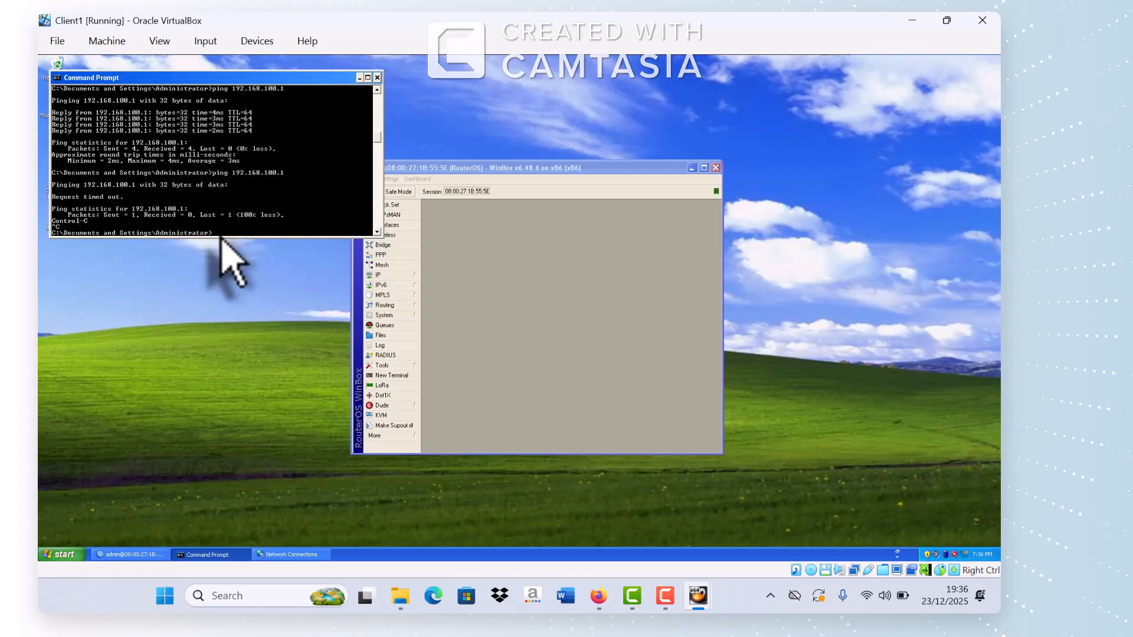
pyautogui.click(912, 519)
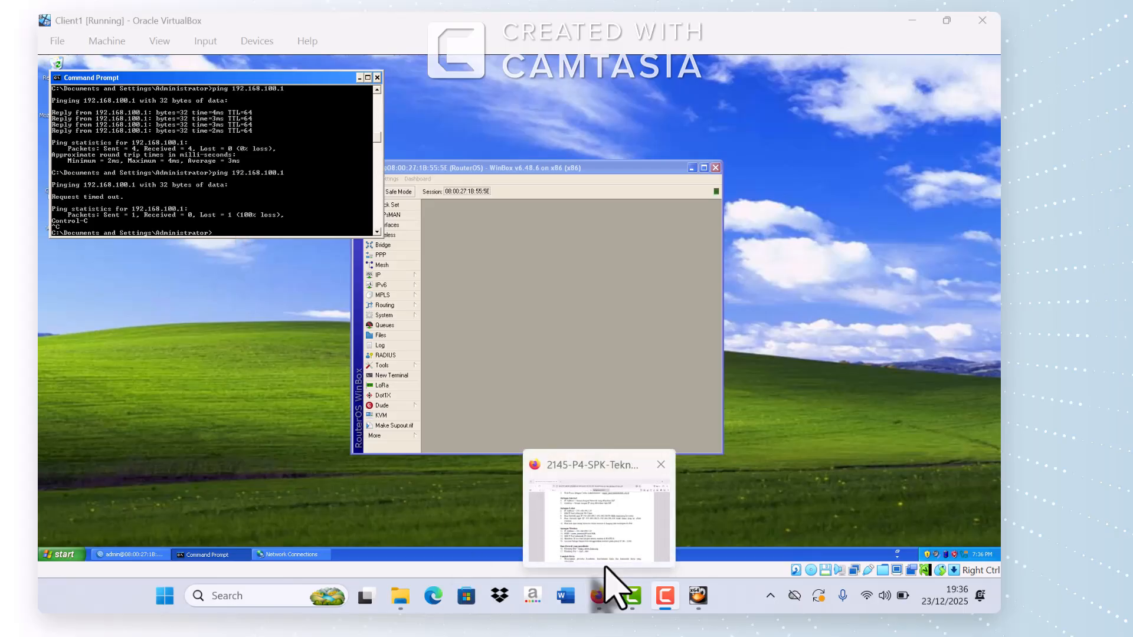
# Step: Bring the task PDF back to reread item 9 on blocking pings from 192.168.100.51-100
pyautogui.click(602, 593)
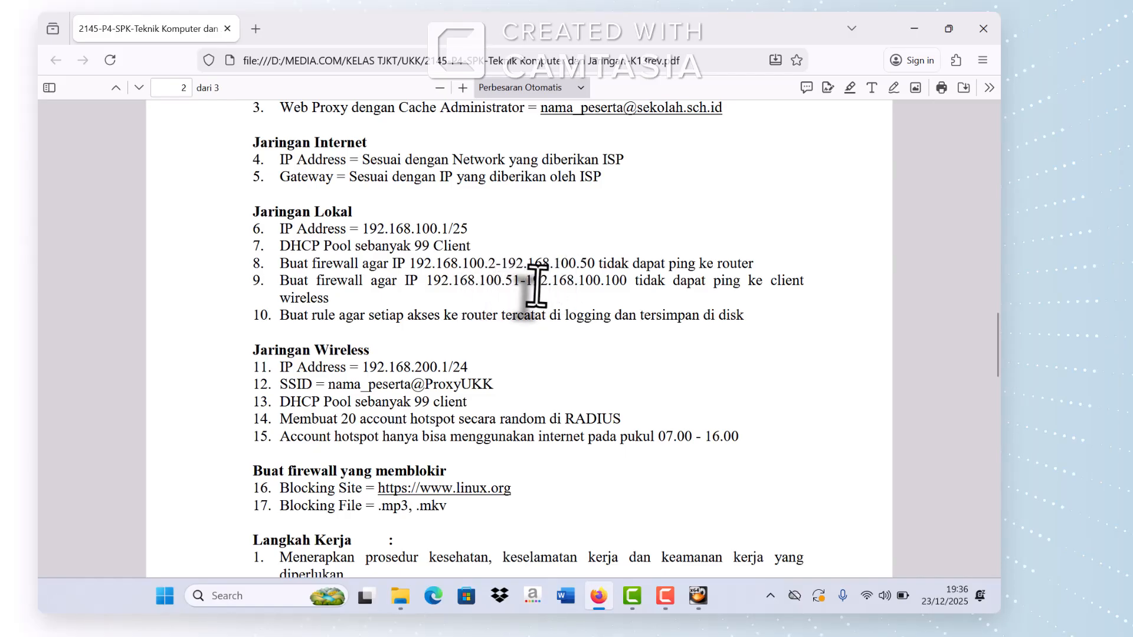
# Step: Ping 192.168.100.55 from Client1 until it times out, stop it, and minimize Command Prompt
pyautogui.moveTo(696, 594)
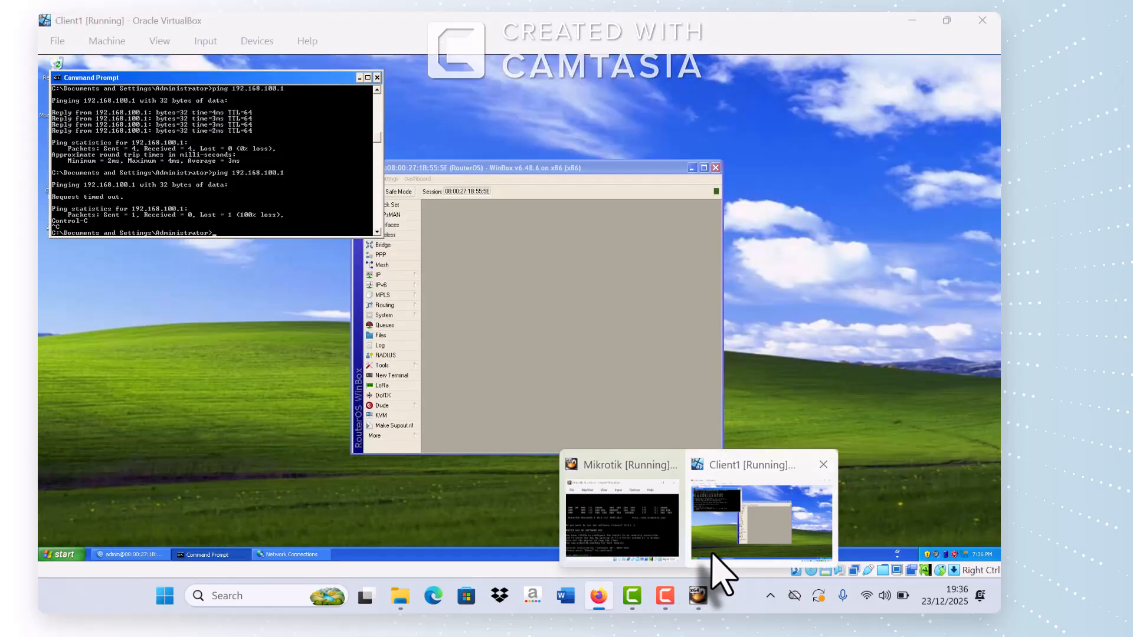
pyautogui.click(713, 565)
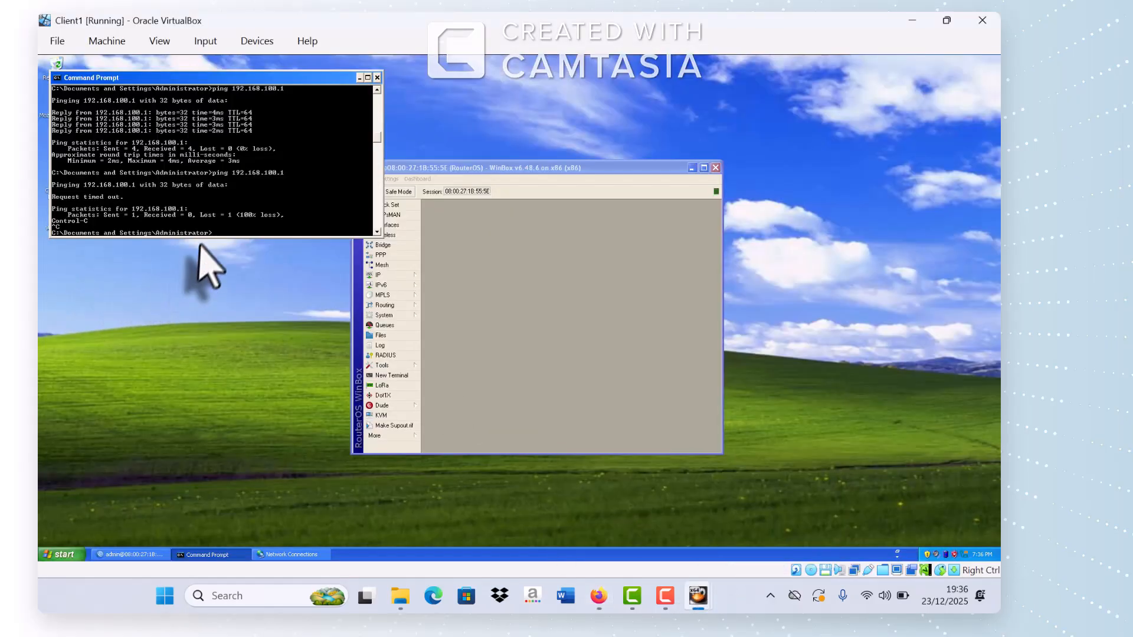
pyautogui.write('192.168.100.51')
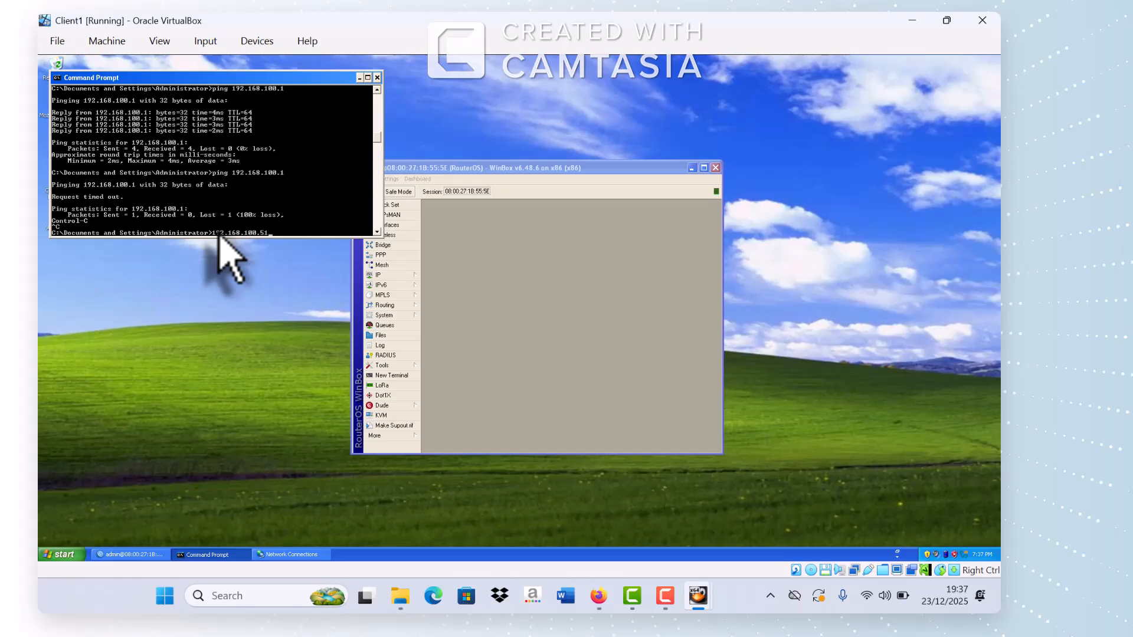
pyautogui.press('Return')
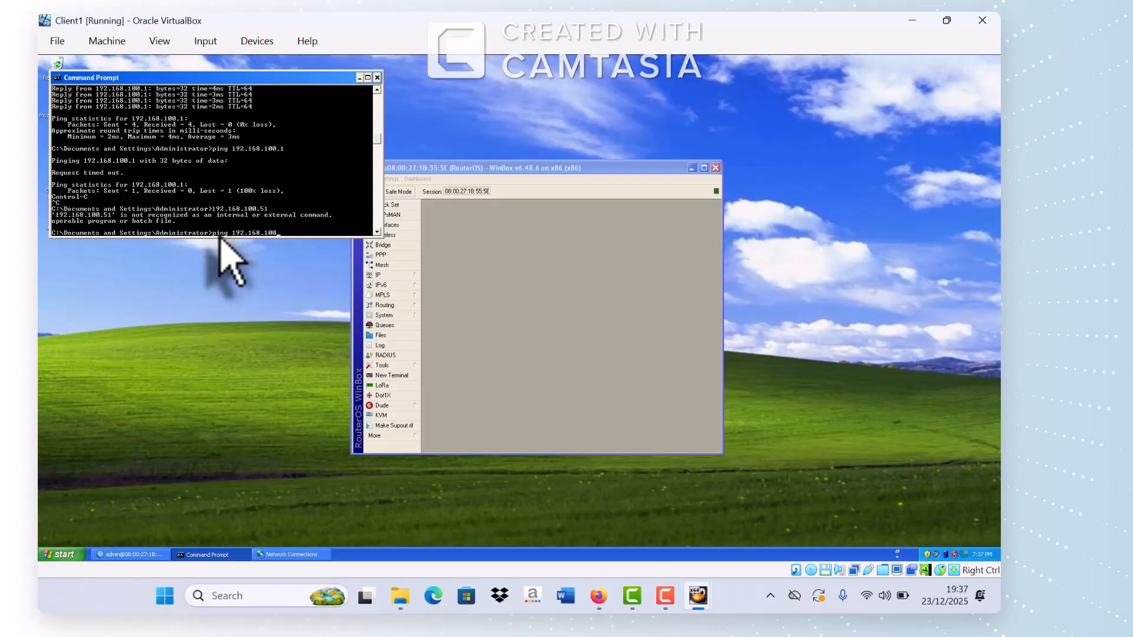
pyautogui.press('Return')
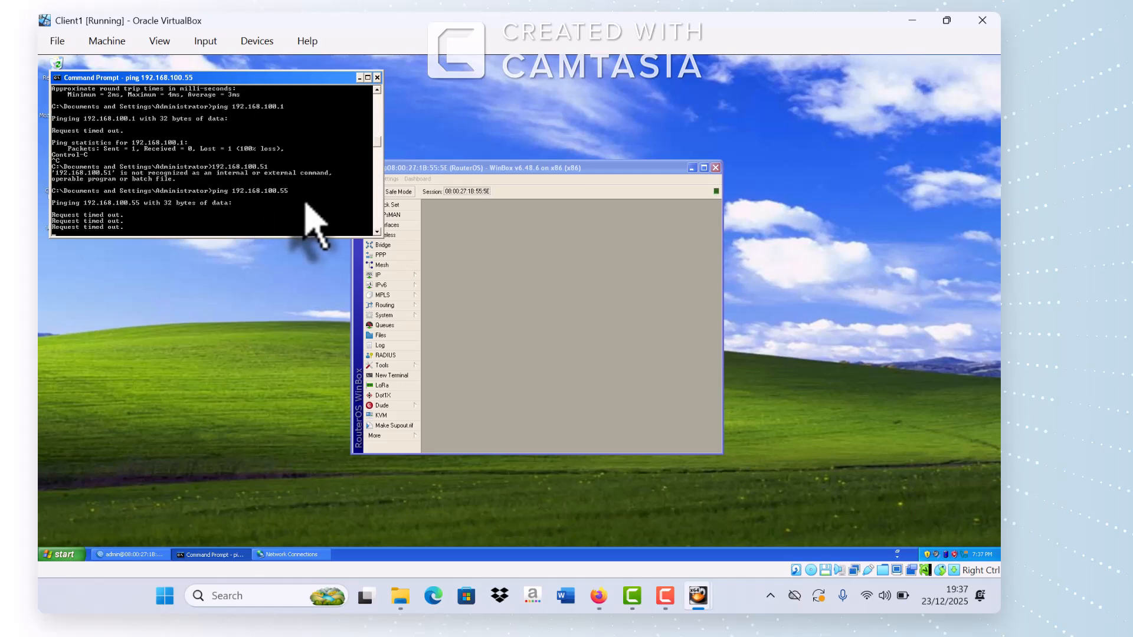
pyautogui.hotkey('ctrl', 'c')
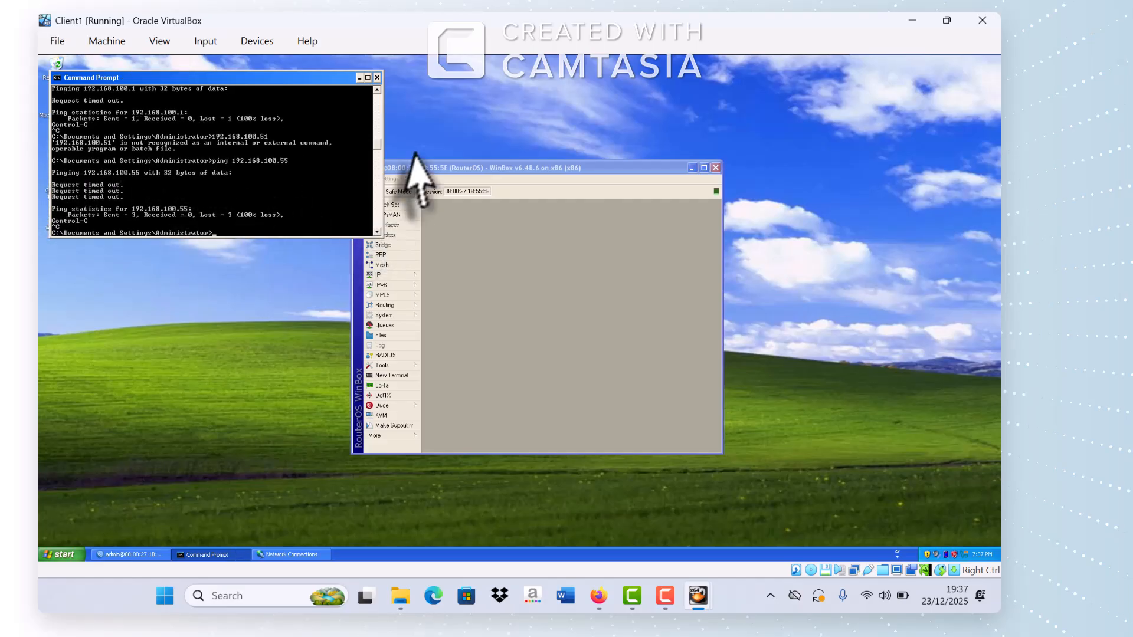
pyautogui.click(359, 78)
# Step: Recheck the task PDF, then bring Client1's VirtualBox window back to the front
pyautogui.moveTo(597, 597)
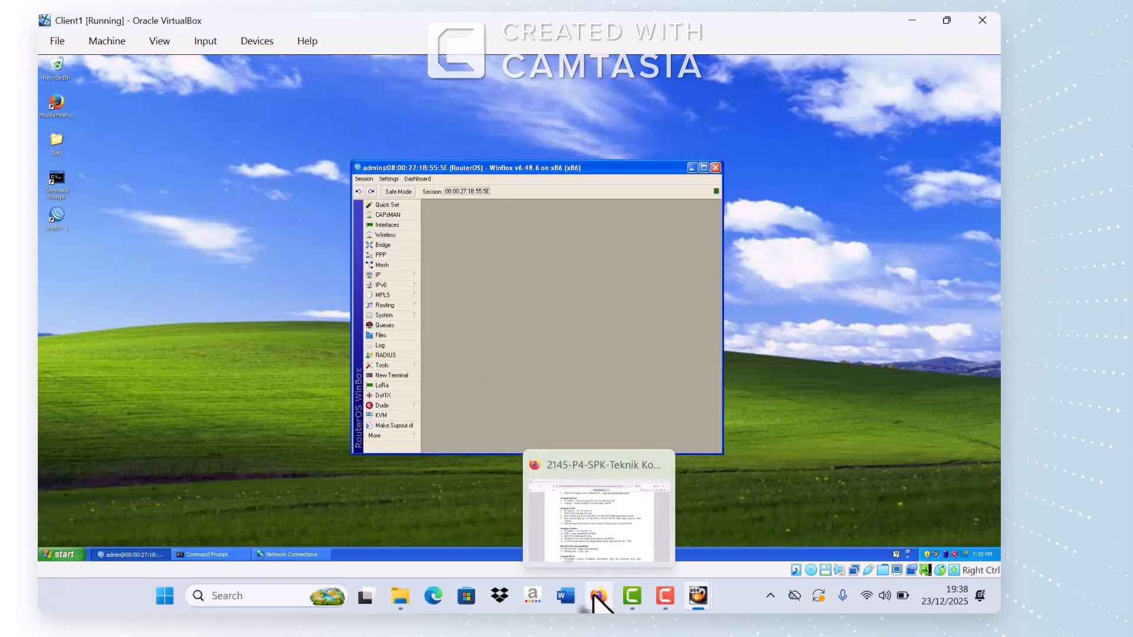
pyautogui.click(587, 564)
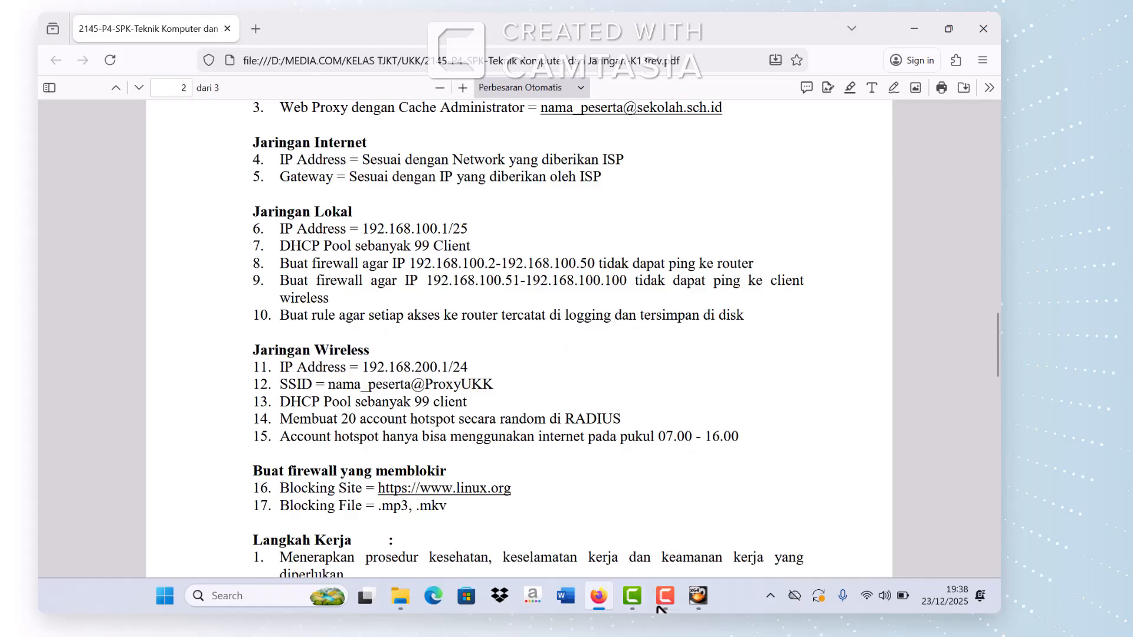
pyautogui.moveTo(698, 597)
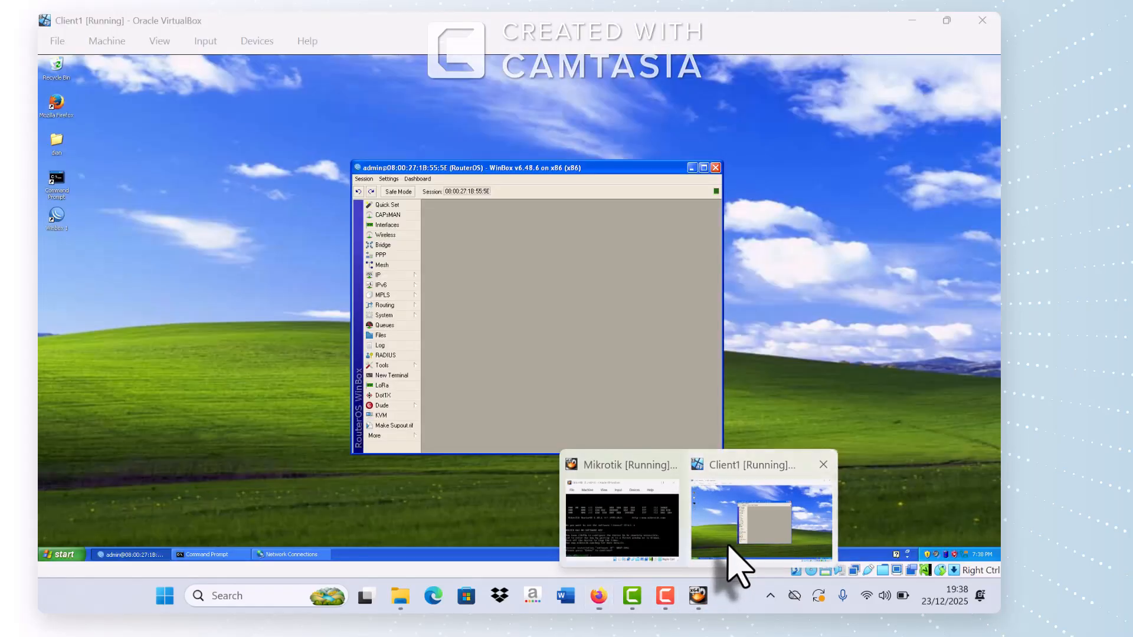
pyautogui.click(733, 559)
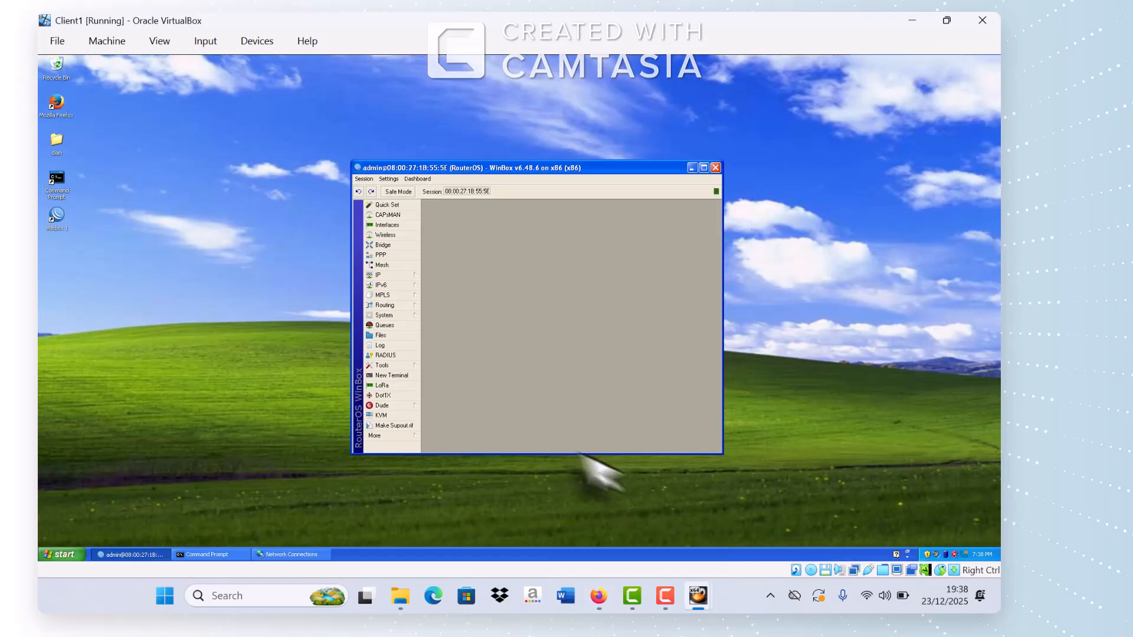
# Step: Add a new IP Firewall filter rule in WinBox with chain set to input
pyautogui.click(392, 276)
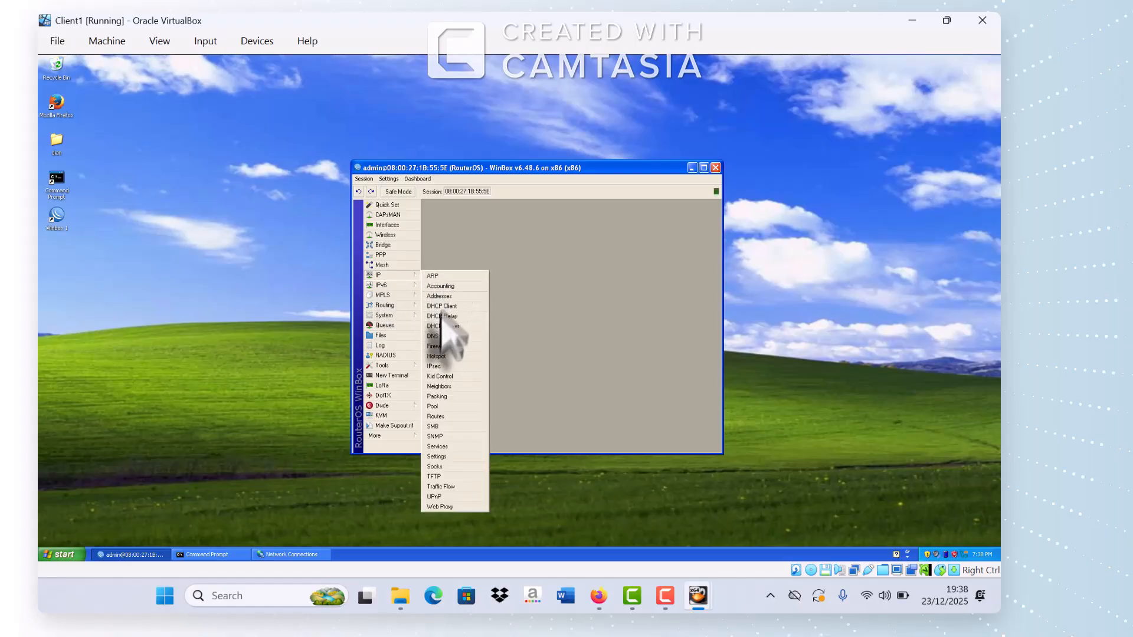
pyautogui.click(437, 346)
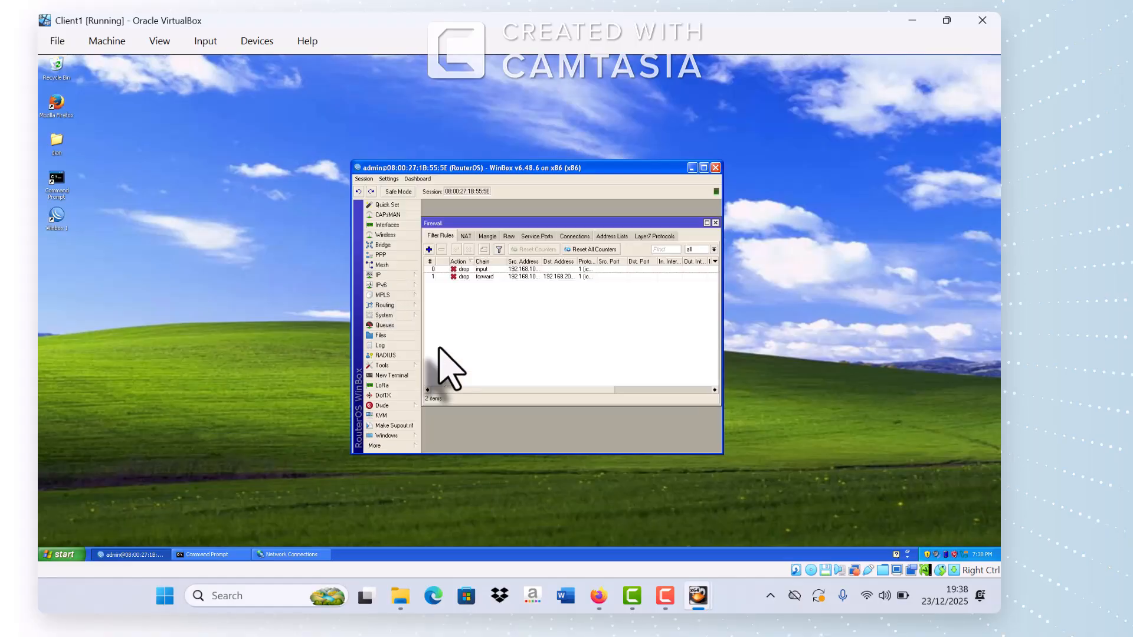
pyautogui.click(429, 250)
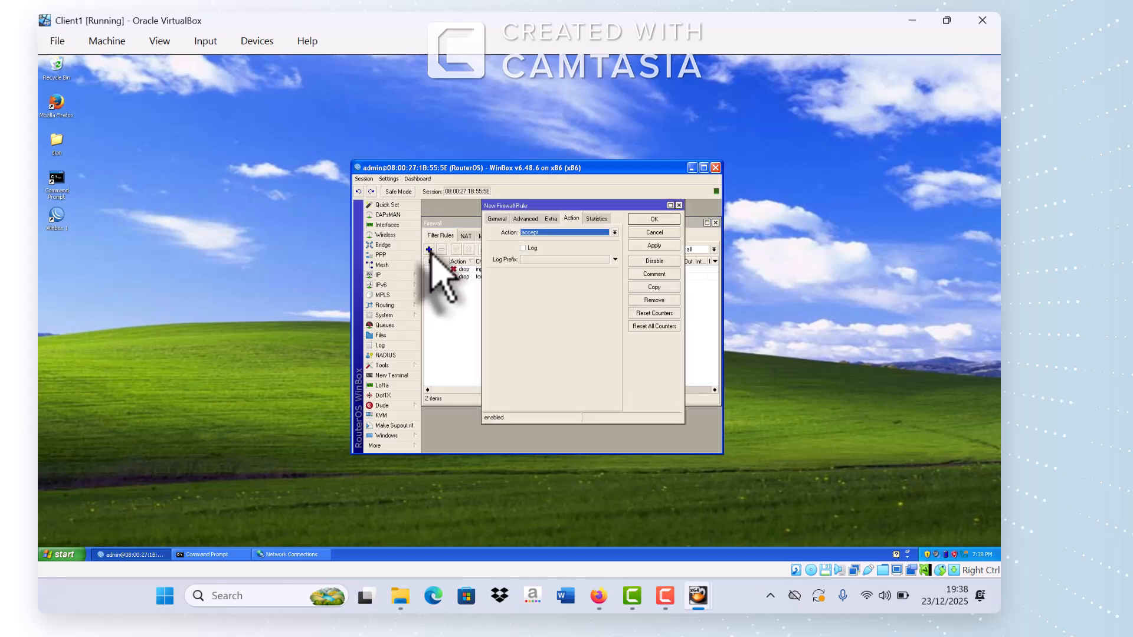
pyautogui.click(497, 219)
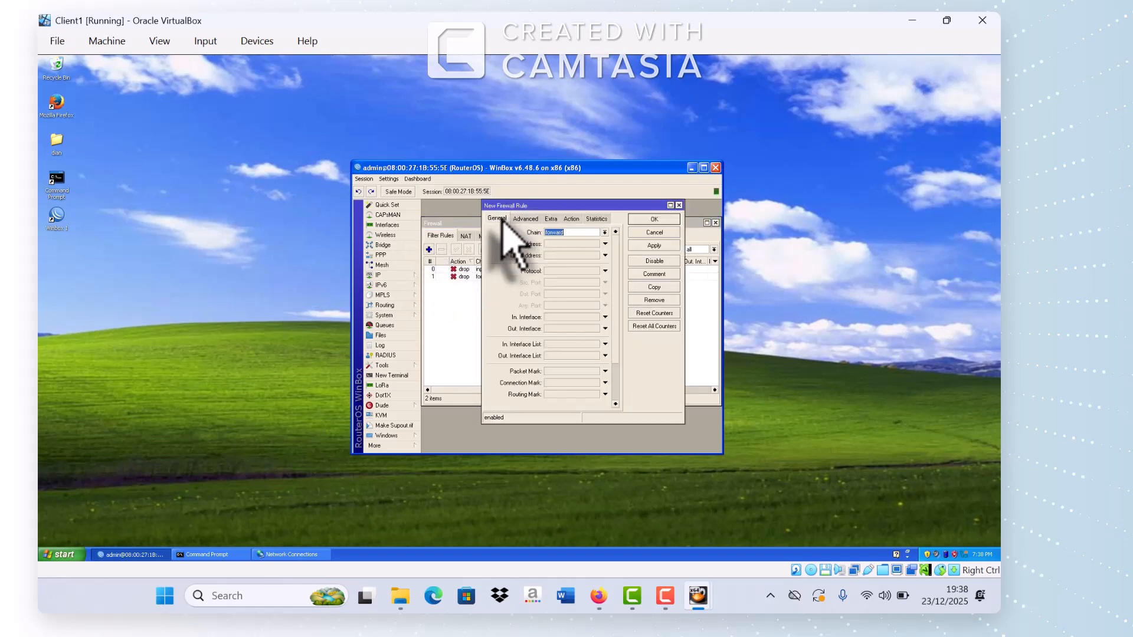
pyautogui.click(605, 232)
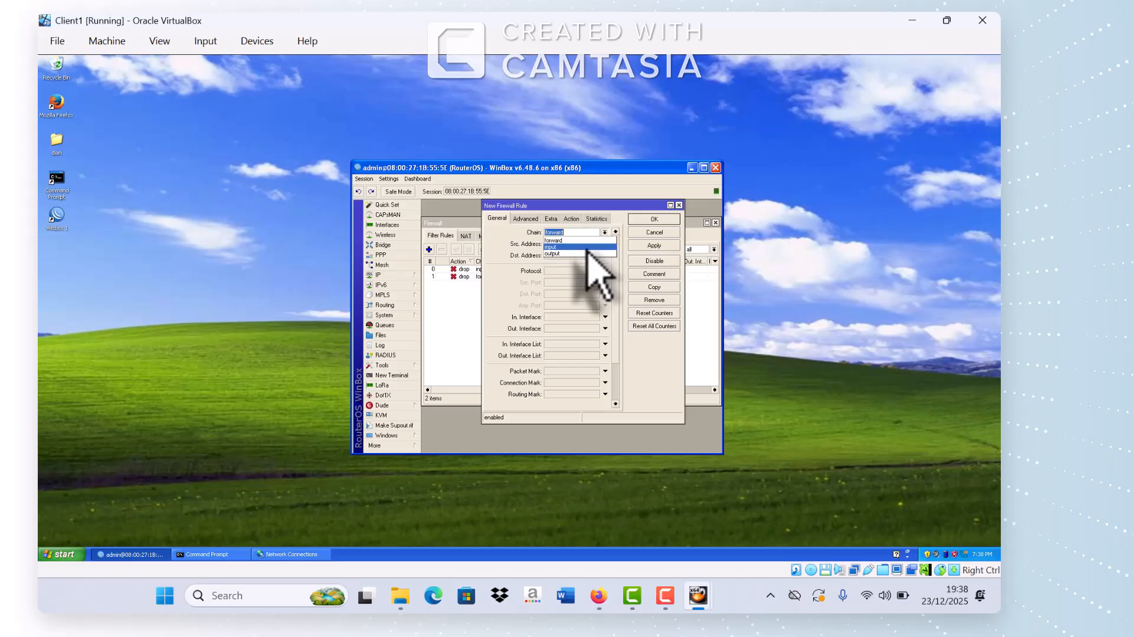
pyautogui.click(588, 248)
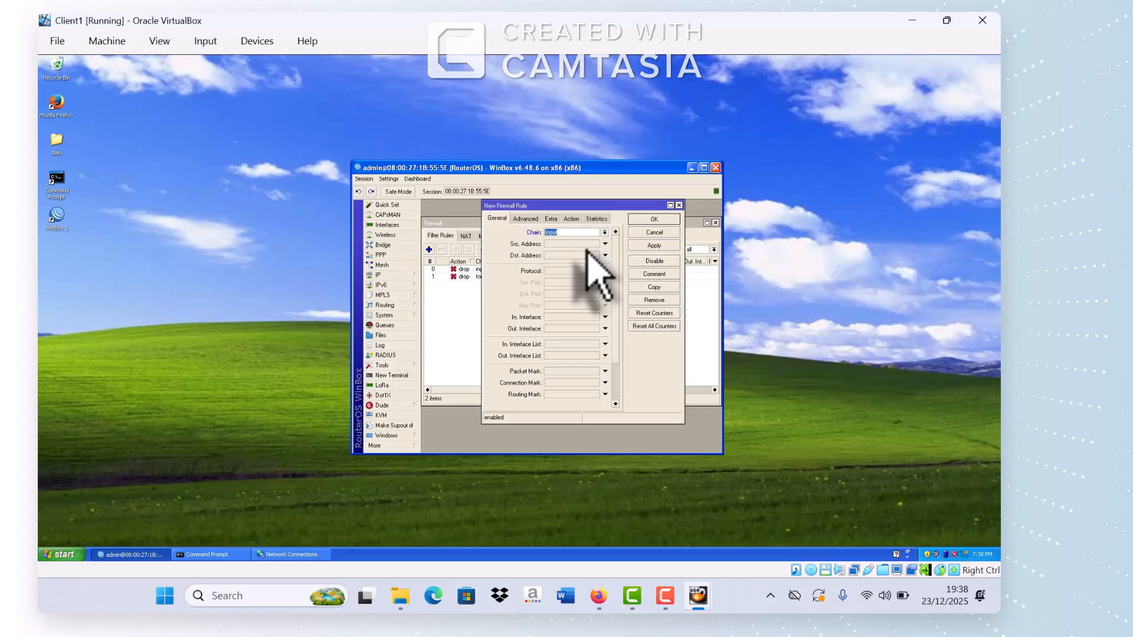
# Step: Give the rule action log with prefix 'akses router', apply it, and close Firewall
pyautogui.click(572, 219)
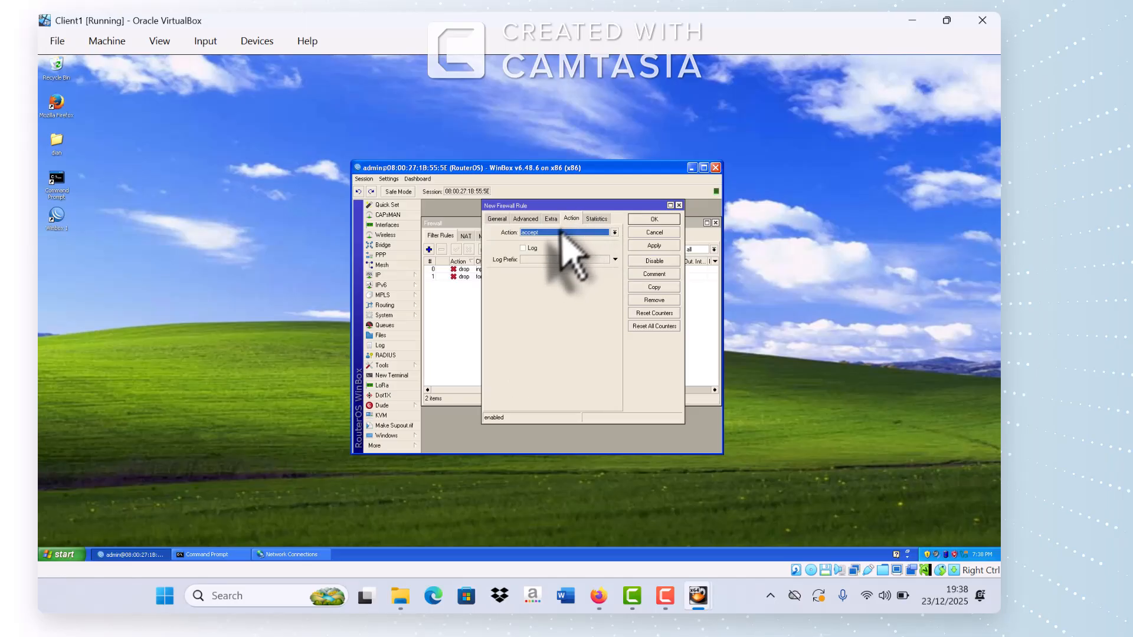
pyautogui.click(560, 232)
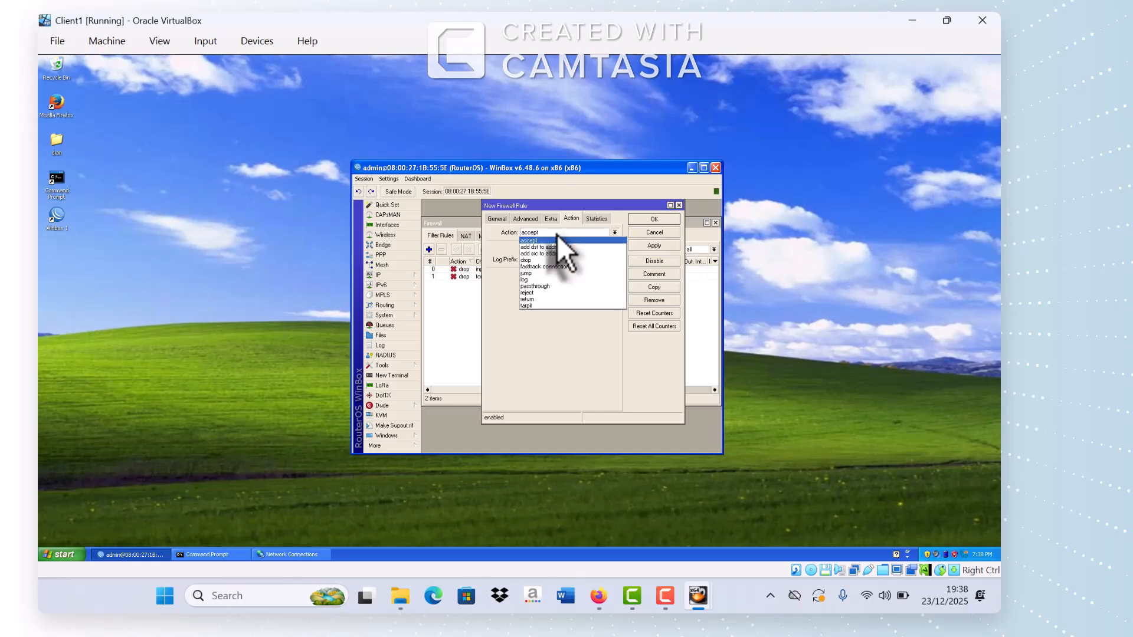
pyautogui.click(541, 279)
pyautogui.click(537, 262)
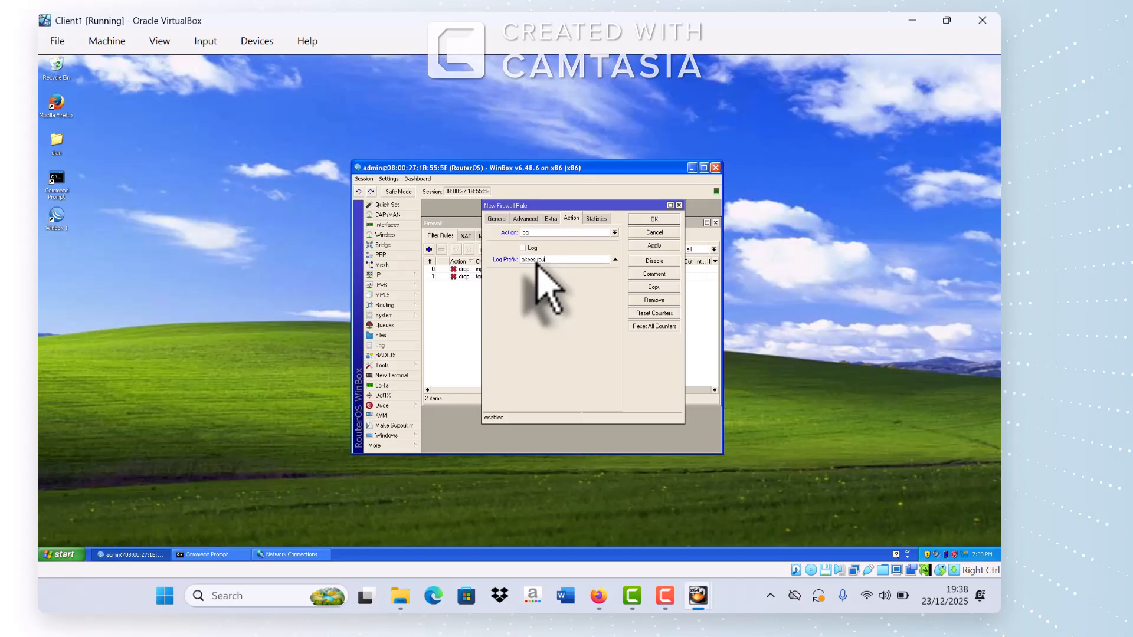
pyautogui.click(656, 245)
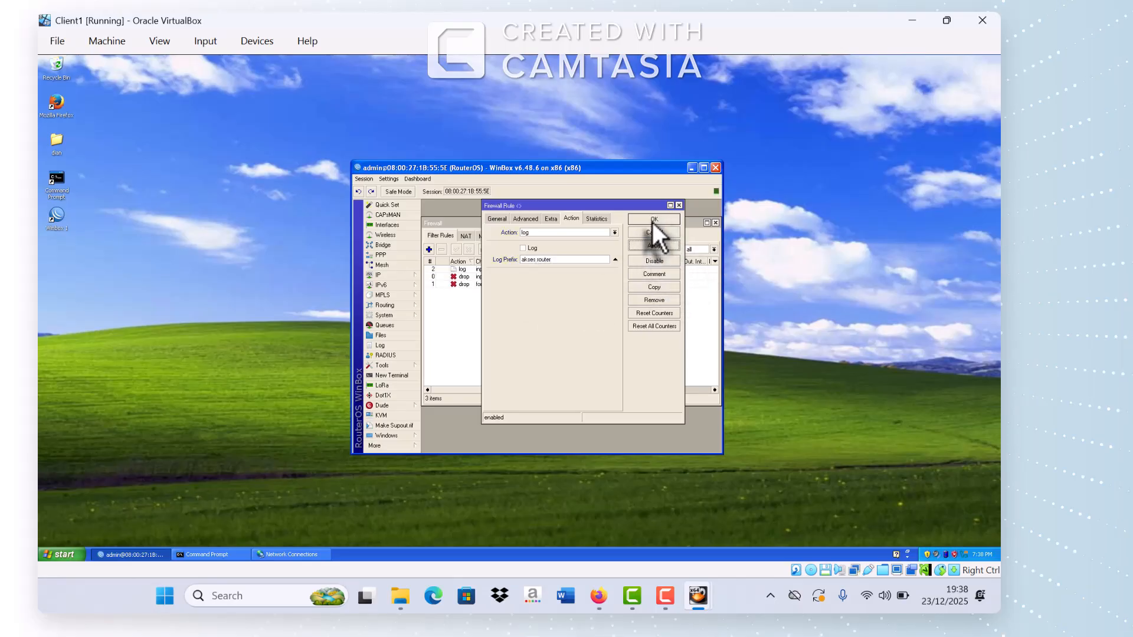
pyautogui.click(653, 221)
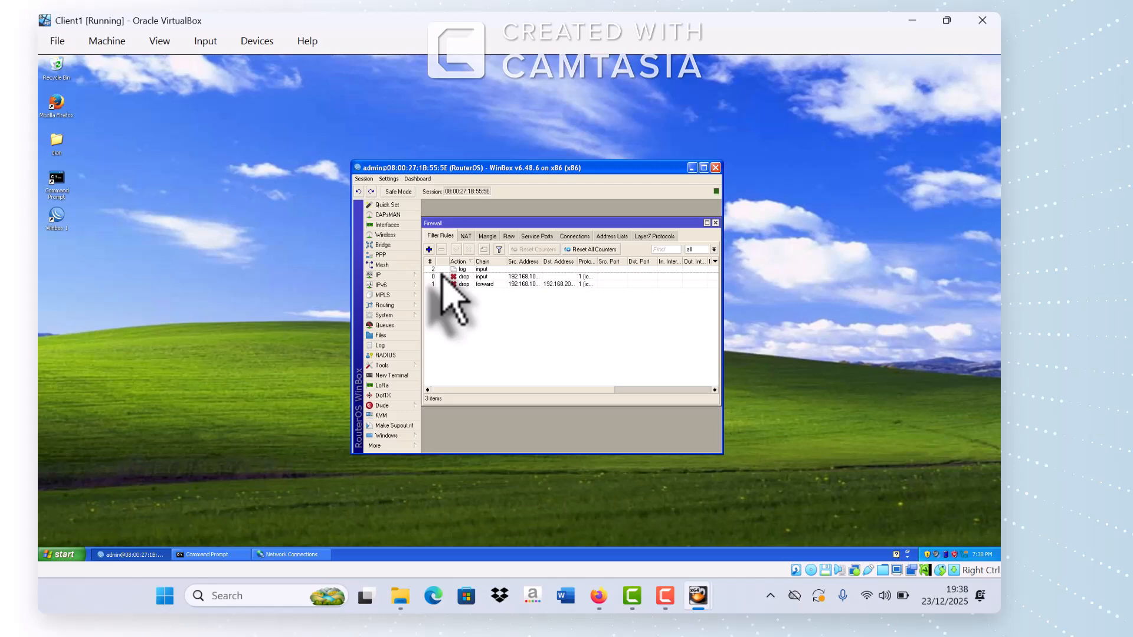
pyautogui.click(715, 224)
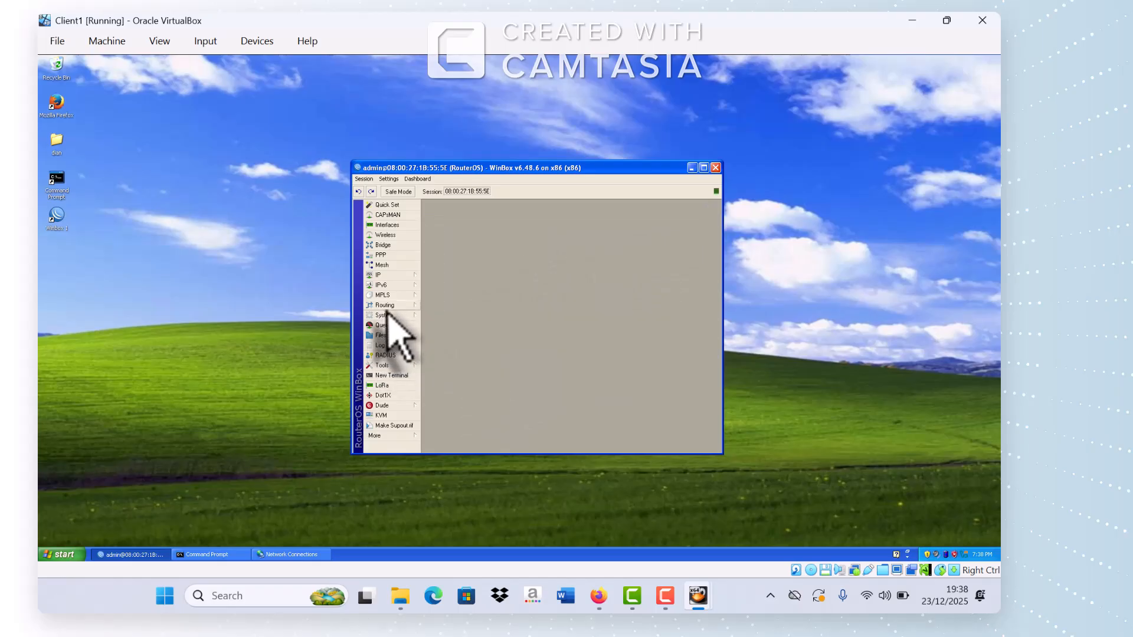
# Step: Start a new logging rule under System > Logging in WinBox
pyautogui.click(388, 317)
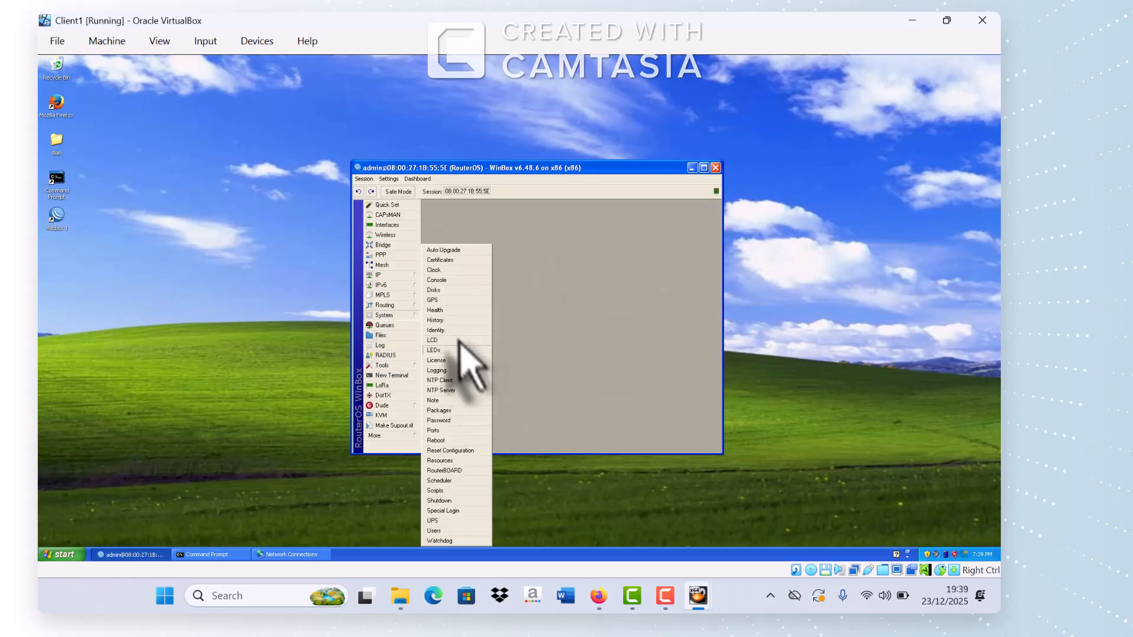
pyautogui.click(454, 370)
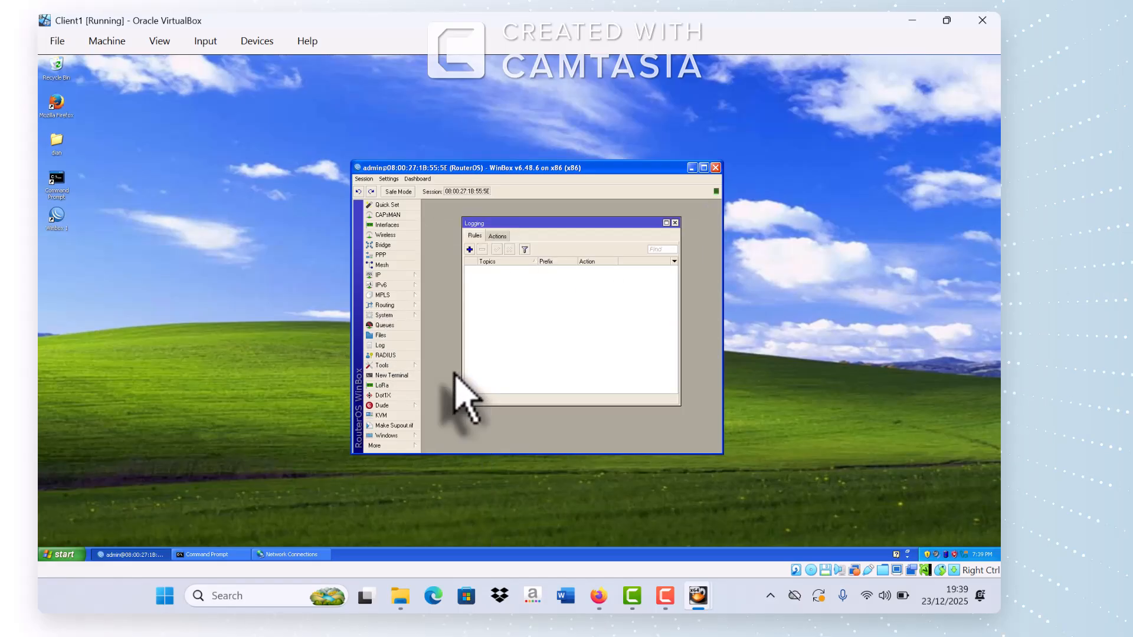
pyautogui.click(469, 250)
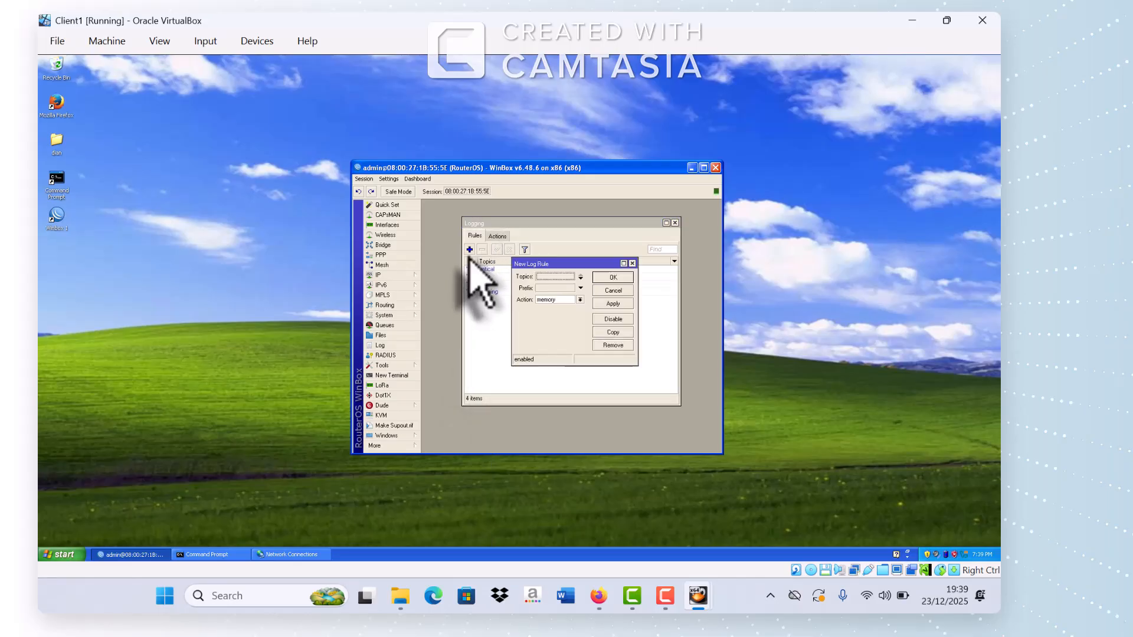
pyautogui.click(581, 300)
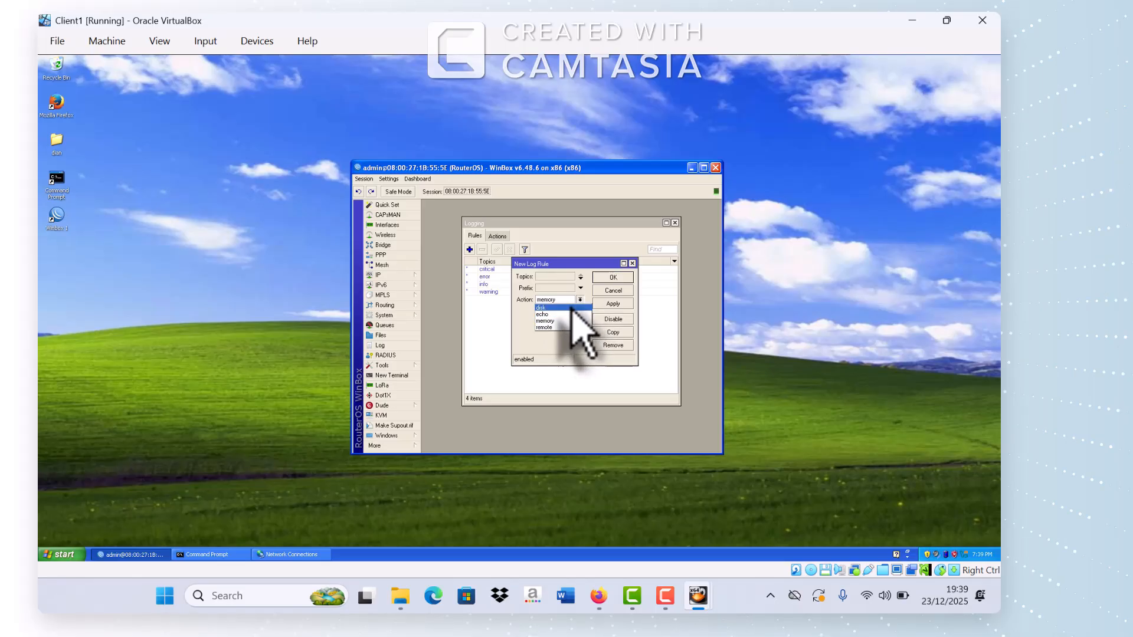
# Step: Snap the task PDF to the right half of the screen and return to the VM
pyautogui.click(598, 596)
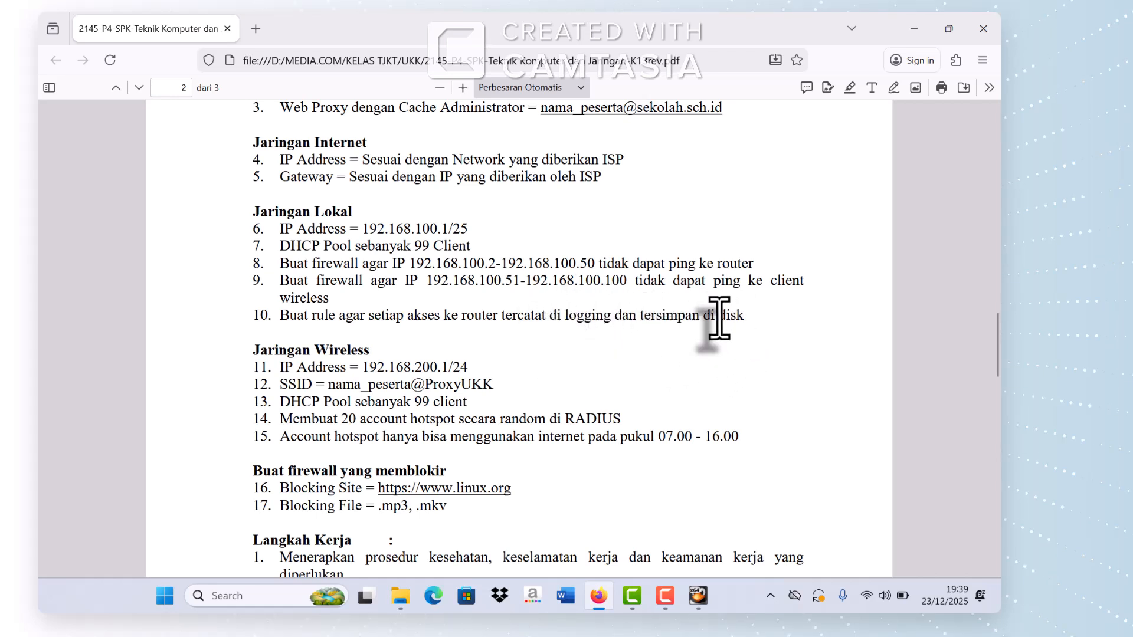
pyautogui.press('super+Right')
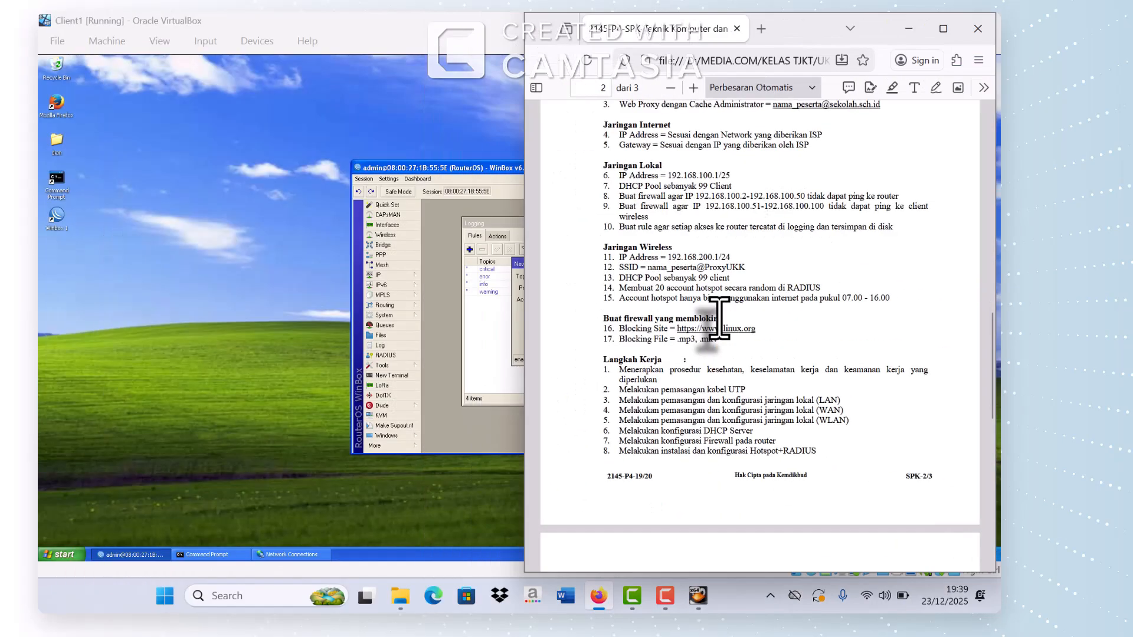
pyautogui.click(458, 317)
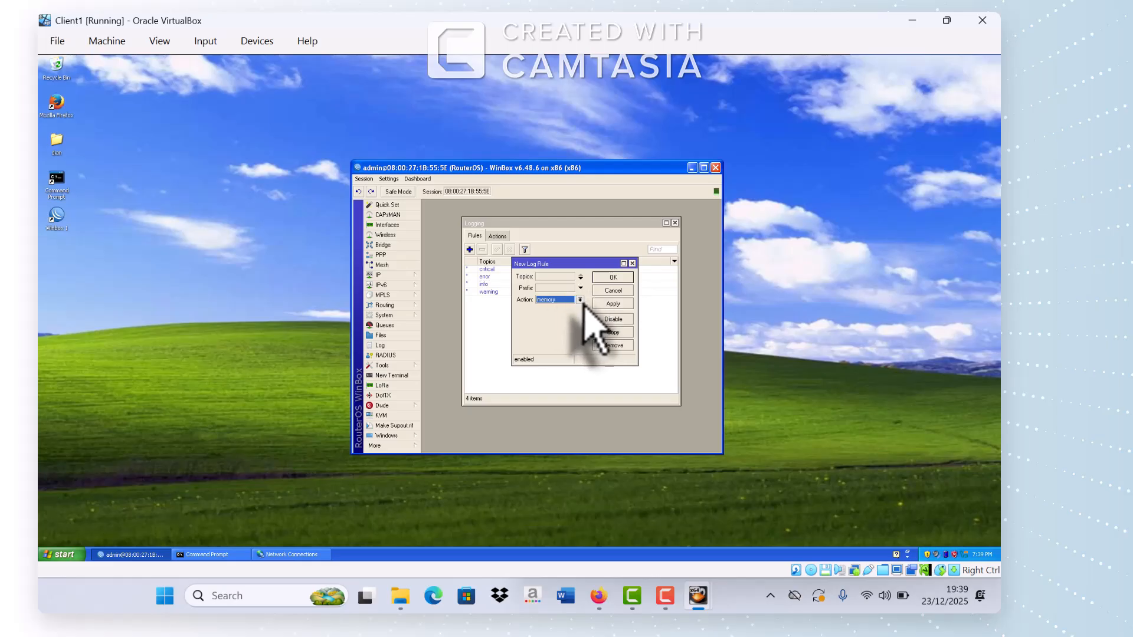
# Step: Set the logging rule to write 'akses router' messages to disk, apply it, and close Logging
pyautogui.click(567, 299)
pyautogui.click(563, 307)
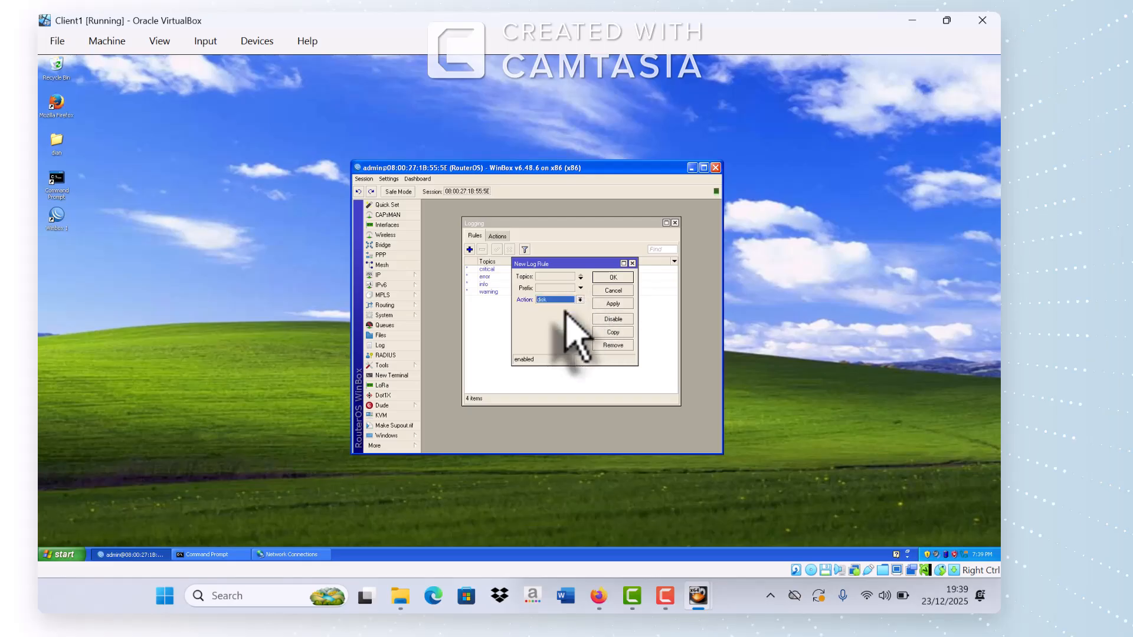
pyautogui.click(554, 288)
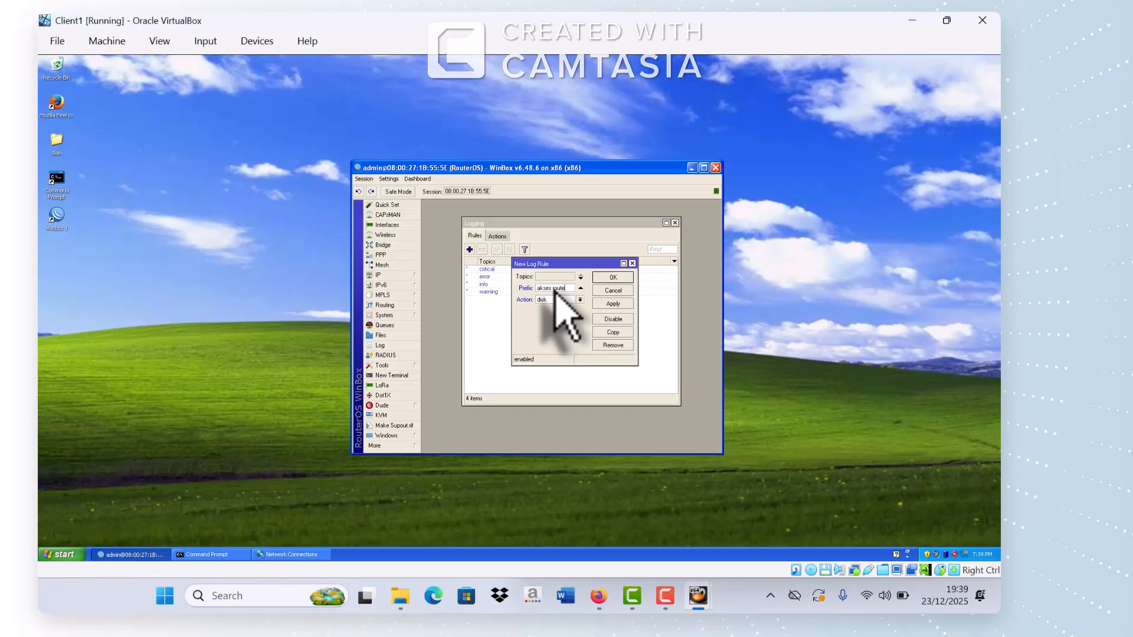
pyautogui.click(613, 304)
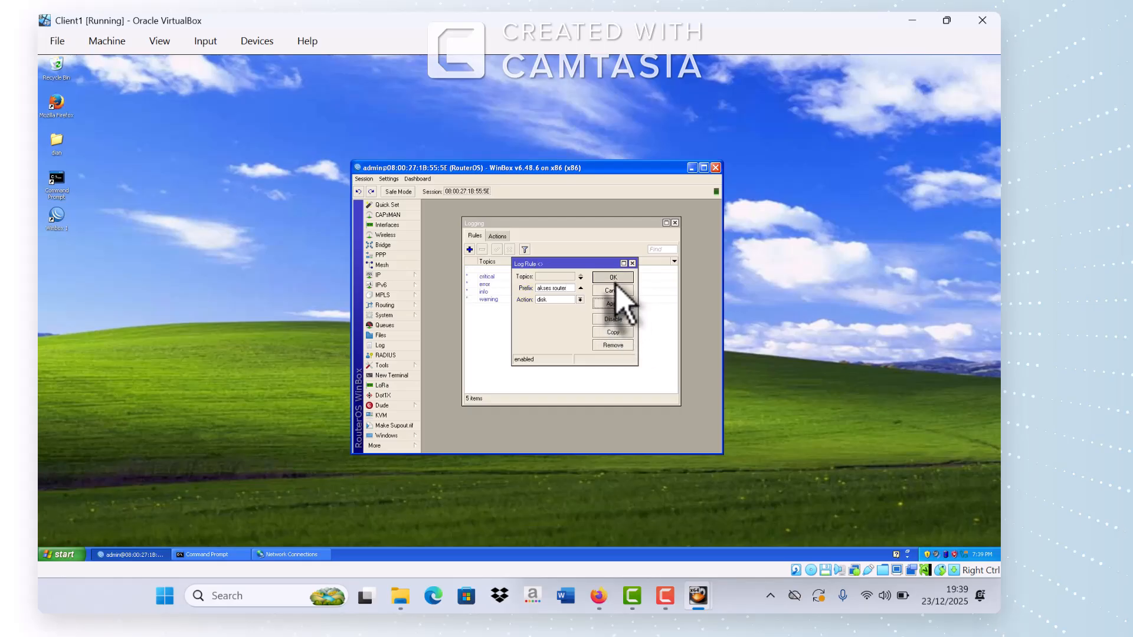
pyautogui.click(613, 278)
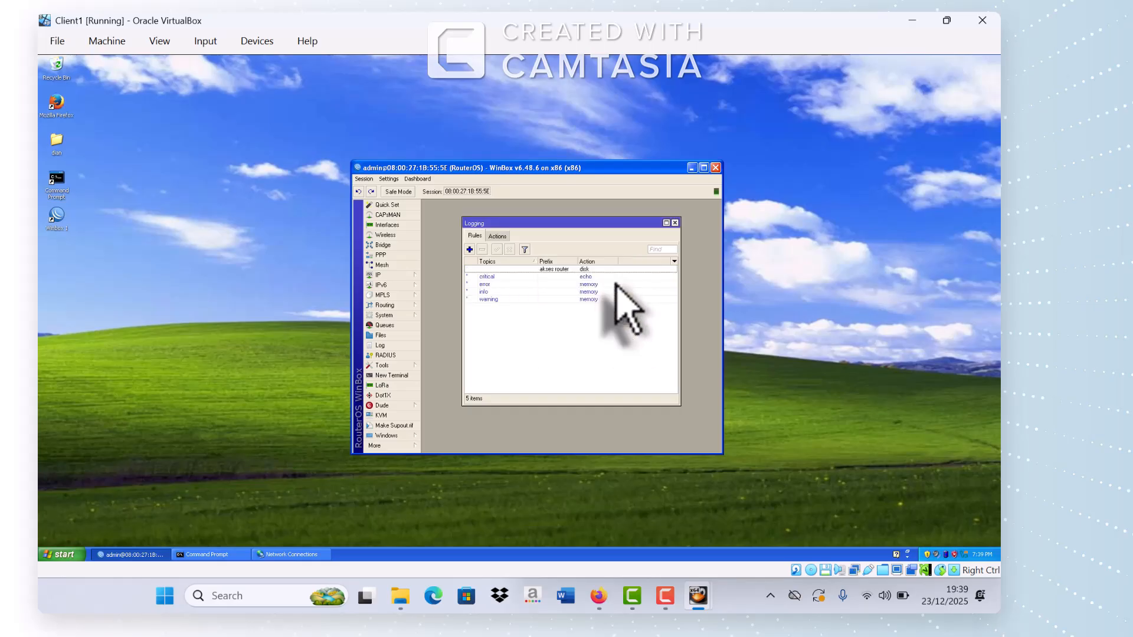
pyautogui.click(674, 223)
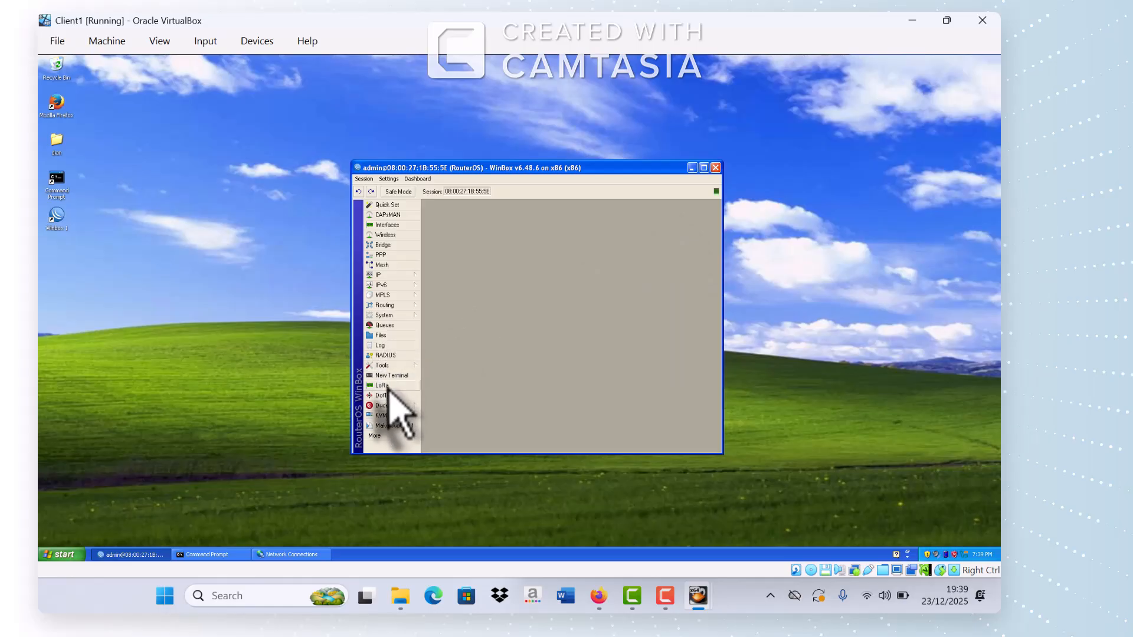
# Step: Check the router log for 'akses router' firewall entries, then bring up the task PDF
pyautogui.click(406, 346)
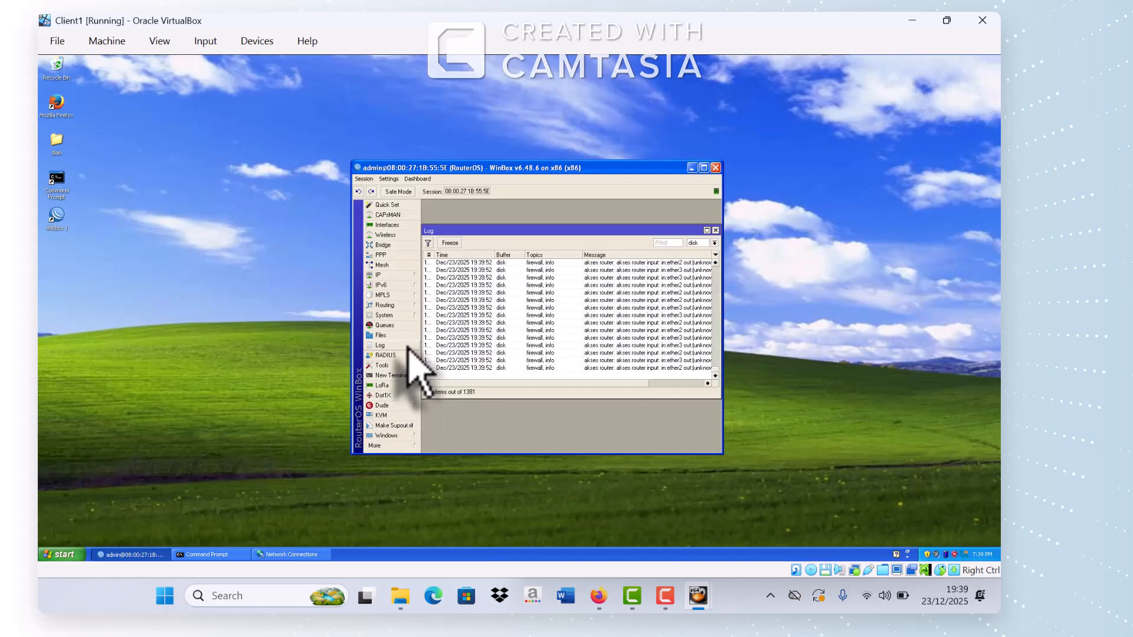
pyautogui.click(715, 231)
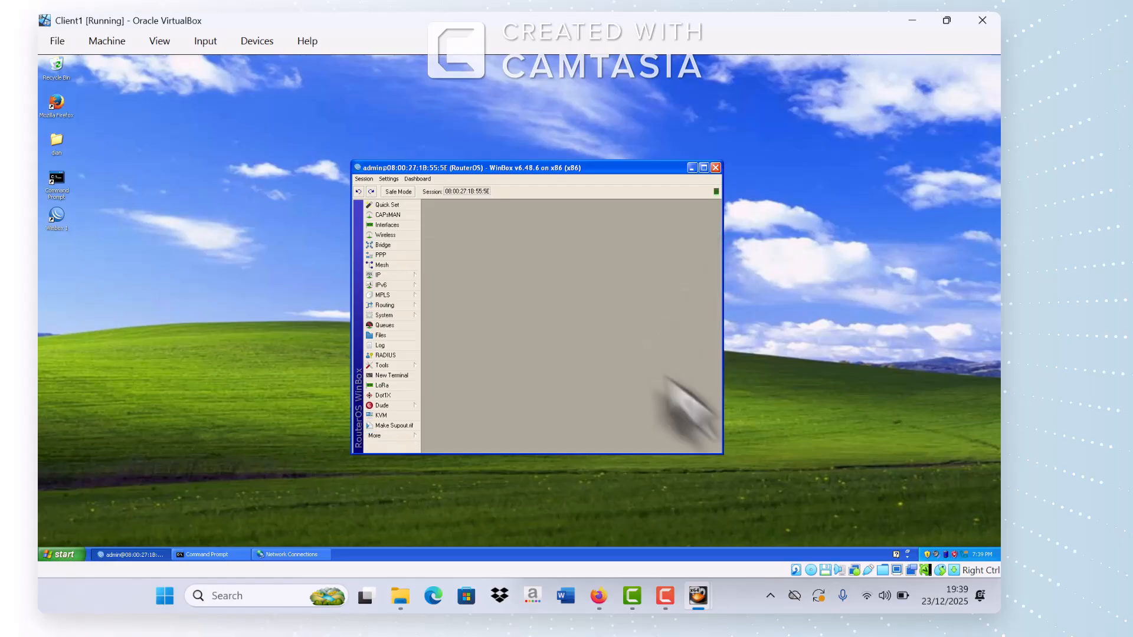
pyautogui.click(598, 596)
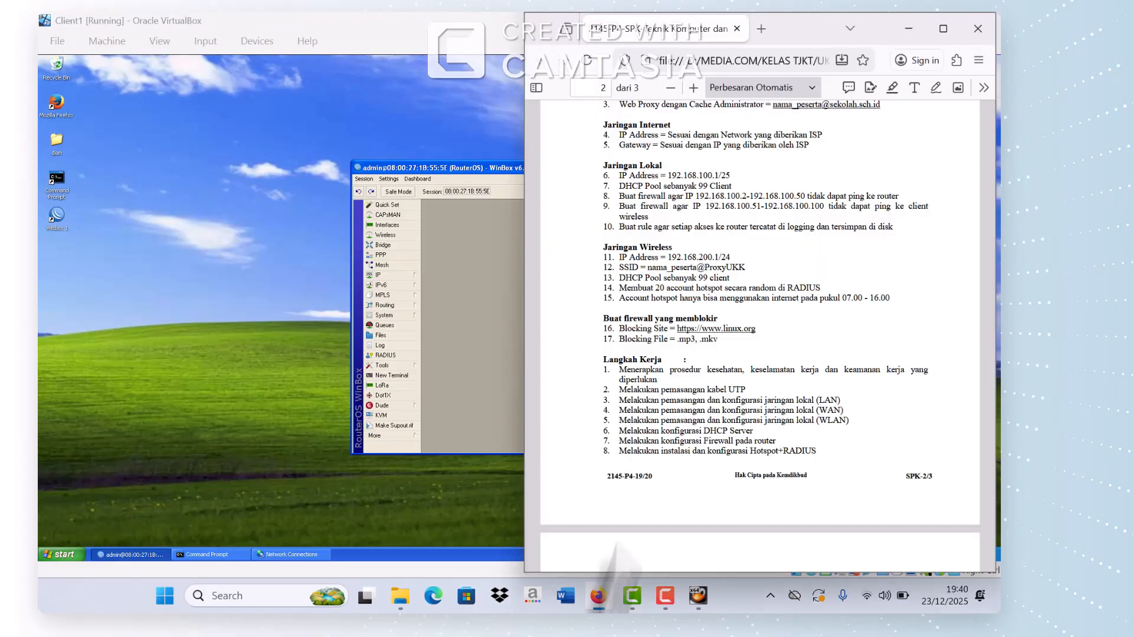
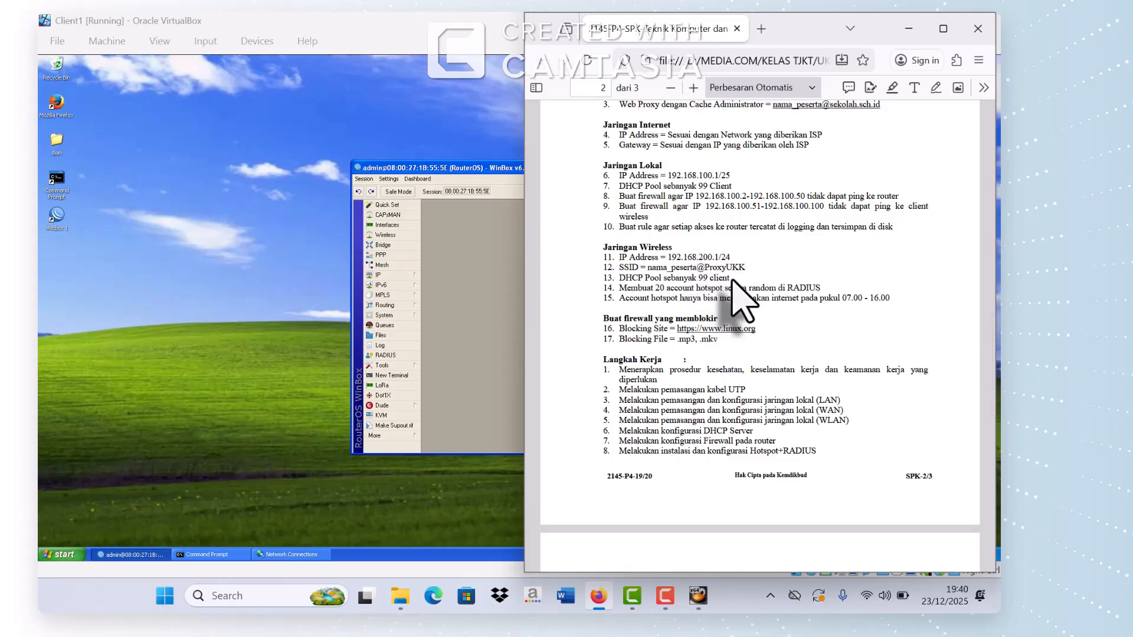
# Step: Bring the Client1 VM window with WinBox back in front of the task PDF
pyautogui.click(487, 363)
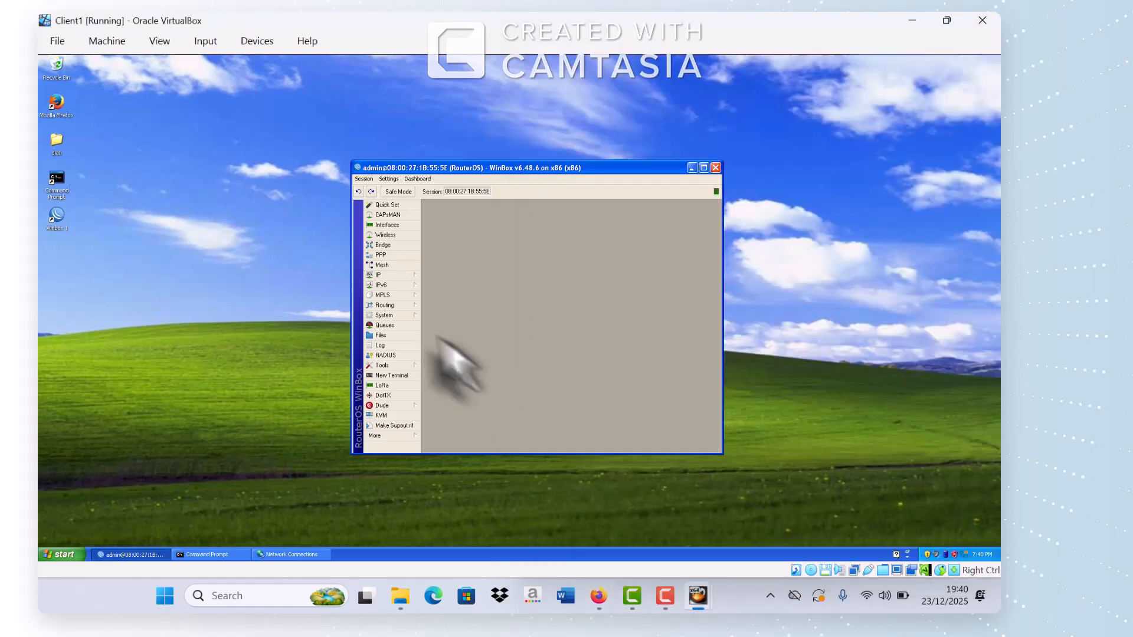
# Step: Start DHCP Setup from IP > DHCP Server and choose ether3 as the interface
pyautogui.click(389, 275)
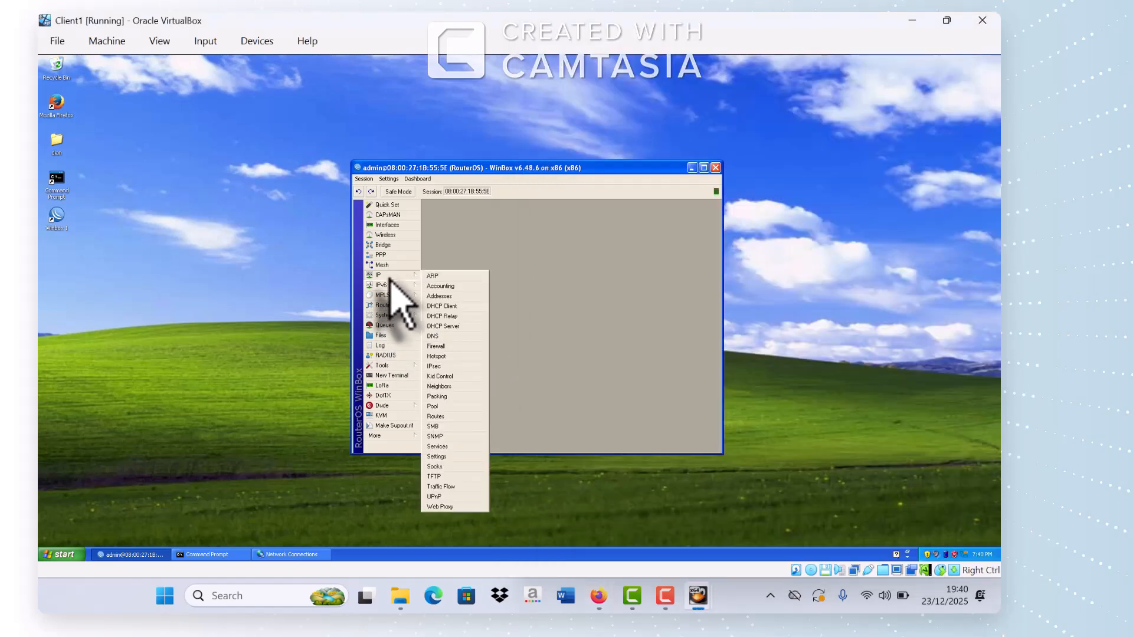
pyautogui.click(444, 326)
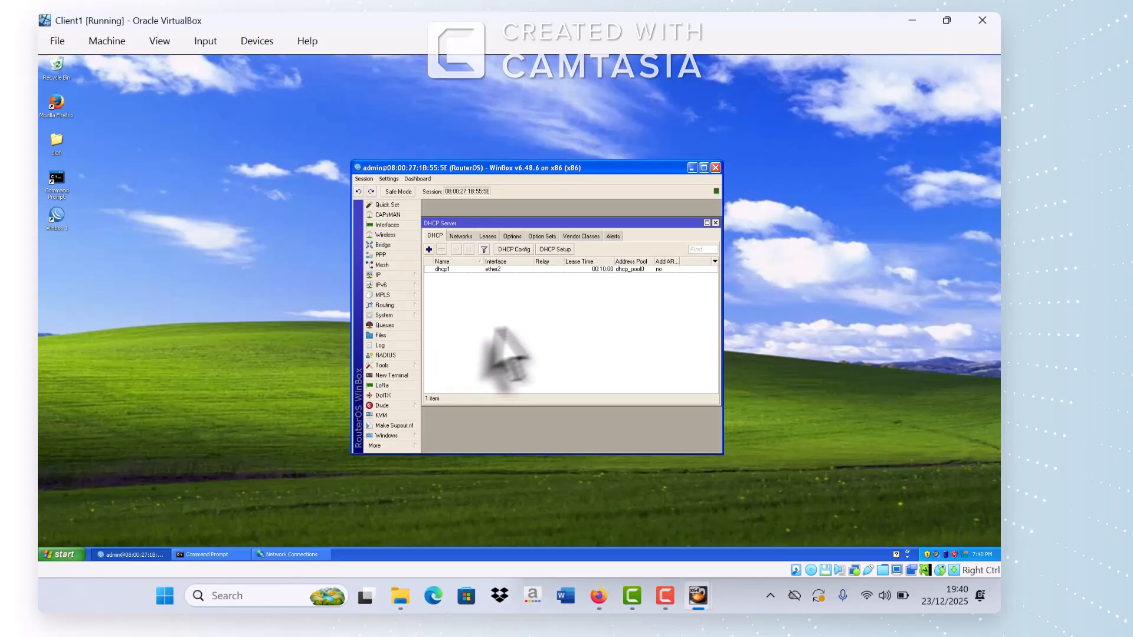
pyautogui.click(551, 250)
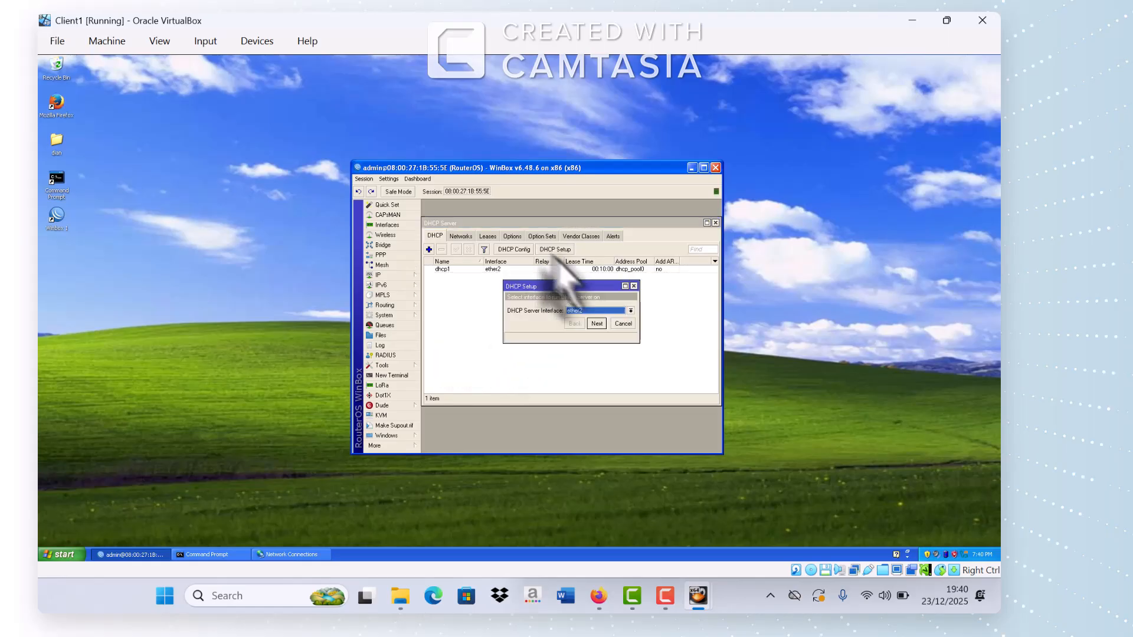
pyautogui.click(631, 311)
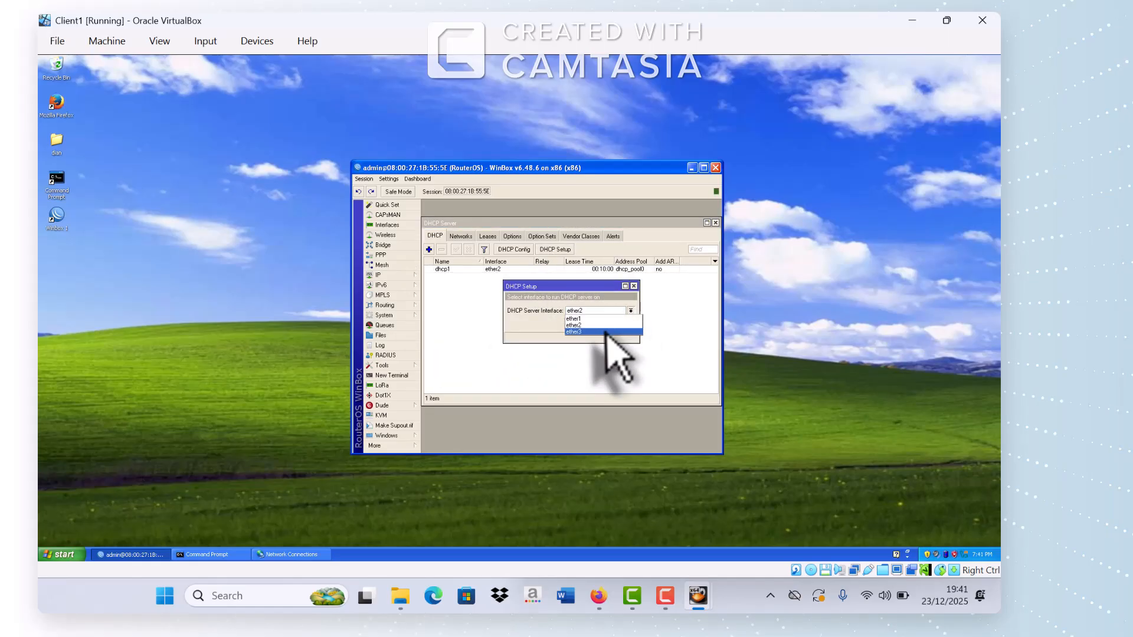
pyautogui.click(605, 332)
# Step: Accept 192.168.200.0/24, gateway 192.168.200.1, range 192.168.200.2–254, DNS and lease, then close
pyautogui.click(597, 324)
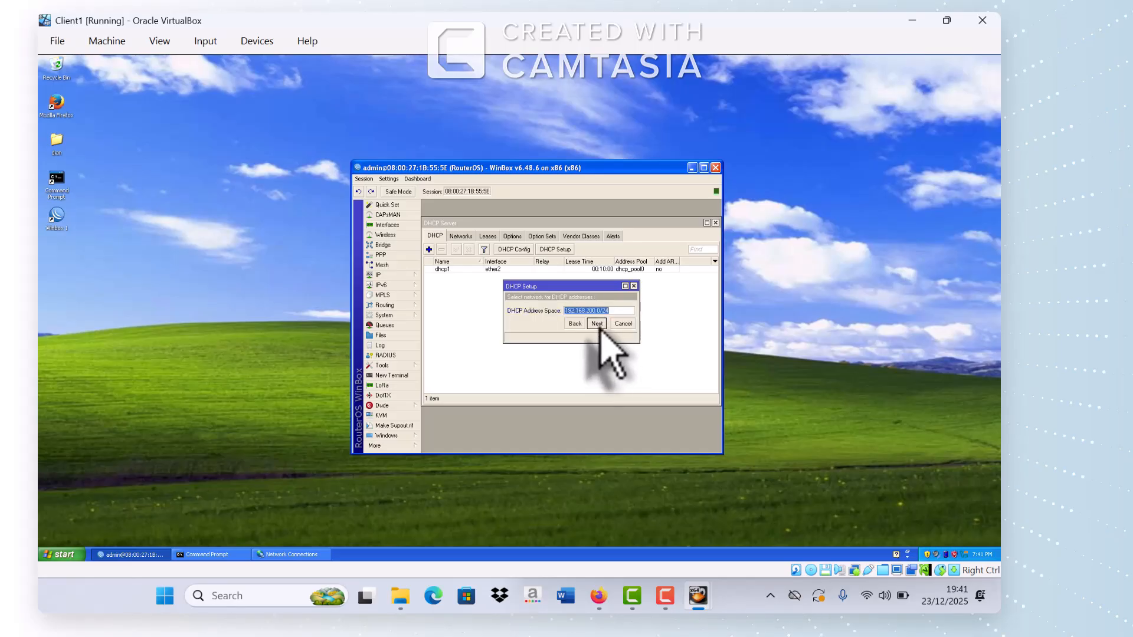
pyautogui.click(597, 324)
pyautogui.click(597, 323)
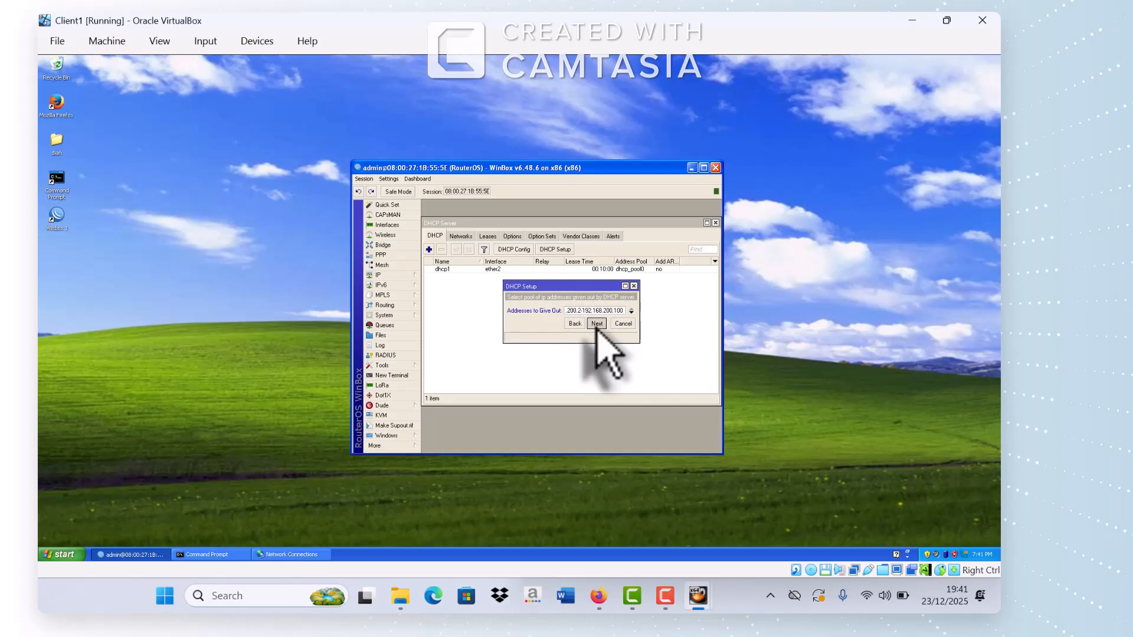
pyautogui.click(597, 323)
pyautogui.click(597, 324)
pyautogui.click(597, 324)
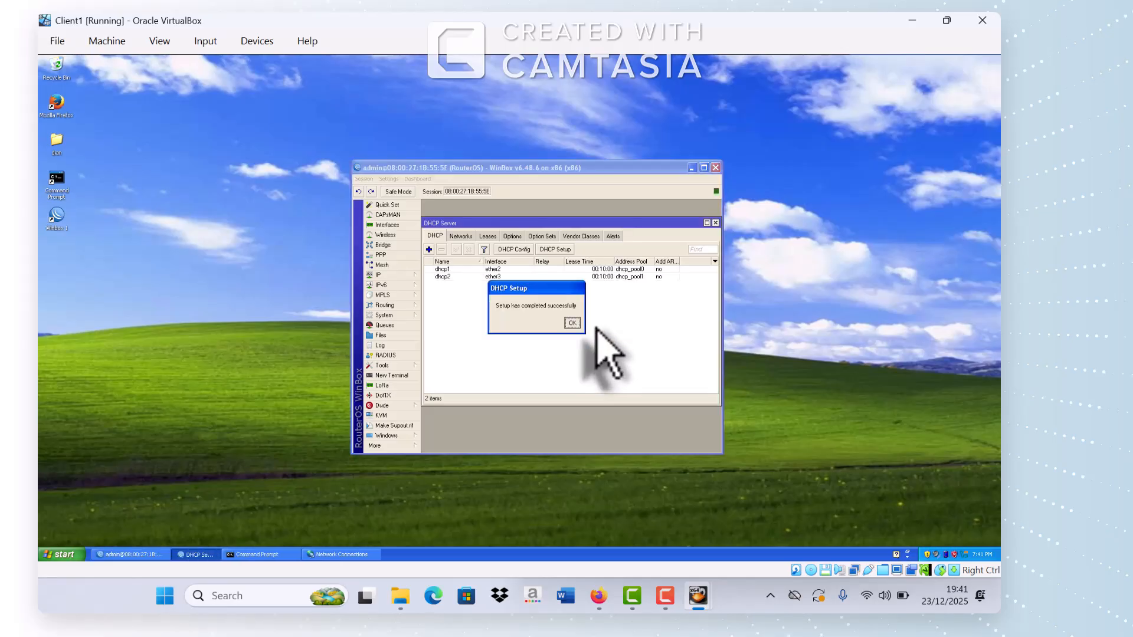
pyautogui.click(572, 322)
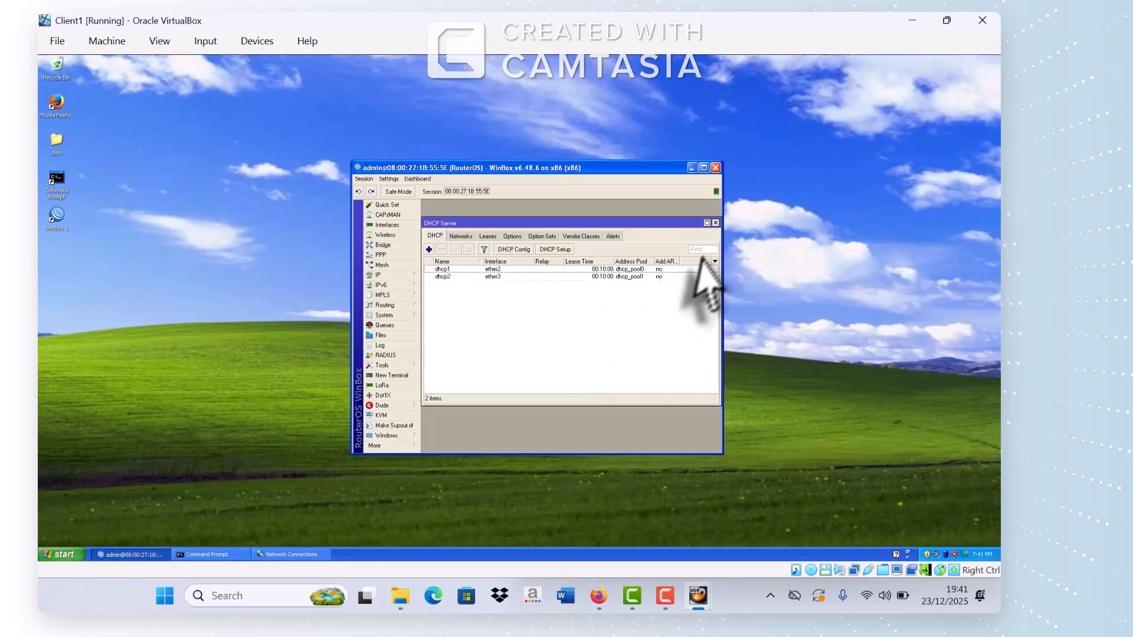
pyautogui.click(715, 223)
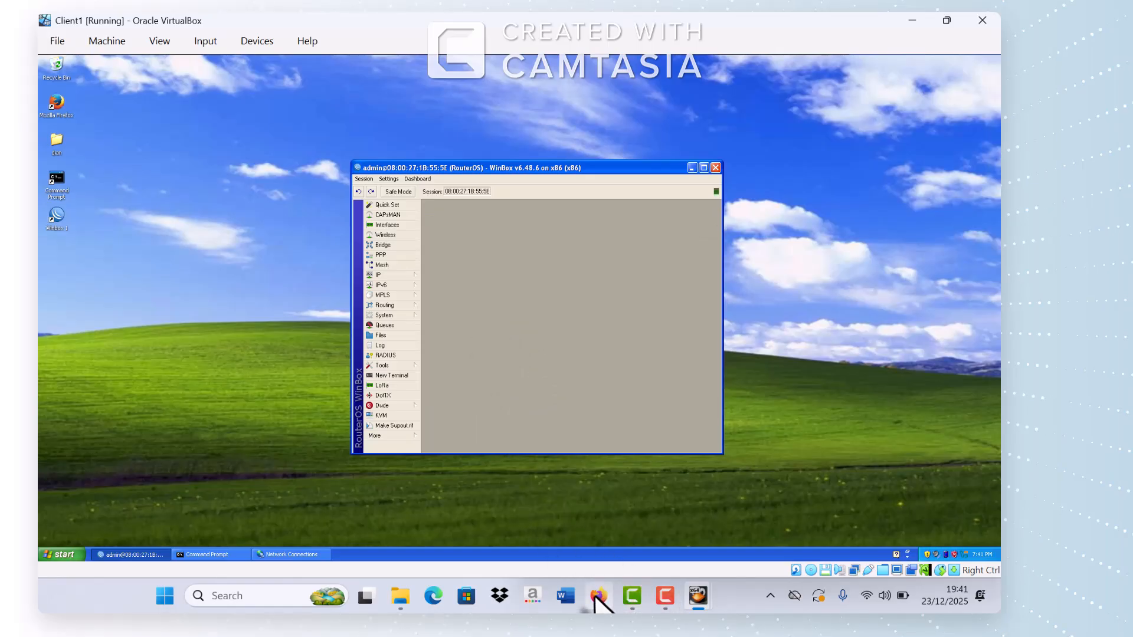
pyautogui.moveTo(595, 600)
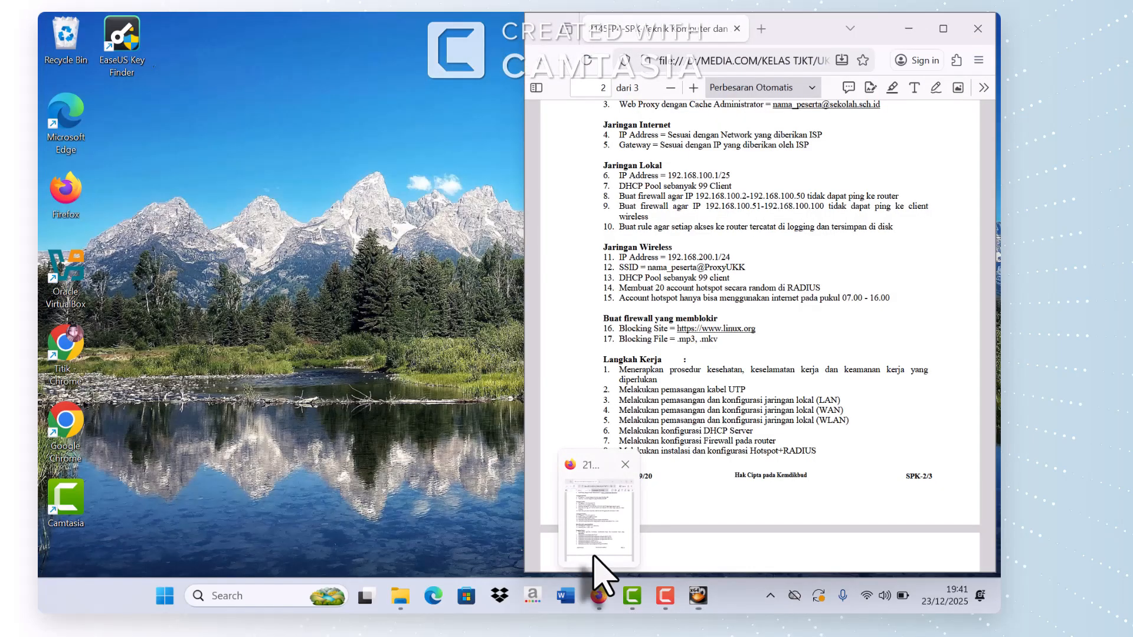
pyautogui.click(595, 510)
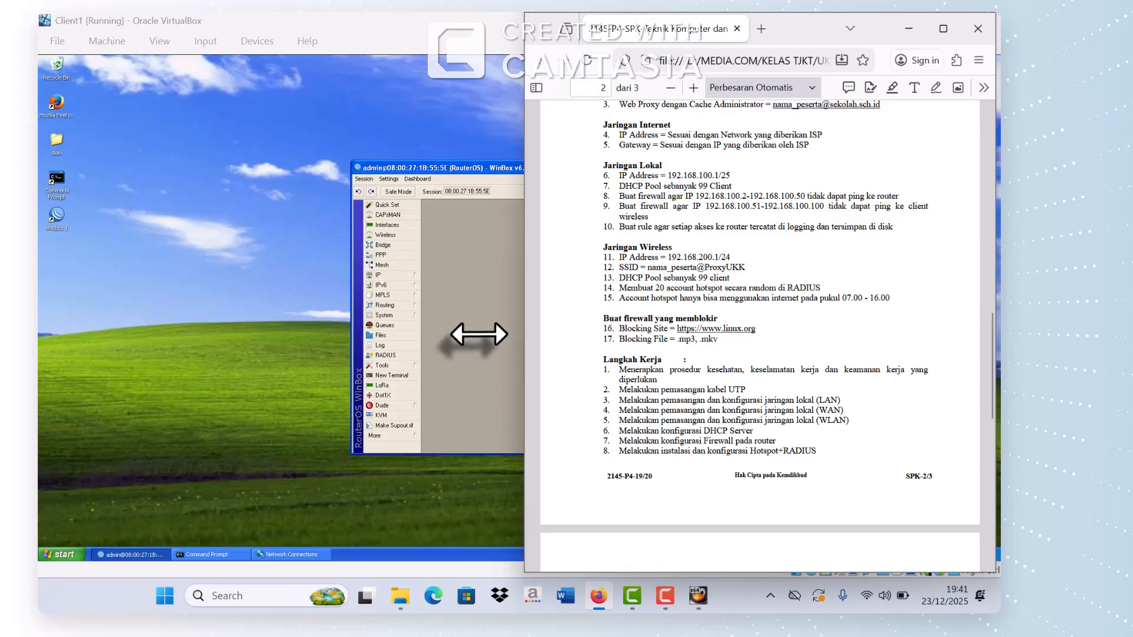
pyautogui.click(478, 334)
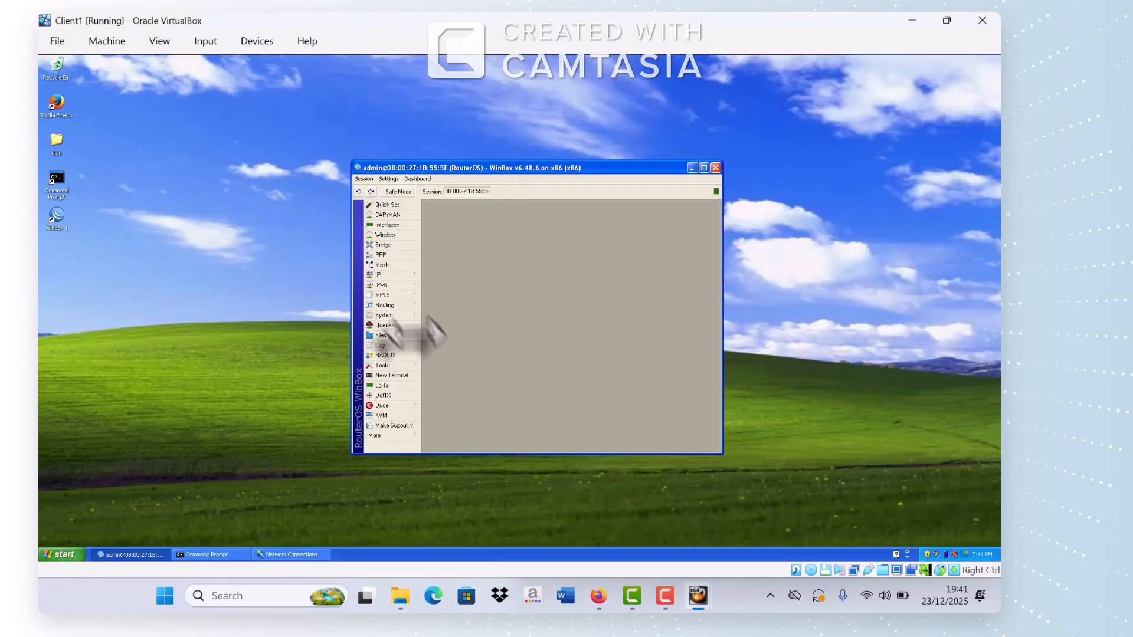
# Step: Launch Hotspot Setup from IP > Hotspot Servers and pick ether3 as the interface
pyautogui.click(384, 275)
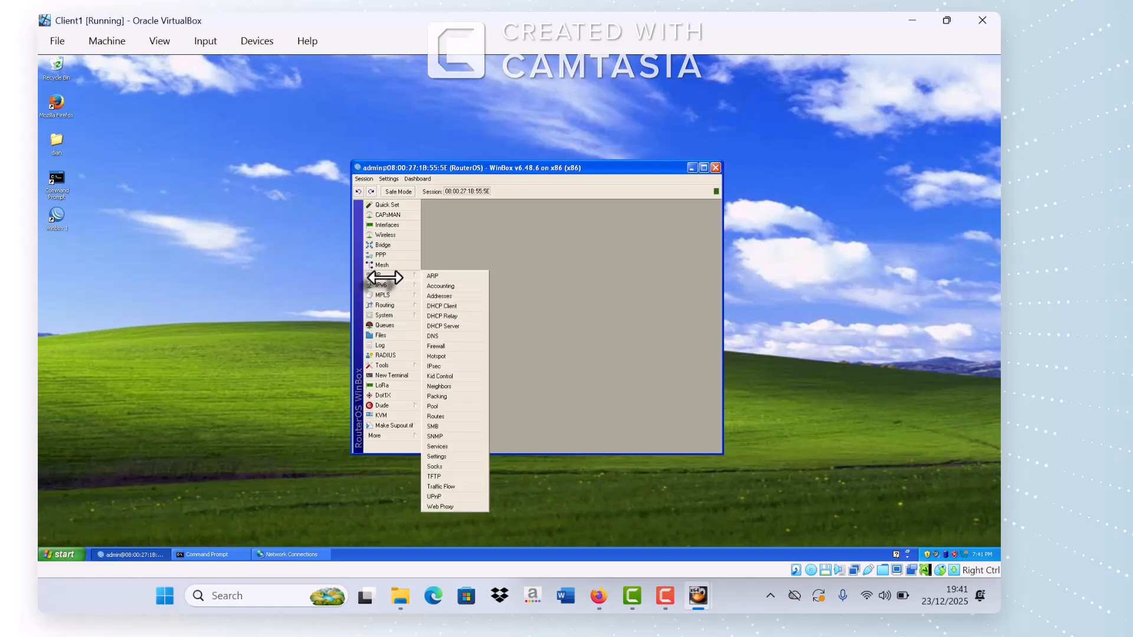
pyautogui.click(437, 355)
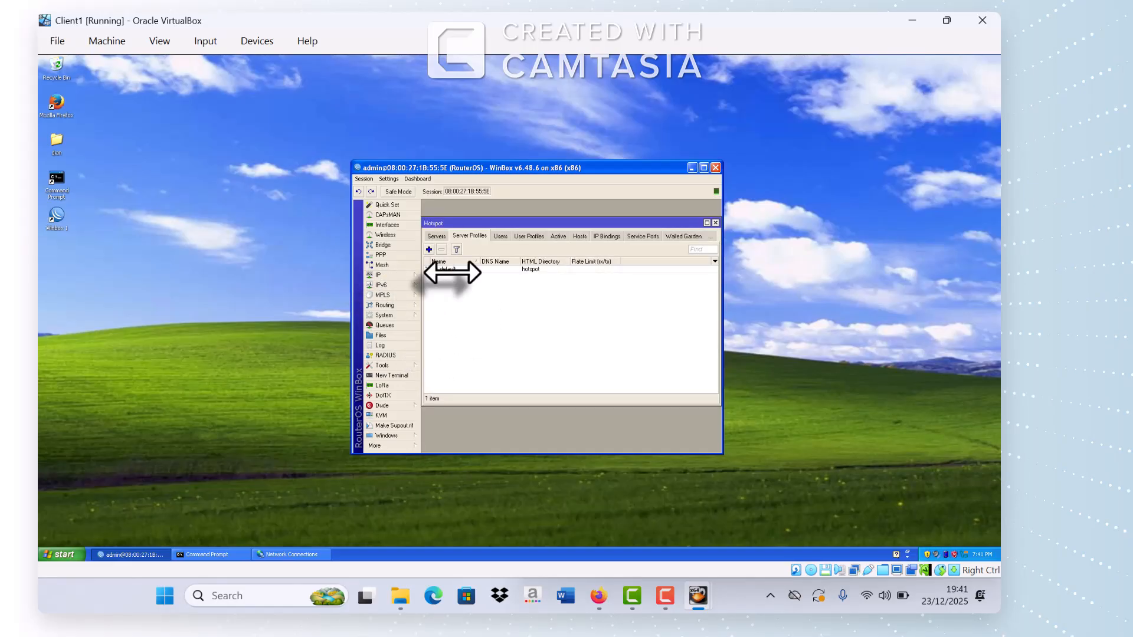
pyautogui.click(437, 236)
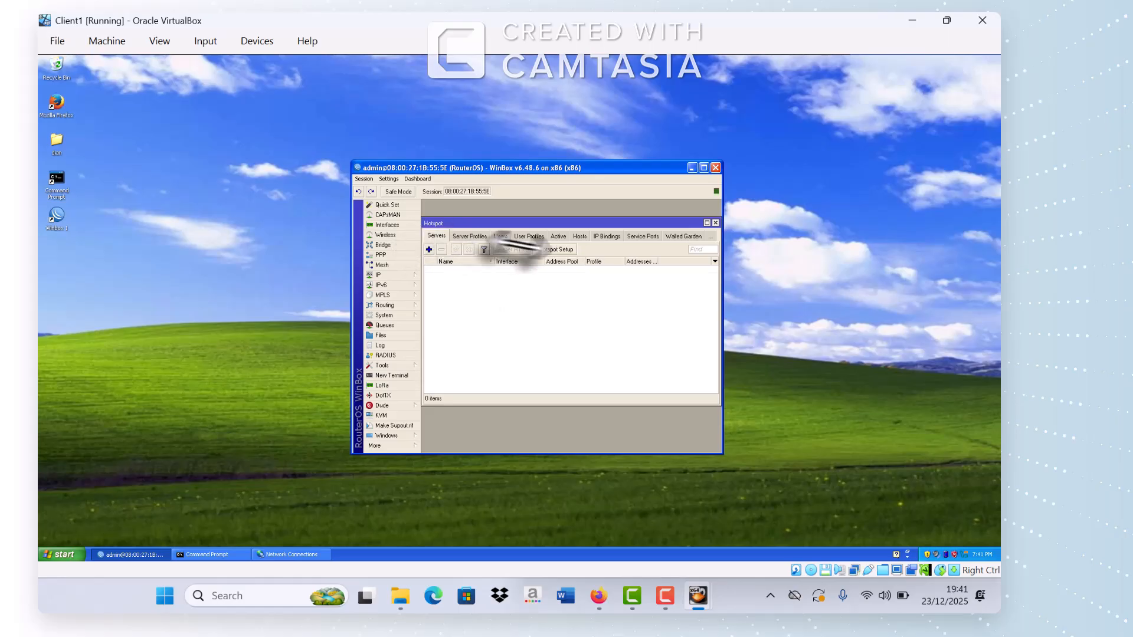
pyautogui.click(555, 250)
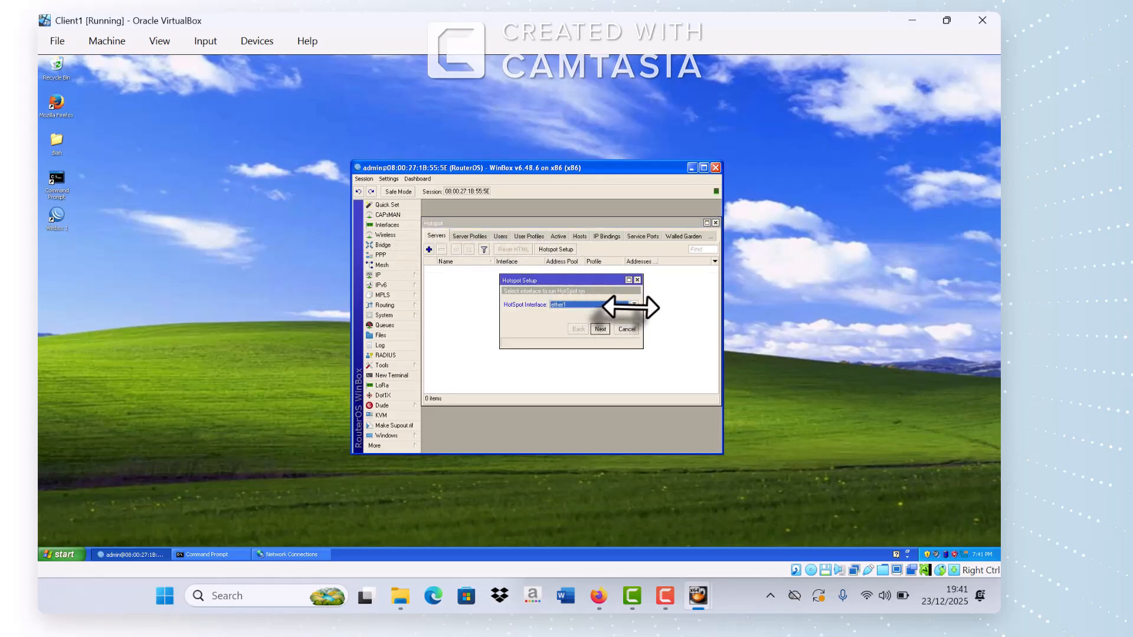
pyautogui.click(630, 305)
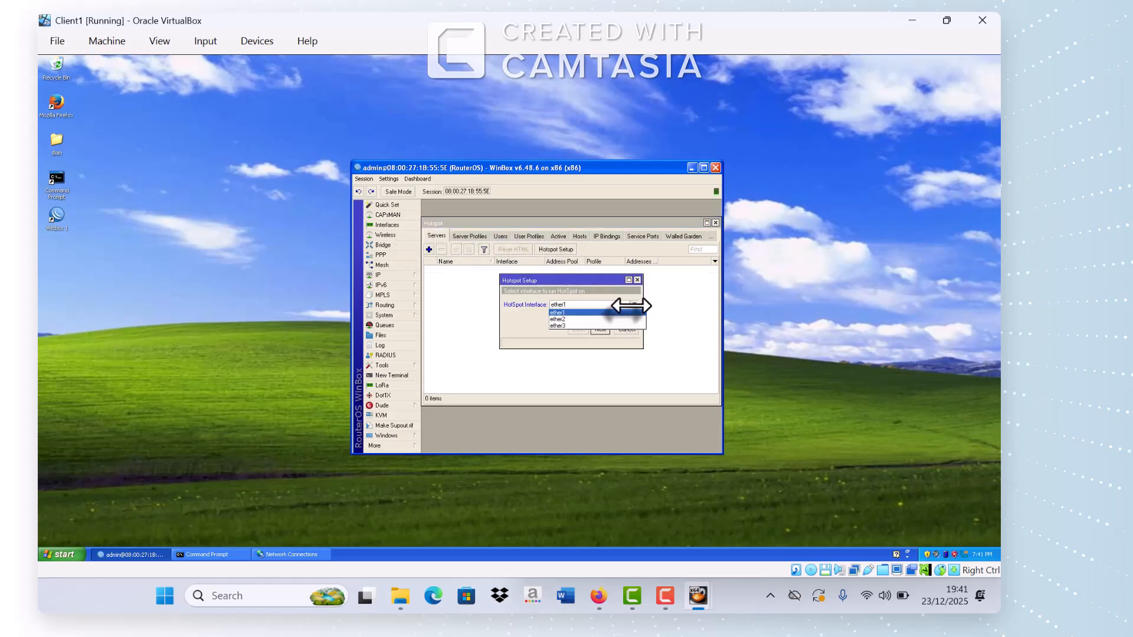
pyautogui.click(563, 325)
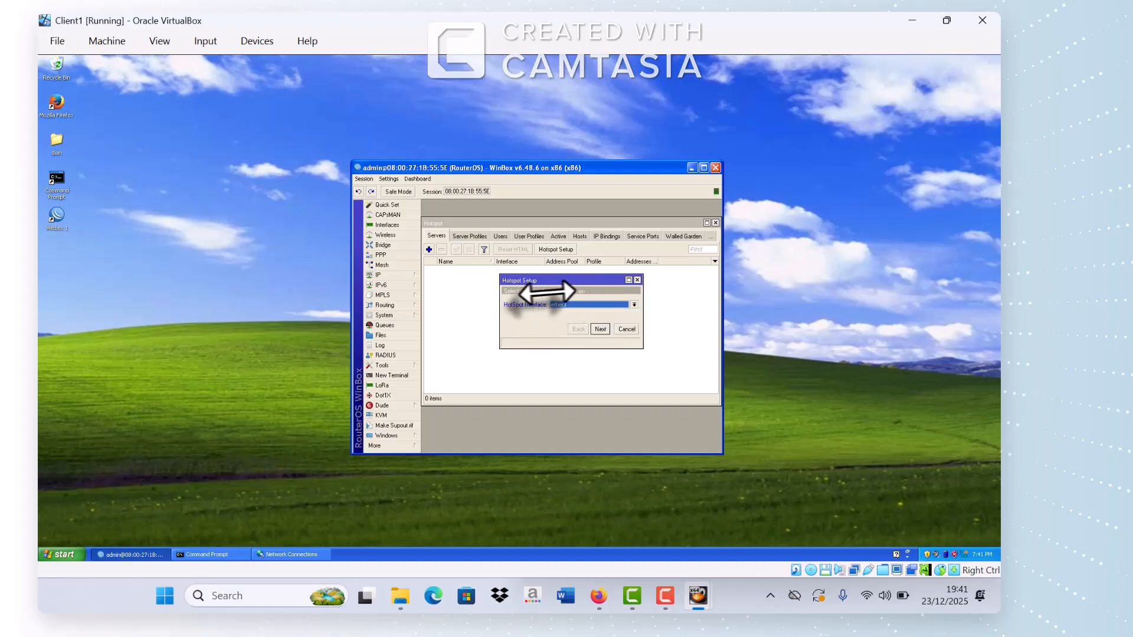
# Step: Accept 192.168.200.1/24 with masquerading, the pool, SMTP 0.0.0.0, DNS, and DNS name sekolah.sch.id
pyautogui.click(595, 329)
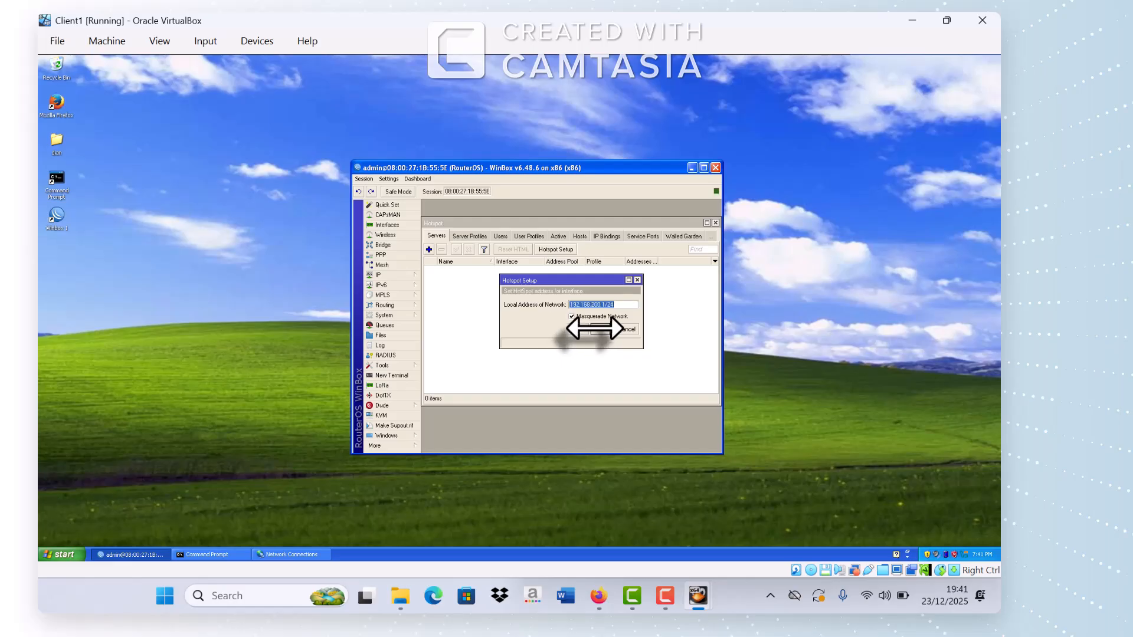
pyautogui.click(595, 328)
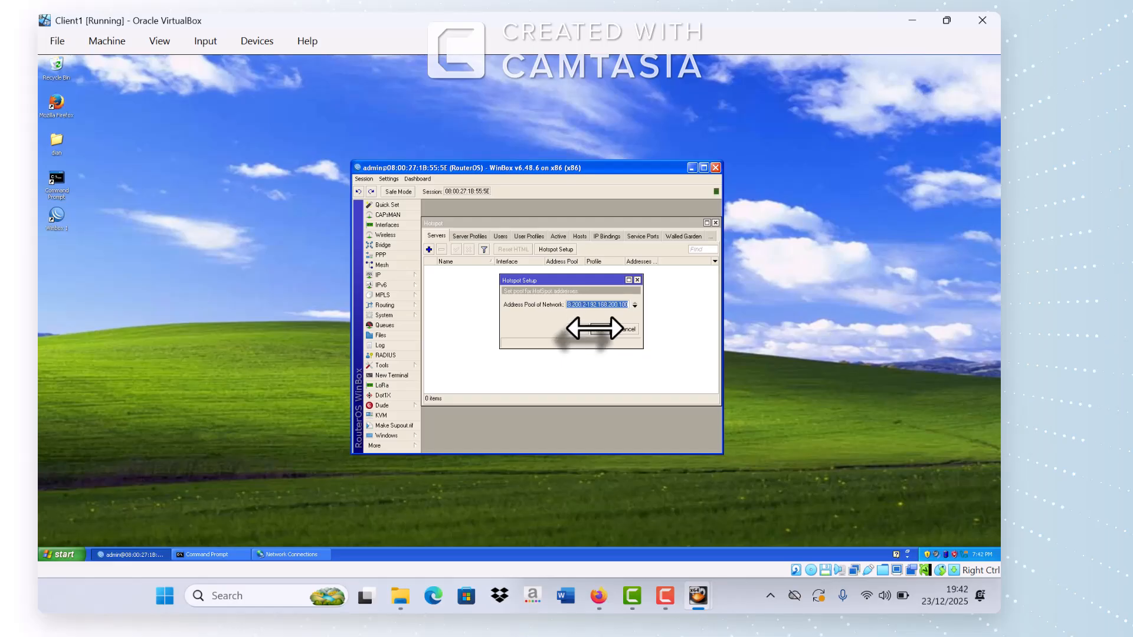
pyautogui.click(595, 329)
pyautogui.click(595, 329)
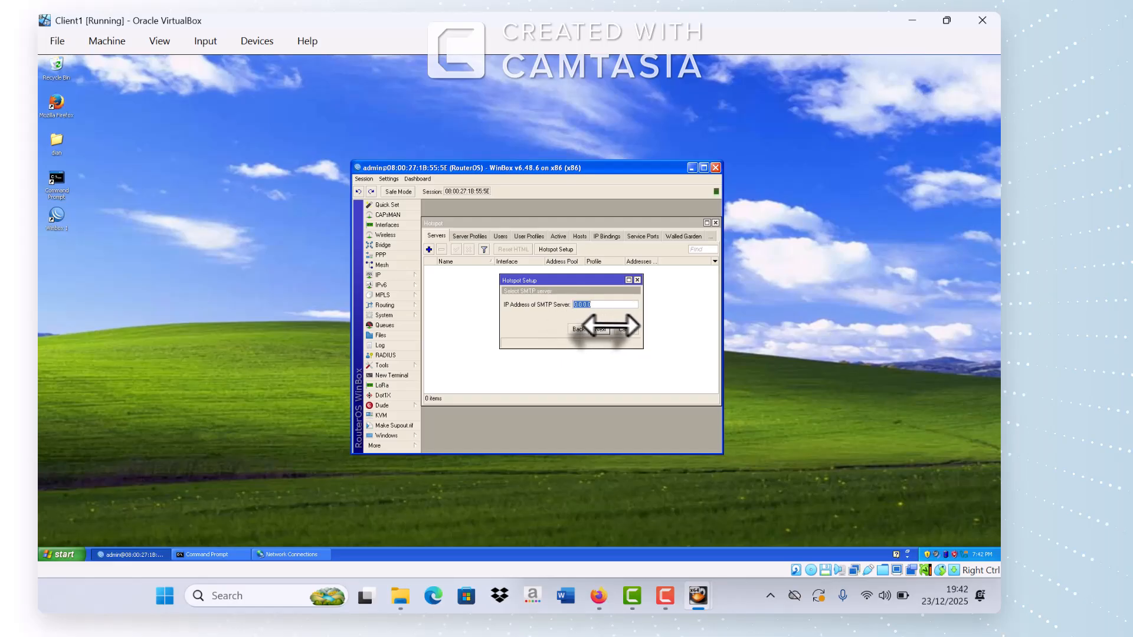
pyautogui.click(600, 328)
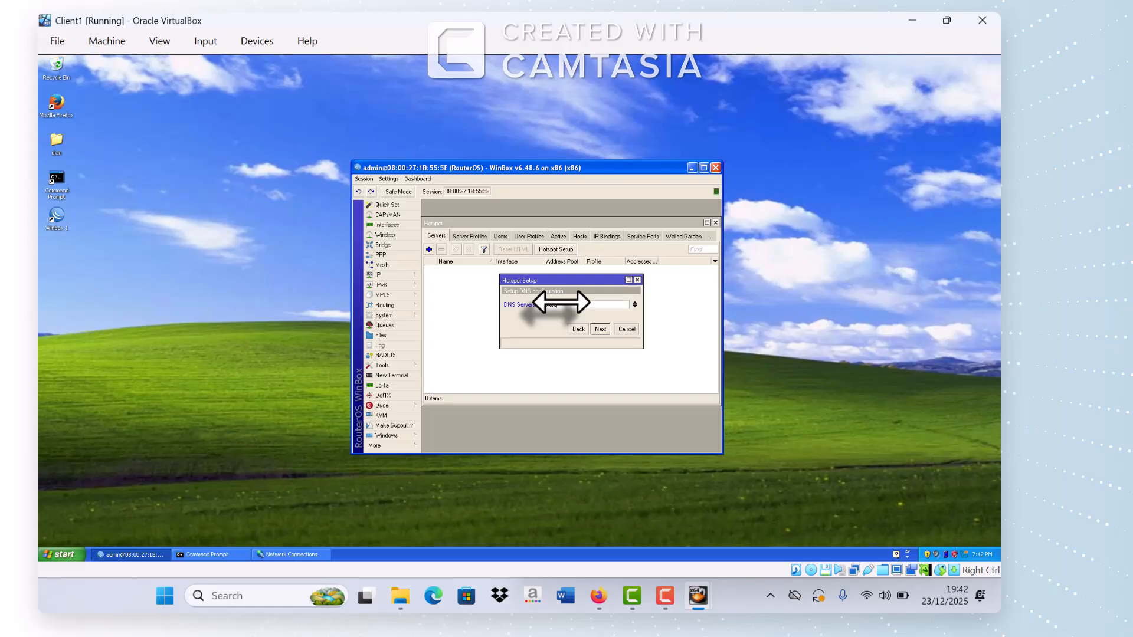
pyautogui.click(602, 328)
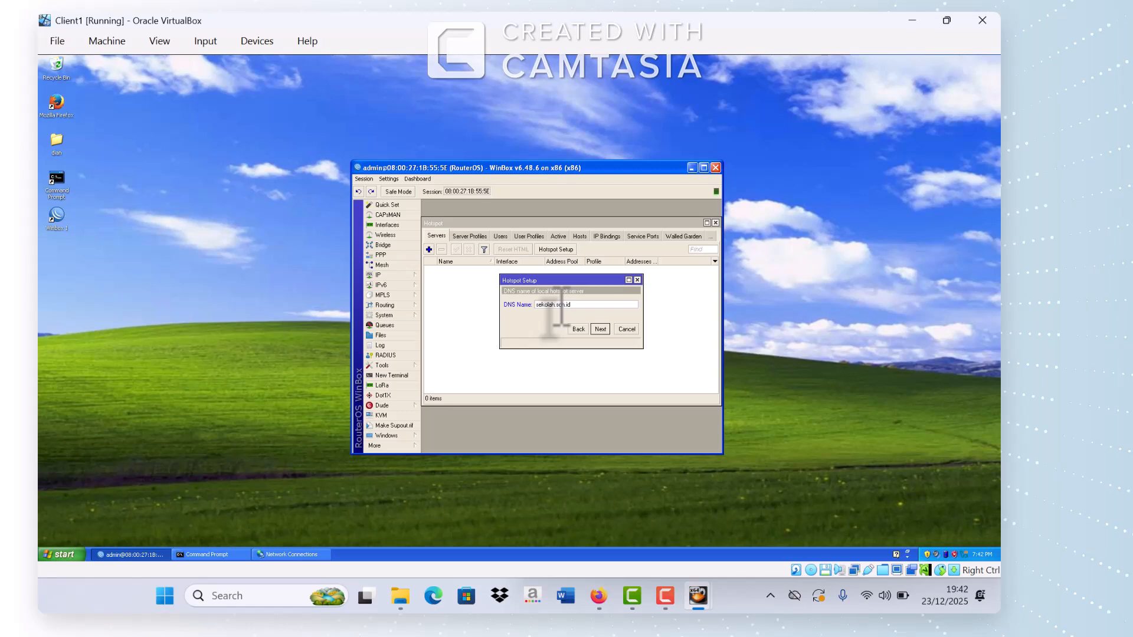
pyautogui.click(601, 330)
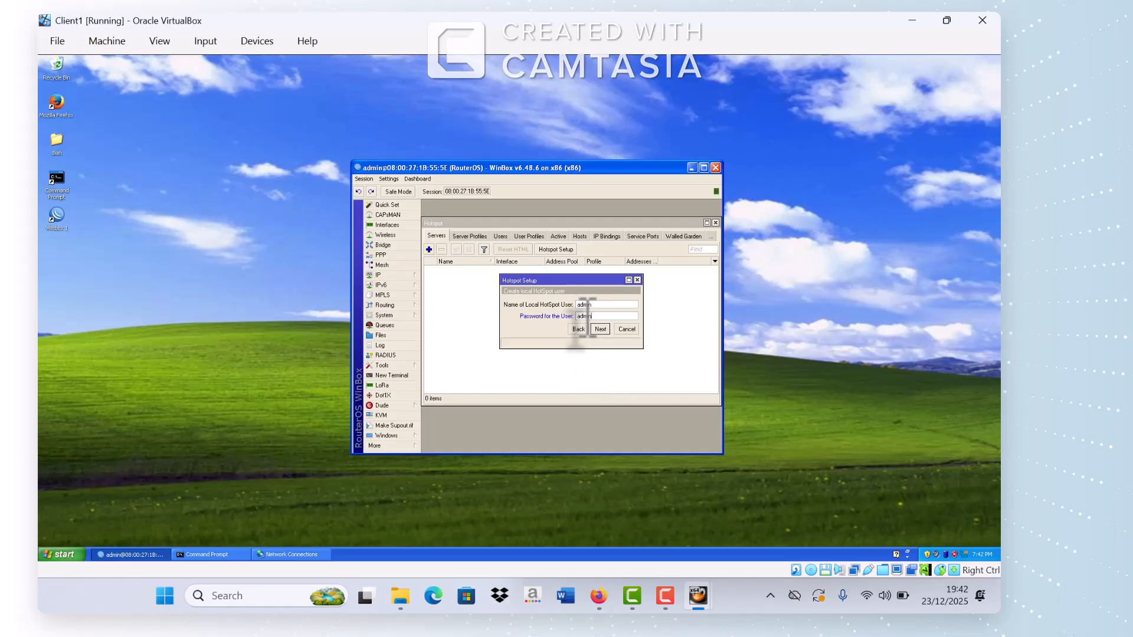
pyautogui.click(600, 329)
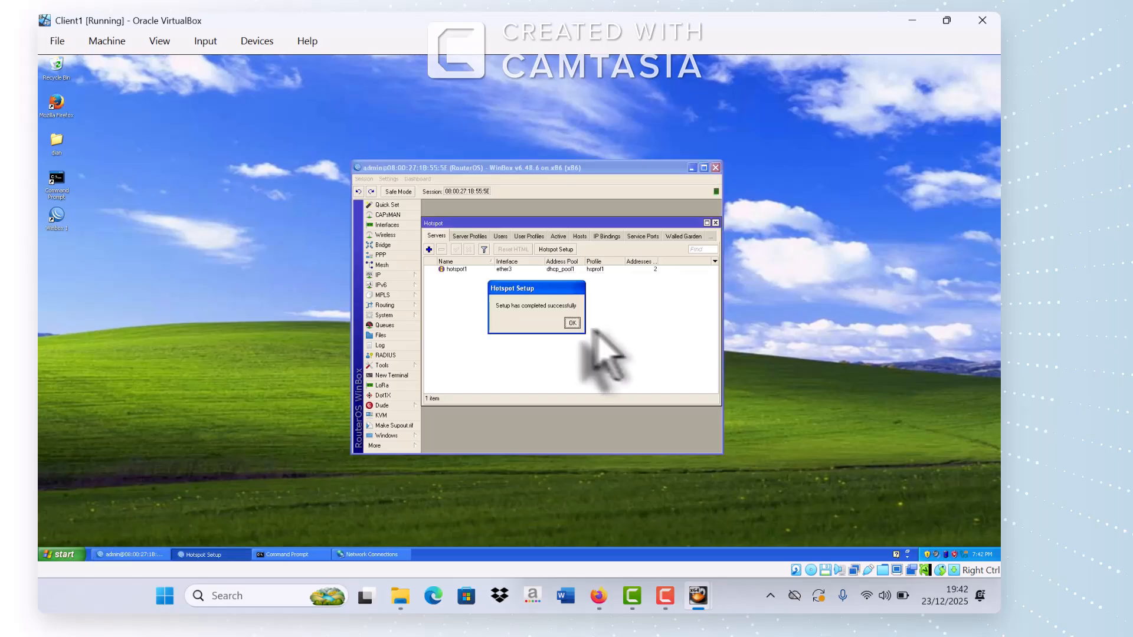
pyautogui.click(573, 324)
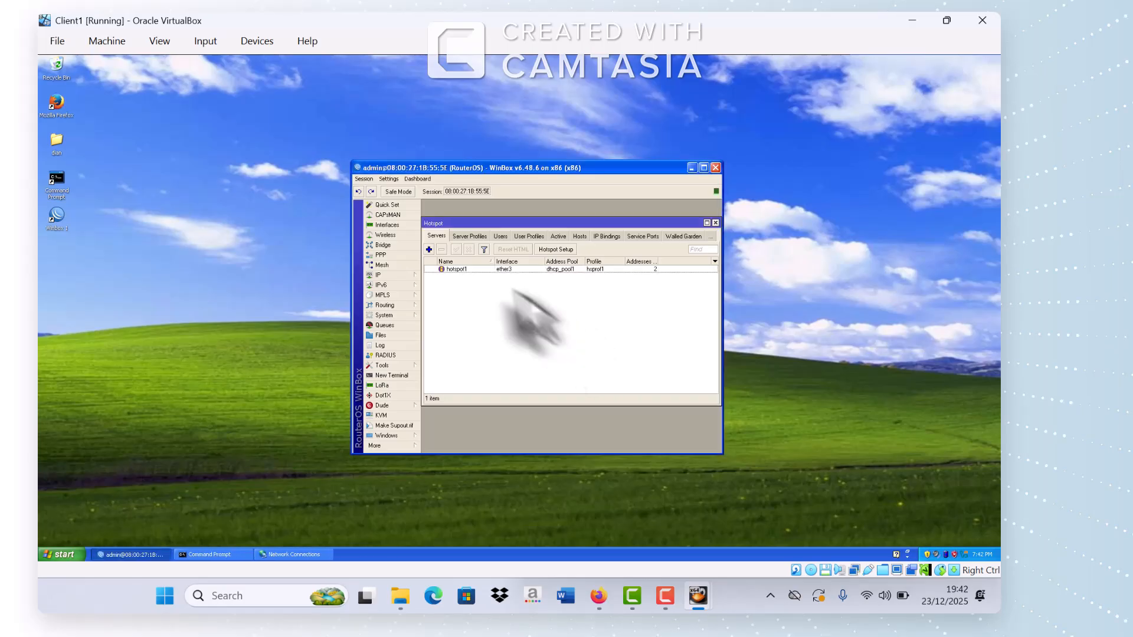
# Step: In profile hsprof1, turn off Cookie login and enable Use RADIUS, then close the Hotspot window
pyautogui.click(471, 237)
pyautogui.click(496, 276)
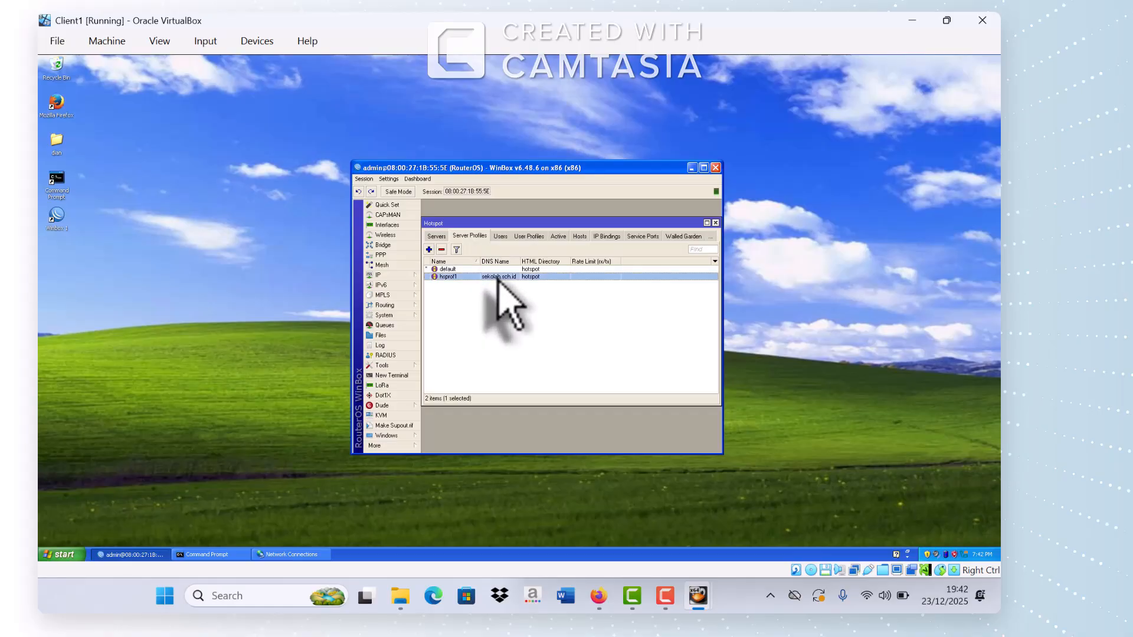
pyautogui.doubleClick(498, 278)
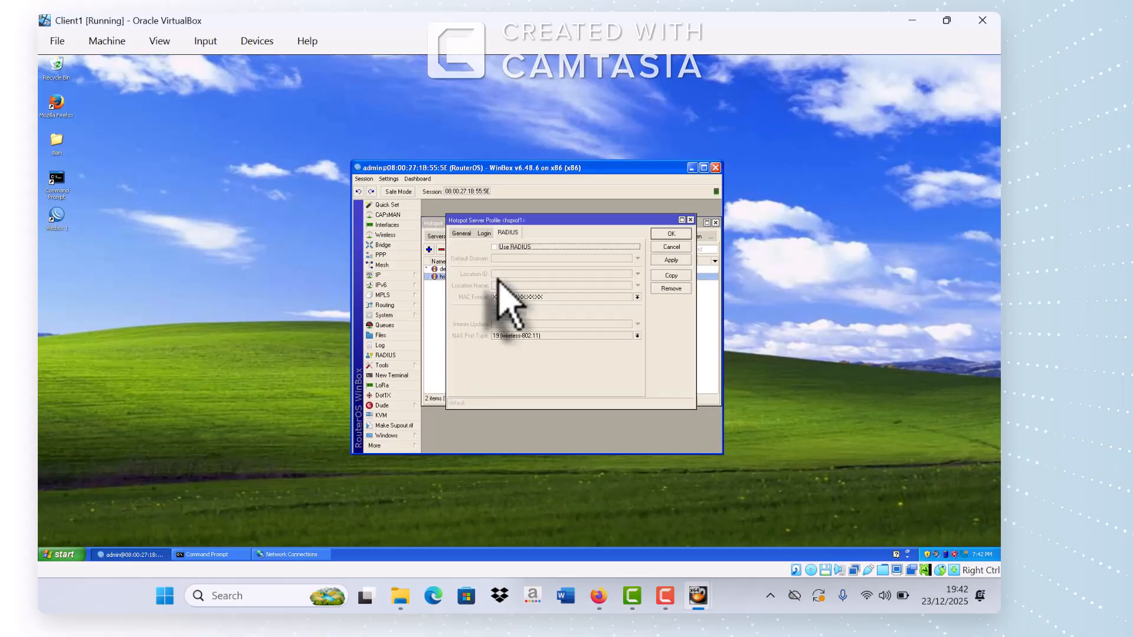
pyautogui.click(484, 233)
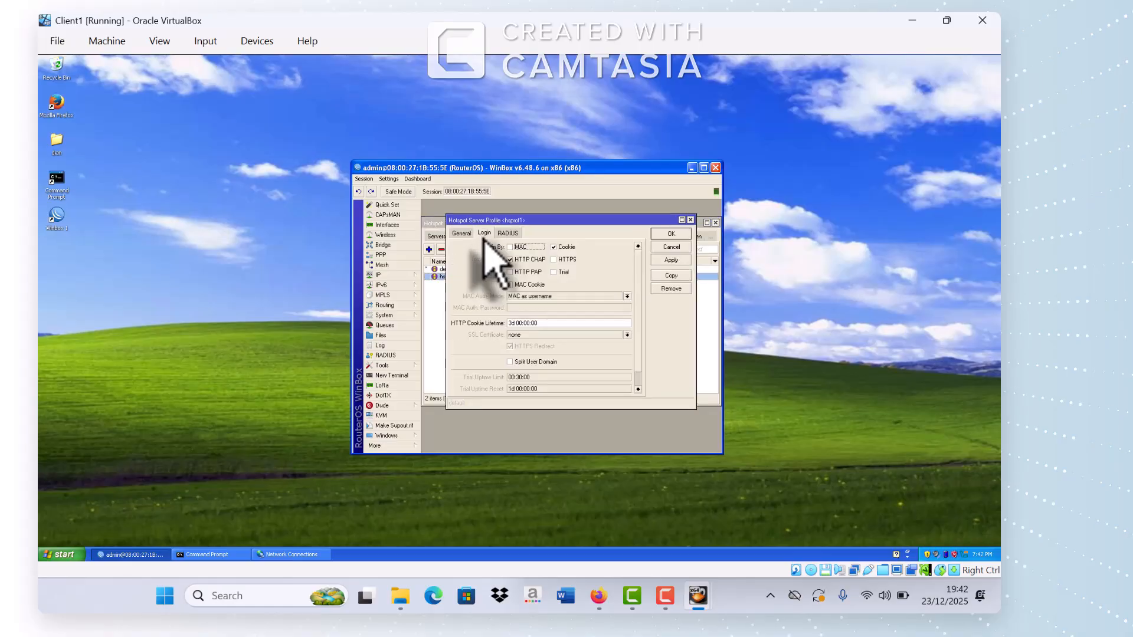
pyautogui.click(554, 248)
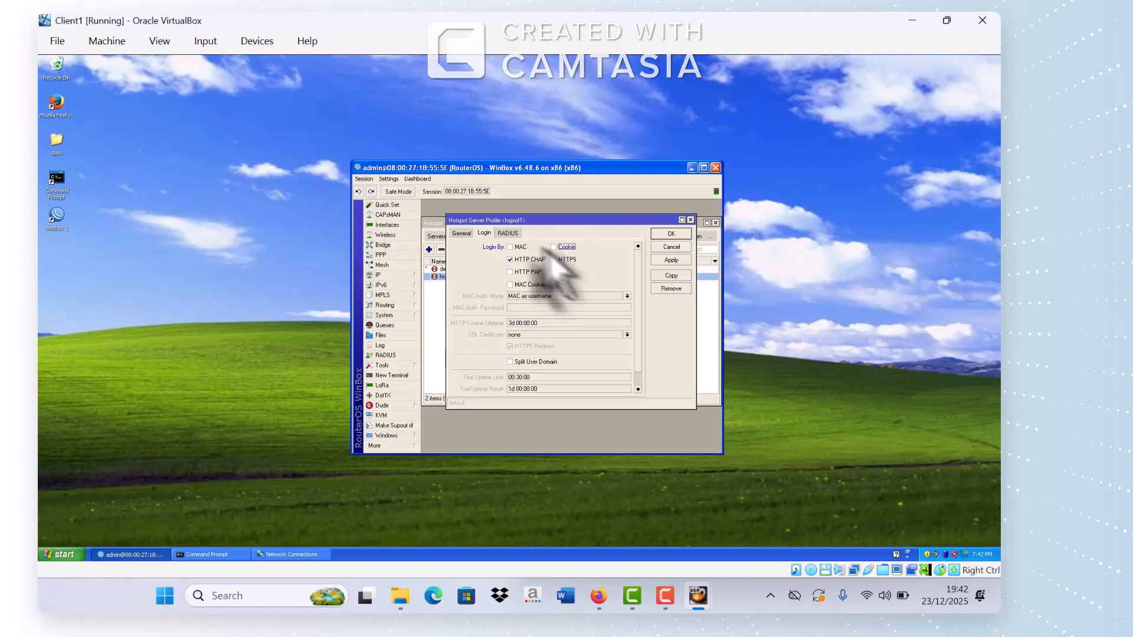
pyautogui.click(511, 234)
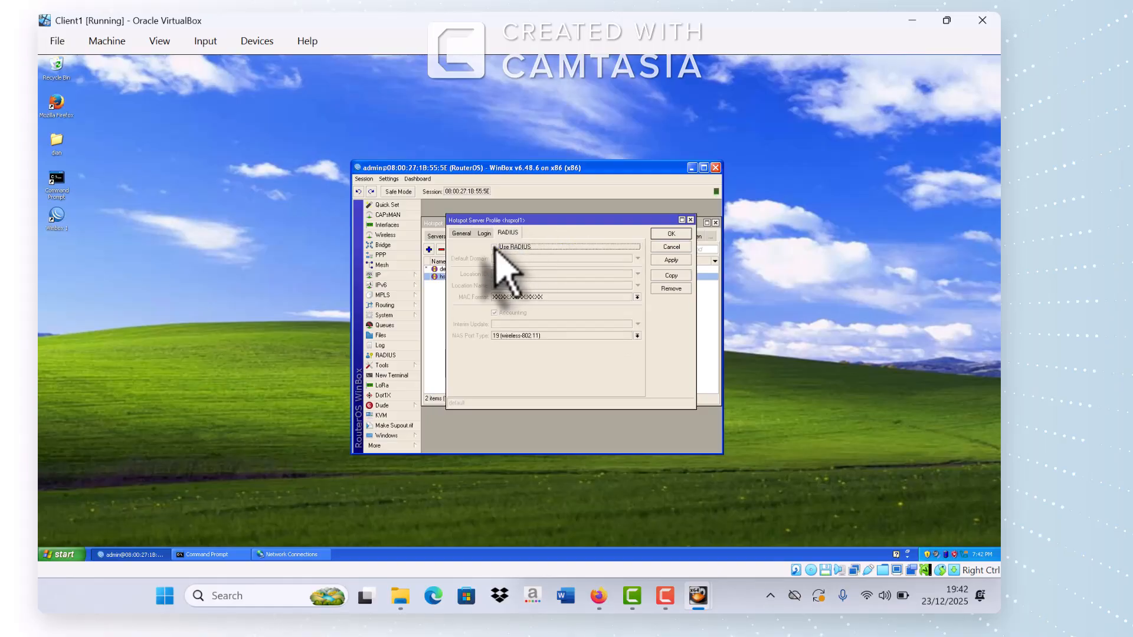
pyautogui.click(494, 247)
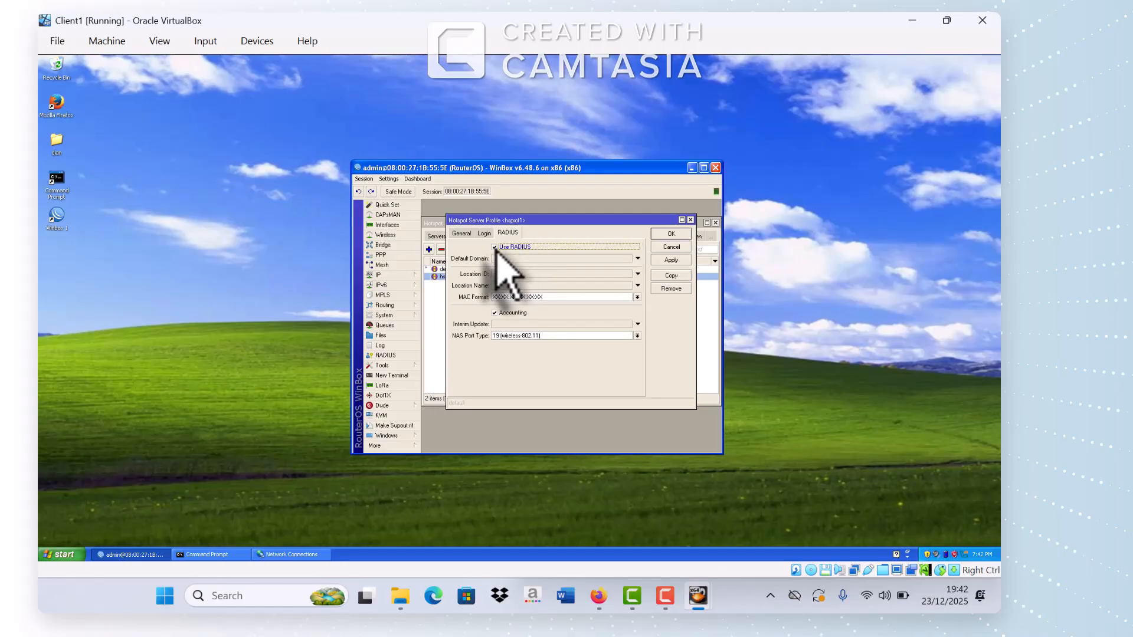
pyautogui.click(670, 260)
pyautogui.click(671, 234)
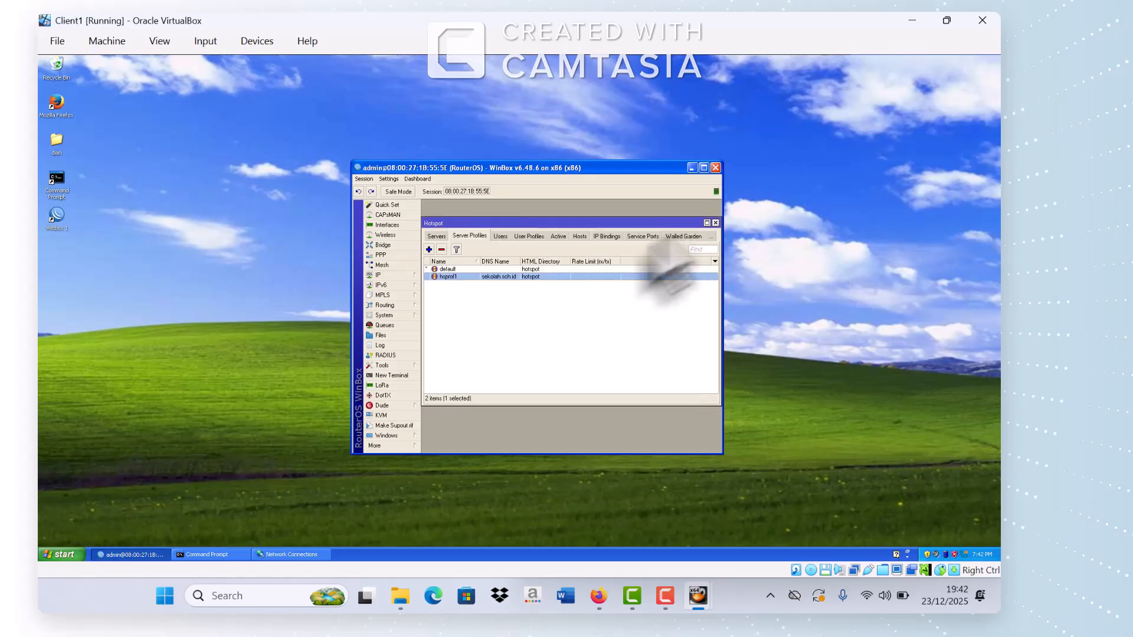
pyautogui.click(715, 222)
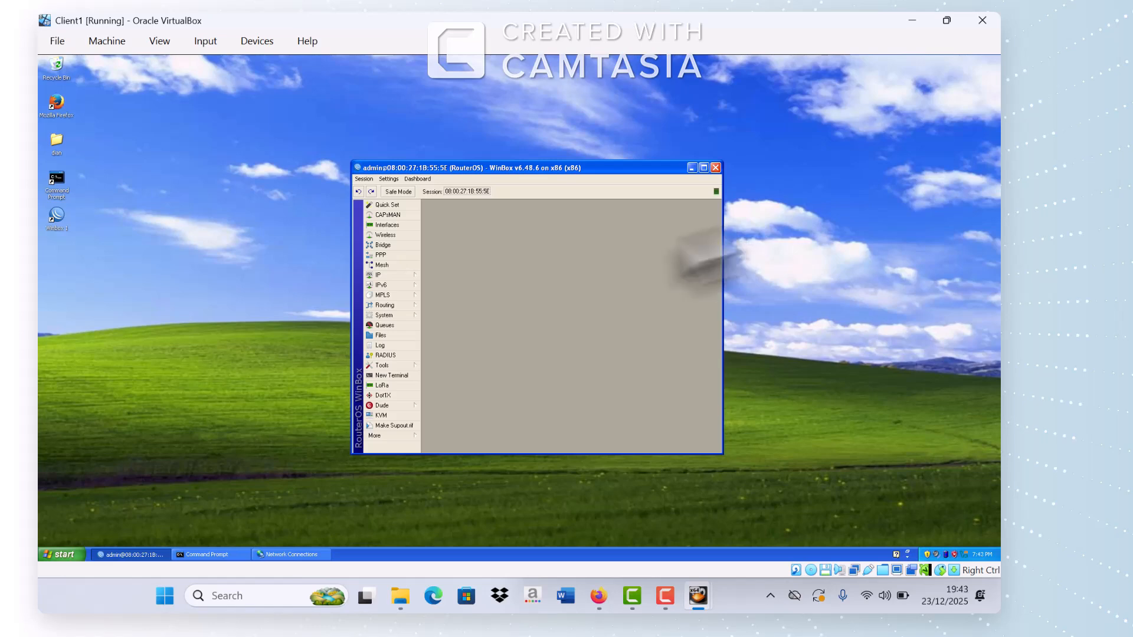
# Step: Add a hotspot and login RADIUS server at 127.0.0.1 with a shared secret, then close RADIUS
pyautogui.click(387, 355)
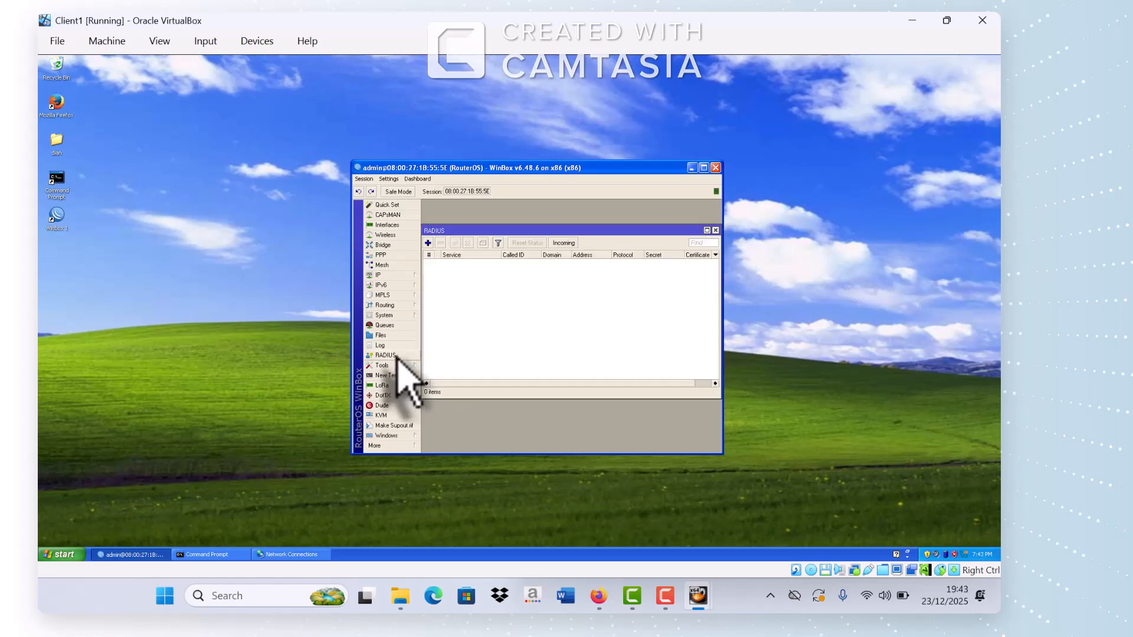
pyautogui.click(429, 243)
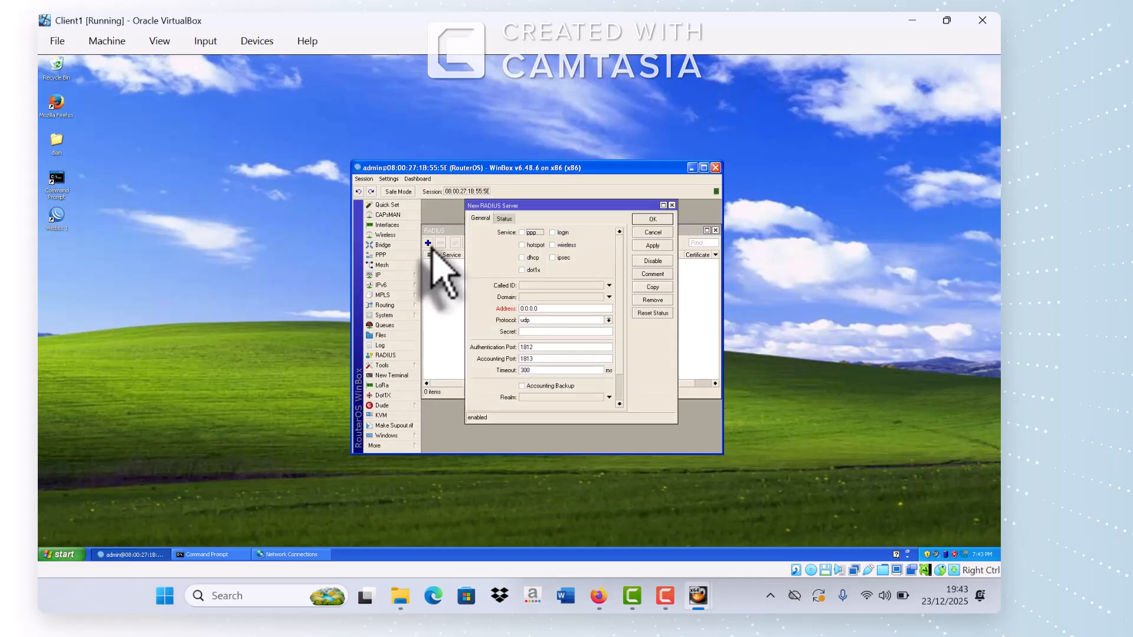
pyautogui.click(531, 247)
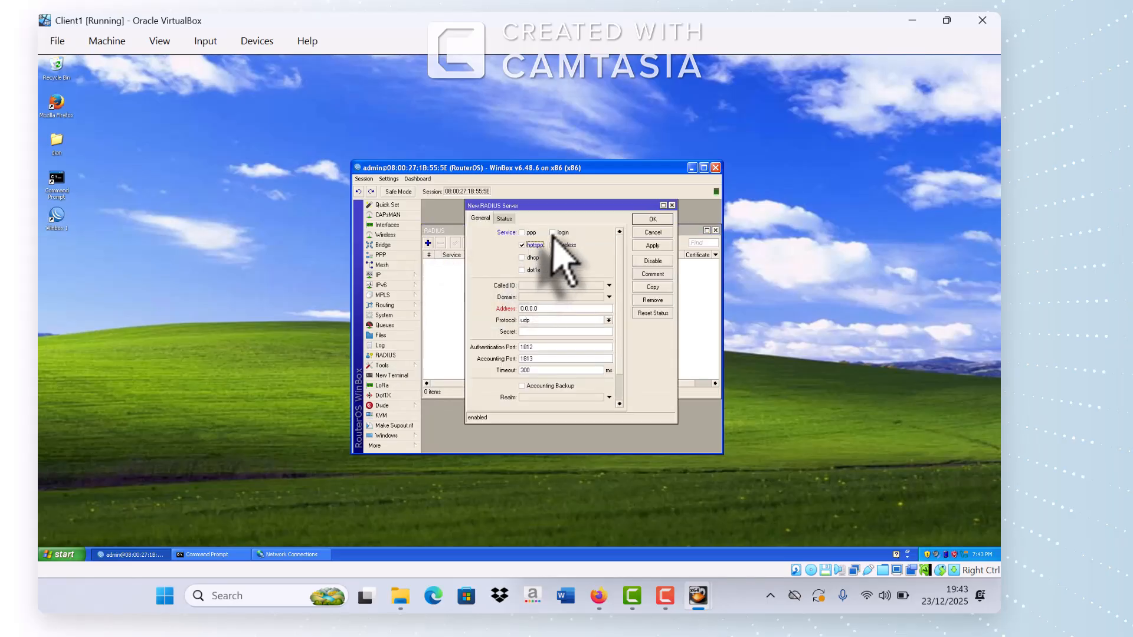
pyautogui.click(552, 232)
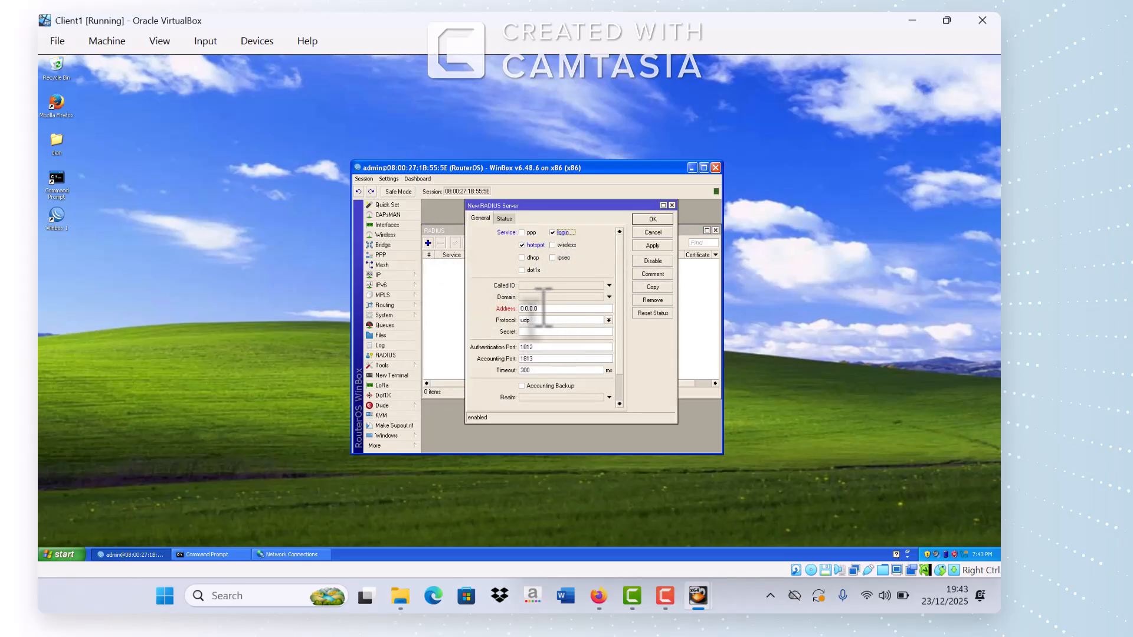
pyautogui.moveTo(543, 309); pyautogui.dragTo(512, 310)
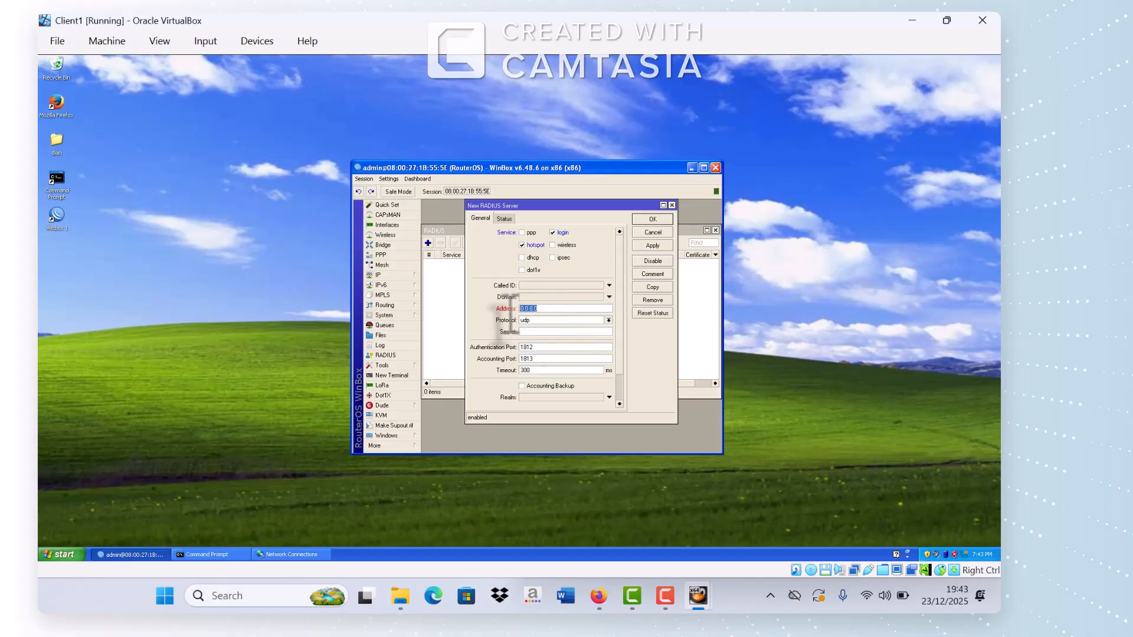
pyautogui.write('127.0.0.')
pyautogui.click(527, 331)
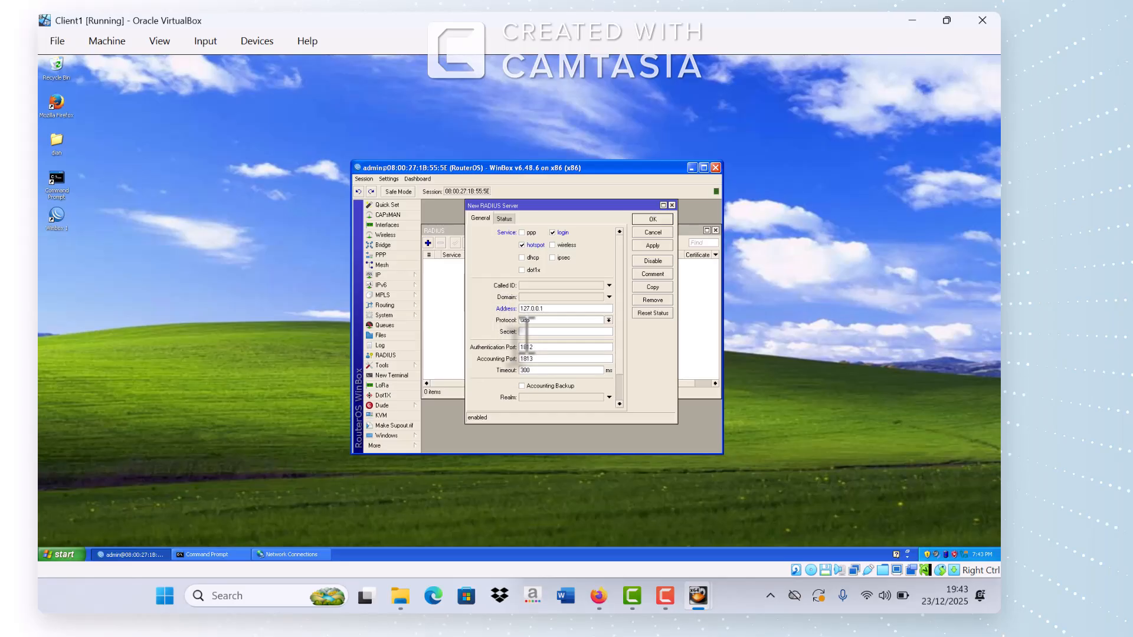
pyautogui.write('123')
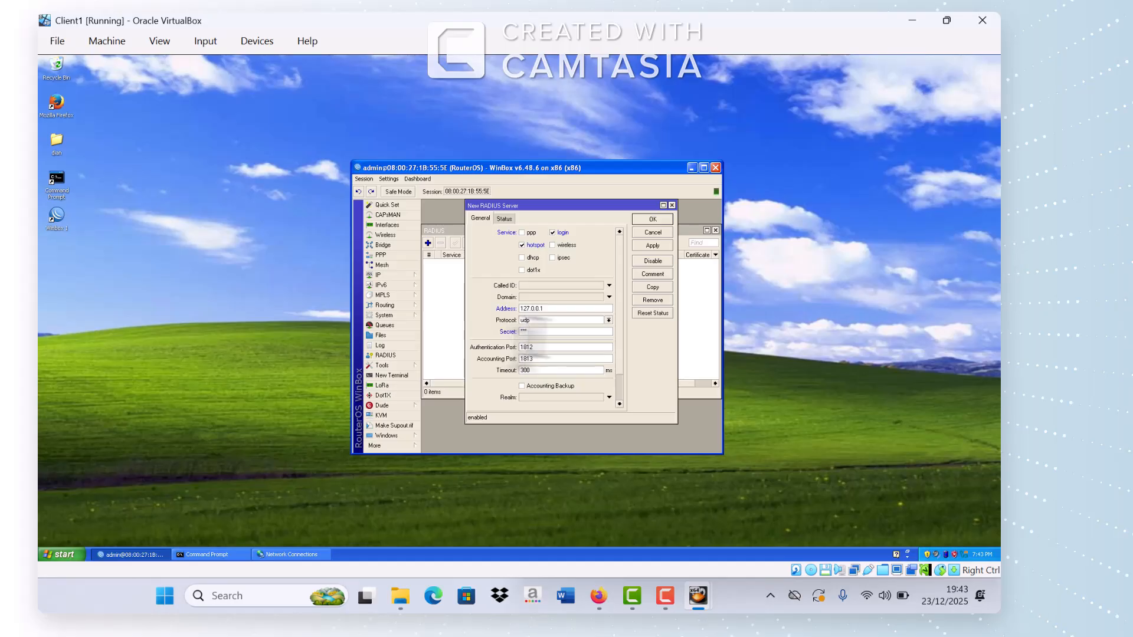
pyautogui.click(652, 246)
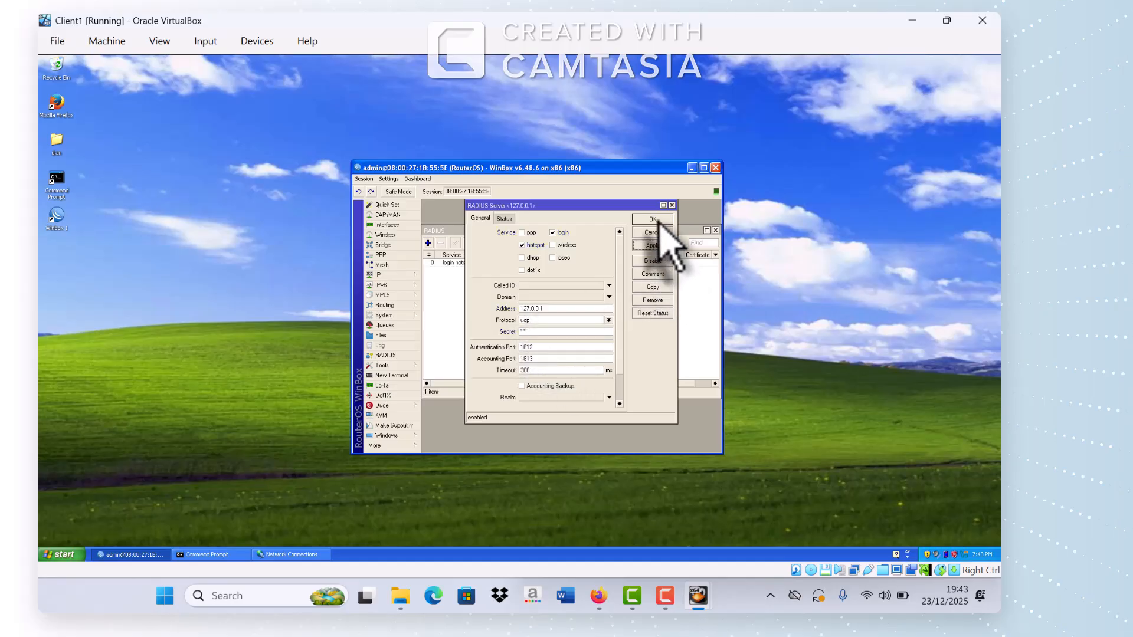
pyautogui.click(655, 220)
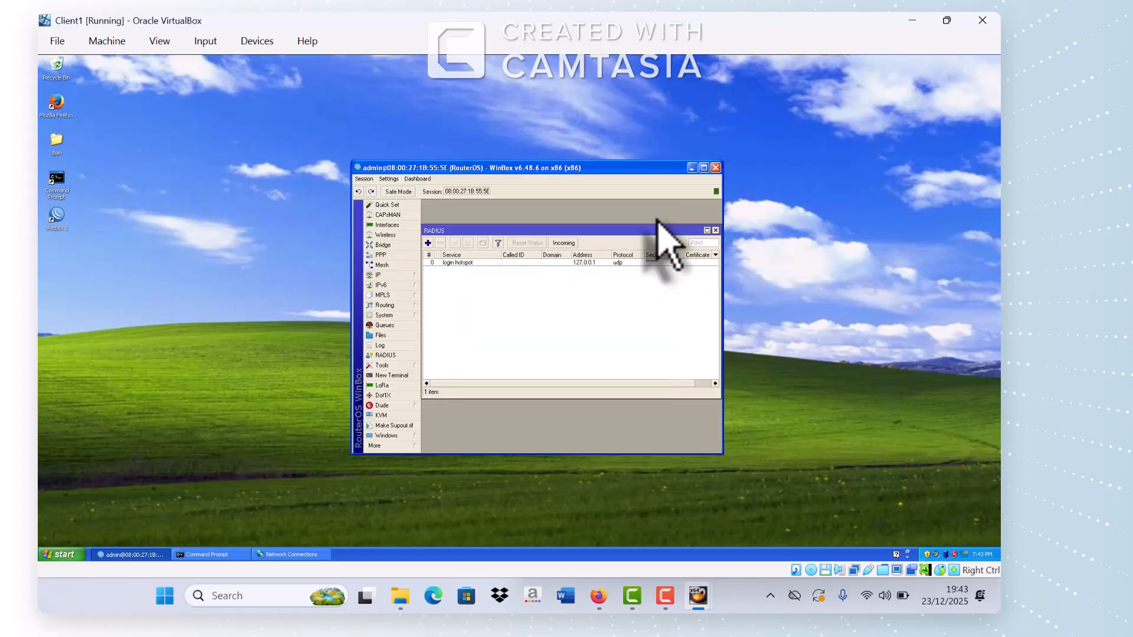
pyautogui.click(715, 231)
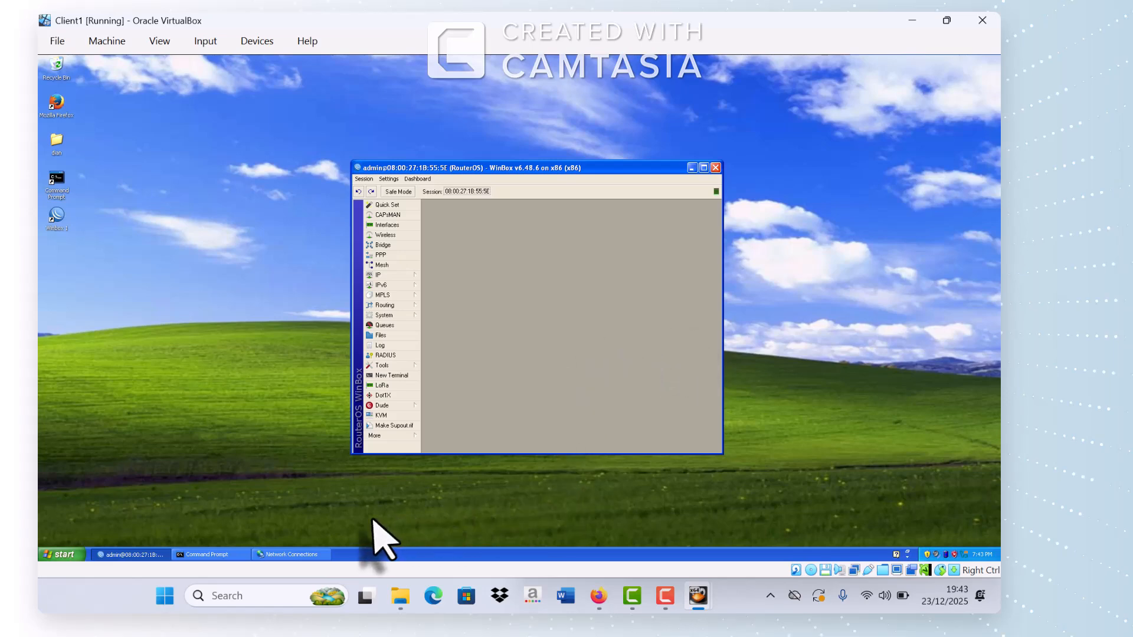
pyautogui.moveTo(701, 598)
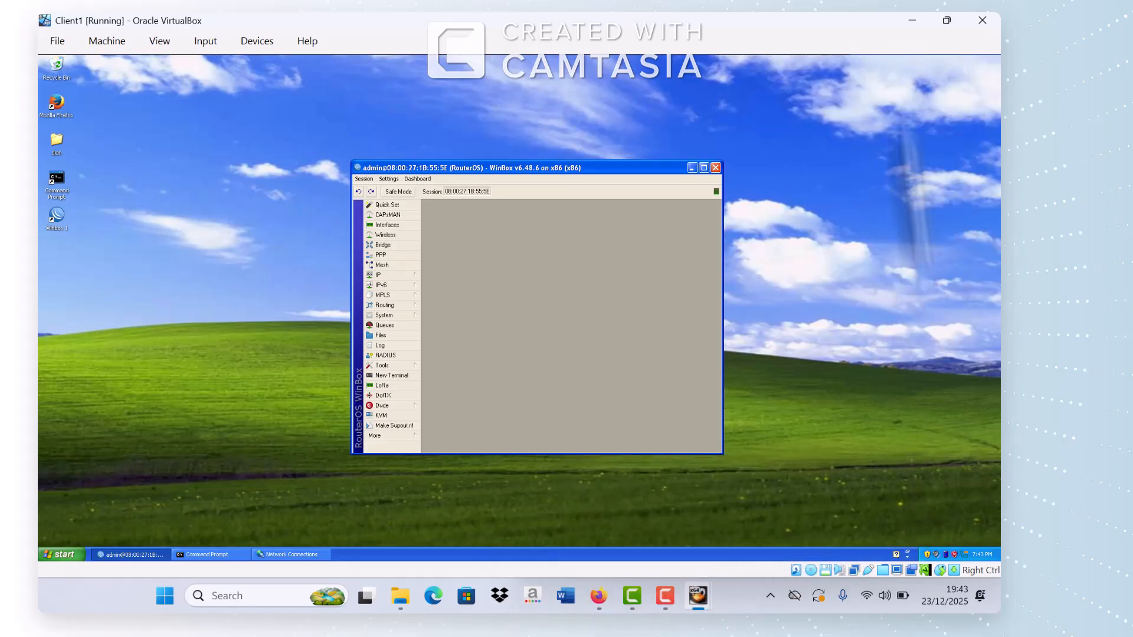
# Step: Minimize Client1, open VirtualBox Manager, and confirm Client2's adapter is on internal network LAN1
pyautogui.click(909, 22)
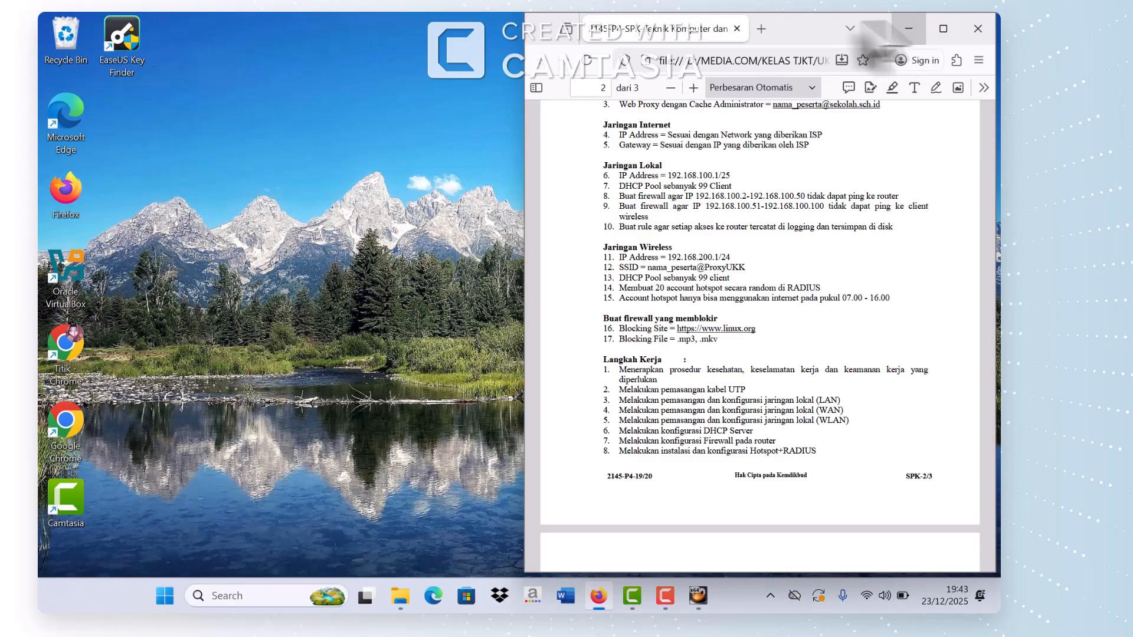
pyautogui.click(56, 261)
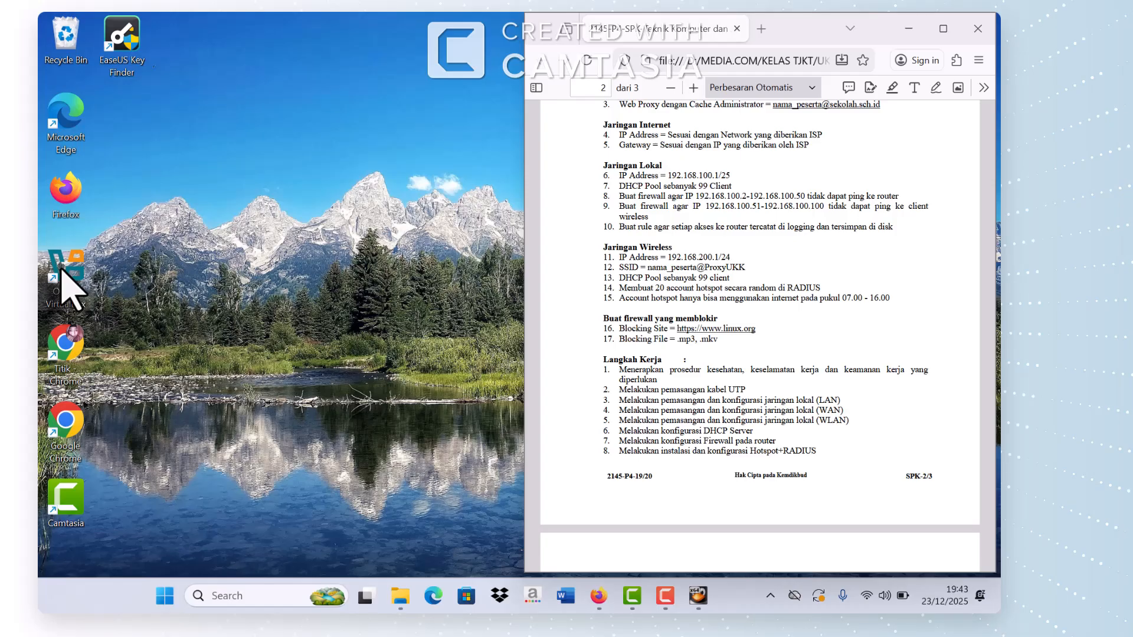
pyautogui.doubleClick(62, 269)
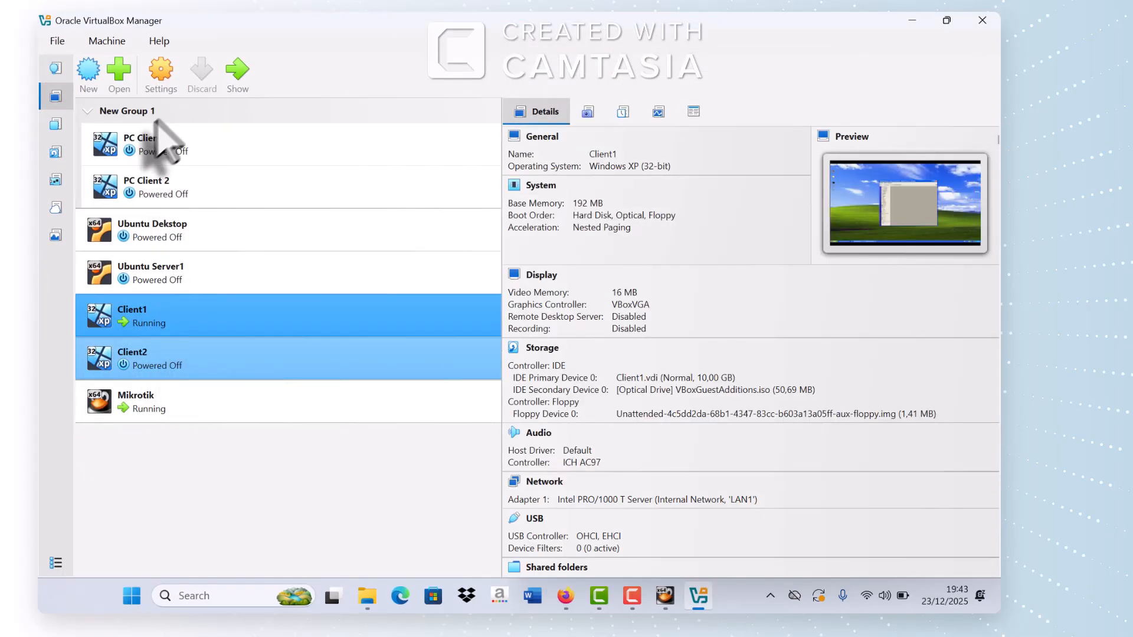
pyautogui.click(142, 376)
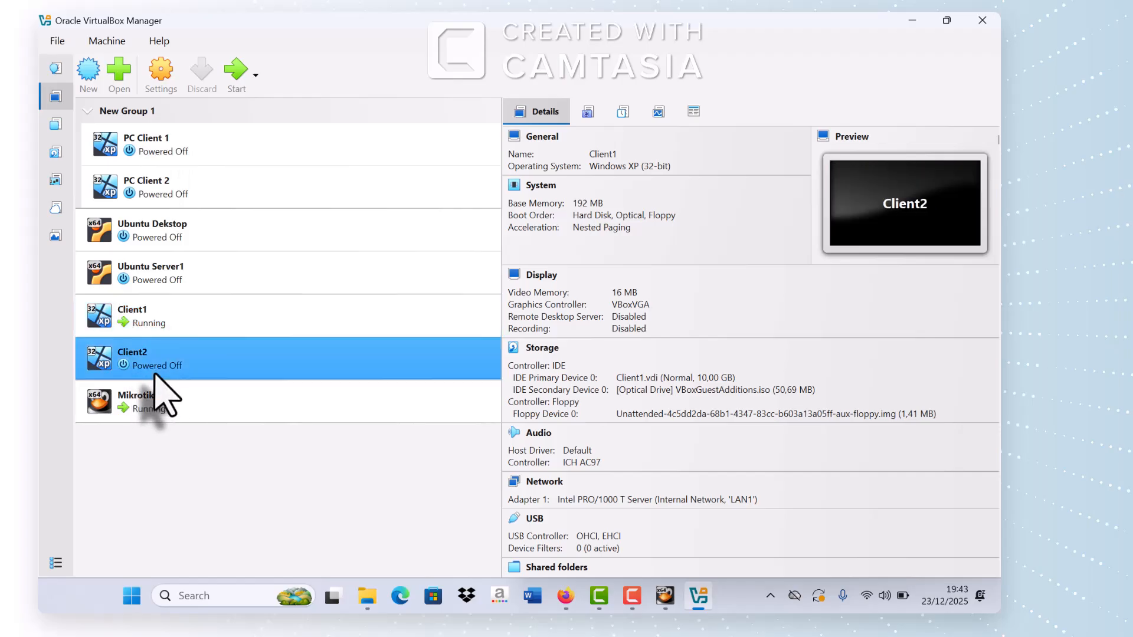
pyautogui.click(162, 82)
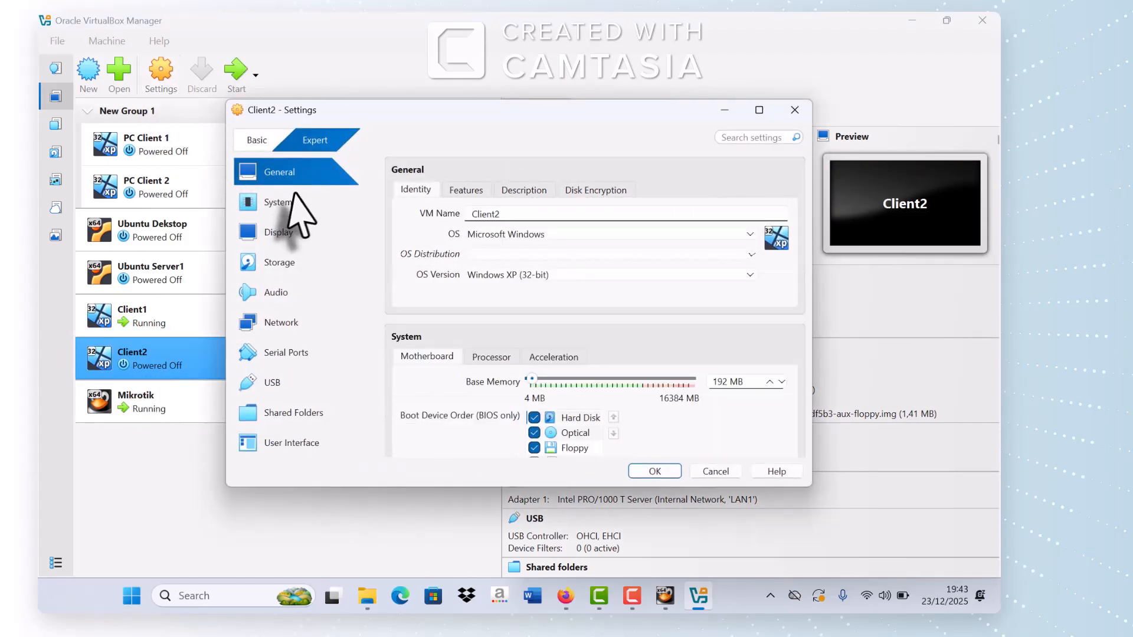
pyautogui.click(277, 321)
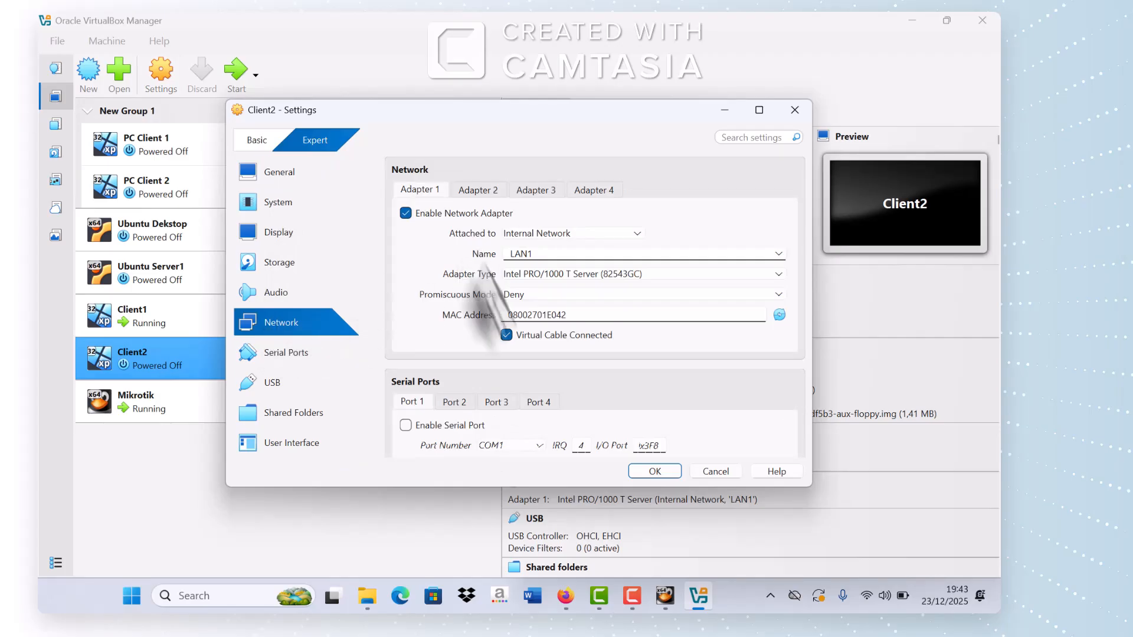
pyautogui.click(654, 472)
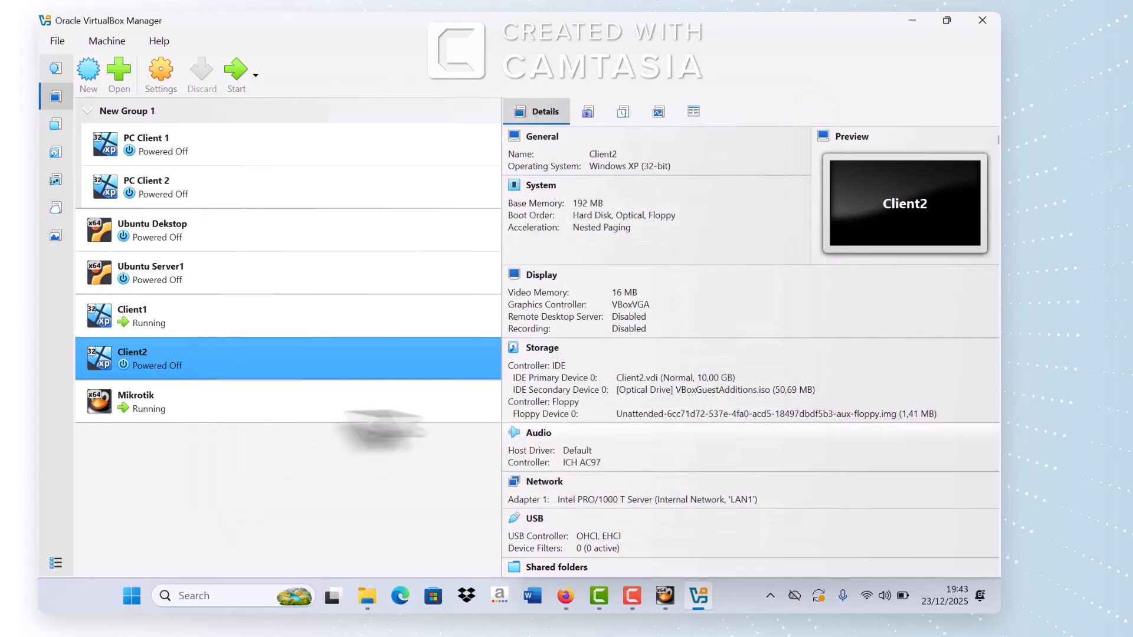
# Step: Boot Client2, dismiss the mouse and keyboard notices, and launch Firefox on its desktop
pyautogui.click(237, 87)
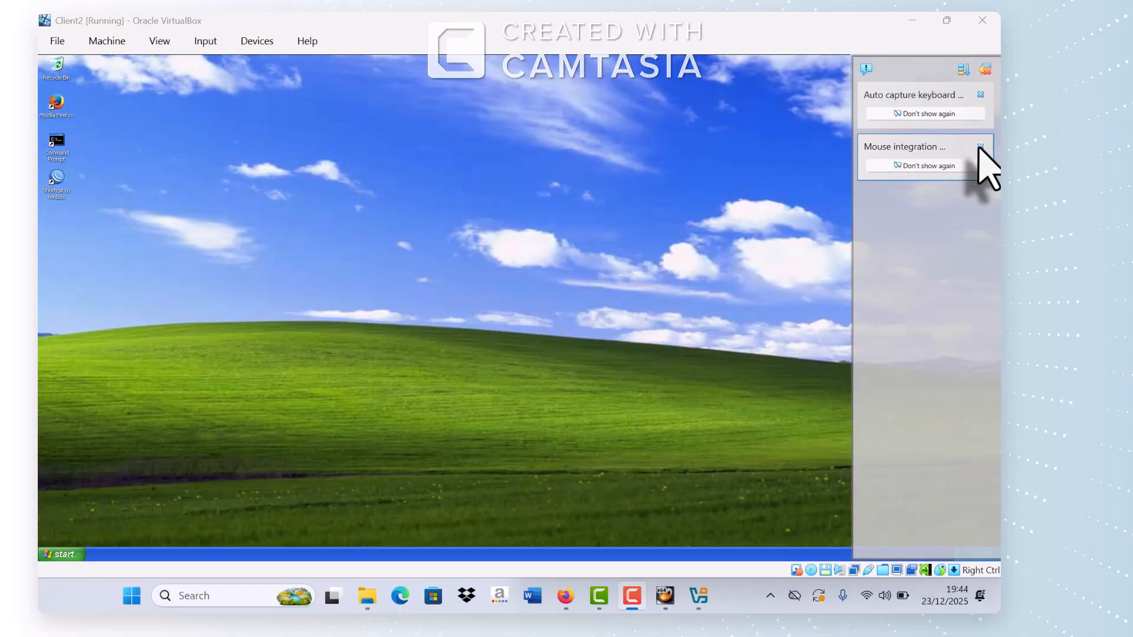
pyautogui.click(980, 147)
pyautogui.click(980, 95)
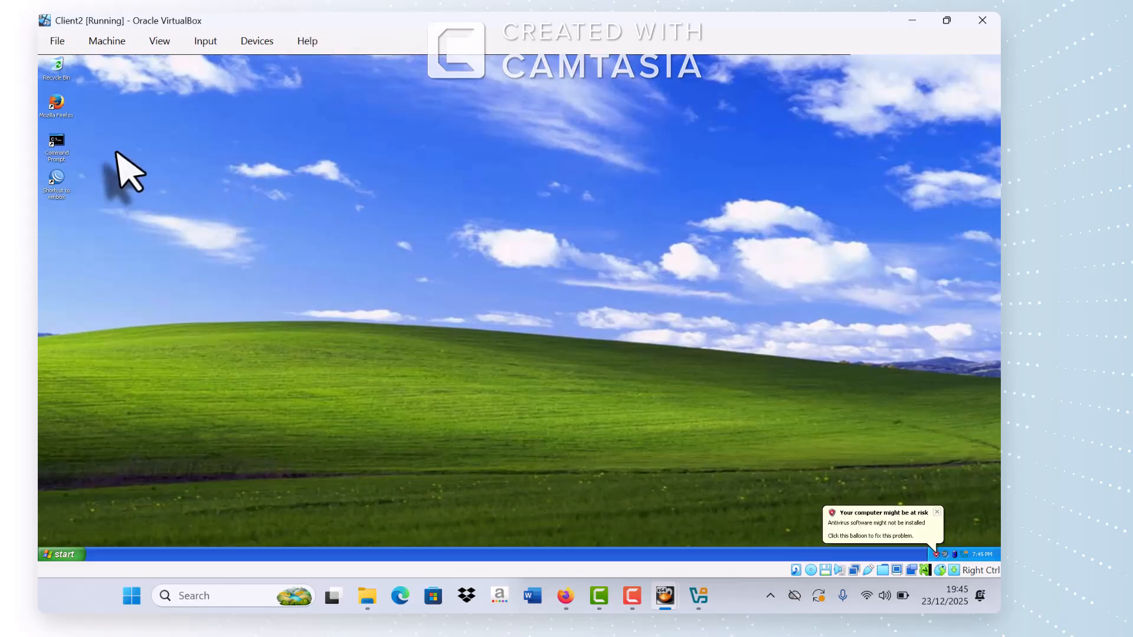
pyautogui.doubleClick(61, 110)
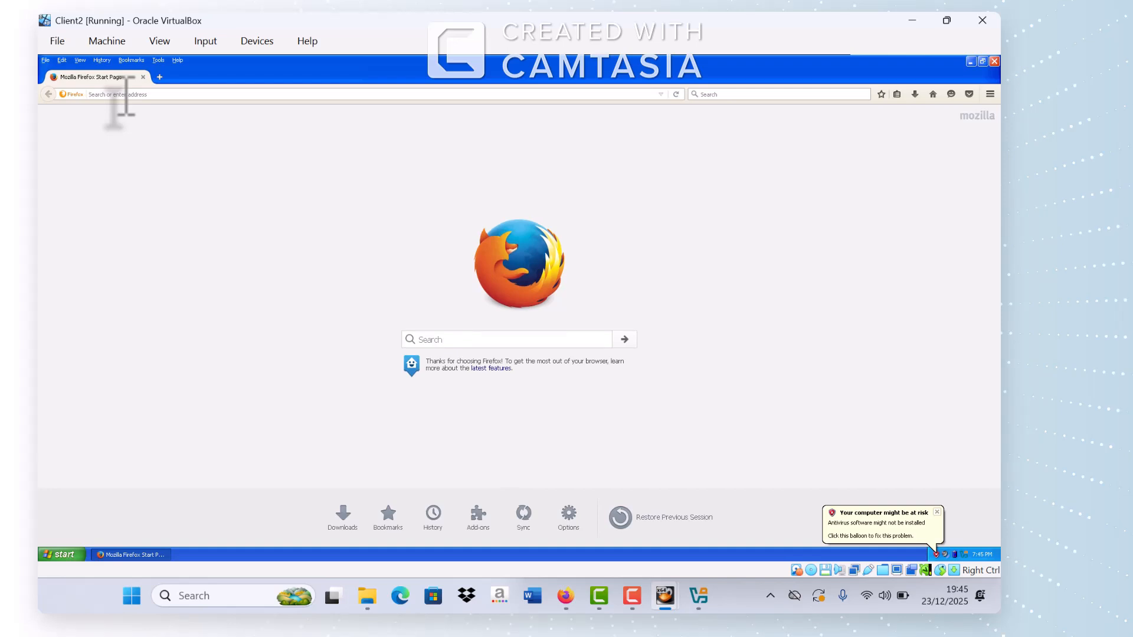
# Step: Browse to sekolah.sch.id in Firefox to reach the hotspot login page
pyautogui.write('sekolah.sch')
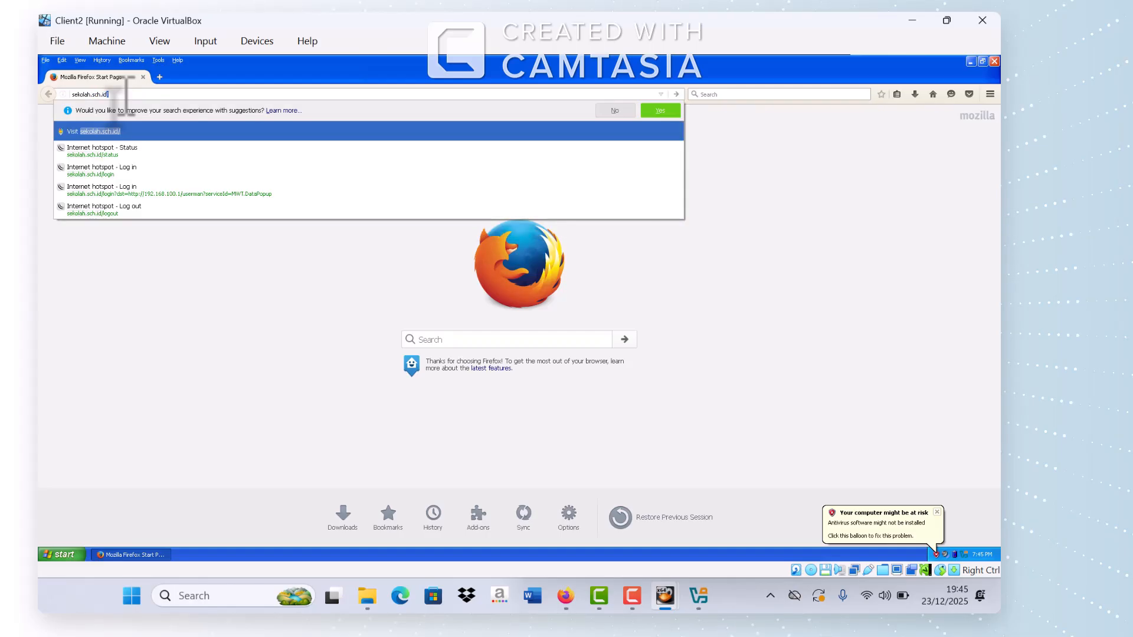
pyautogui.press('BackSpace')
pyautogui.press('Return')
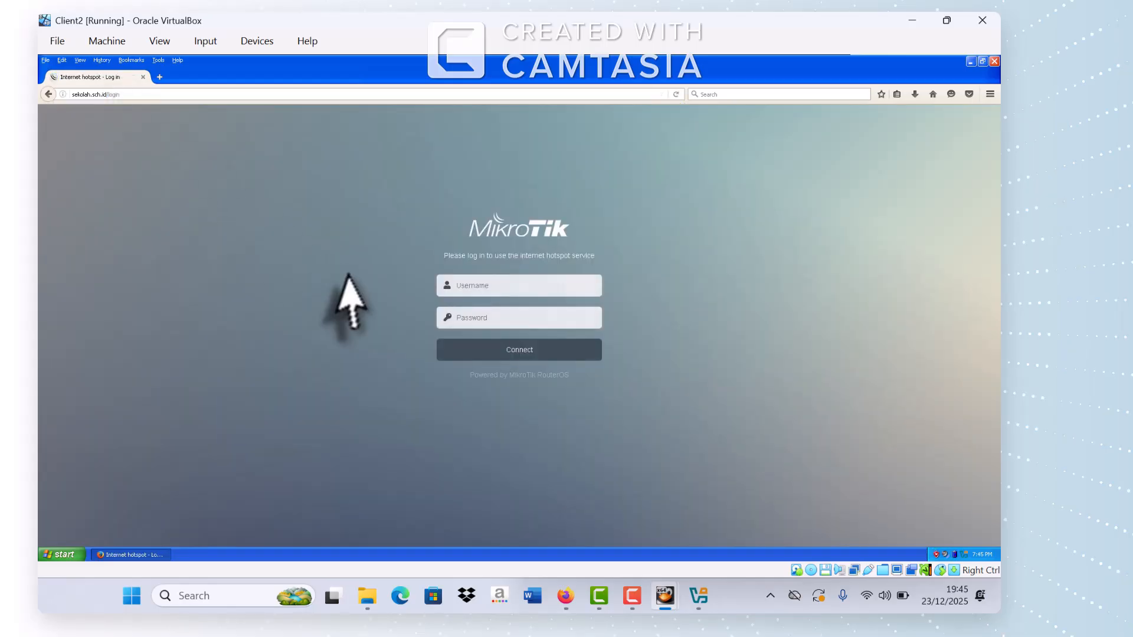
# Step: Log in to the hotspot as admin with the account password, then open a new tab
pyautogui.click(483, 286)
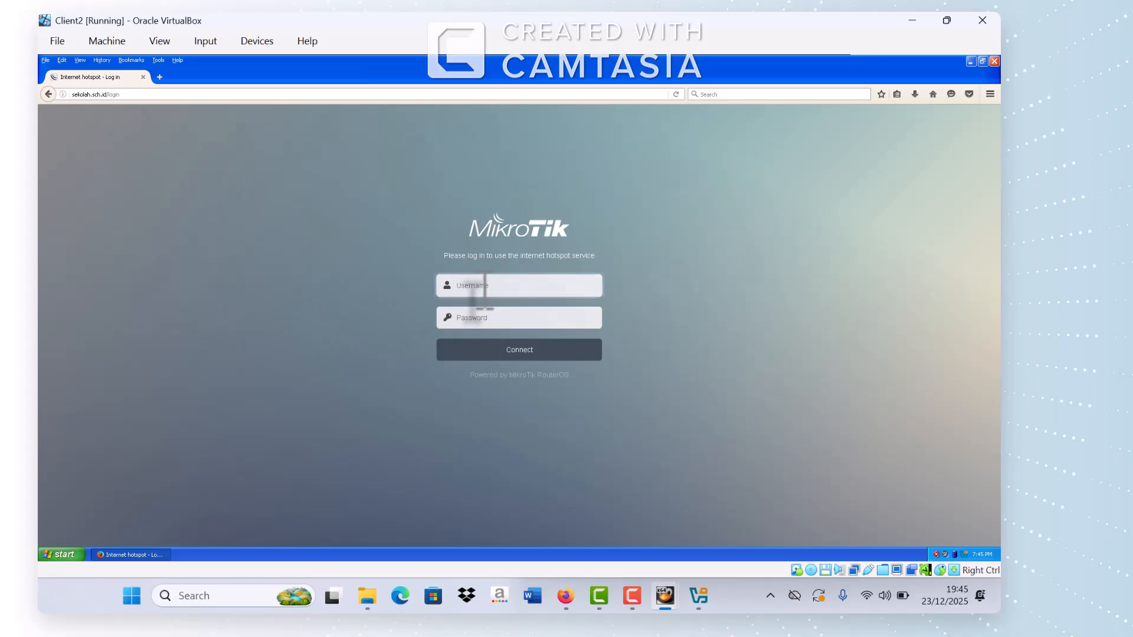
pyautogui.write('admin')
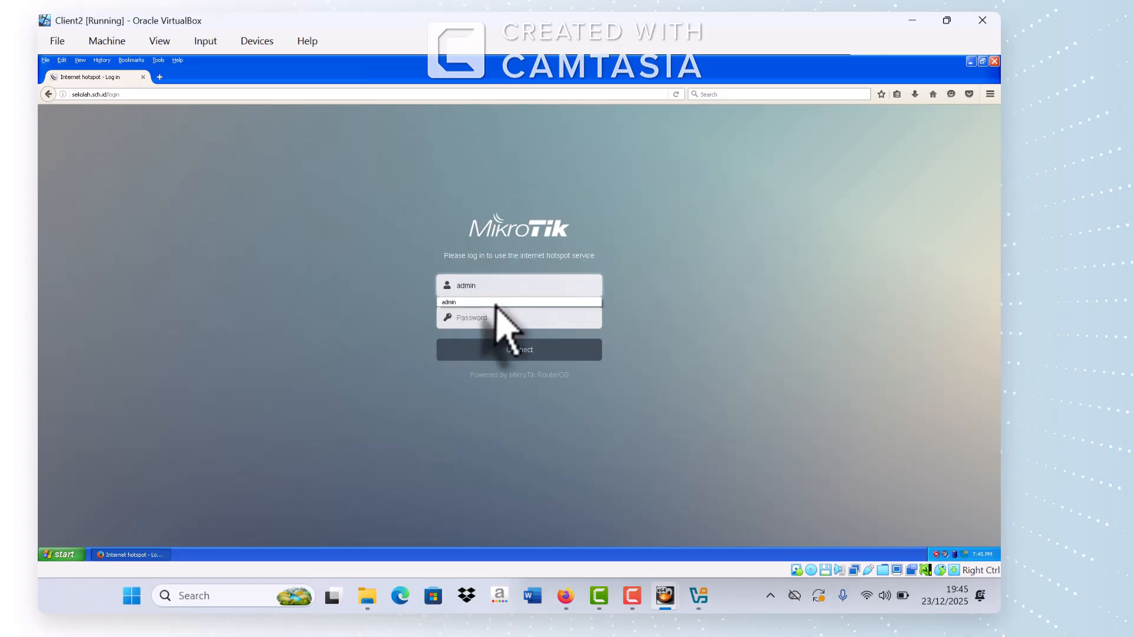
pyautogui.click(496, 321)
pyautogui.write('a')
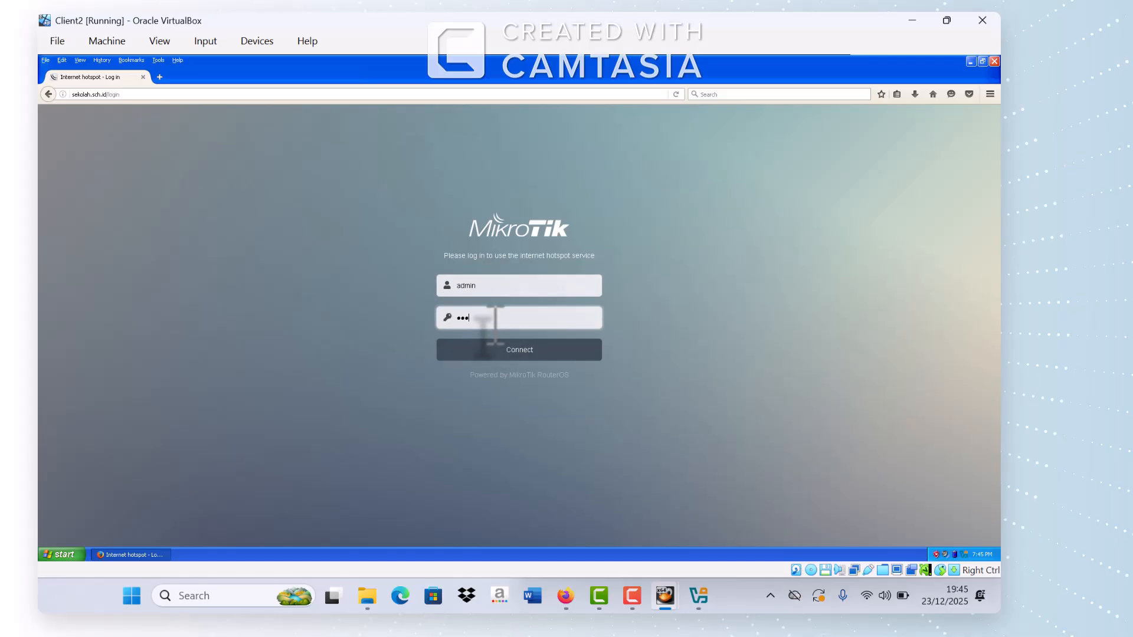
pyautogui.click(515, 352)
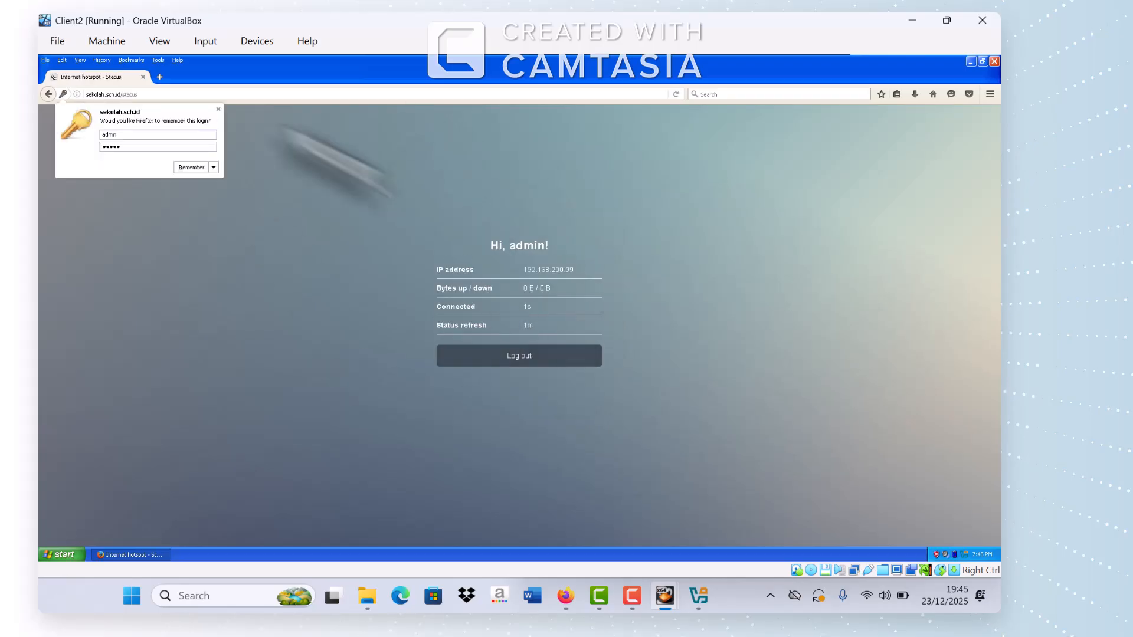
pyautogui.click(160, 77)
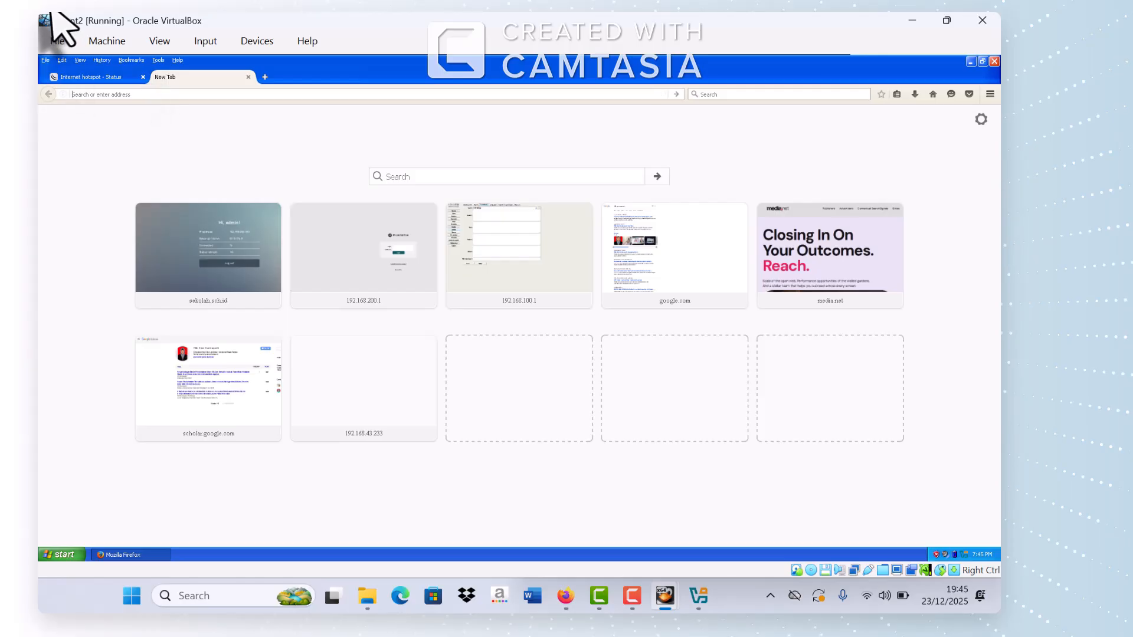
# Step: Load 192.168.100.1/userman and sign in to User Manager as admin
pyautogui.write('192.168.')
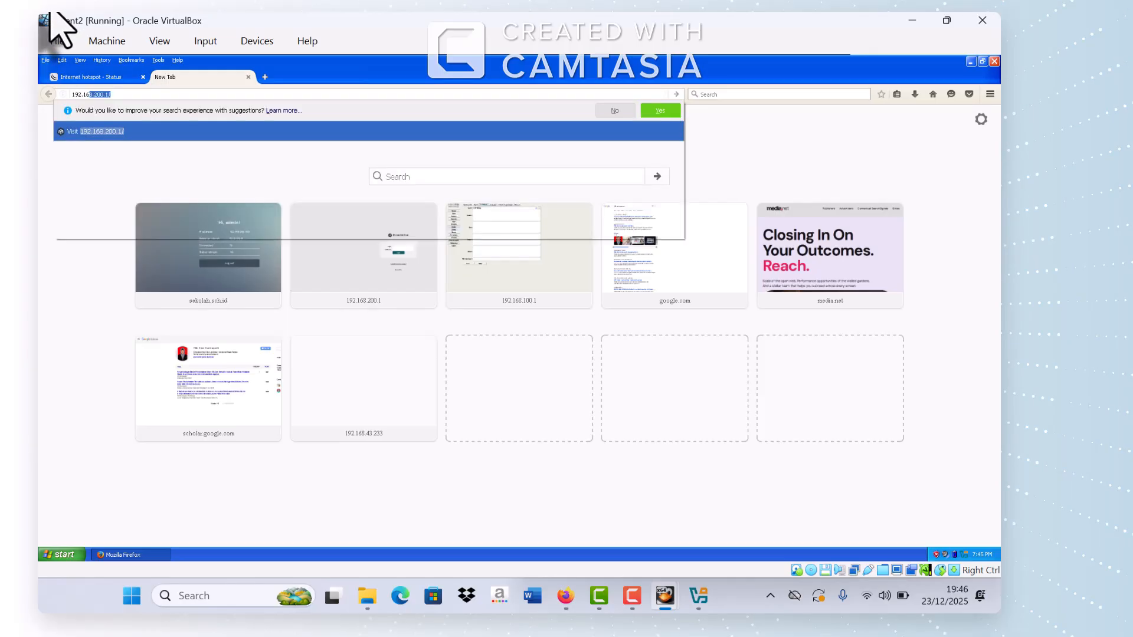
pyautogui.write('1')
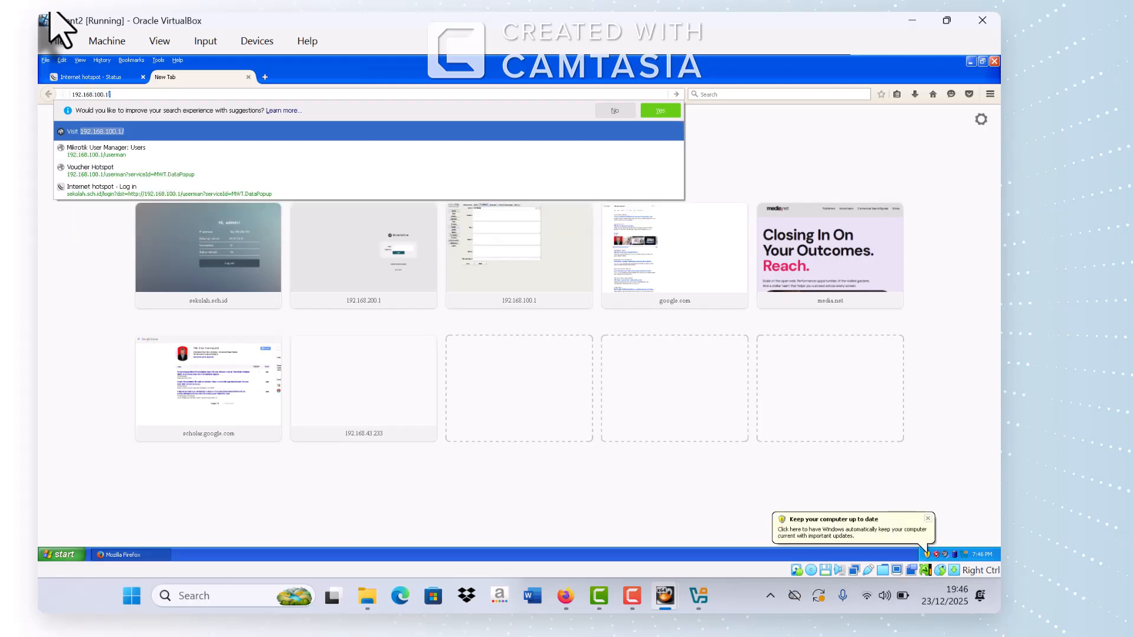
pyautogui.write('00.1/')
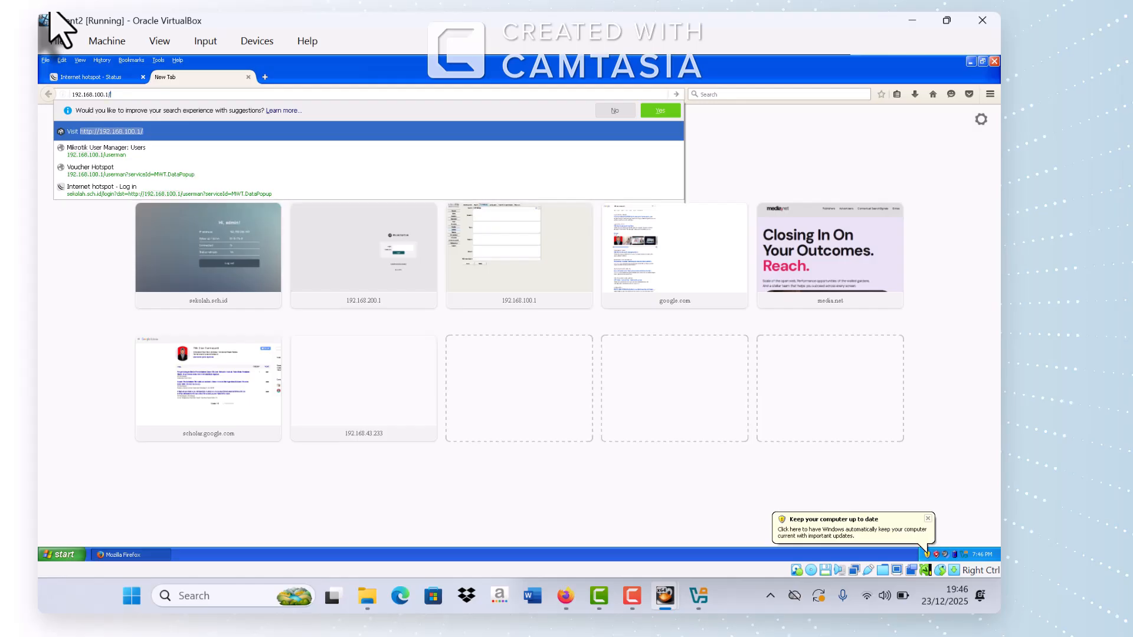
pyautogui.write('userman')
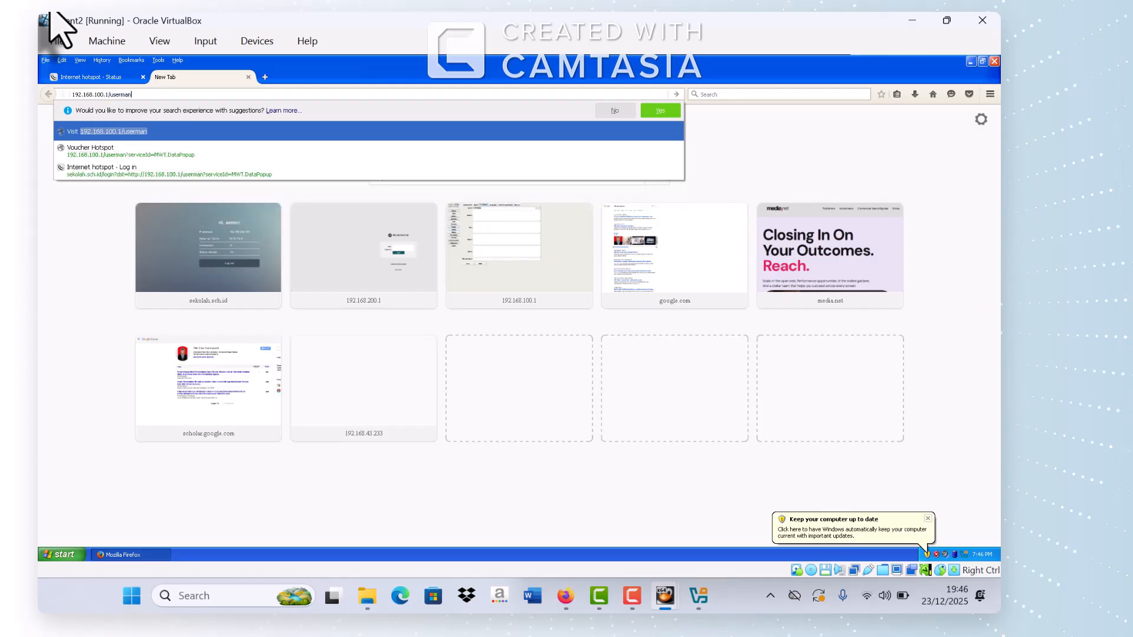
pyautogui.press('Return')
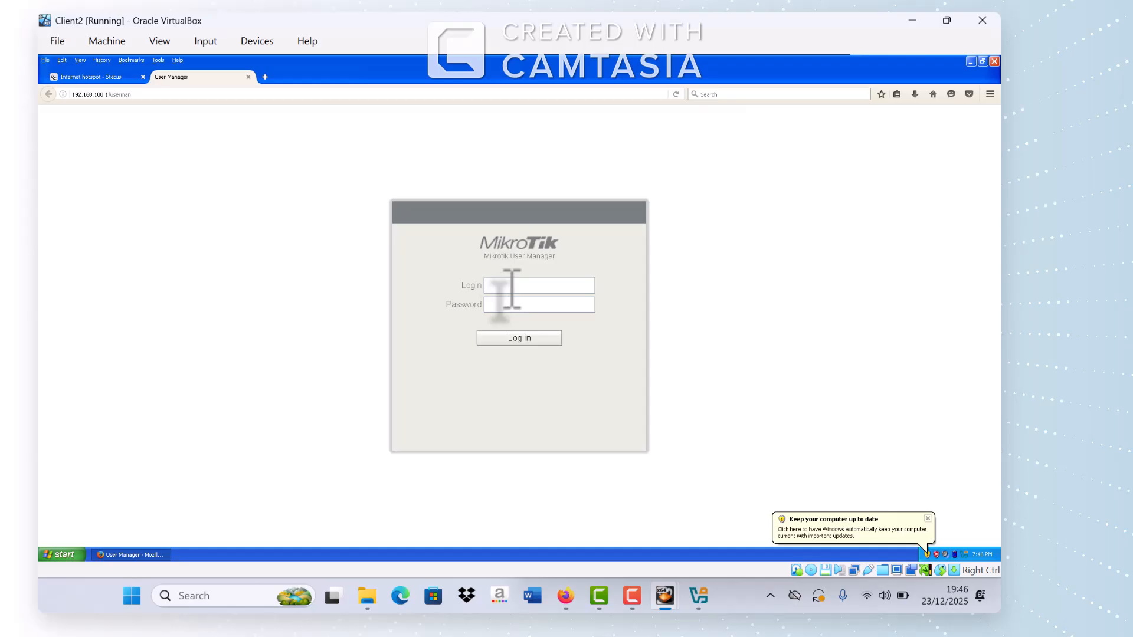
pyautogui.write('admin')
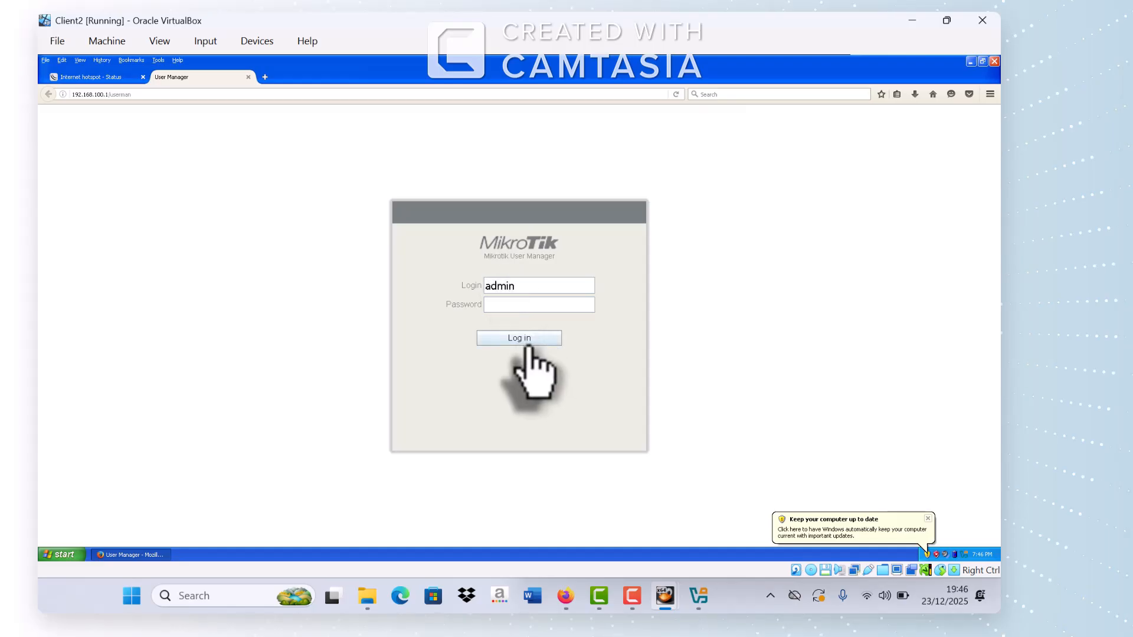
pyautogui.click(525, 344)
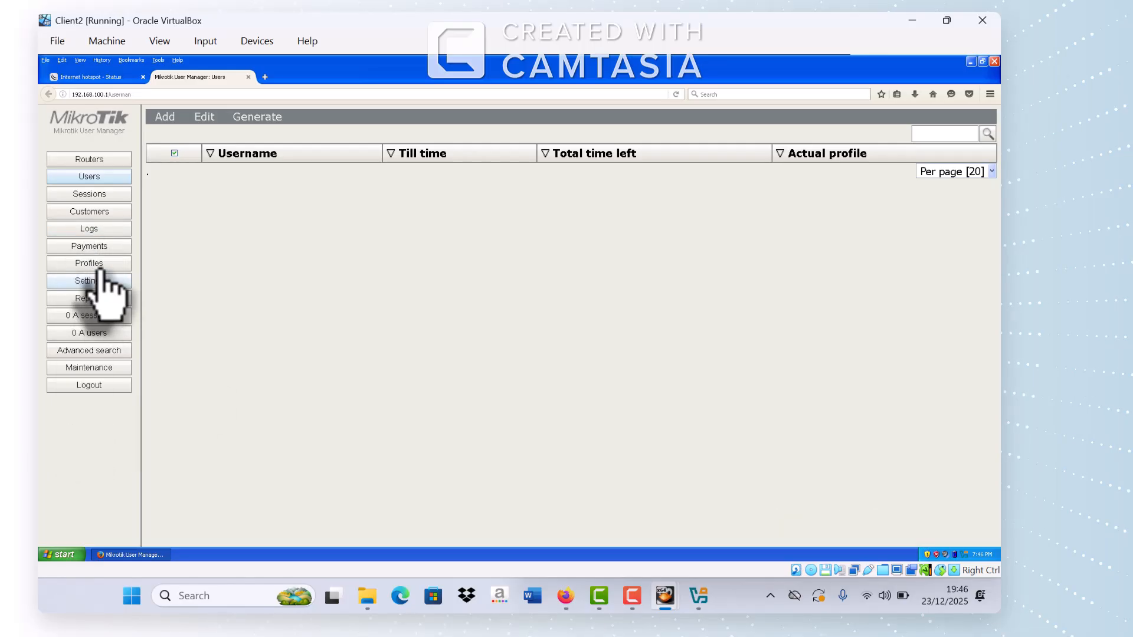
# Step: Create a new User Manager profile named 'F2F Olshop'
pyautogui.click(96, 263)
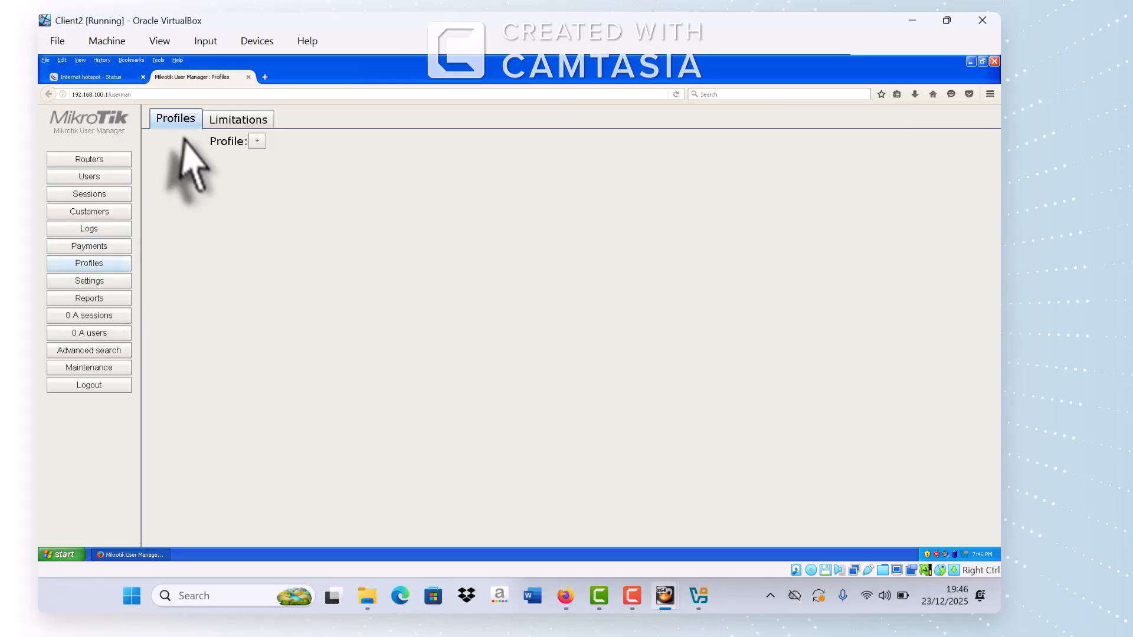
pyautogui.click(258, 141)
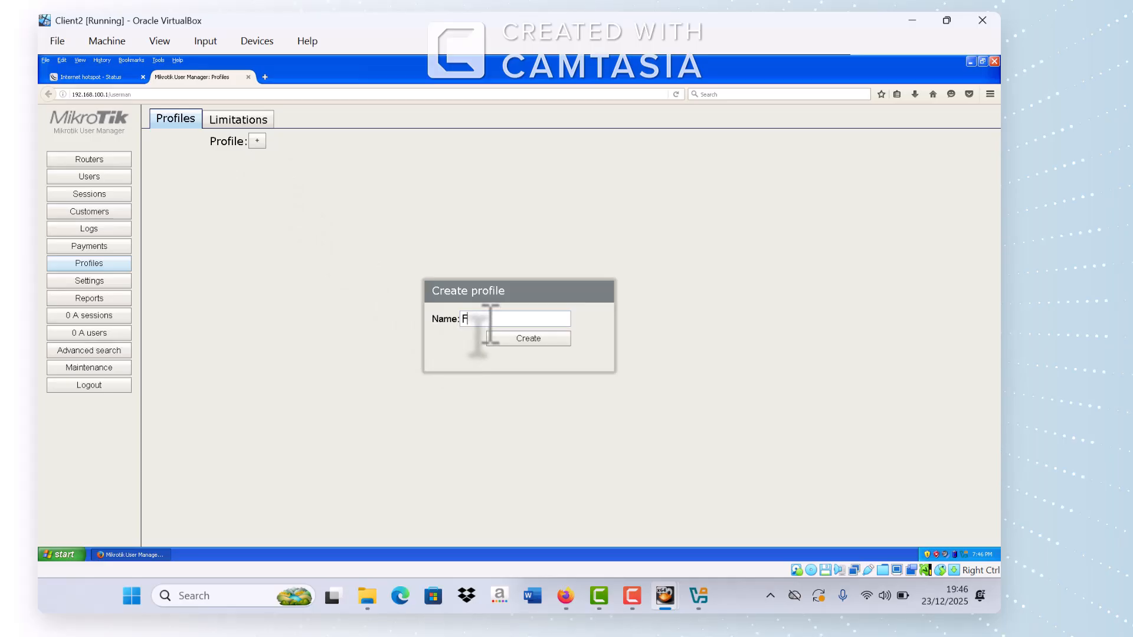
pyautogui.write('F2F O shop')
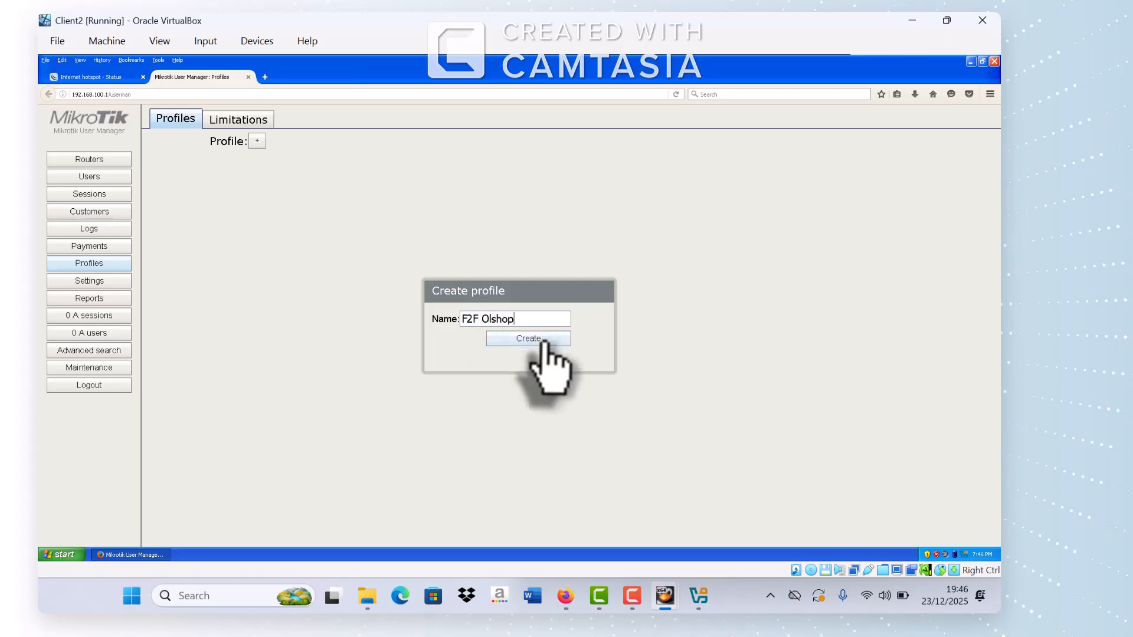
pyautogui.click(543, 341)
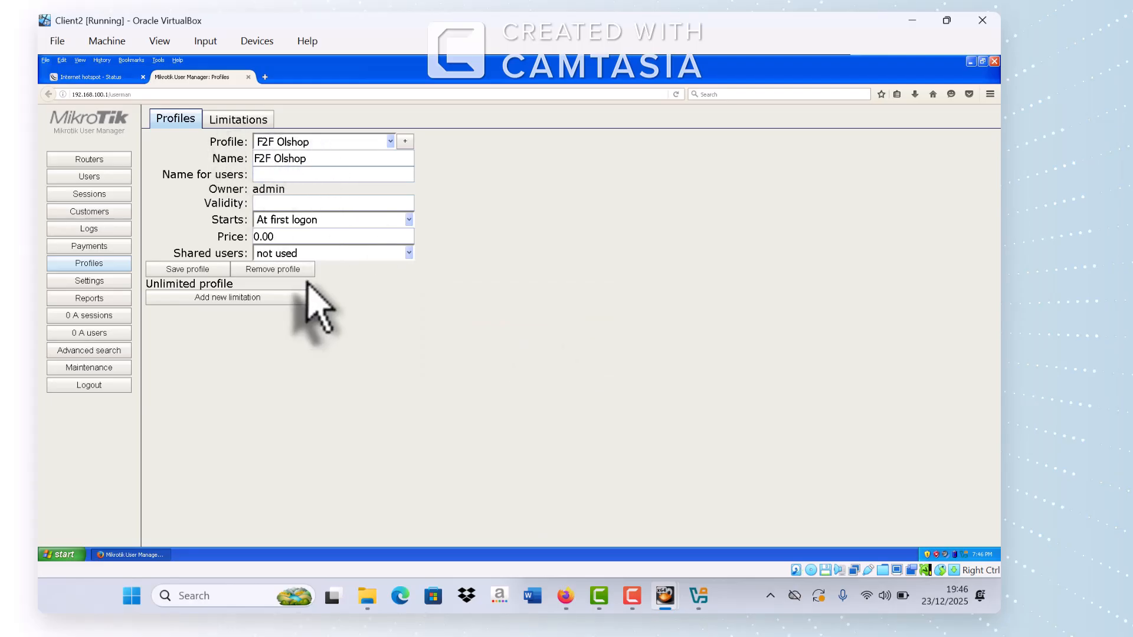
# Step: Add an all-week time limitation to F2F Olshop and show the Limitations list
pyautogui.click(251, 298)
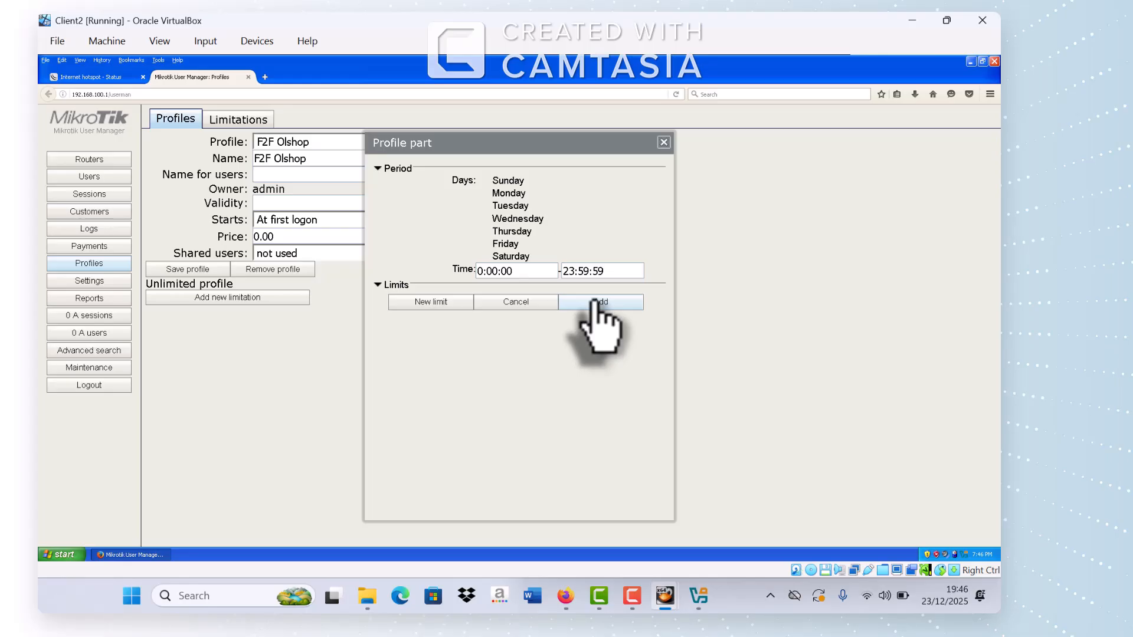
pyautogui.click(597, 303)
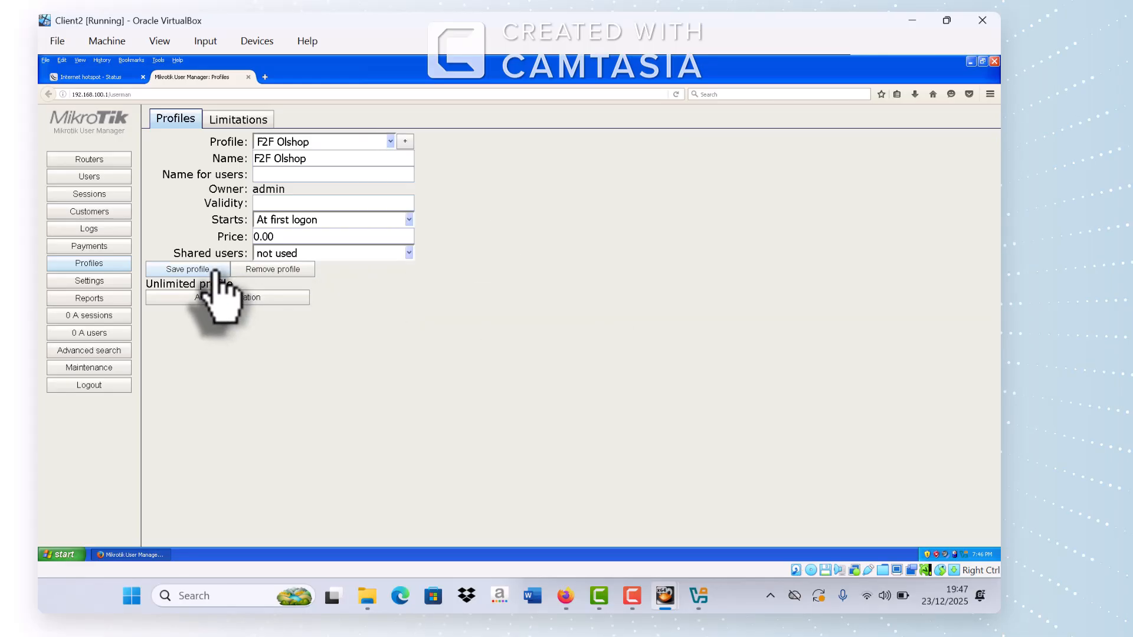
pyautogui.click(236, 122)
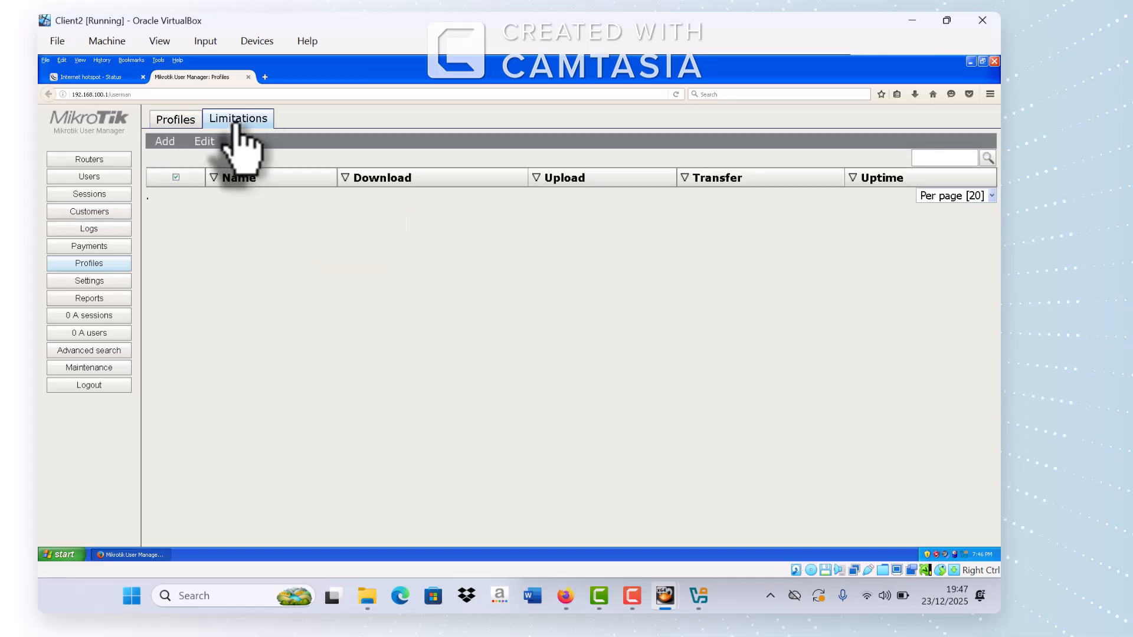
# Step: Add a limitation named F2F Olshop, then save the F2F Olshop profile again
pyautogui.click(167, 141)
pyautogui.click(175, 158)
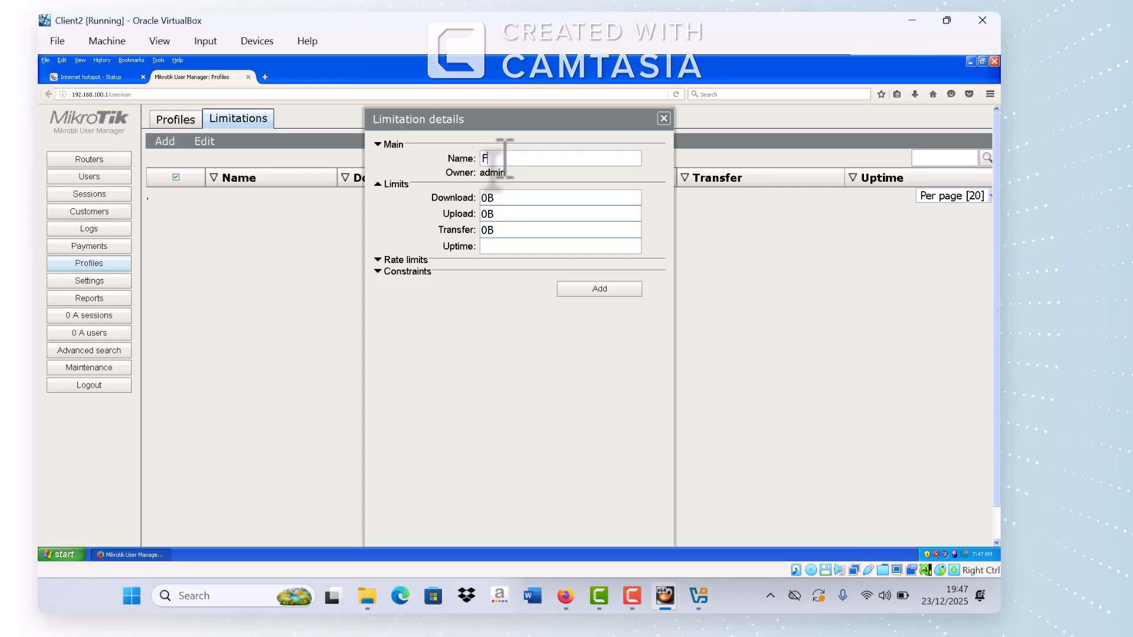
pyautogui.write('F2F Clshop')
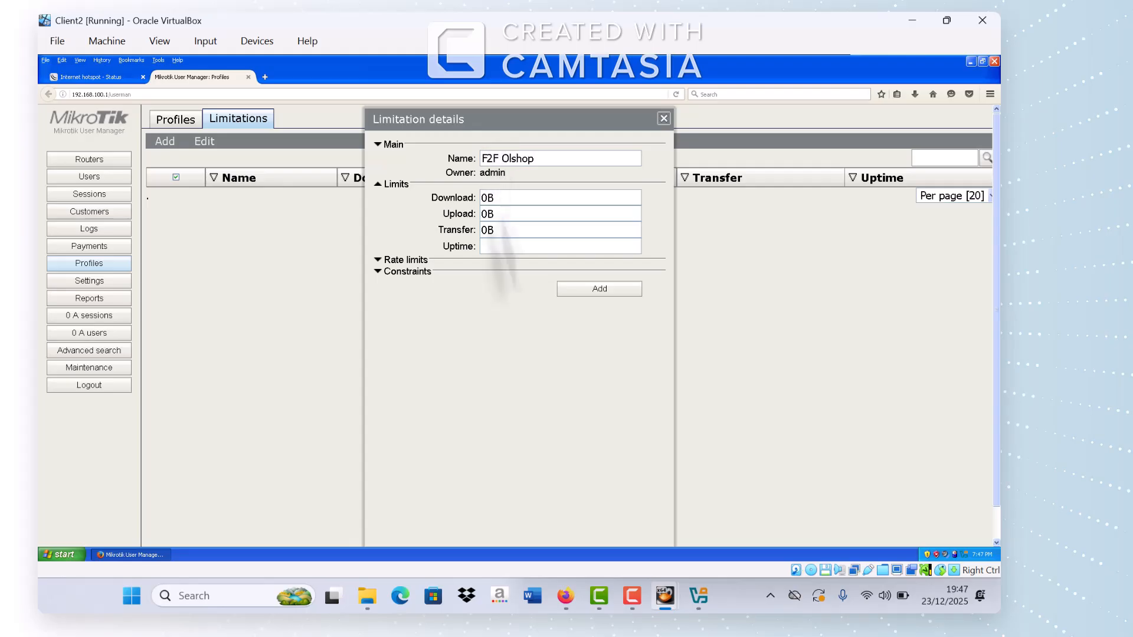
pyautogui.click(599, 290)
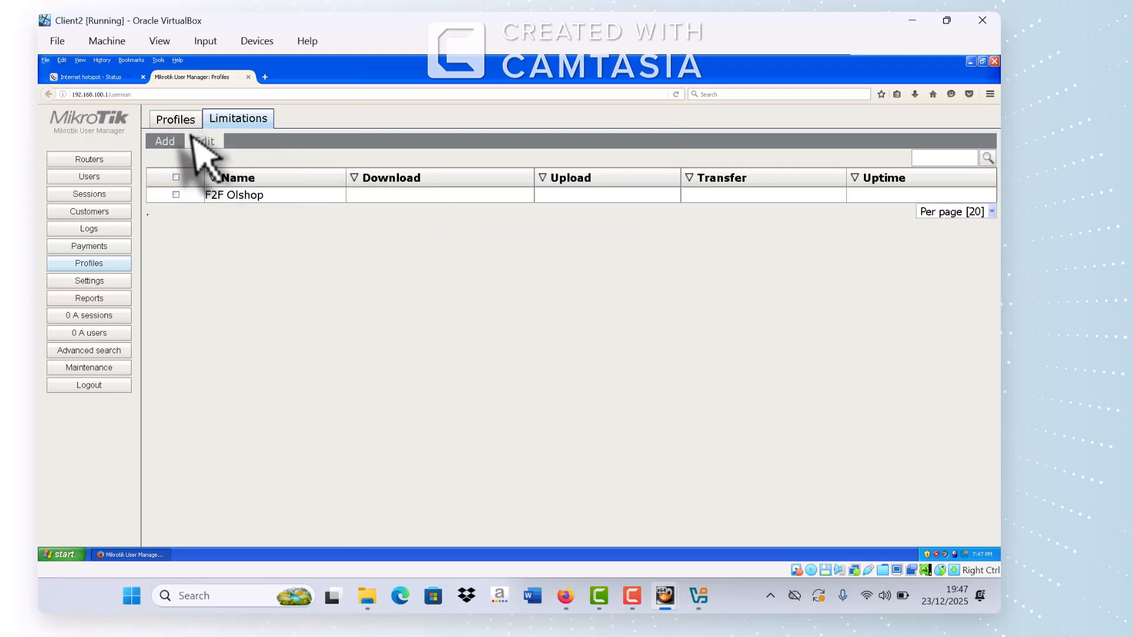
pyautogui.click(176, 120)
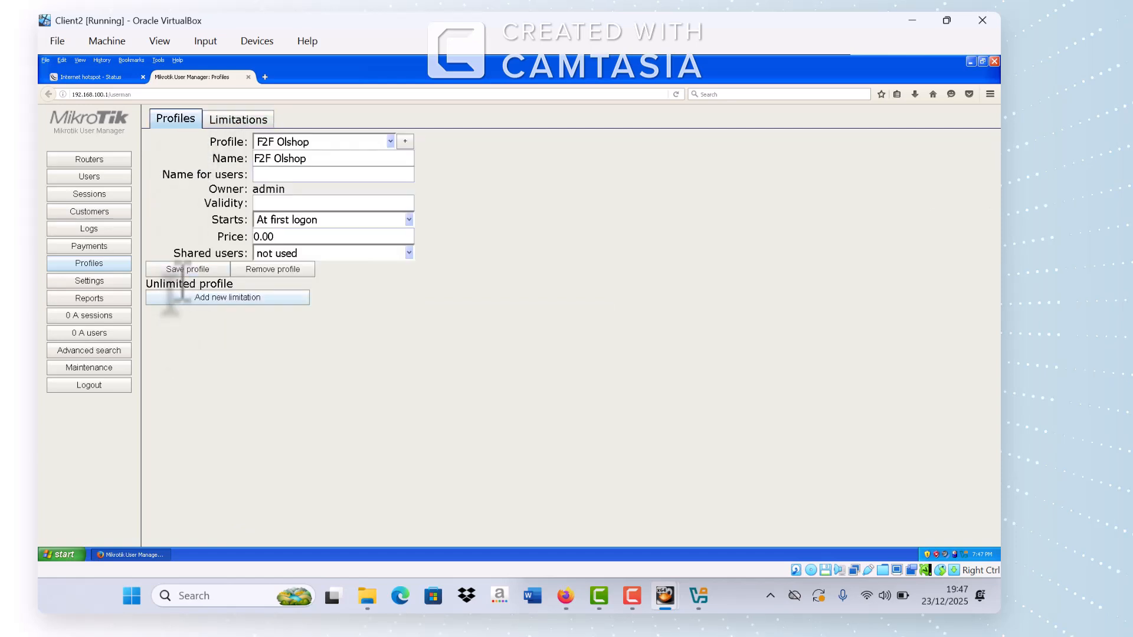
pyautogui.click(188, 270)
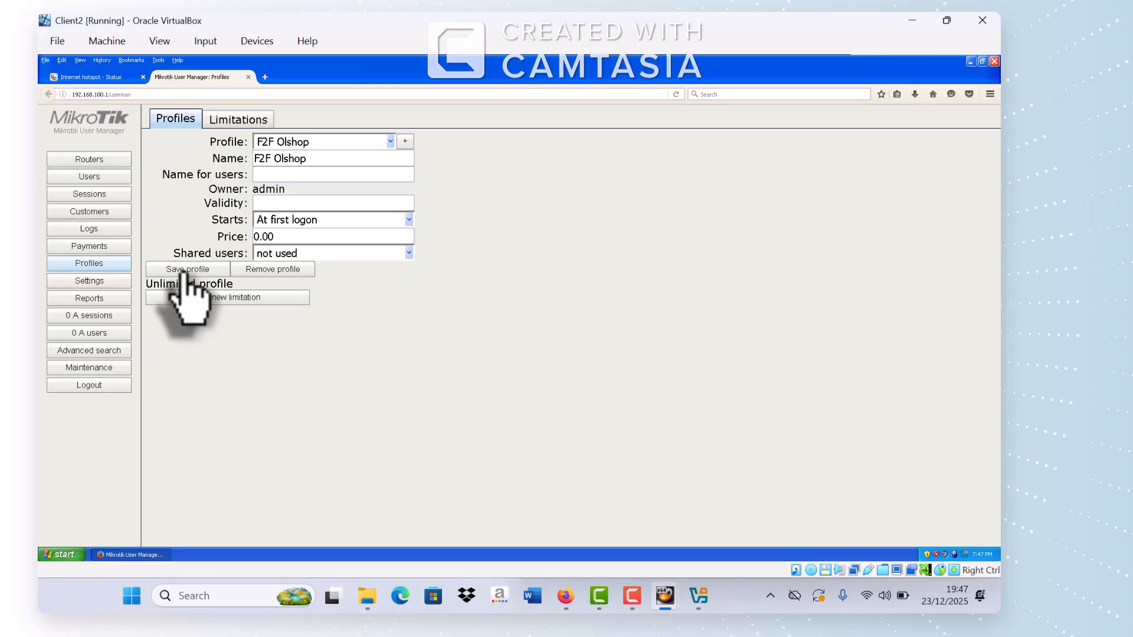
# Step: Start a batch user generation in Users, checking the task sheet PDF for requirements
pyautogui.click(100, 182)
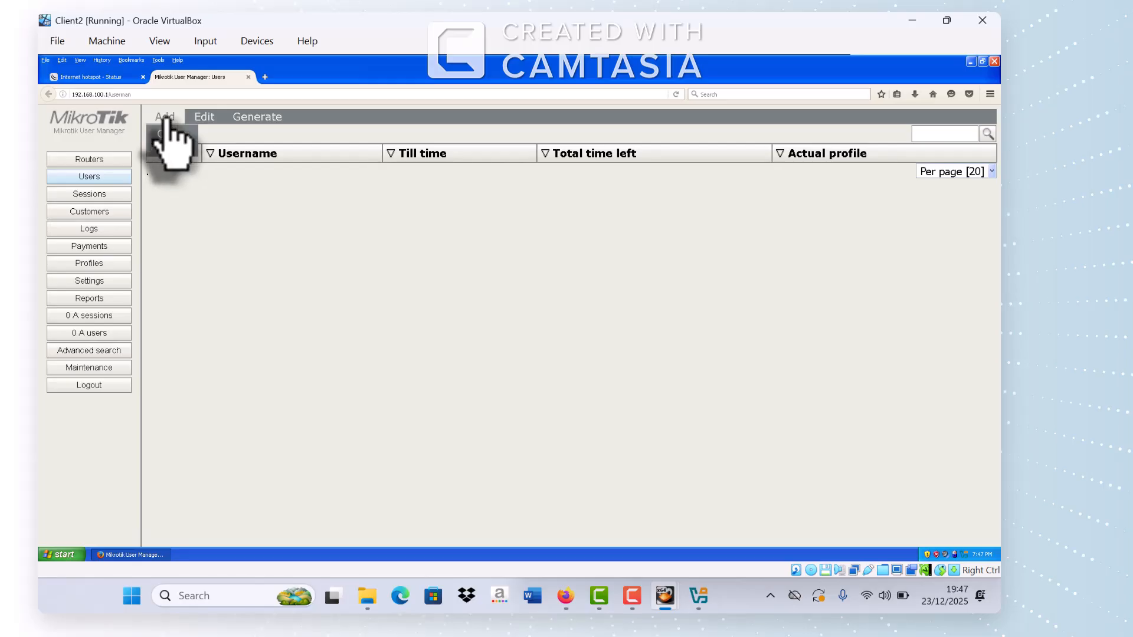
pyautogui.click(172, 149)
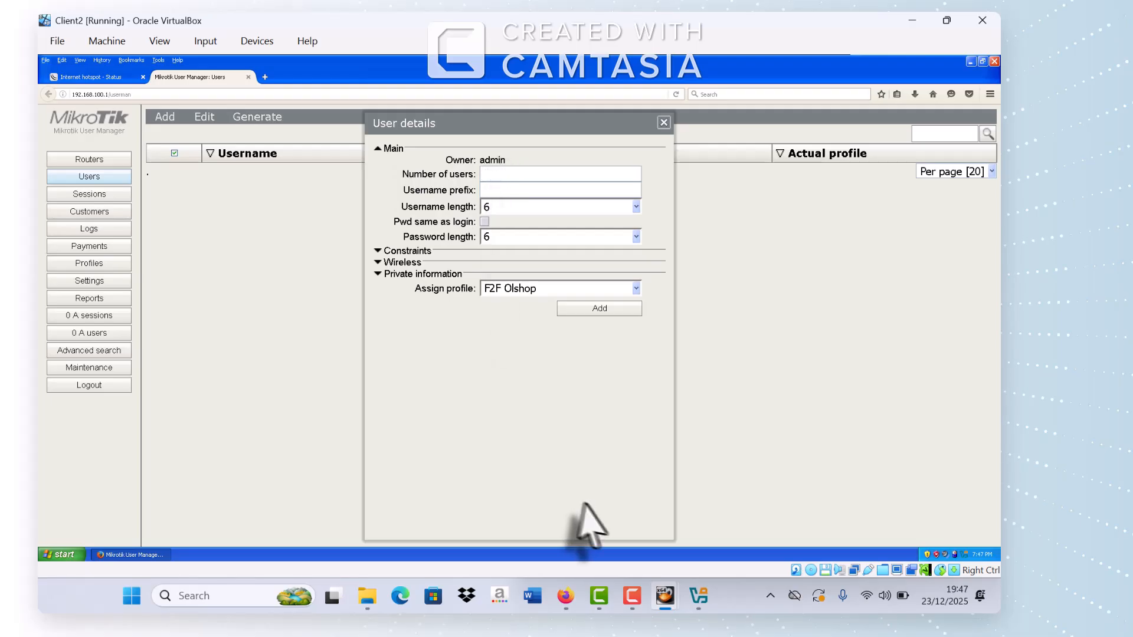
pyautogui.moveTo(571, 606)
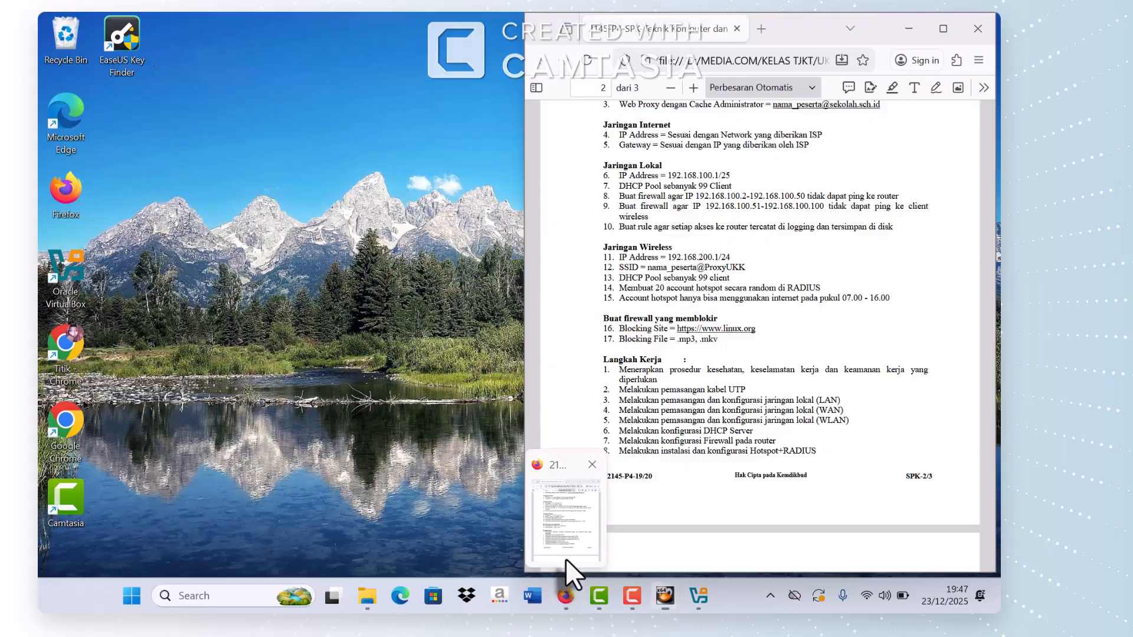
pyautogui.click(565, 554)
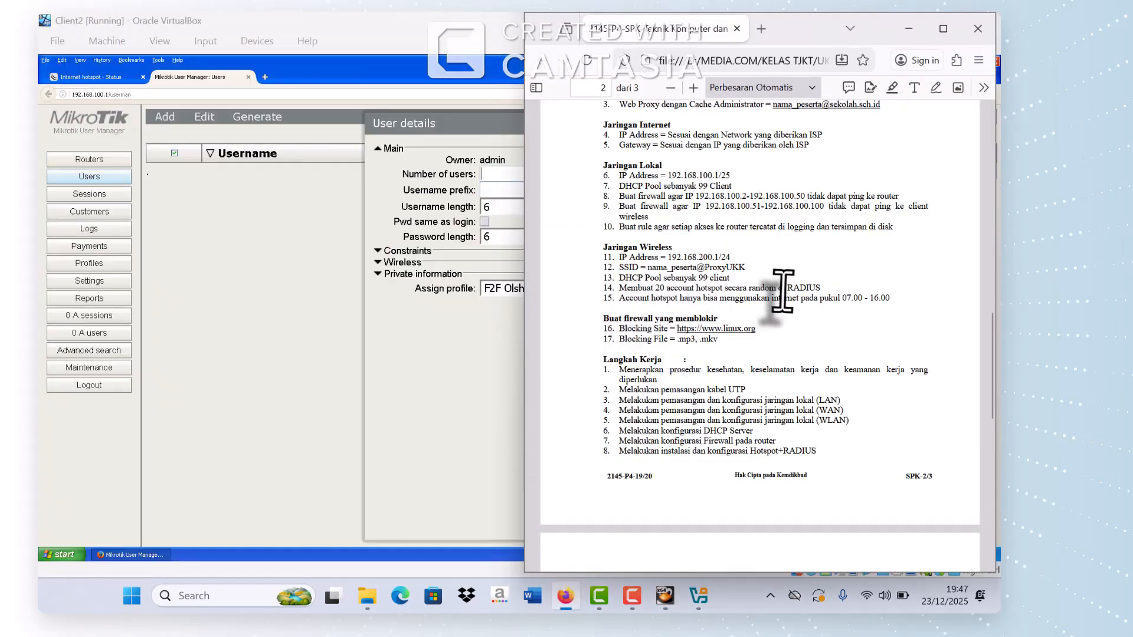
pyautogui.click(484, 402)
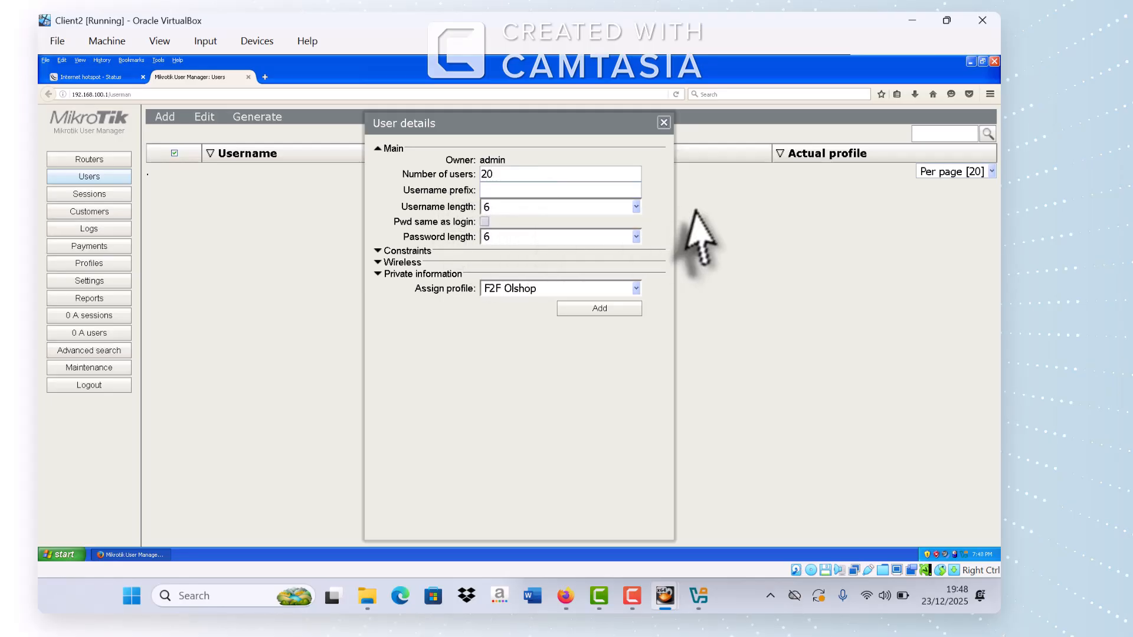
# Step: Generate 20 voucher users with 3-character usernames and passwords, then close the details
pyautogui.click(637, 207)
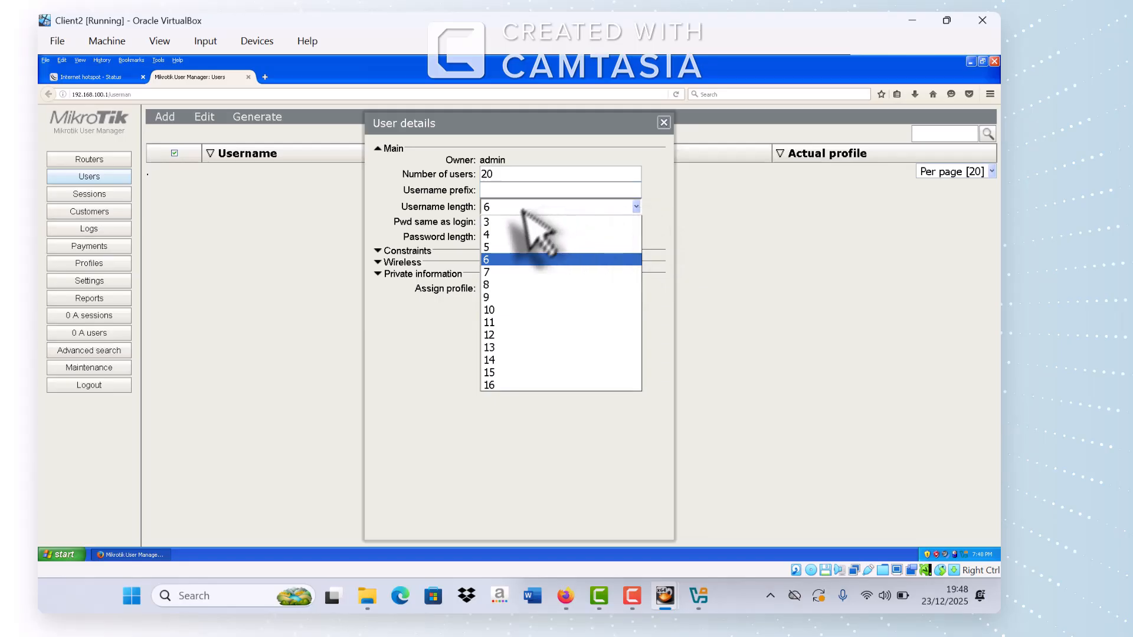
pyautogui.click(500, 222)
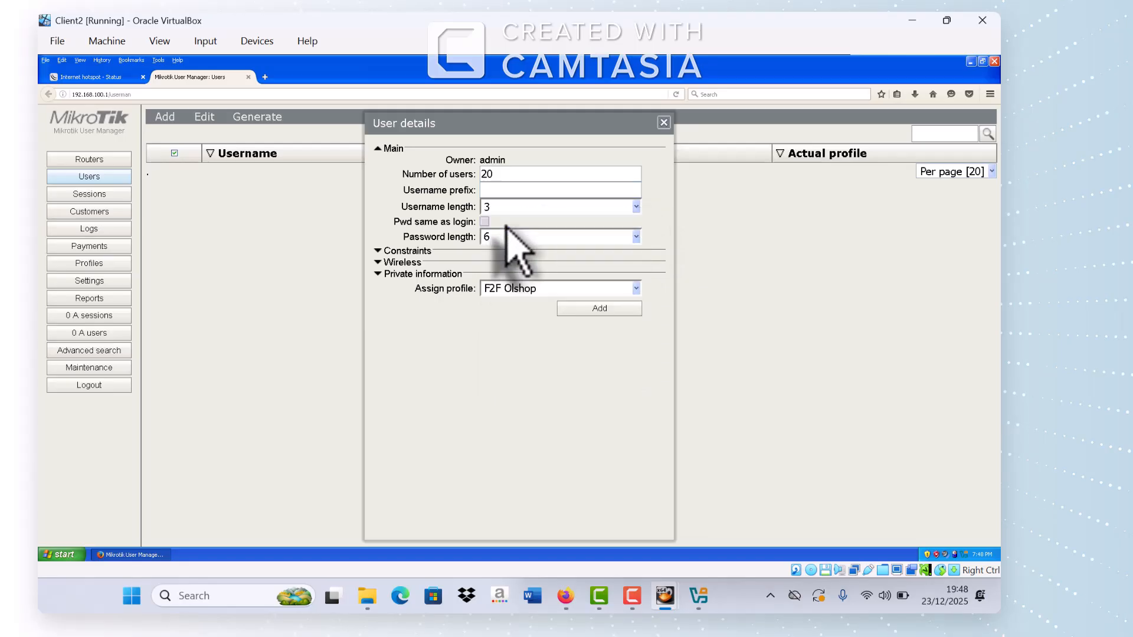
pyautogui.click(636, 237)
pyautogui.click(547, 257)
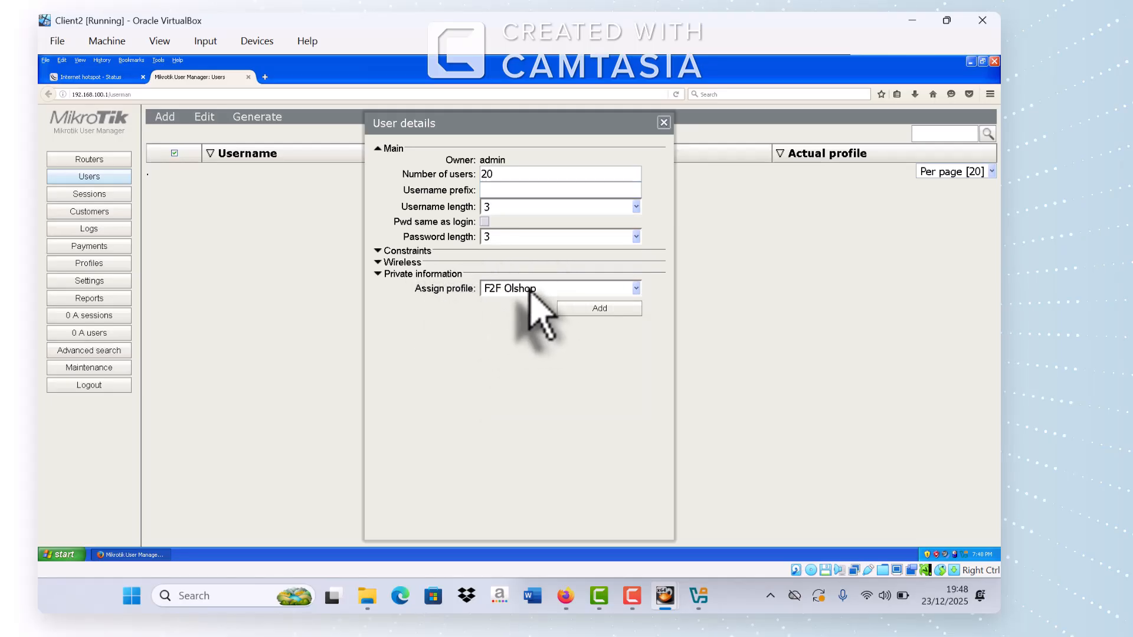
pyautogui.click(603, 312)
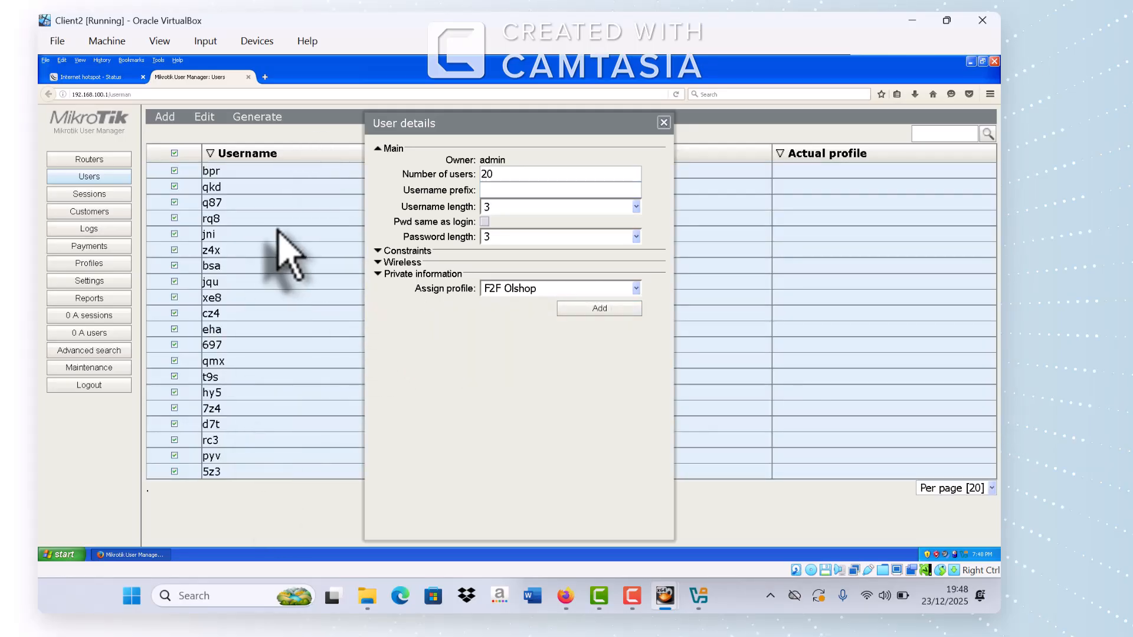
pyautogui.click(663, 123)
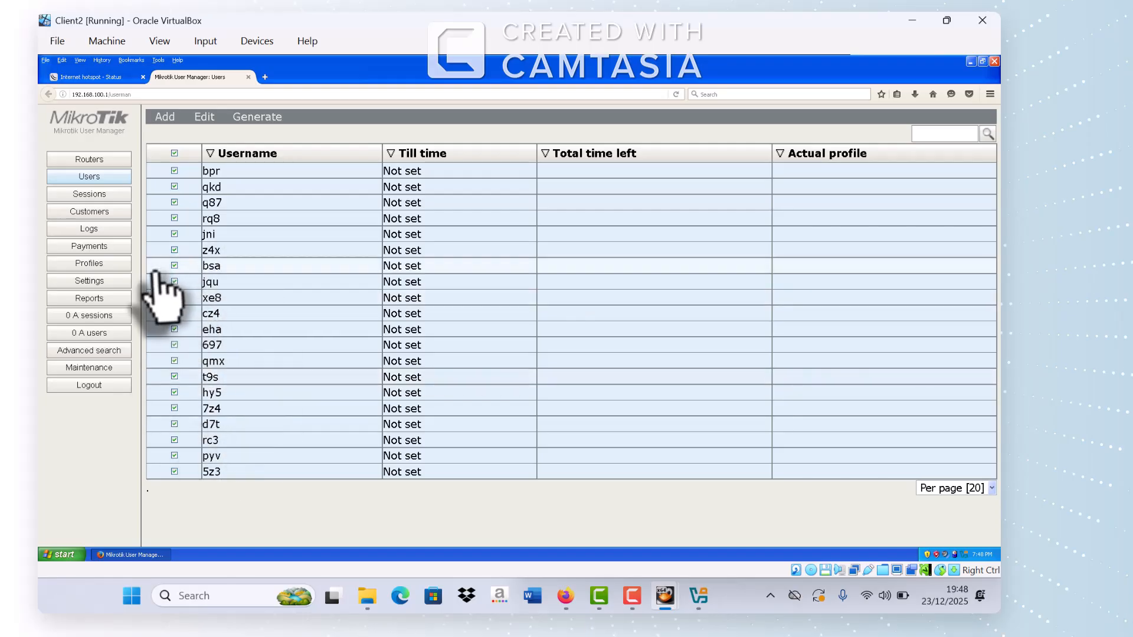
# Step: Create a User Manager template named F2F Olshop in Settings > Templates and select it
pyautogui.click(100, 282)
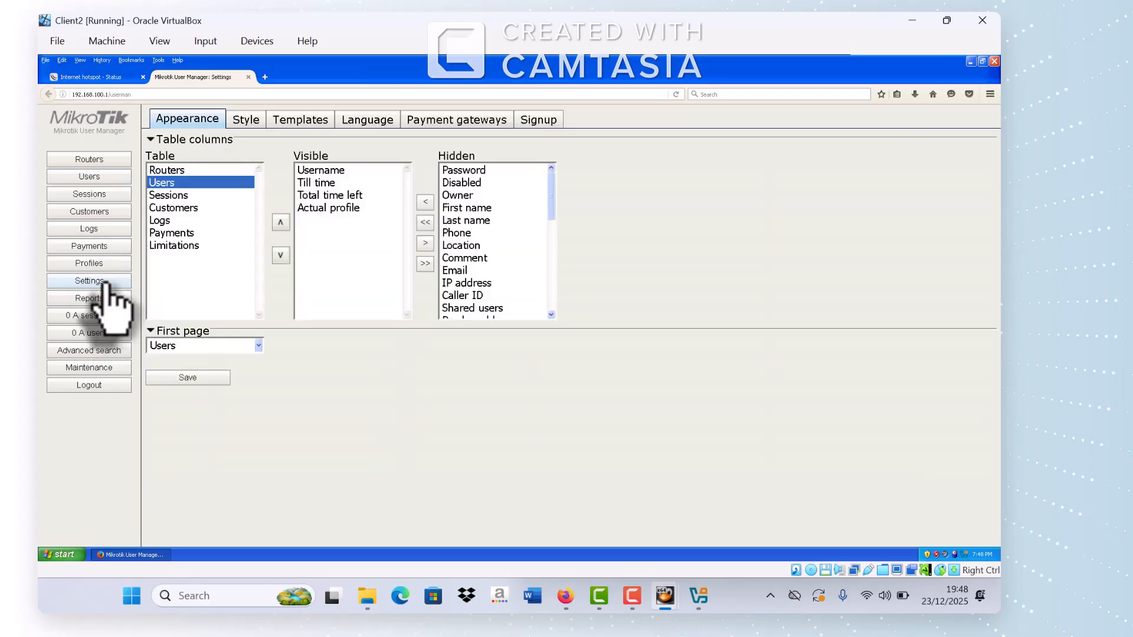
pyautogui.click(321, 119)
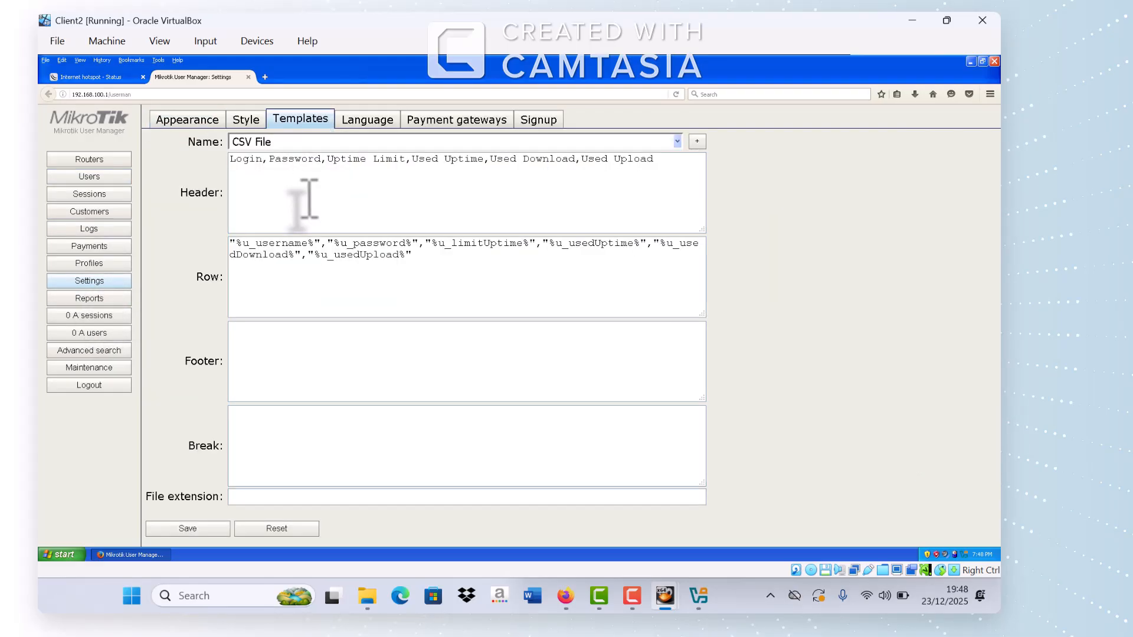
pyautogui.click(698, 142)
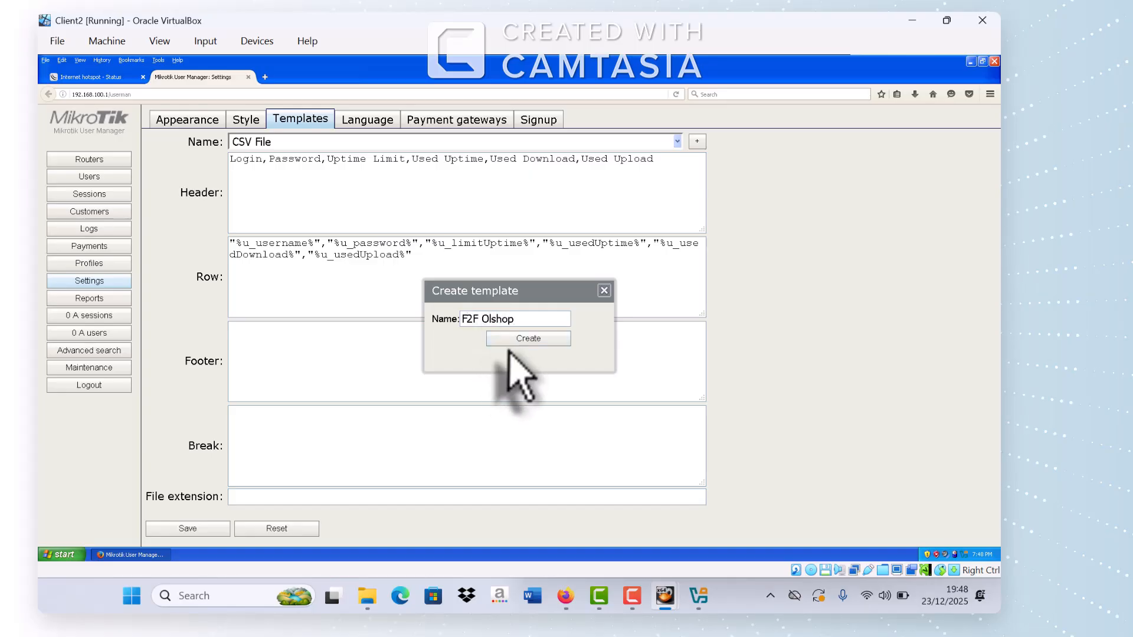
pyautogui.click(515, 342)
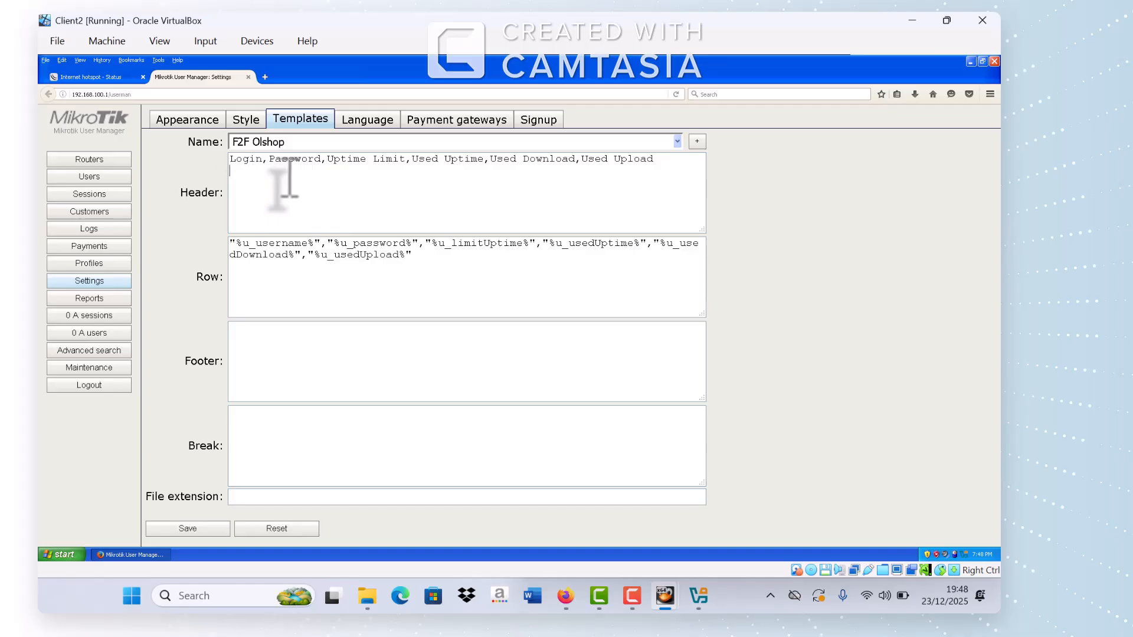
pyautogui.click(678, 144)
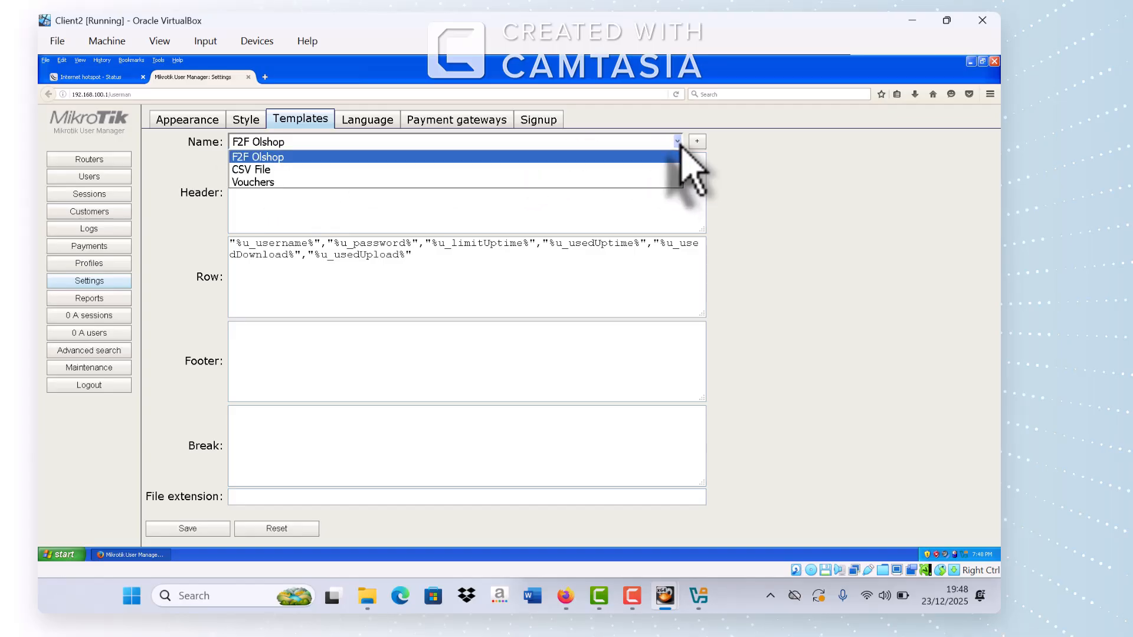
pyautogui.click(477, 159)
pyautogui.click(420, 183)
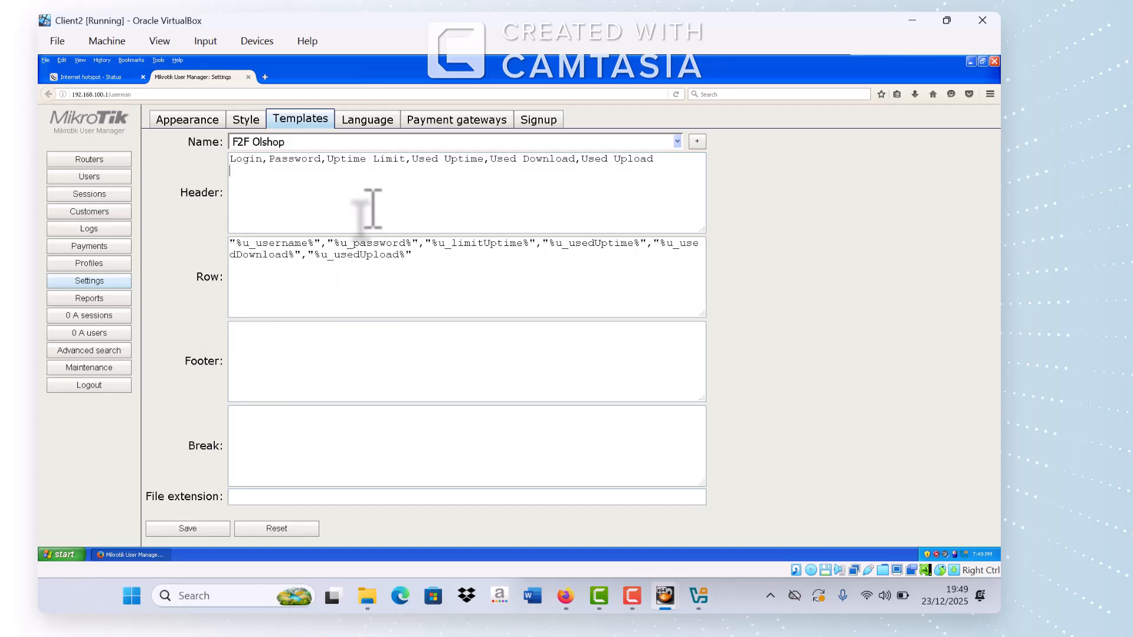
pyautogui.click(297, 203)
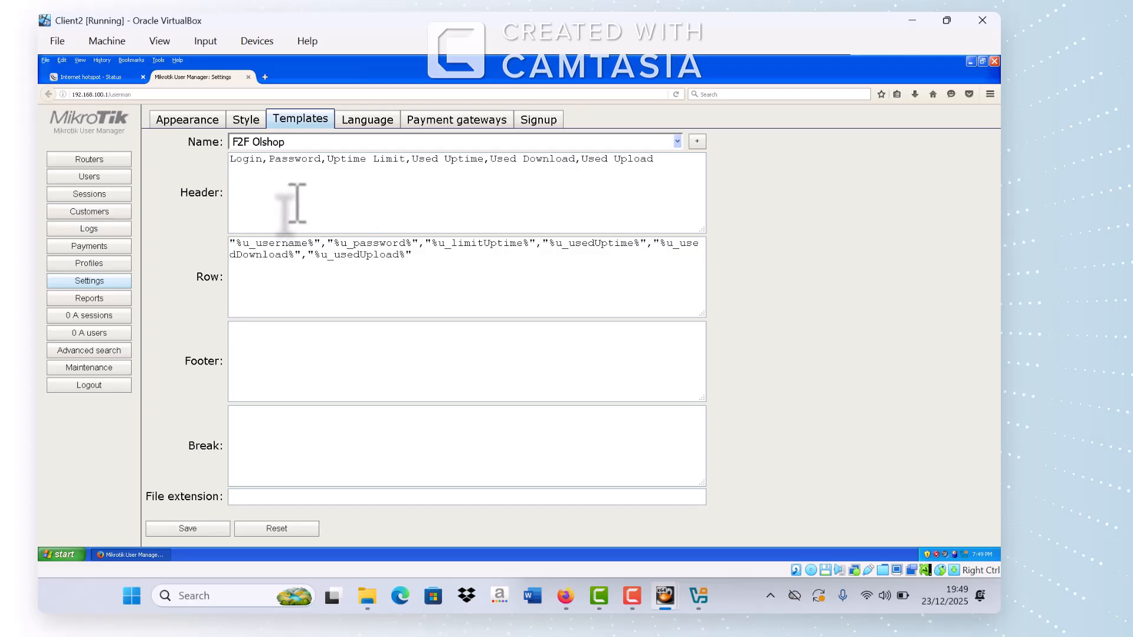
# Step: Browse to Z:\CODE TEMPLATE VOUCHER and preview the template-voucher-mufendtv file
pyautogui.click(65, 555)
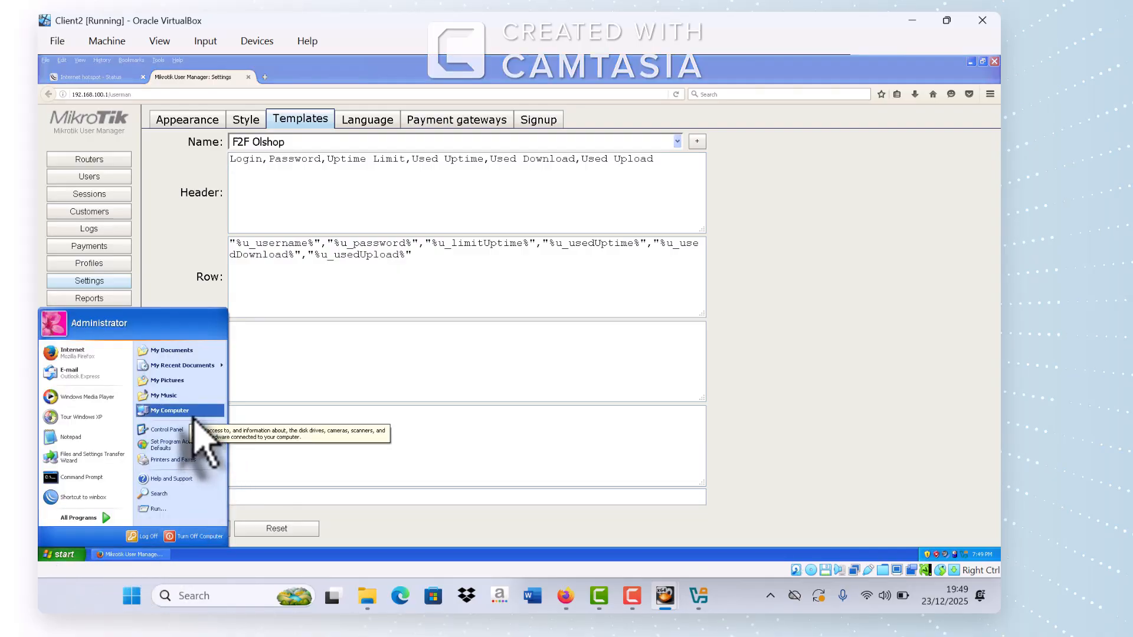
pyautogui.click(194, 415)
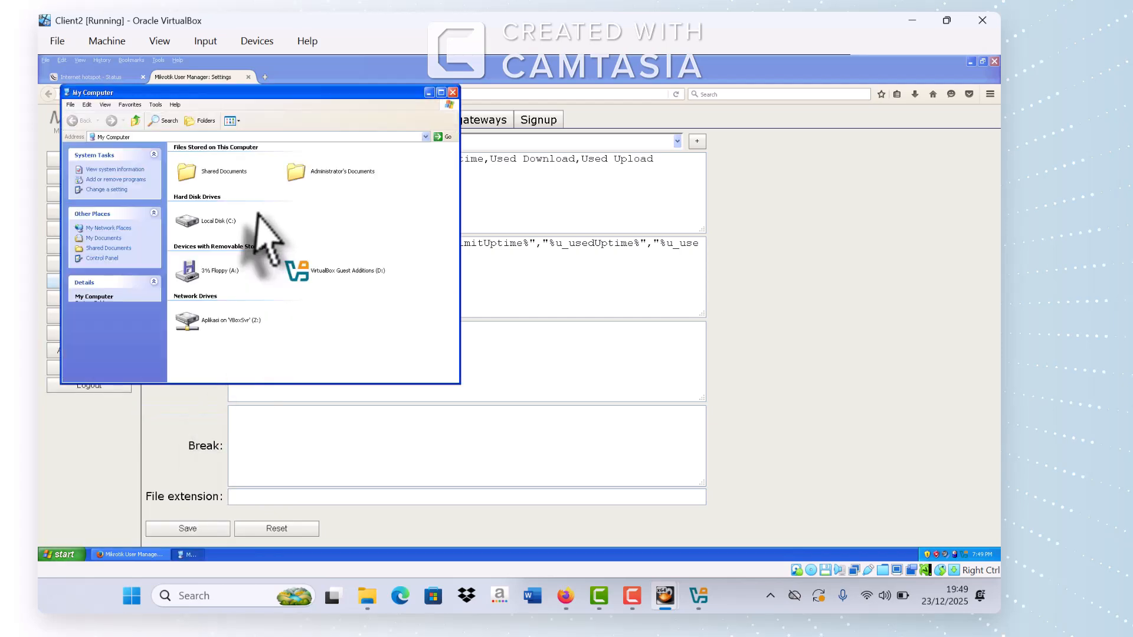
pyautogui.doubleClick(215, 322)
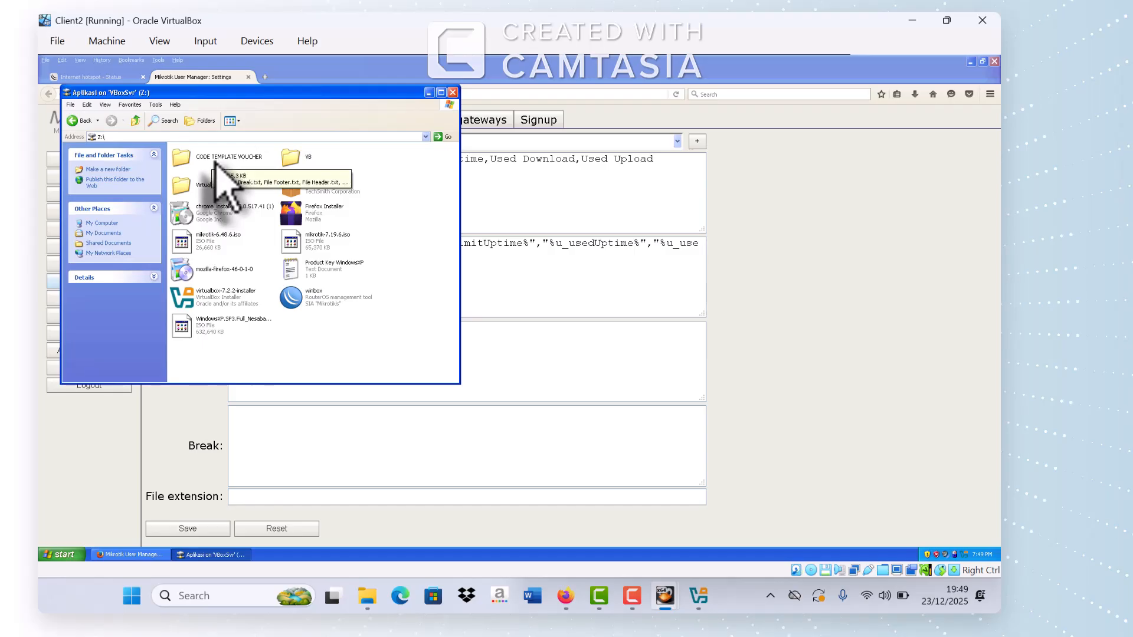
pyautogui.doubleClick(215, 158)
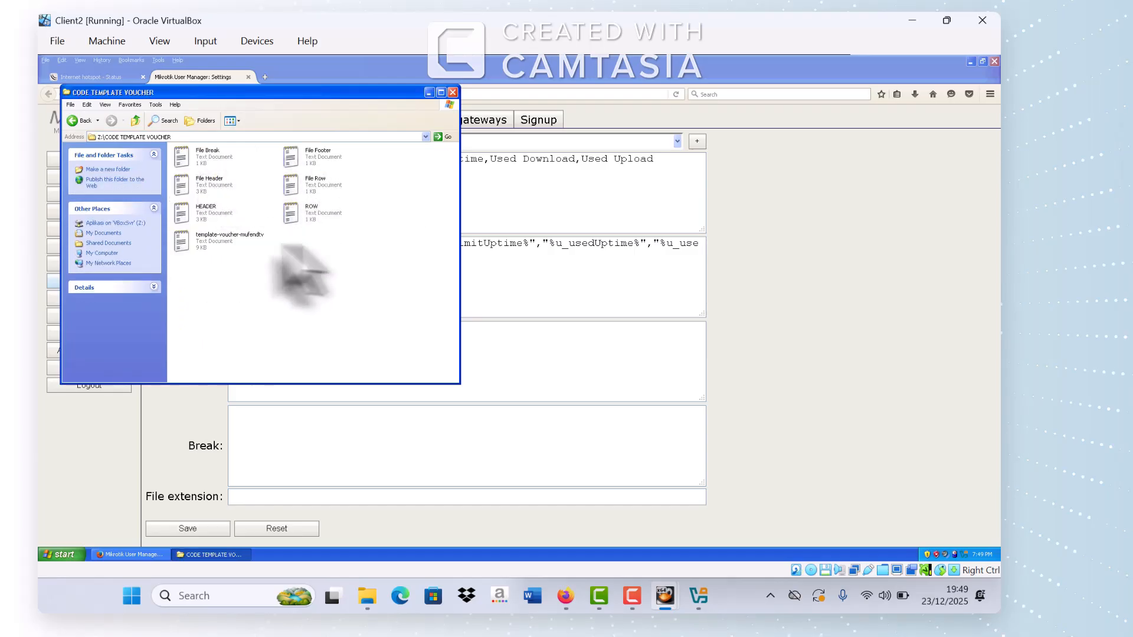
pyautogui.doubleClick(219, 245)
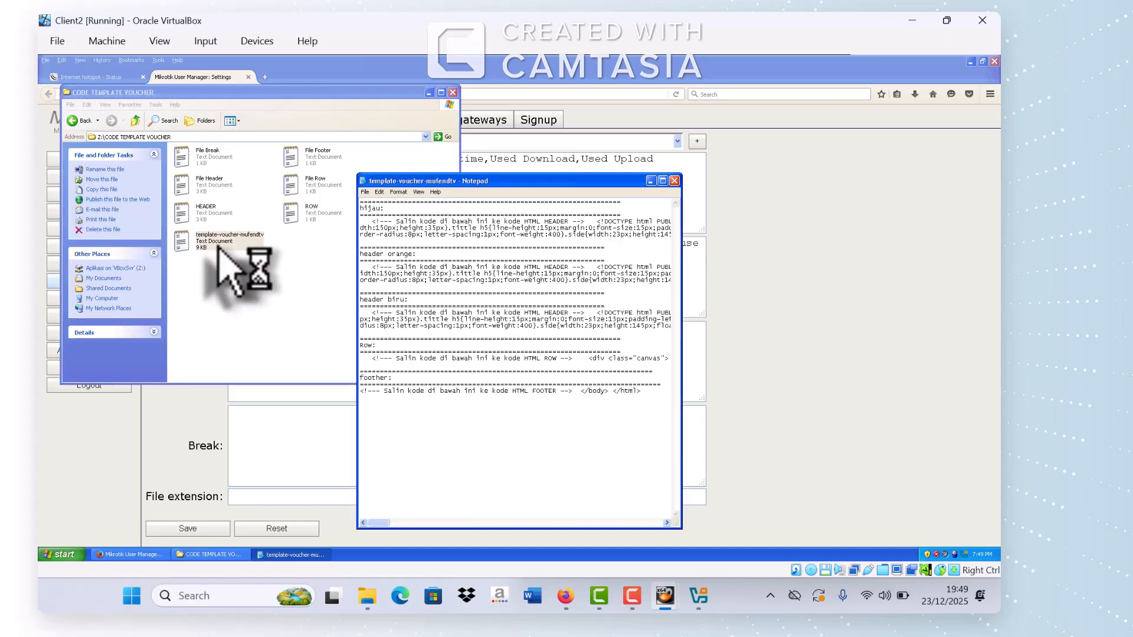
pyautogui.click(674, 181)
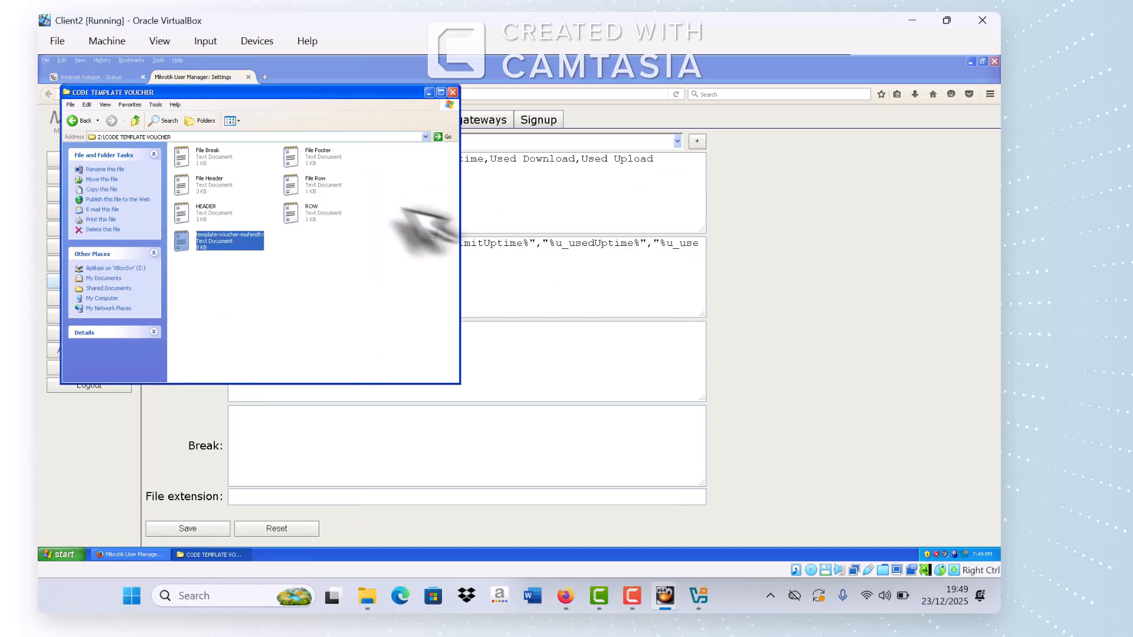
# Step: Copy all code from the HEADER file in Notepad, then minimize Notepad and Explorer
pyautogui.doubleClick(214, 217)
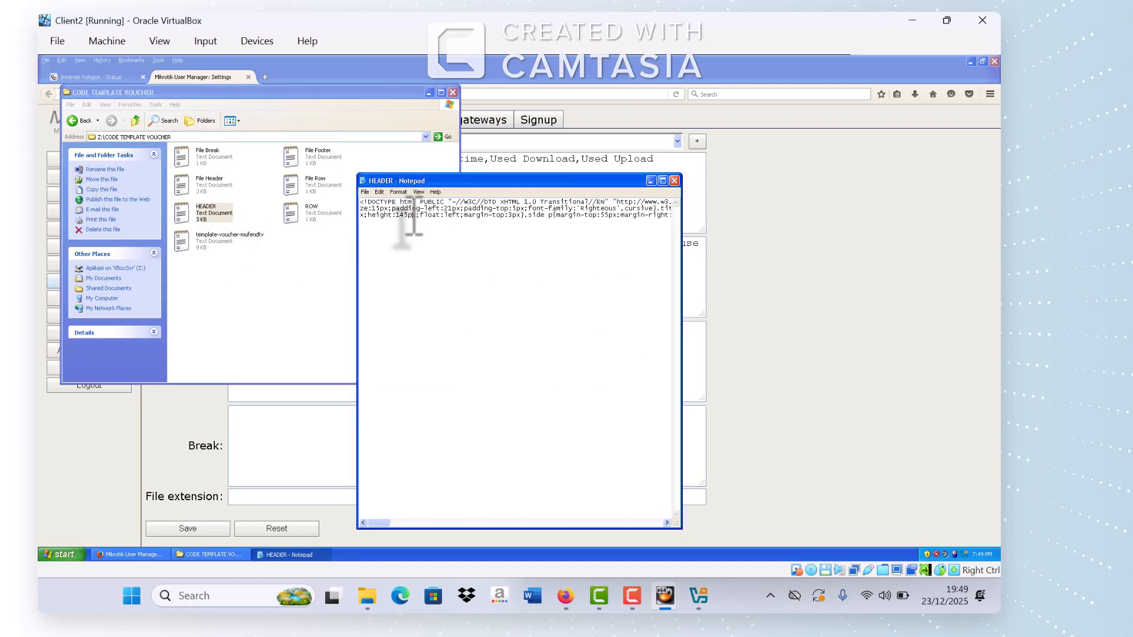
pyautogui.hotkey('ctrl', 'a')
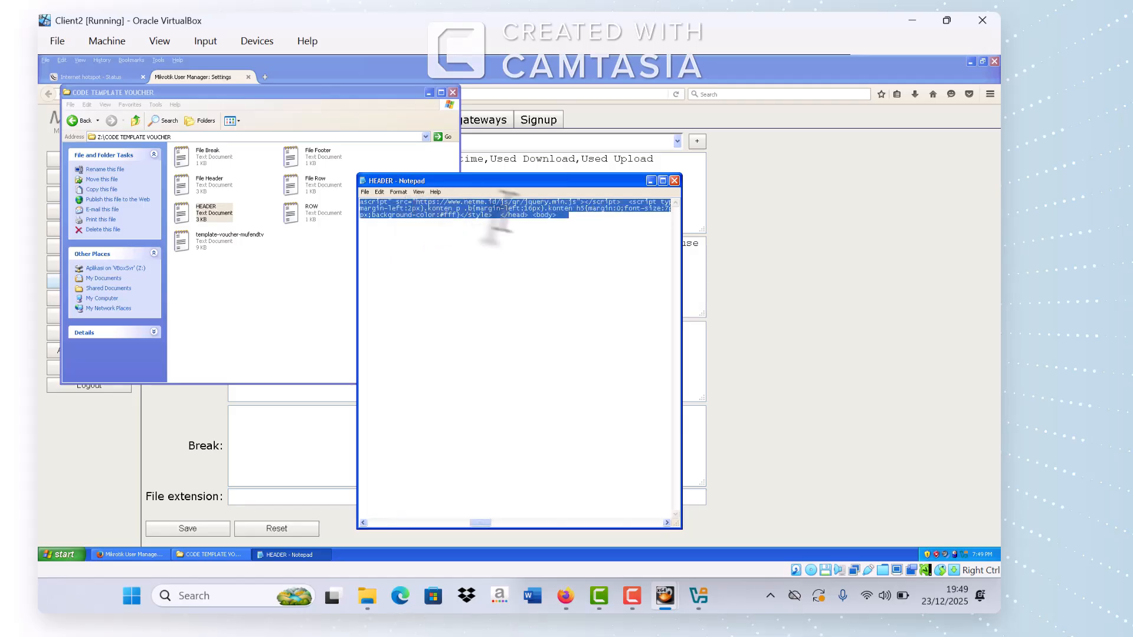
pyautogui.click(651, 180)
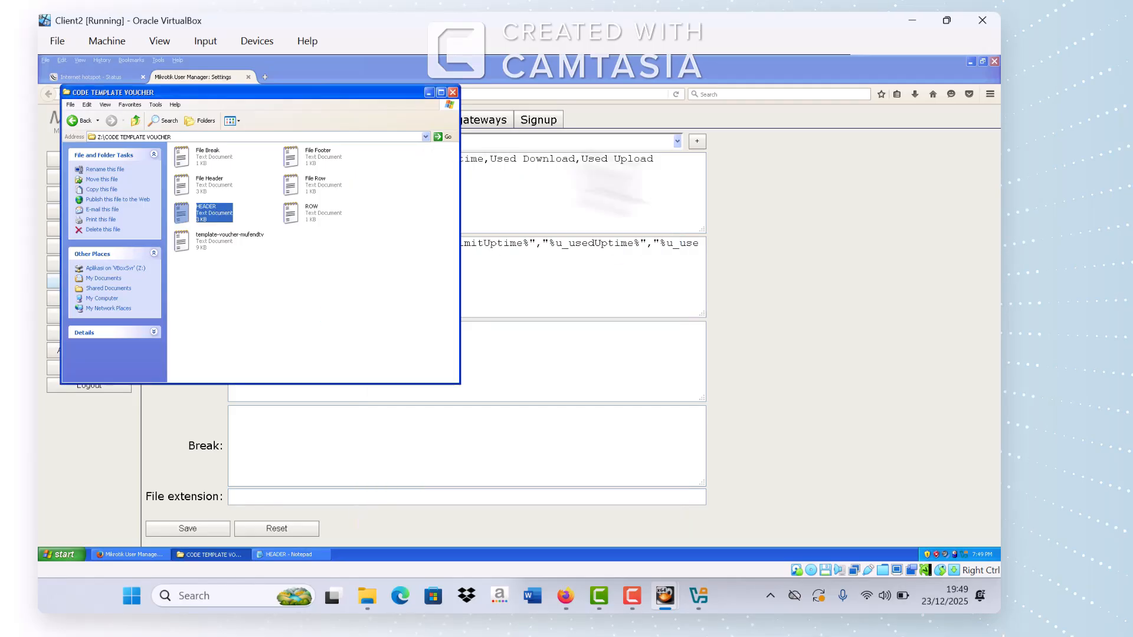
pyautogui.click(429, 93)
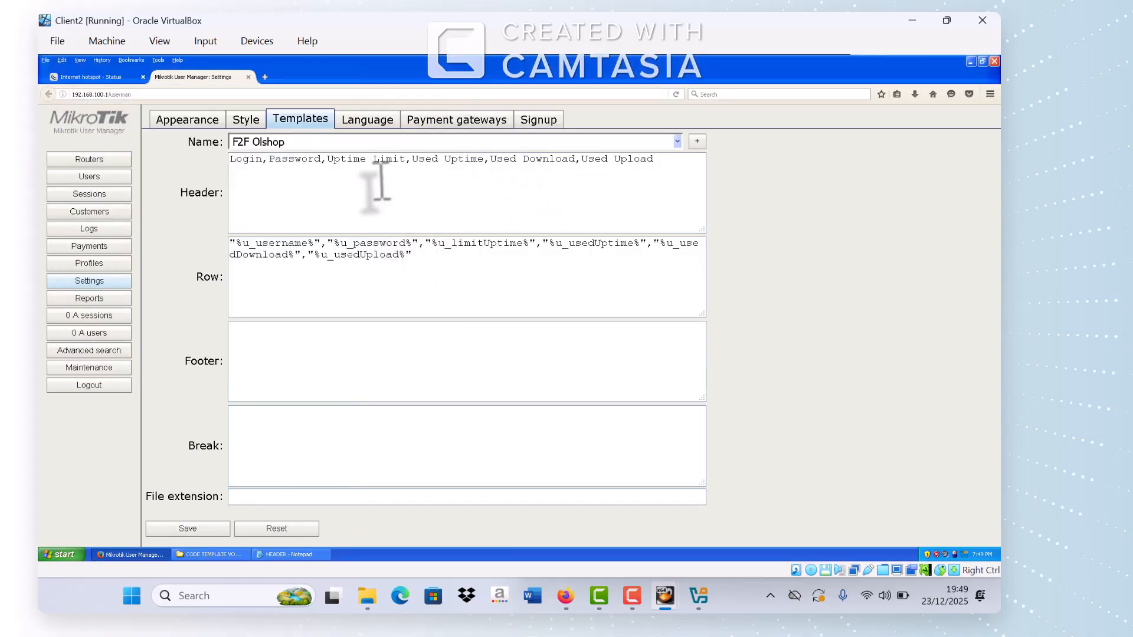
# Step: Replace the template's Header with the HEADER code and its Row with the ROW file's code
pyautogui.tripleClick(267, 167)
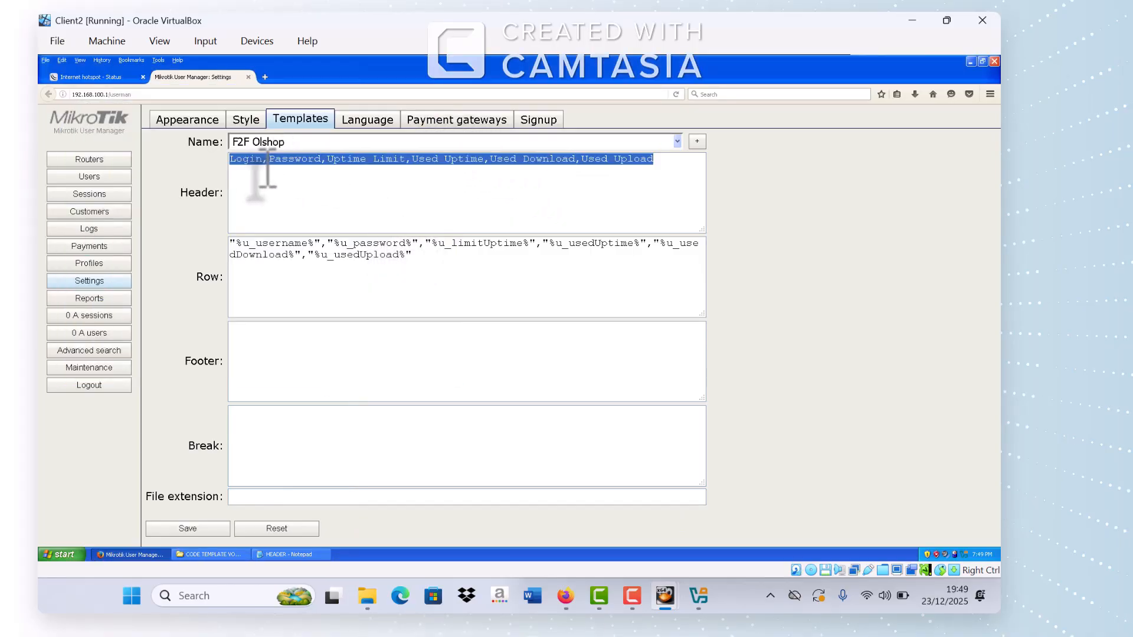
pyautogui.hotkey('ctrl', 'v')
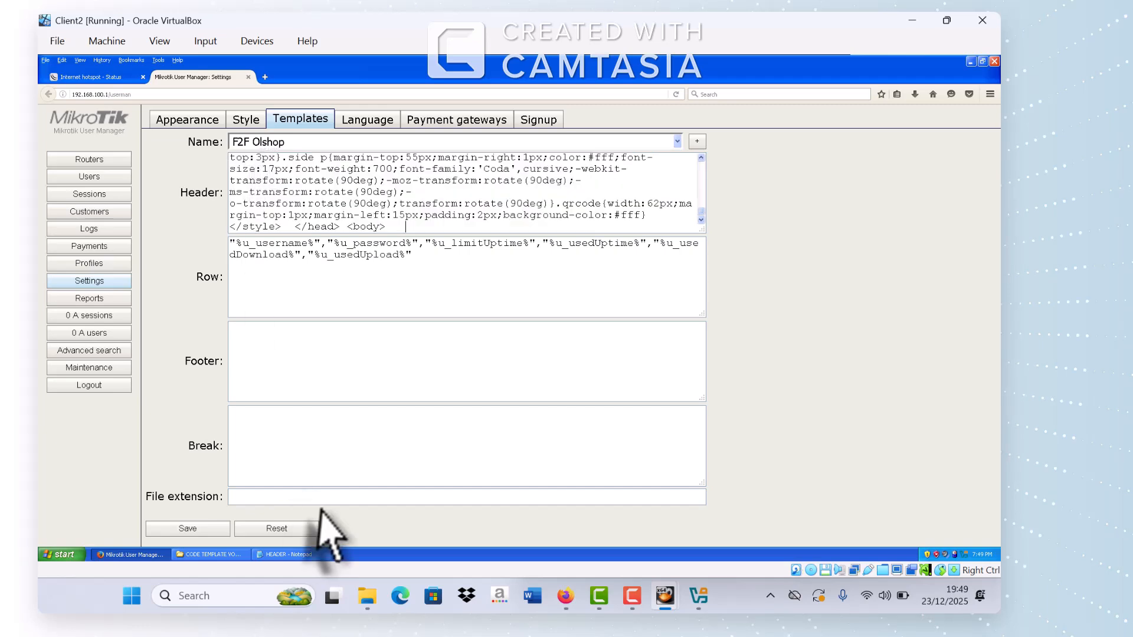
pyautogui.click(189, 555)
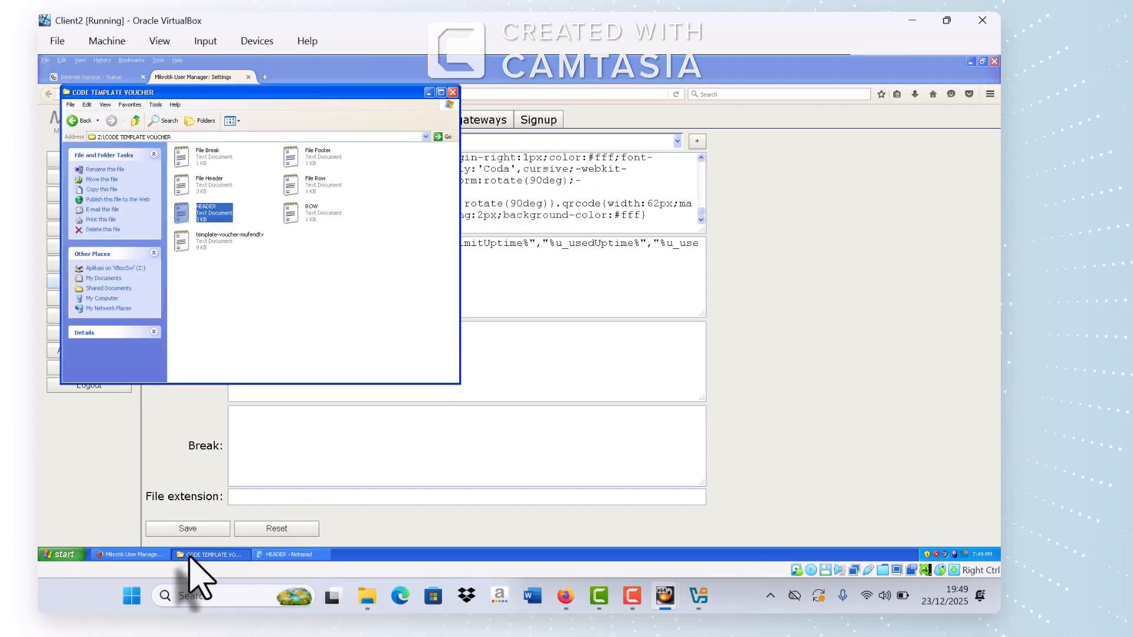
pyautogui.doubleClick(319, 214)
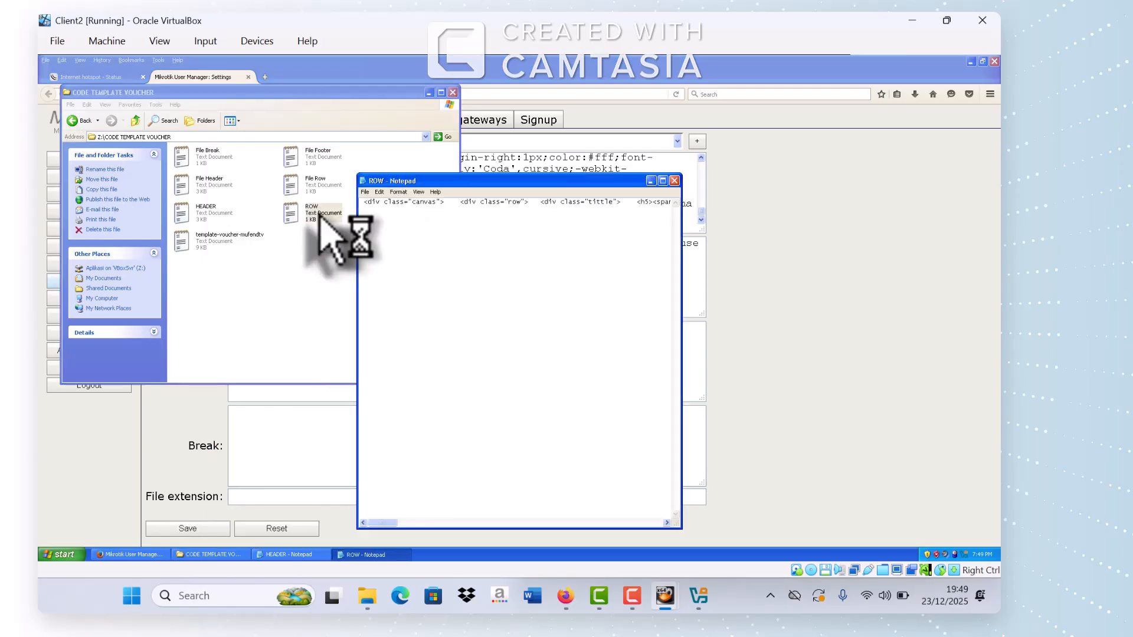
pyautogui.hotkey('ctrl', 'a')
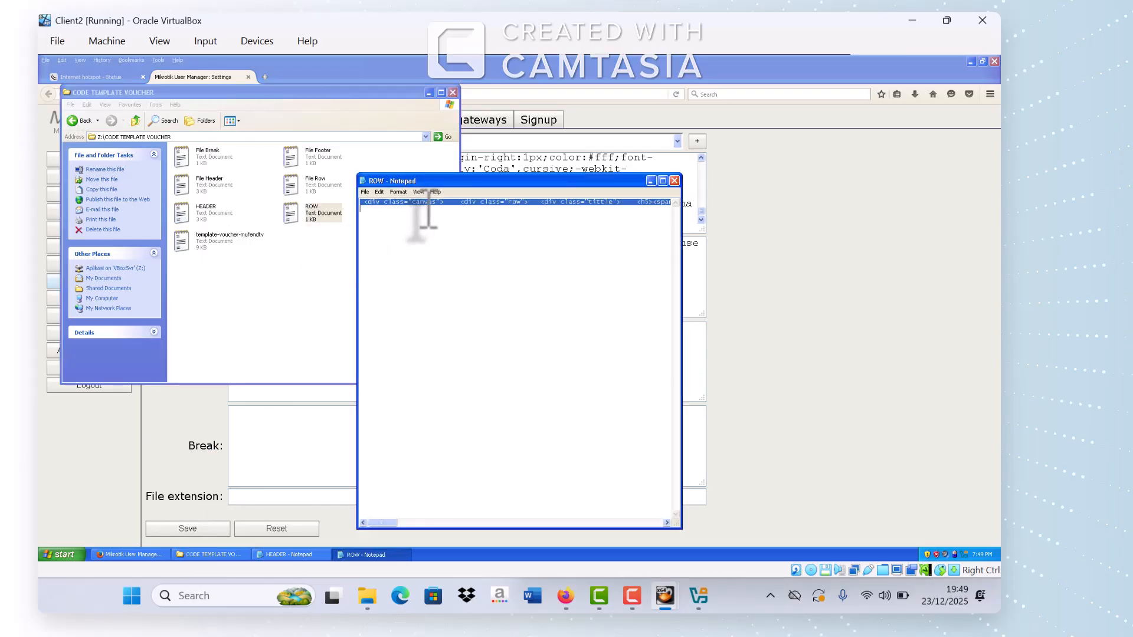
pyautogui.click(650, 180)
pyautogui.click(577, 269)
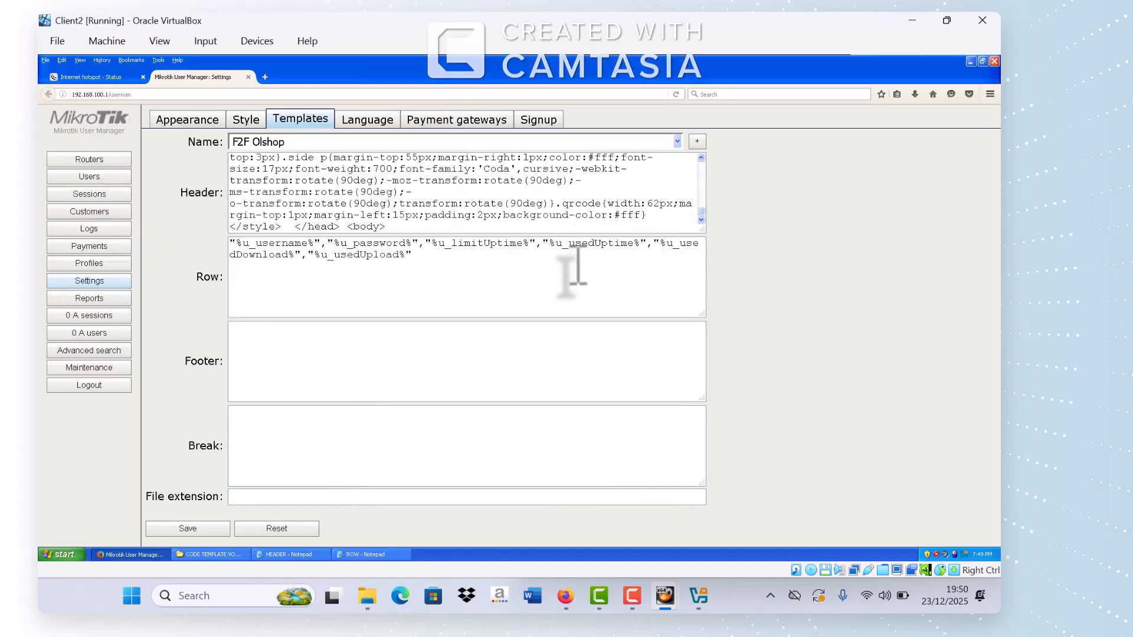
pyautogui.hotkey('ctrl', 'a')
pyautogui.hotkey('ctrl', 'v')
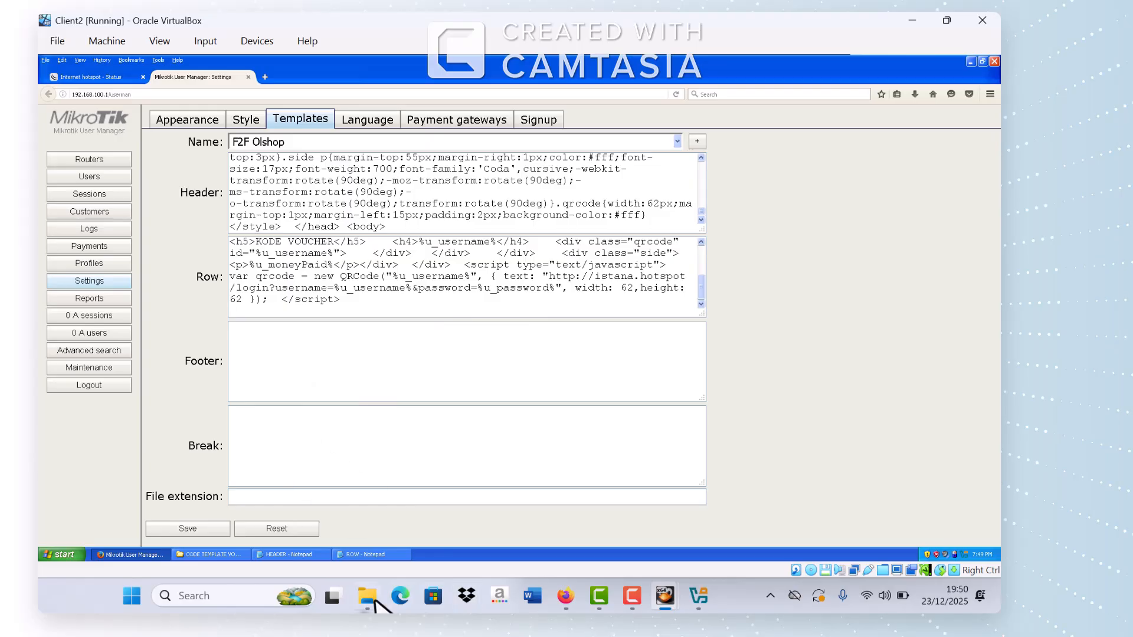
# Step: Add the '</body> </html>' footer from template-voucher-mufendtv and save the F2F Olshop template
pyautogui.click(211, 554)
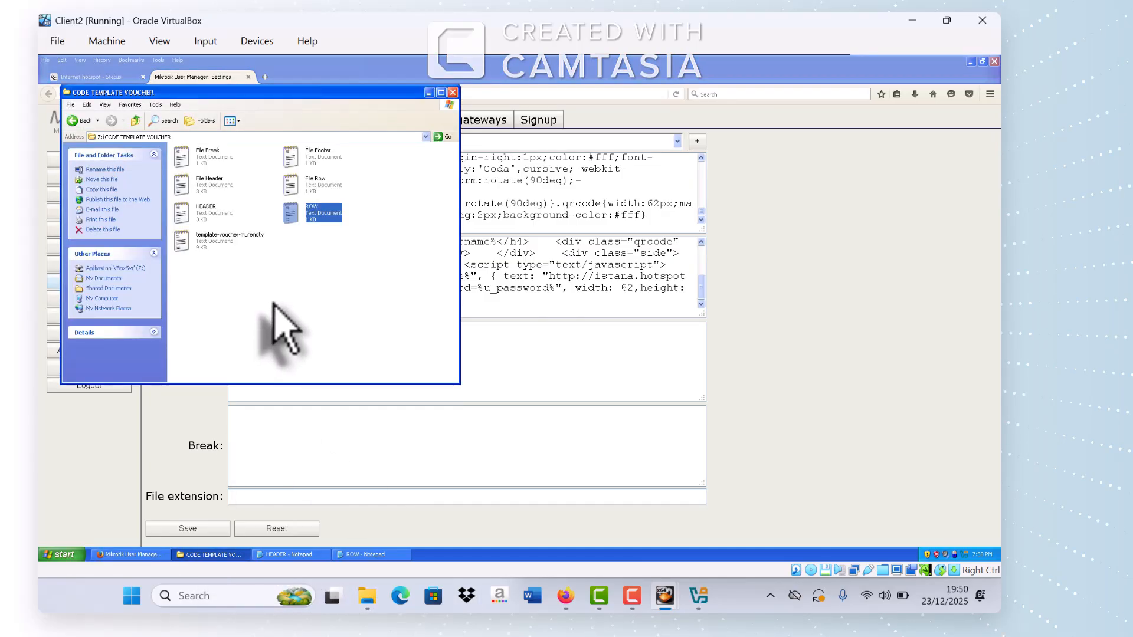
pyautogui.doubleClick(218, 247)
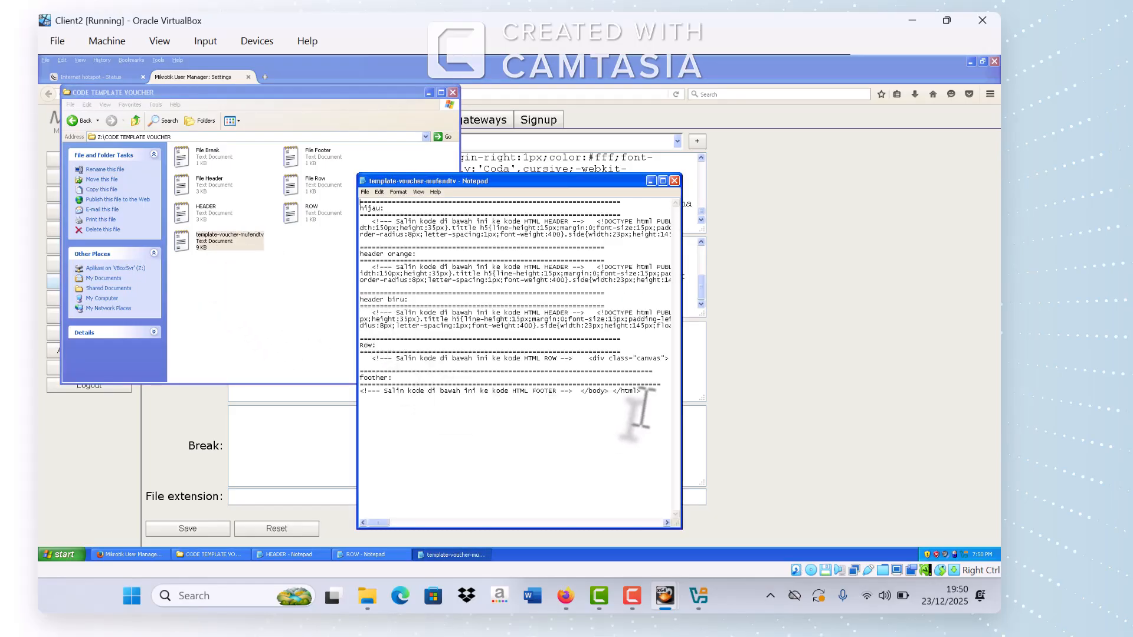
pyautogui.moveTo(641, 392); pyautogui.dragTo(589, 392)
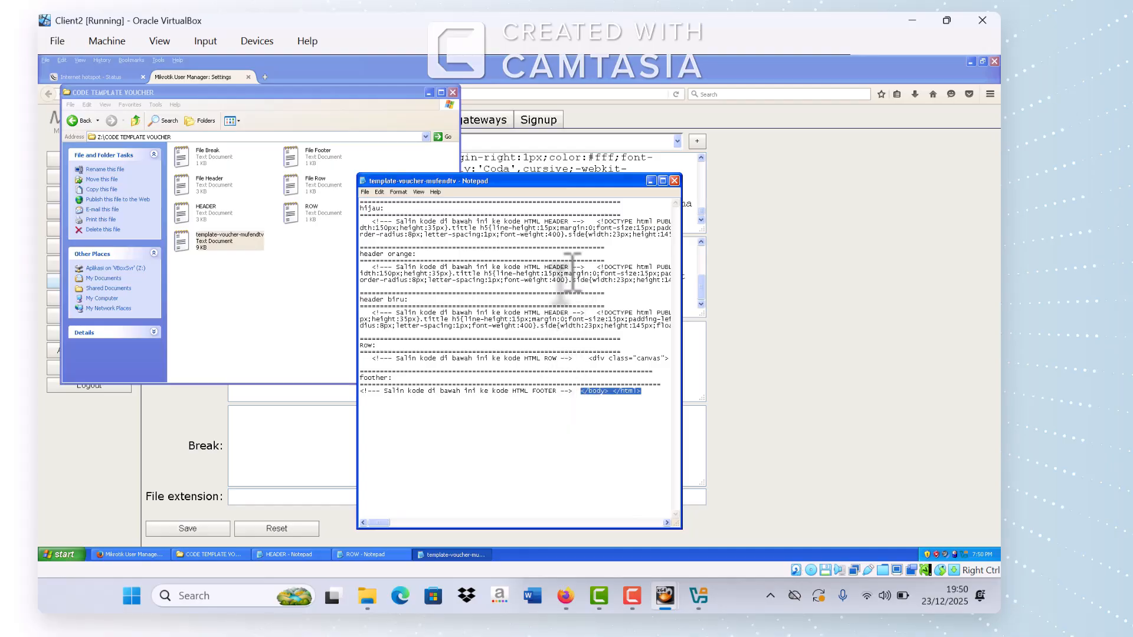
pyautogui.click(675, 180)
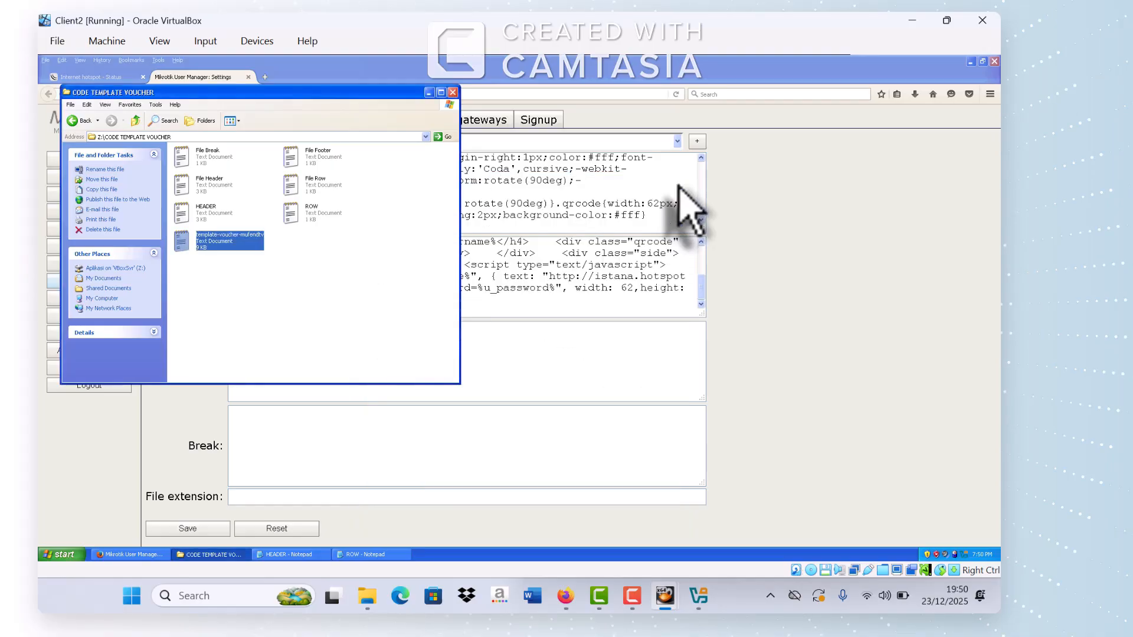
pyautogui.click(534, 342)
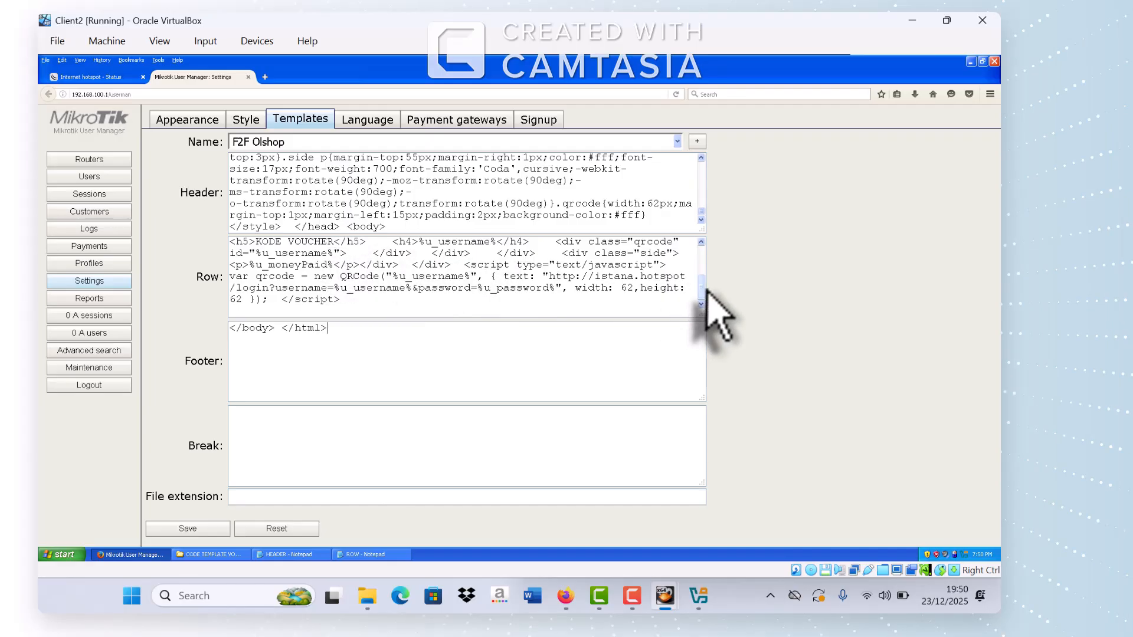
pyautogui.moveTo(704, 291); pyautogui.dragTo(705, 262)
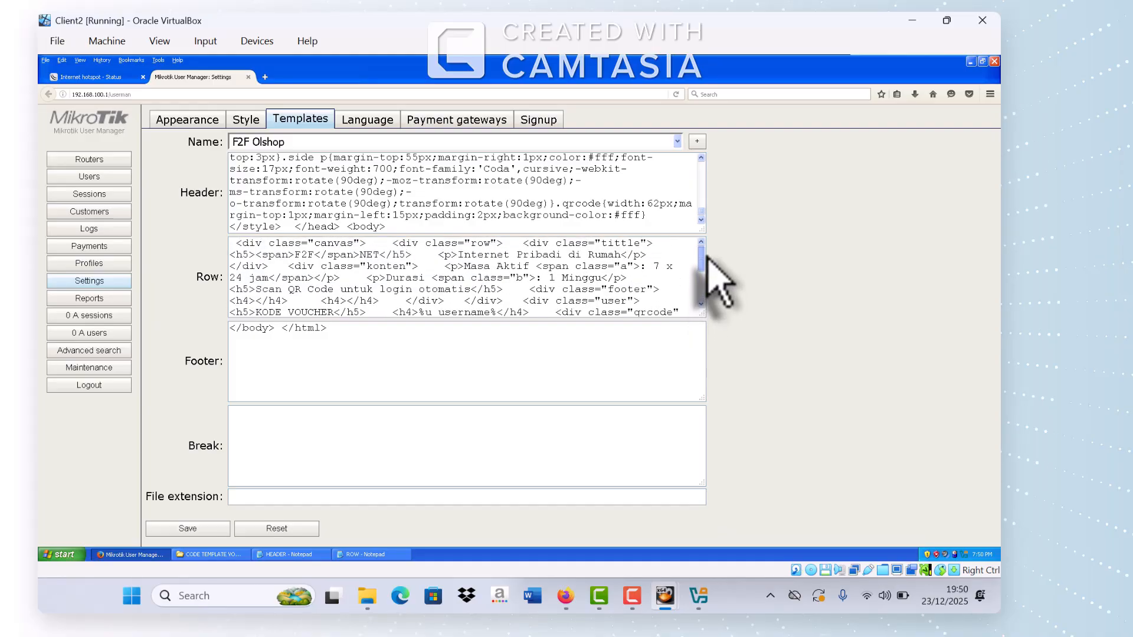
pyautogui.click(189, 530)
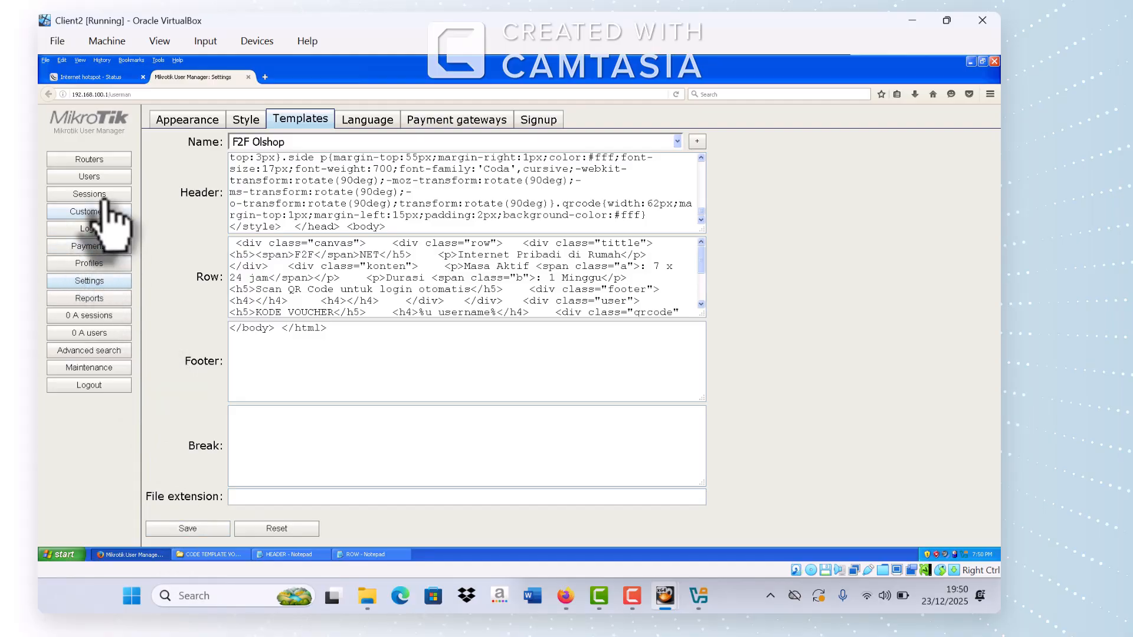
# Step: Generate vouchers for all users with the F2F Olshop template and open the printable card page
pyautogui.click(110, 178)
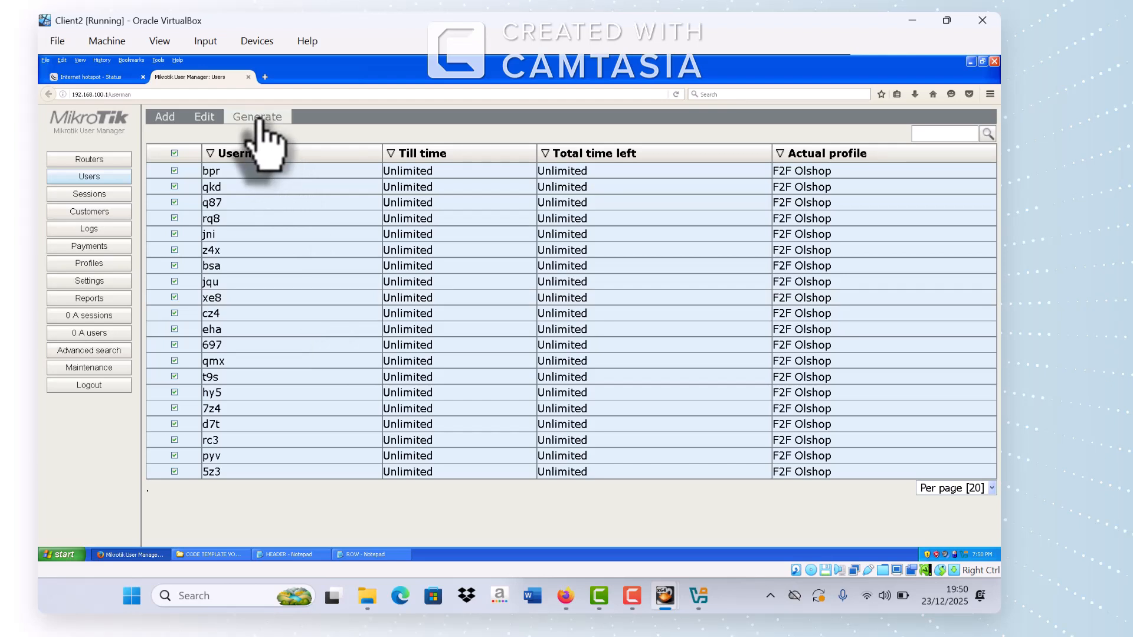
pyautogui.click(261, 121)
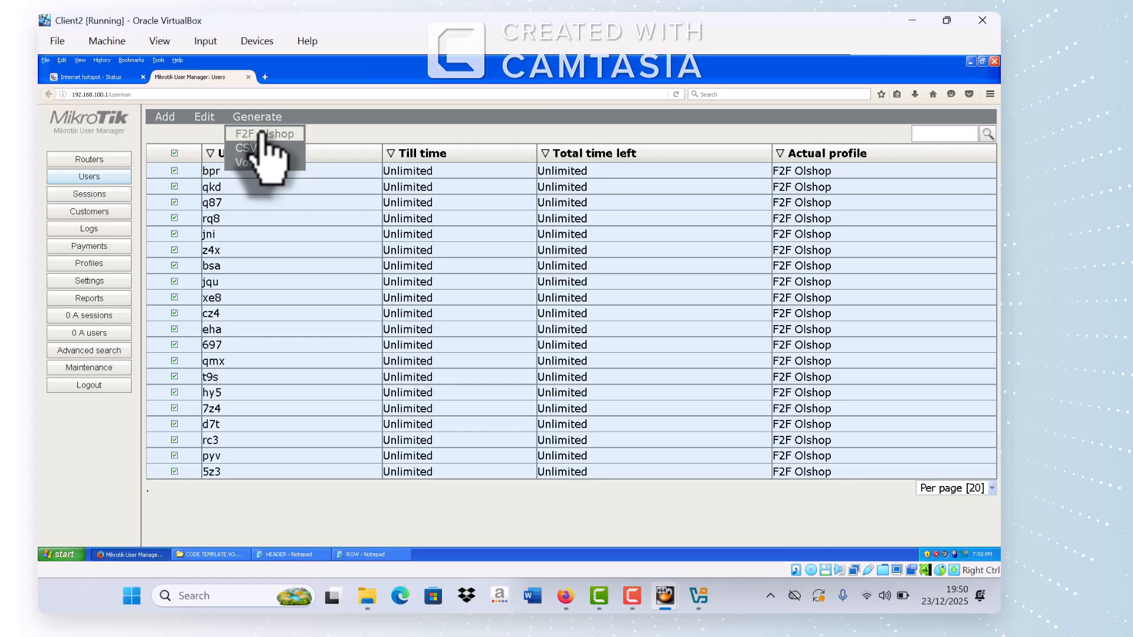
pyautogui.click(260, 134)
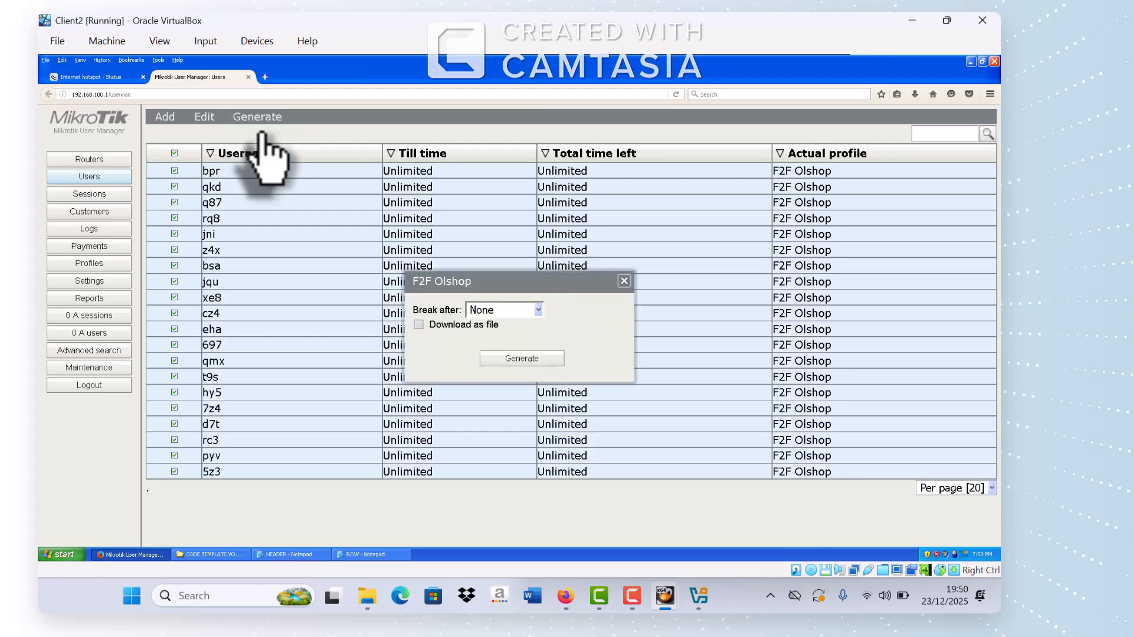
pyautogui.click(521, 358)
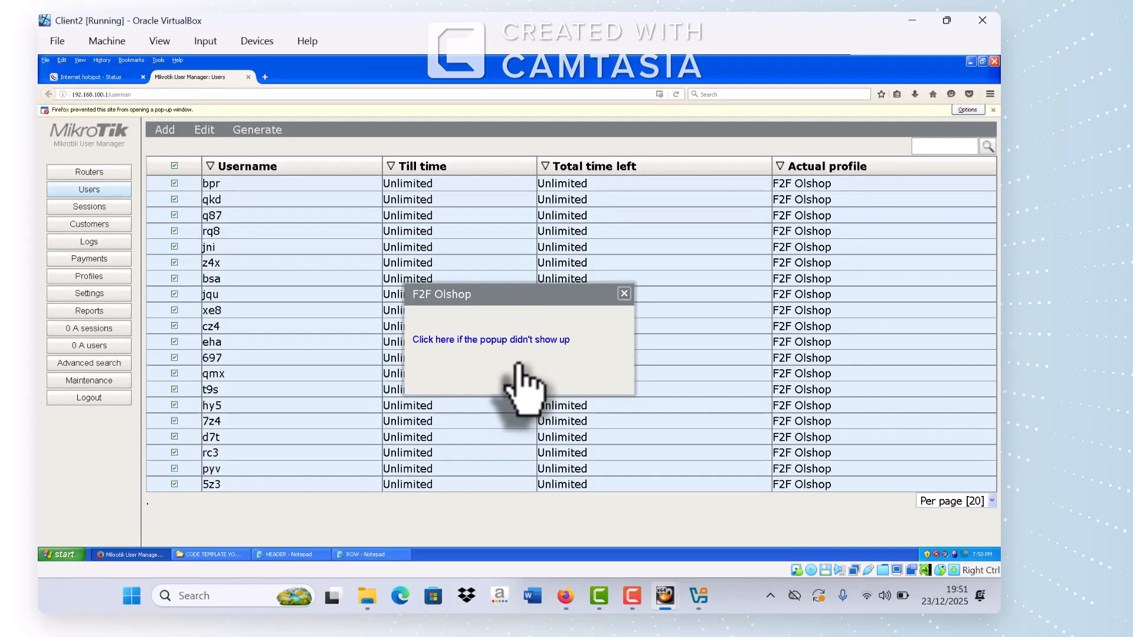
pyautogui.click(456, 343)
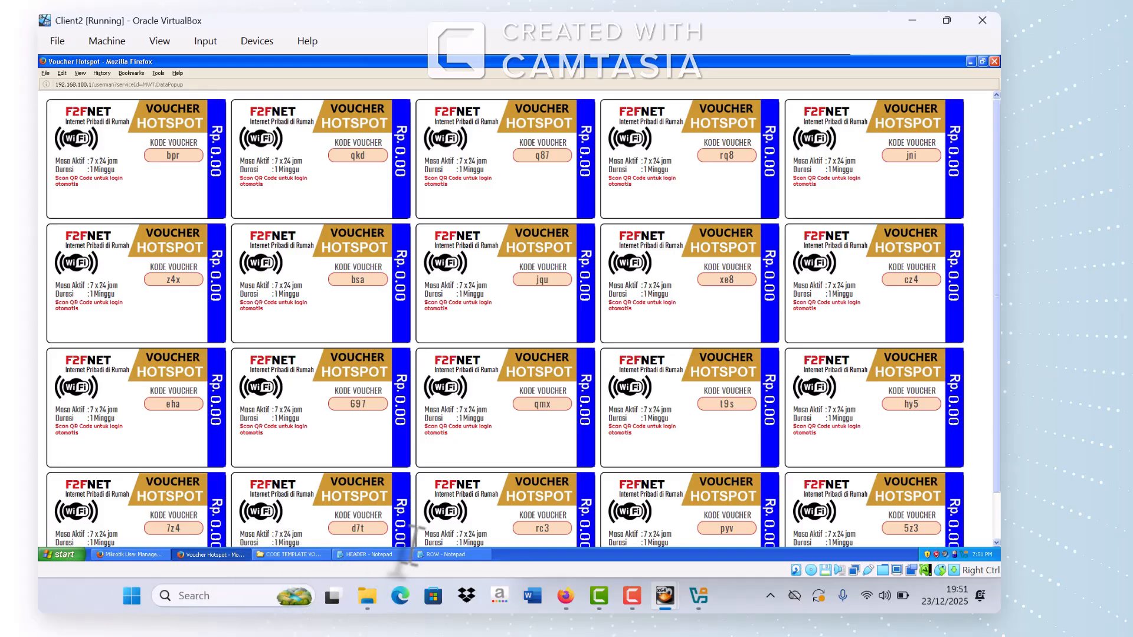
pyautogui.click(131, 554)
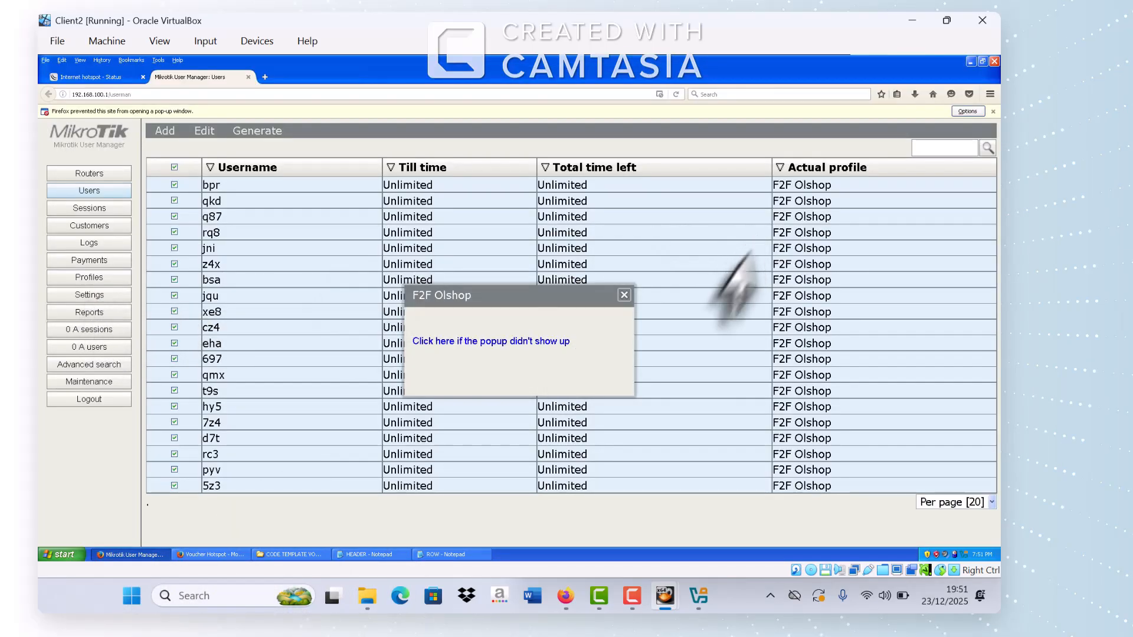
# Step: Close the voucher popup, review the Row code in Templates, and bring up the ROW Notepad file
pyautogui.click(623, 295)
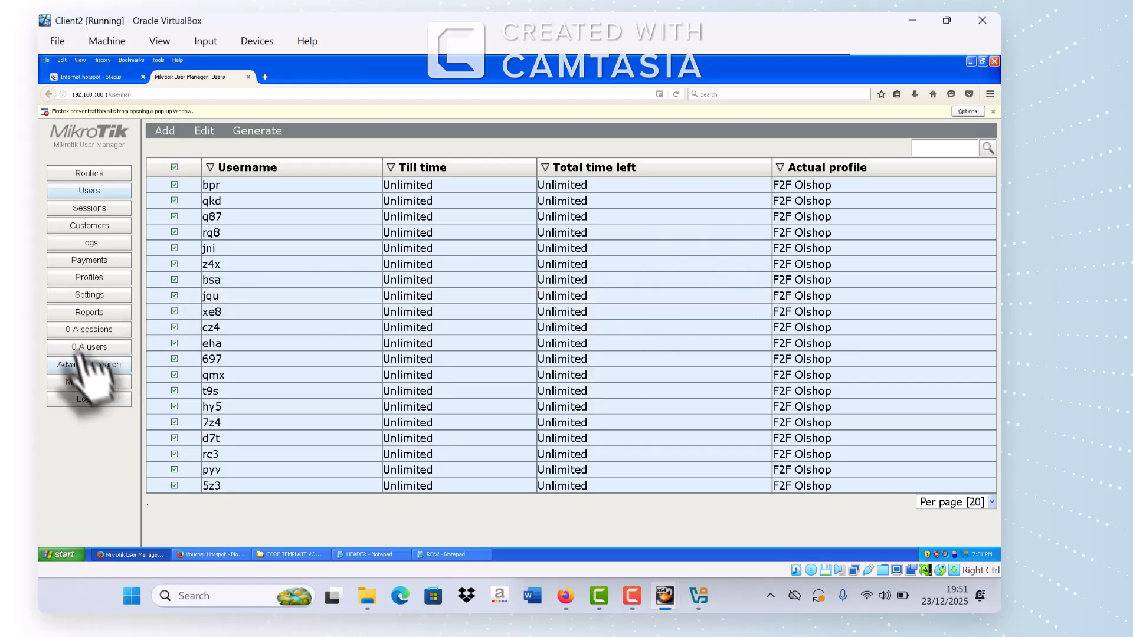
pyautogui.click(89, 295)
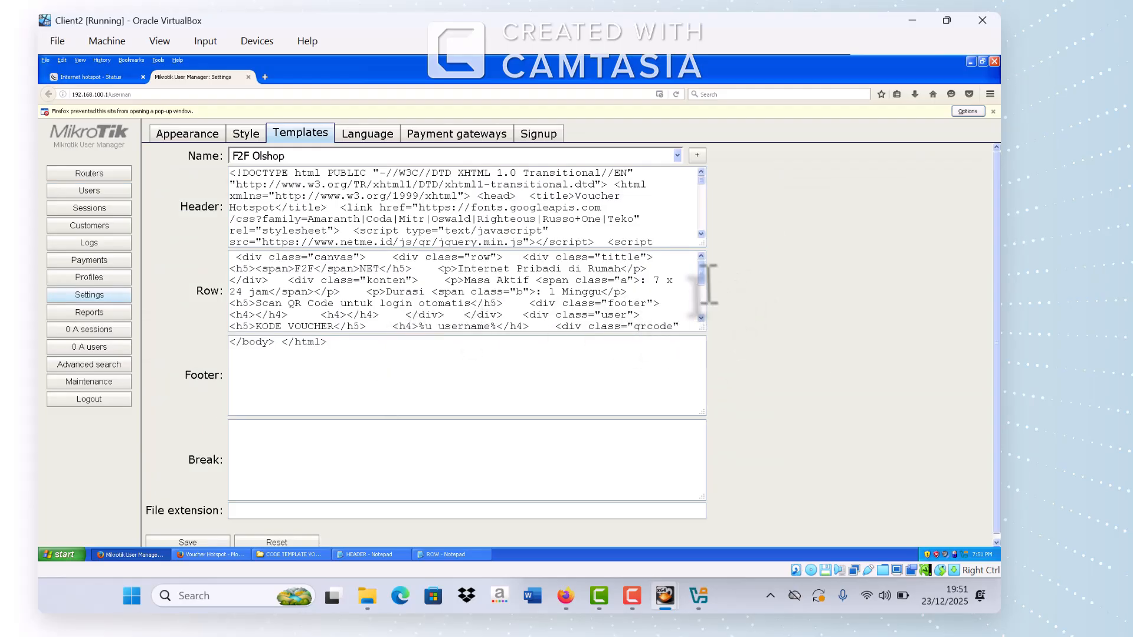
pyautogui.moveTo(701, 282); pyautogui.dragTo(700, 300)
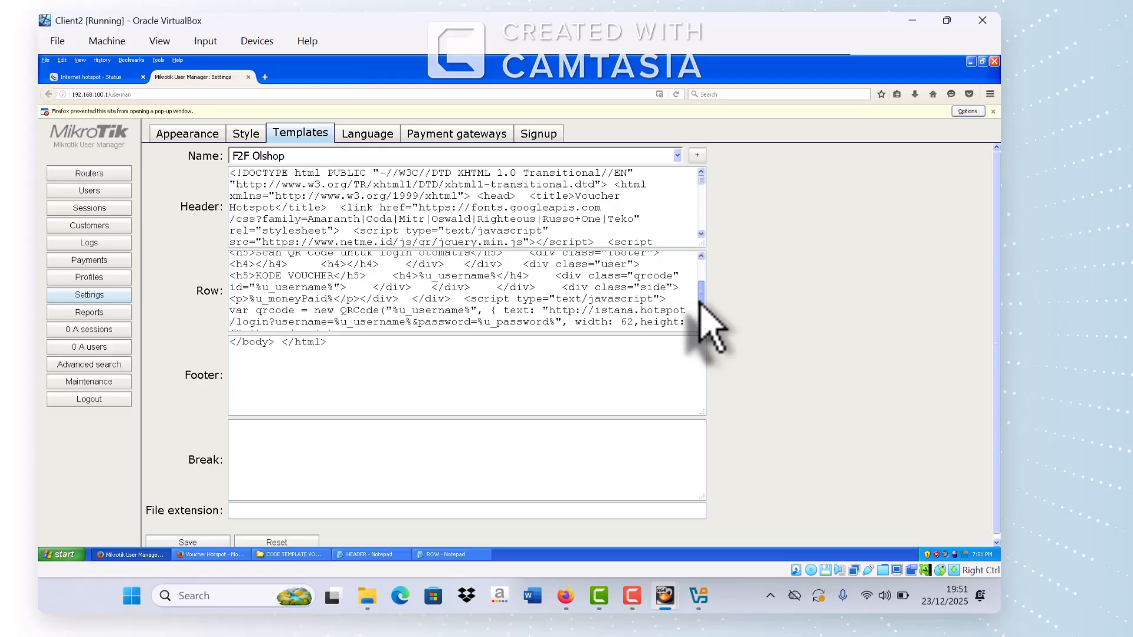
pyautogui.moveTo(700, 301); pyautogui.dragTo(705, 295)
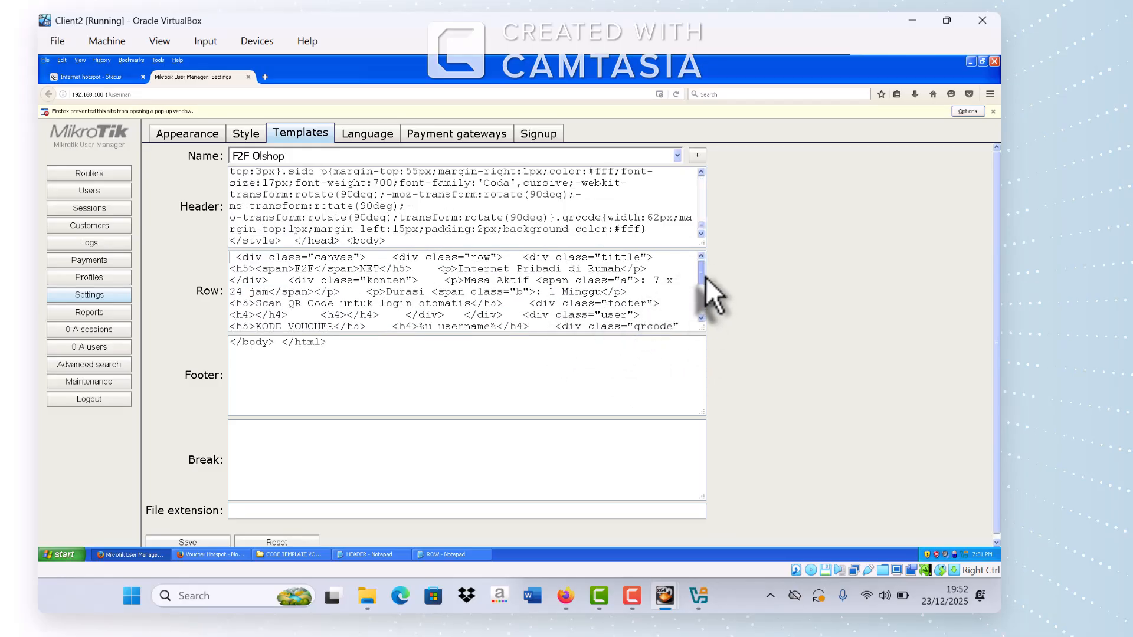
pyautogui.scroll(-2, 706, 278)
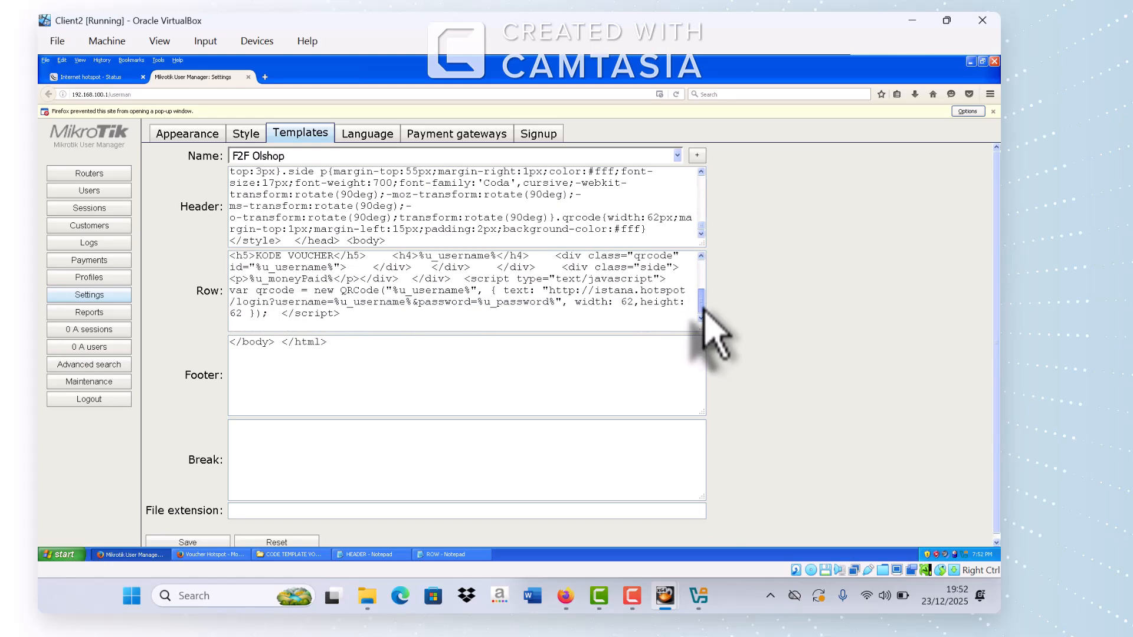
pyautogui.scroll(2, 707, 318)
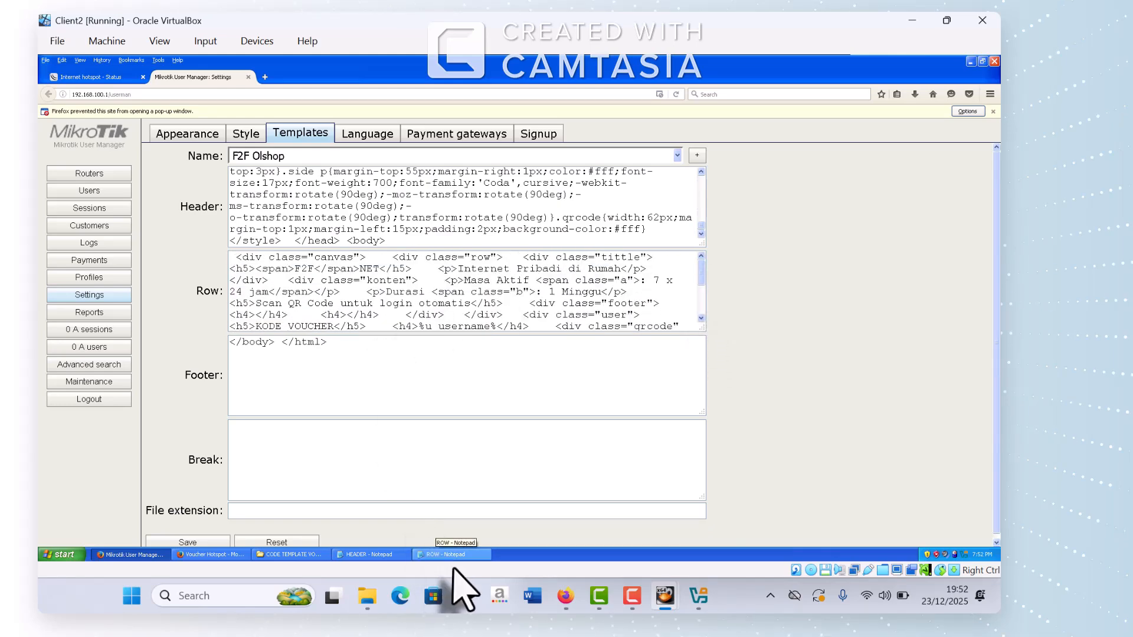
pyautogui.click(443, 555)
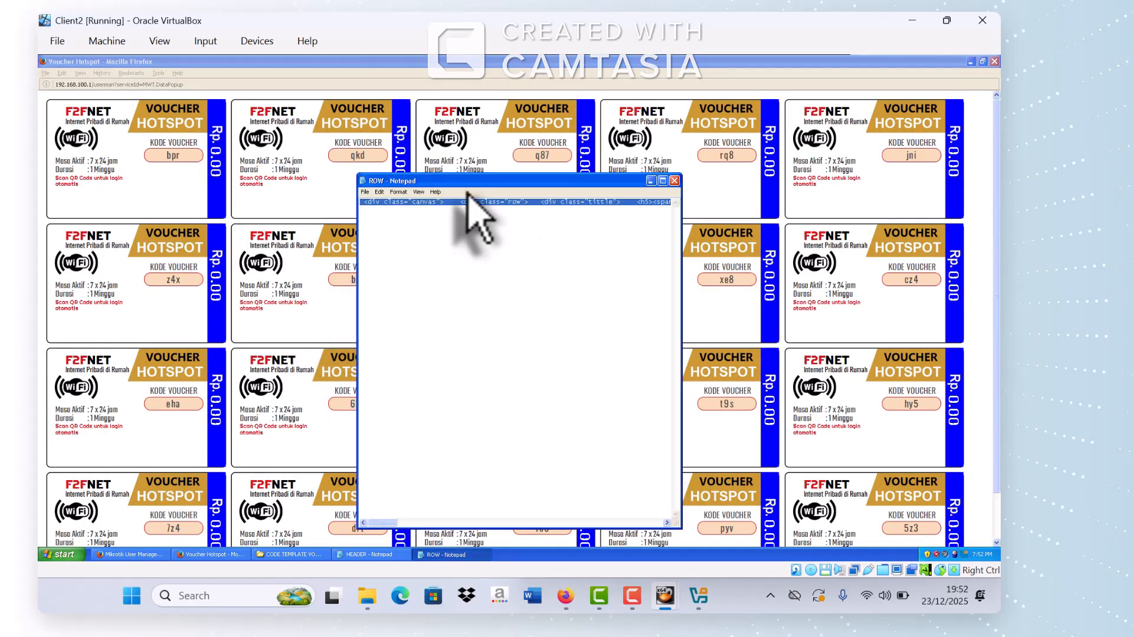
# Step: Locate the word 'Scan' in the ROW code with Edit > Find
pyautogui.click(380, 192)
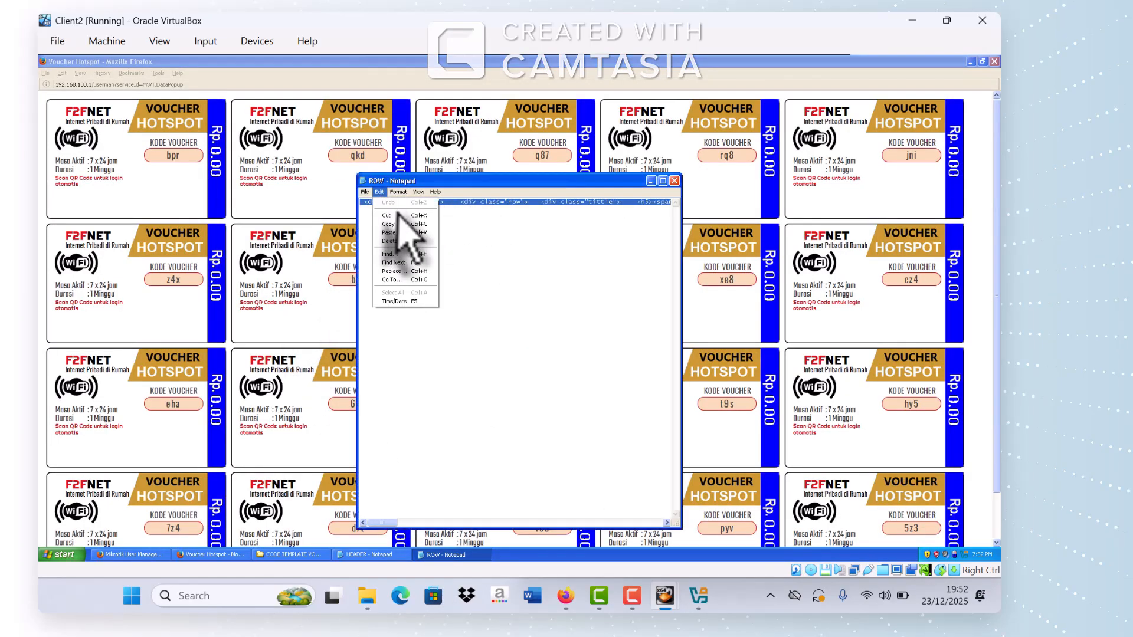
pyautogui.click(398, 192)
pyautogui.moveTo(380, 194)
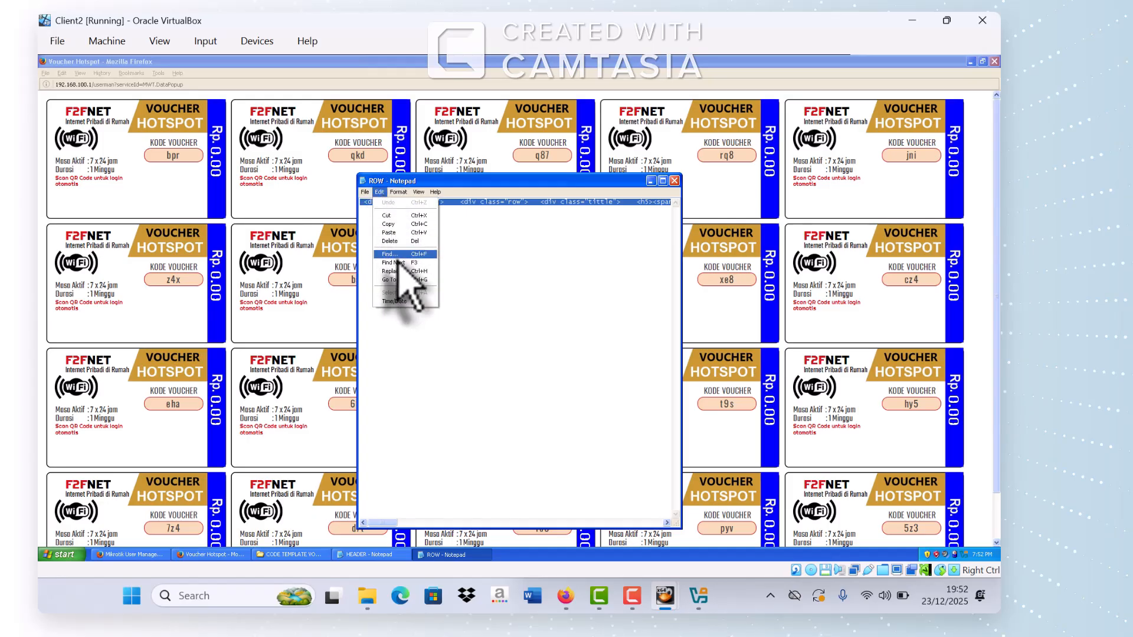
pyautogui.click(397, 255)
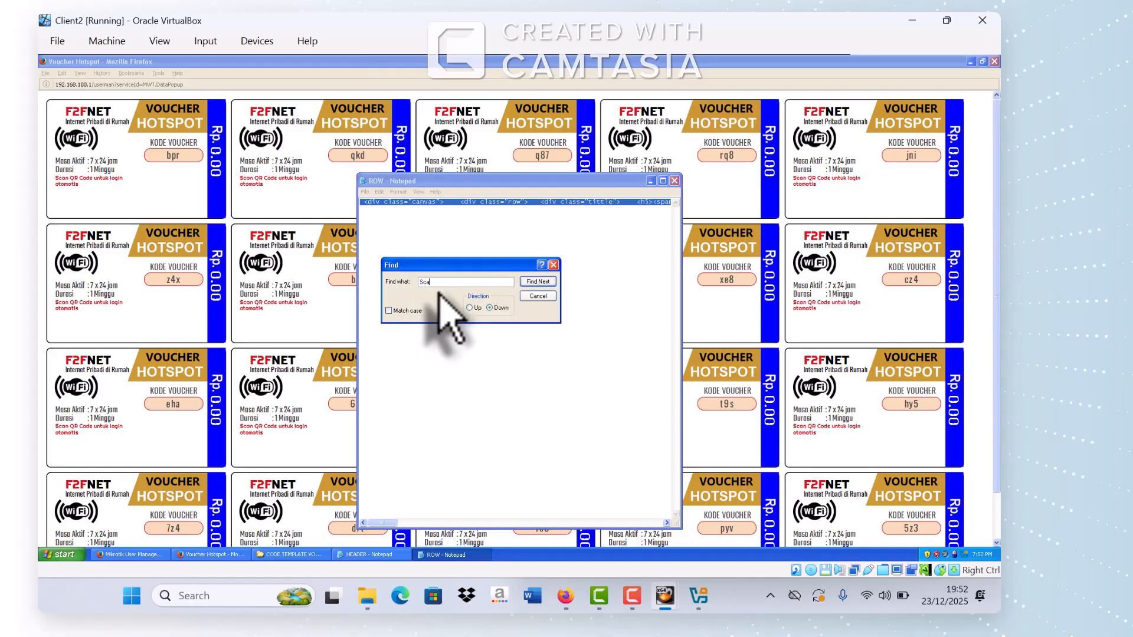
pyautogui.press('Return')
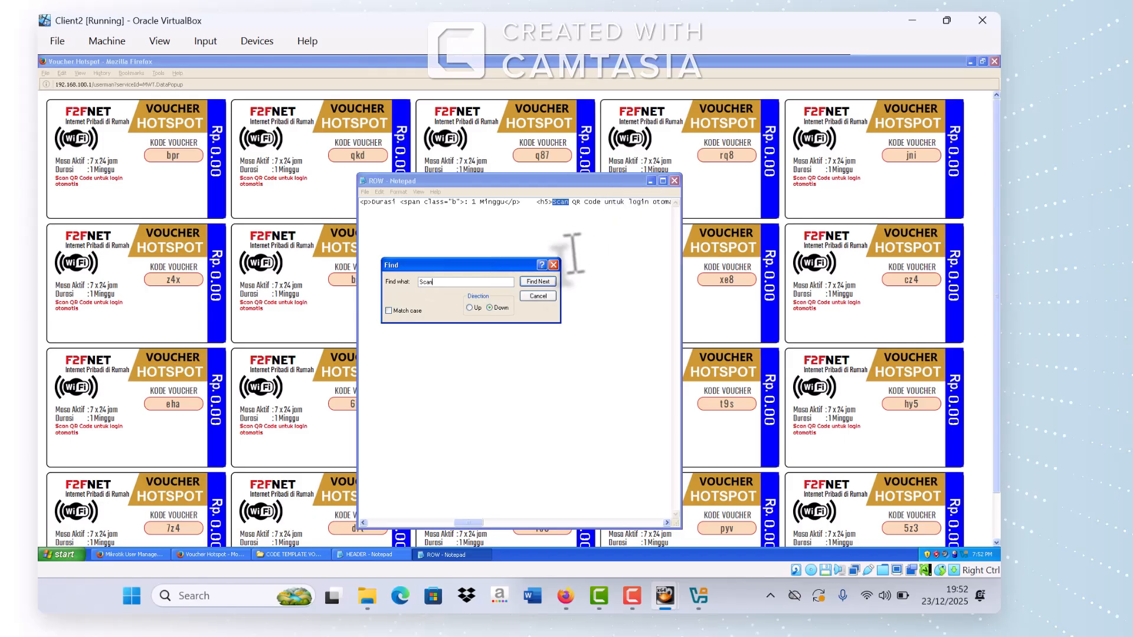
pyautogui.click(538, 296)
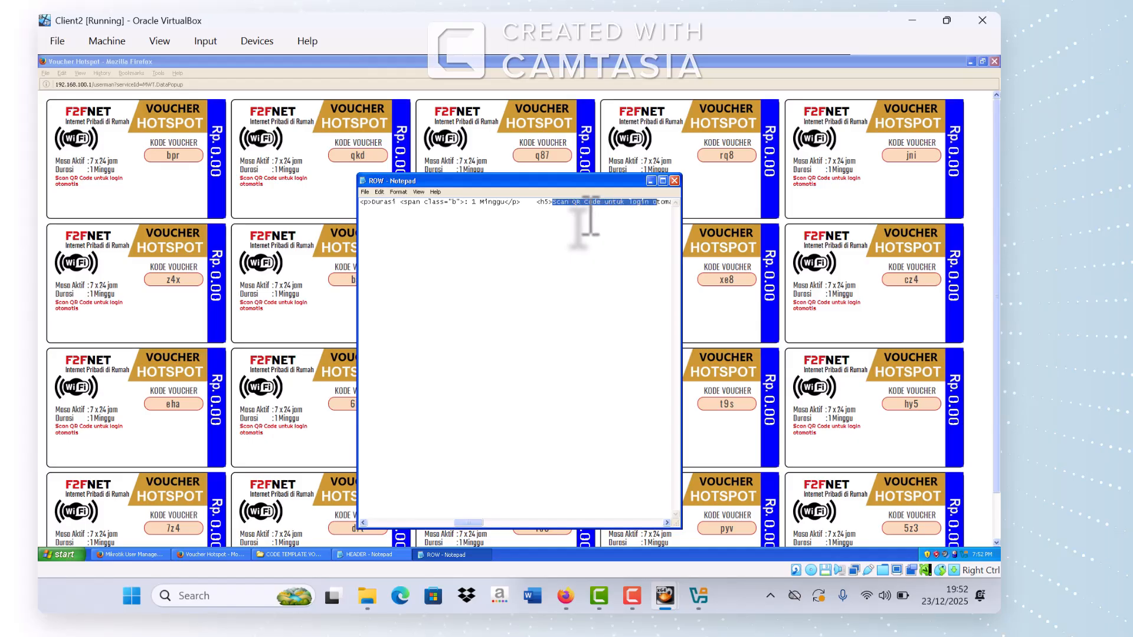
# Step: Change the heading to 'Selamat menikmati layanan kami' and select all the row code
pyautogui.hotkey('shift', 'Right')
pyautogui.hotkey('shift', 'Right')
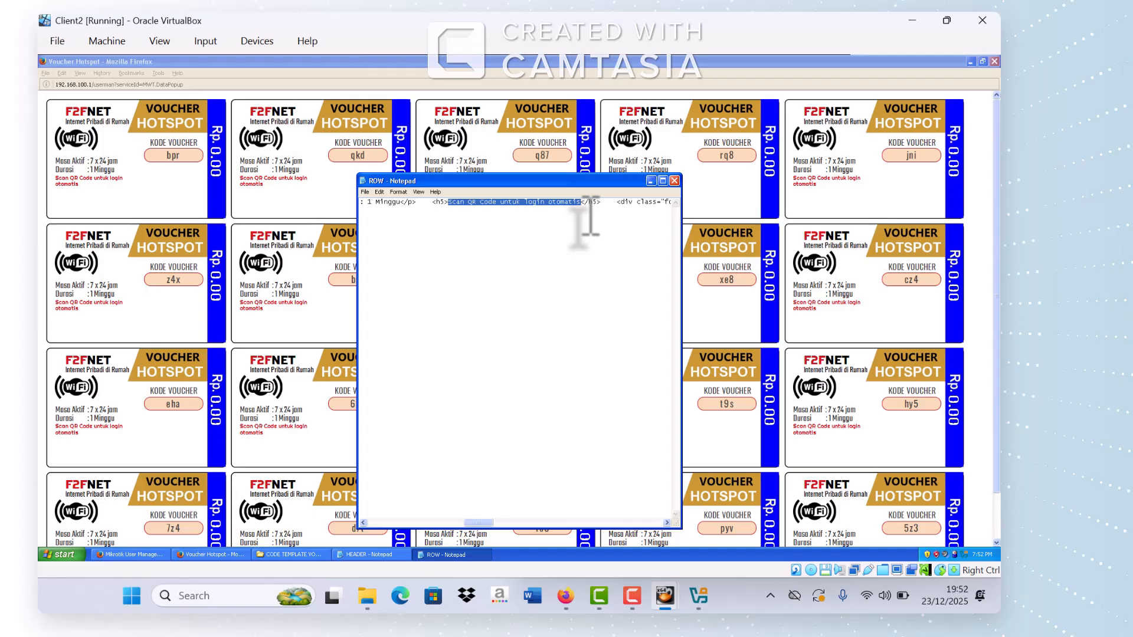
pyautogui.write('Sek')
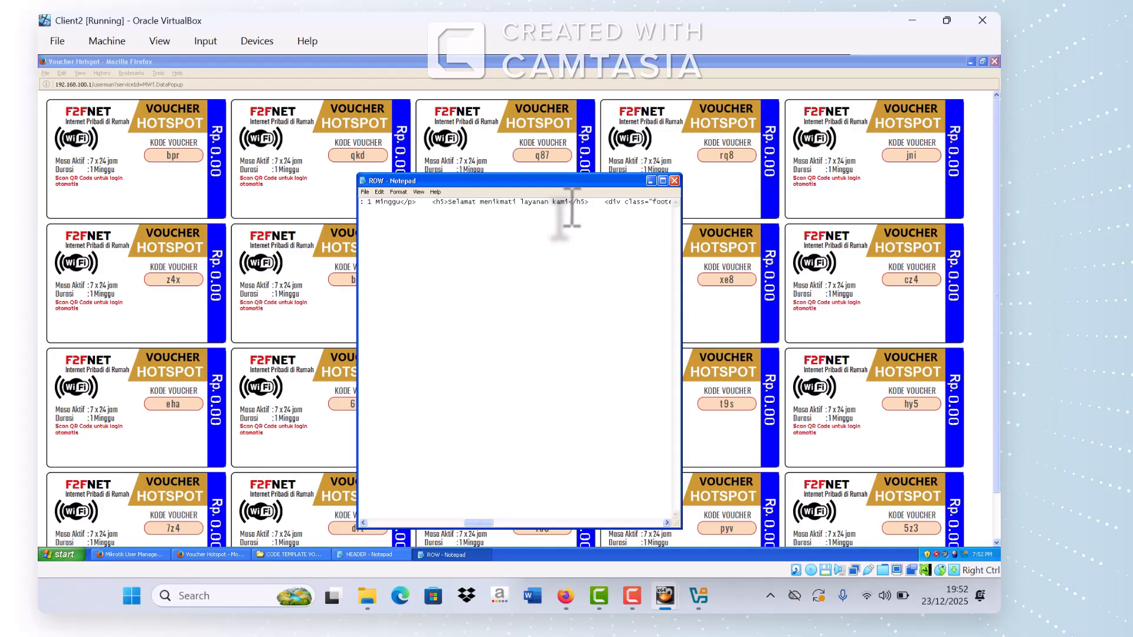
pyautogui.press('Home')
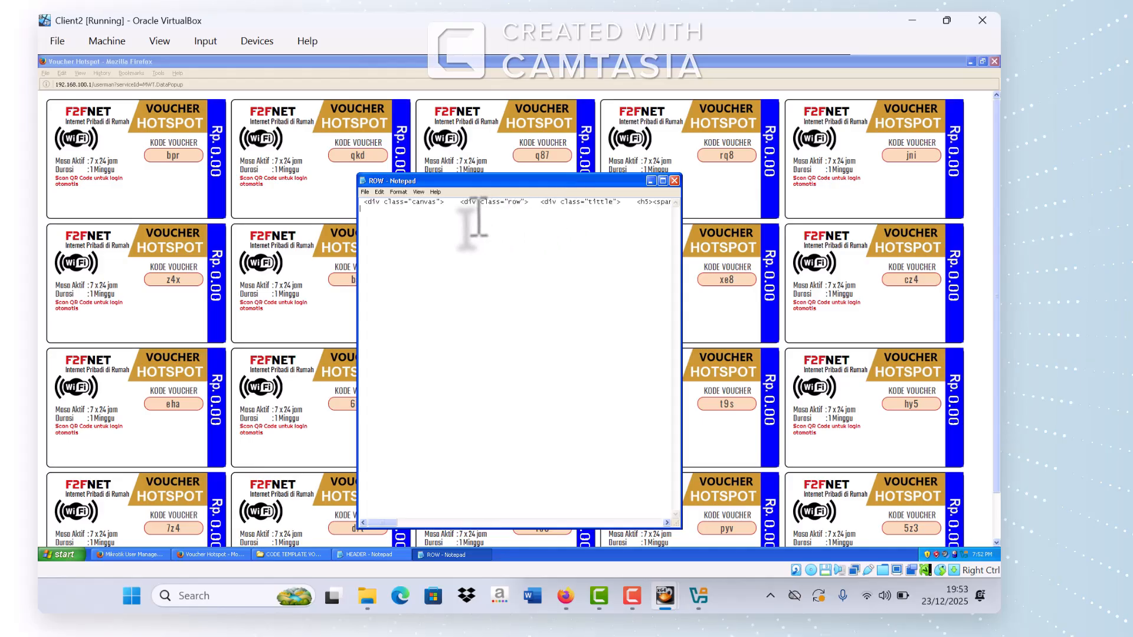
pyautogui.hotkey('ctrl', 'a')
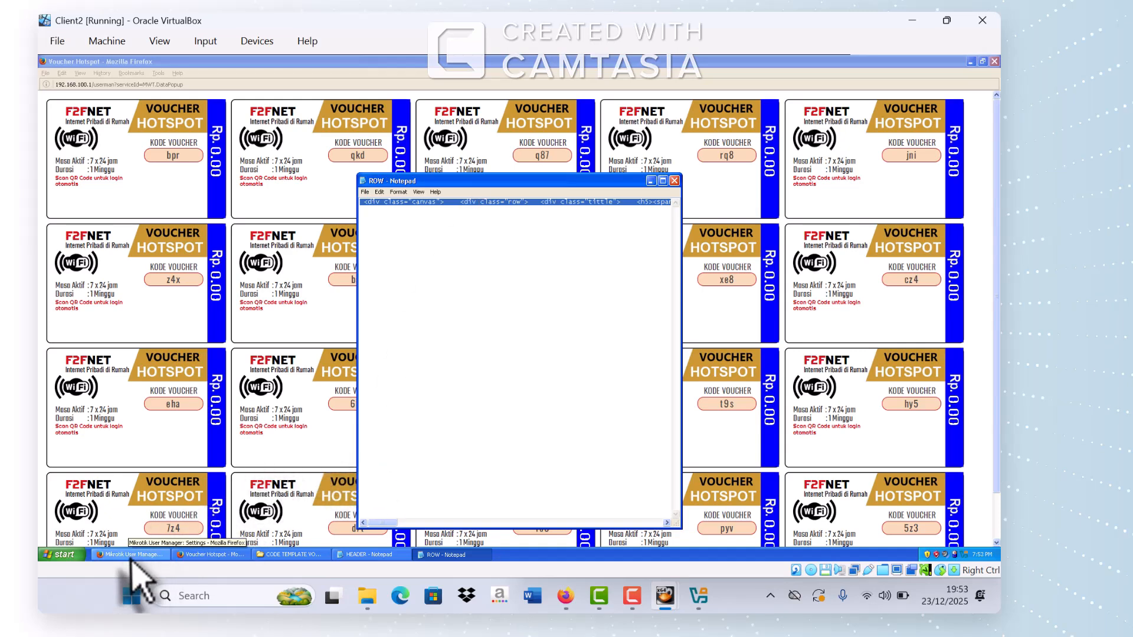
# Step: Paste the edited row code into the template's Row field and save the template
pyautogui.click(131, 556)
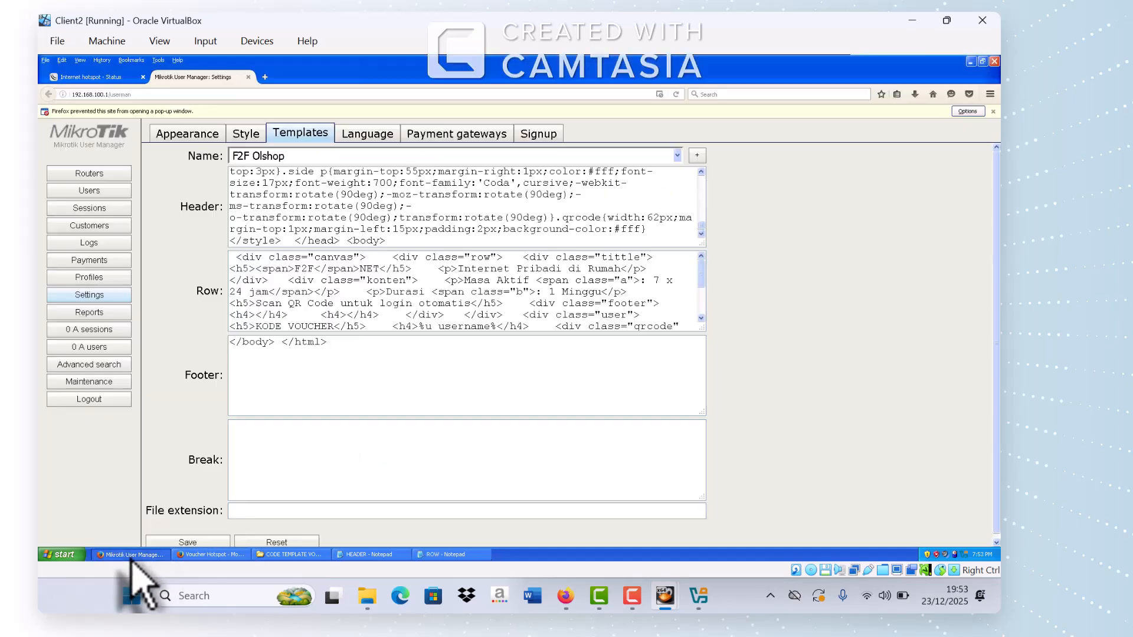
pyautogui.click(295, 307)
pyautogui.hotkey('ctrl', 'a')
pyautogui.hotkey('ctrl', 'v')
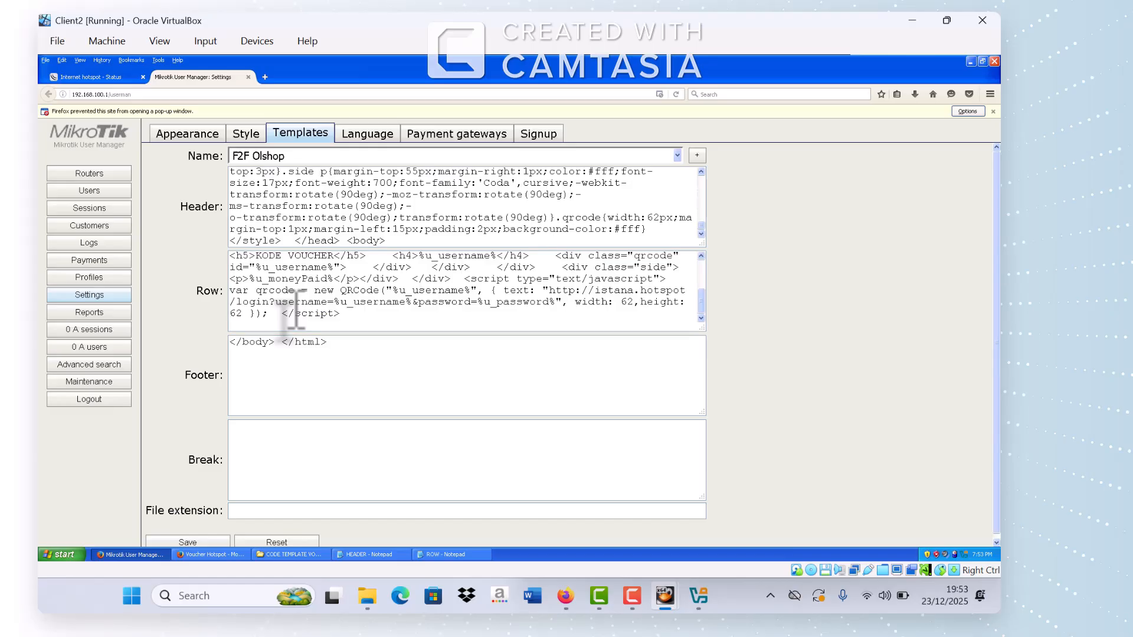
pyautogui.click(188, 542)
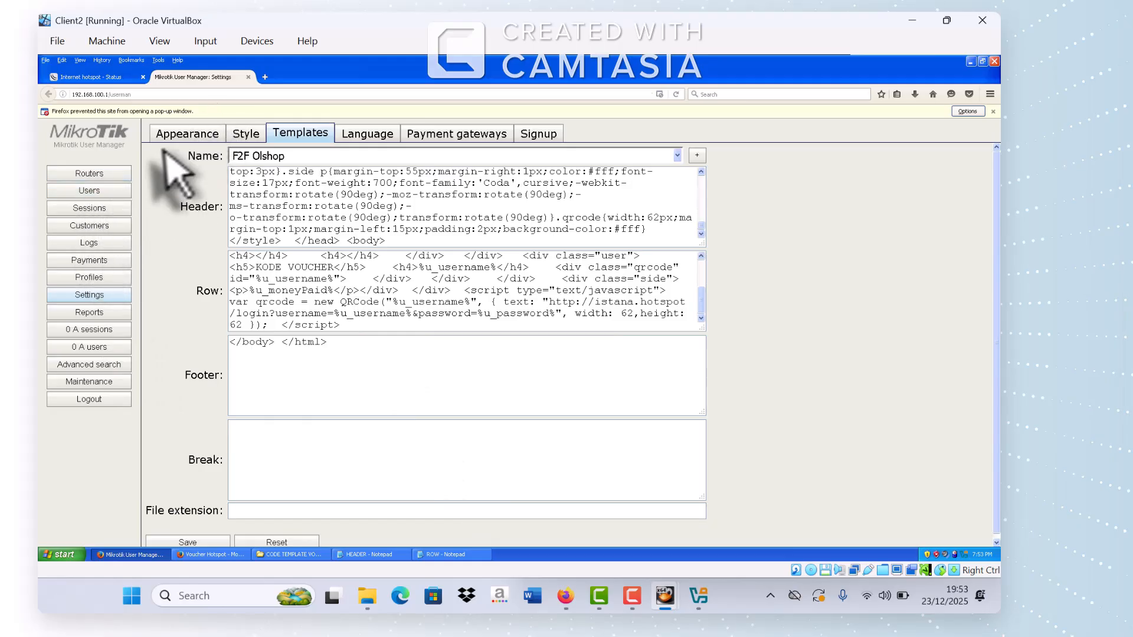
# Step: Regenerate the users' vouchers with the F2F Olshop template and open the printout page
pyautogui.click(112, 196)
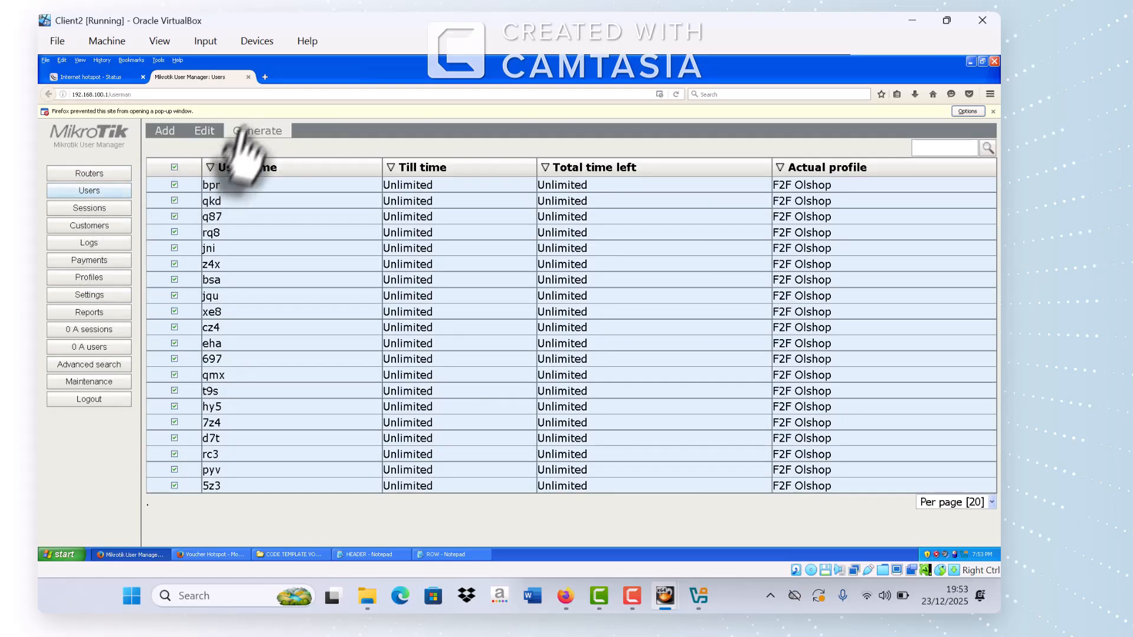
pyautogui.moveTo(254, 142)
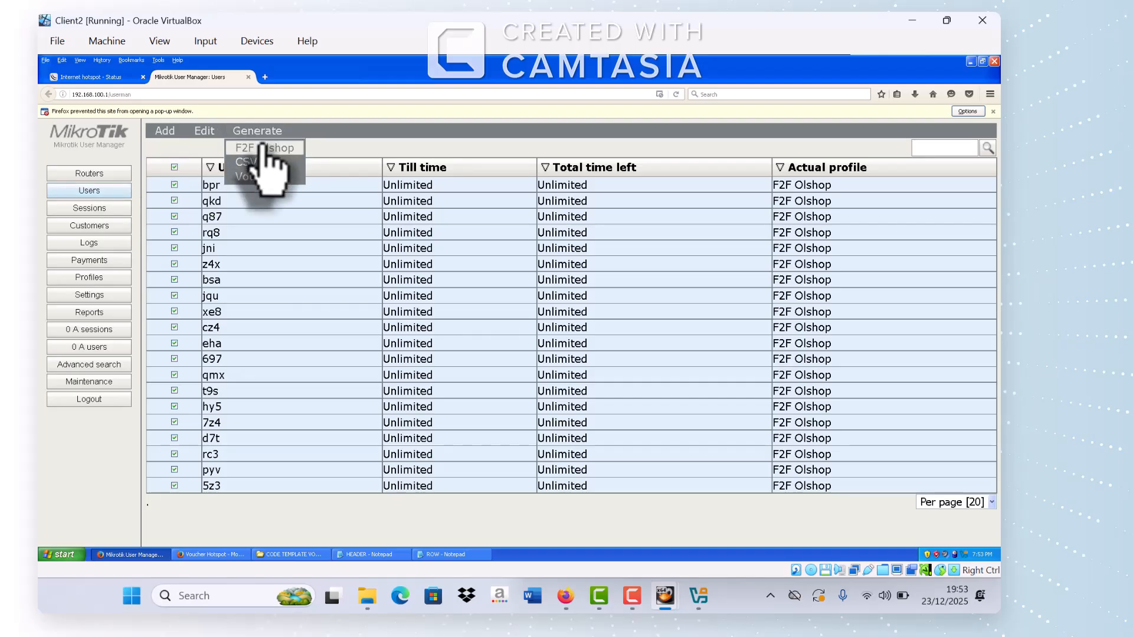
pyautogui.click(259, 148)
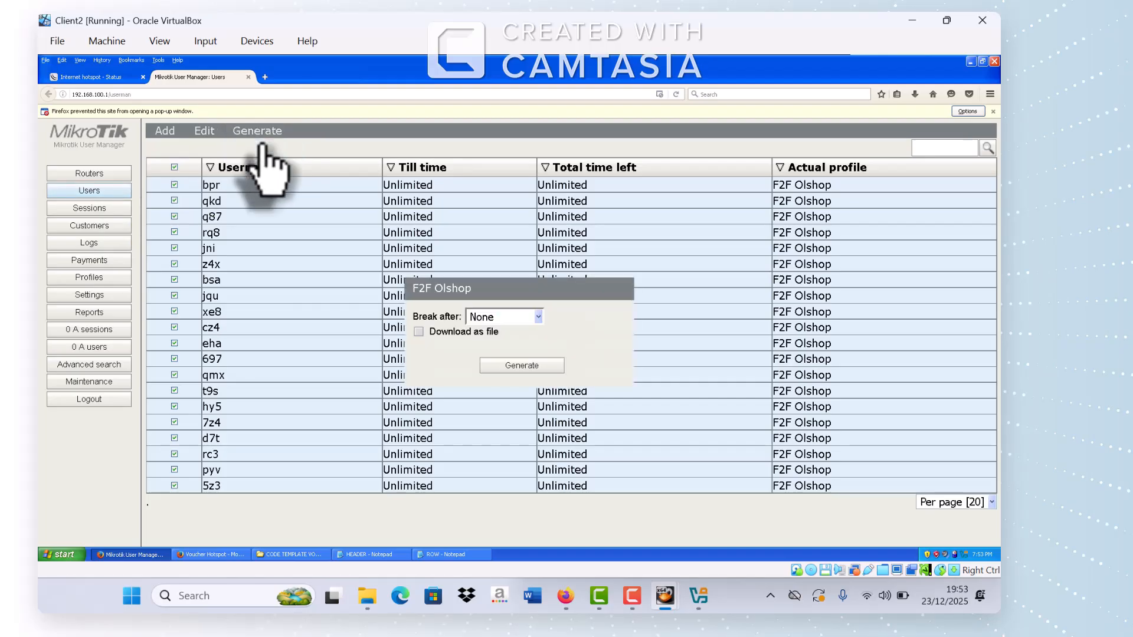
pyautogui.click(532, 365)
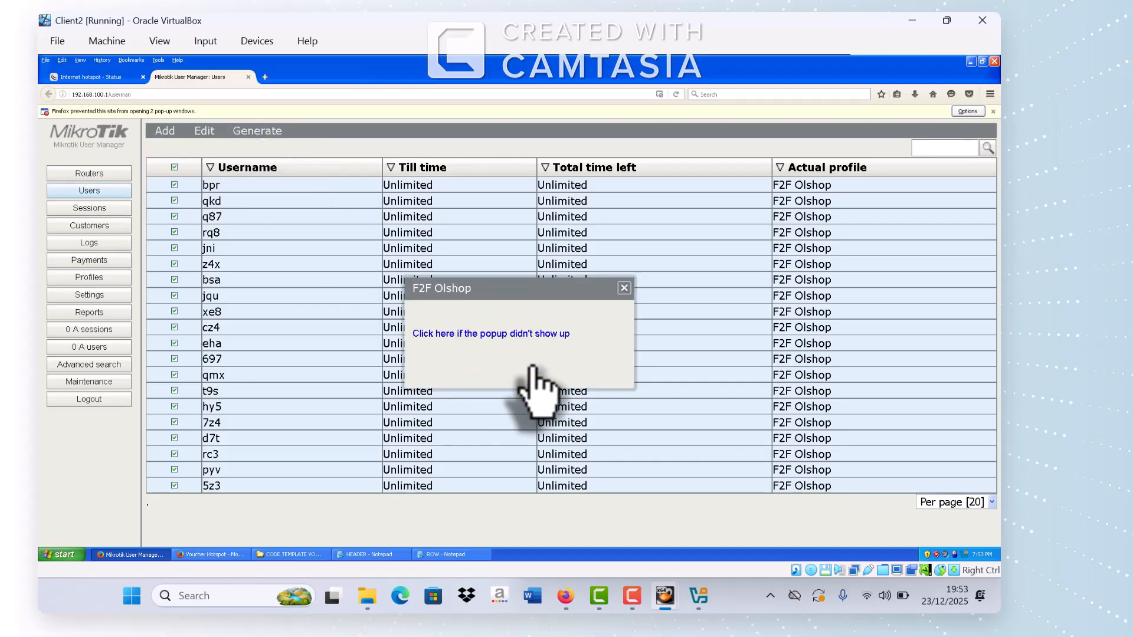
pyautogui.click(520, 334)
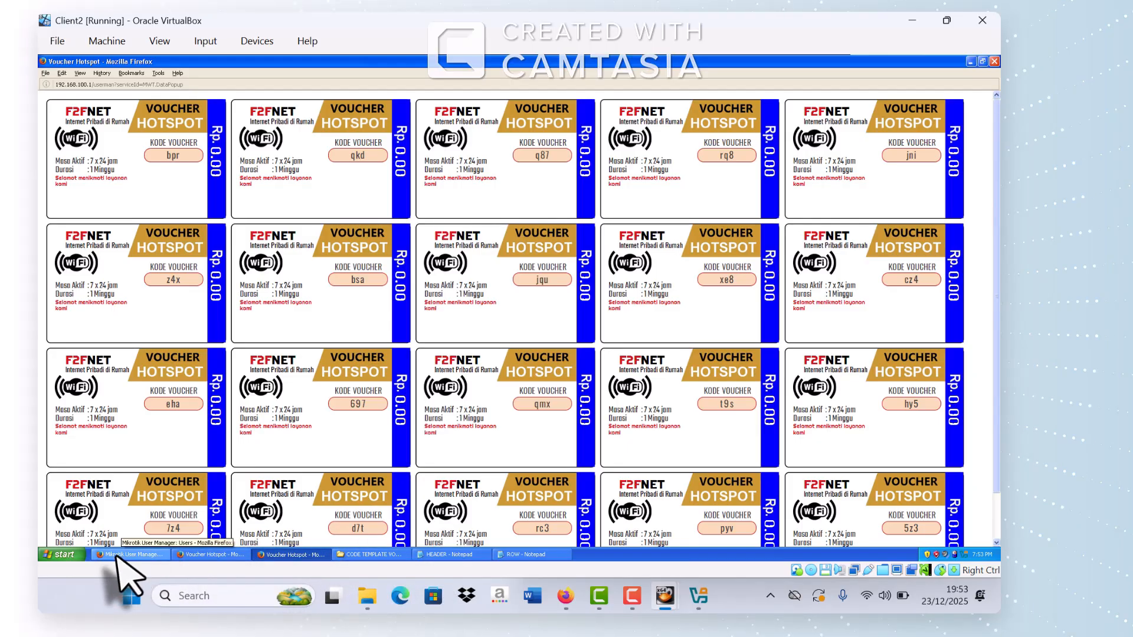
# Step: Close the F2F Olshop voucher popup, open voucher templates, and show the cards beside the task sheet
pyautogui.click(118, 555)
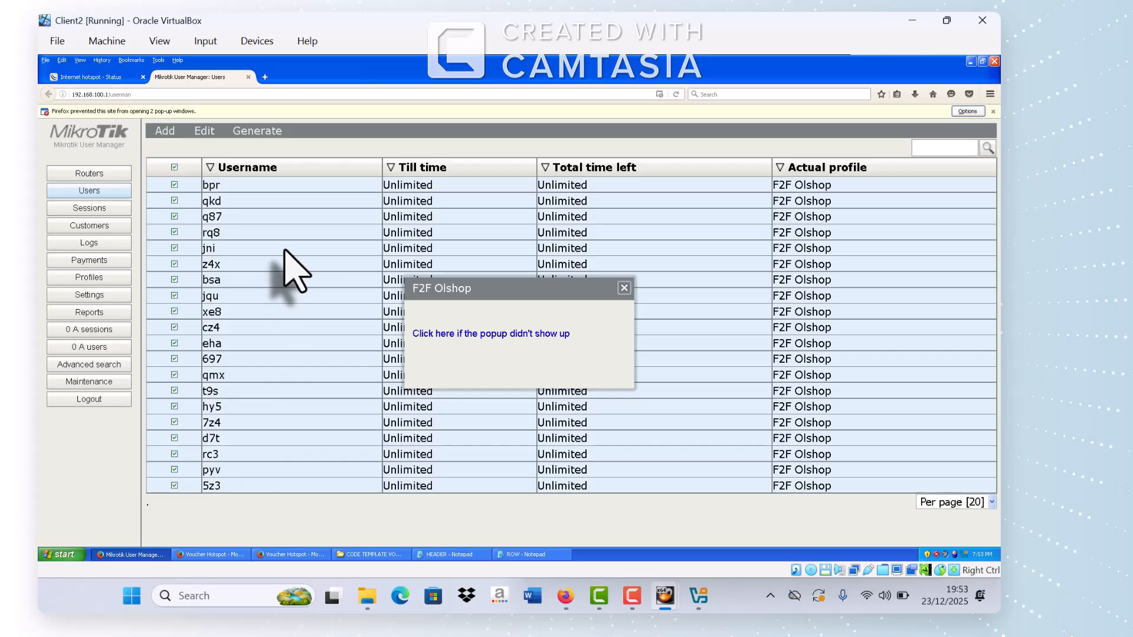
pyautogui.click(212, 555)
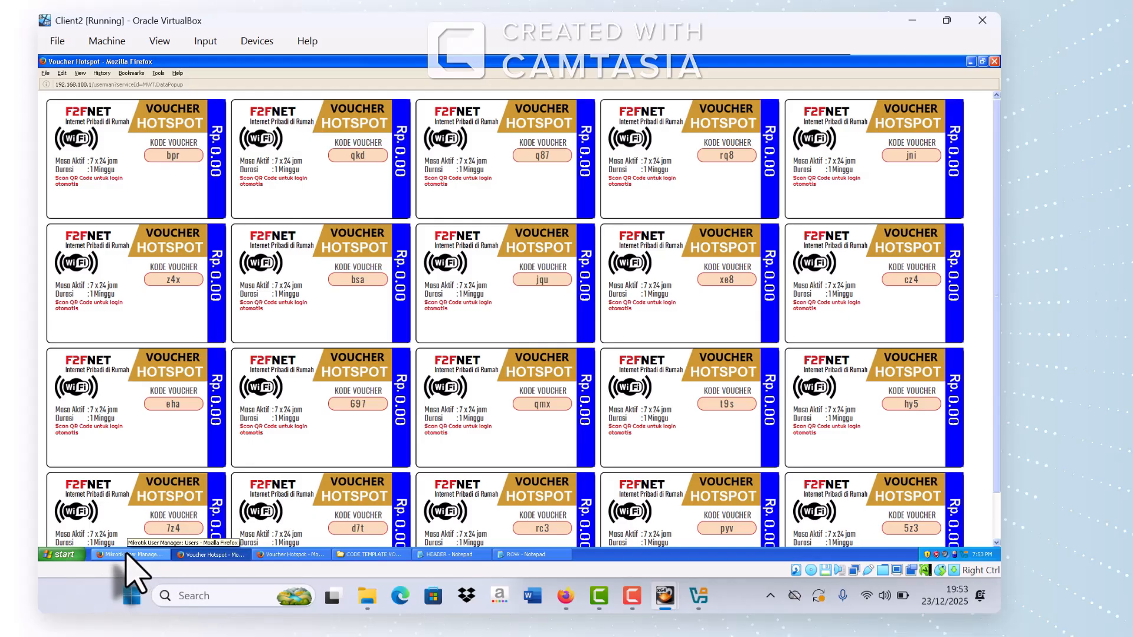
pyautogui.click(133, 555)
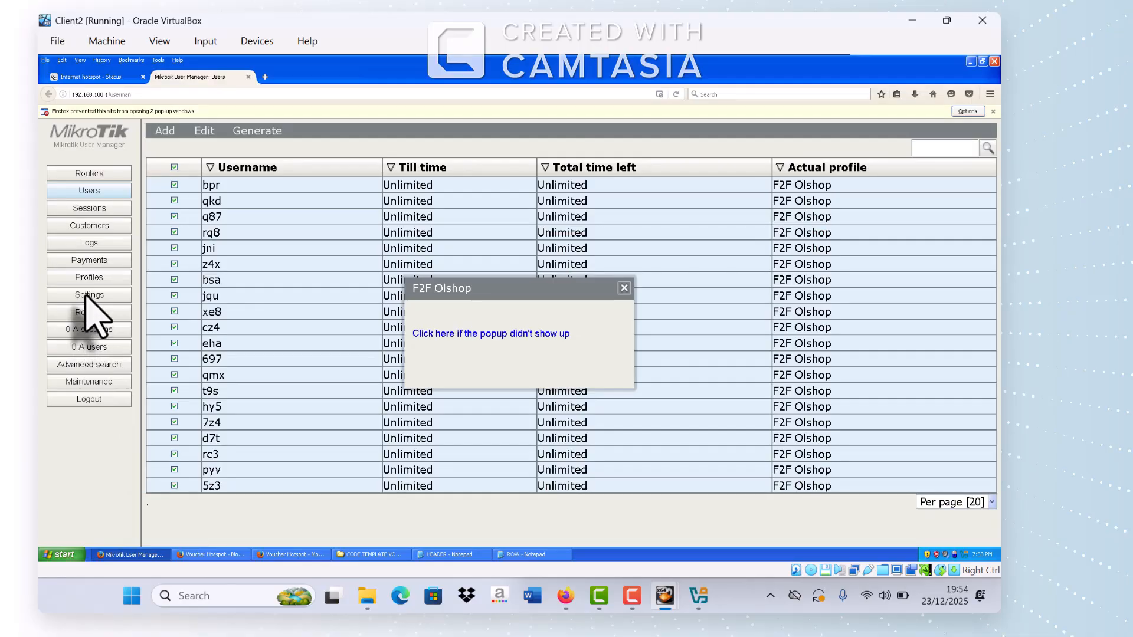
pyautogui.click(624, 289)
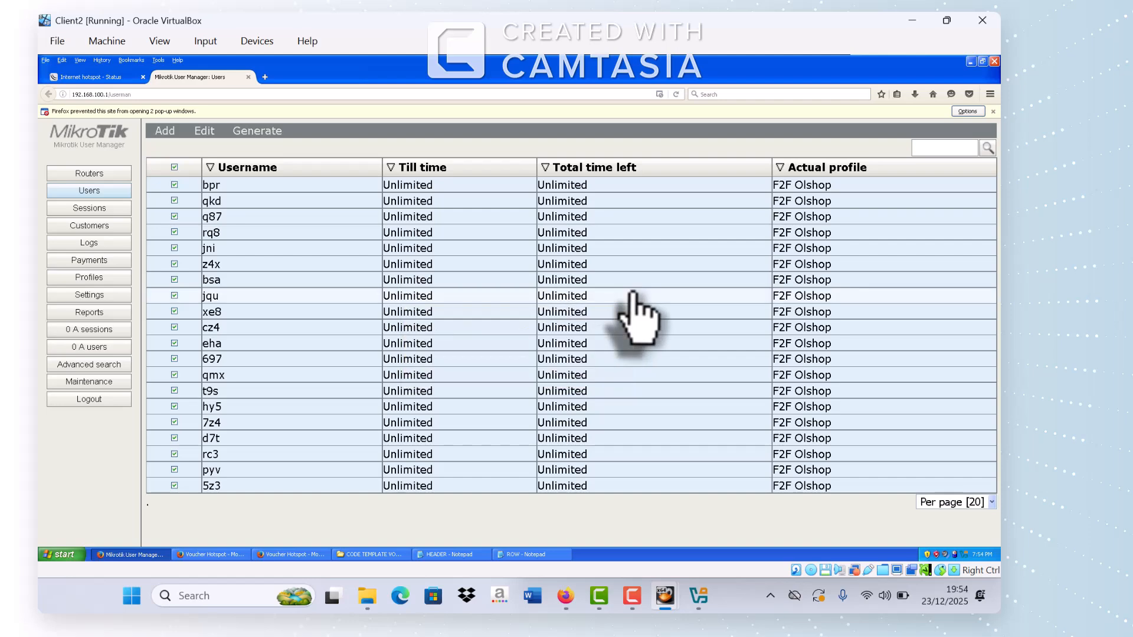
pyautogui.click(100, 295)
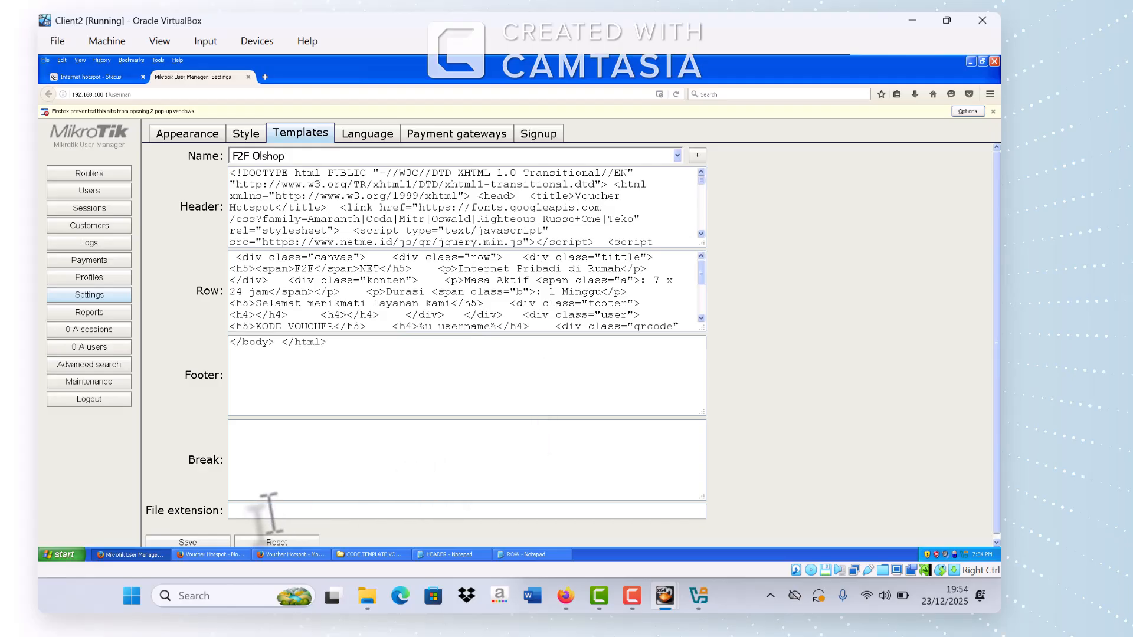
pyautogui.click(210, 555)
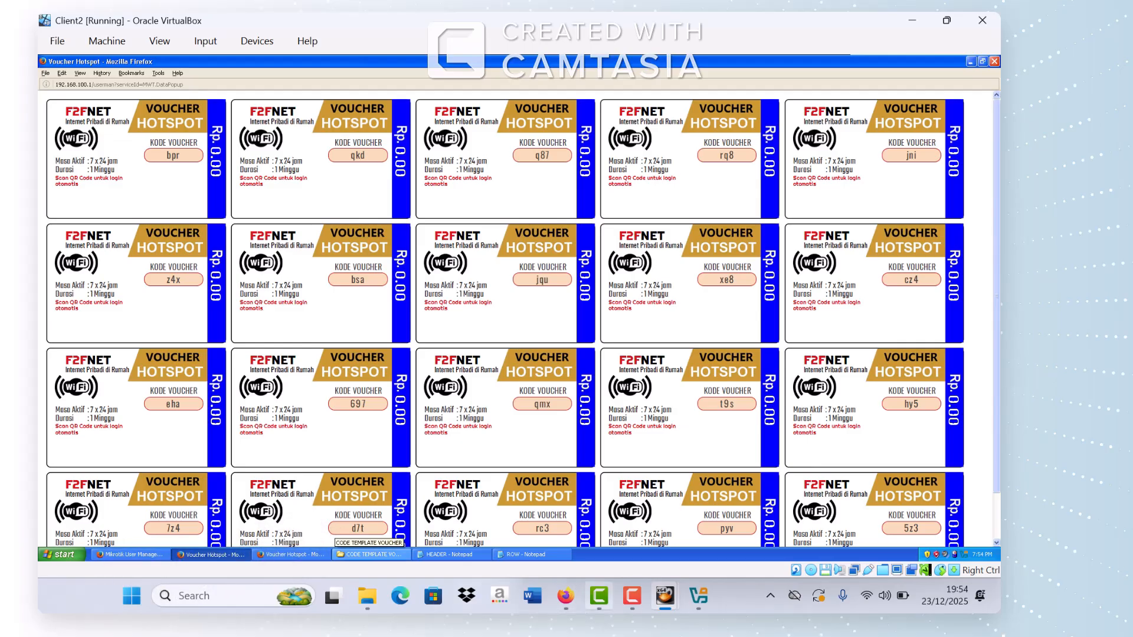
pyautogui.click(566, 598)
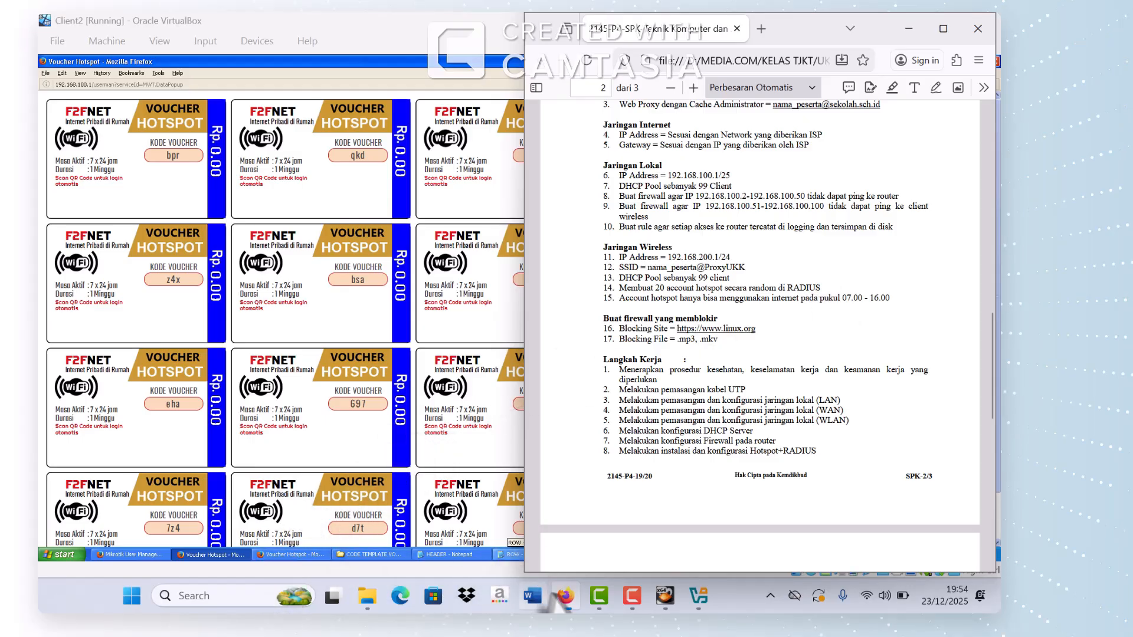
# Step: Switch to the Client1 VirtualBox VM where WinBox is connected to the router
pyautogui.moveTo(662, 602)
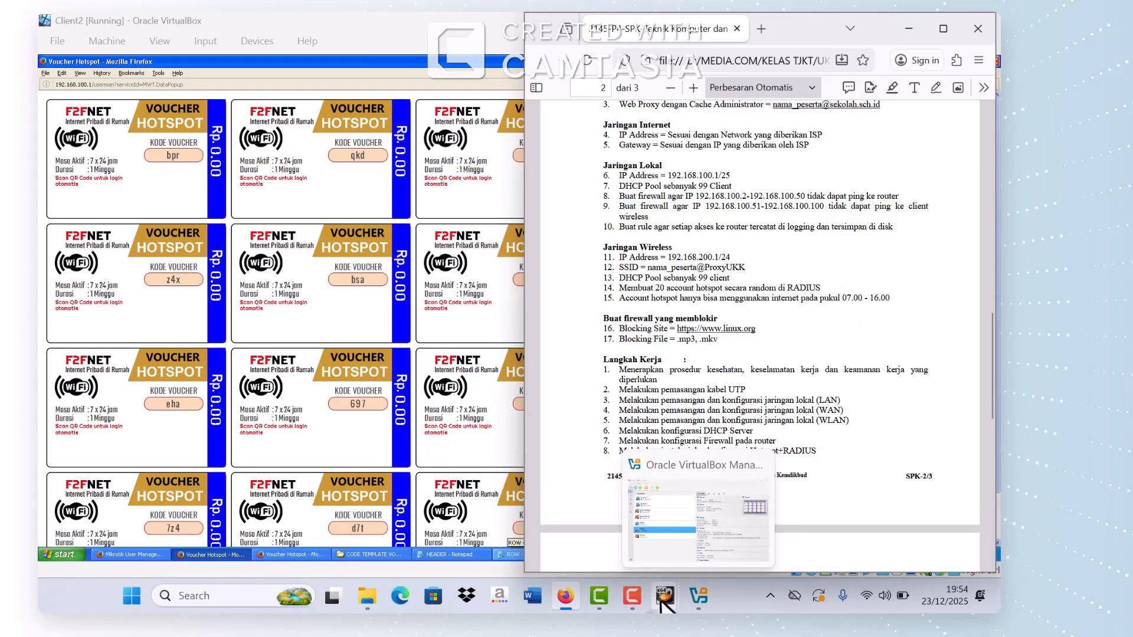
pyautogui.click(655, 543)
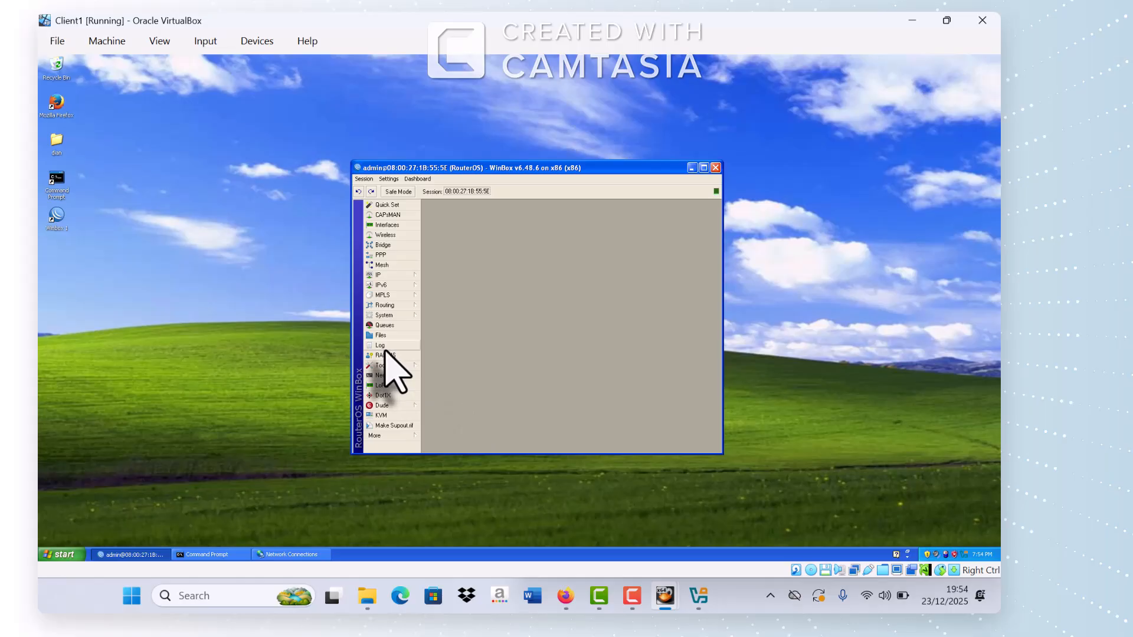
# Step: Open IP > Firewall and start a new filter rule on its General settings
pyautogui.click(386, 275)
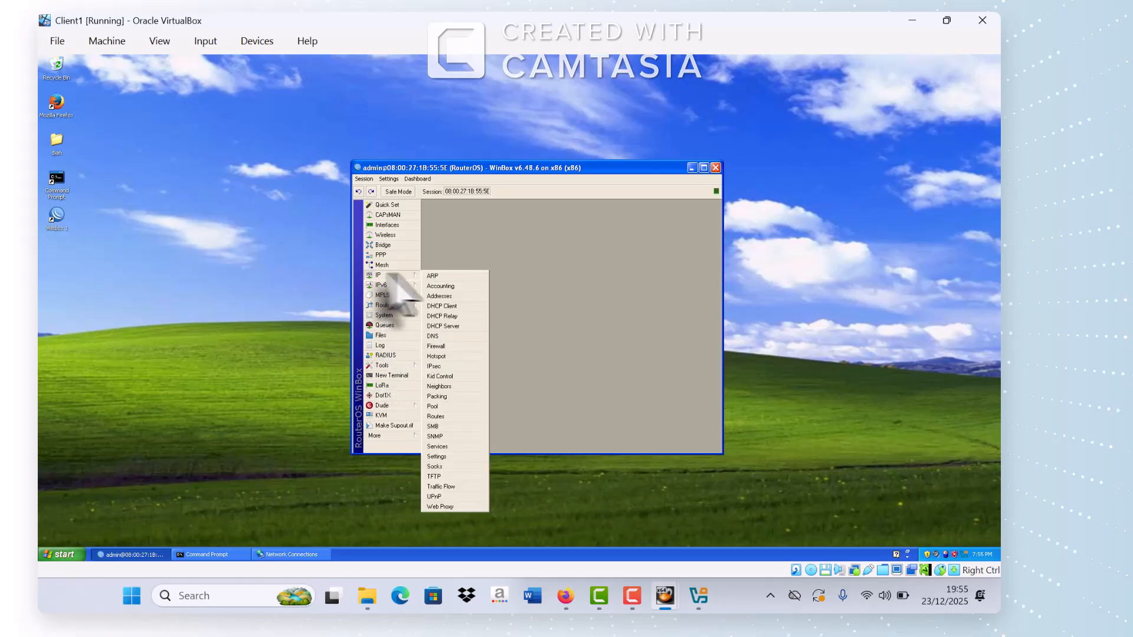
pyautogui.click(442, 347)
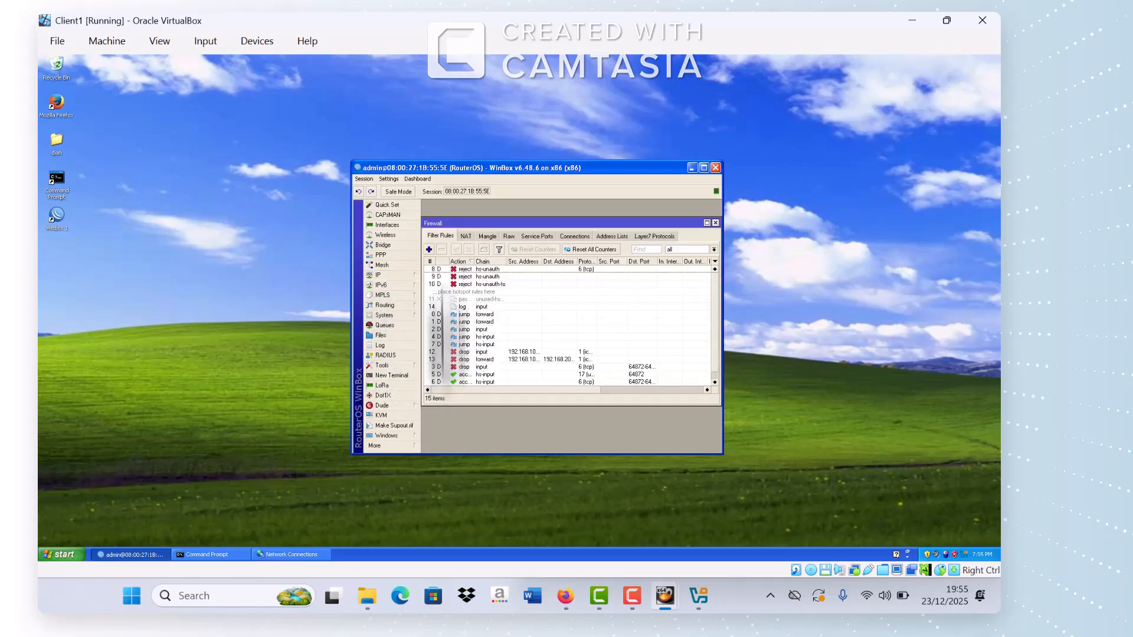
pyautogui.click(429, 249)
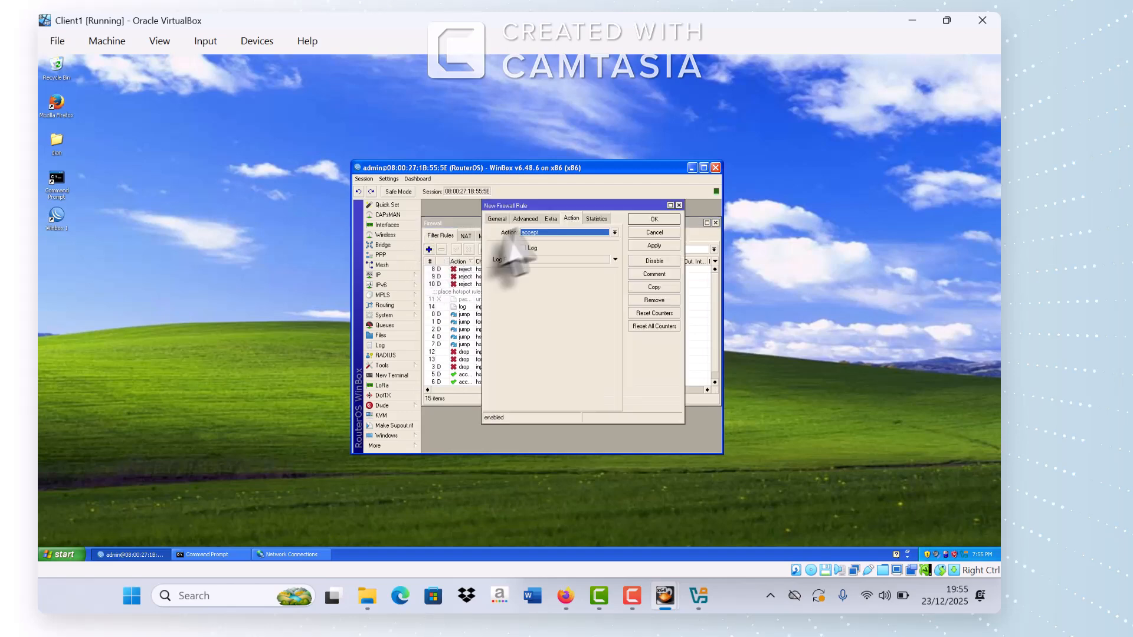
pyautogui.click(497, 219)
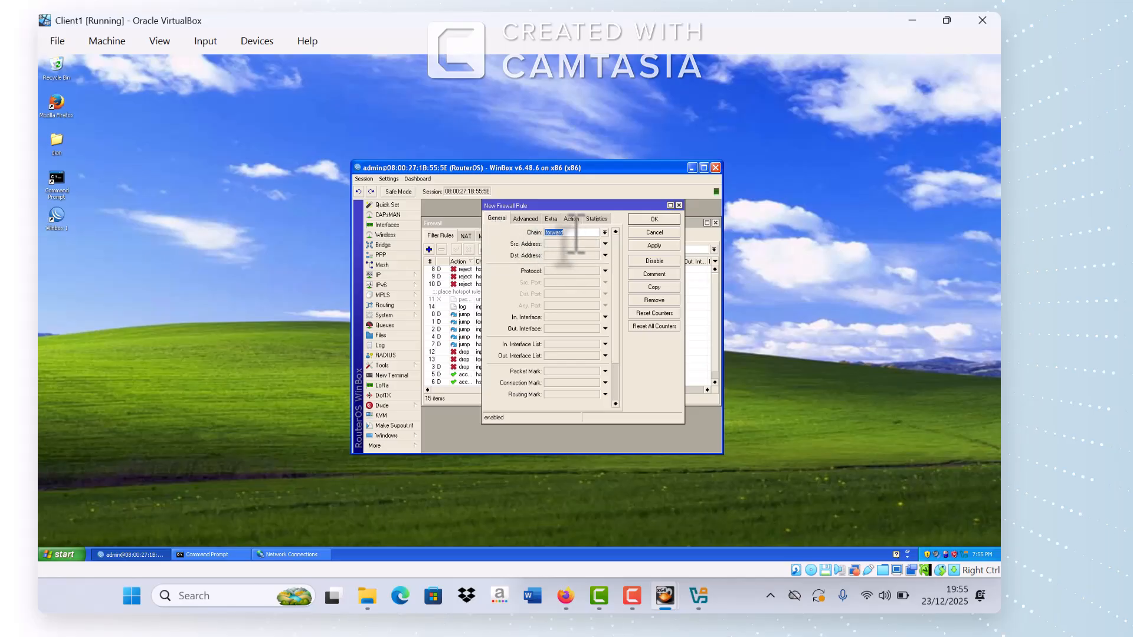
# Step: Set the rule's protocol to tcp and incoming interface to ether3, then view Extra options
pyautogui.click(562, 273)
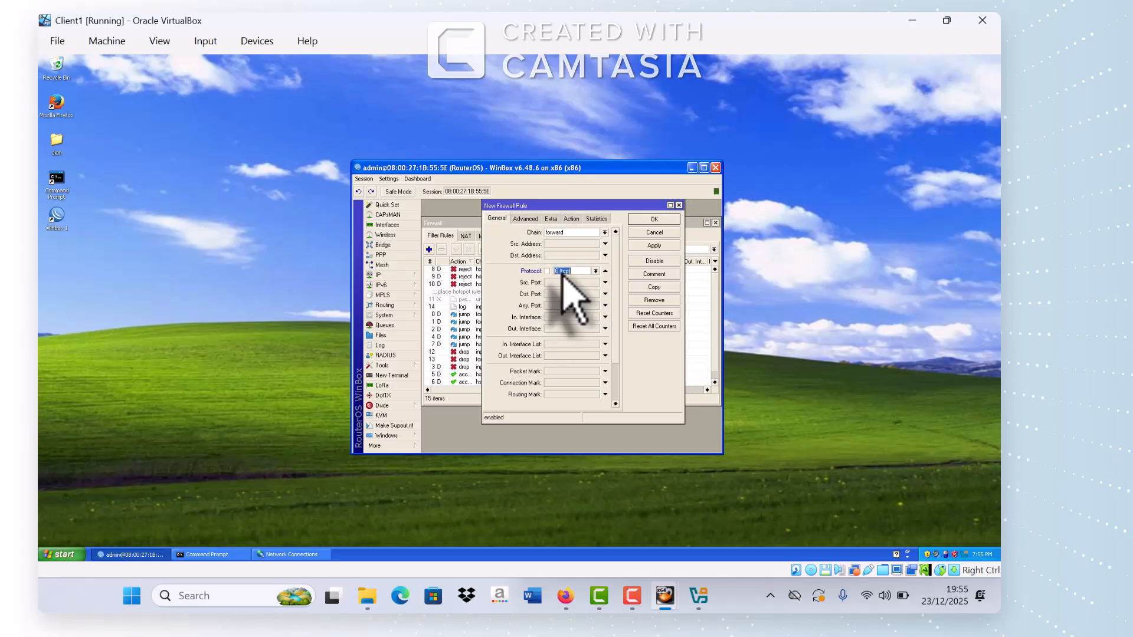
pyautogui.click(596, 271)
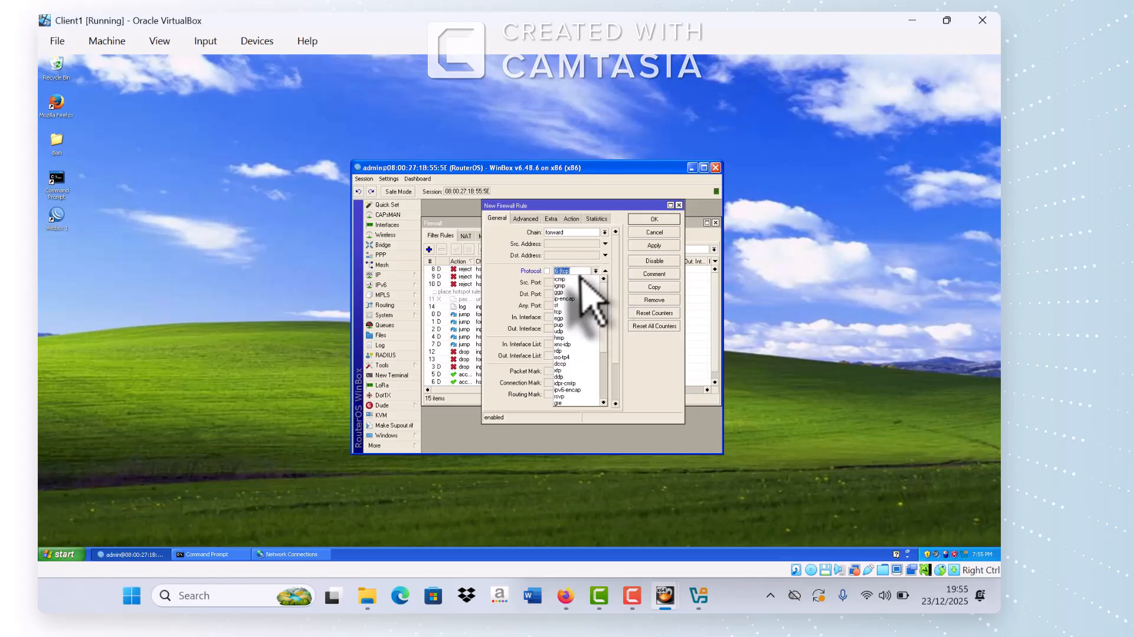
pyautogui.click(577, 285)
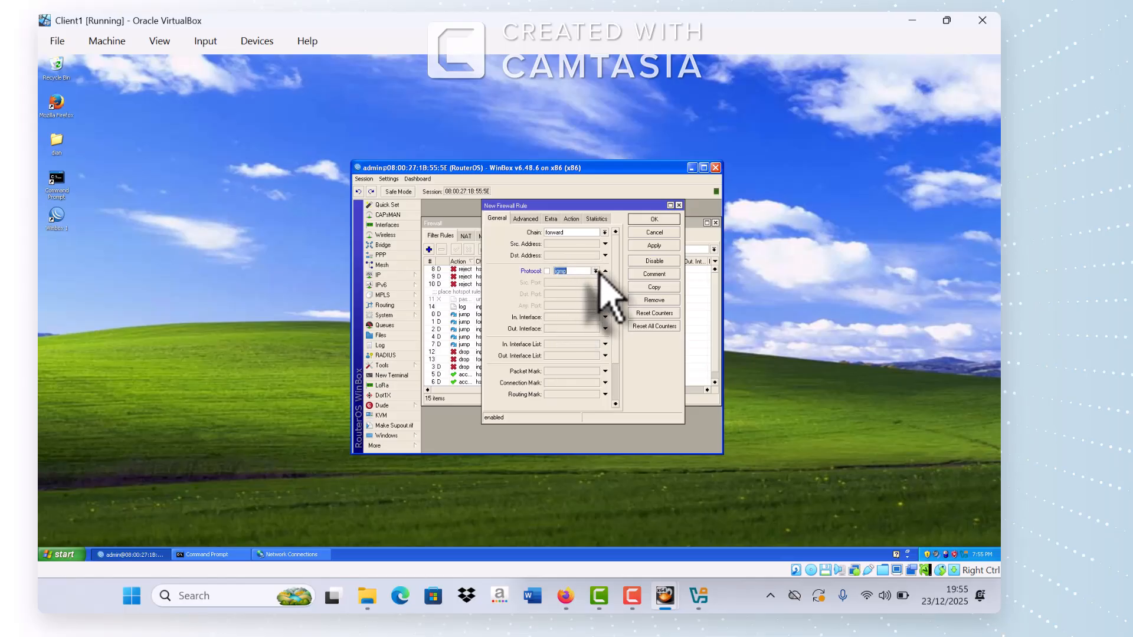
pyautogui.click(596, 272)
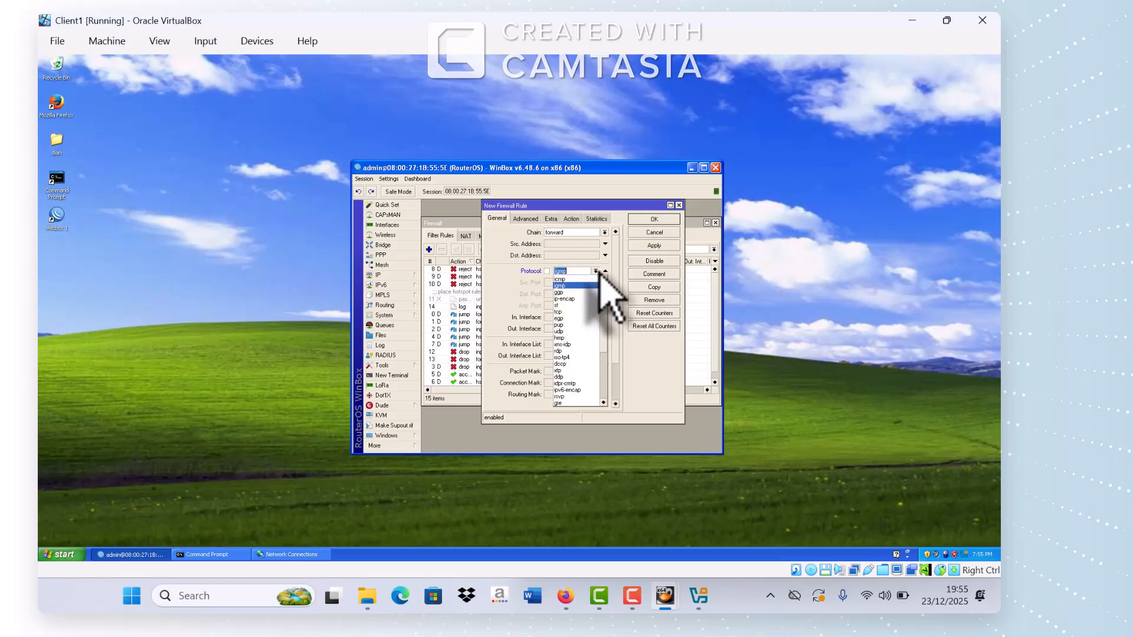
pyautogui.click(570, 312)
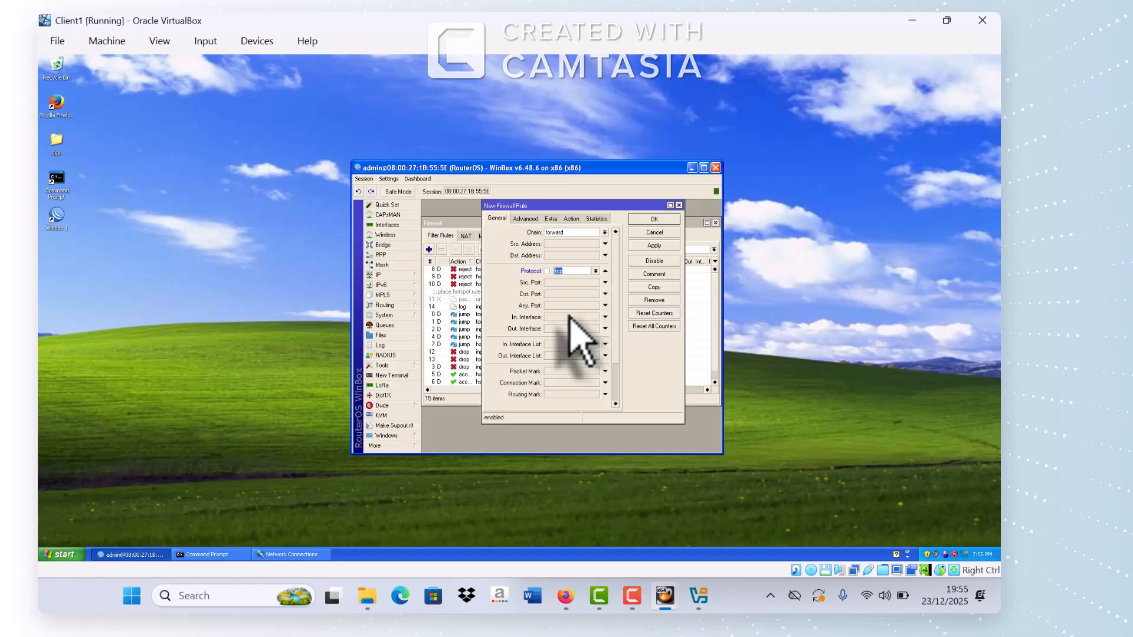
pyautogui.click(562, 319)
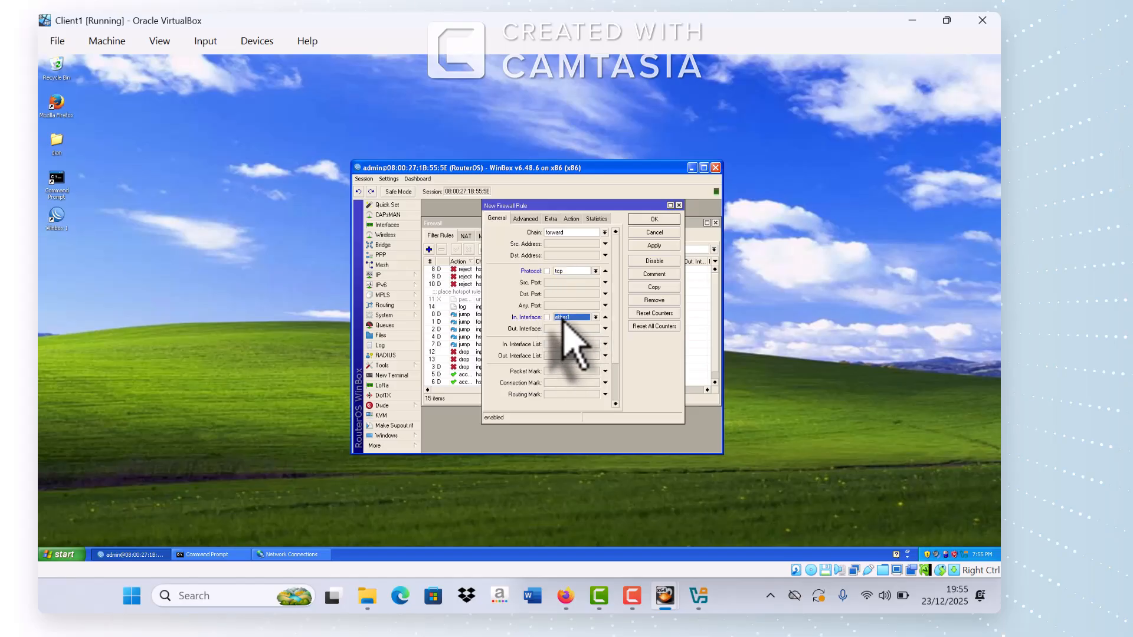
pyautogui.click(595, 317)
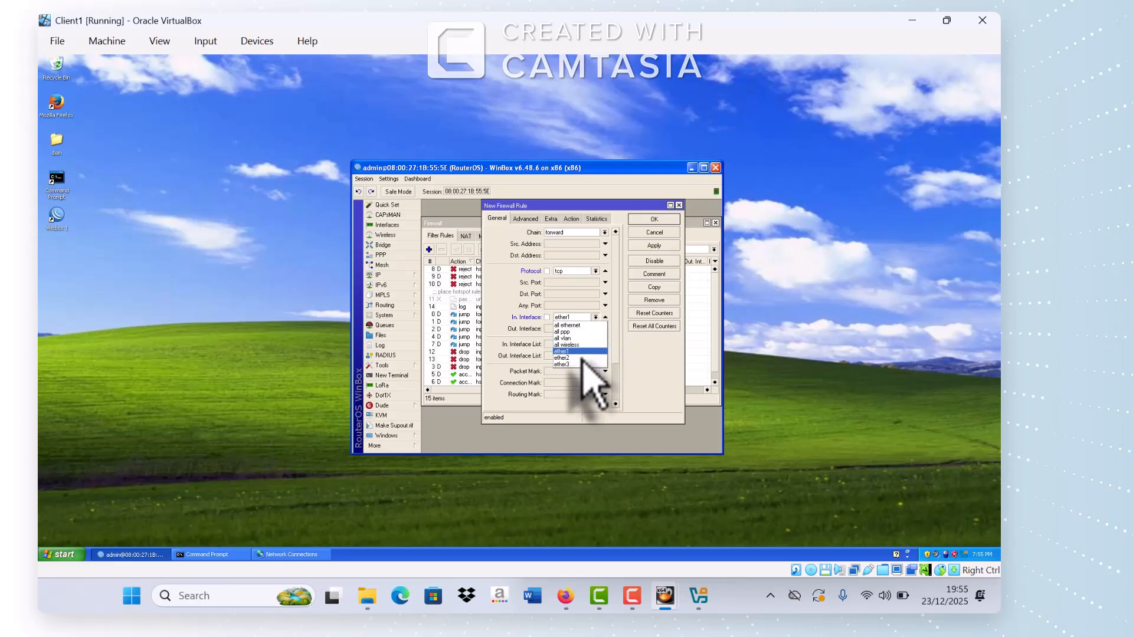
pyautogui.click(567, 364)
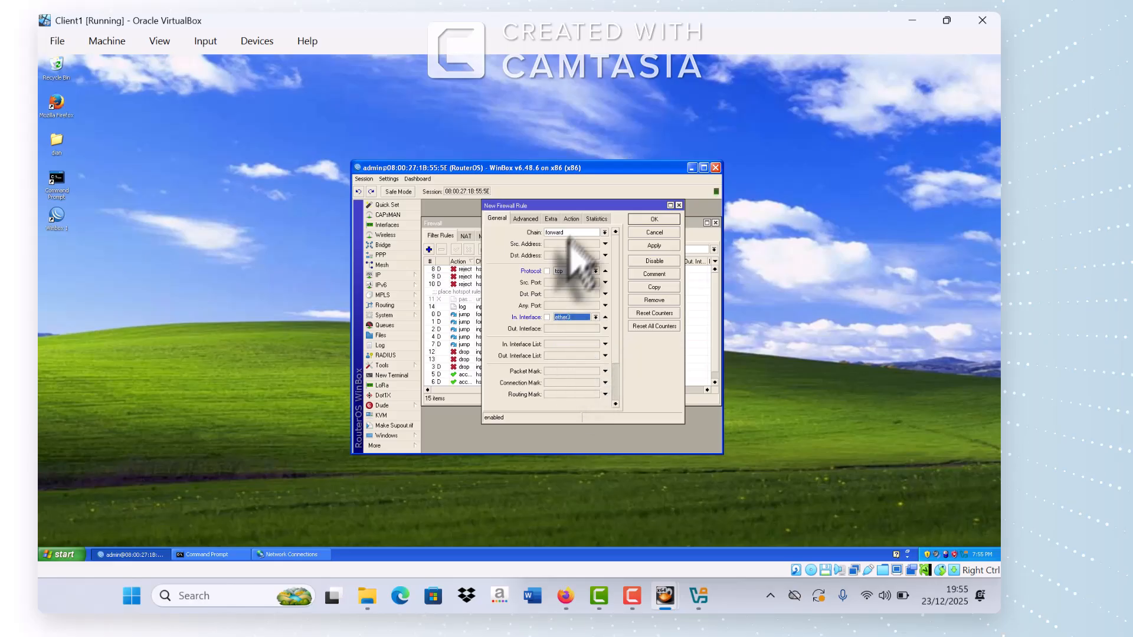
pyautogui.click(553, 220)
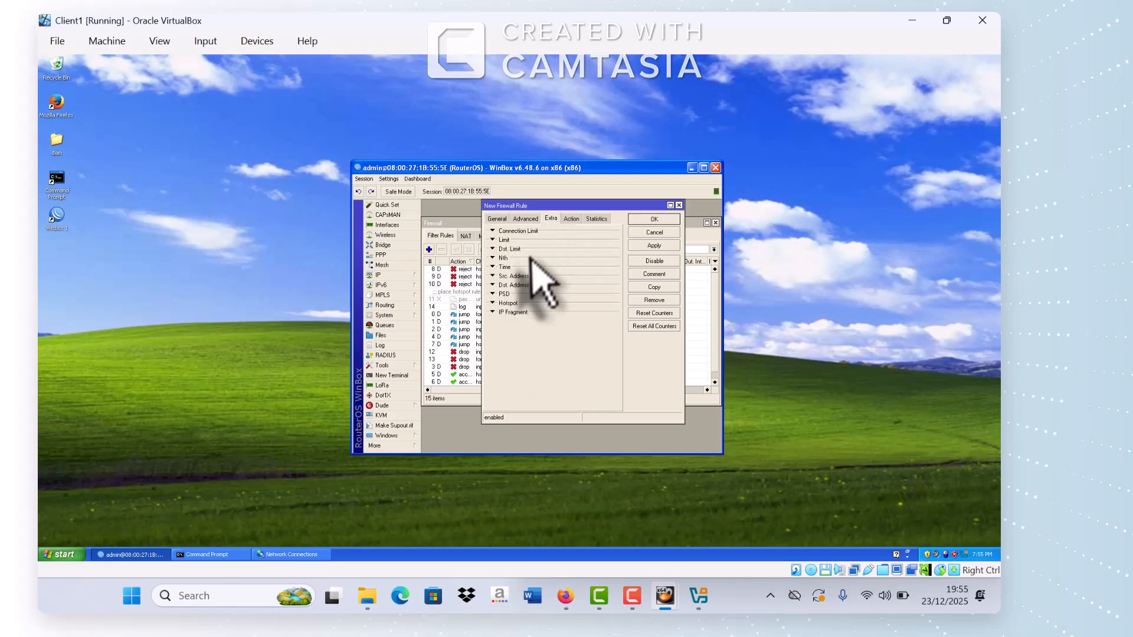
# Step: Set the rule's time window to run from midnight until 07:00
pyautogui.click(517, 269)
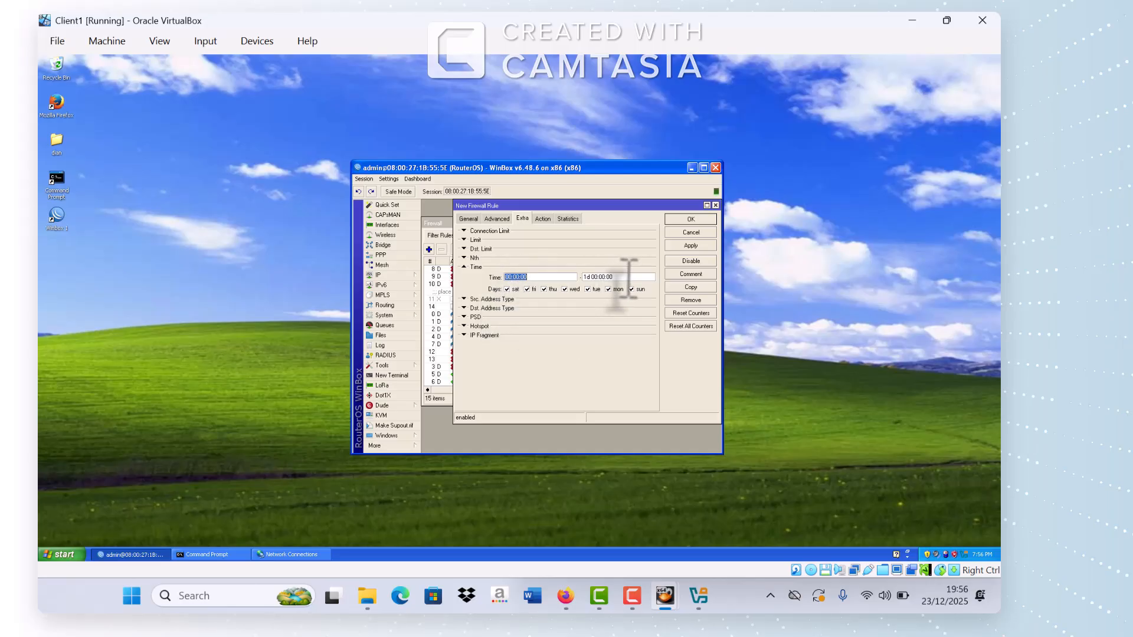
pyautogui.press('Tab')
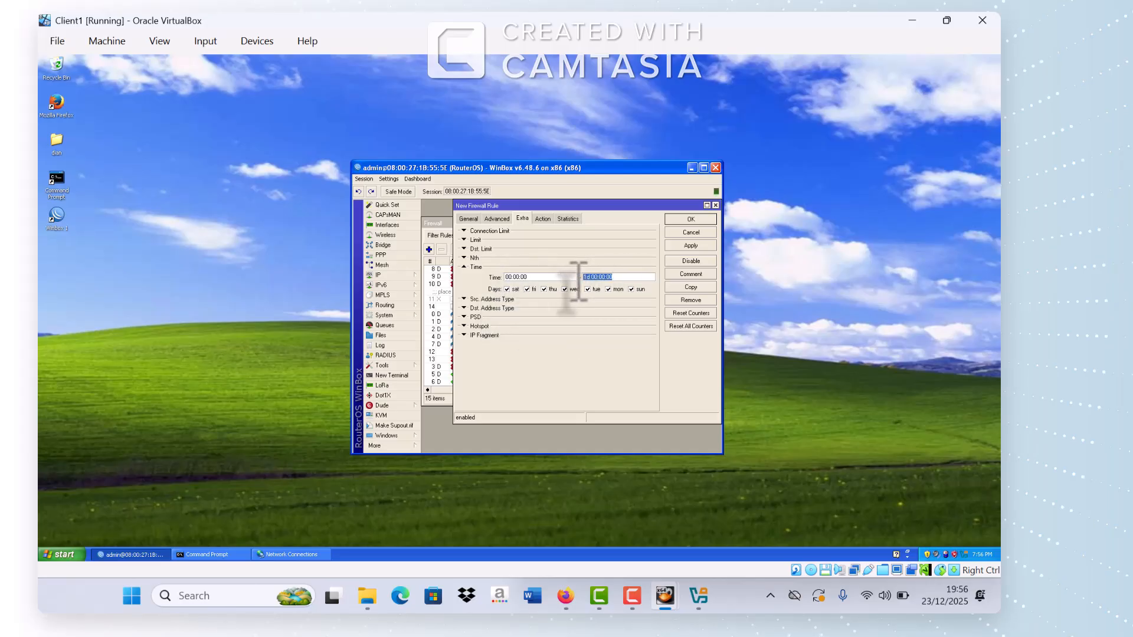
pyautogui.write('06:59:59')
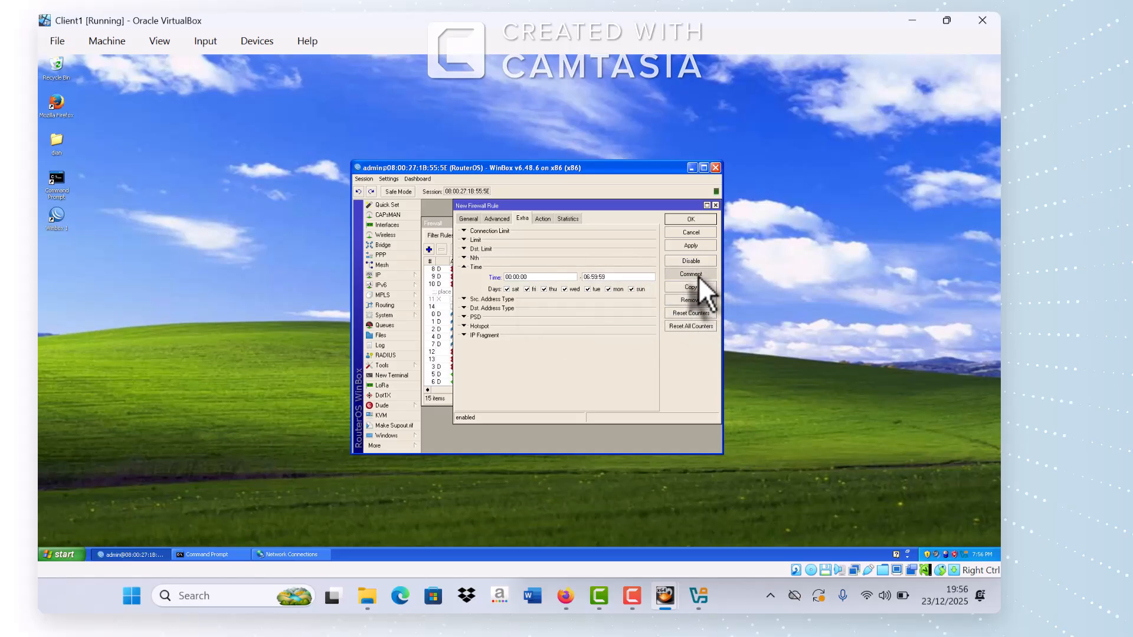
# Step: Comment the rule 'lam s/d jam 07', save it as rule 15, and start another rule
pyautogui.click(691, 274)
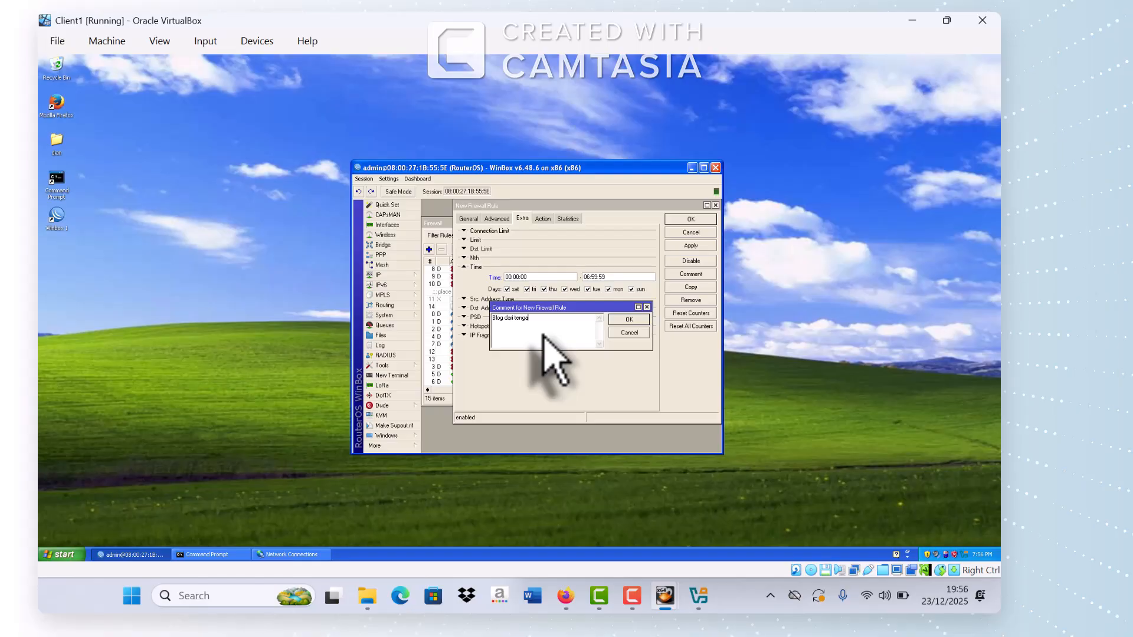
pyautogui.write('lam s/d jam 07.00 pagi')
pyautogui.click(631, 320)
pyautogui.click(691, 245)
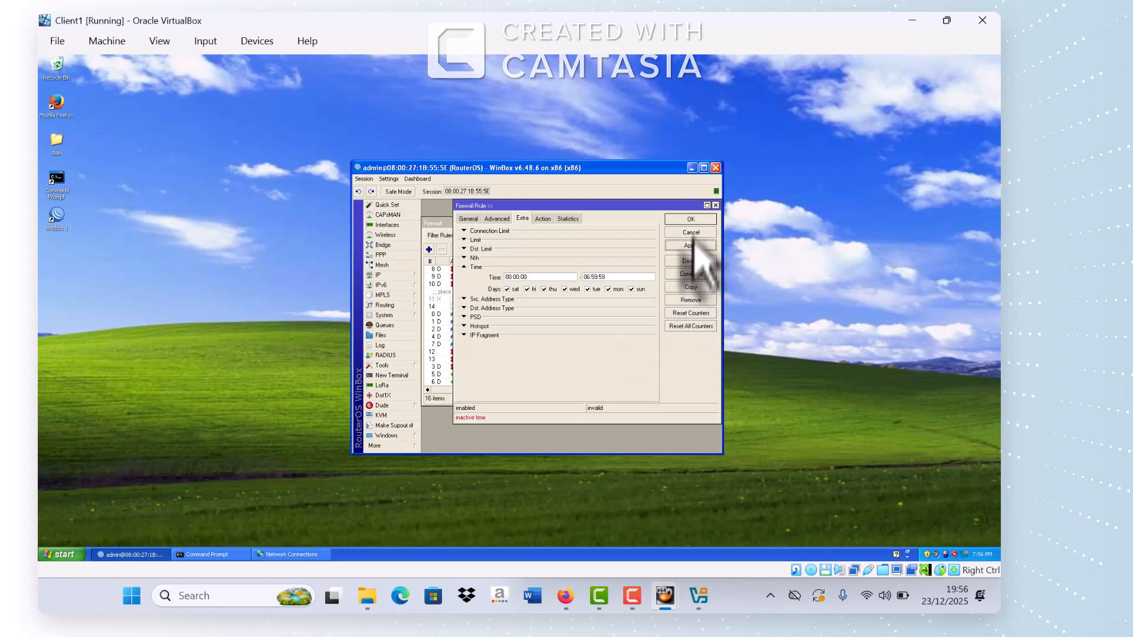
pyautogui.click(690, 219)
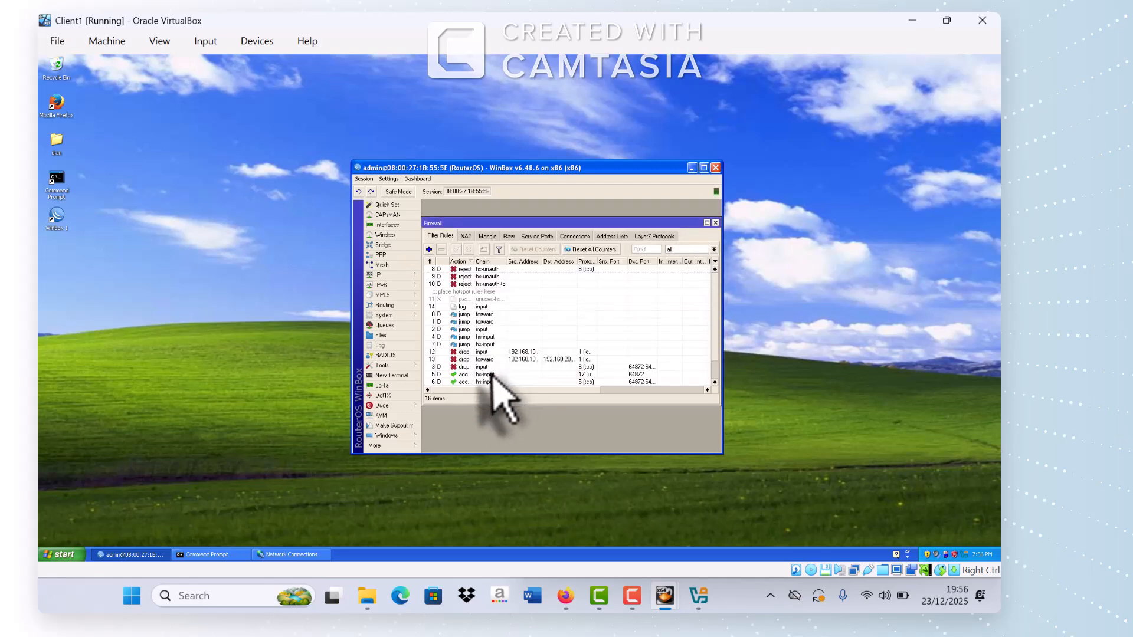
pyautogui.scroll(-1, 492, 373)
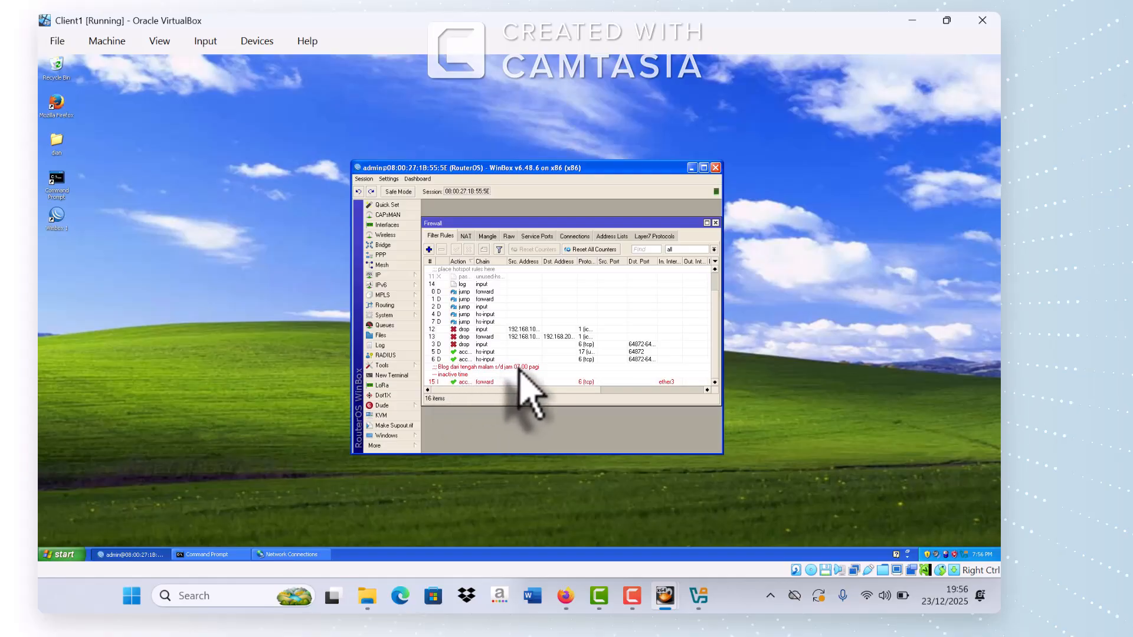
pyautogui.click(429, 249)
# Step: Set the new rule's protocol to tcp and incoming interface to ether3
pyautogui.click(469, 219)
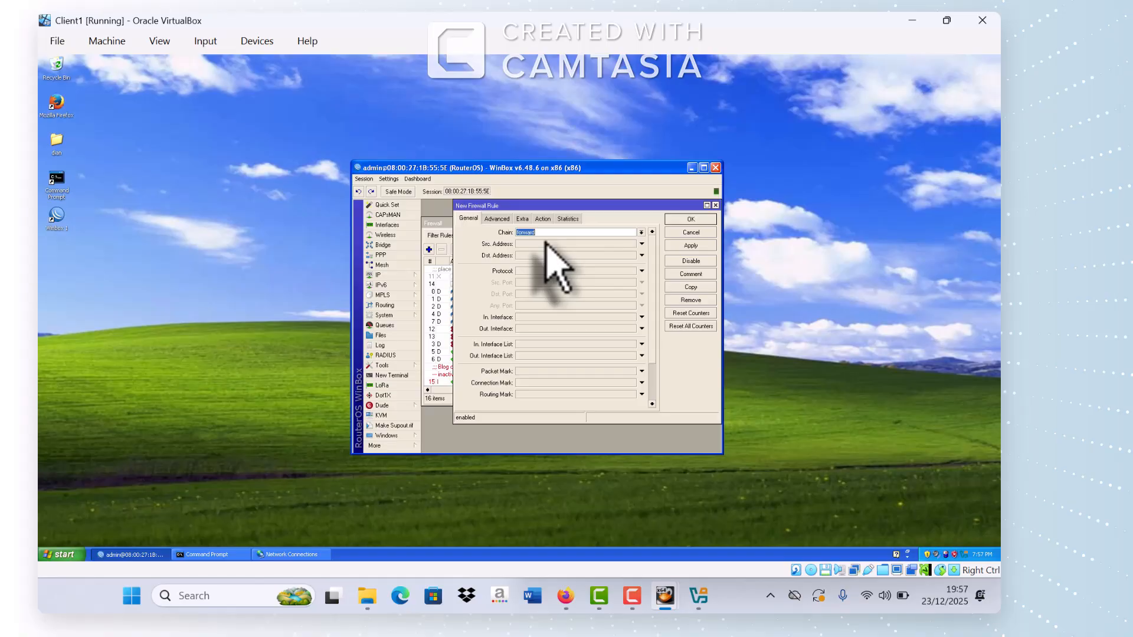
pyautogui.click(530, 272)
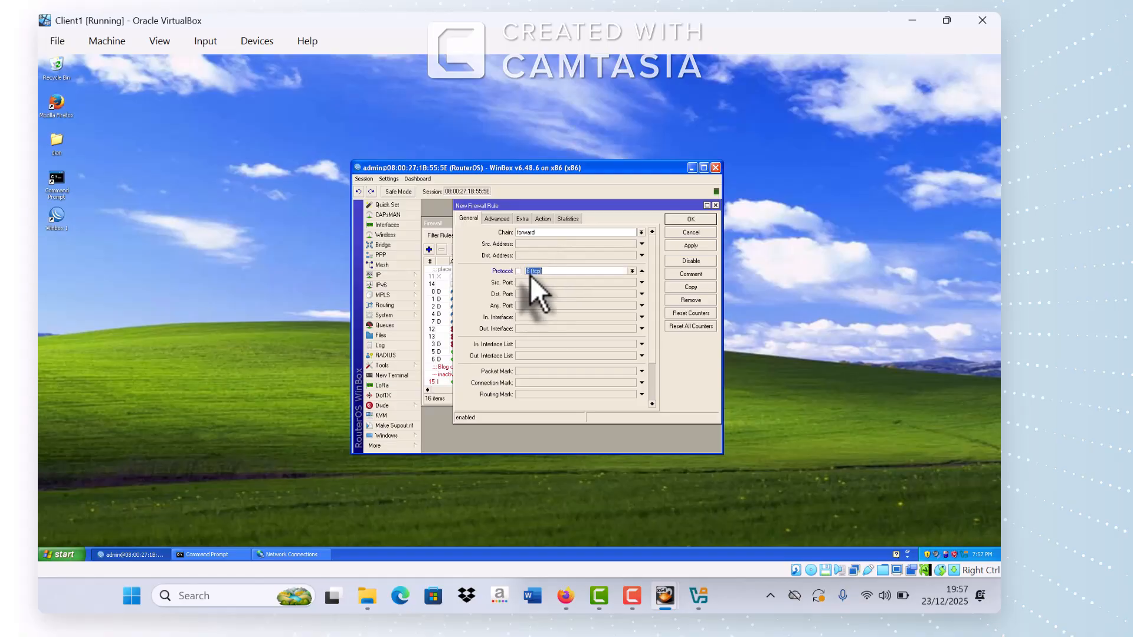
pyautogui.click(533, 317)
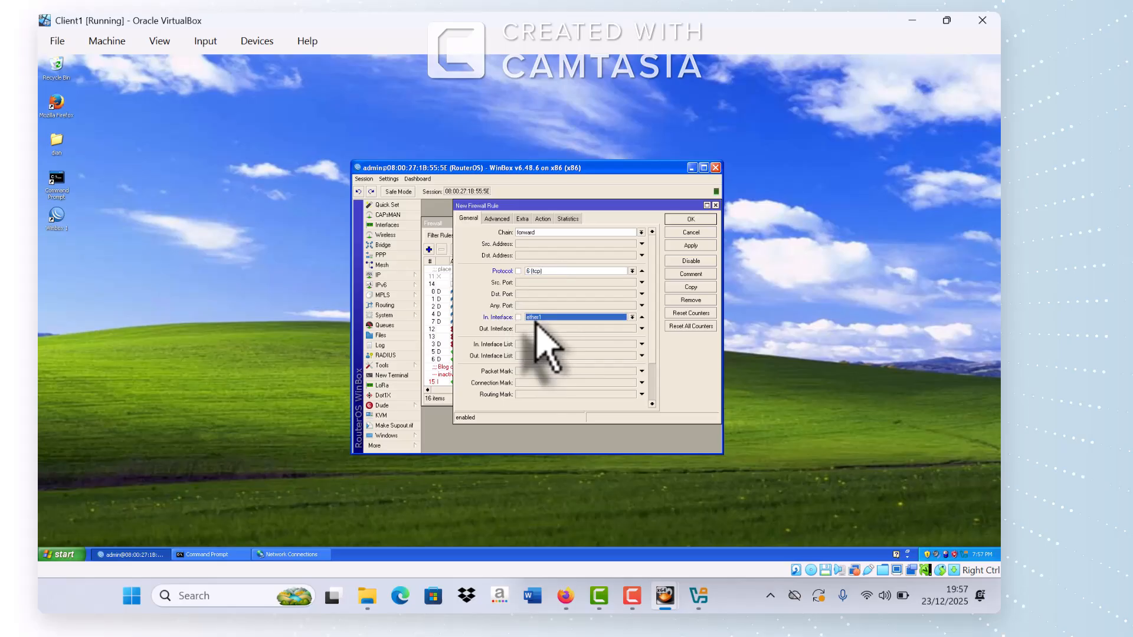
pyautogui.click(632, 319)
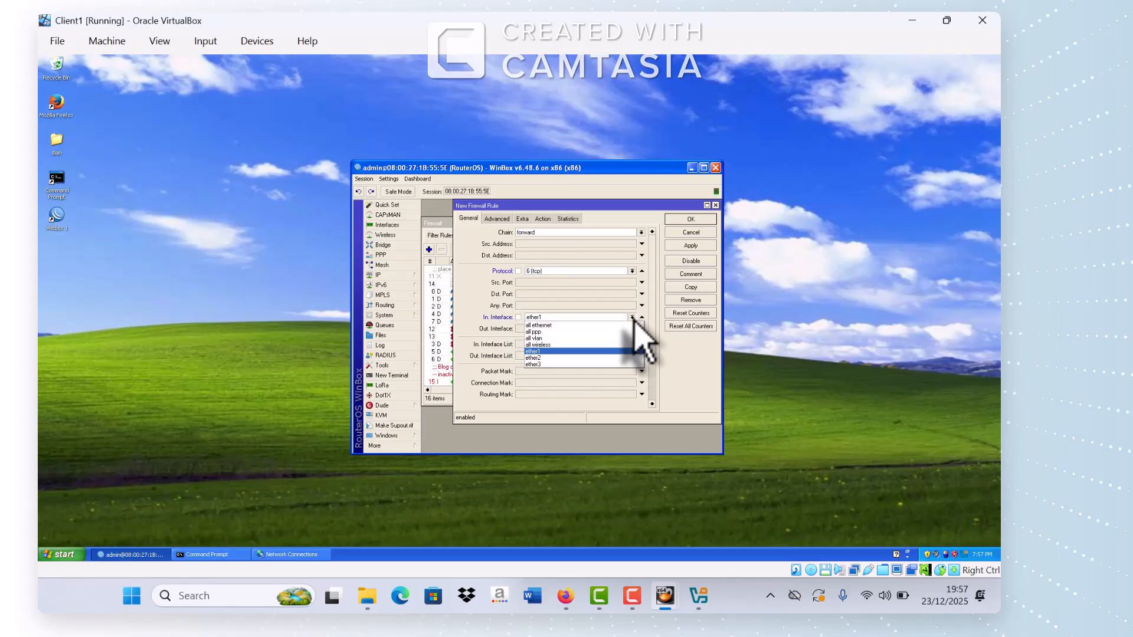
pyautogui.click(576, 365)
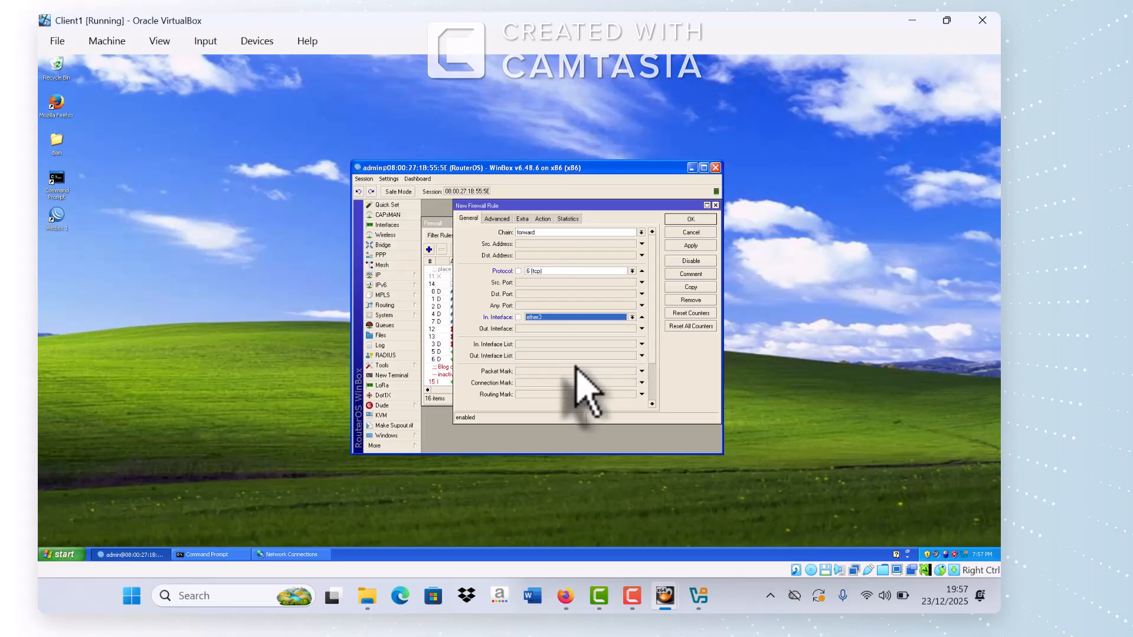
# Step: Limit the rule to 16:00:01–23:59:59 and save it as rule 16
pyautogui.click(521, 220)
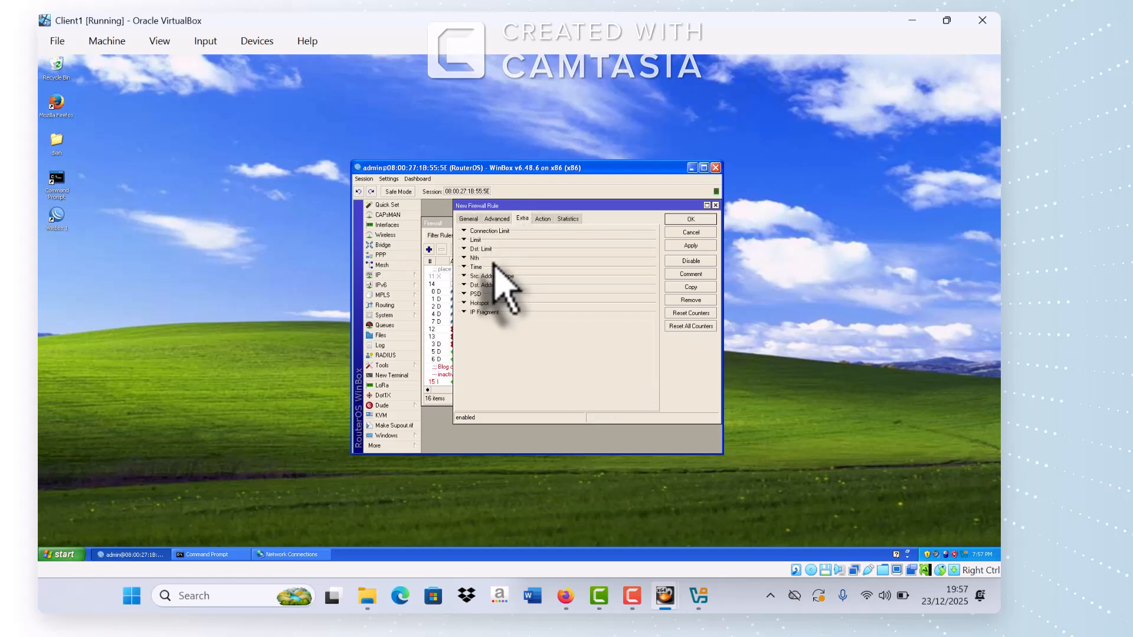
pyautogui.click(495, 268)
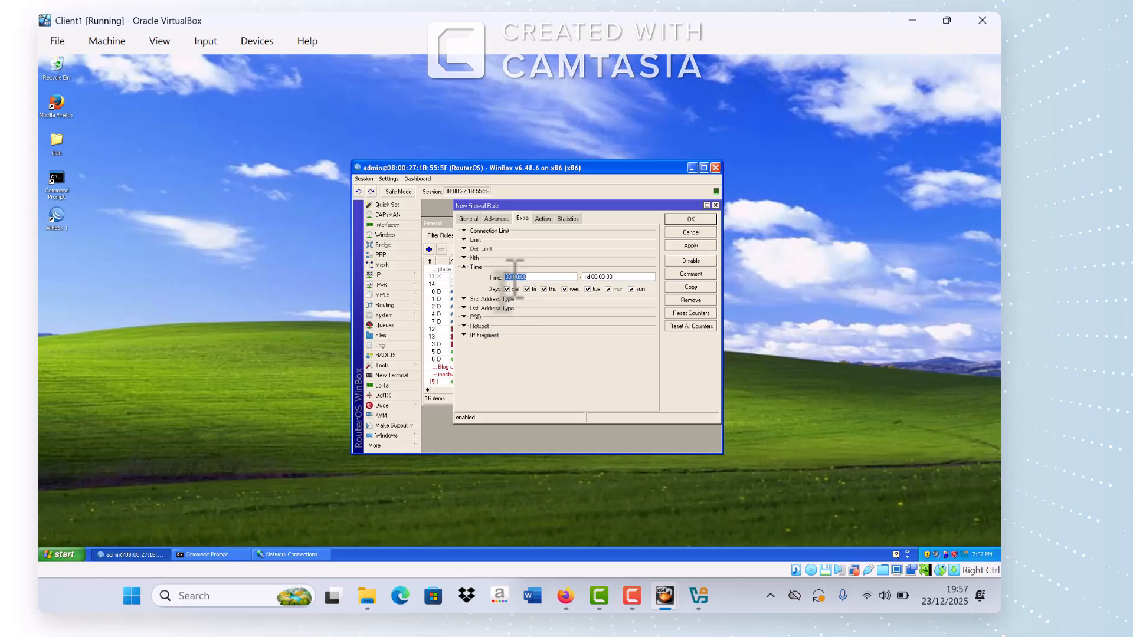
pyautogui.click(514, 277)
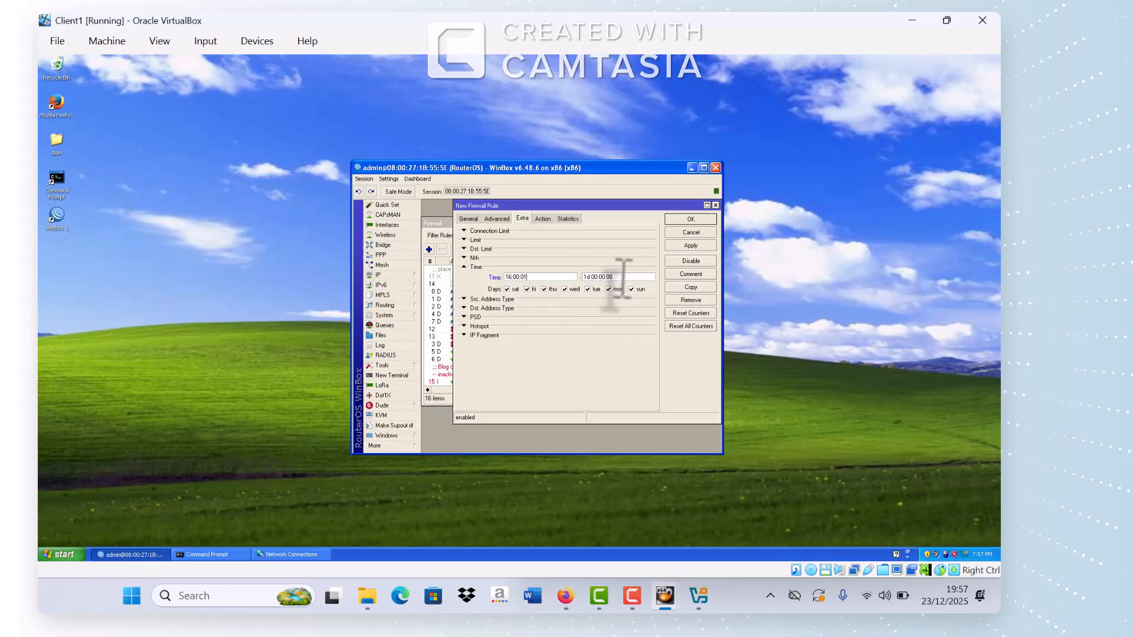
pyautogui.moveTo(624, 276); pyautogui.dragTo(569, 278)
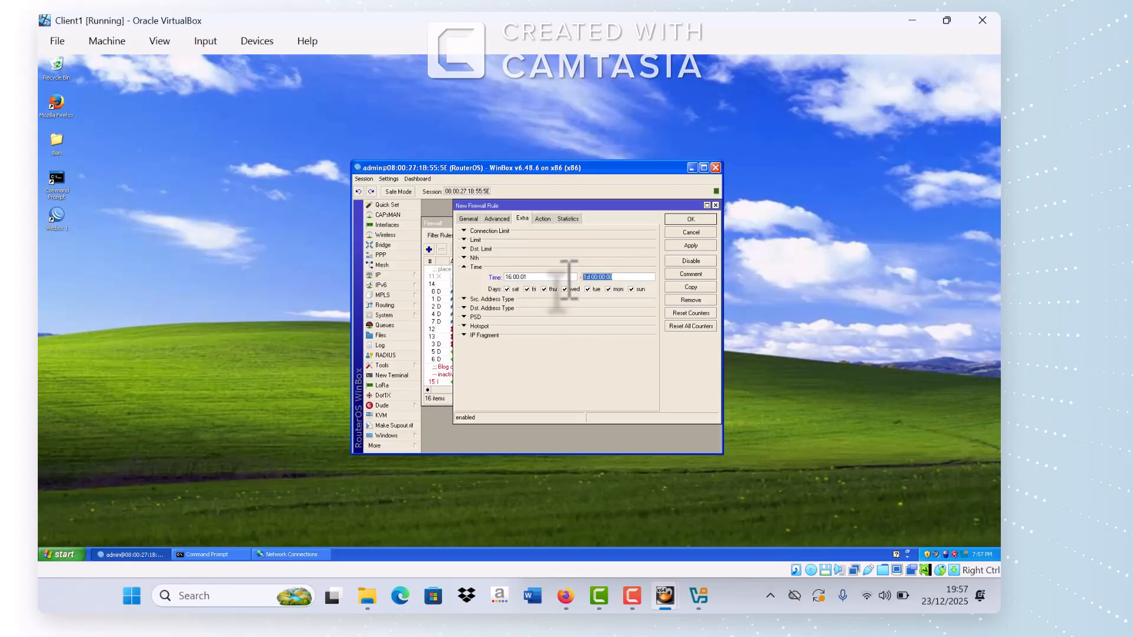
pyautogui.write('23:59:59')
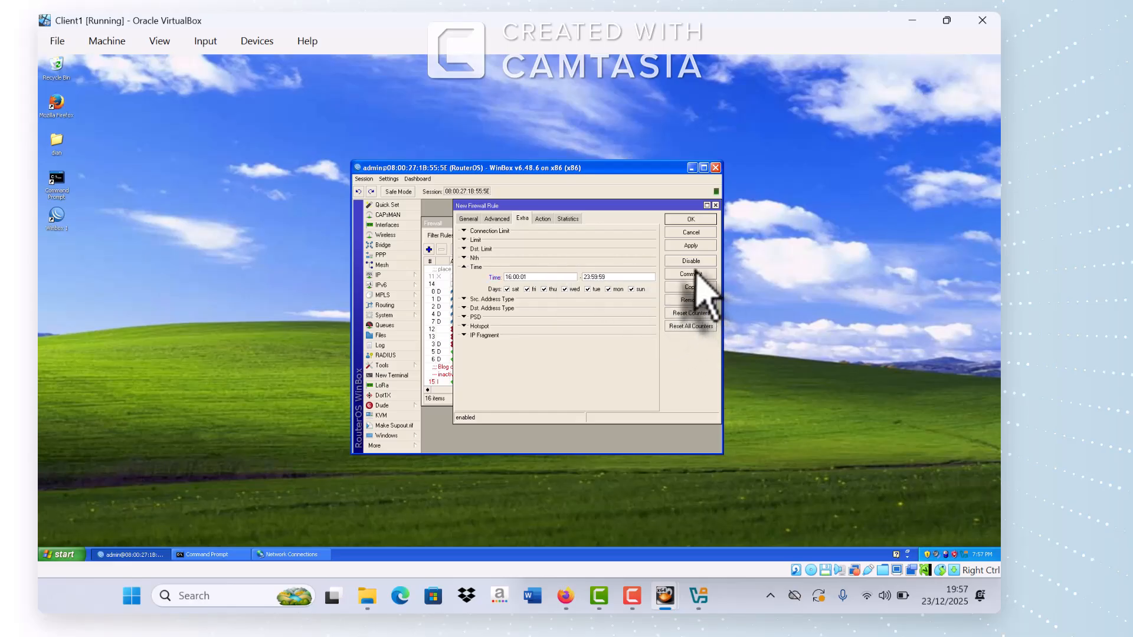
pyautogui.click(691, 246)
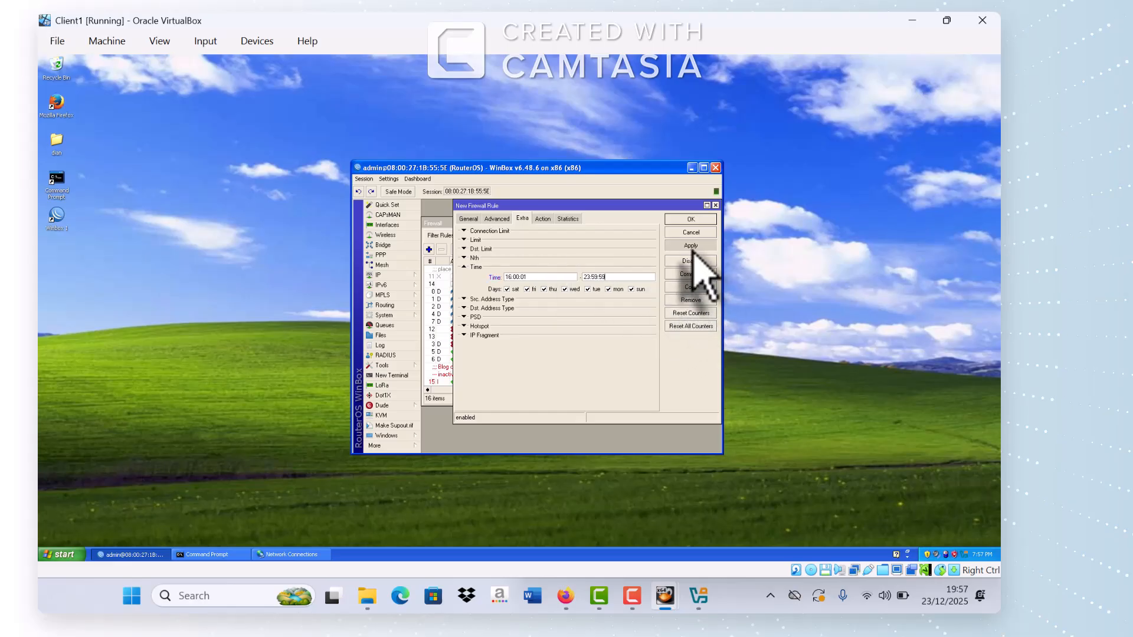
pyautogui.click(689, 222)
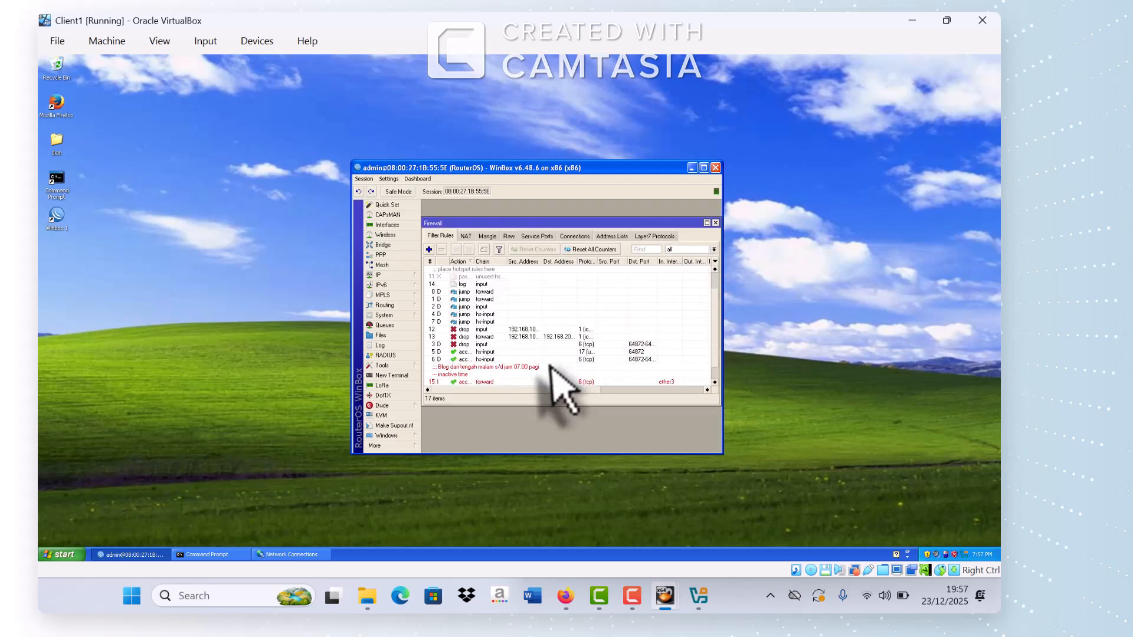
pyautogui.scroll(-1, 561, 384)
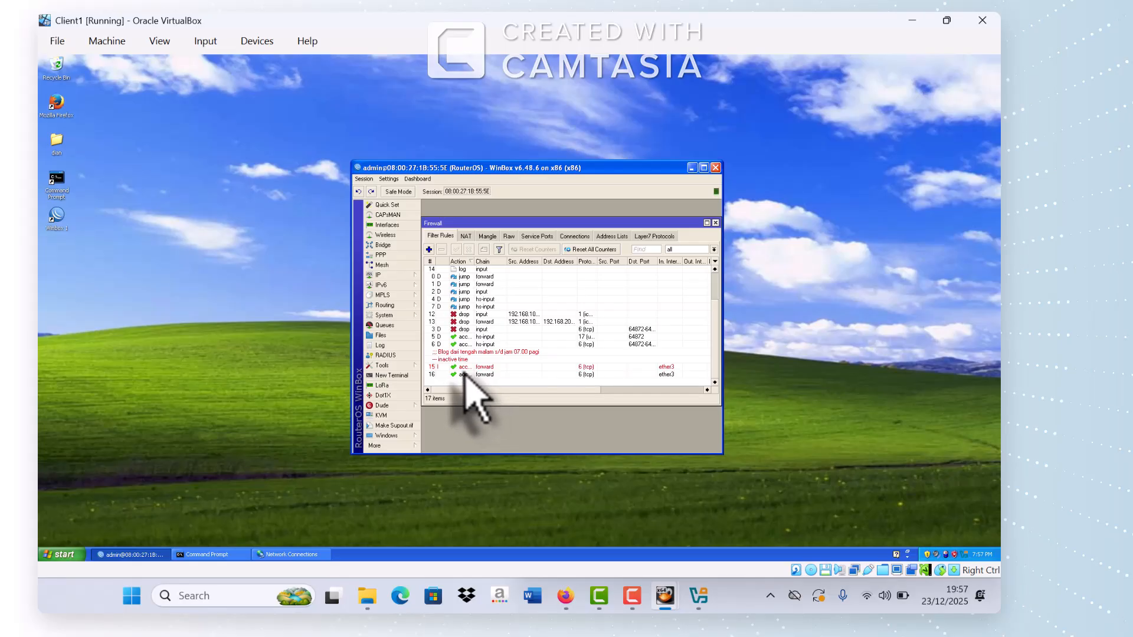
# Step: Change rule 15's action from accept to drop and save it
pyautogui.doubleClick(465, 368)
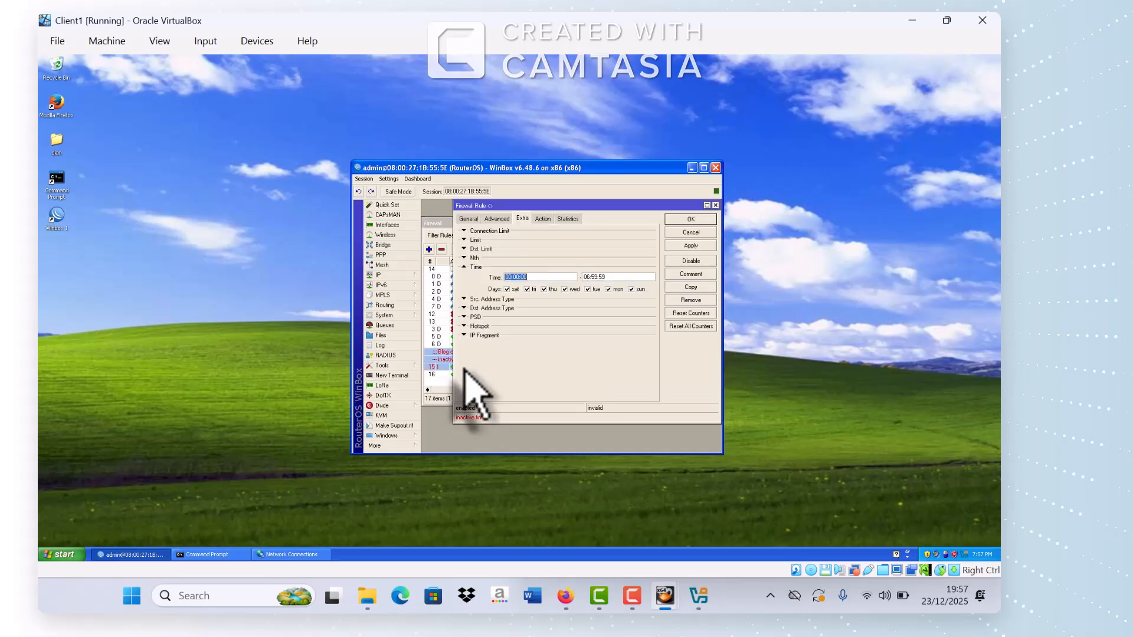
pyautogui.click(543, 219)
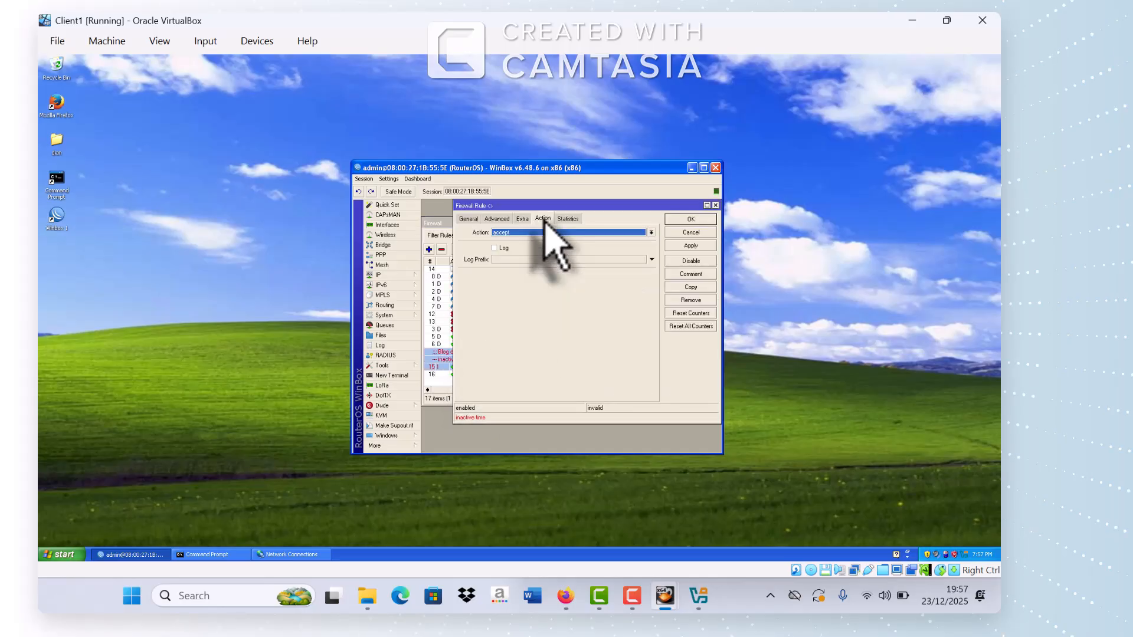
pyautogui.click(526, 233)
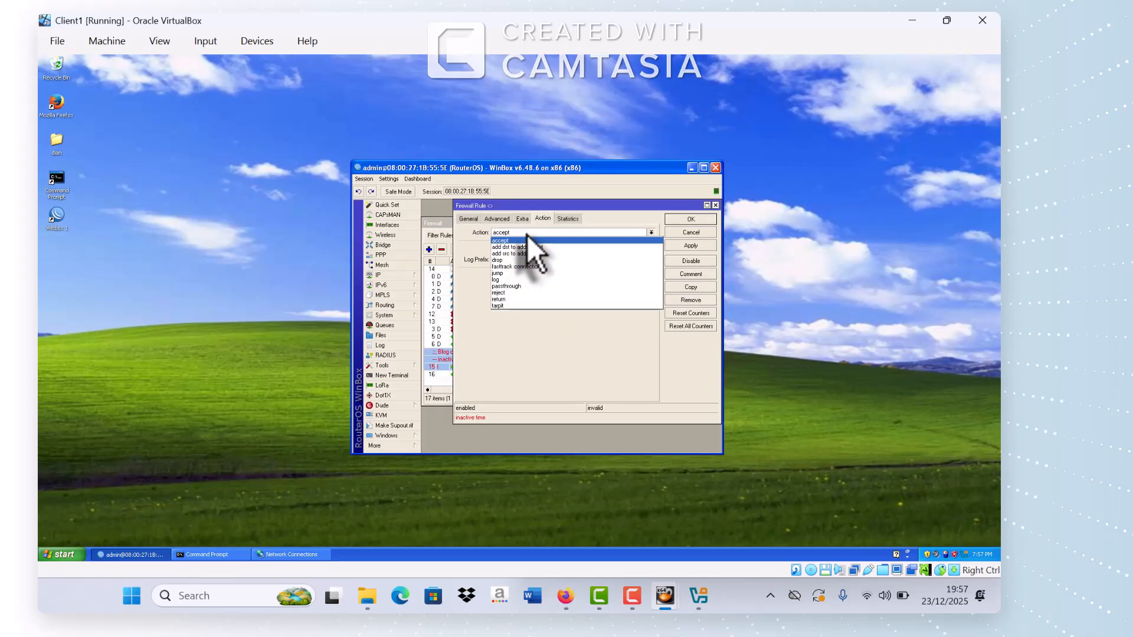
pyautogui.click(509, 261)
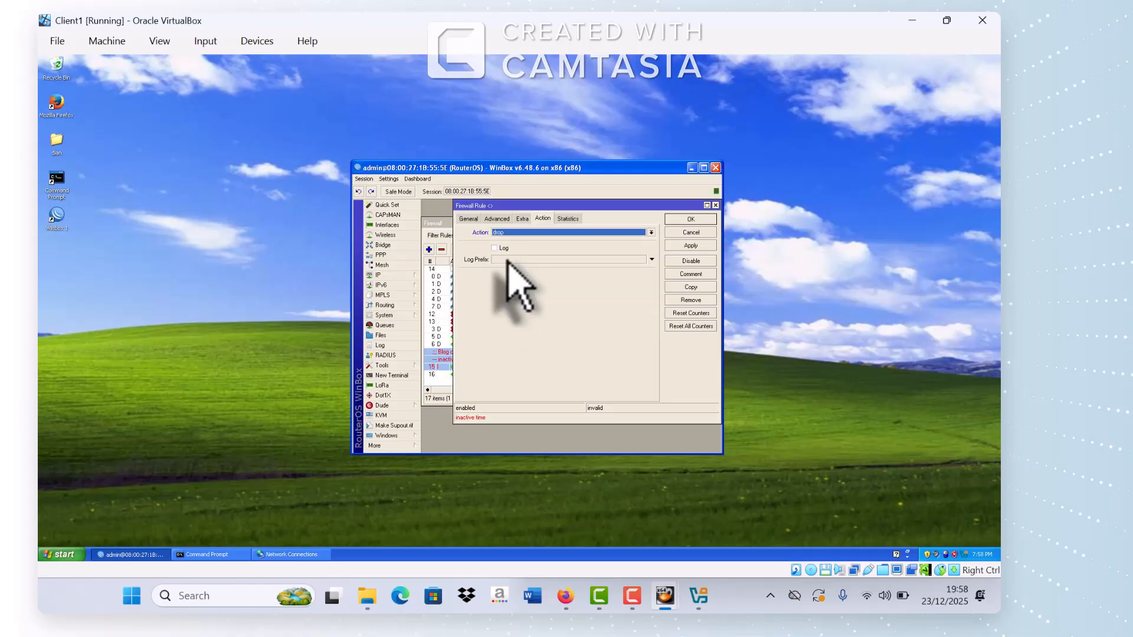
pyautogui.click(691, 220)
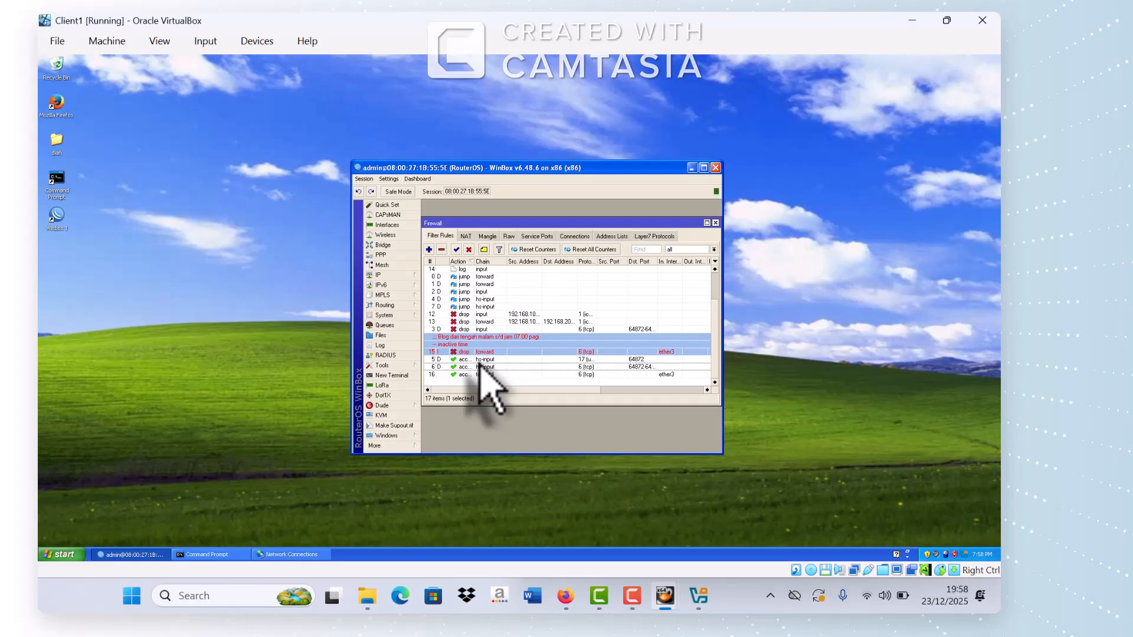
# Step: Set rule 16's action to drop and comment it as blocking from 16.00 until midnight
pyautogui.click(469, 374)
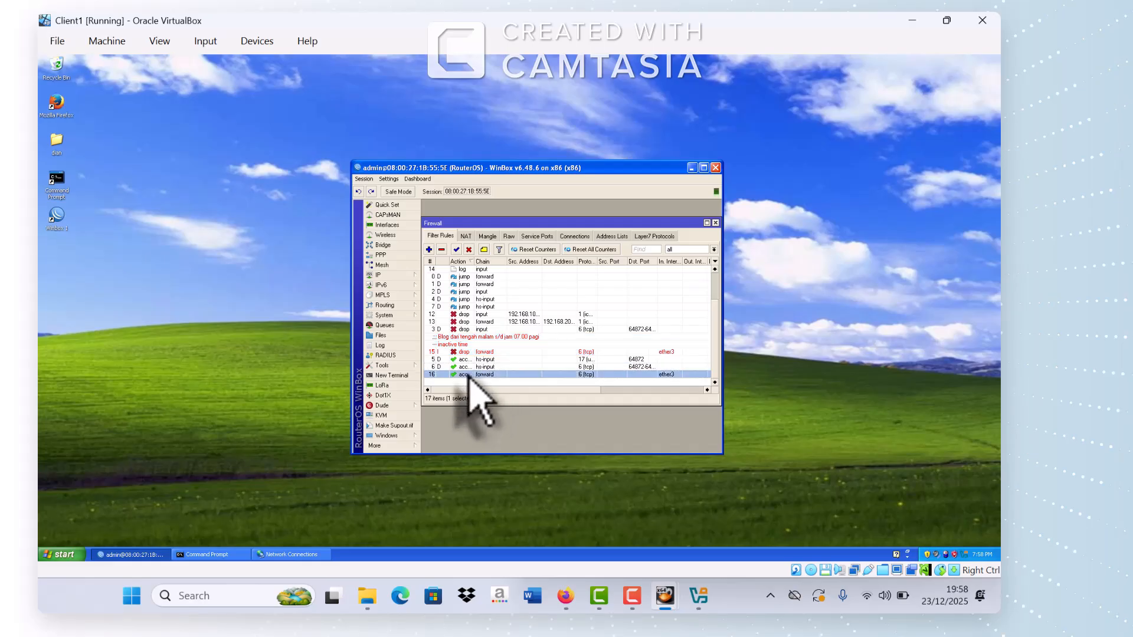
pyautogui.doubleClick(470, 375)
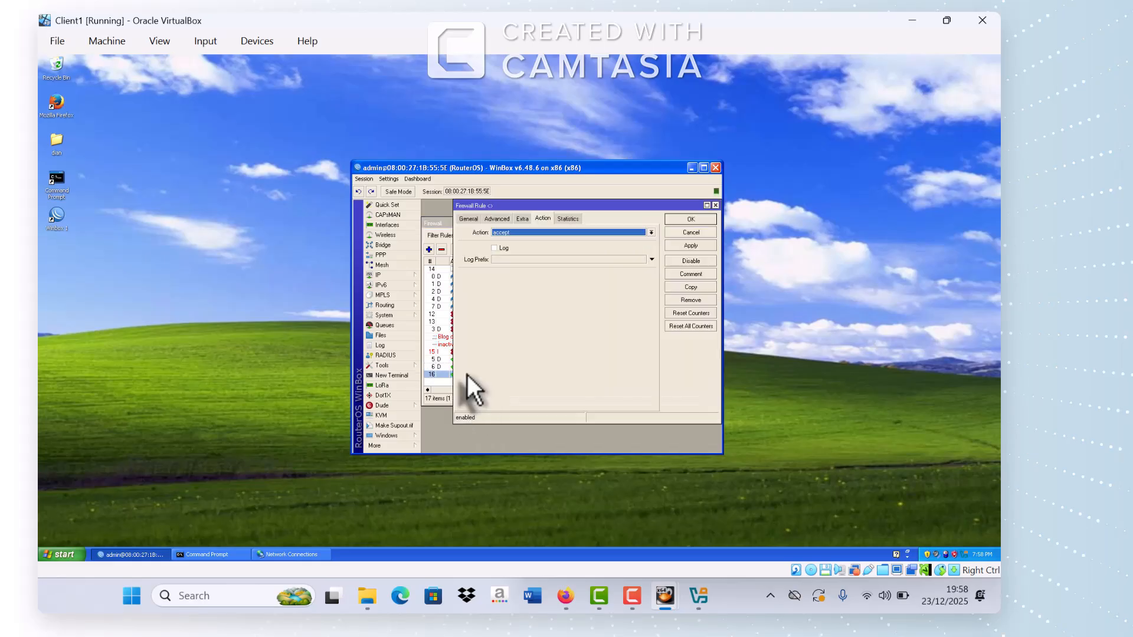
pyautogui.click(469, 219)
pyautogui.click(522, 219)
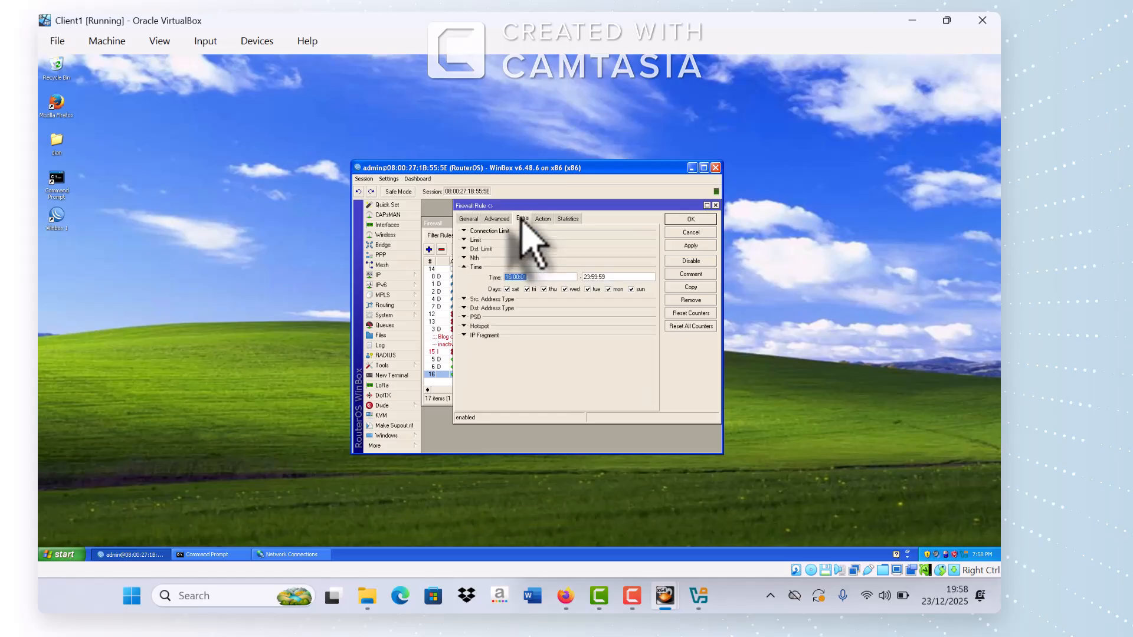
pyautogui.click(542, 219)
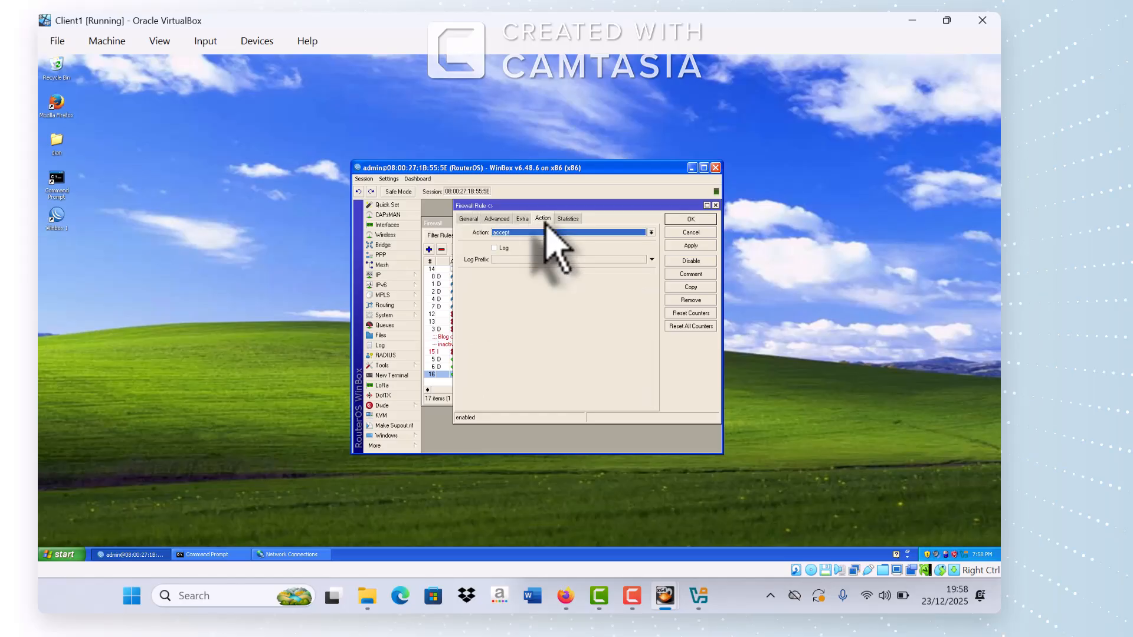
pyautogui.click(539, 233)
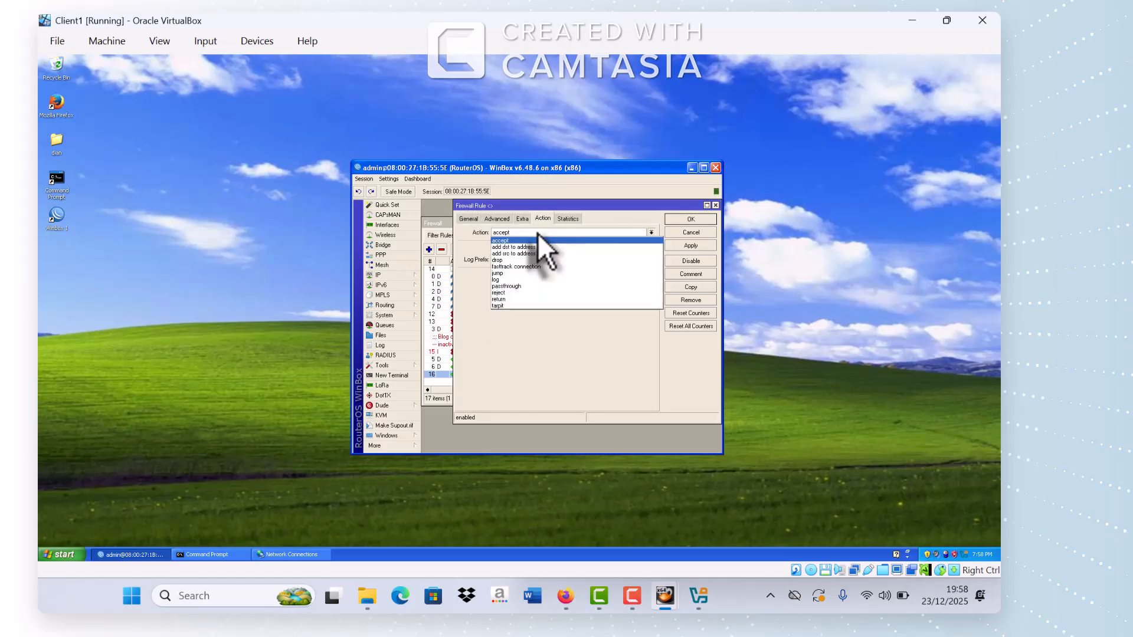
pyautogui.click(516, 259)
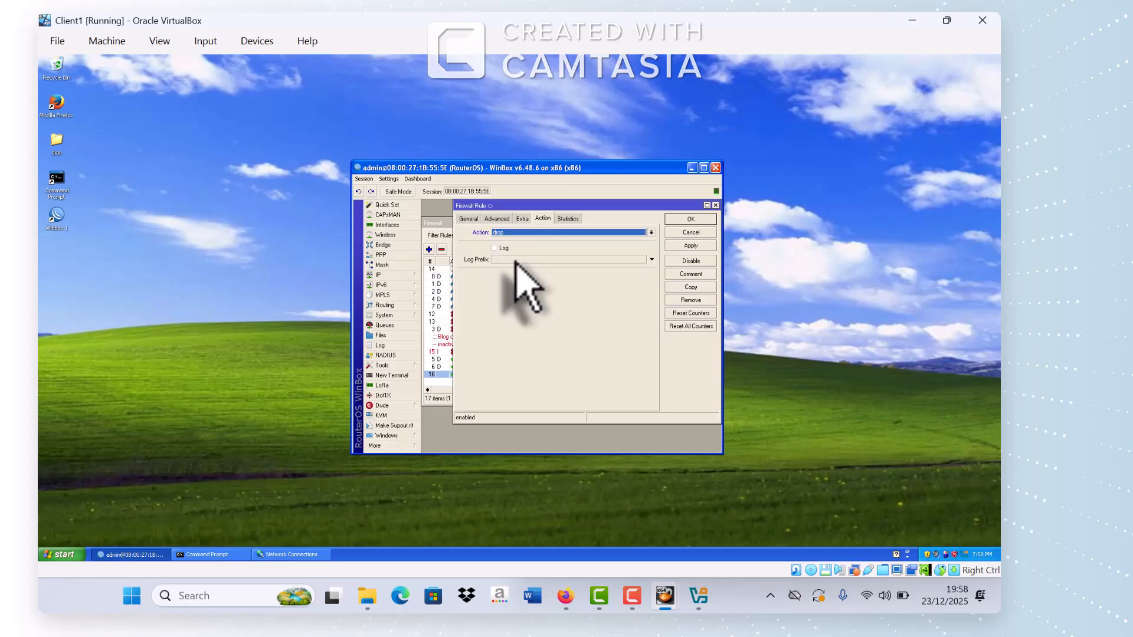
pyautogui.click(698, 276)
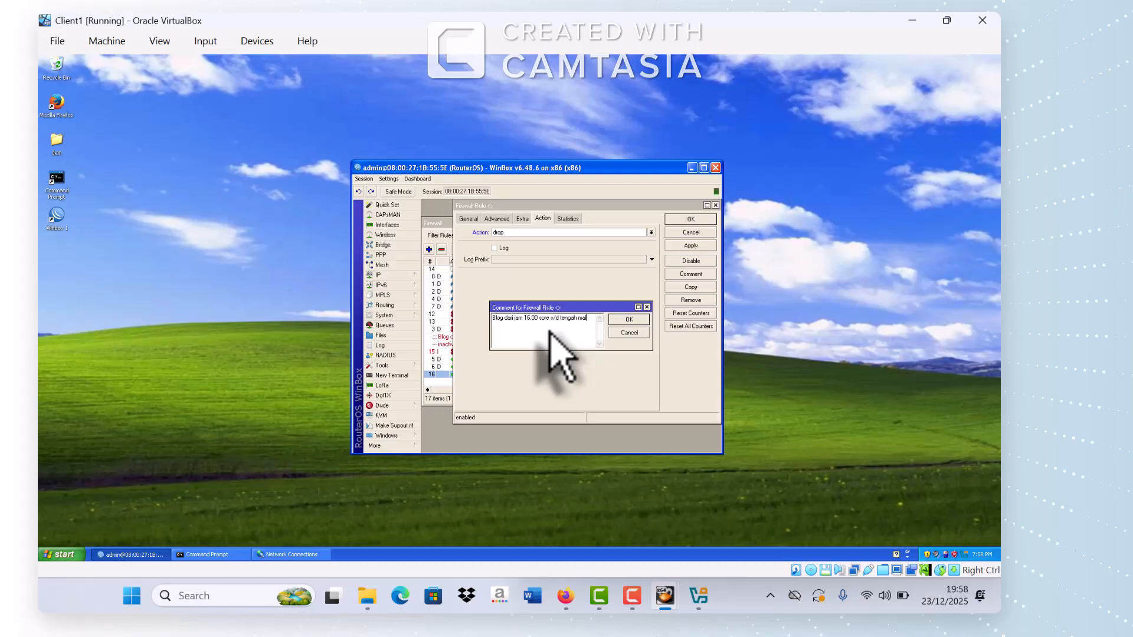
pyautogui.click(633, 321)
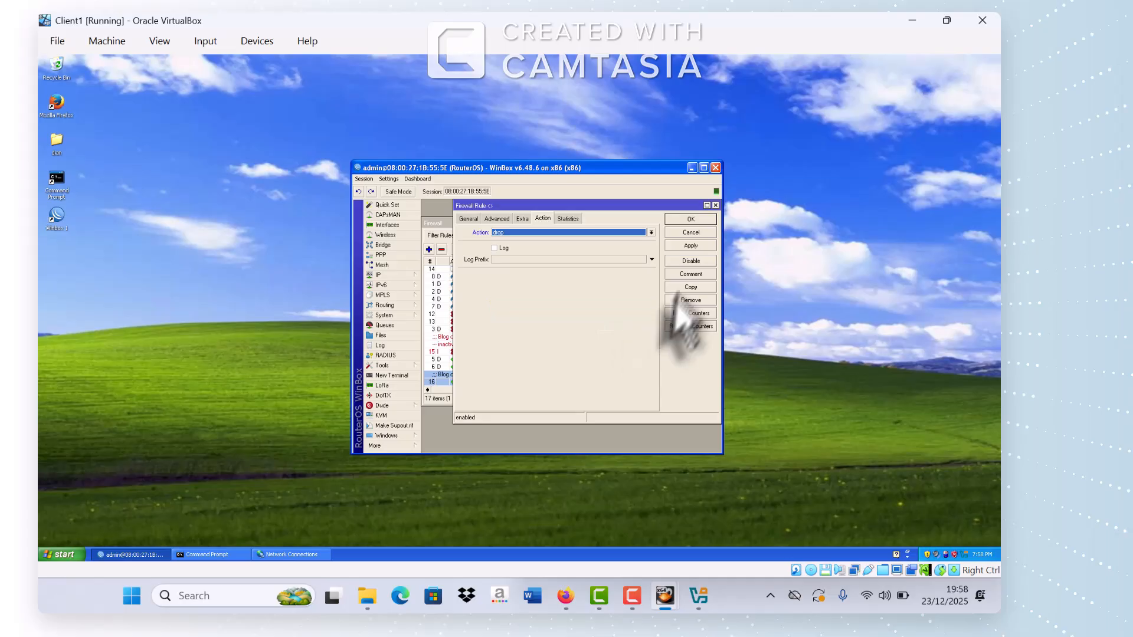
pyautogui.click(690, 245)
pyautogui.click(691, 221)
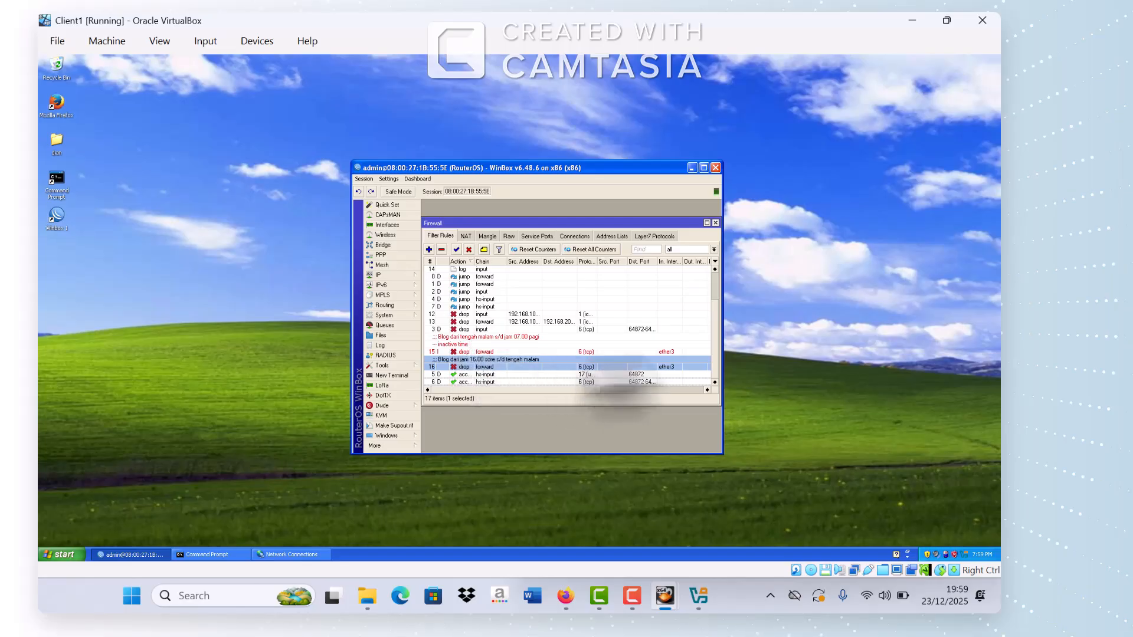
# Step: Bring the task sheet's linux.org and .mp3/.mkv blocking requirements to the front
pyautogui.click(715, 223)
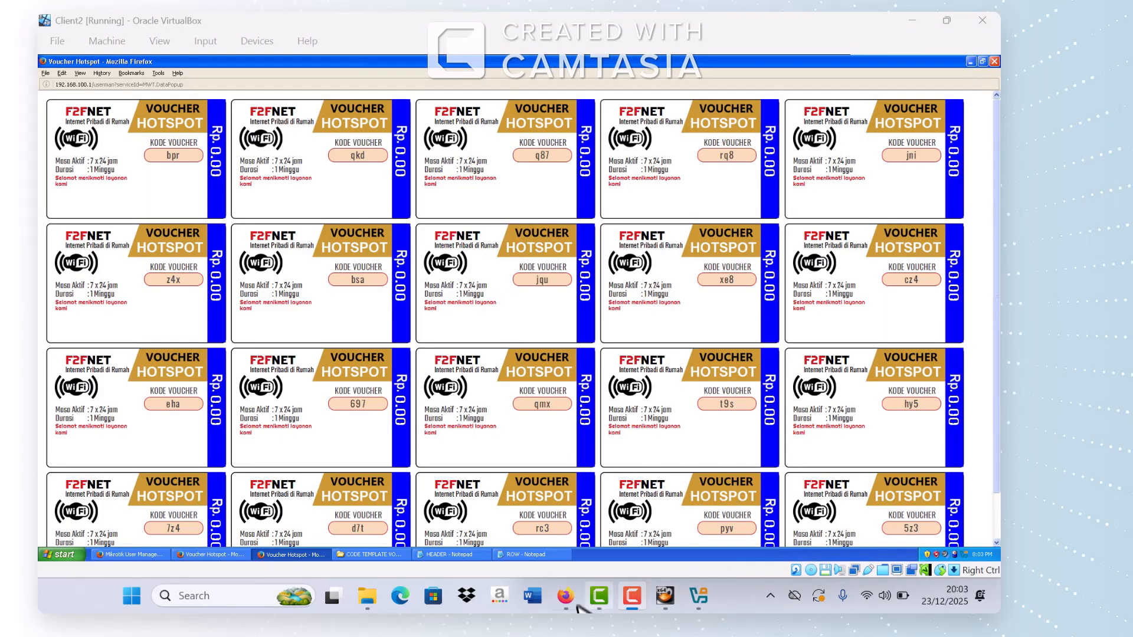
pyautogui.click(574, 597)
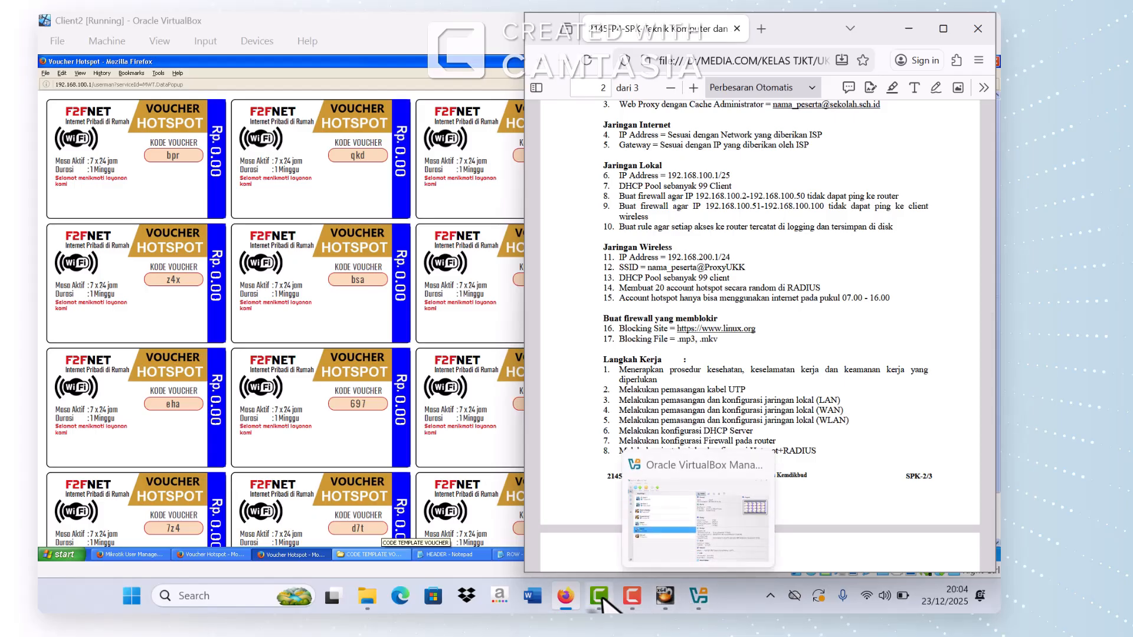
# Step: Switch back to the Client1 VM with its WinBox session
pyautogui.moveTo(665, 593)
pyautogui.click(662, 557)
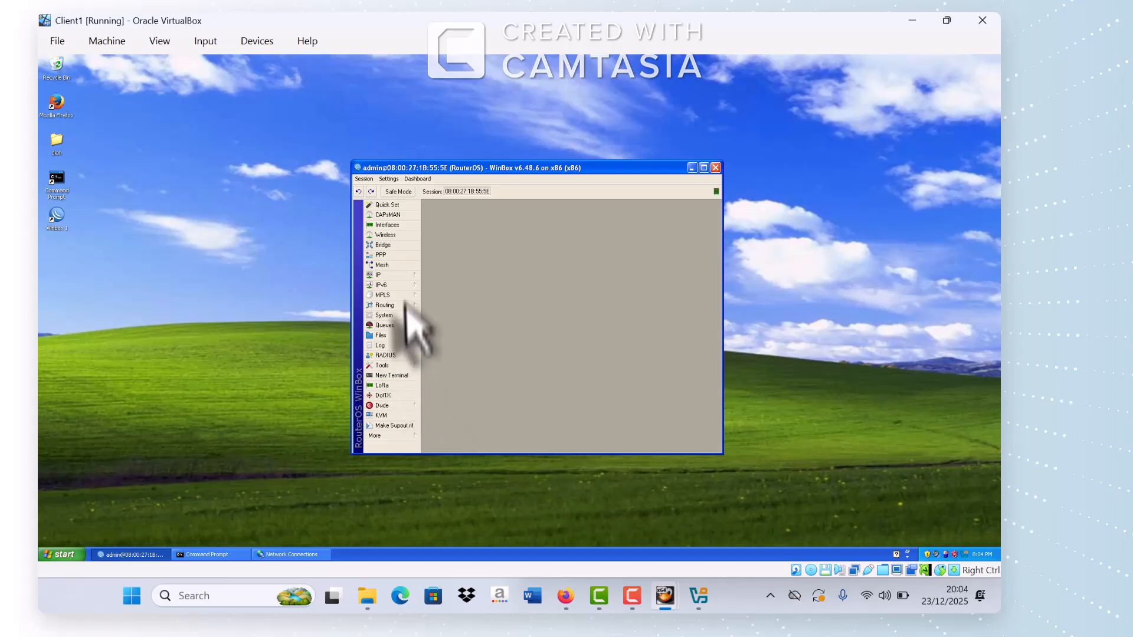
# Step: Open WinBox's Web Proxy settings, enabled on port 8080, and its empty Access list
pyautogui.click(394, 275)
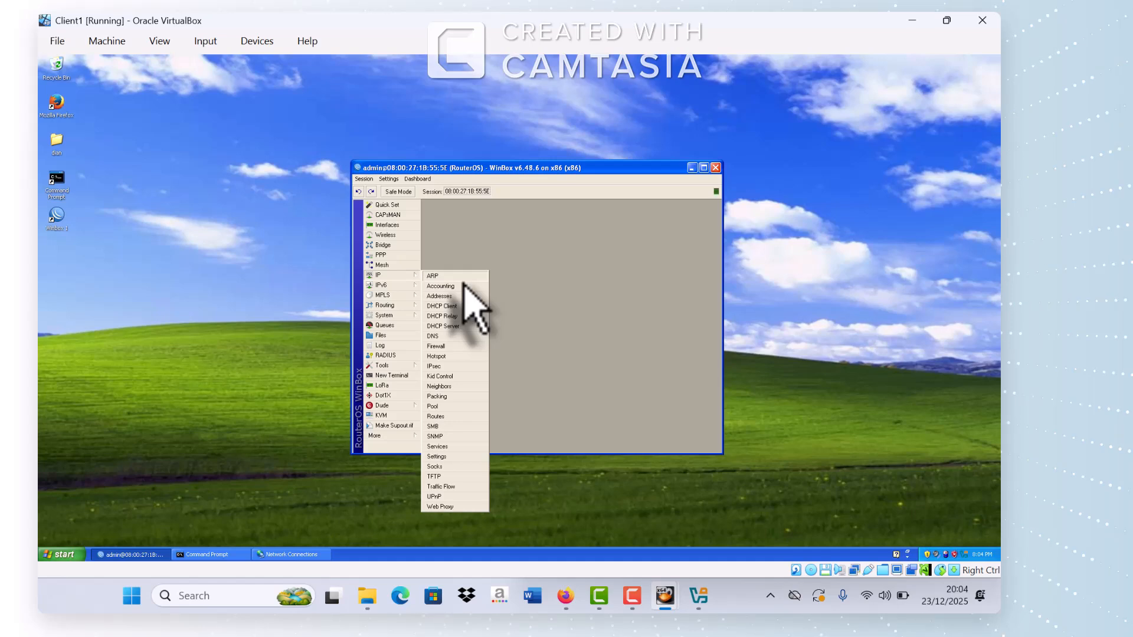
pyautogui.click(444, 508)
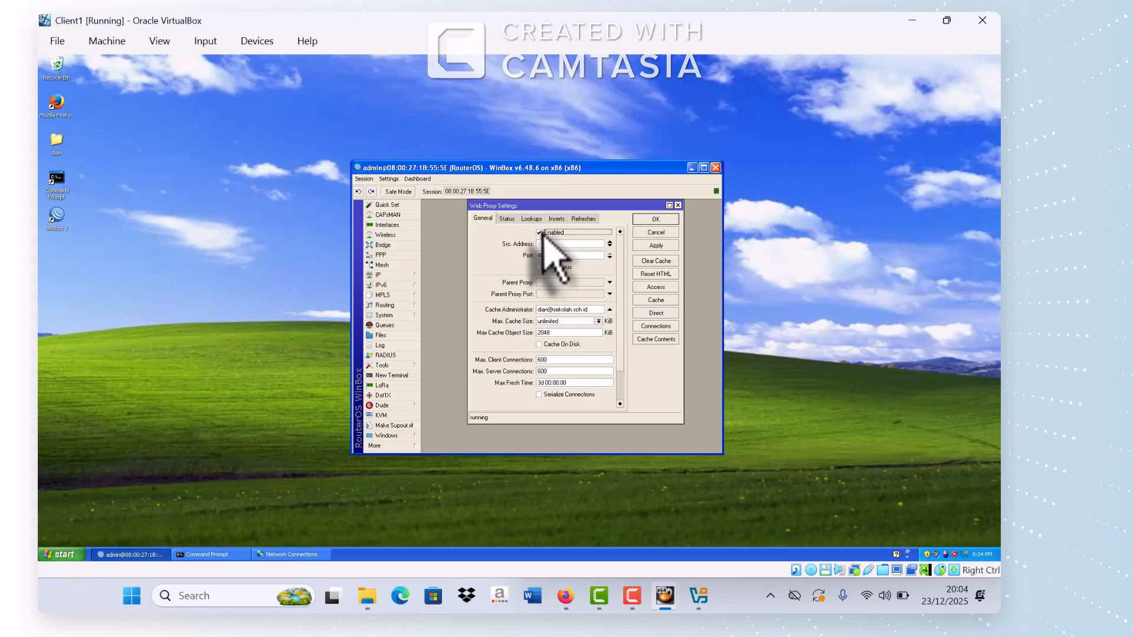
pyautogui.click(662, 288)
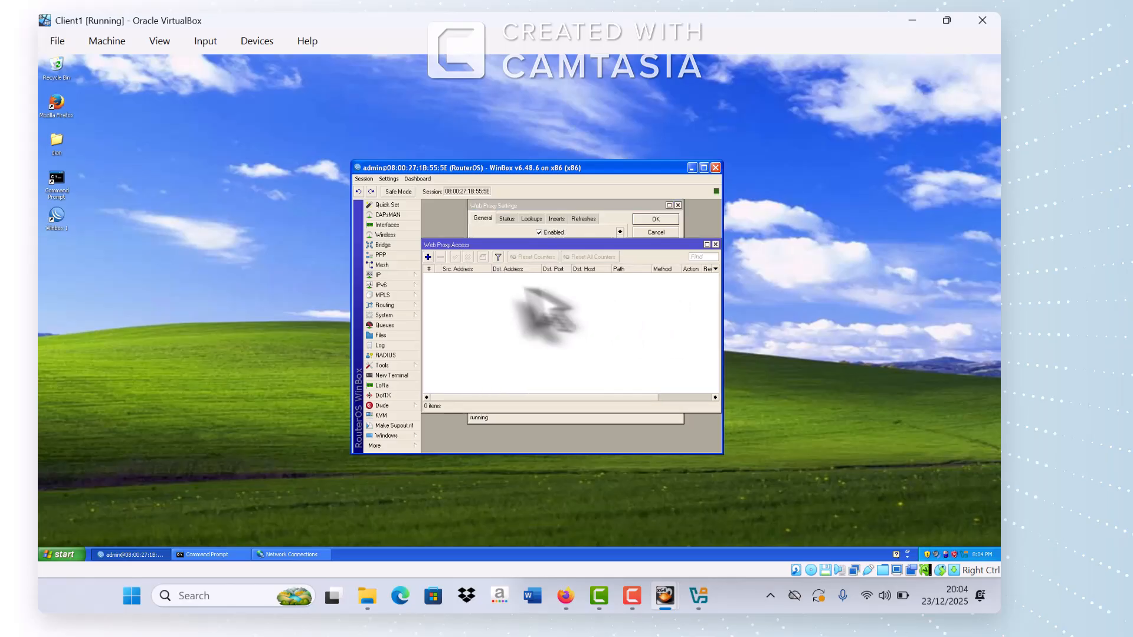
# Step: Add a web proxy access rule denying Dst. Host *linux.org
pyautogui.click(429, 258)
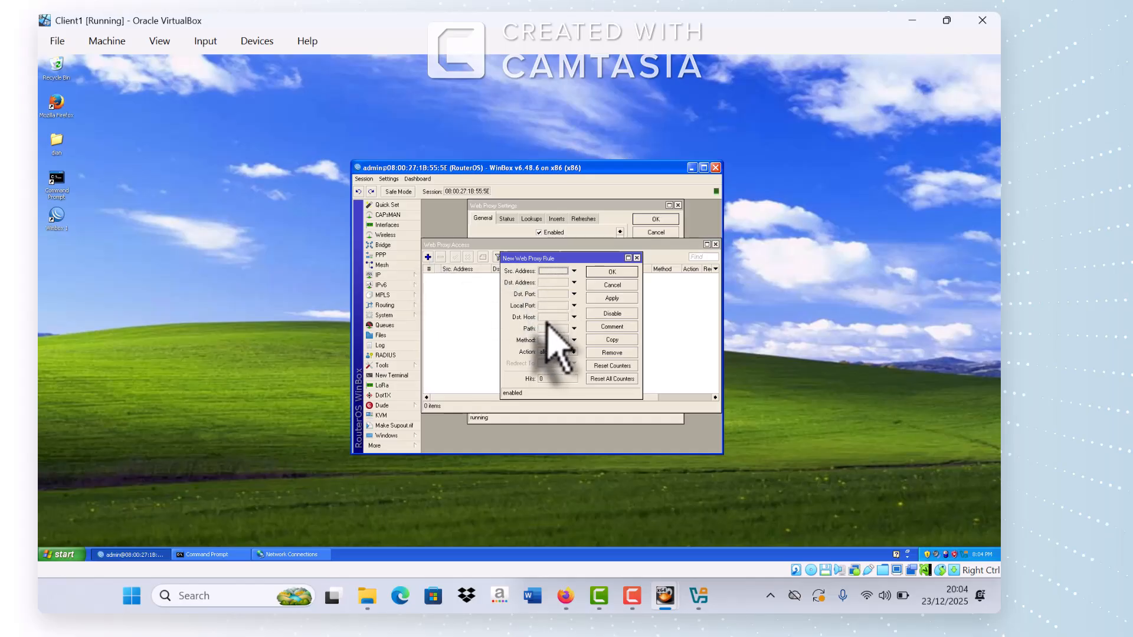
pyautogui.click(547, 318)
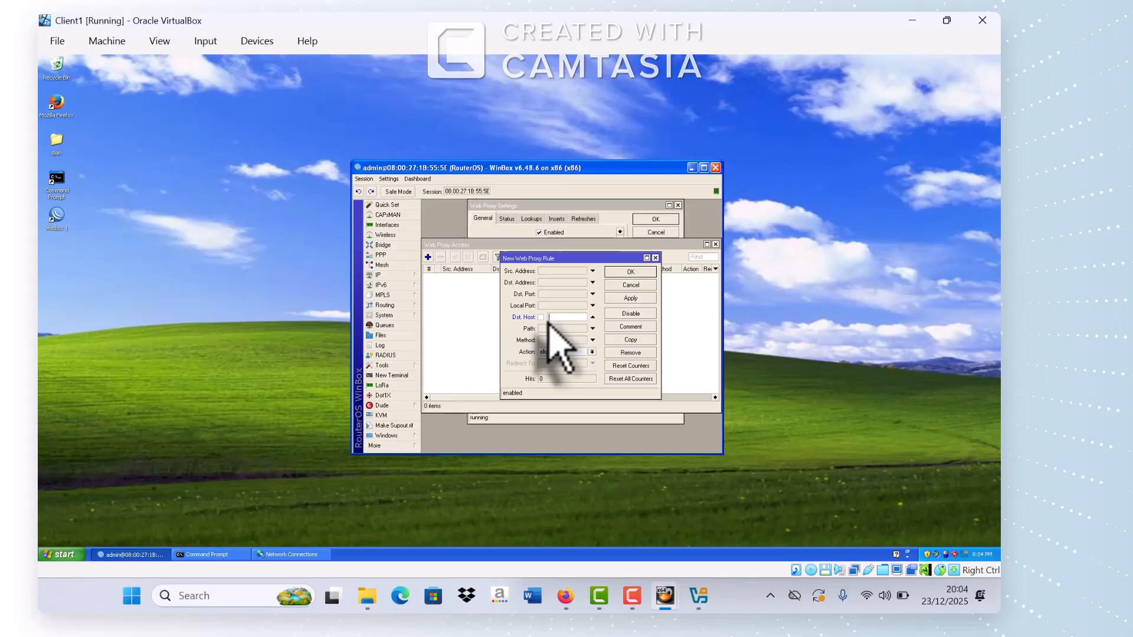
pyautogui.write('*')
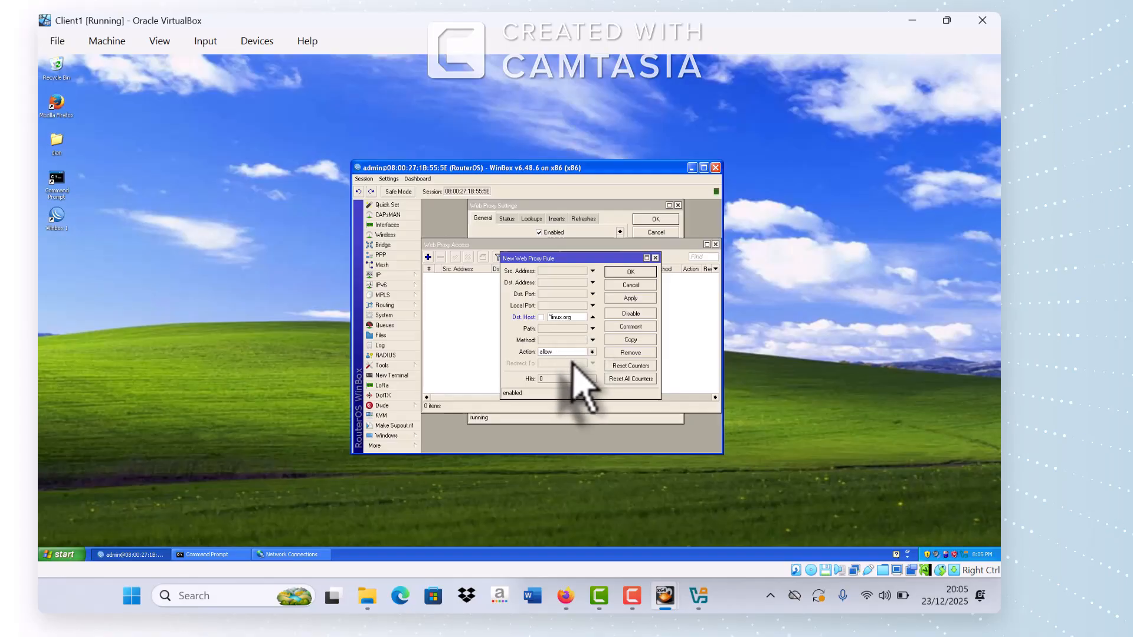
pyautogui.click(593, 352)
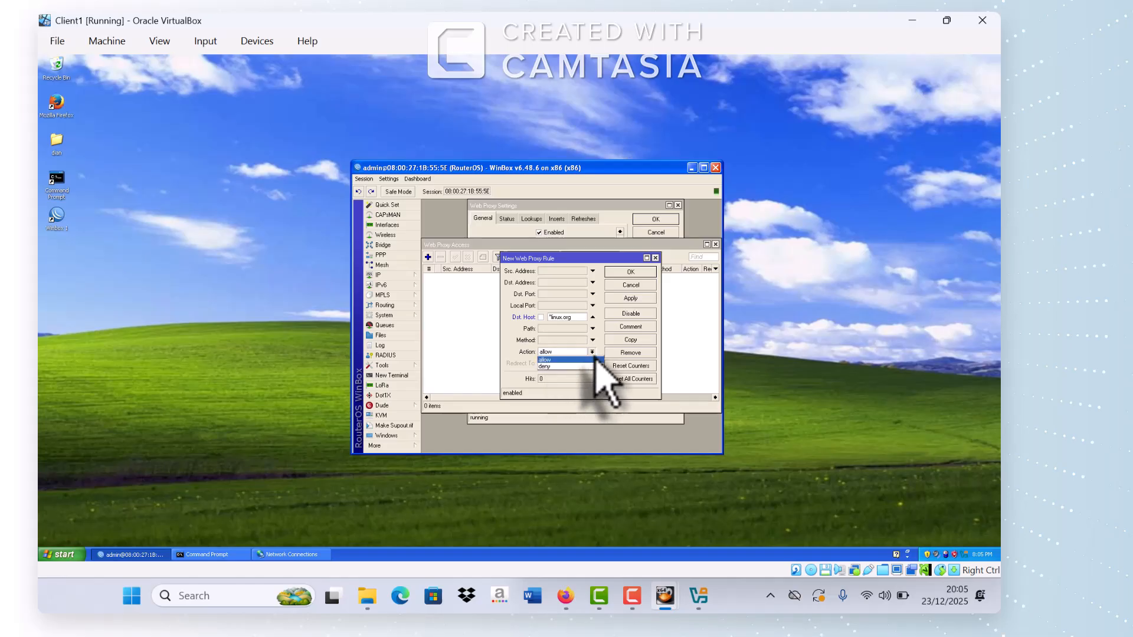
pyautogui.click(562, 366)
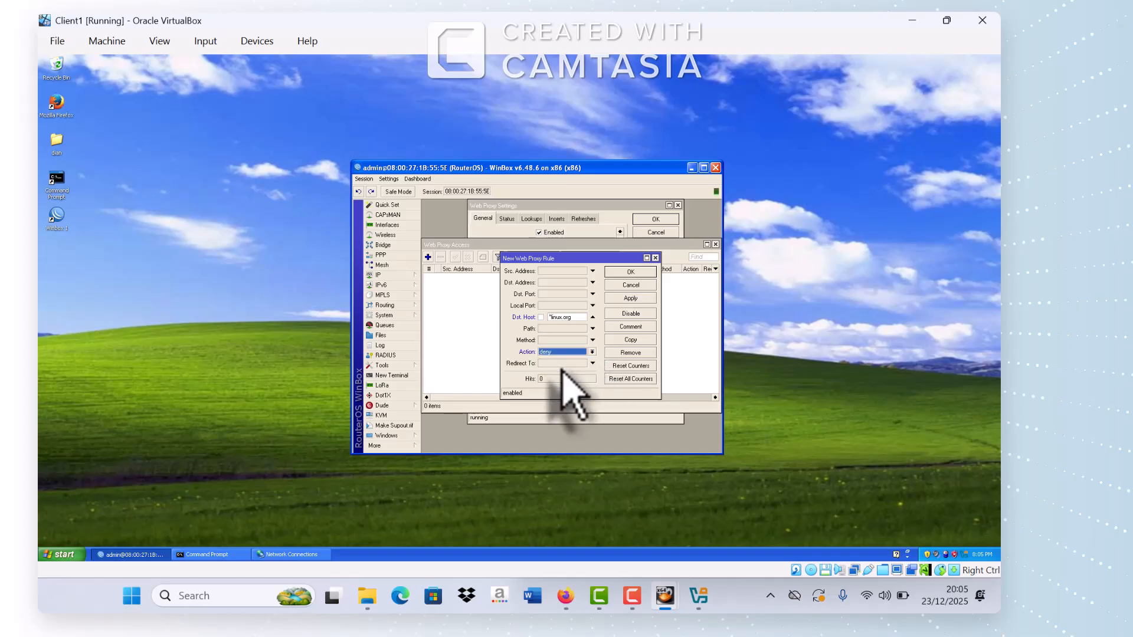
pyautogui.click(629, 298)
pyautogui.click(629, 272)
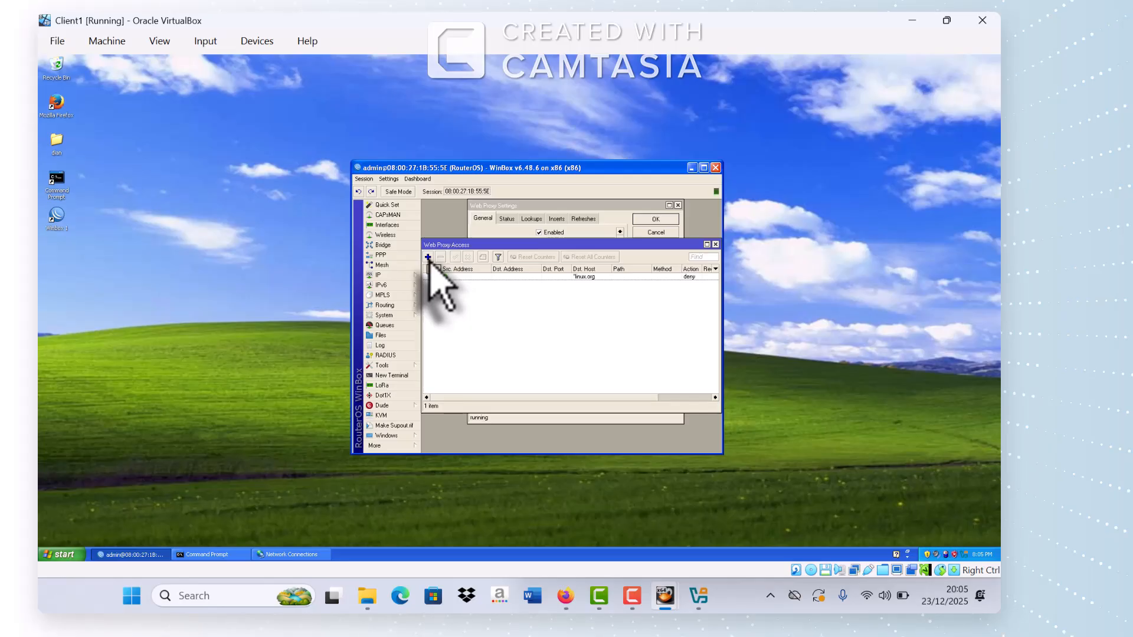
# Step: Add a second web proxy rule denying Path *.mp3
pyautogui.click(429, 258)
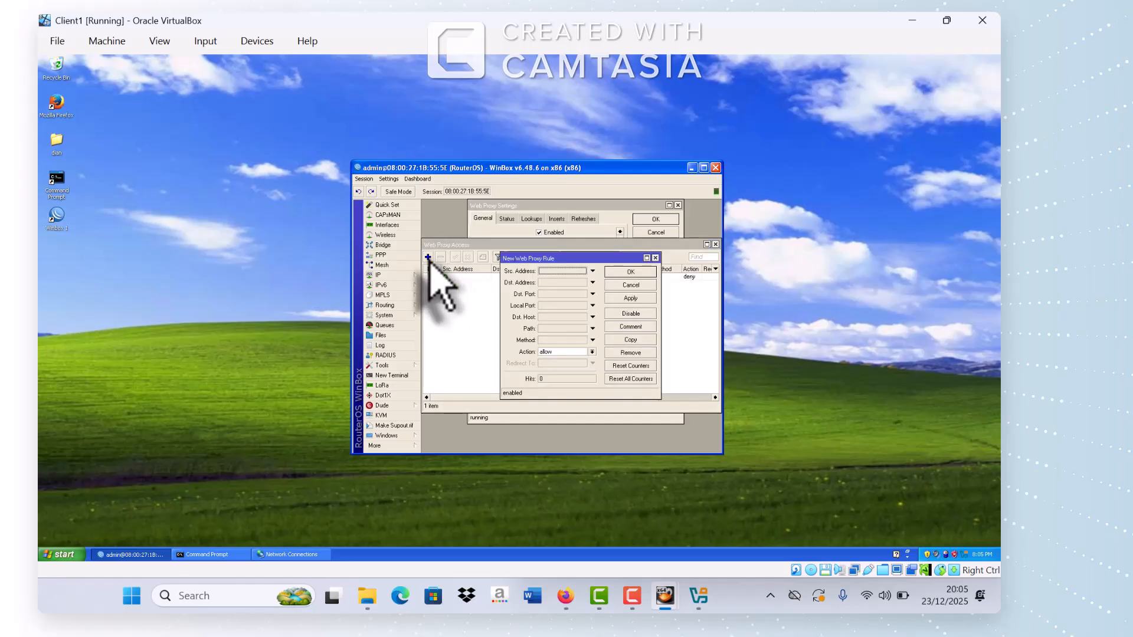
pyautogui.click(553, 328)
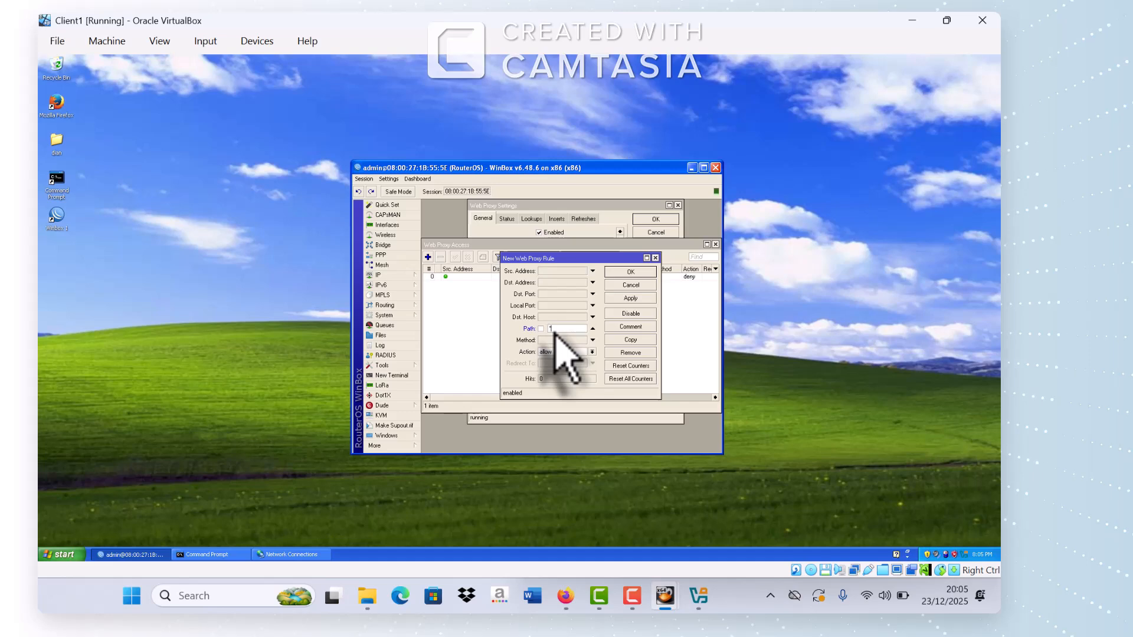
pyautogui.write('*.mp3')
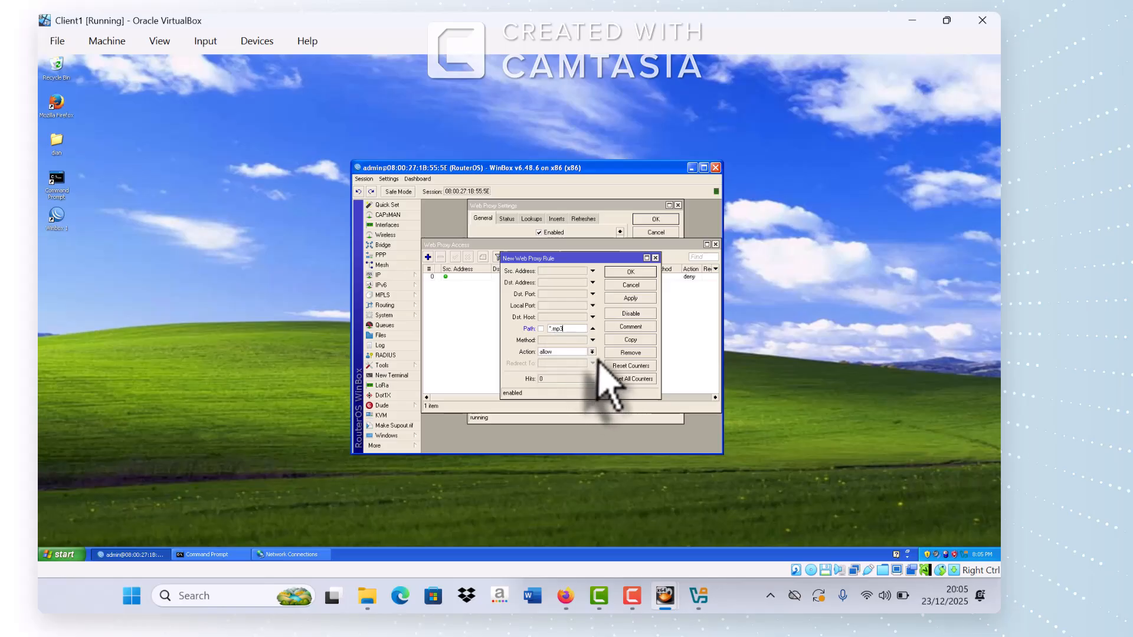
pyautogui.click(592, 352)
pyautogui.click(561, 367)
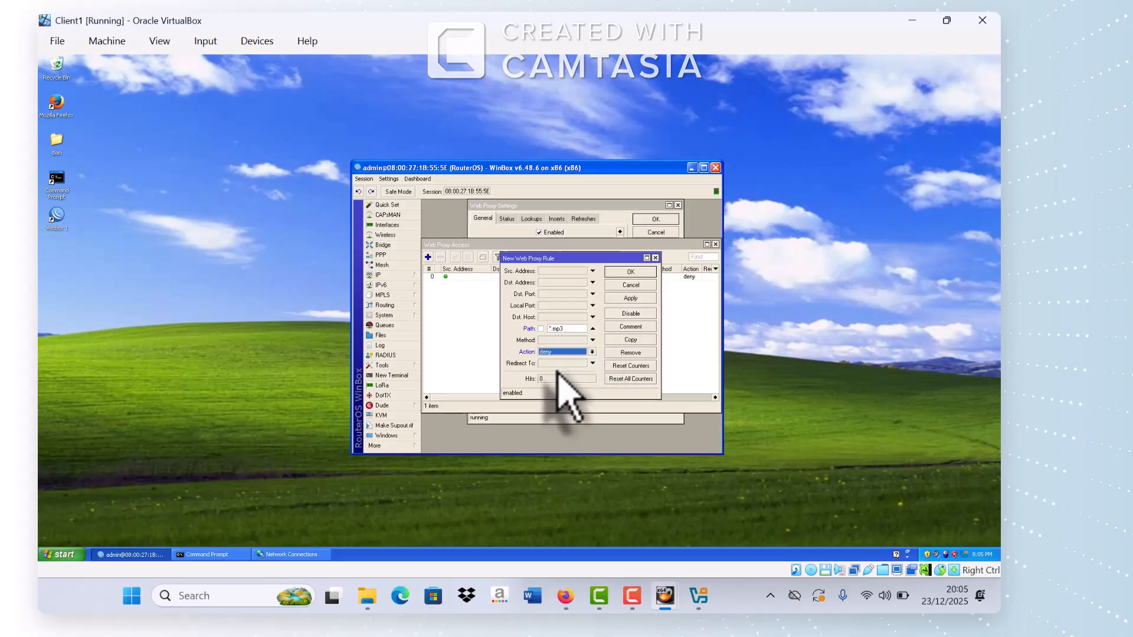
pyautogui.click(630, 298)
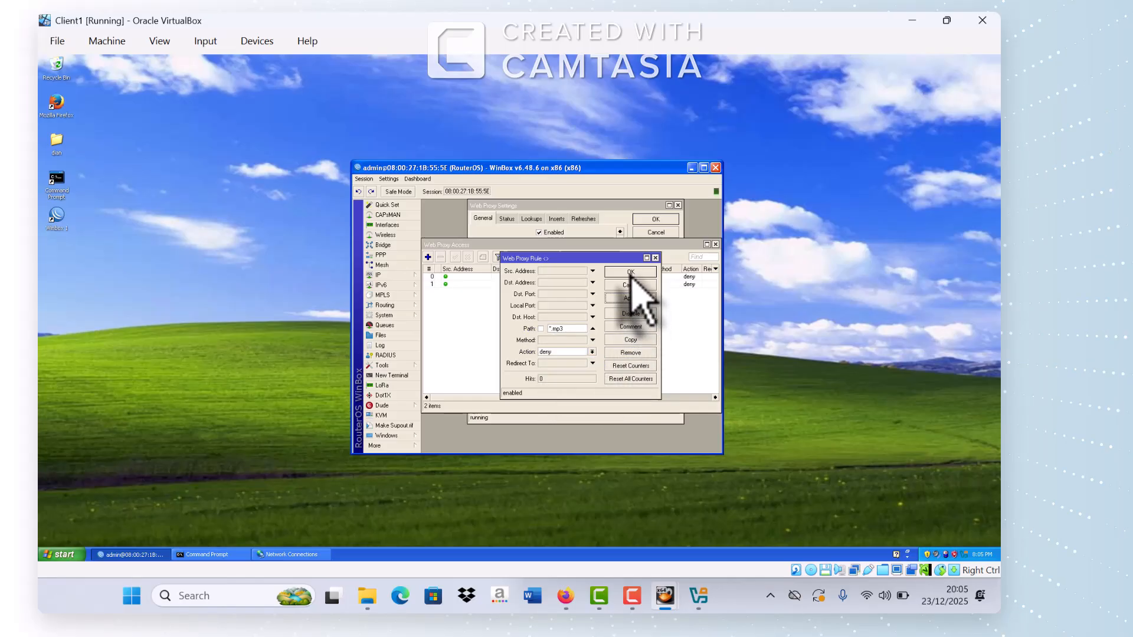
pyautogui.click(630, 272)
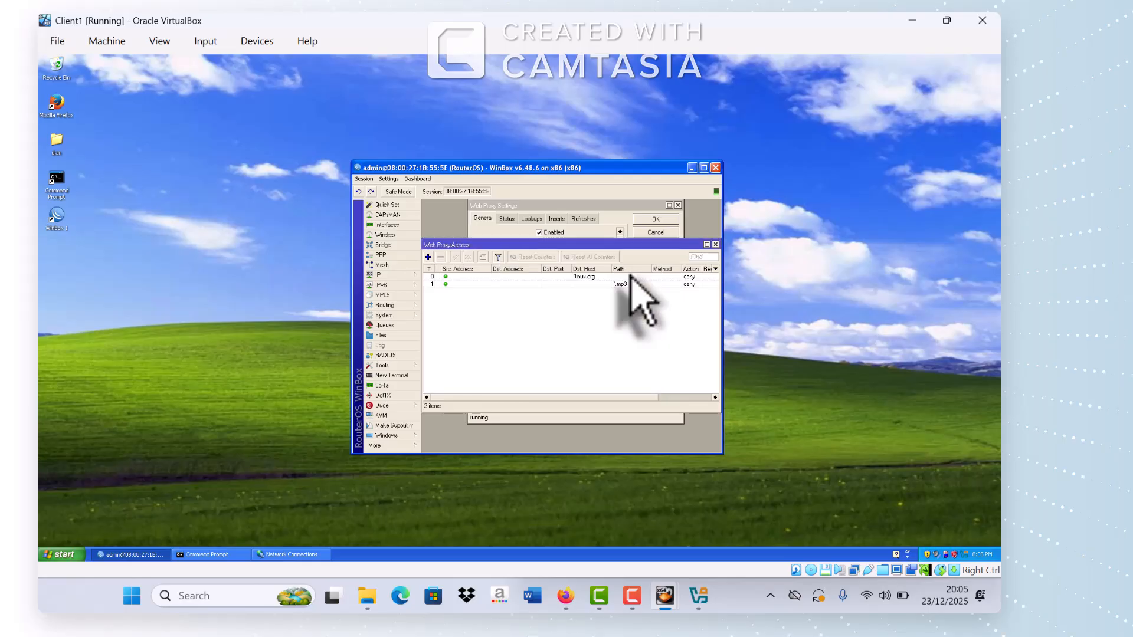
# Step: Add a third web proxy rule denying Path *.mkv and close the access list
pyautogui.click(428, 258)
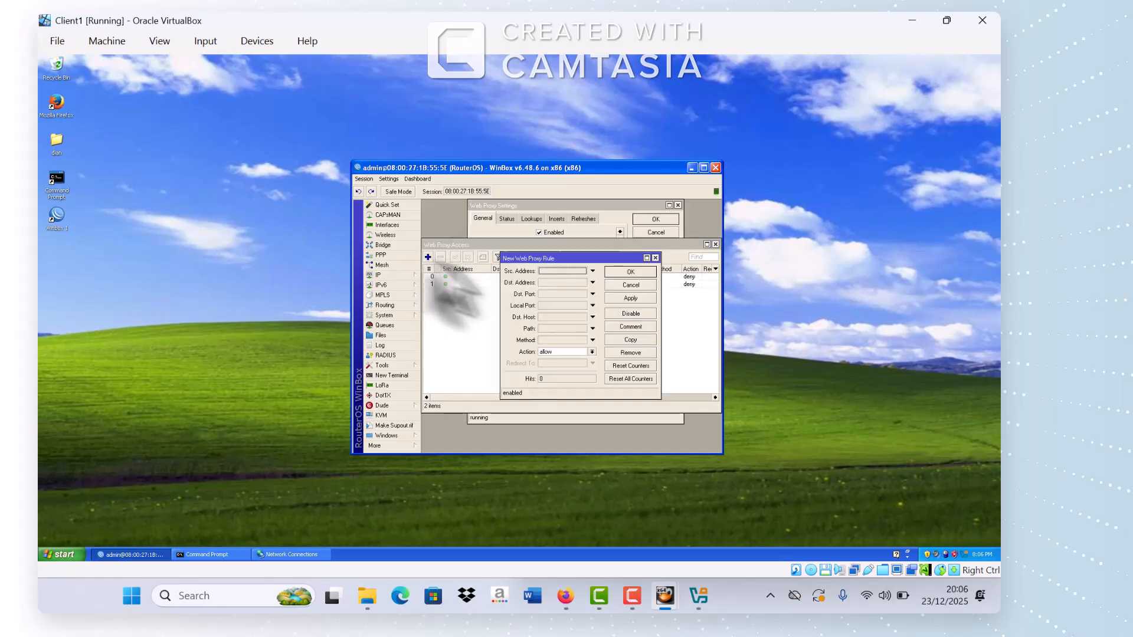
pyautogui.click(552, 329)
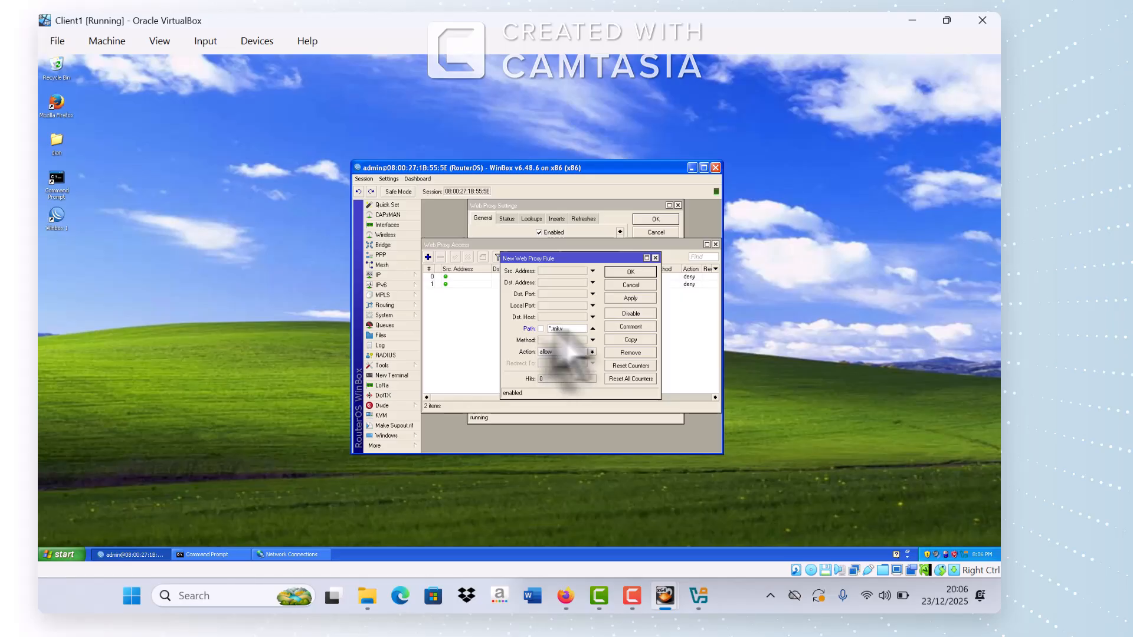
pyautogui.click(592, 352)
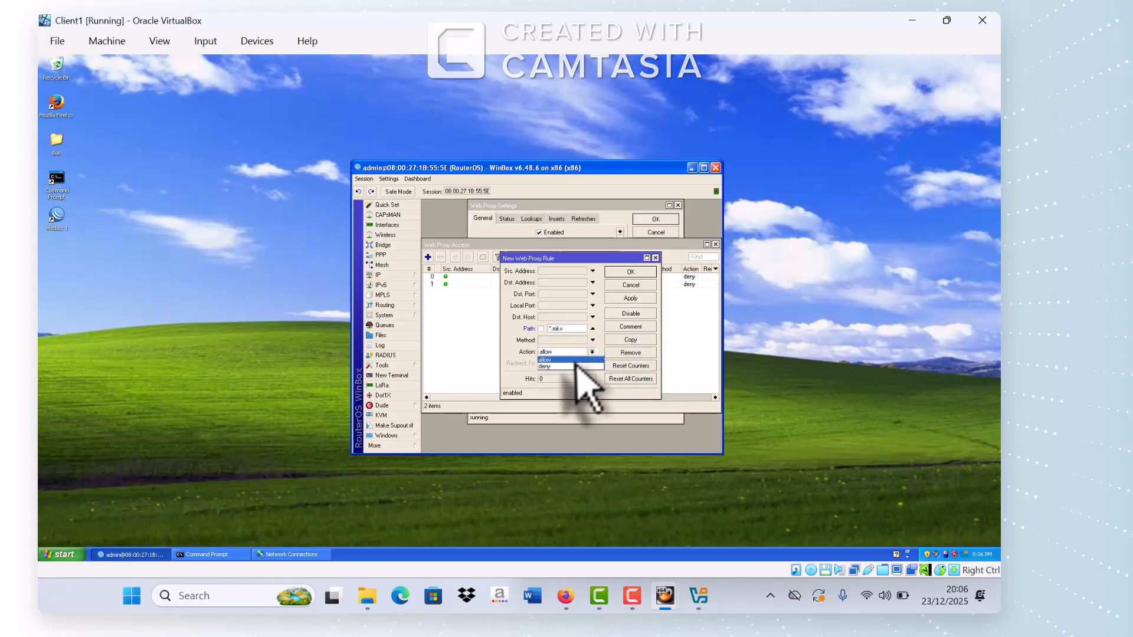
pyautogui.click(571, 370)
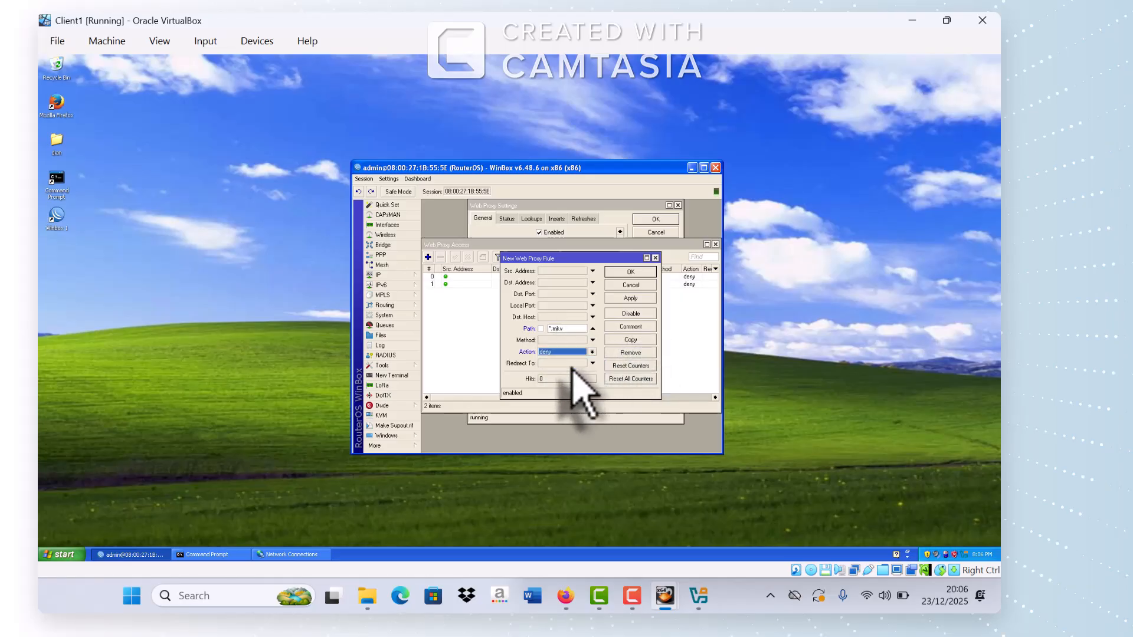
pyautogui.click(630, 298)
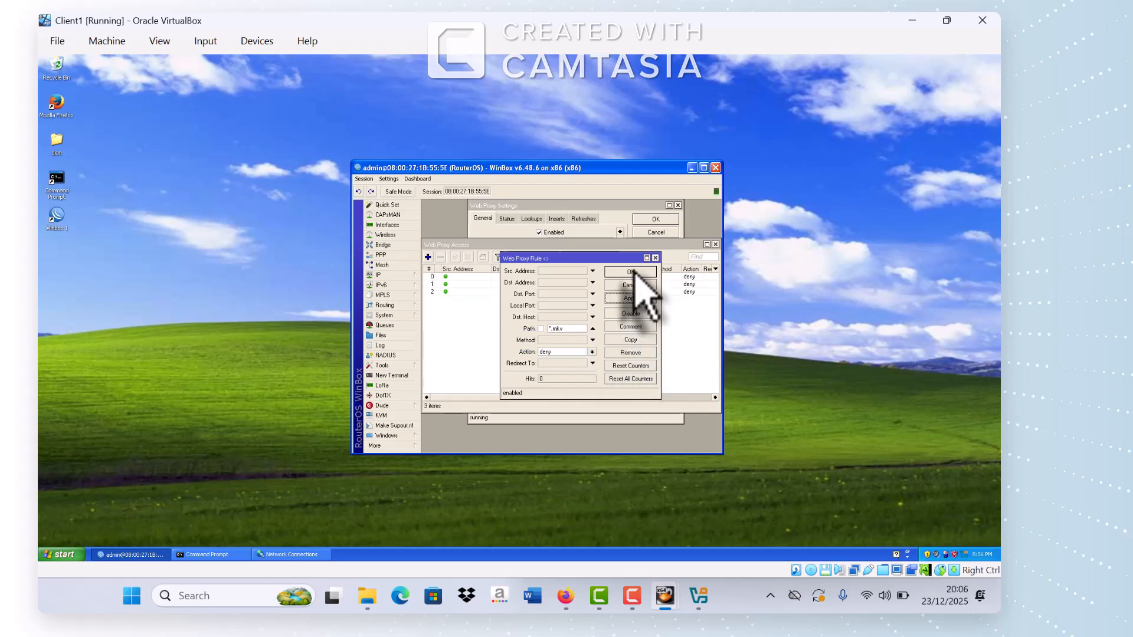
pyautogui.click(631, 273)
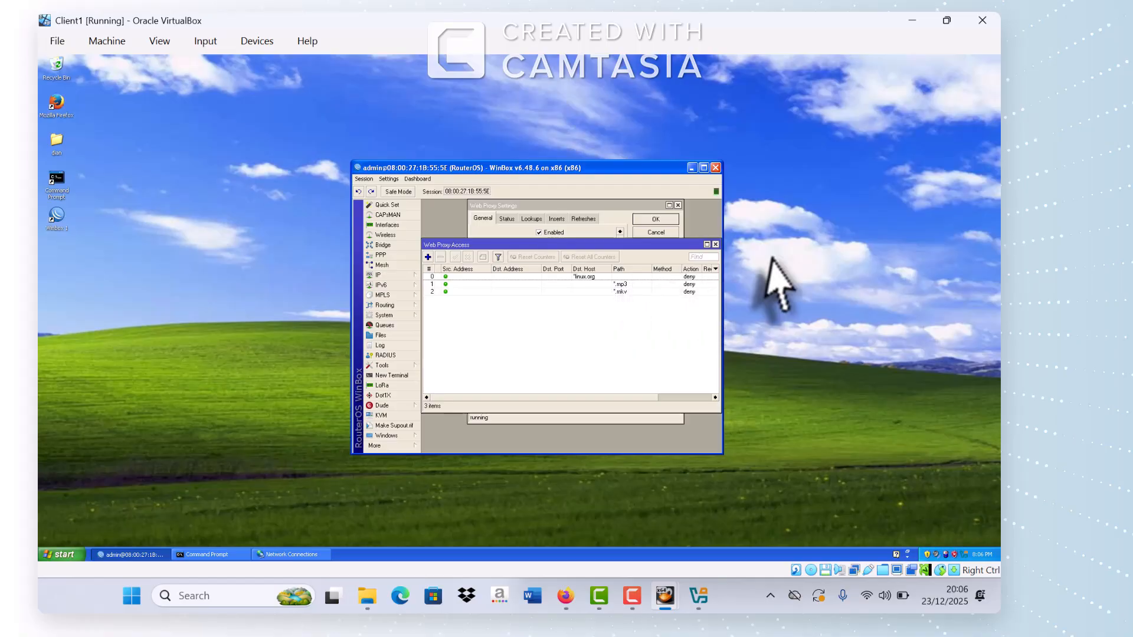
pyautogui.click(716, 244)
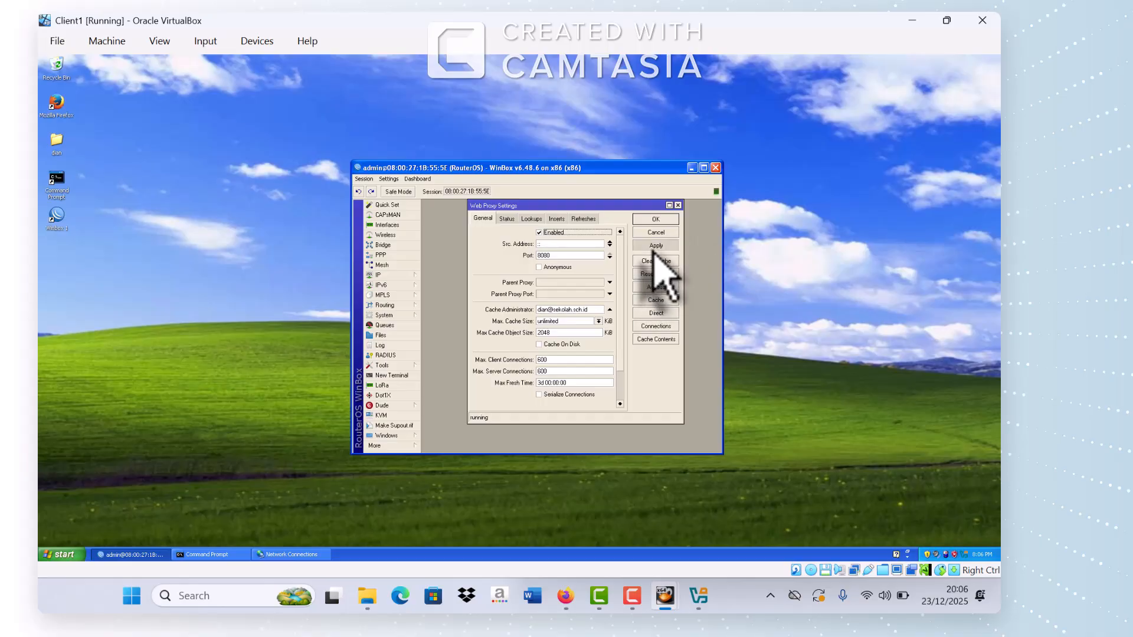
# Step: Save the web proxy settings and switch to the firewall's NAT rules
pyautogui.click(648, 247)
pyautogui.click(649, 220)
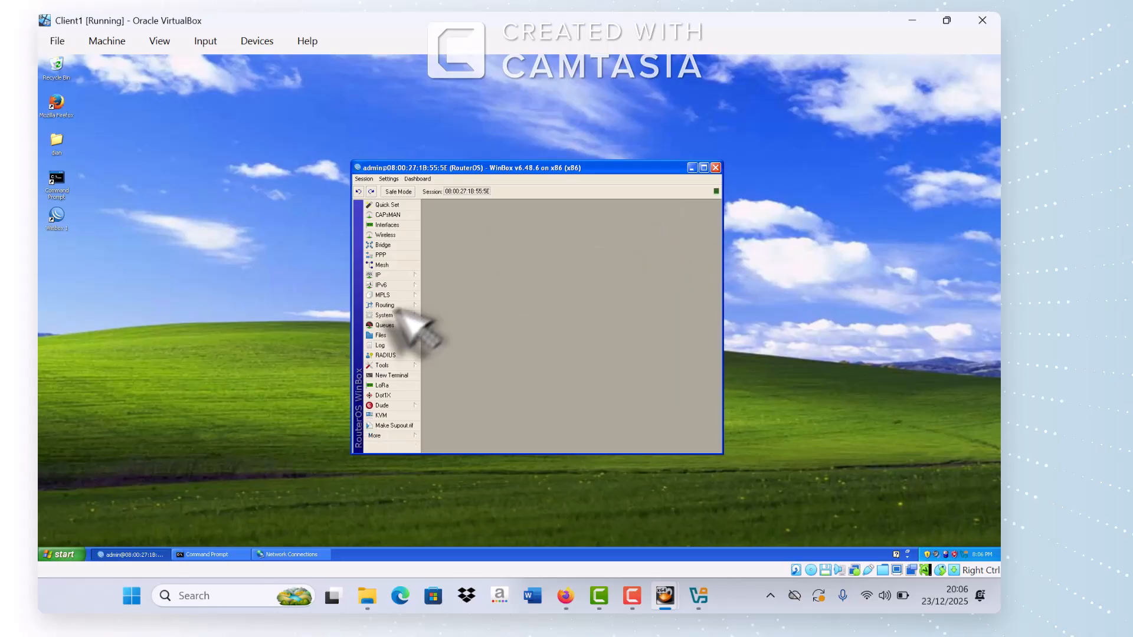
pyautogui.click(384, 276)
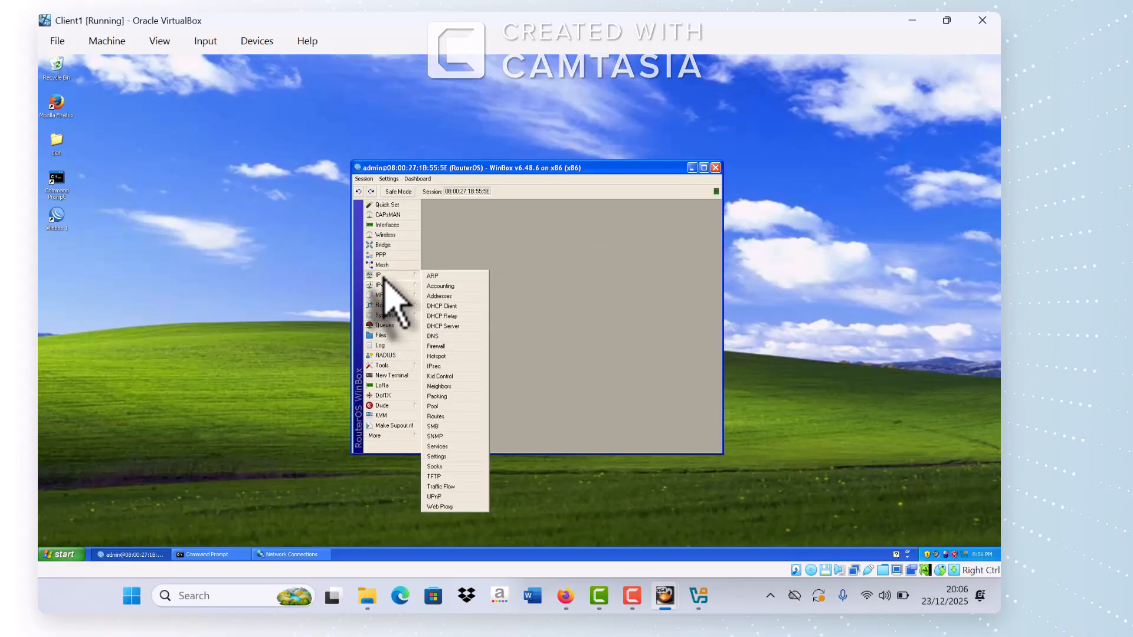
pyautogui.click(444, 346)
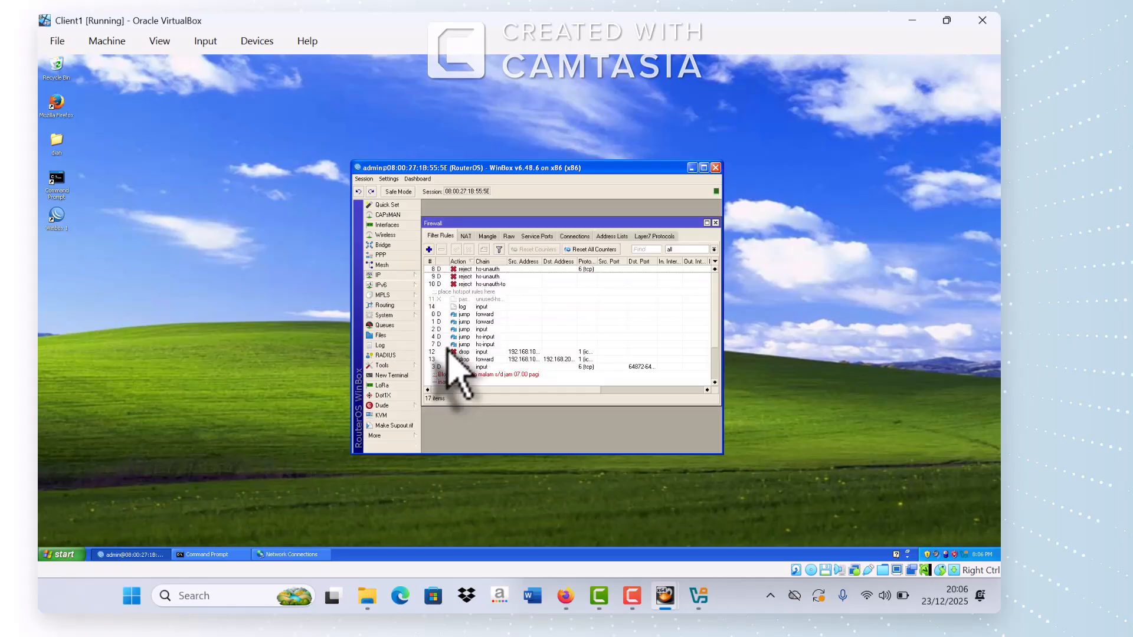
pyautogui.click(470, 237)
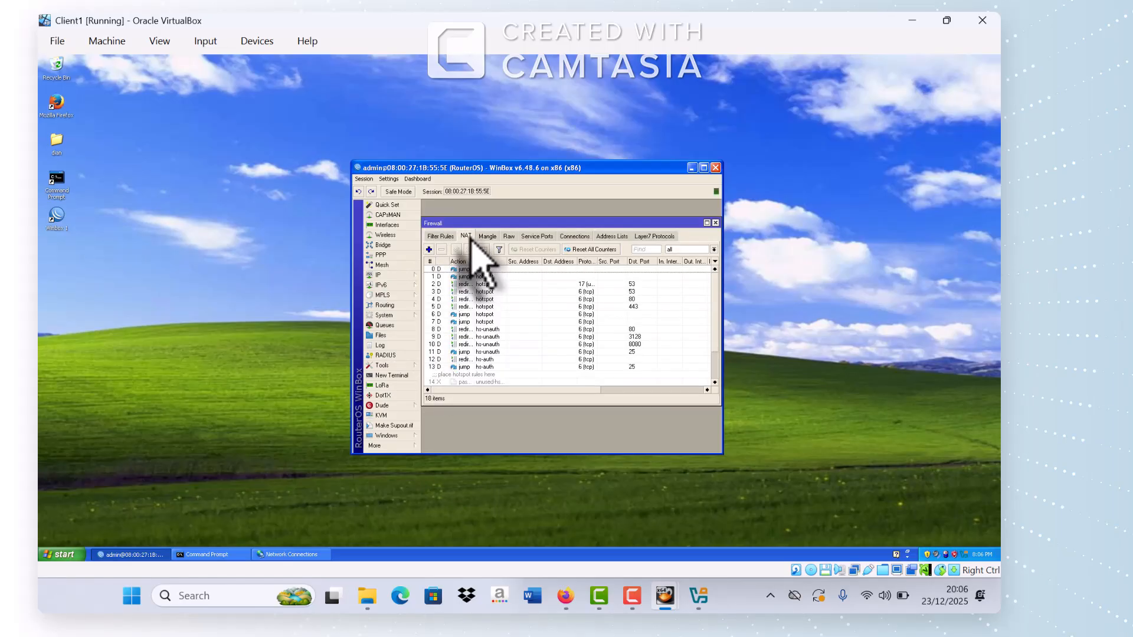
# Step: Create a new dstnat NAT rule matching TCP destination port 80
pyautogui.click(429, 249)
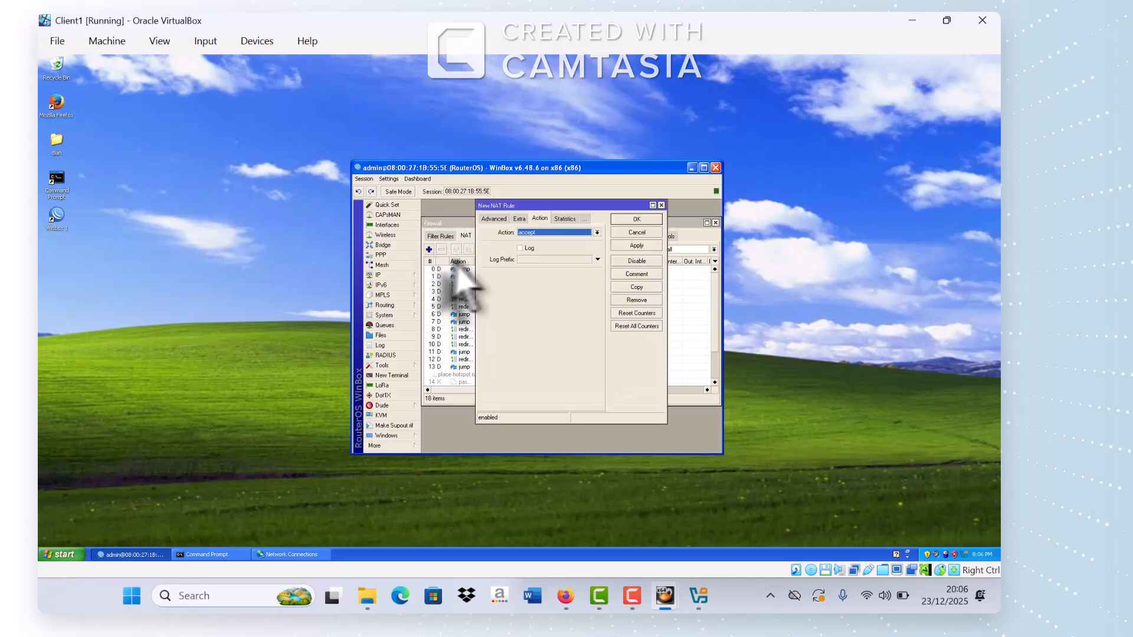
pyautogui.click(501, 220)
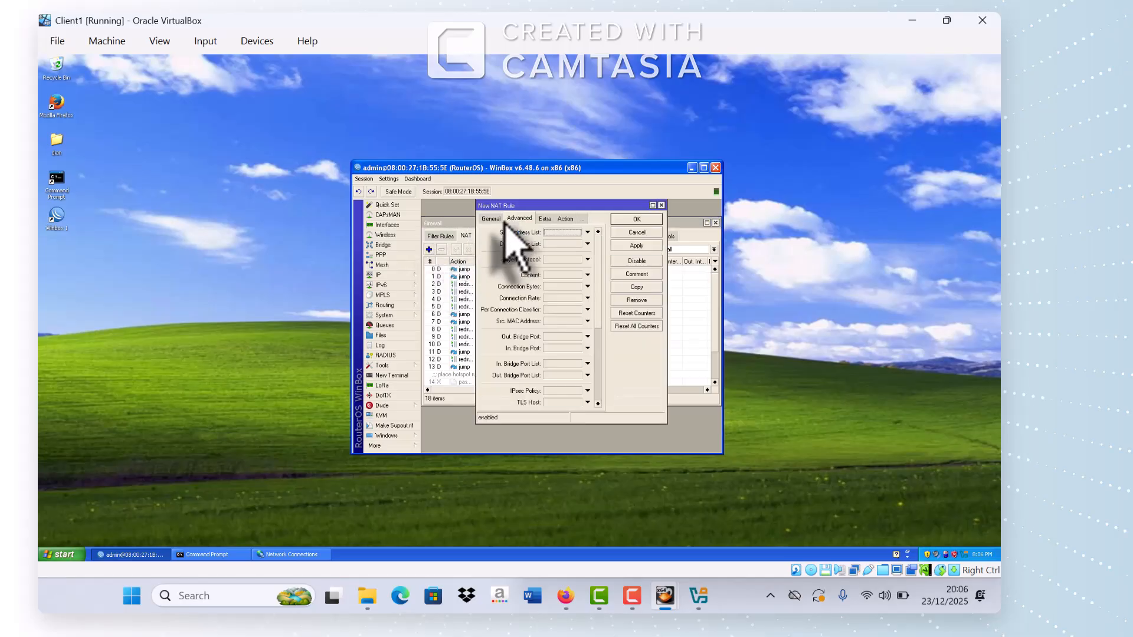
pyautogui.click(491, 219)
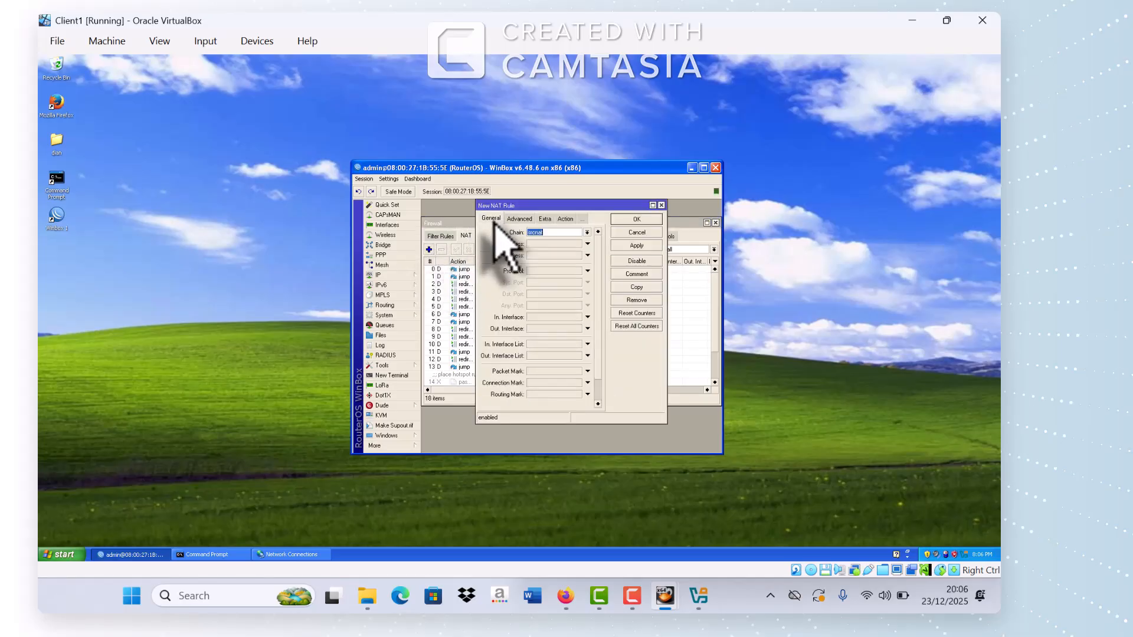
pyautogui.click(554, 234)
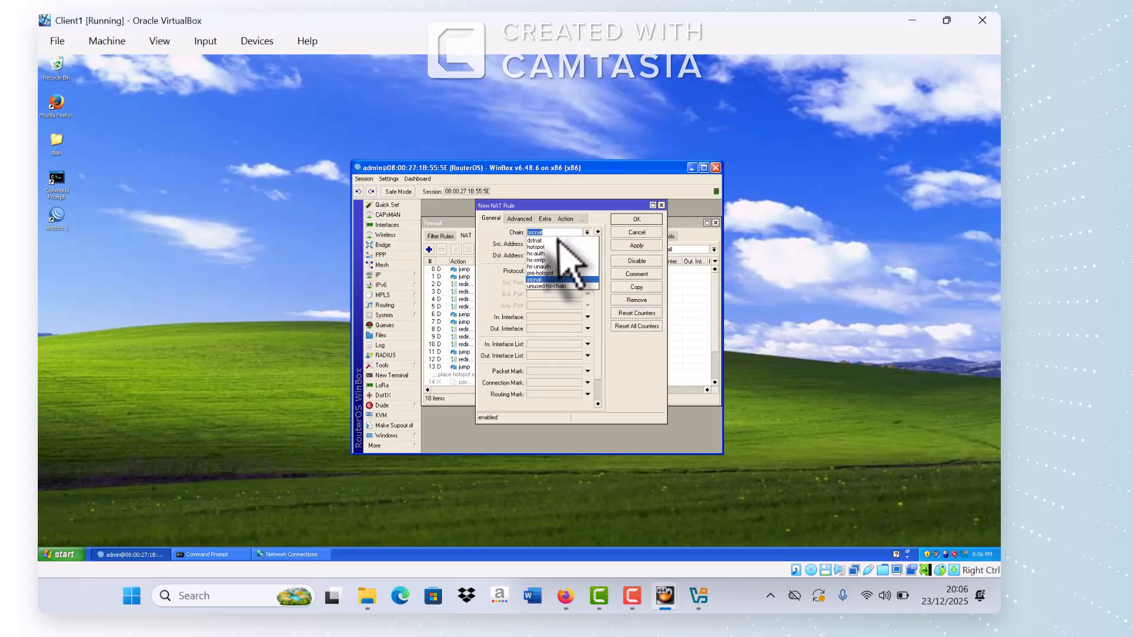
pyautogui.click(557, 244)
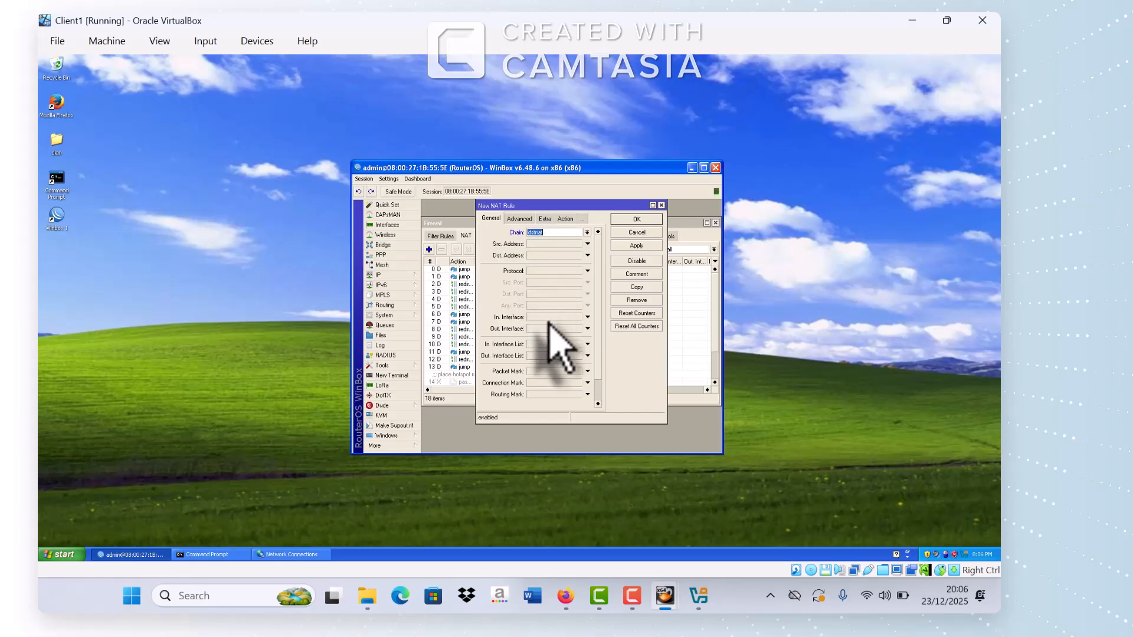
pyautogui.click(562, 271)
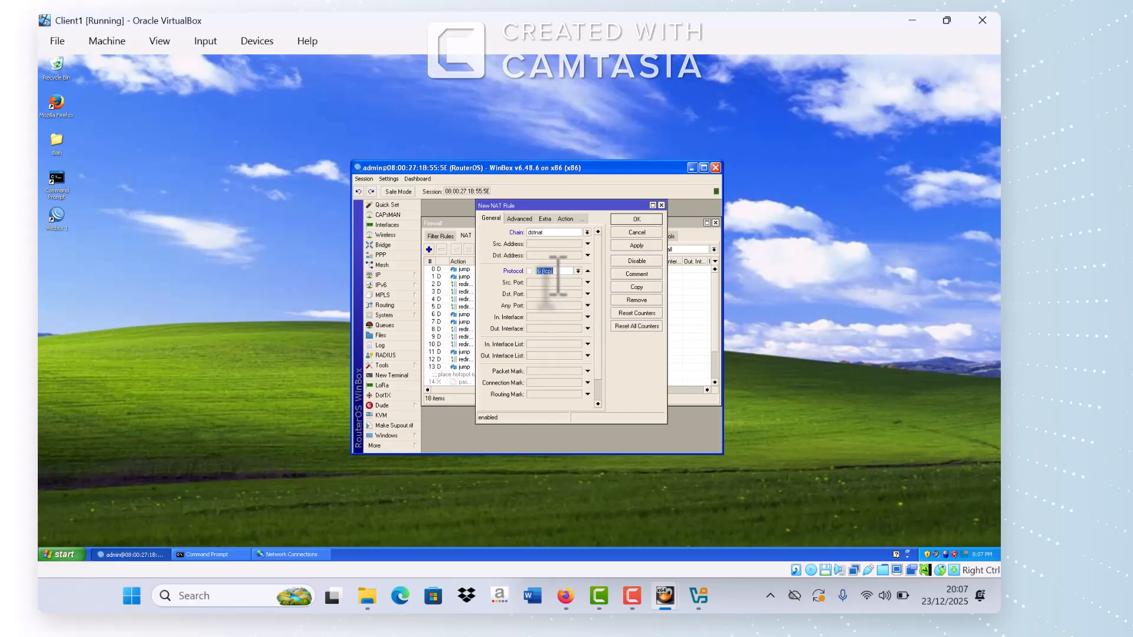
pyautogui.click(537, 295)
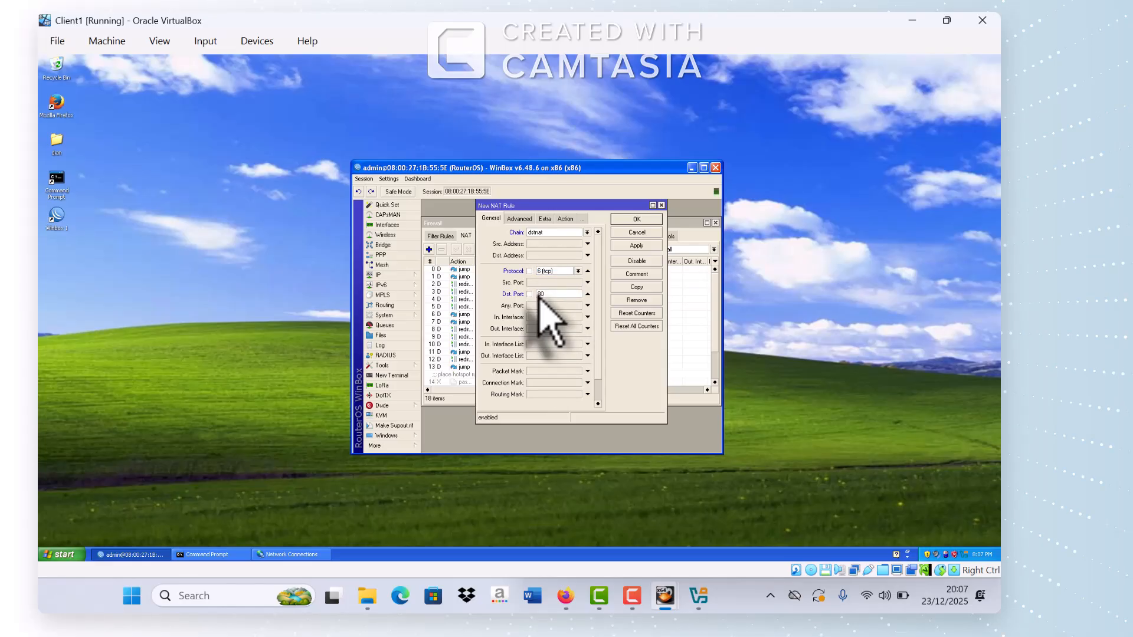
# Step: Set the rule's action to redirect to port 8080, save it, and close Firewall
pyautogui.click(568, 222)
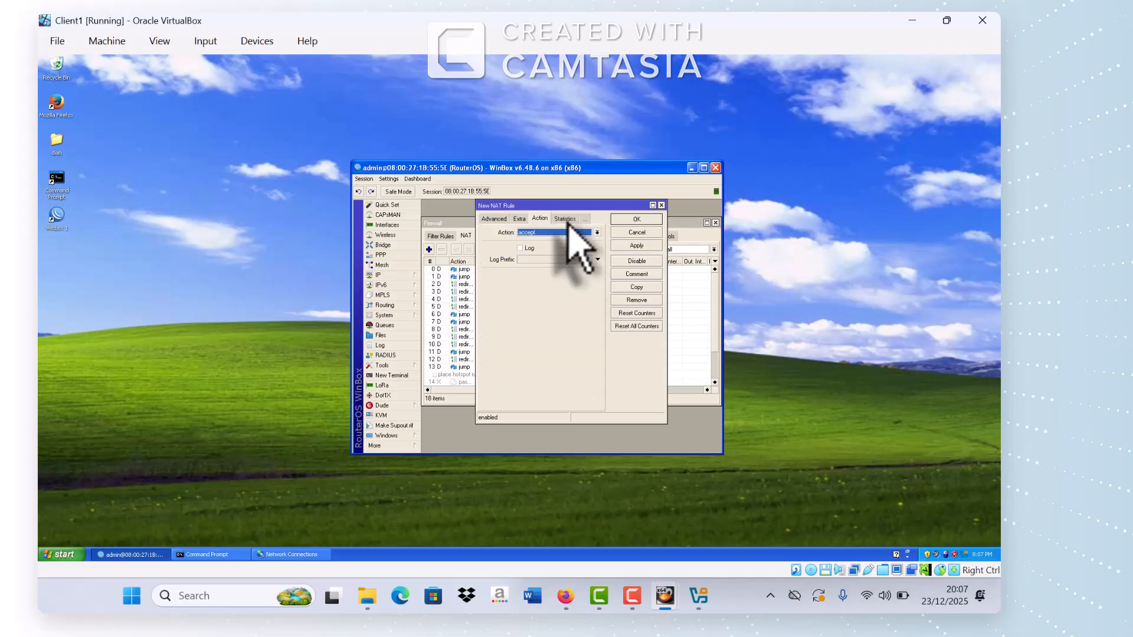
pyautogui.click(584, 233)
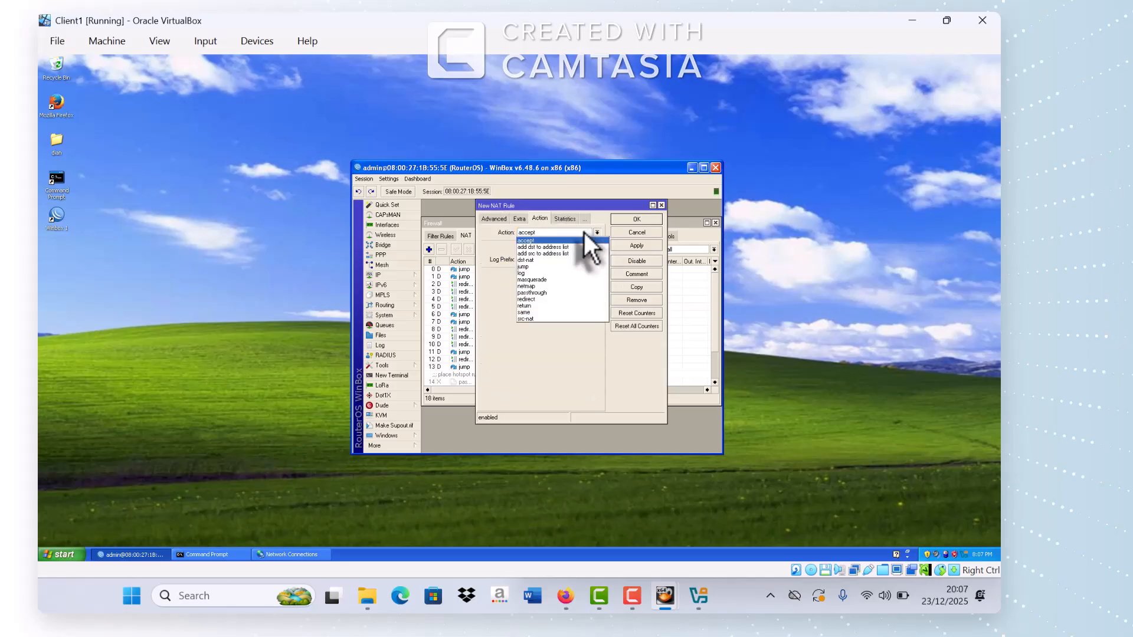
pyautogui.click(547, 300)
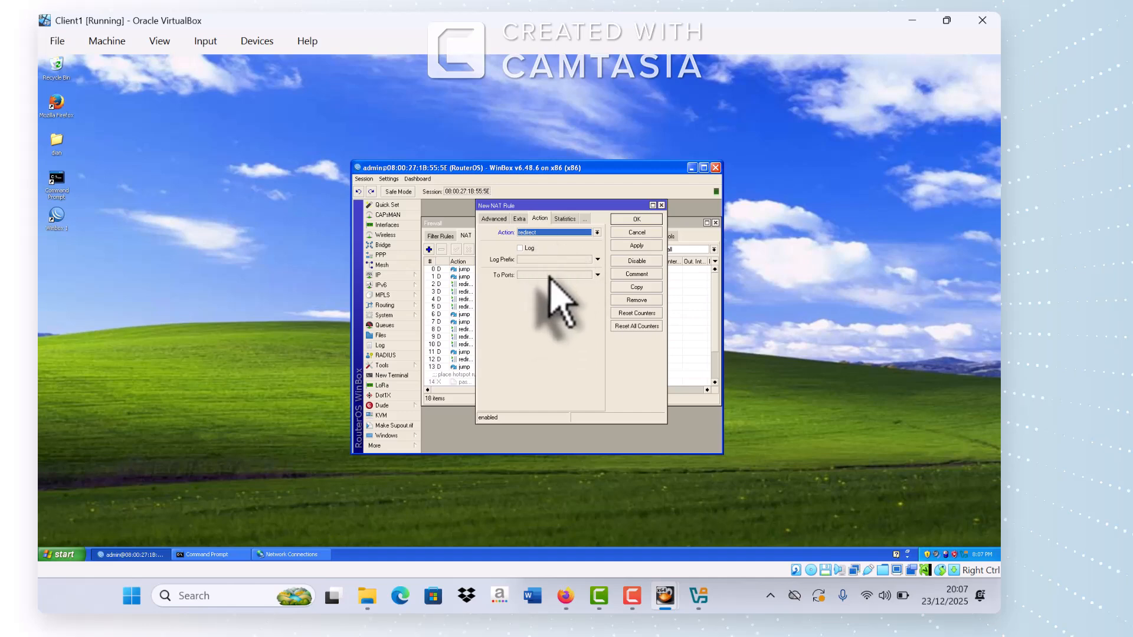
pyautogui.click(550, 276)
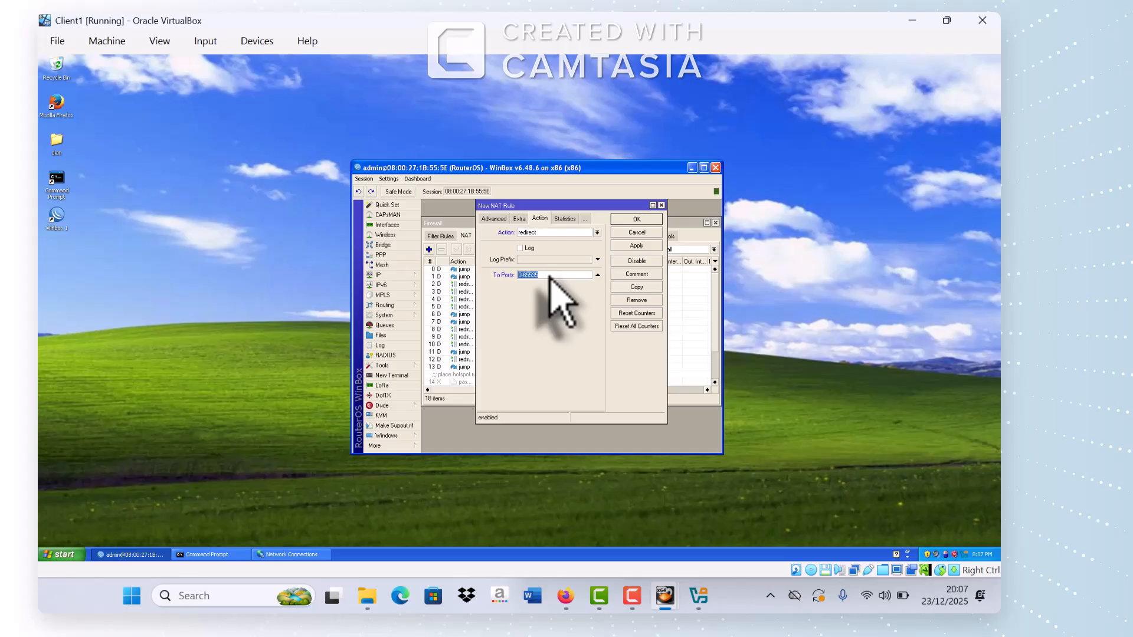
pyautogui.write('8080')
pyautogui.click(636, 245)
pyautogui.click(639, 222)
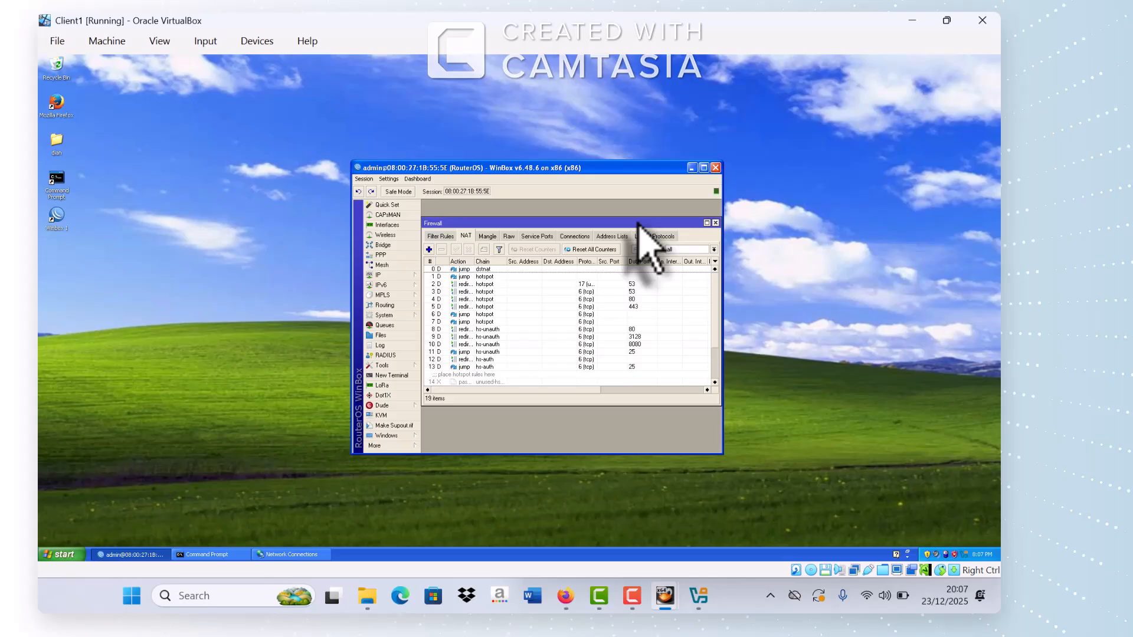
pyautogui.click(715, 223)
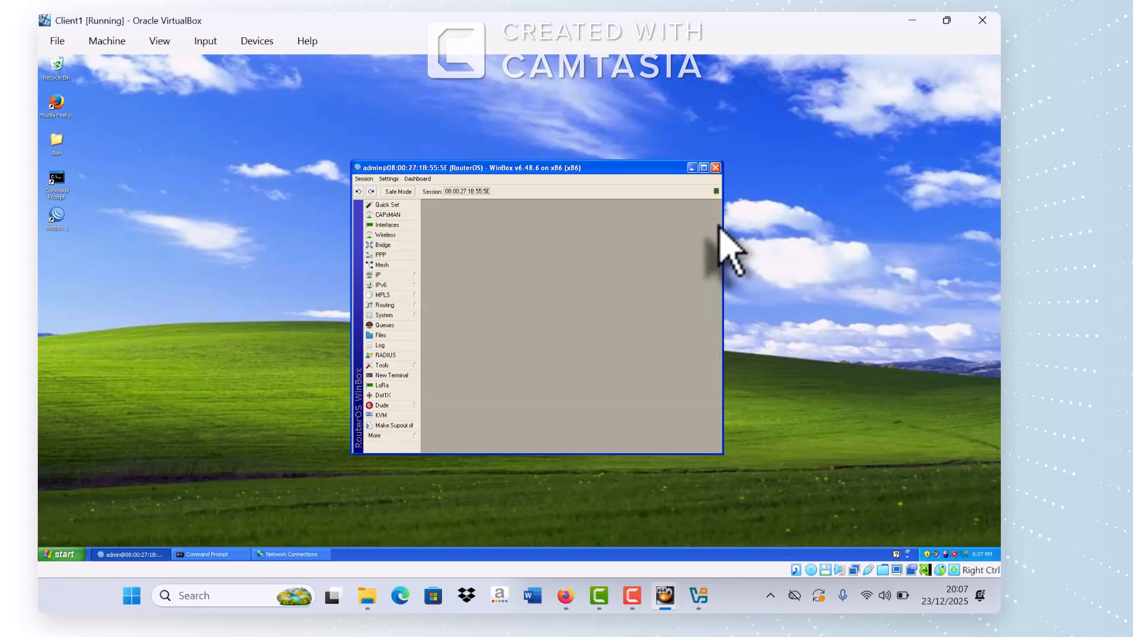
# Step: Launch Firefox in the guest and load linux.org, confirming the proxy shows ERROR: Forbidden
pyautogui.doubleClick(59, 112)
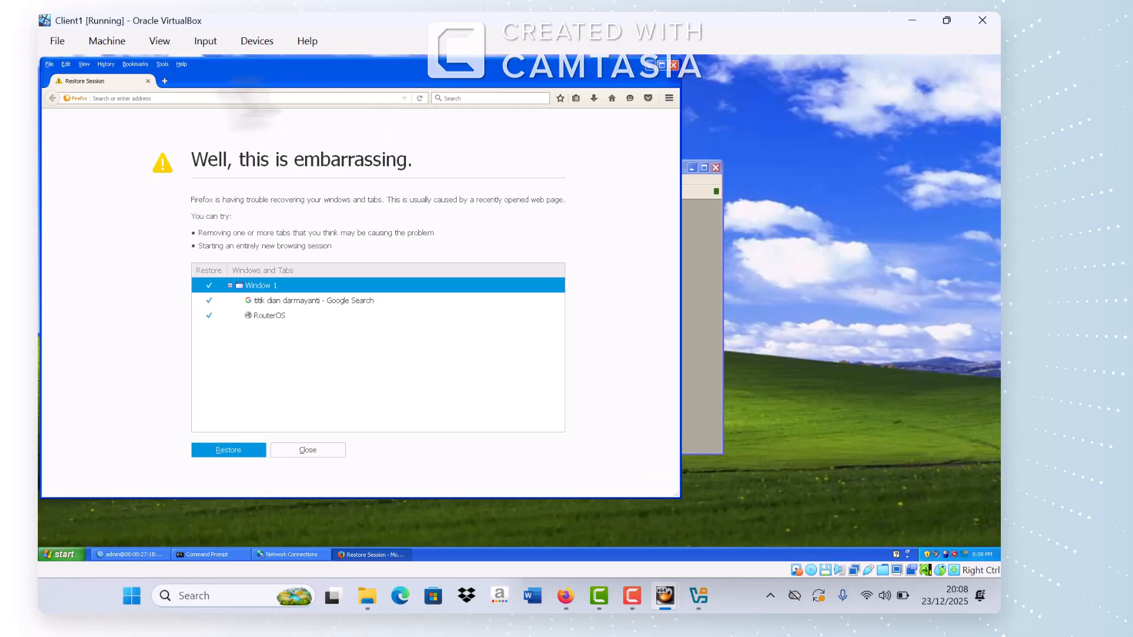
pyautogui.click(166, 82)
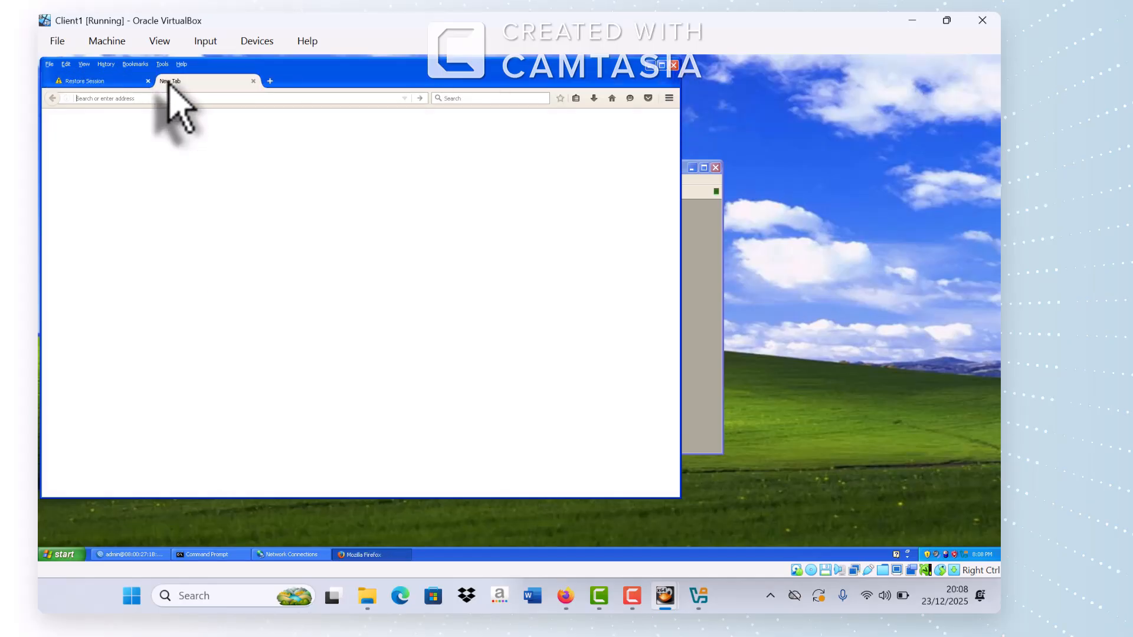
pyautogui.write('linu')
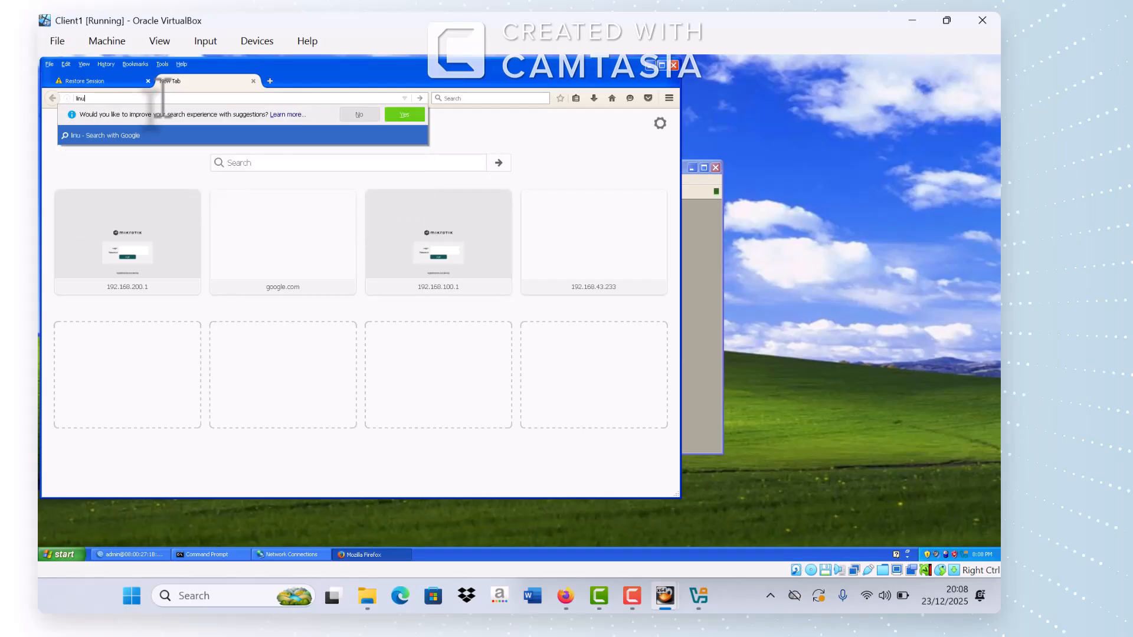
pyautogui.write('x.org')
pyautogui.press('Return')
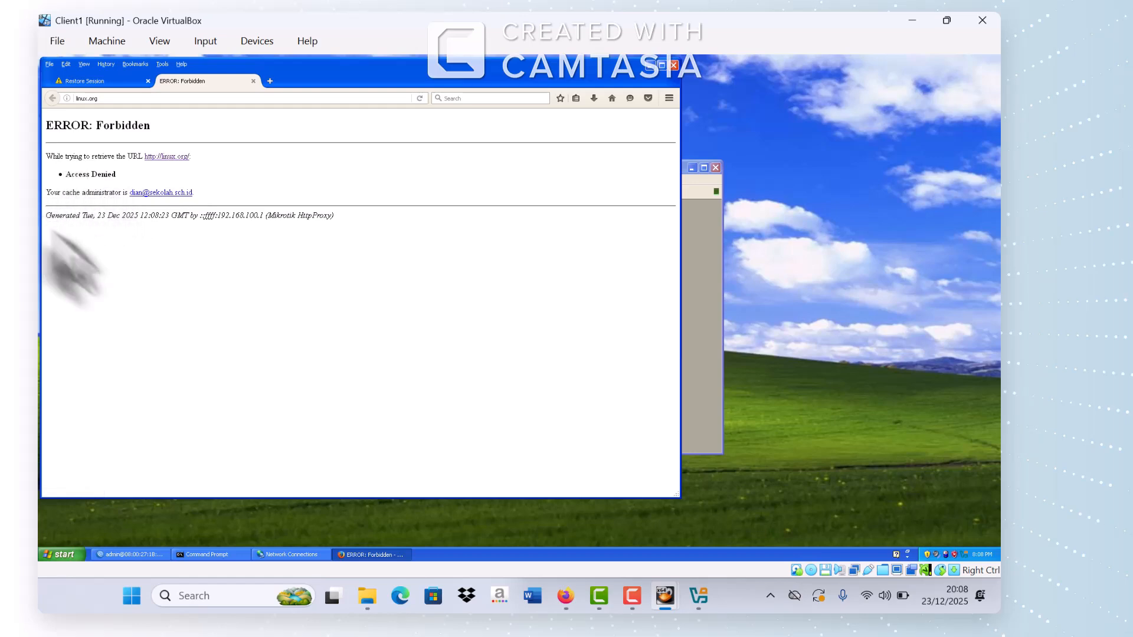
pyautogui.click(270, 82)
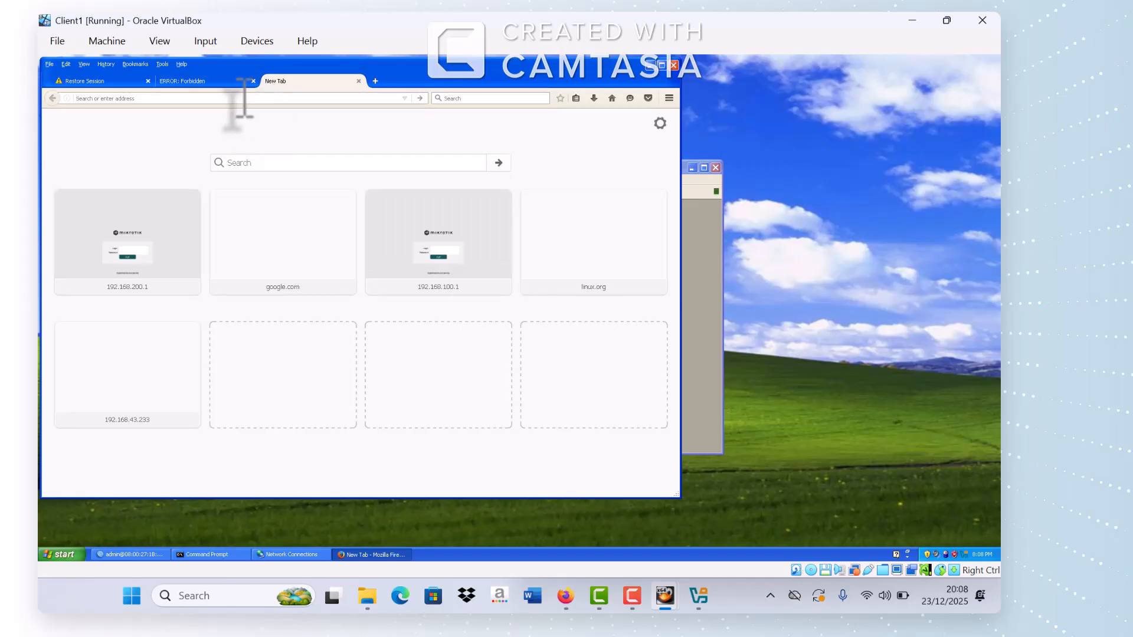
# Step: Search 'index of mp3' and open the first directory listing result
pyautogui.write('inde')
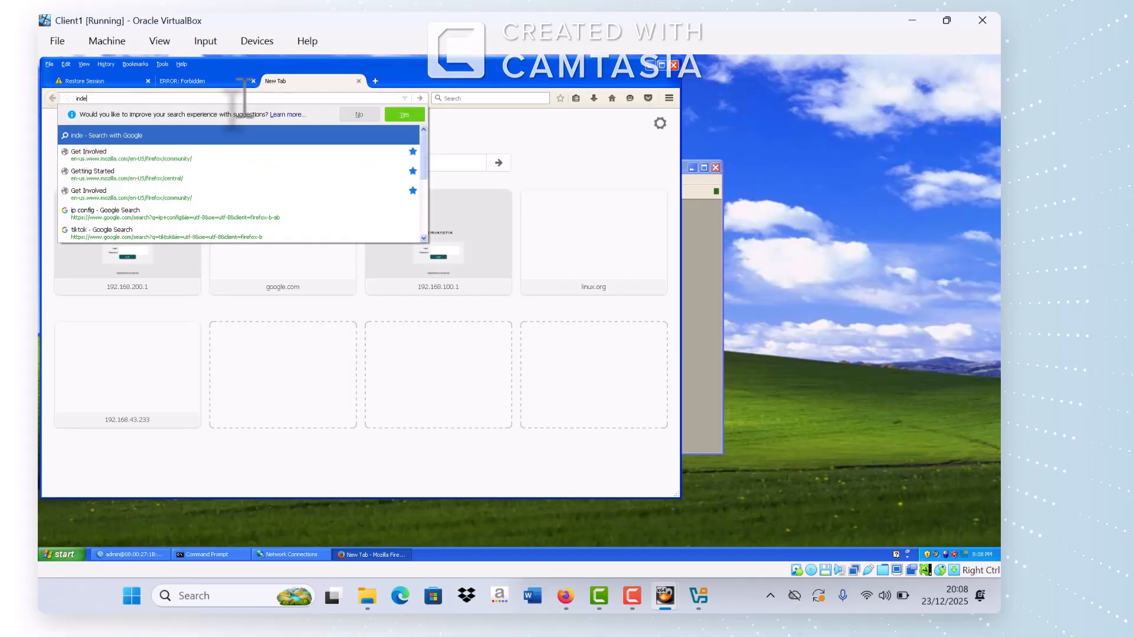
pyautogui.write('x of')
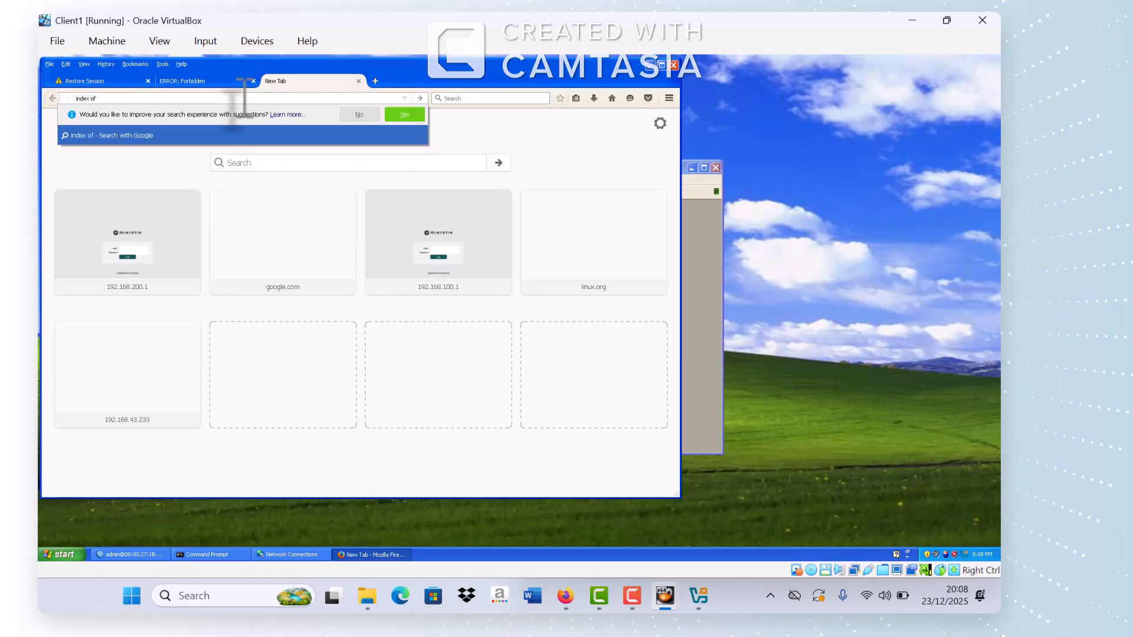
pyautogui.write(' mp3')
pyautogui.press('Return')
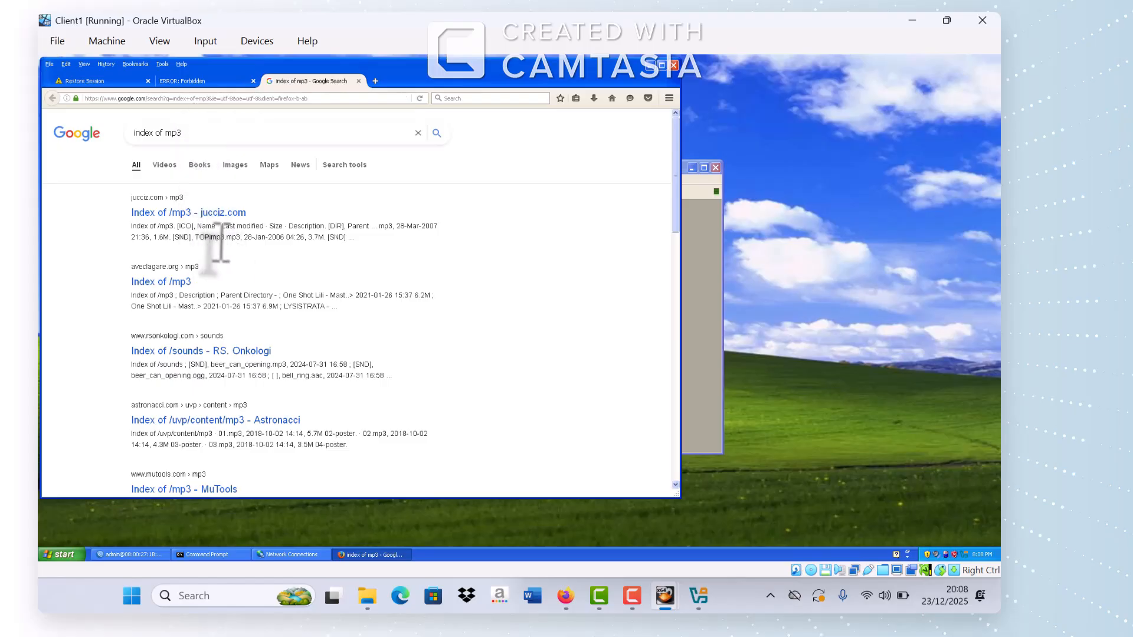
pyautogui.click(185, 213)
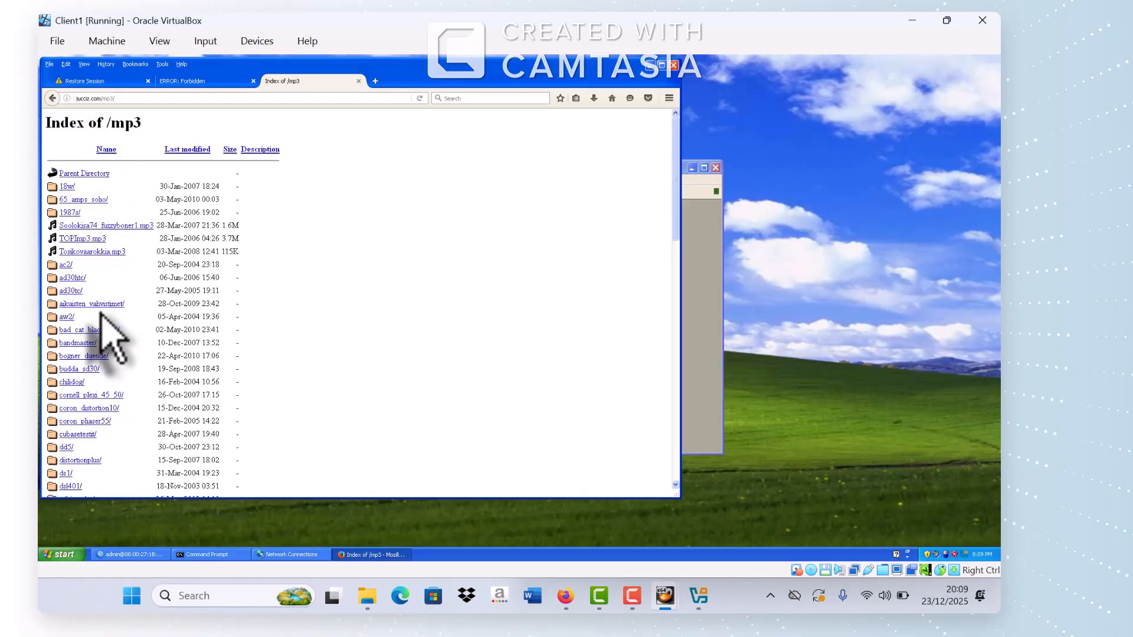
# Step: Search 'index of mkv', open the Index of /mkv result, then bring up the task sheet PDF
pyautogui.click(125, 102)
pyautogui.write('index')
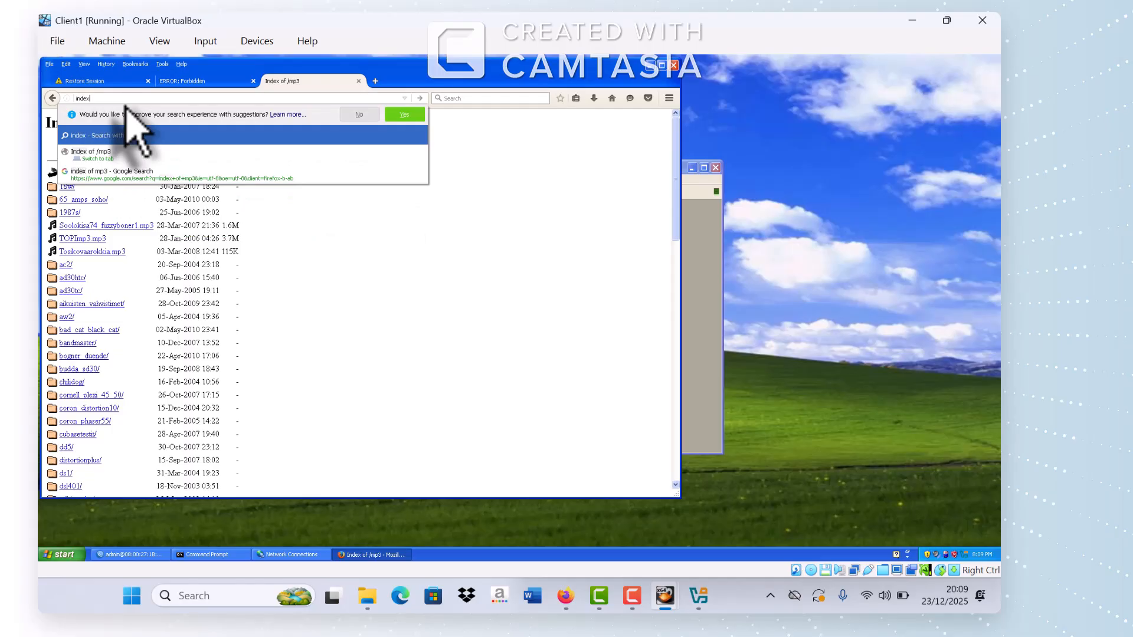
pyautogui.write(' of mkv')
pyautogui.press('Return')
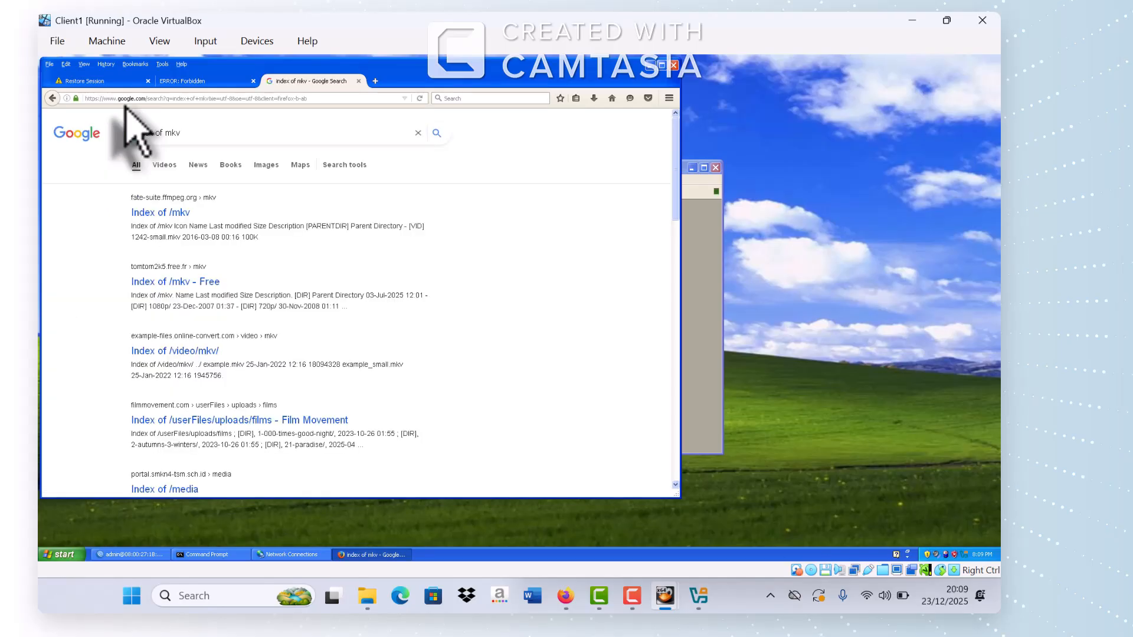
pyautogui.click(171, 216)
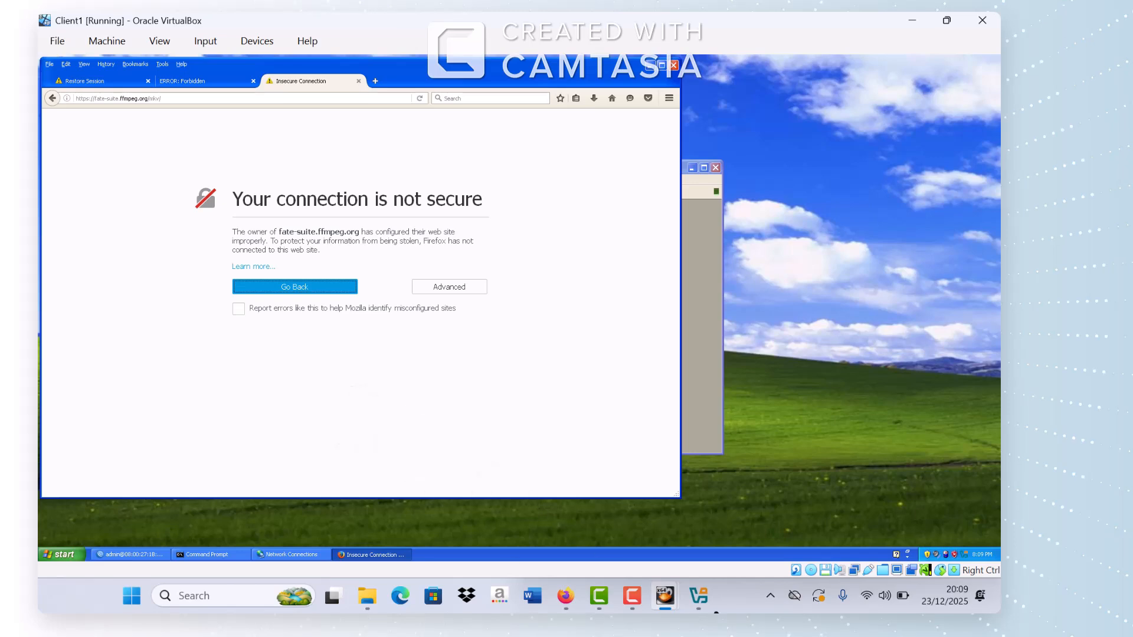
pyautogui.click(565, 596)
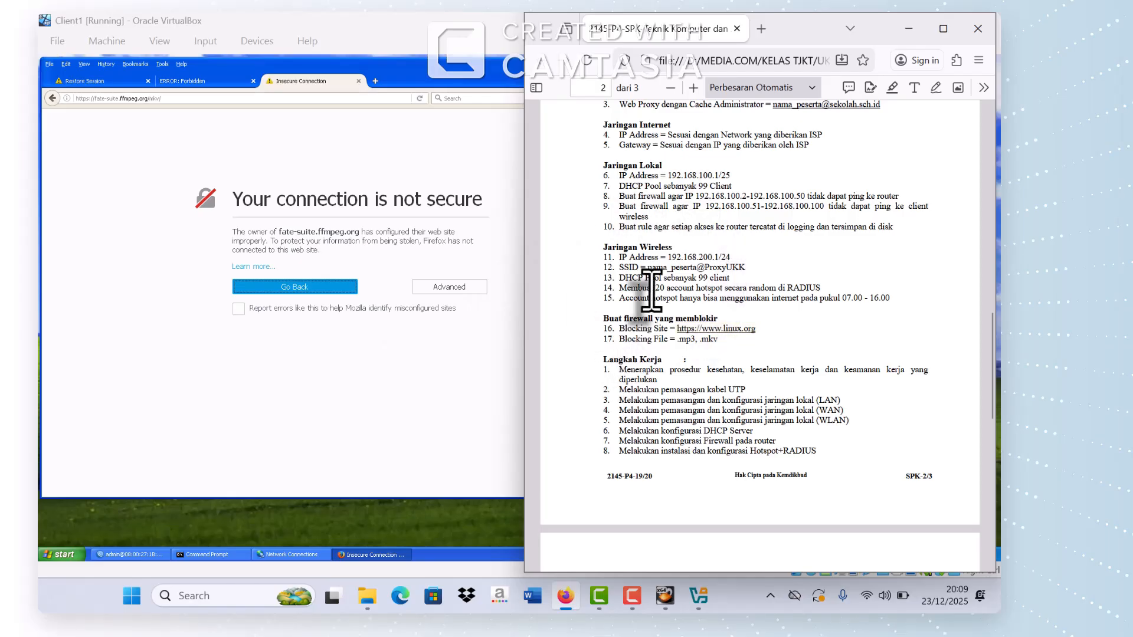
pyautogui.scroll(6, 651, 290)
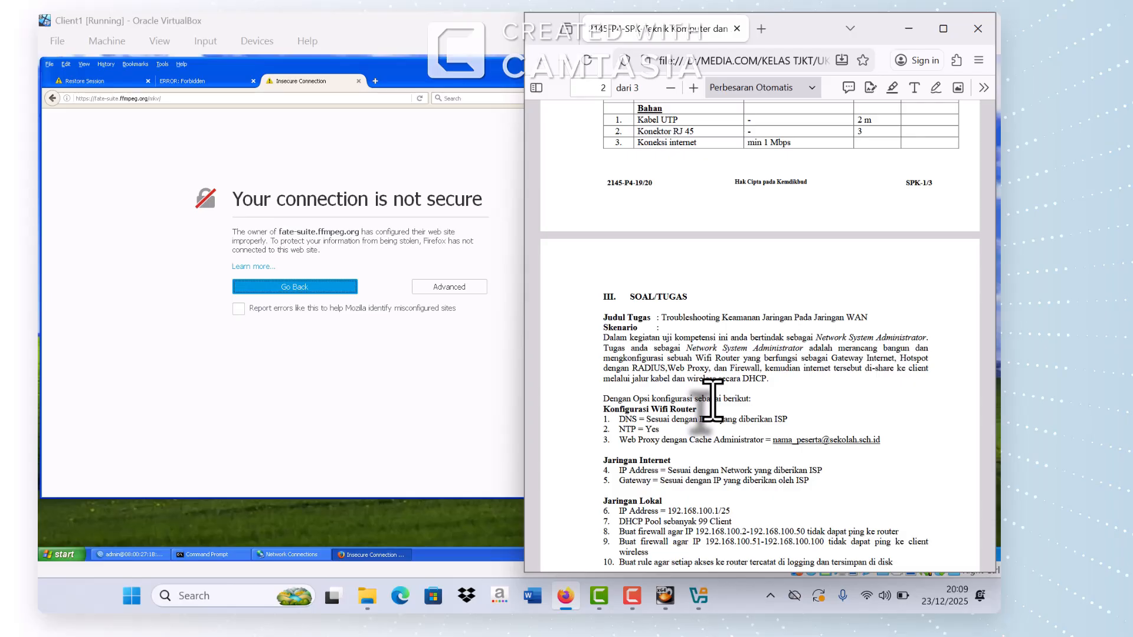
pyautogui.scroll(-5, 712, 401)
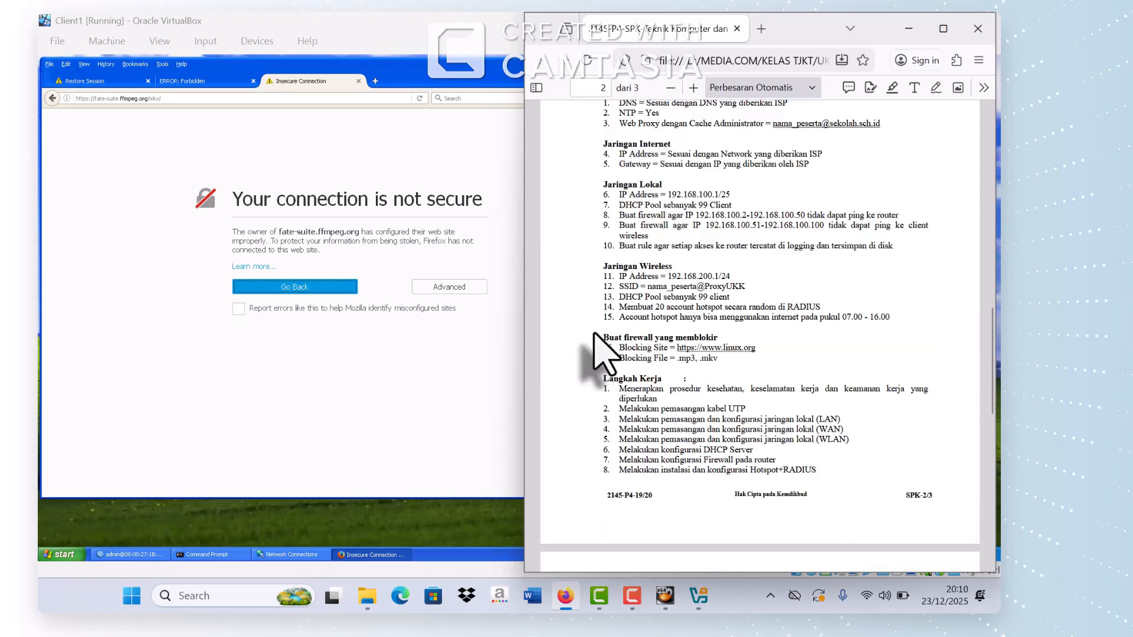